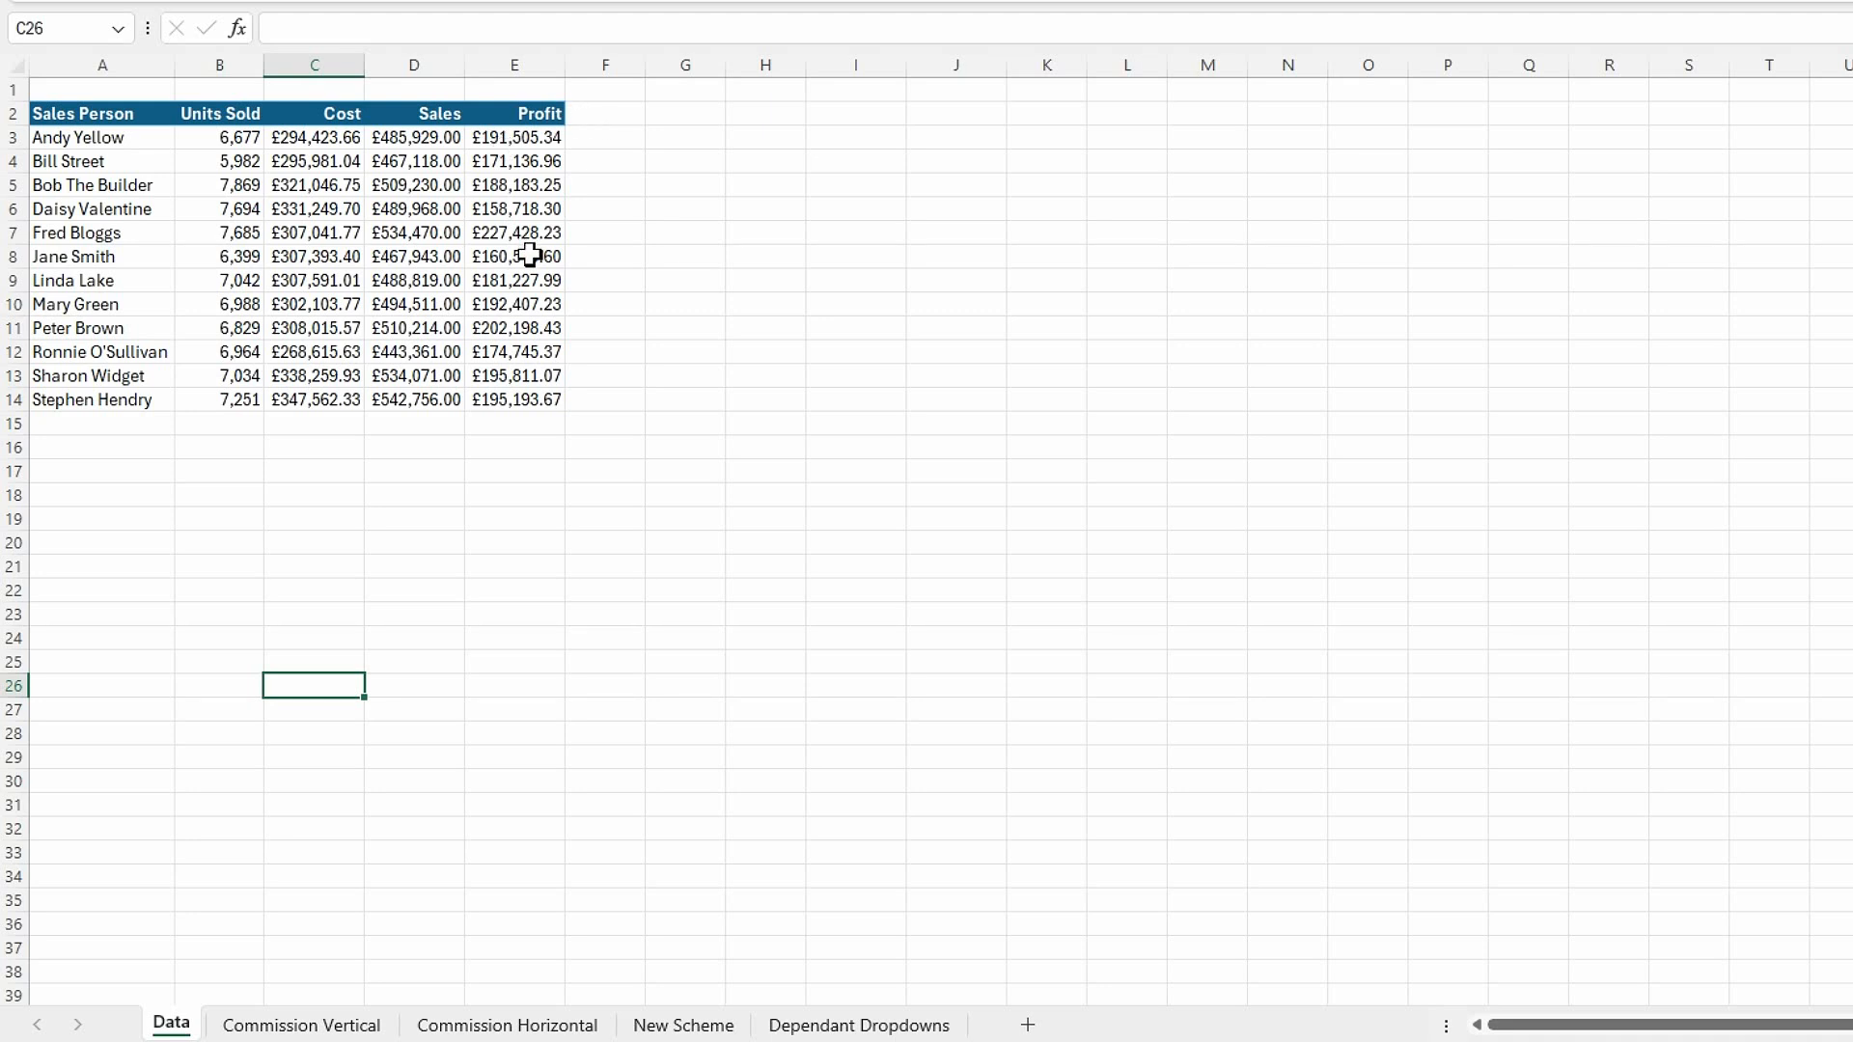
- Check the Commission Vertical sheet, and add the header "Commission Vertical" in F2 of the Data sheet, fitting the column width
{"action": "key", "text": "ctrl+Page_Down"}
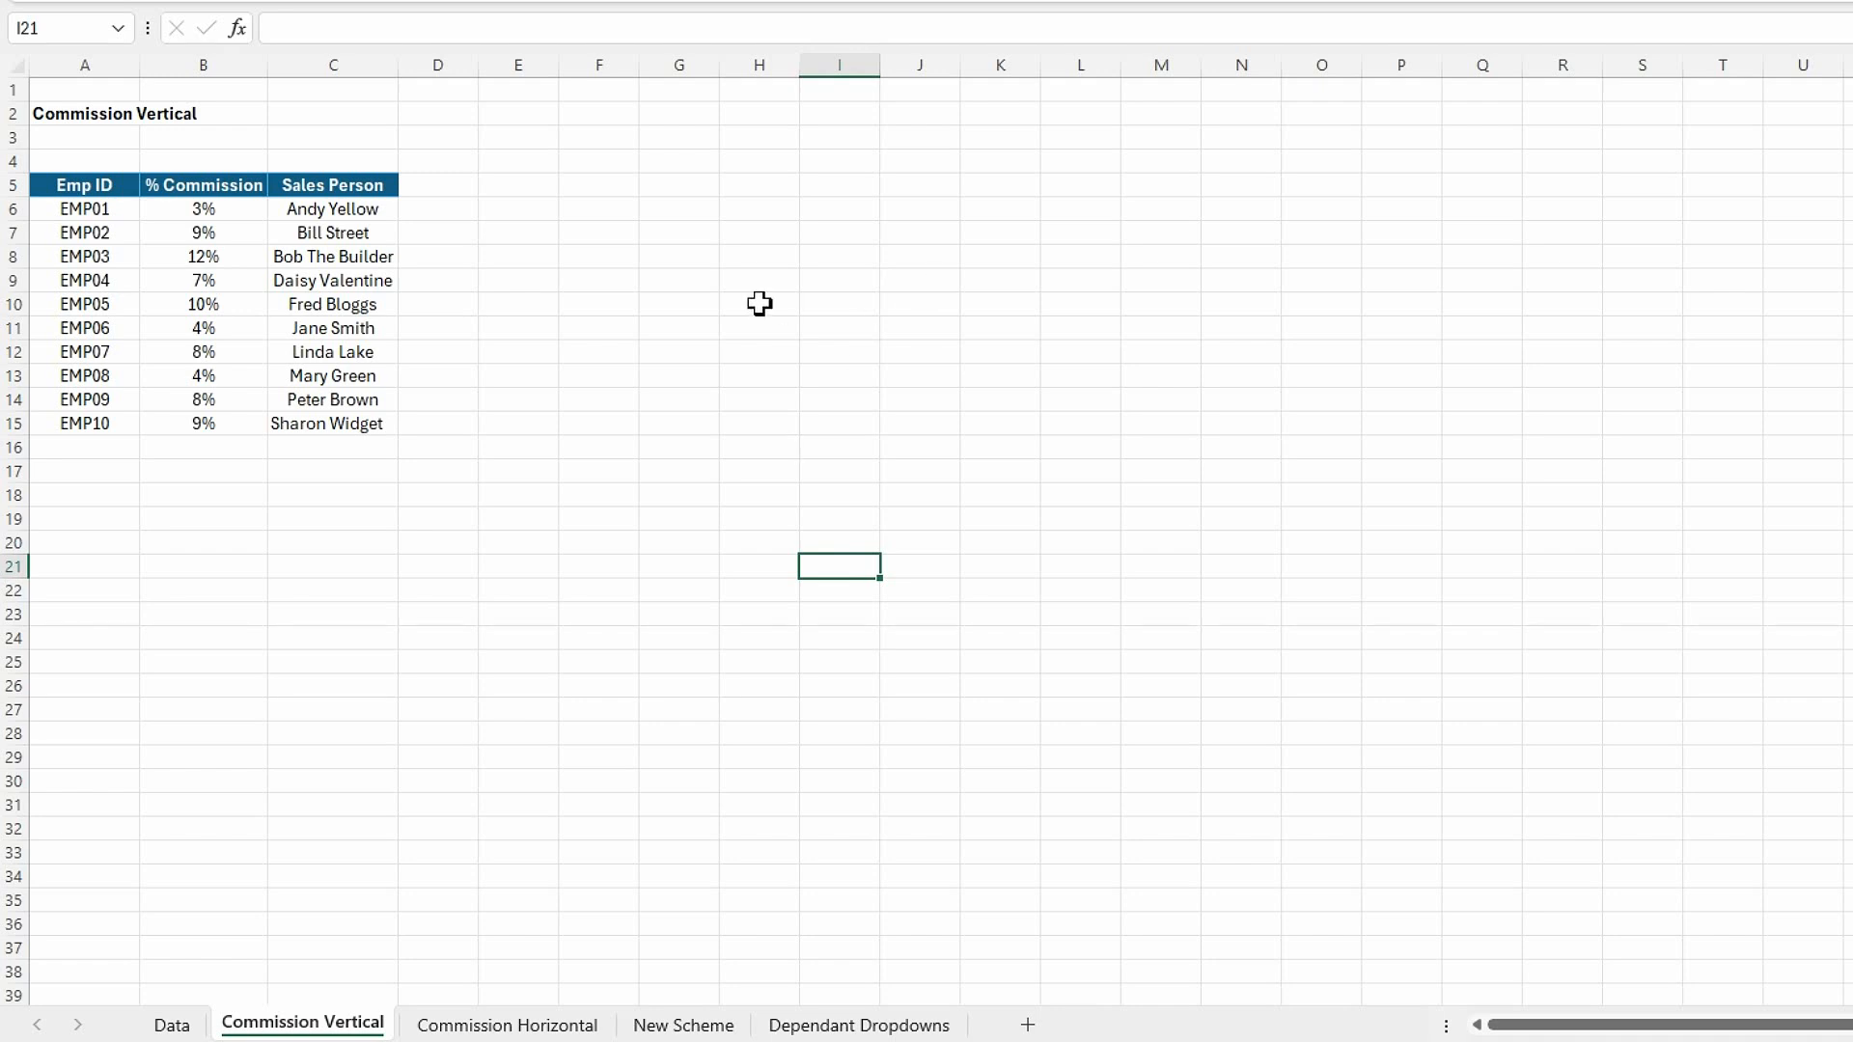
{"action": "left_click", "coordinate": [188, 1031]}
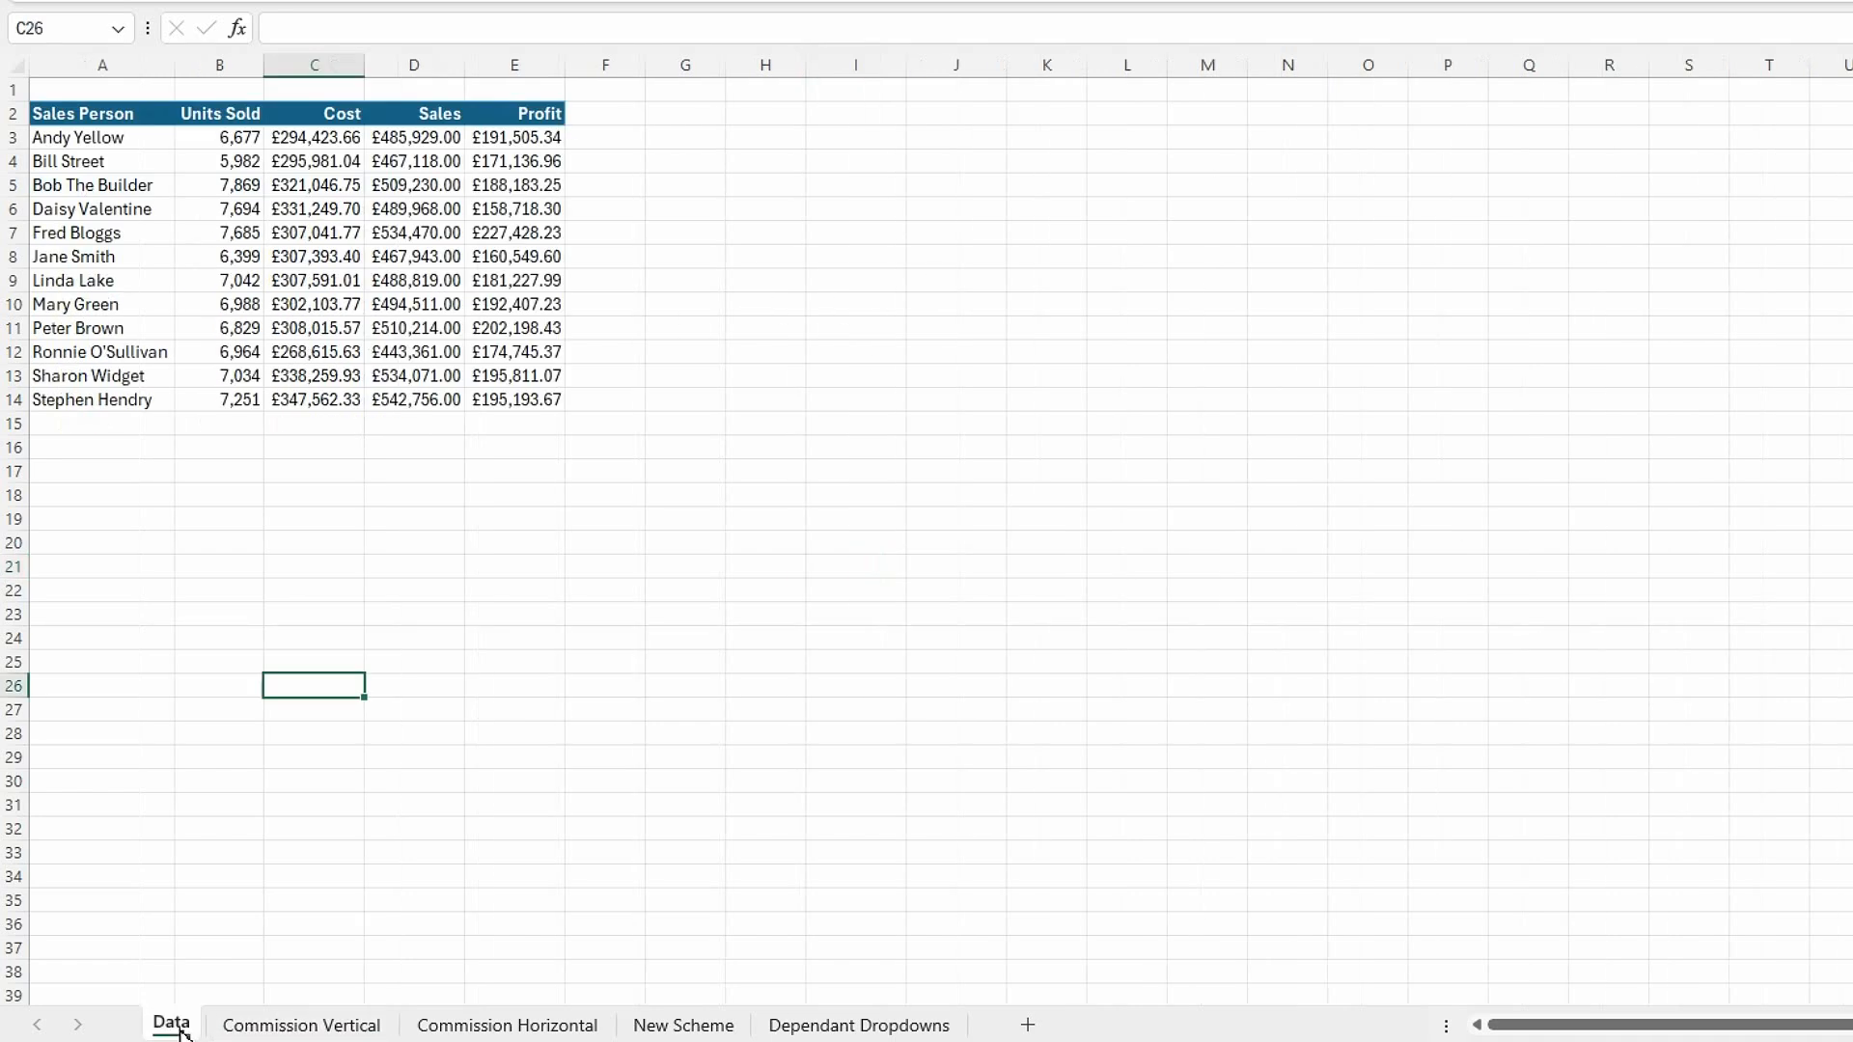
{"action": "left_click", "coordinate": [624, 115]}
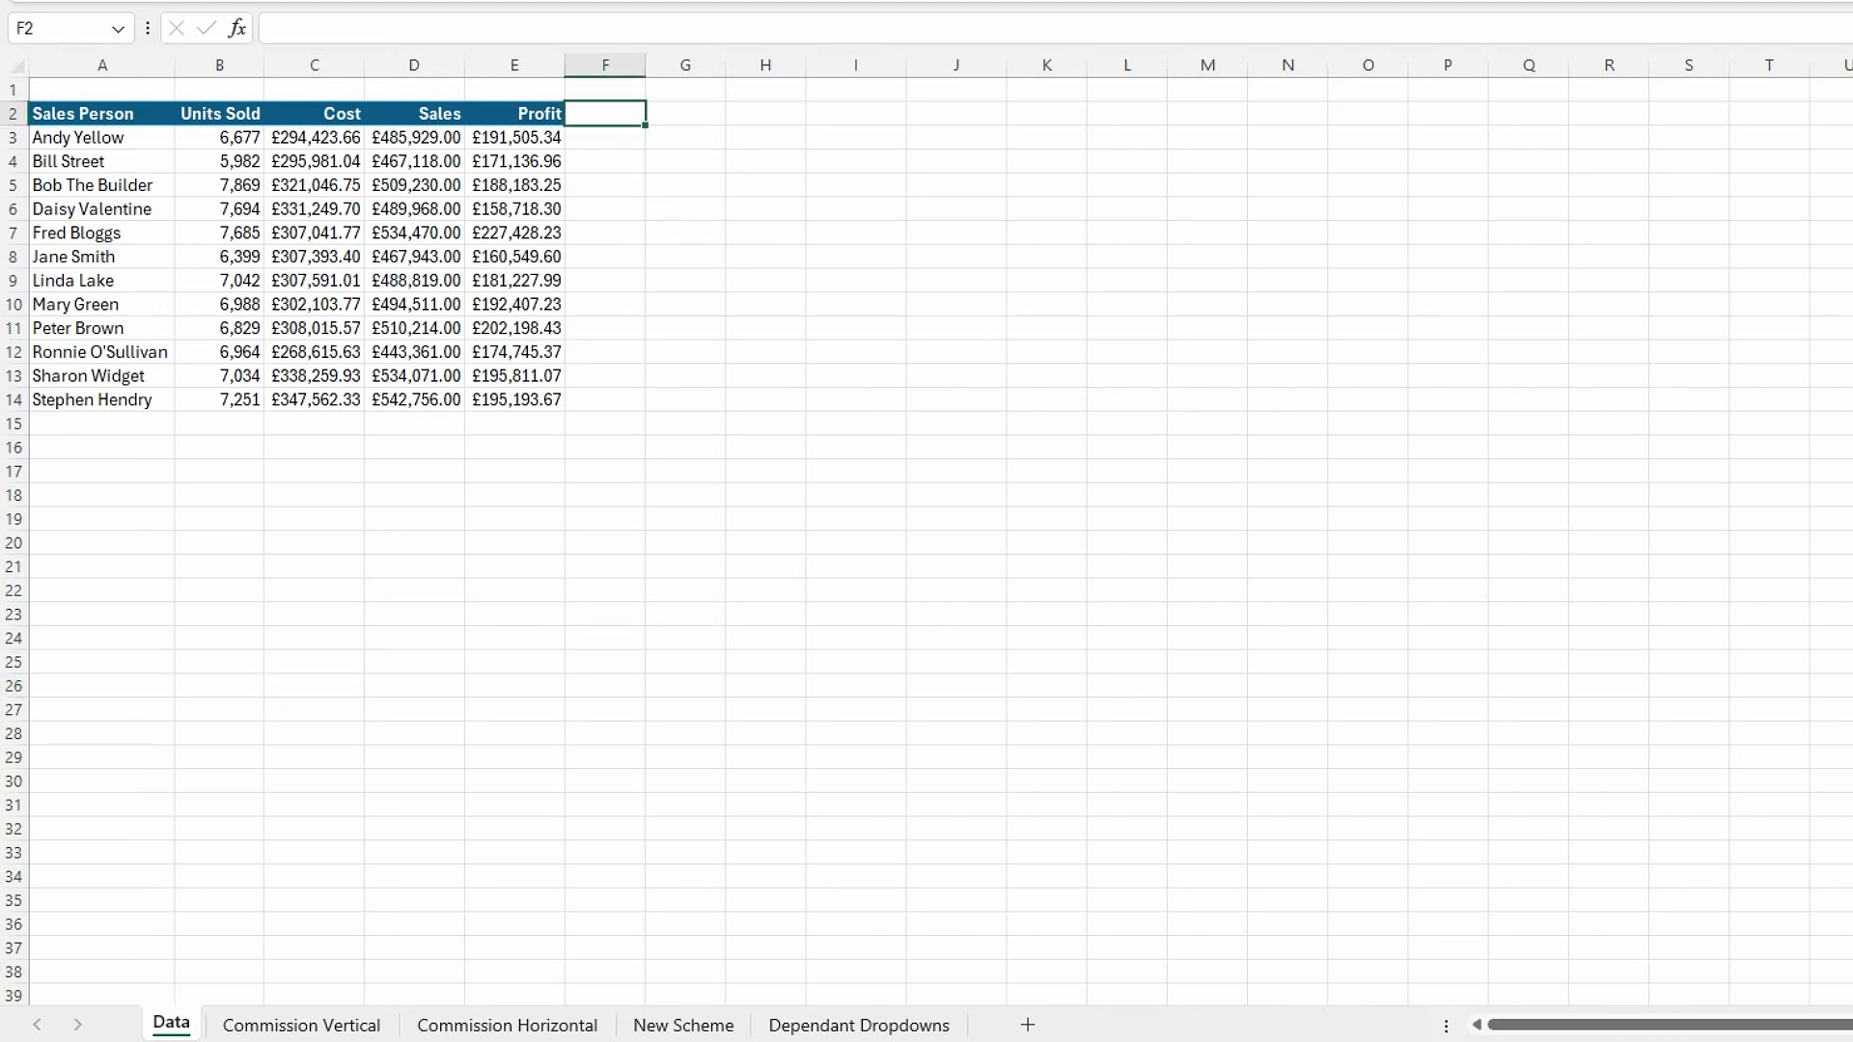
{"action": "type", "text": "Commission Vertical"}
{"action": "key", "text": "Return"}
{"action": "double_click", "coordinate": [645, 65]}
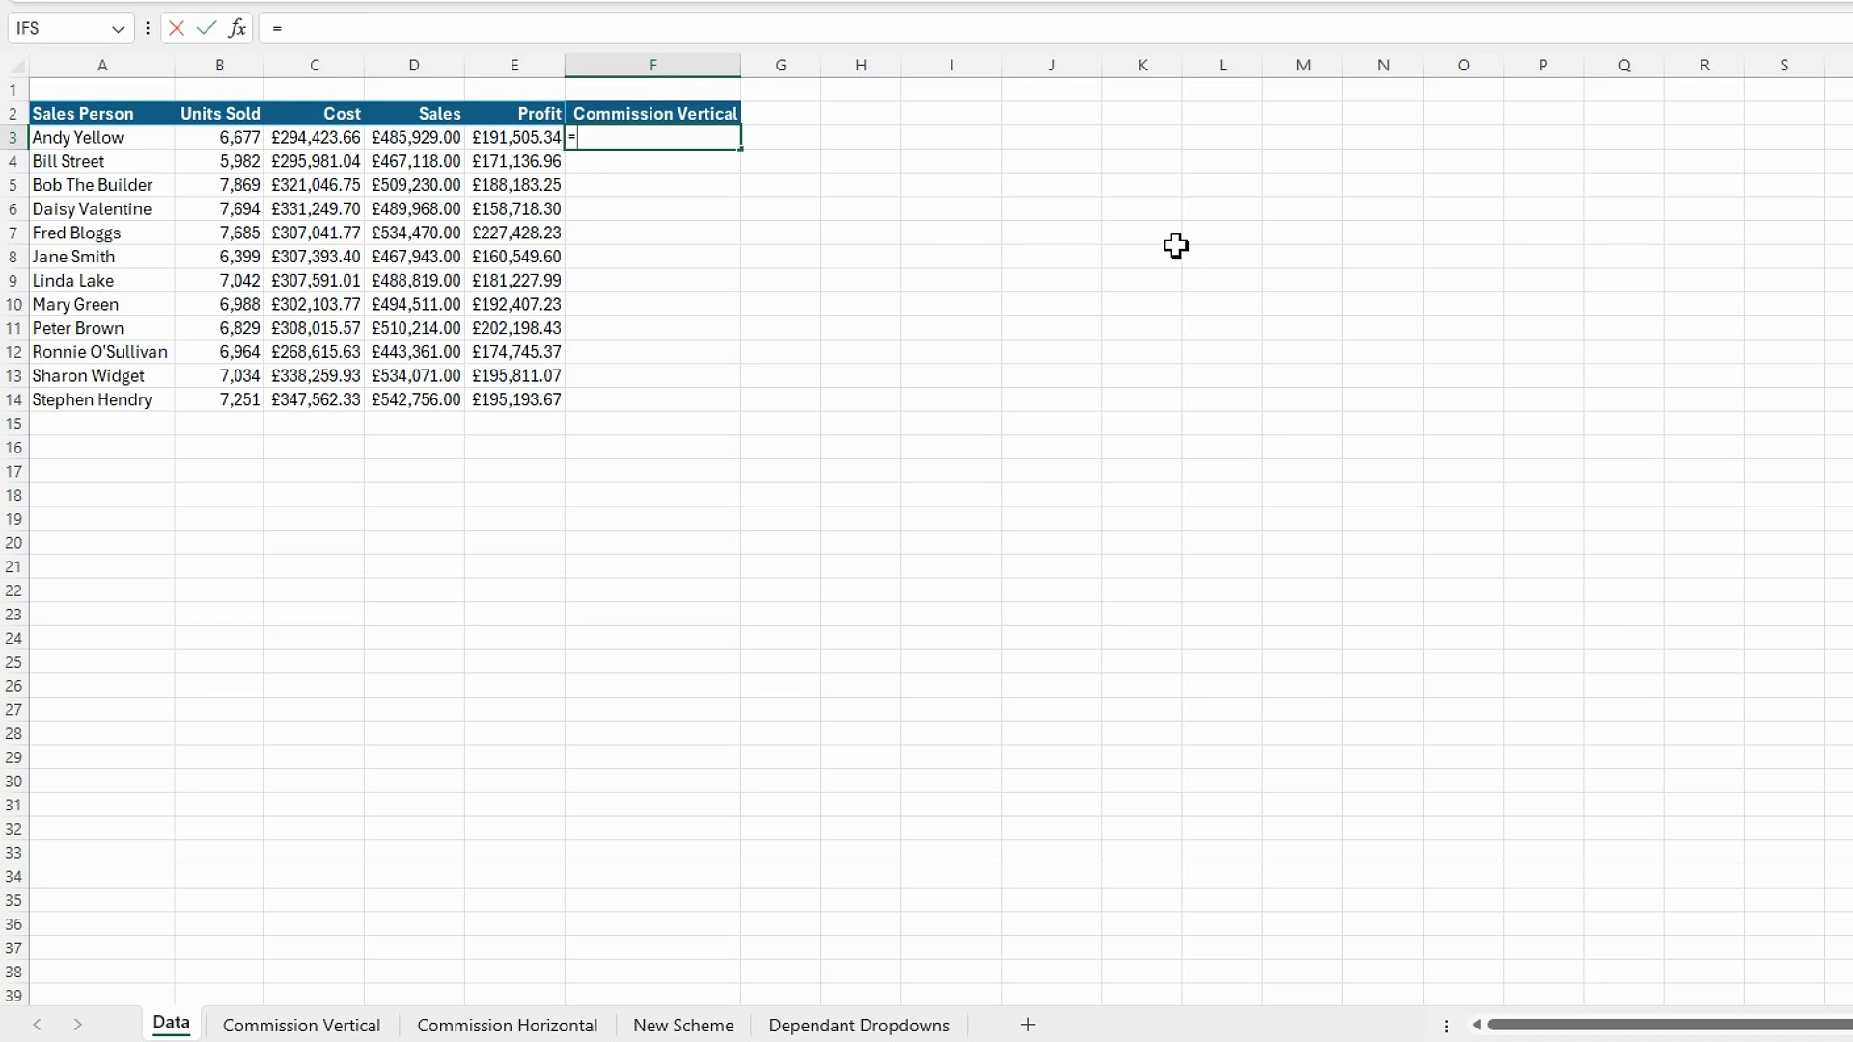
- Start an XLOOKUP formula in F3 with the sales person in A3 as the lookup value
{"action": "type", "text": "x"}
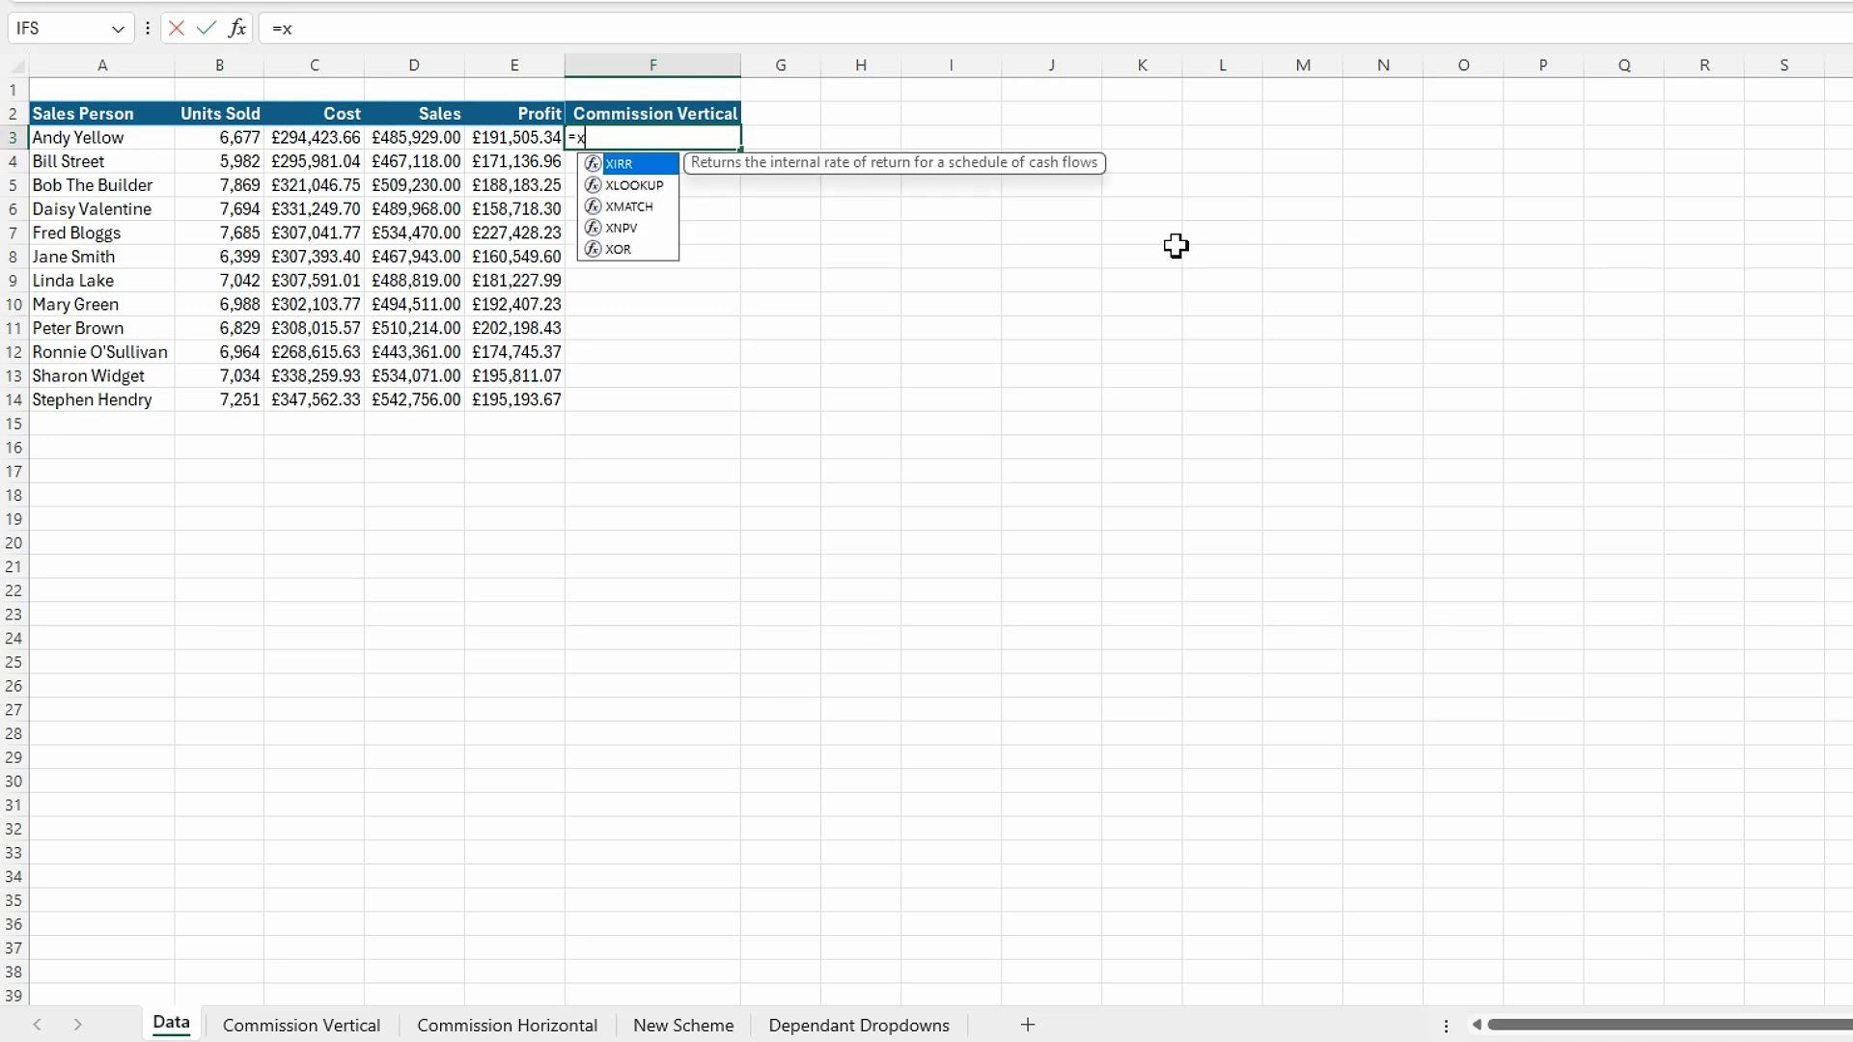
{"action": "type", "text": "l"}
{"action": "key", "text": "Tab"}
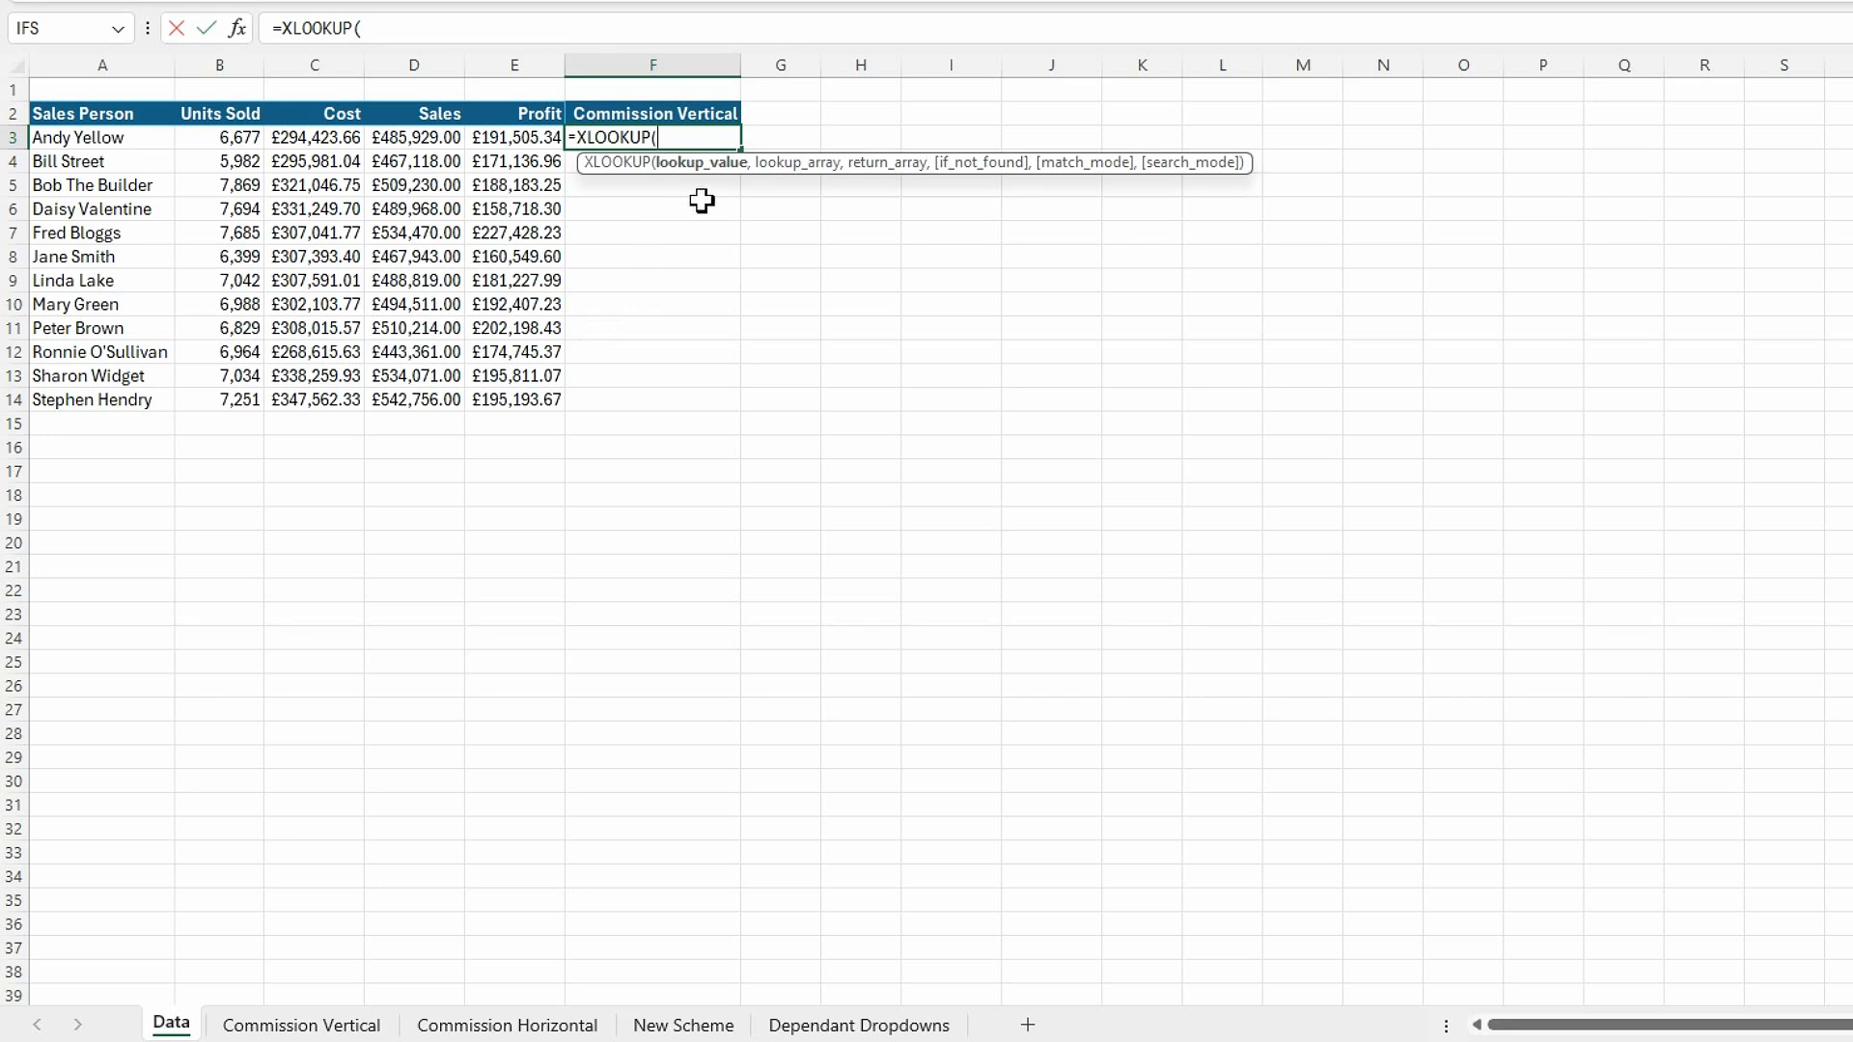
{"action": "left_click", "coordinate": [74, 141]}
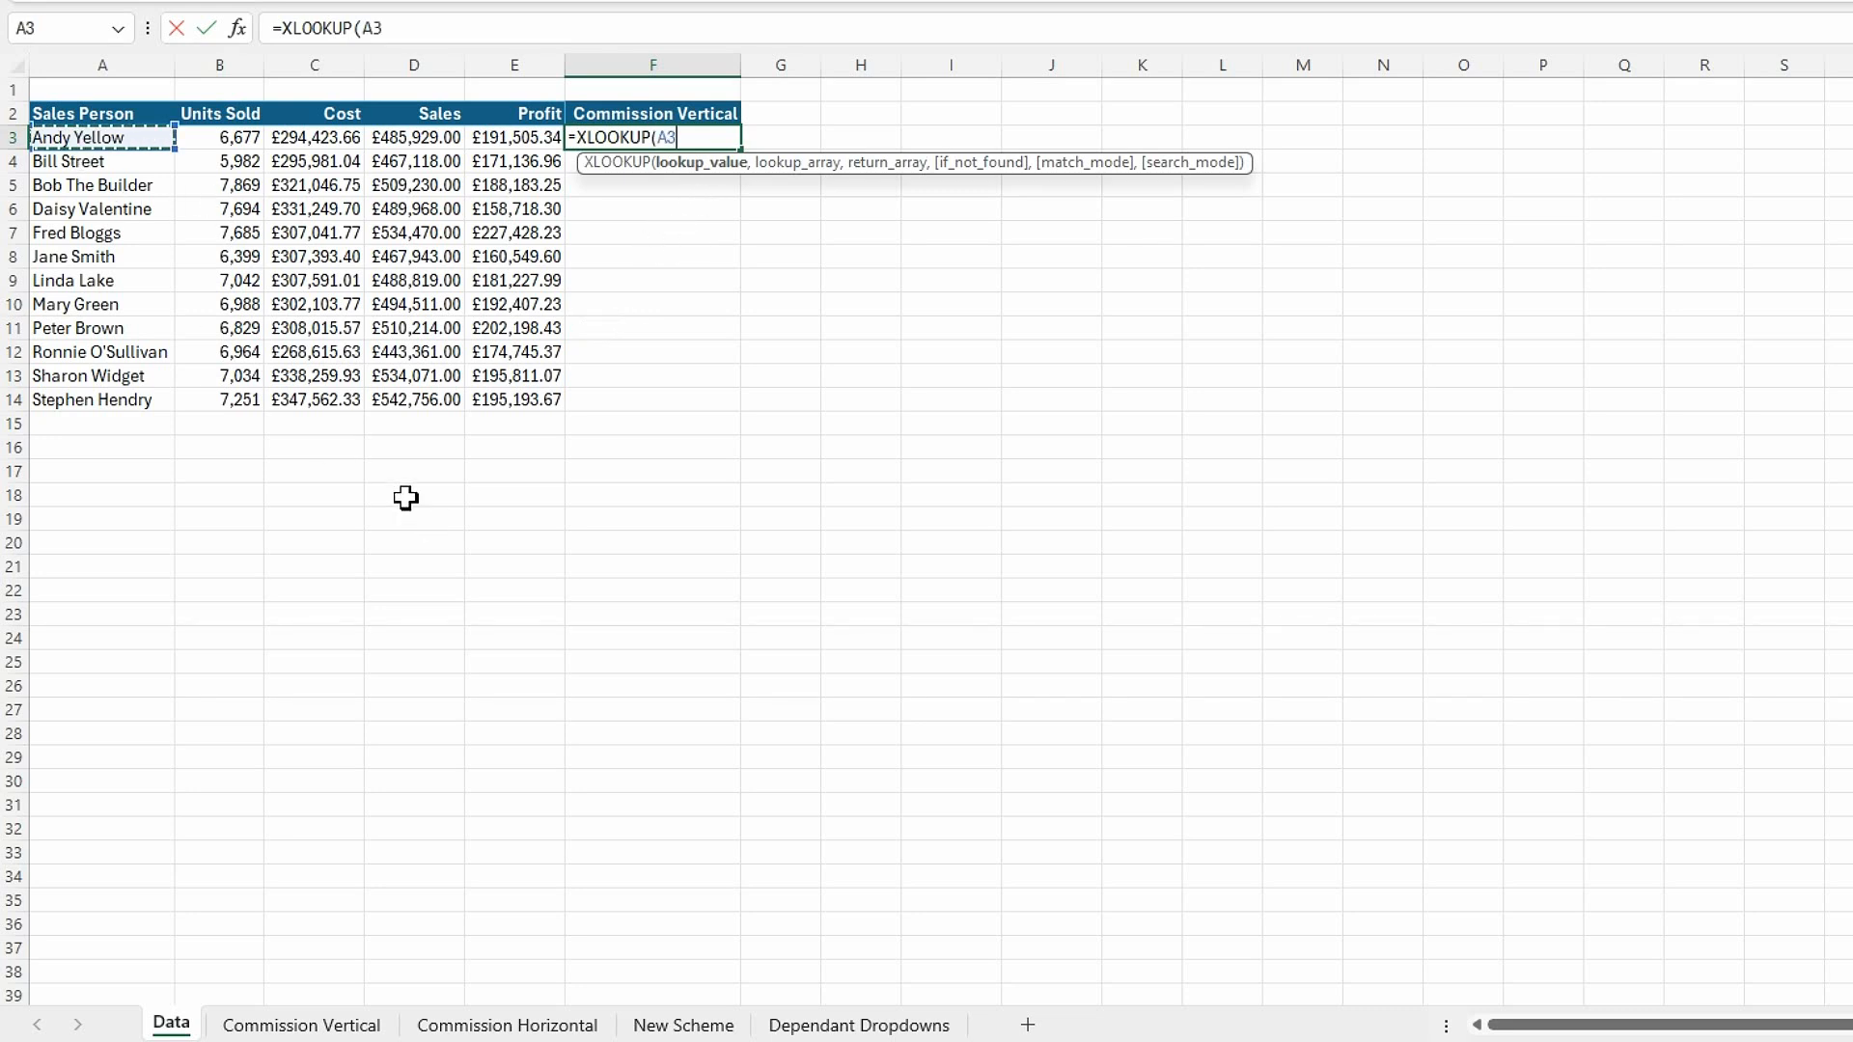
{"action": "type", "text": ","}
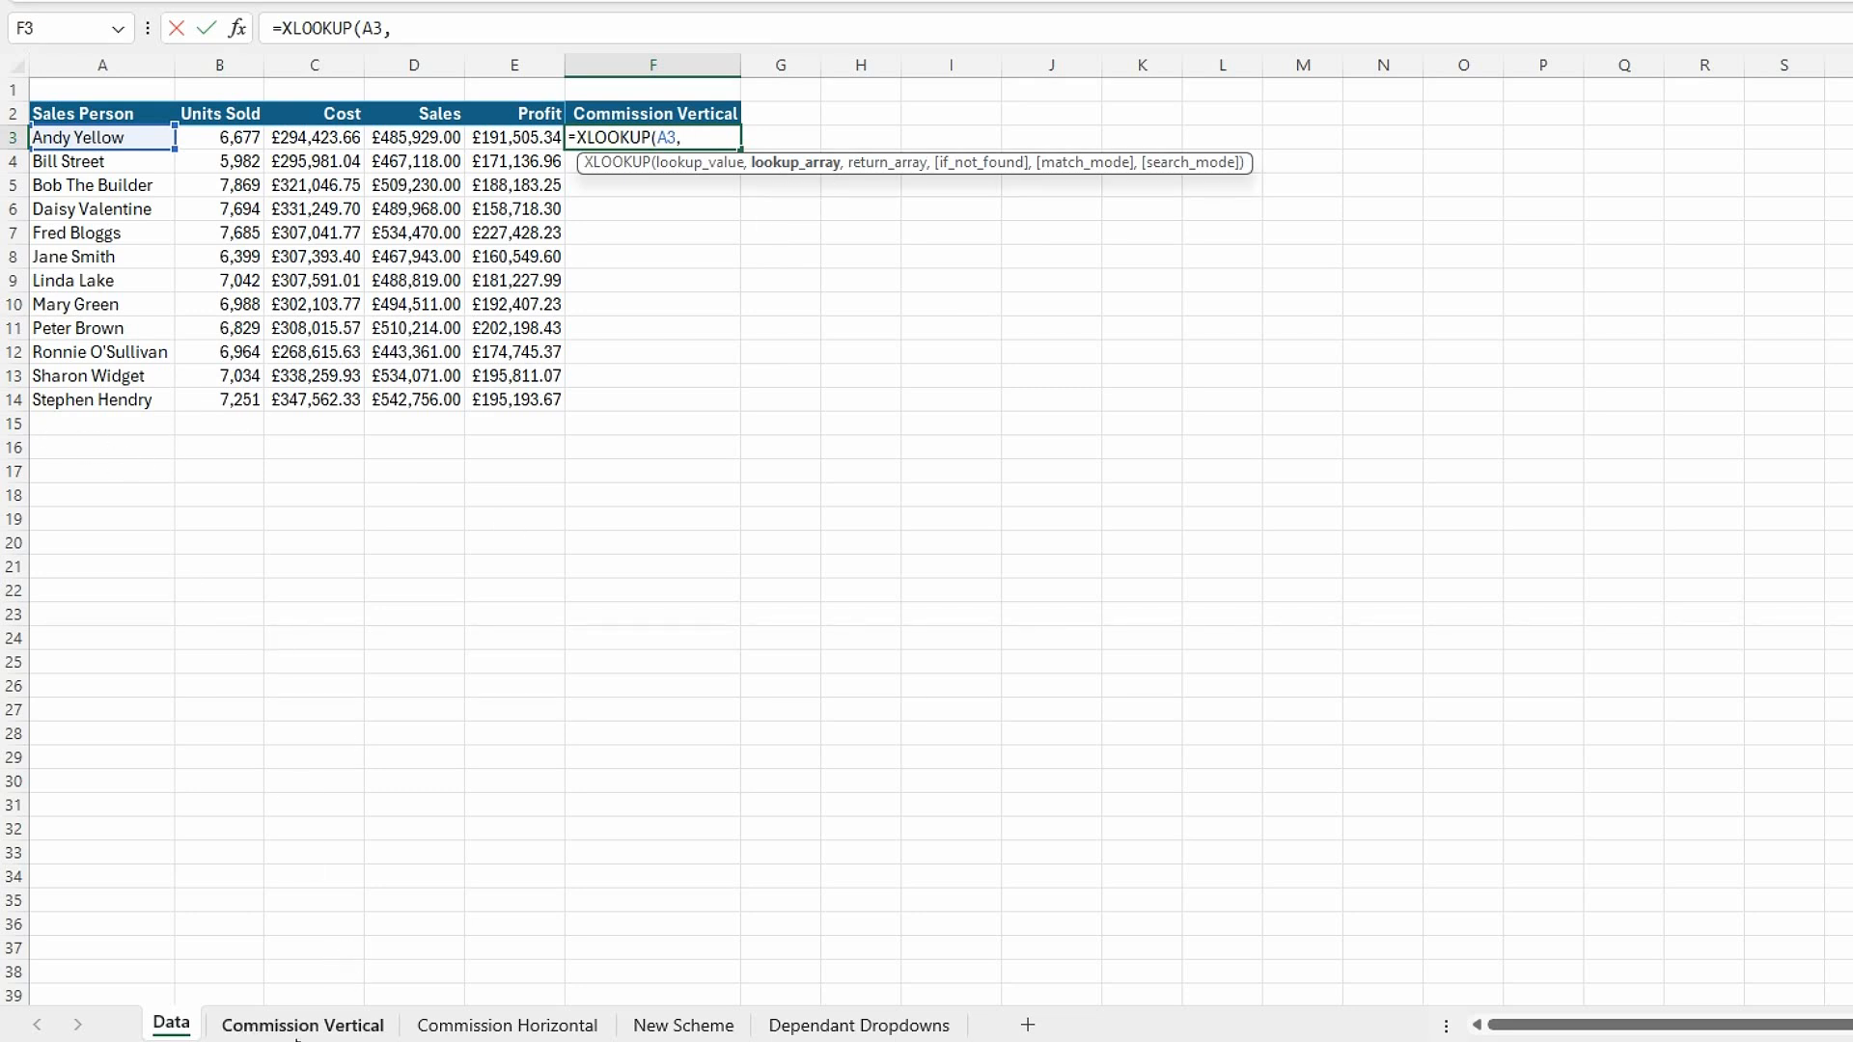
- Set the lookup array to the sales person names on the Commission Vertical sheet as the absolute range $C$6:$C$15
{"action": "left_click", "coordinate": [307, 1029]}
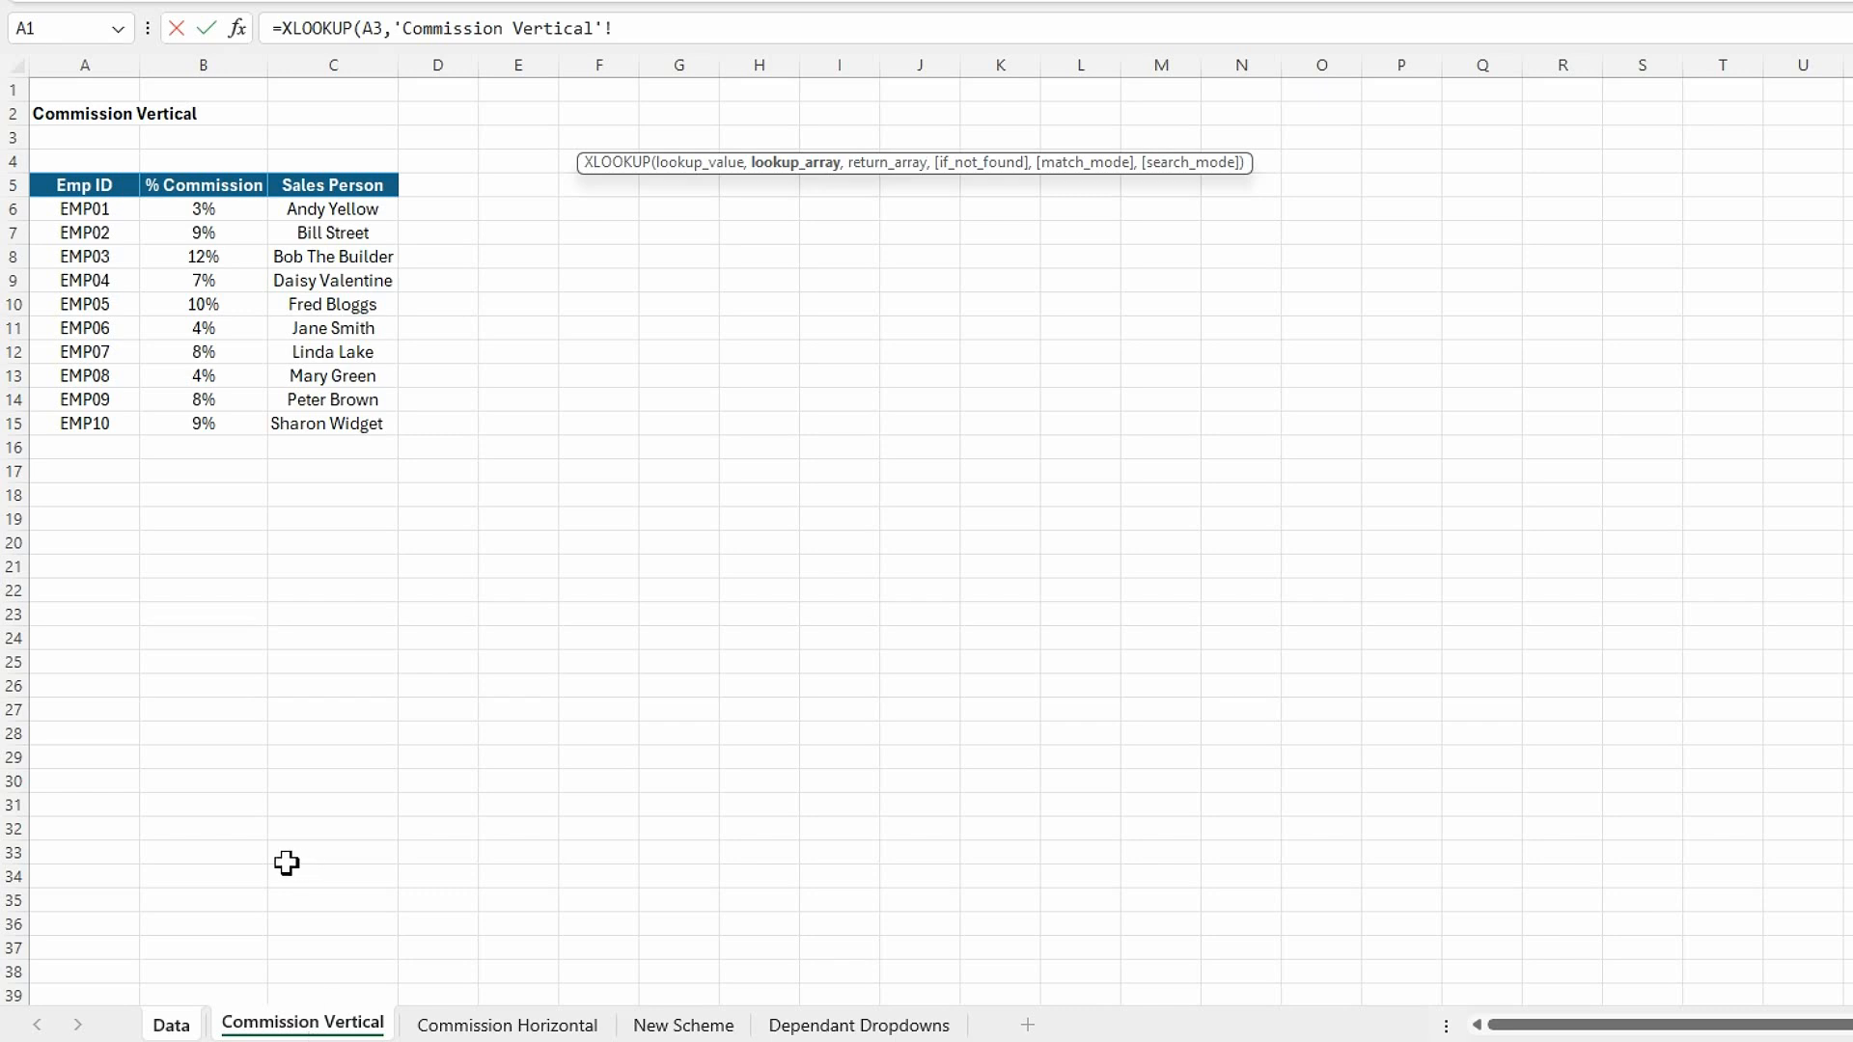
{"action": "left_click", "coordinate": [325, 208]}
{"action": "left_click_drag", "start_coordinate": [325, 207], "coordinate": [328, 425]}
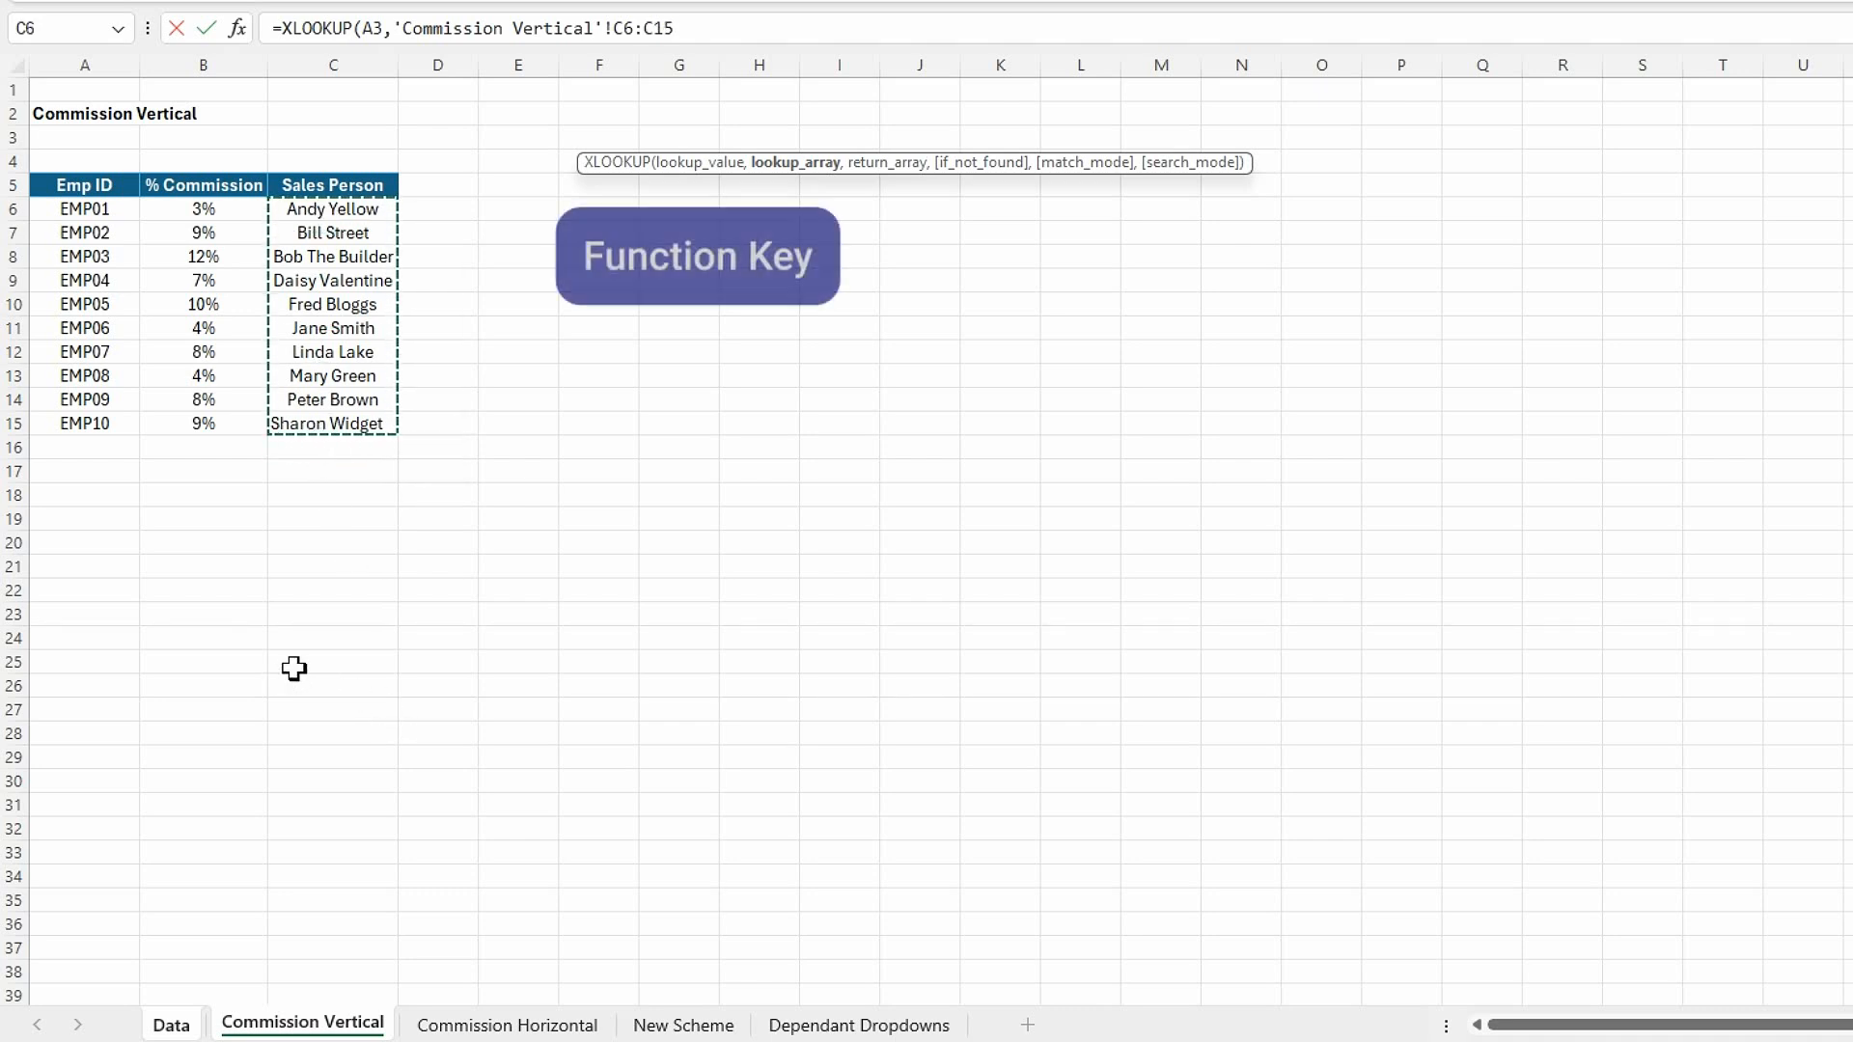
{"action": "key", "text": "F4"}
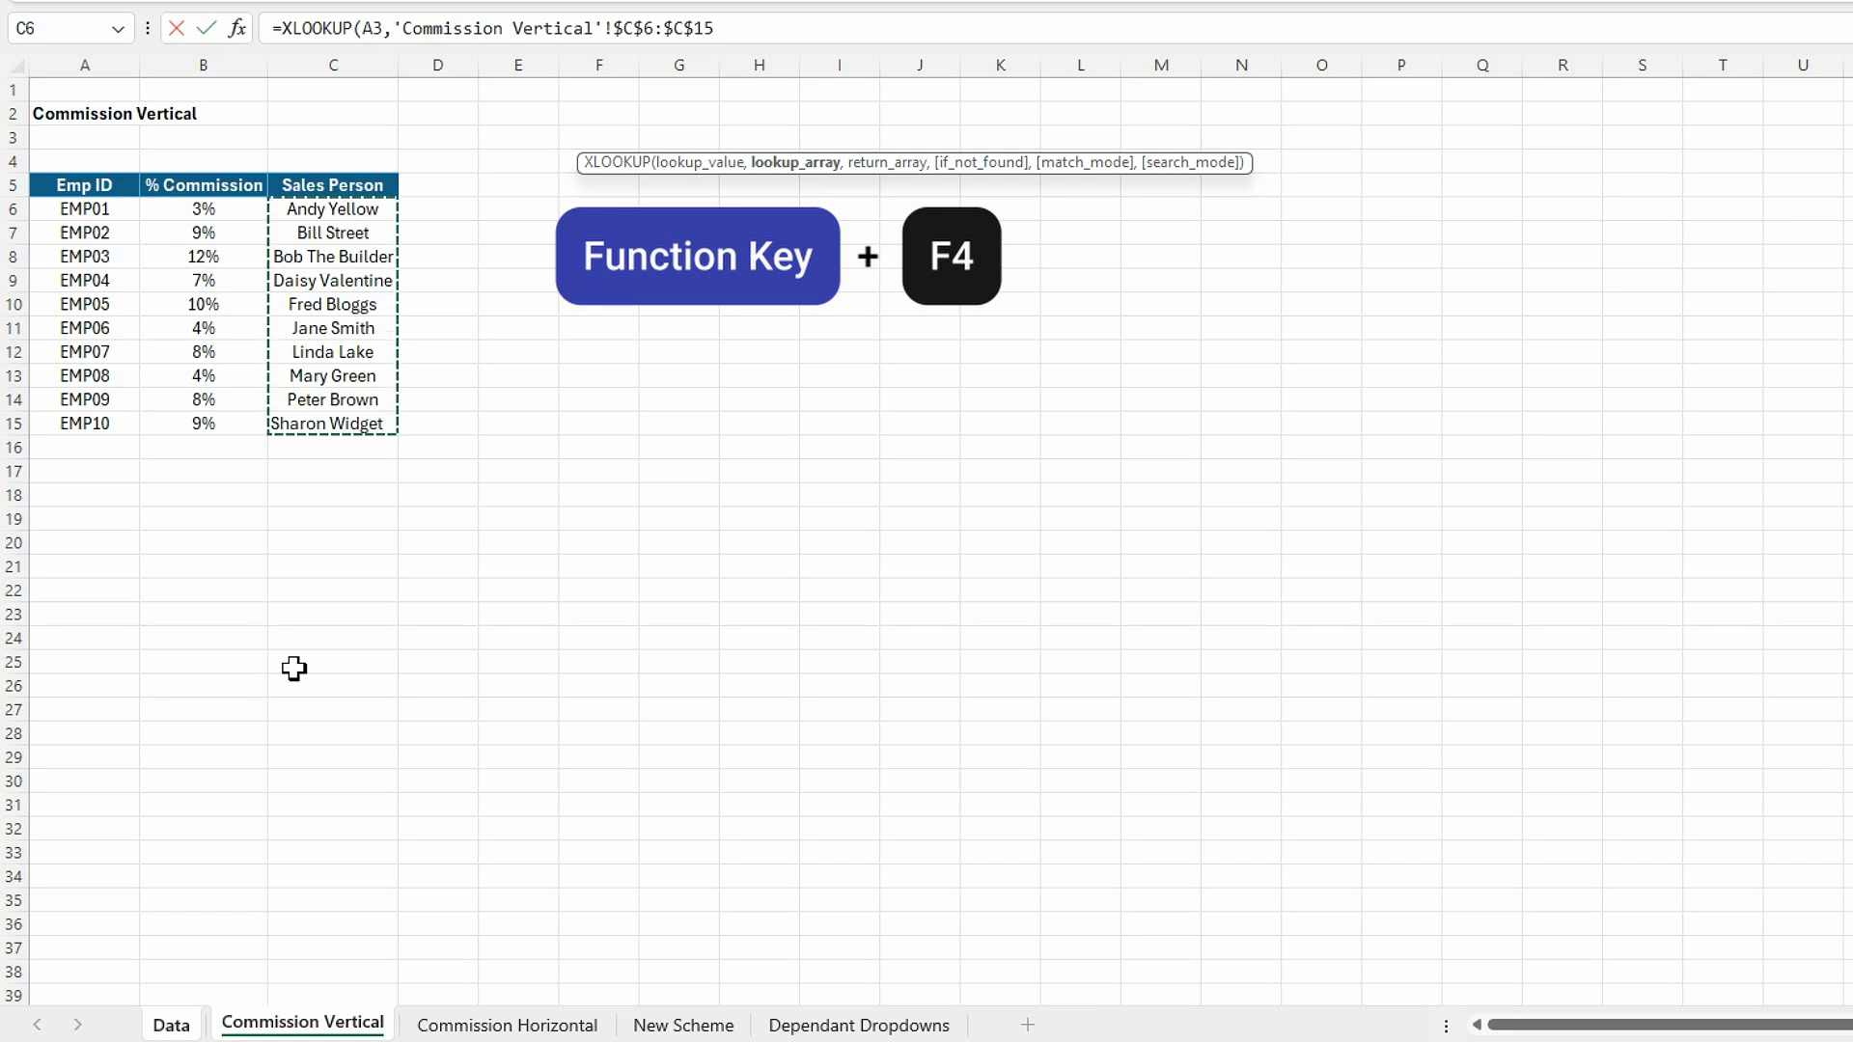
{"action": "type", "text": ","}
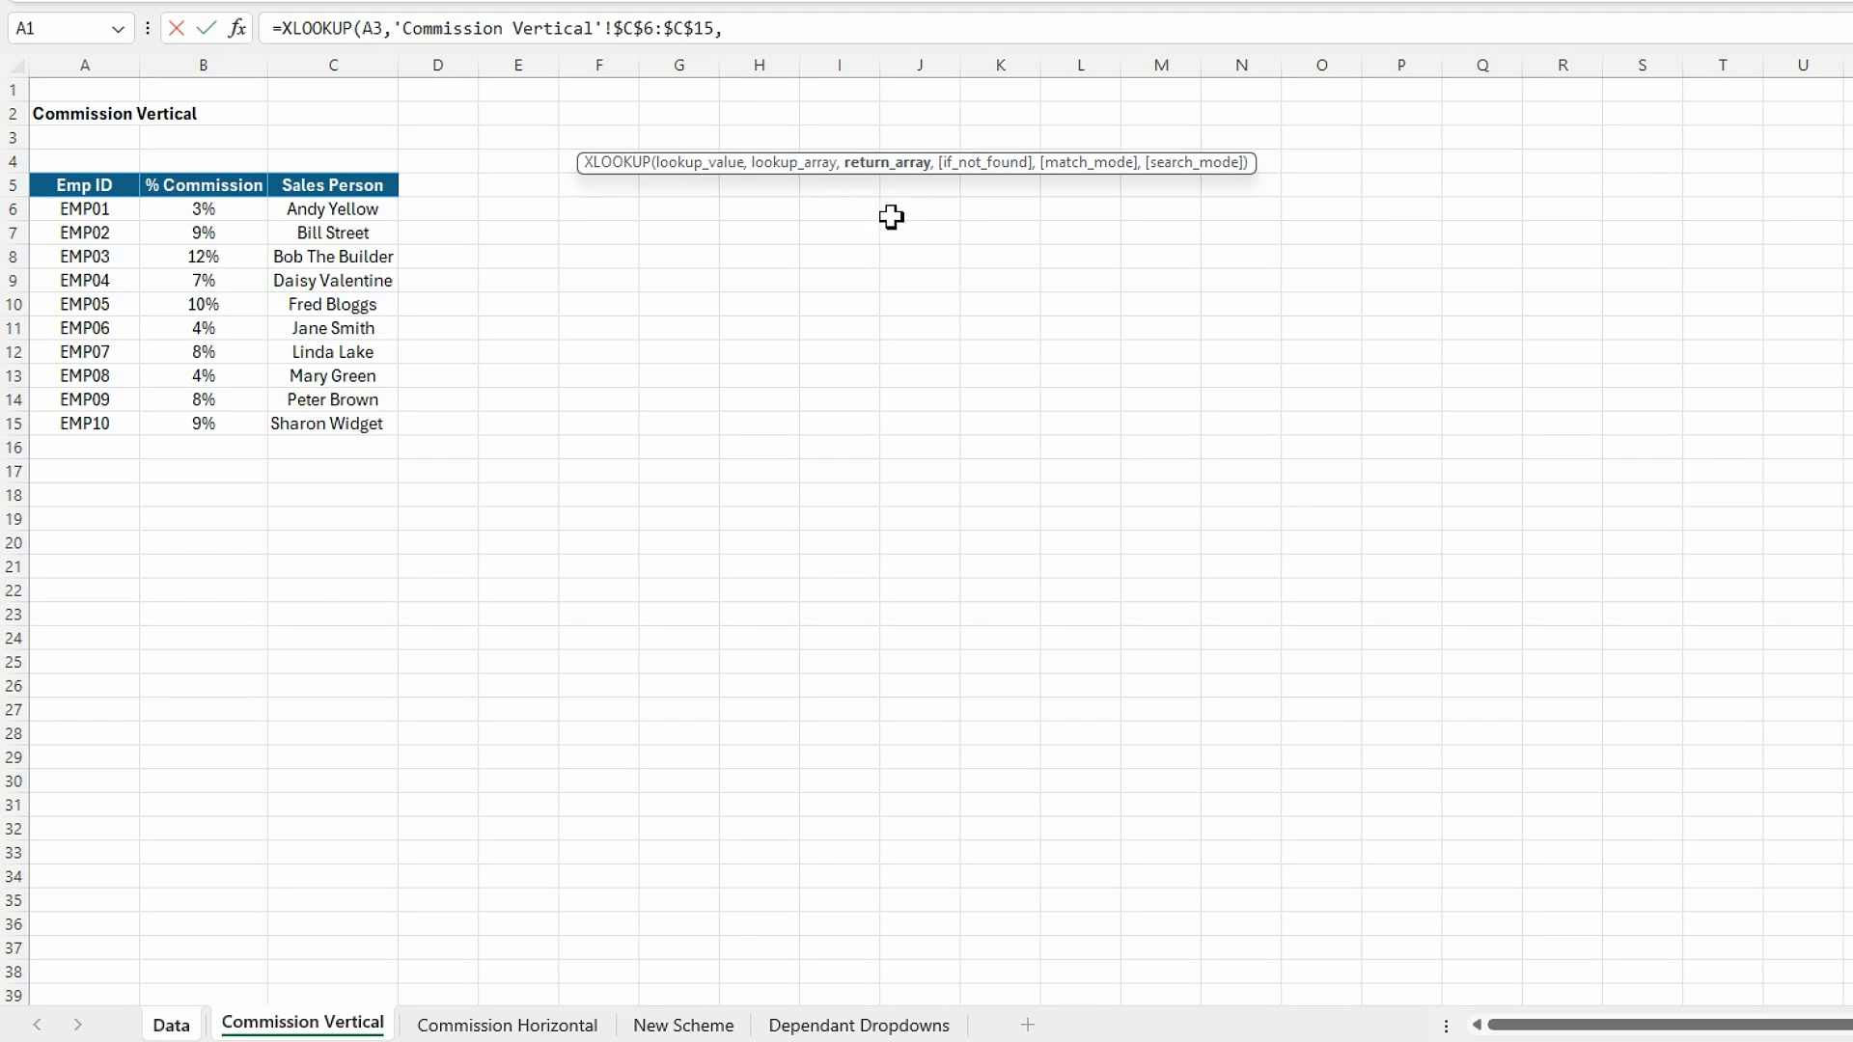
- Complete the formula with the absolute return array $B$6:$B$15 from the Commission Vertical sheet and fill it down to F14
{"action": "left_click_drag", "start_coordinate": [202, 212], "coordinate": [222, 423]}
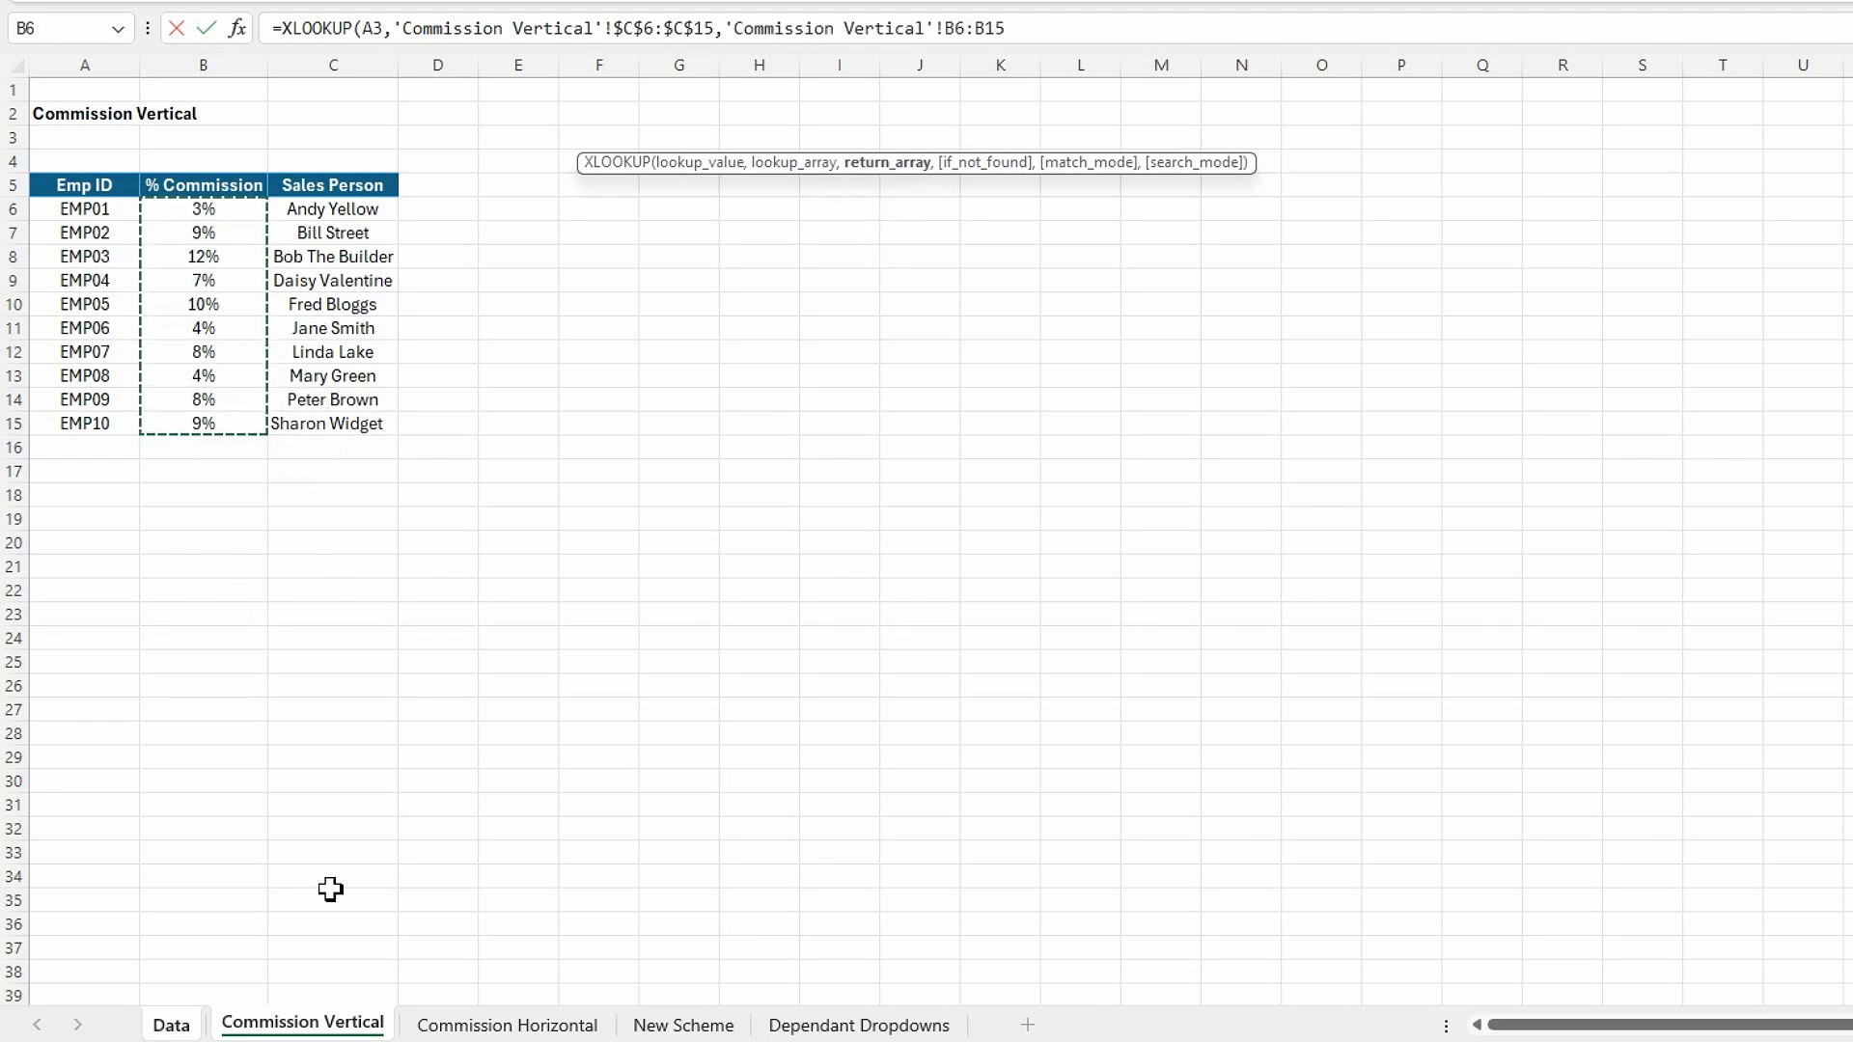
{"action": "key", "text": "F4"}
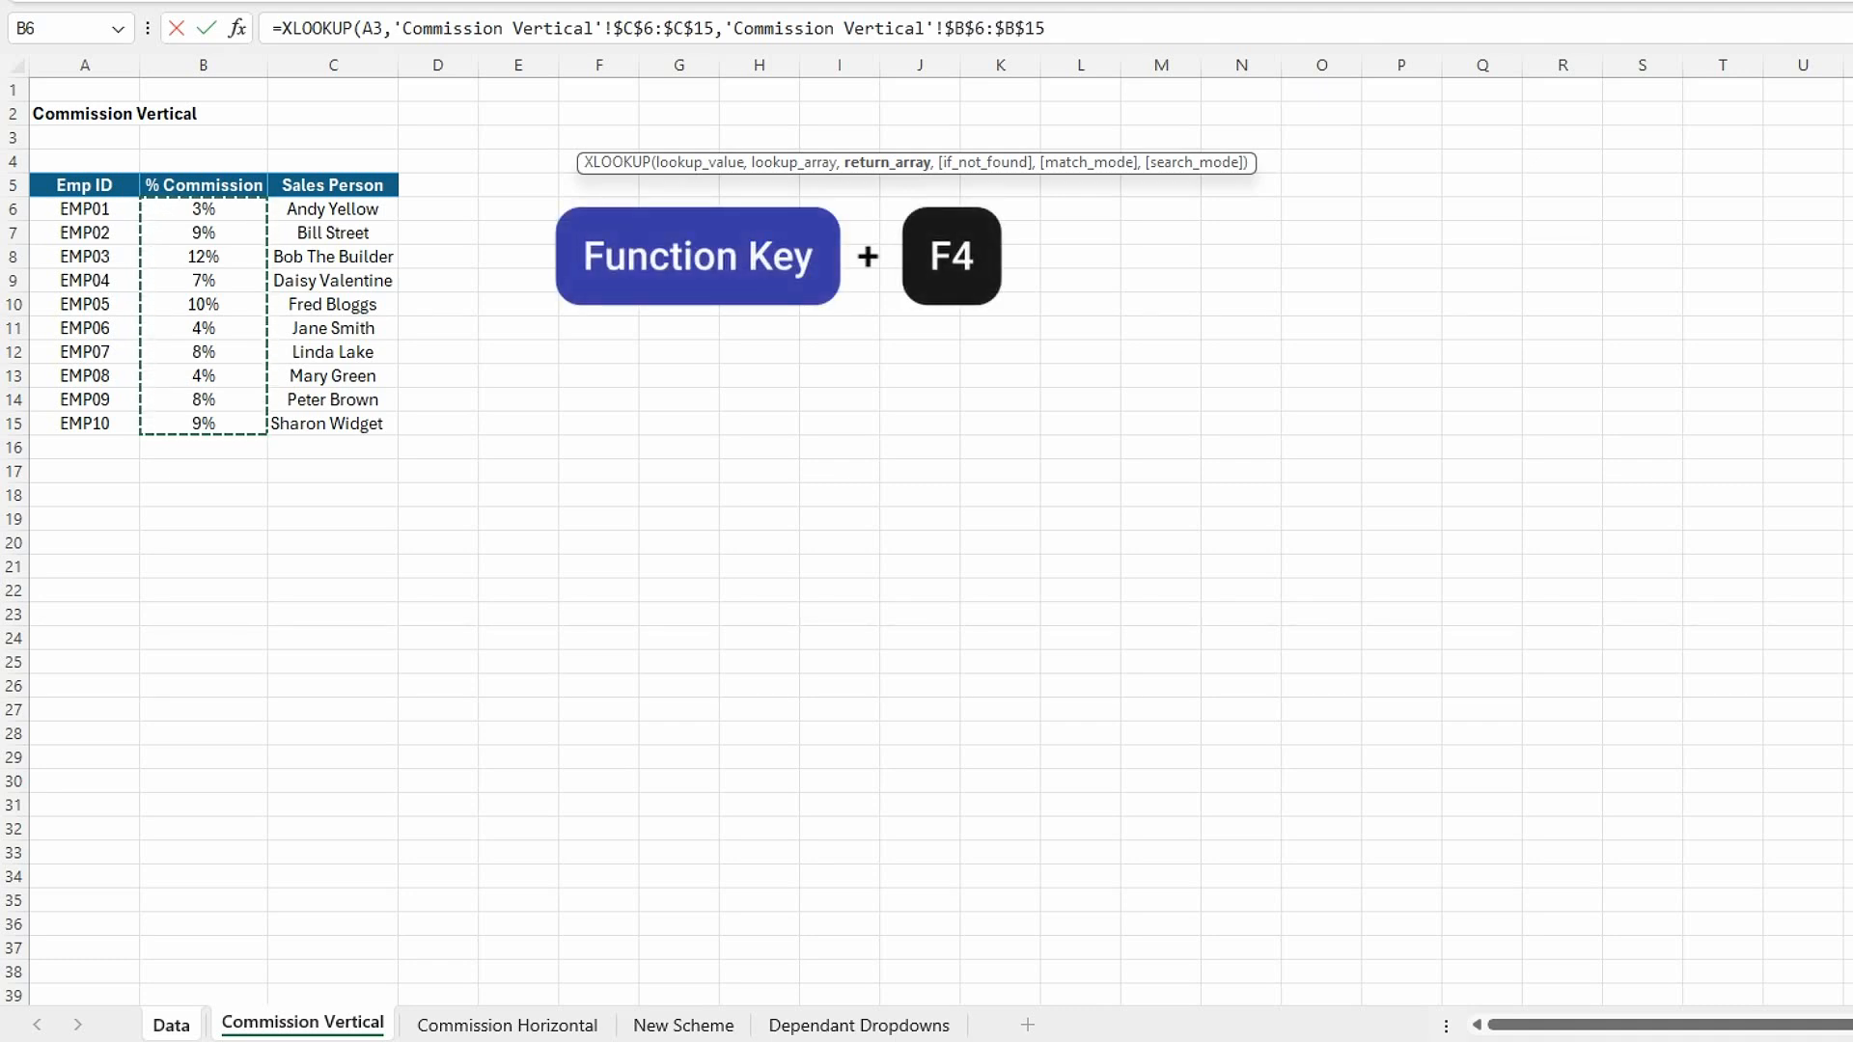
{"action": "type", "text": ")"}
{"action": "key", "text": "Return"}
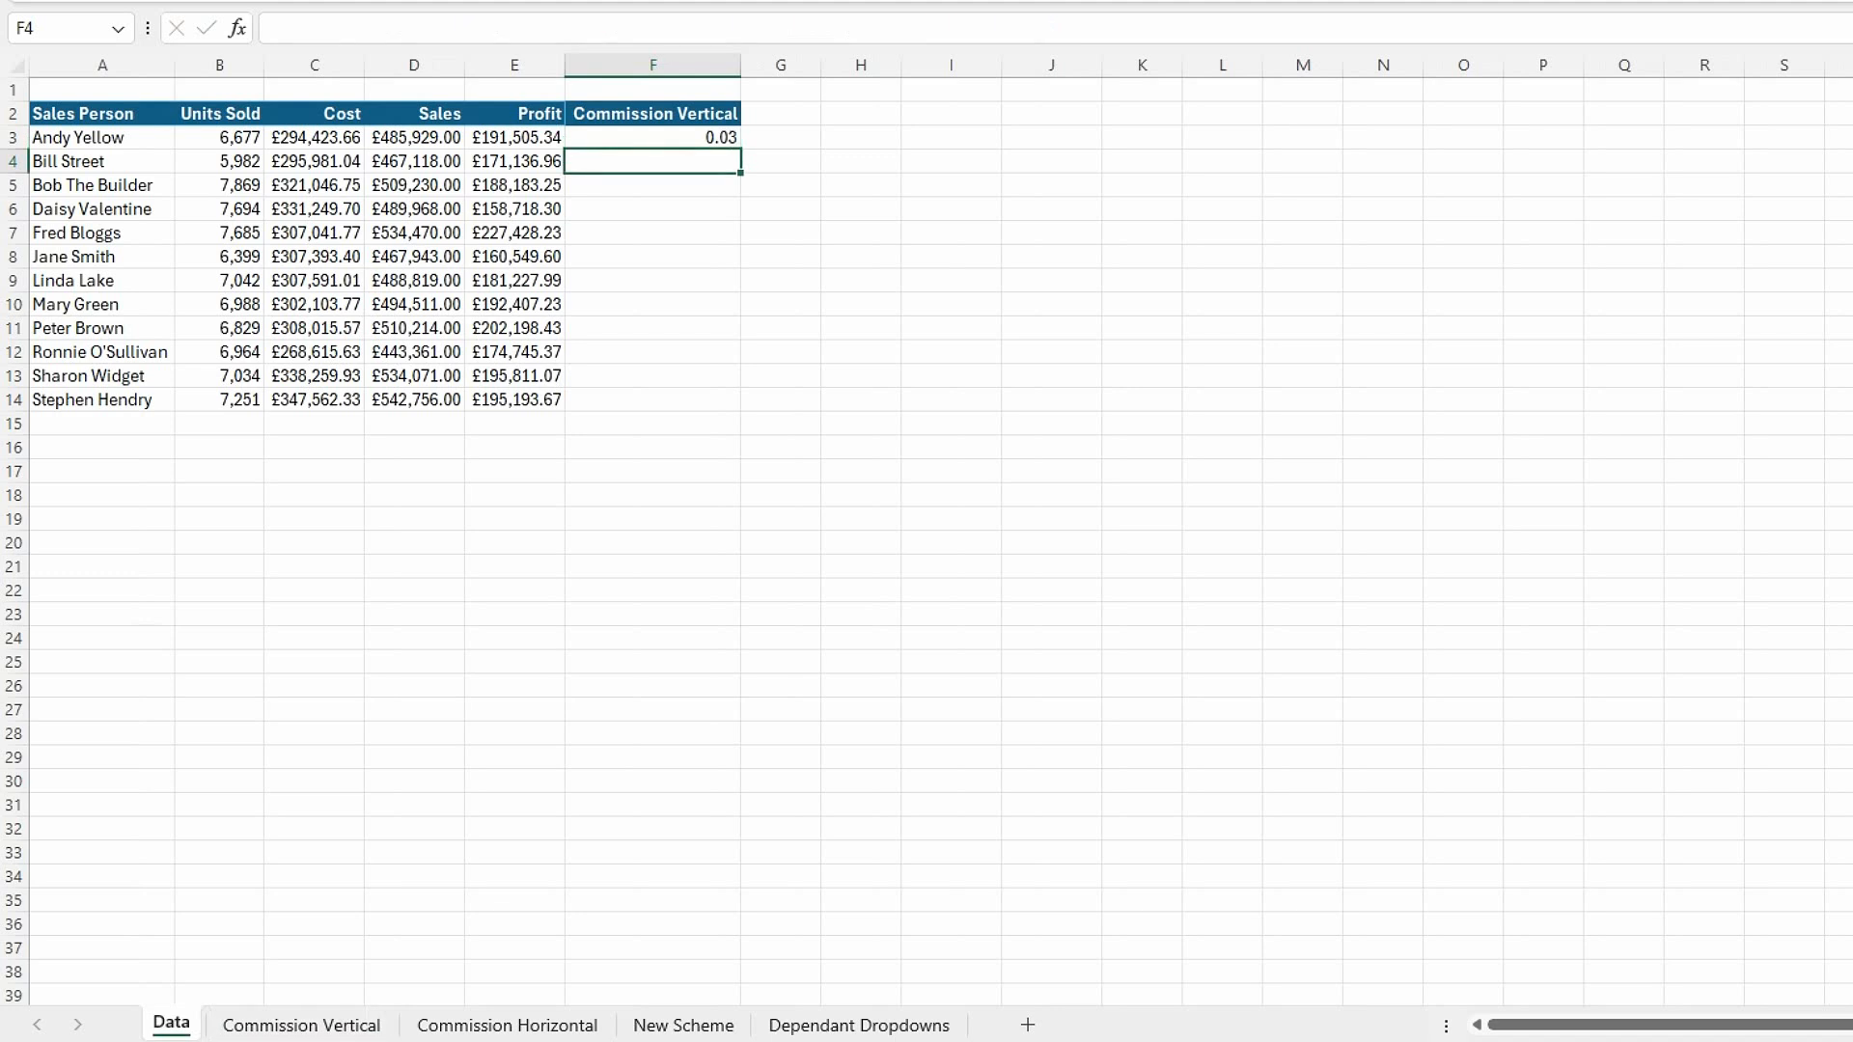
{"action": "left_click", "coordinate": [701, 136]}
{"action": "double_click", "coordinate": [738, 148]}
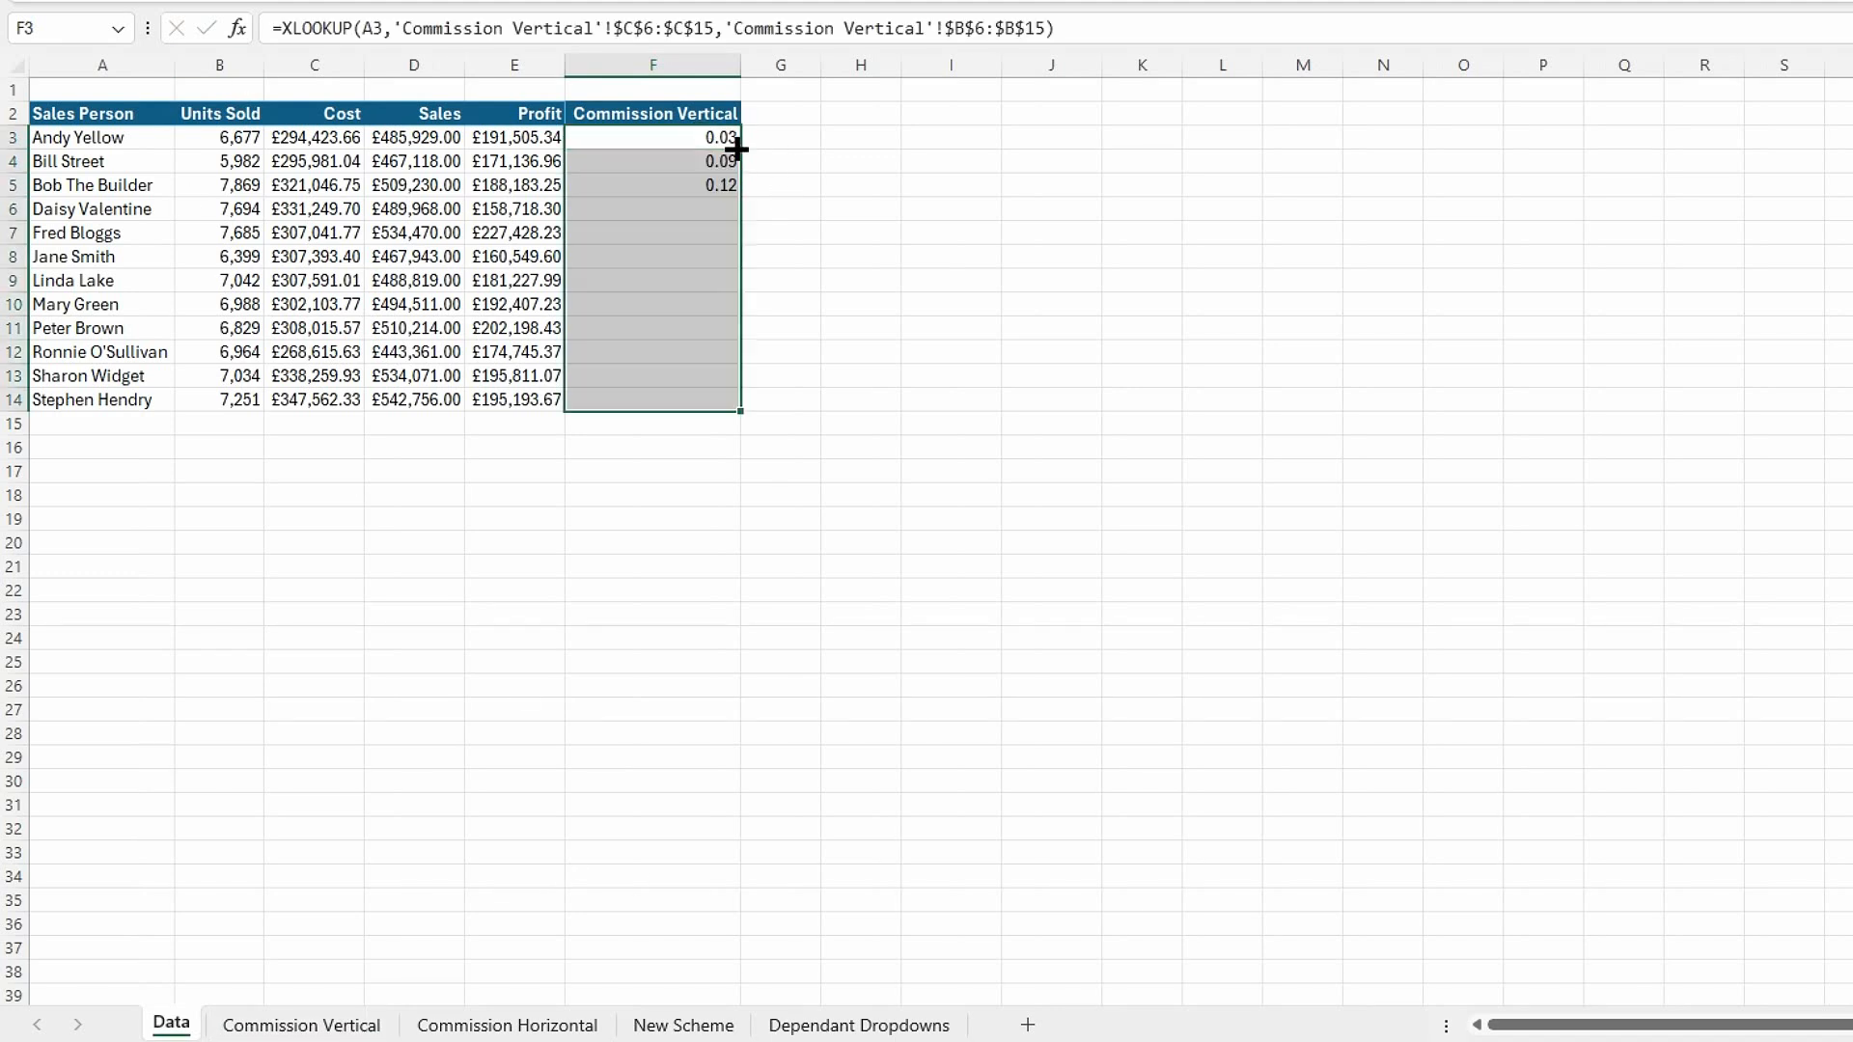
{"action": "left_click", "coordinate": [1000, 432]}
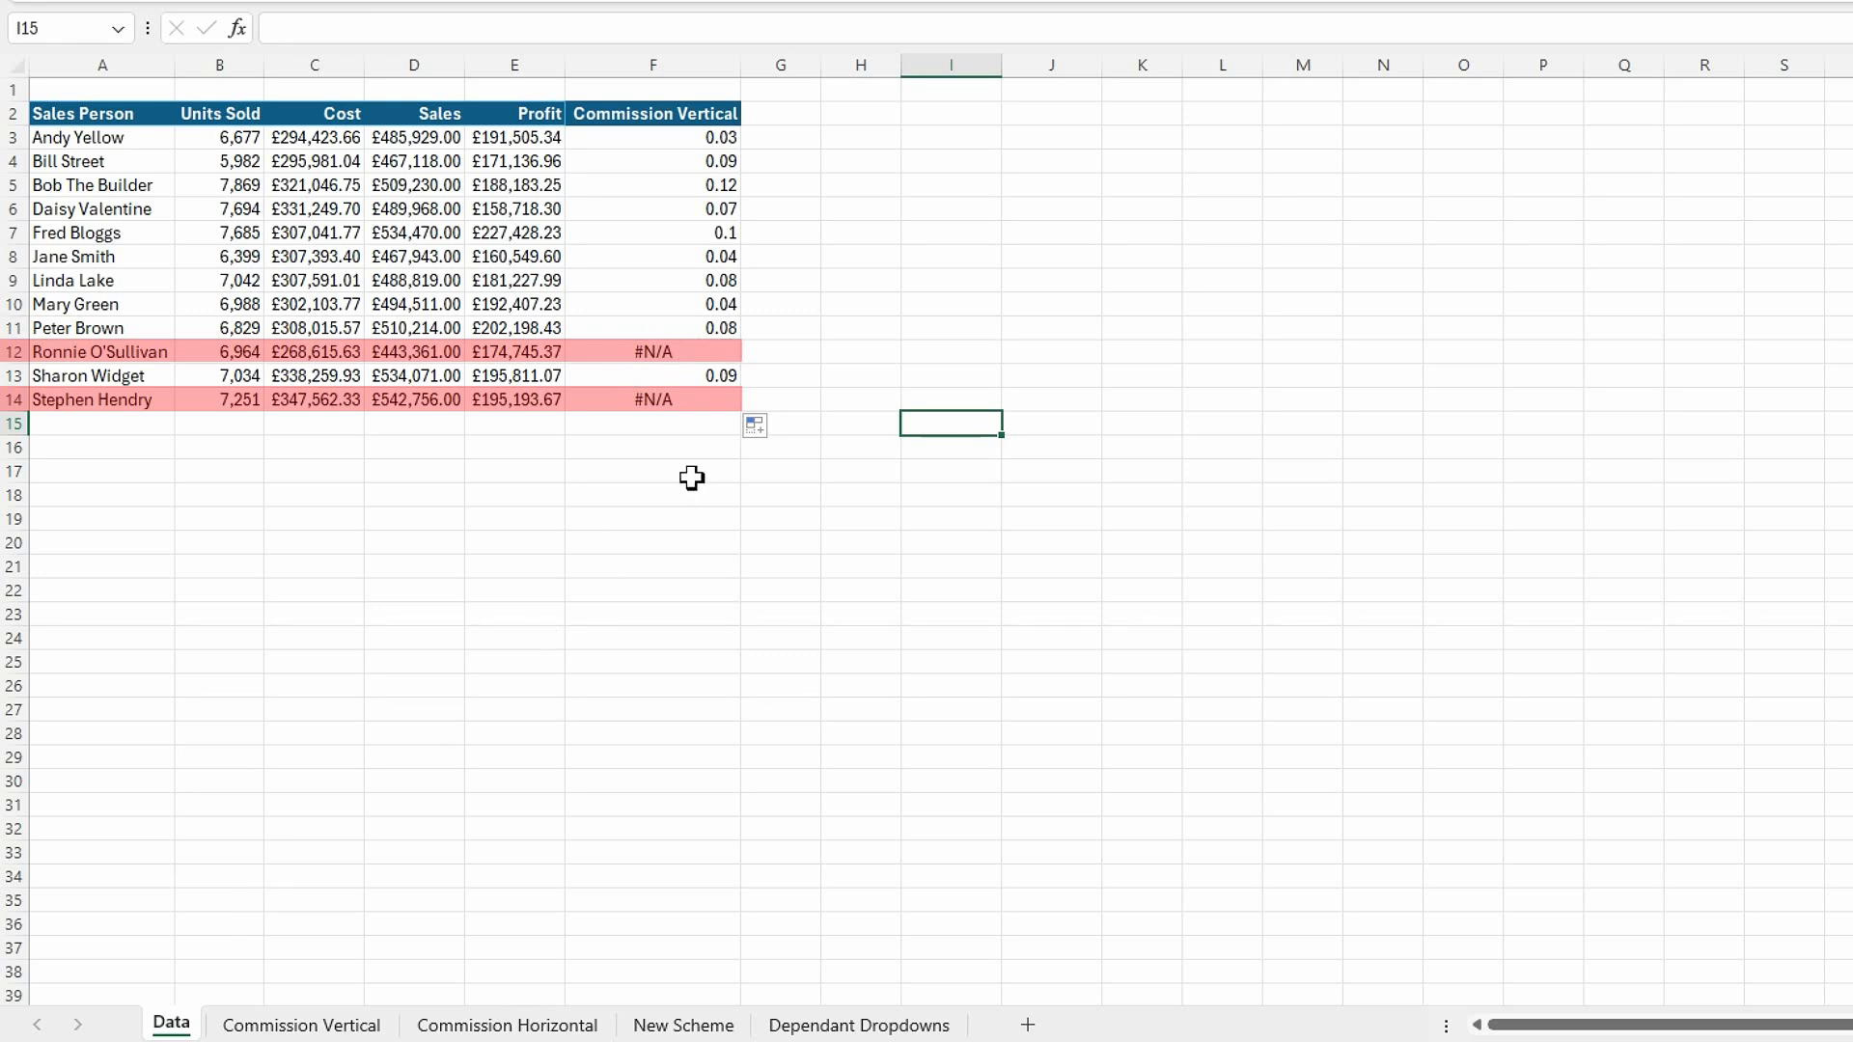
- Add 0 as the if_not_found argument of the XLOOKUP in F3 and fill the formula down to F14
{"action": "left_click", "coordinate": [693, 138]}
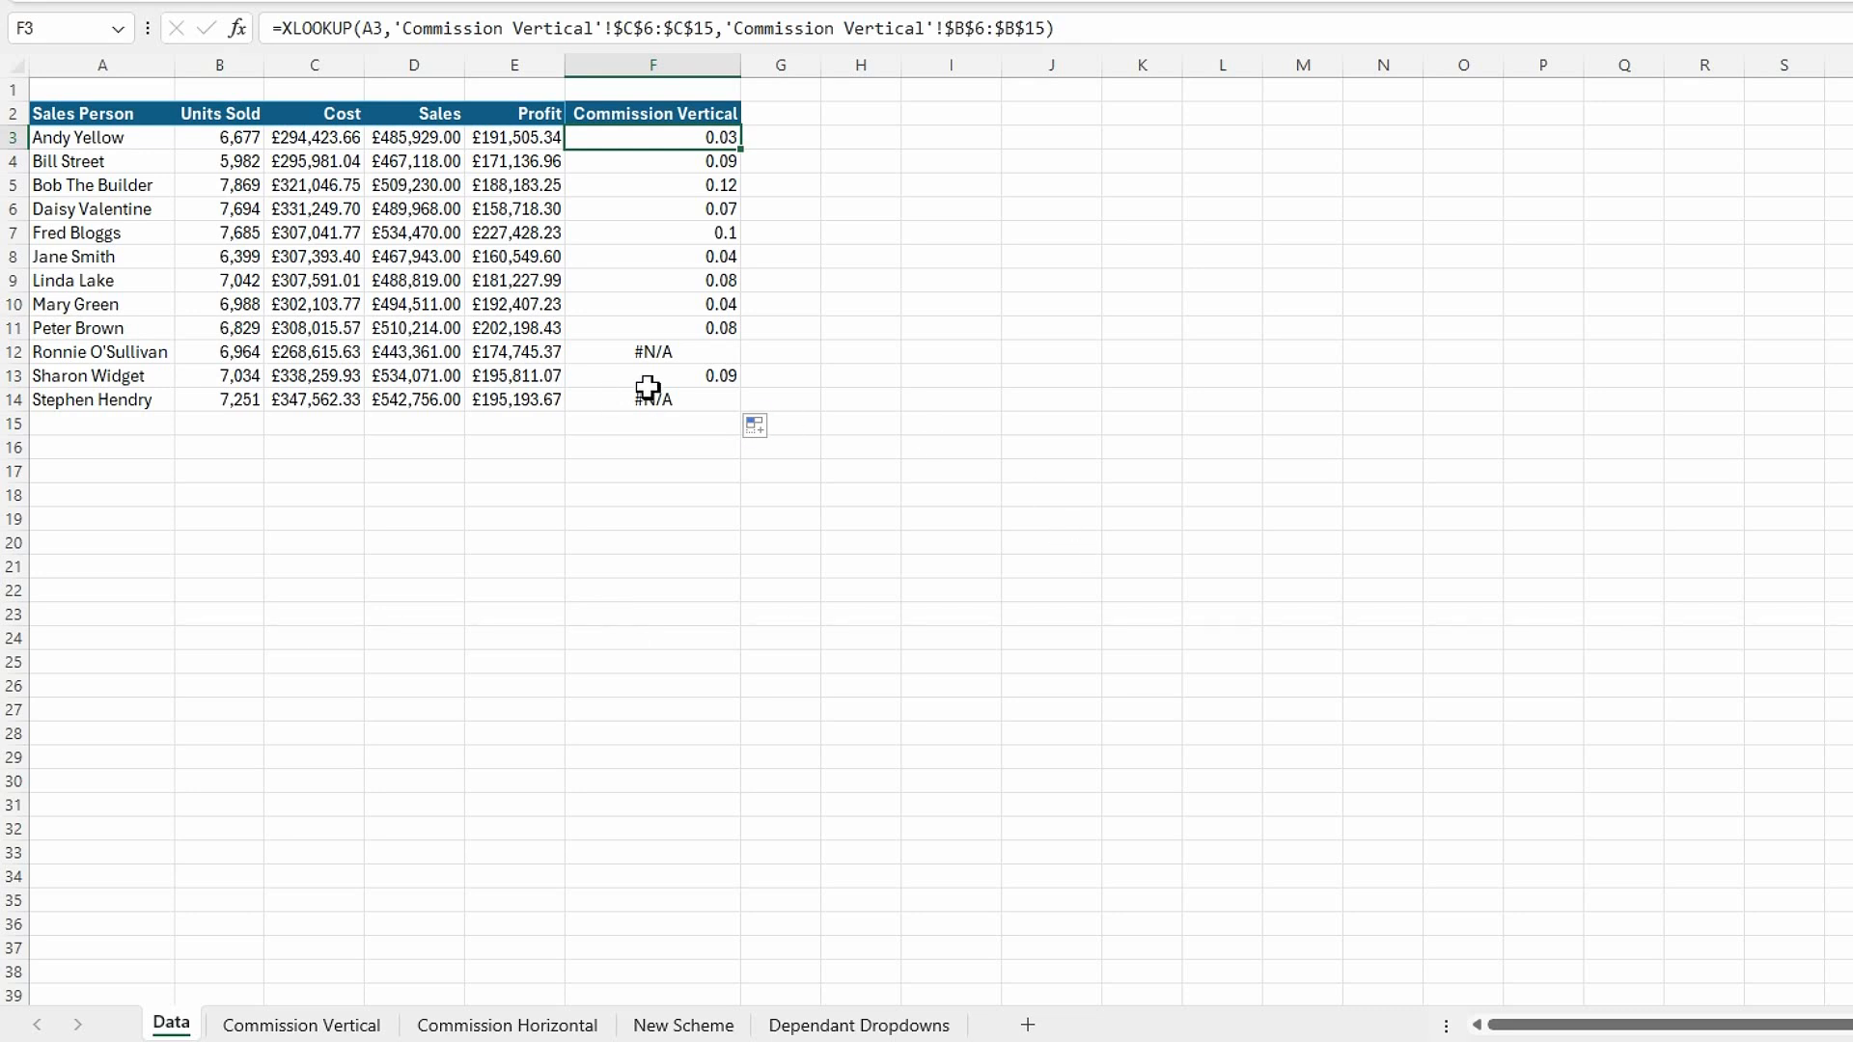
{"action": "left_click", "coordinate": [1049, 32]}
{"action": "type", "text": ","}
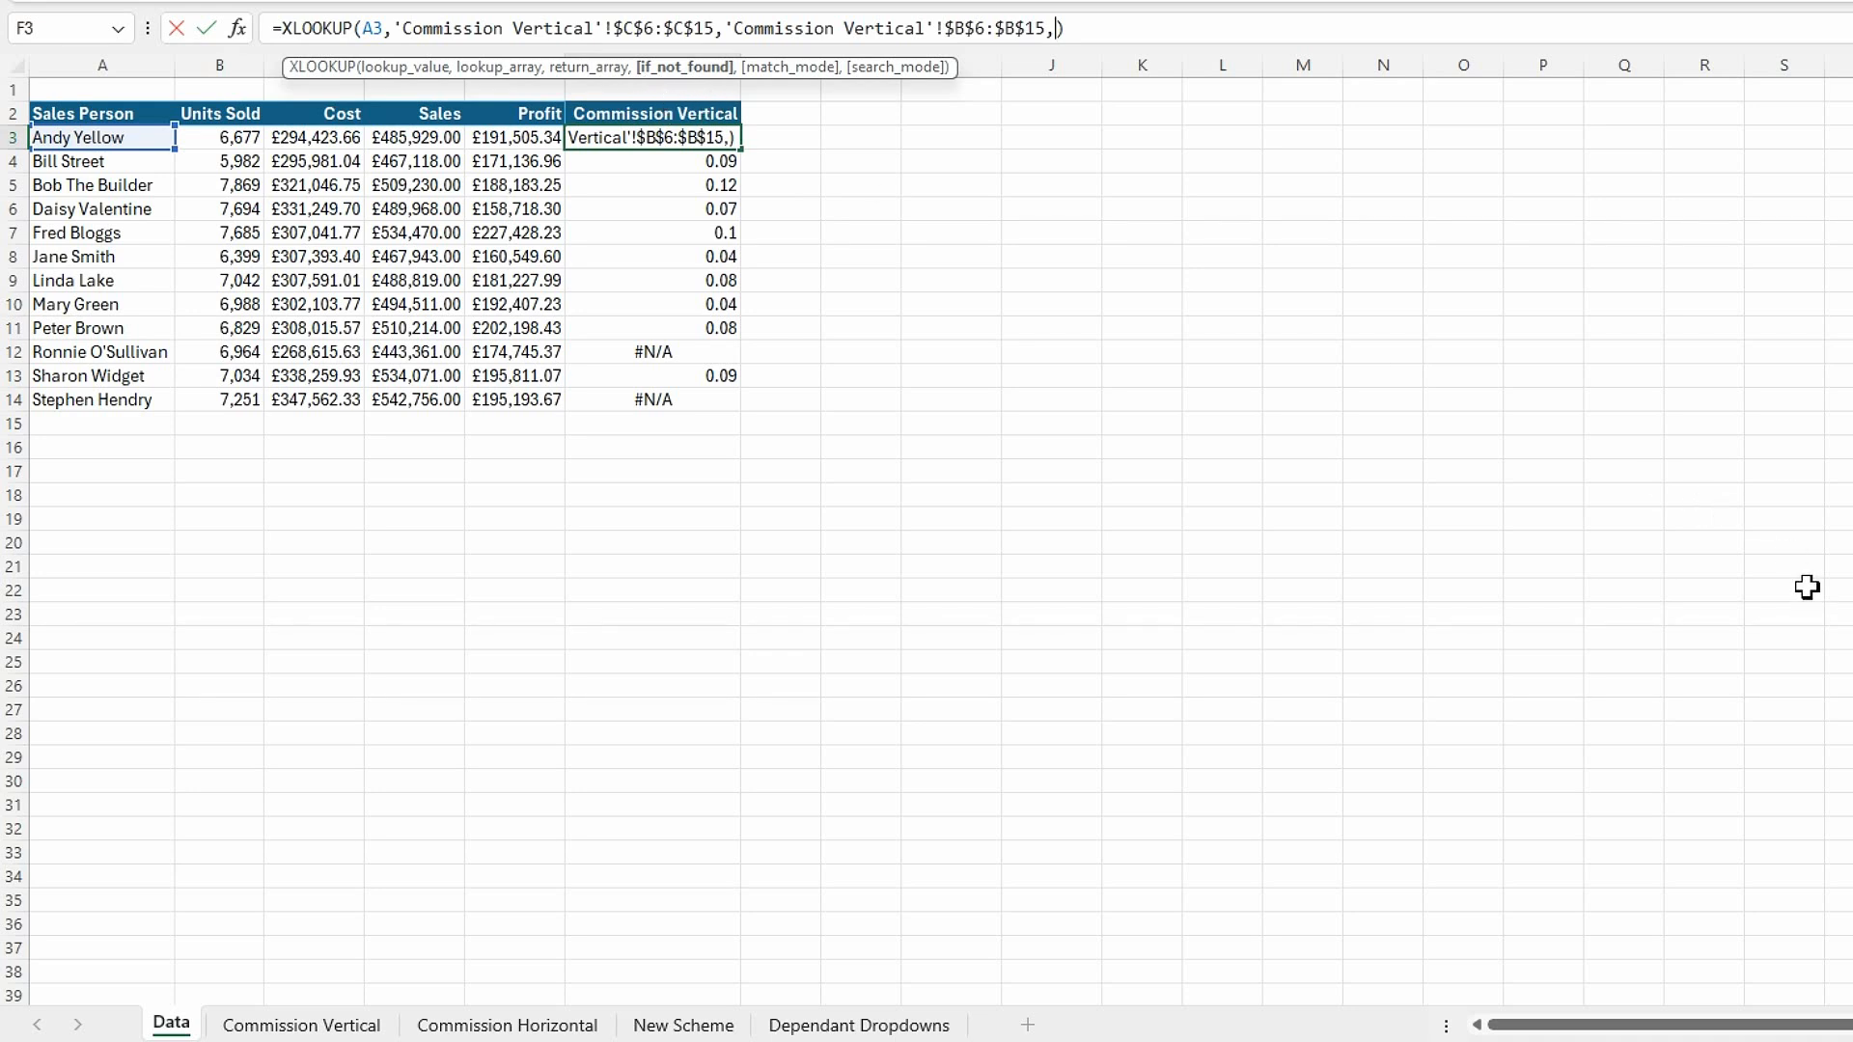
{"action": "type", "text": "0"}
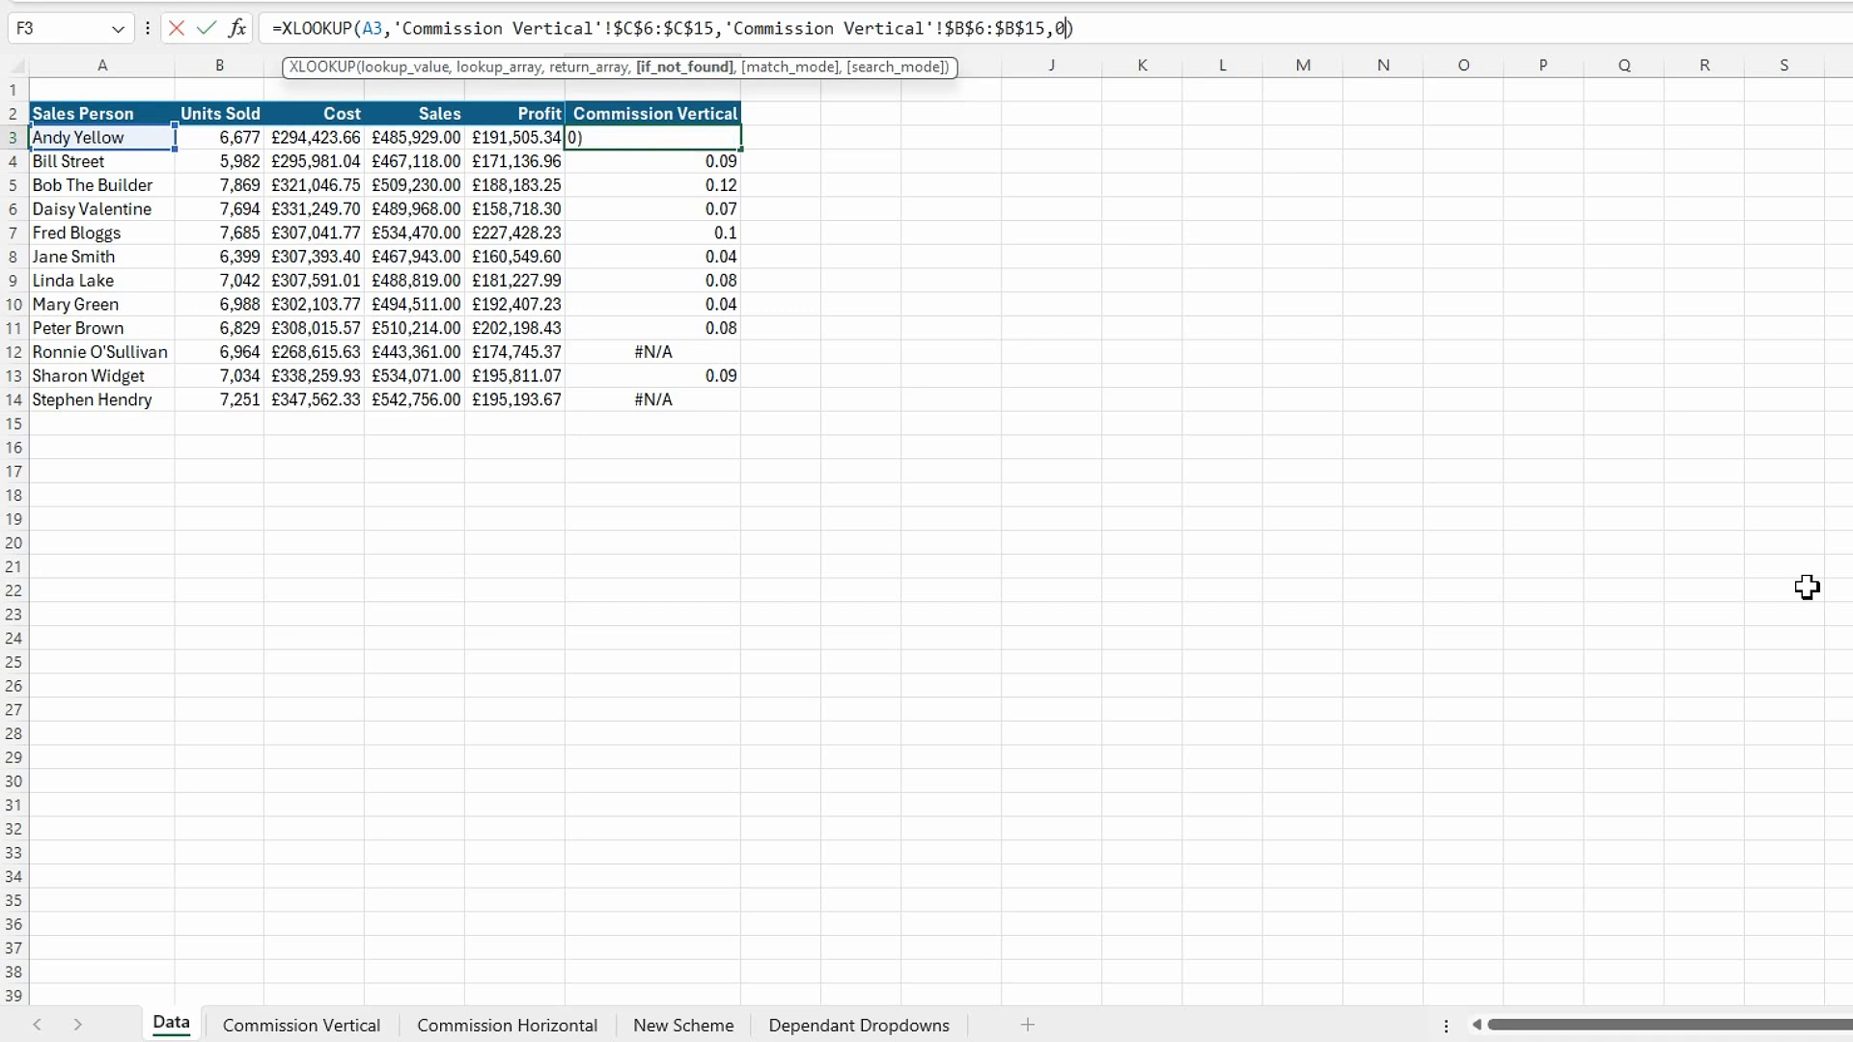
{"action": "key", "text": "Return"}
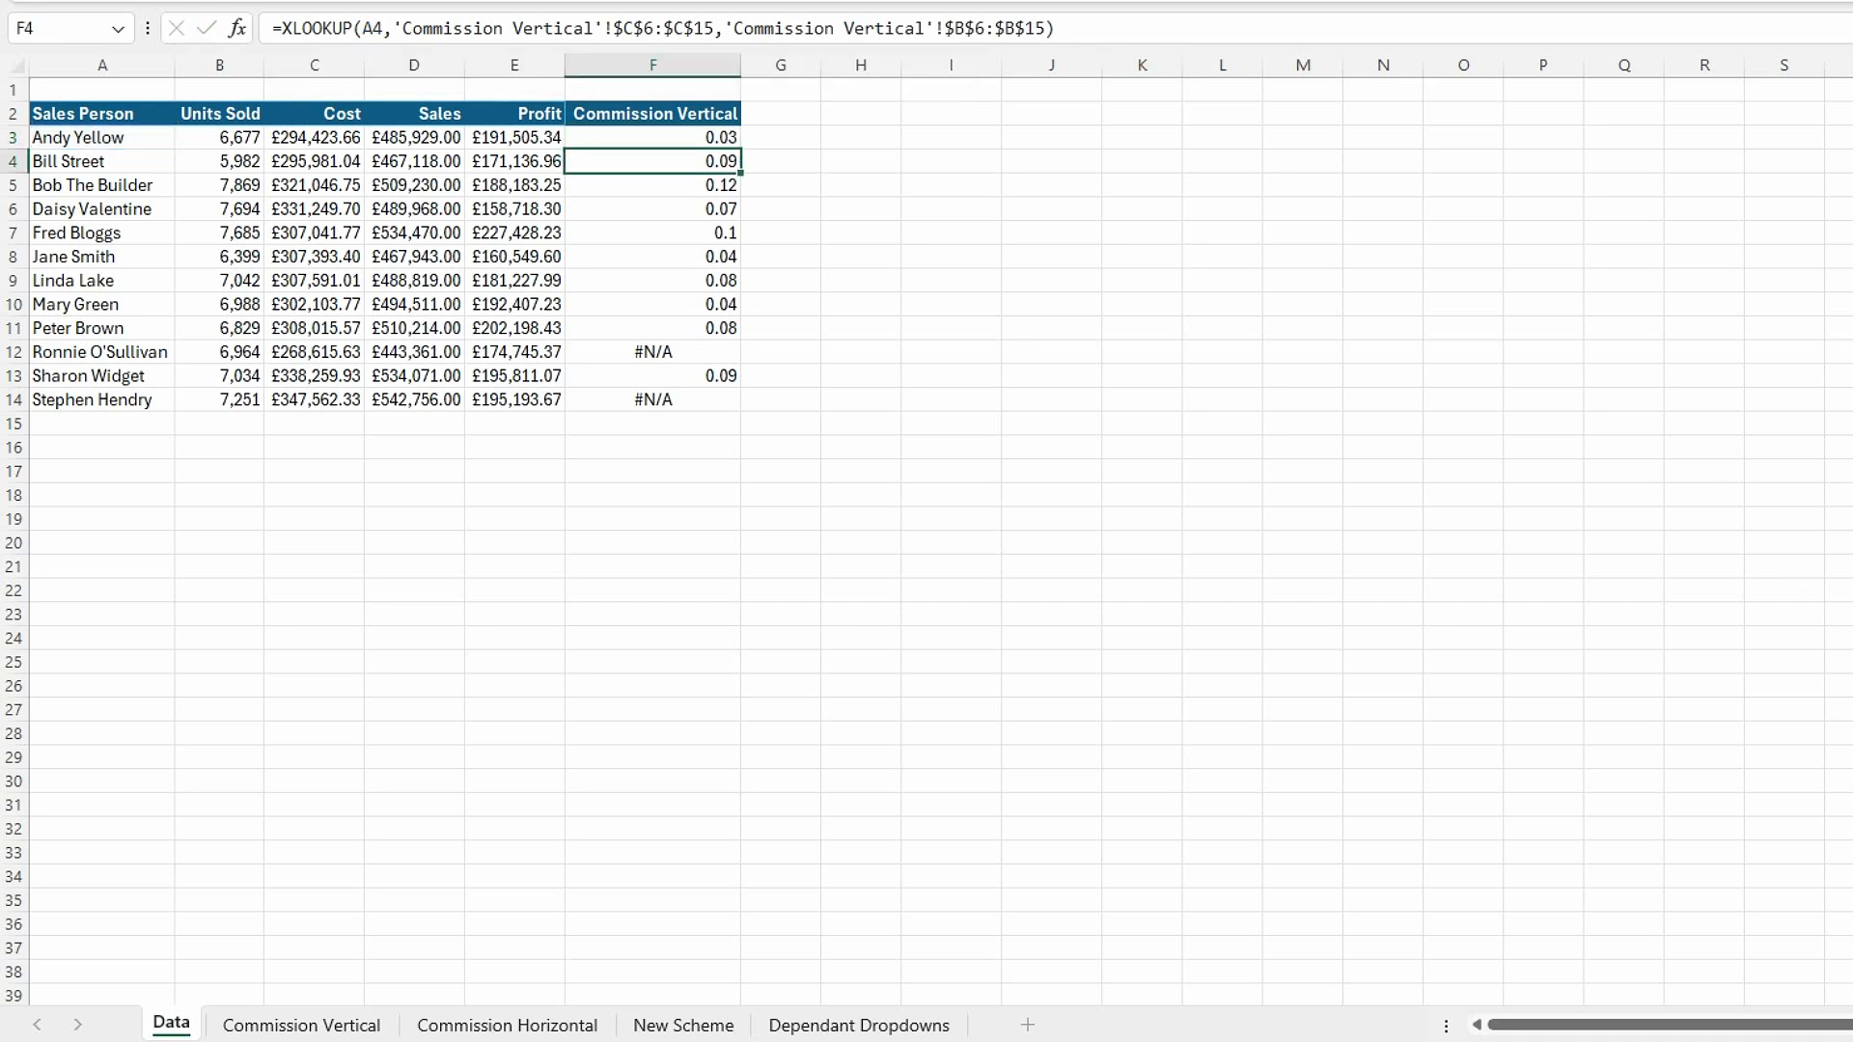
{"action": "left_click", "coordinate": [685, 140]}
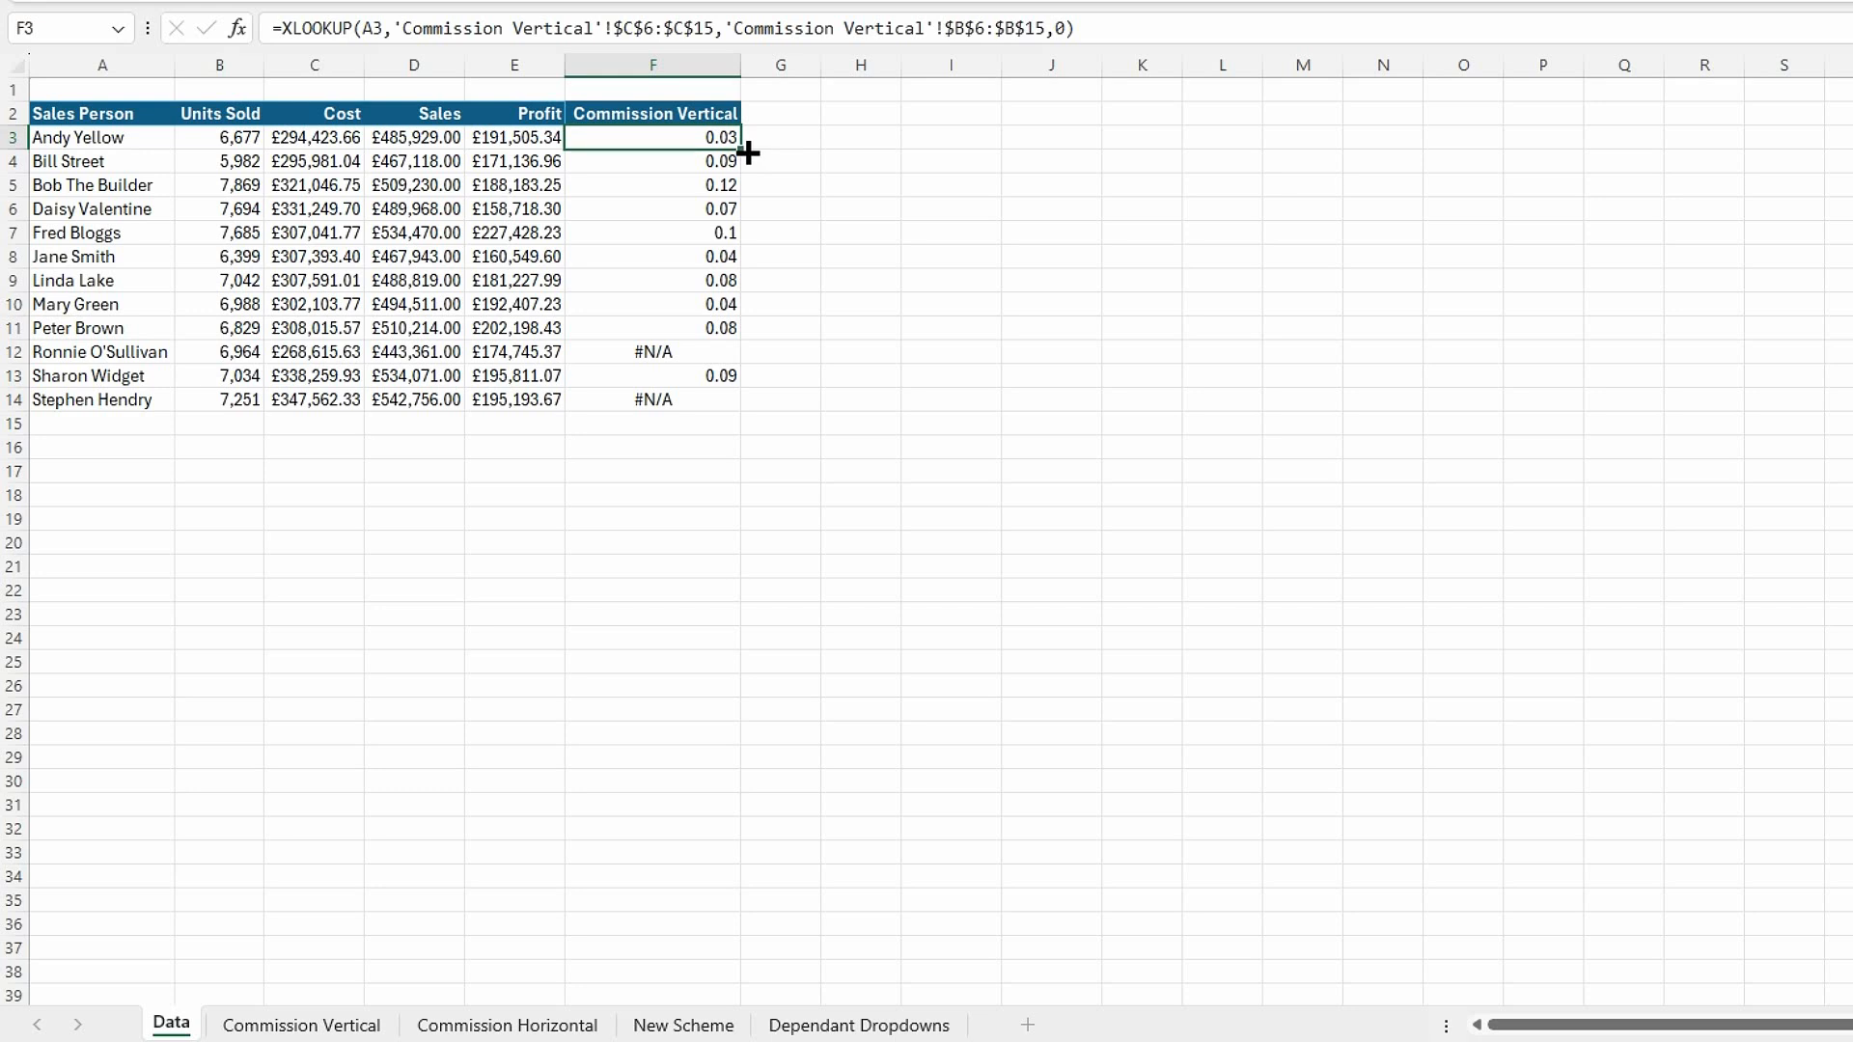
{"action": "double_click", "coordinate": [747, 151]}
{"action": "left_click", "coordinate": [951, 542]}
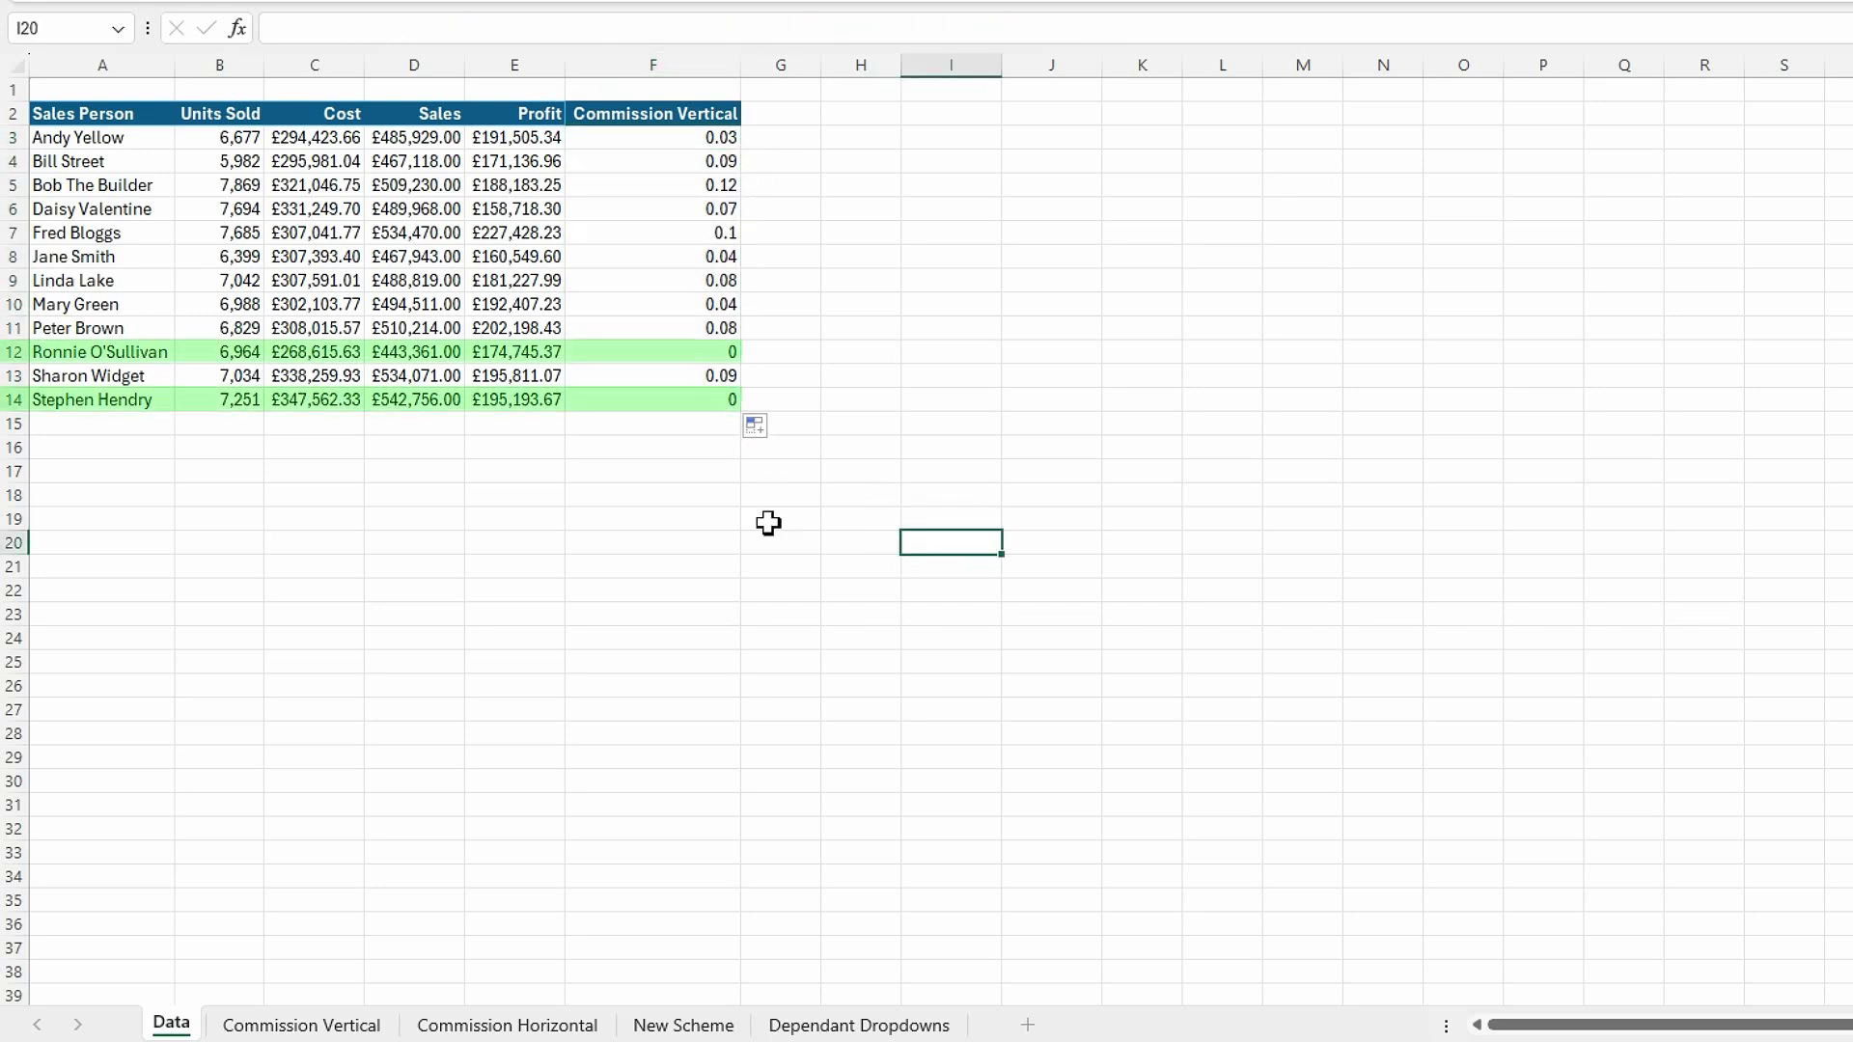
- Multiply the XLOOKUP in F3 by the profit in E3 and fill the formula down to F14
{"action": "left_click", "coordinate": [704, 137]}
{"action": "left_click", "coordinate": [1113, 30]}
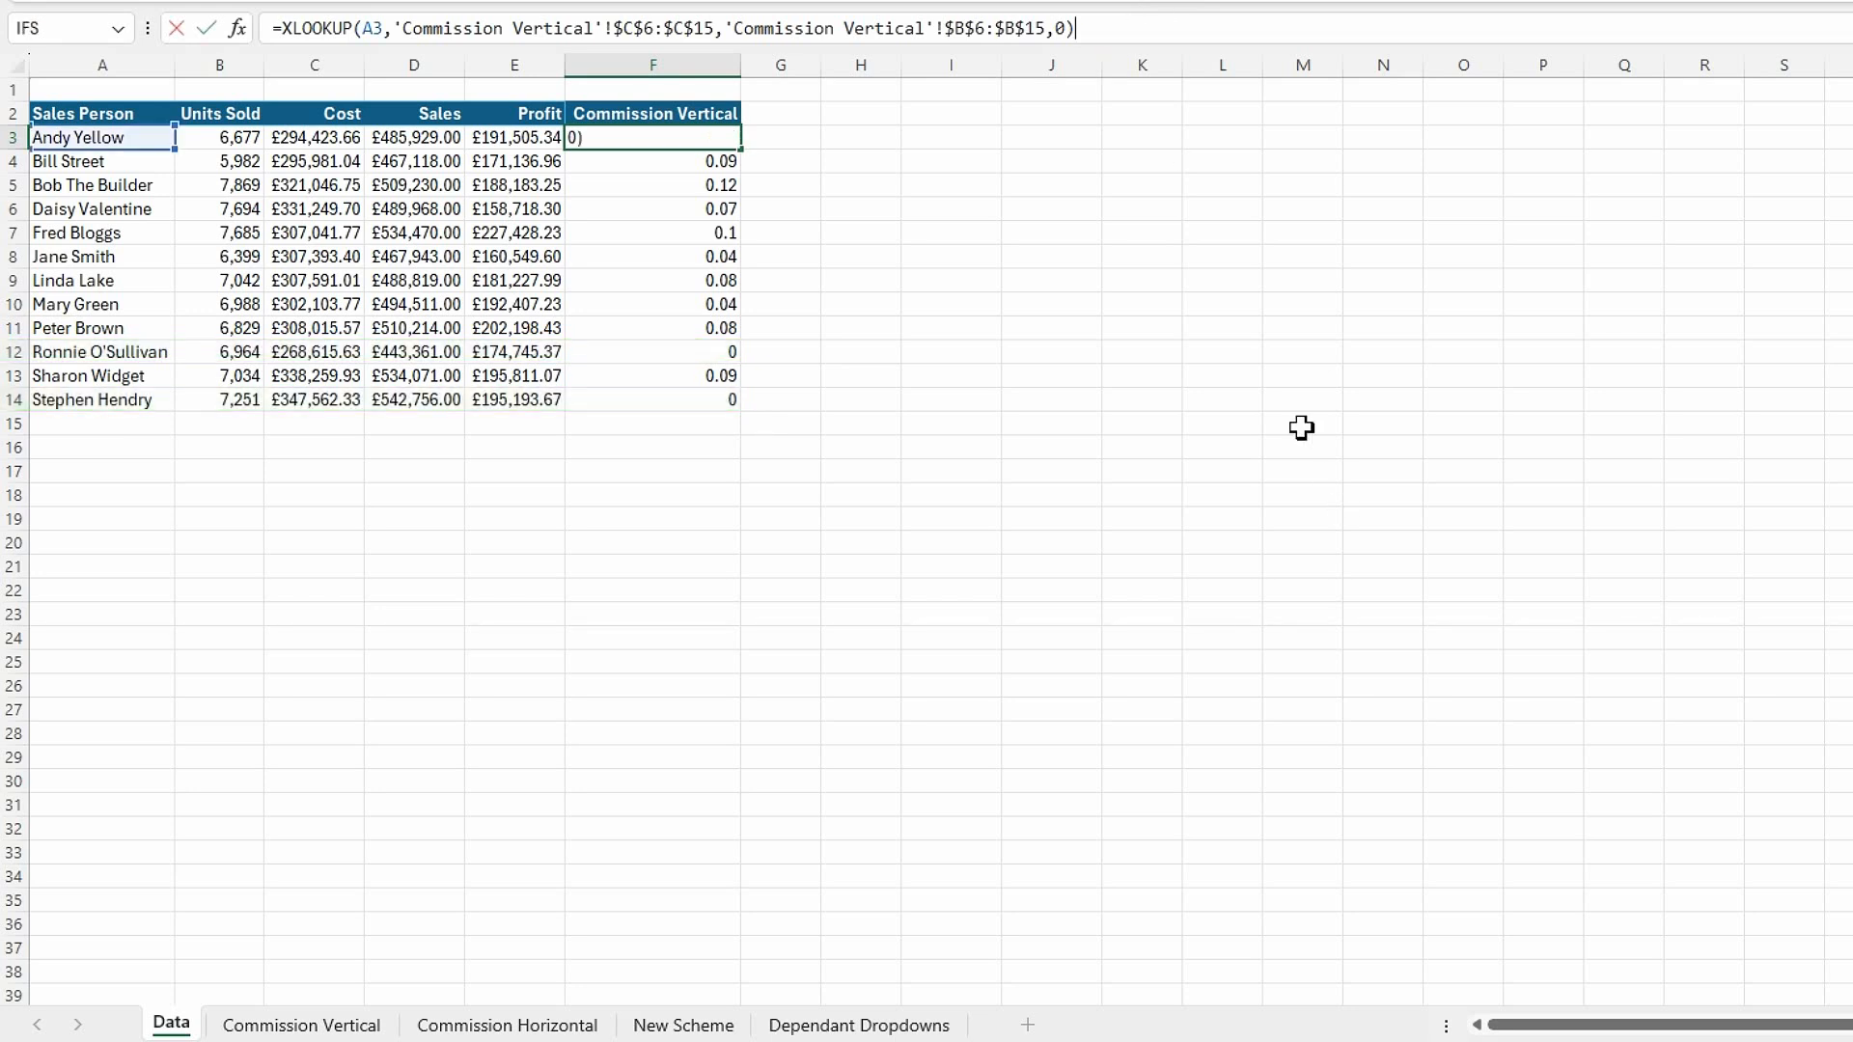
{"action": "left_click", "coordinate": [516, 140]}
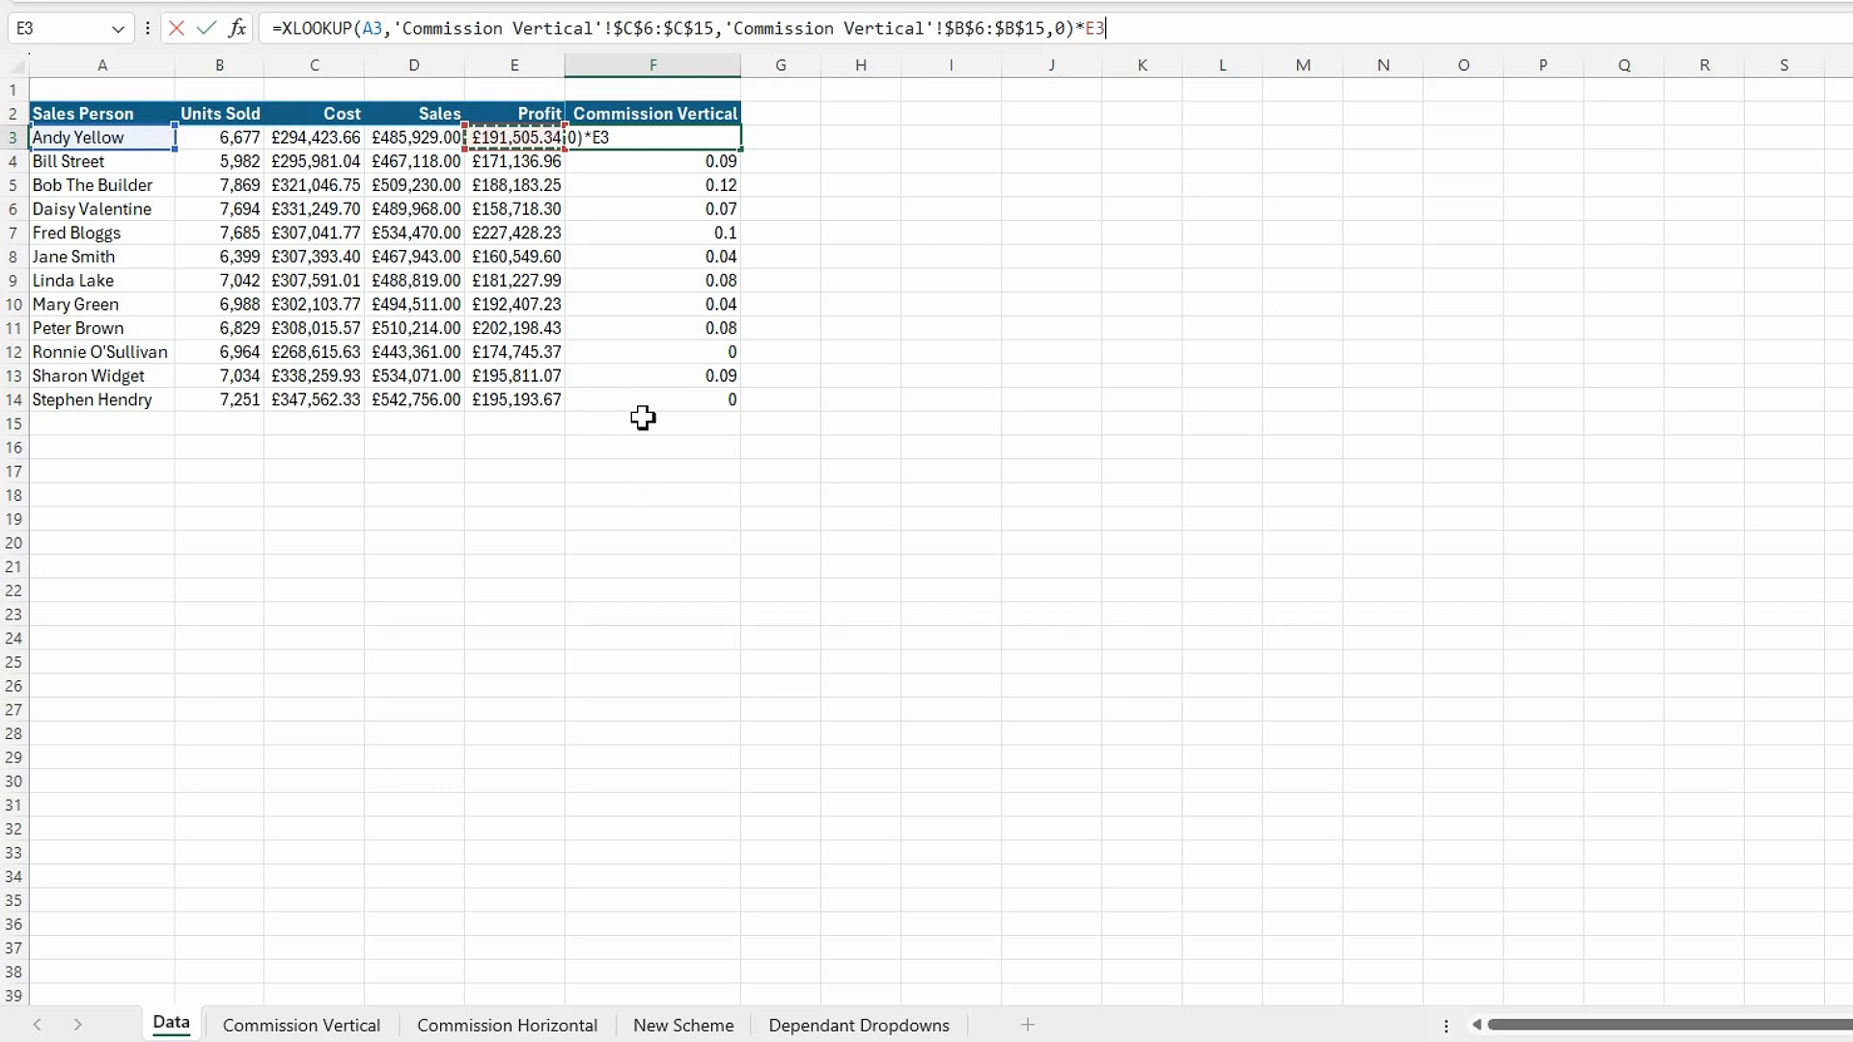
{"action": "key", "text": "Return"}
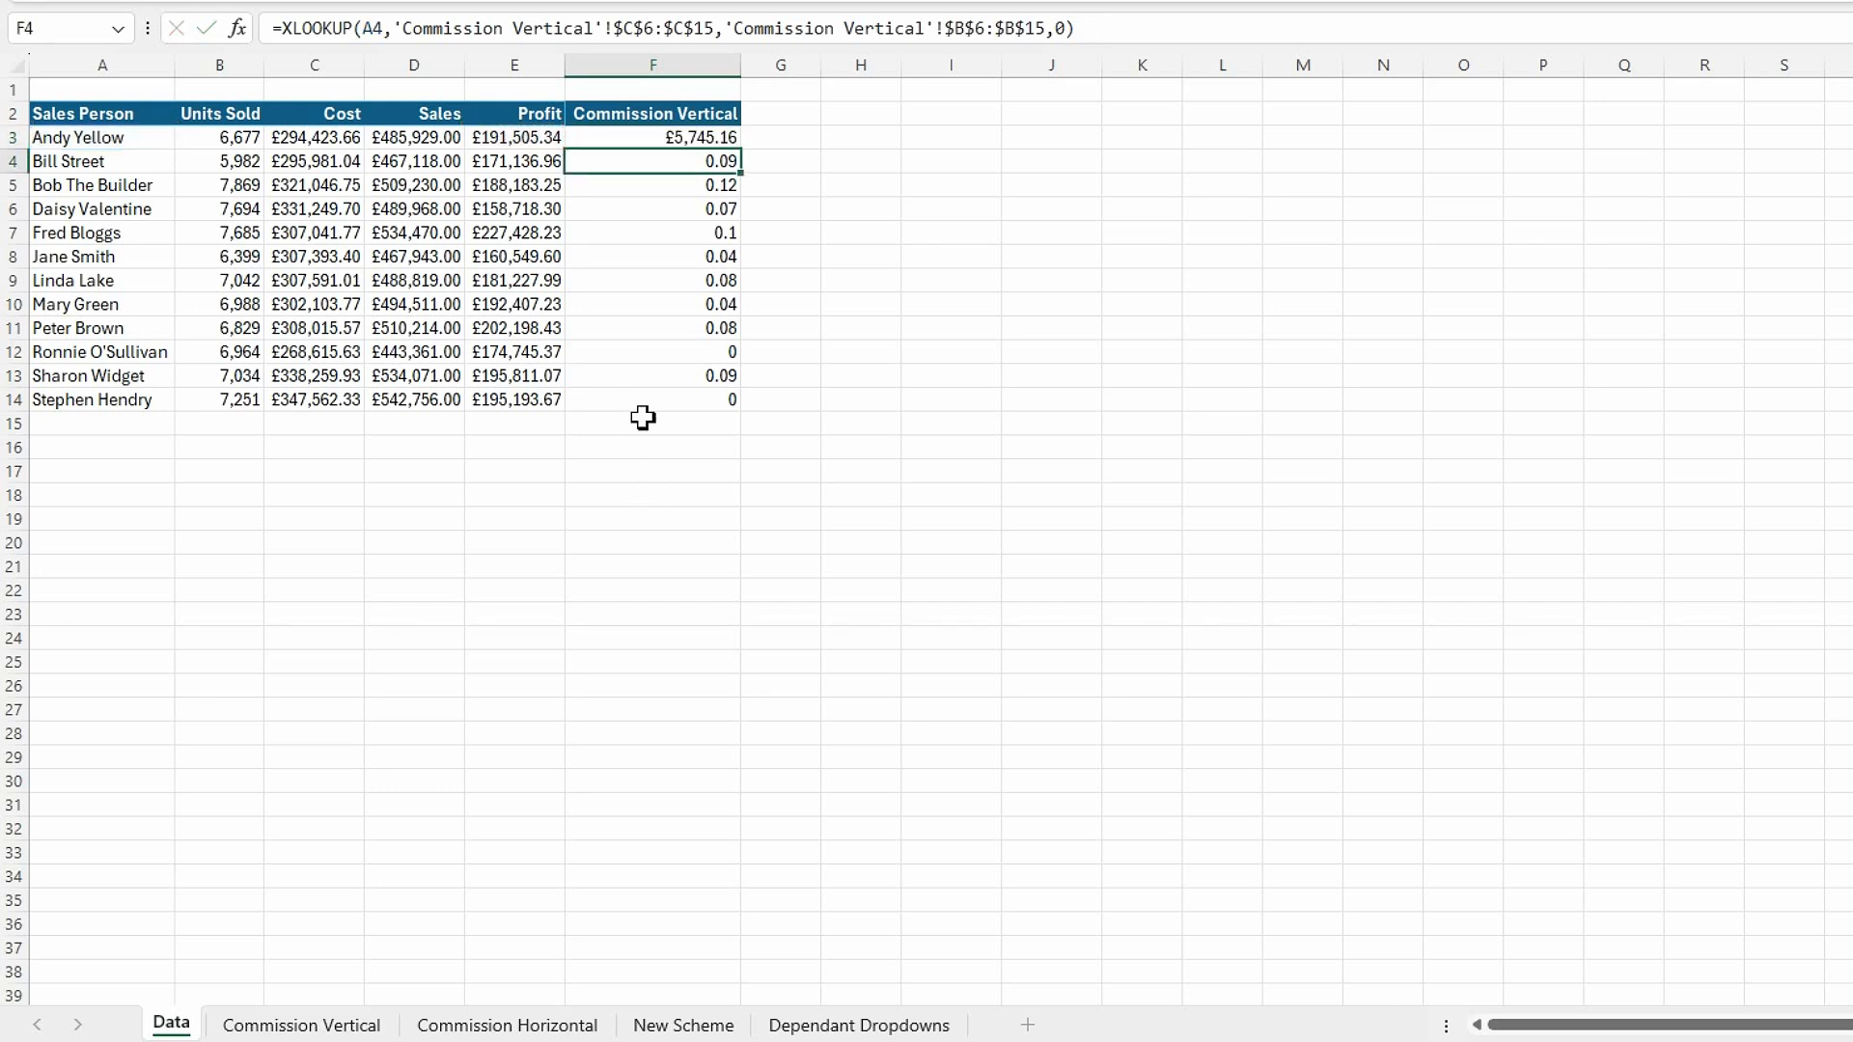
{"action": "left_click", "coordinate": [678, 137]}
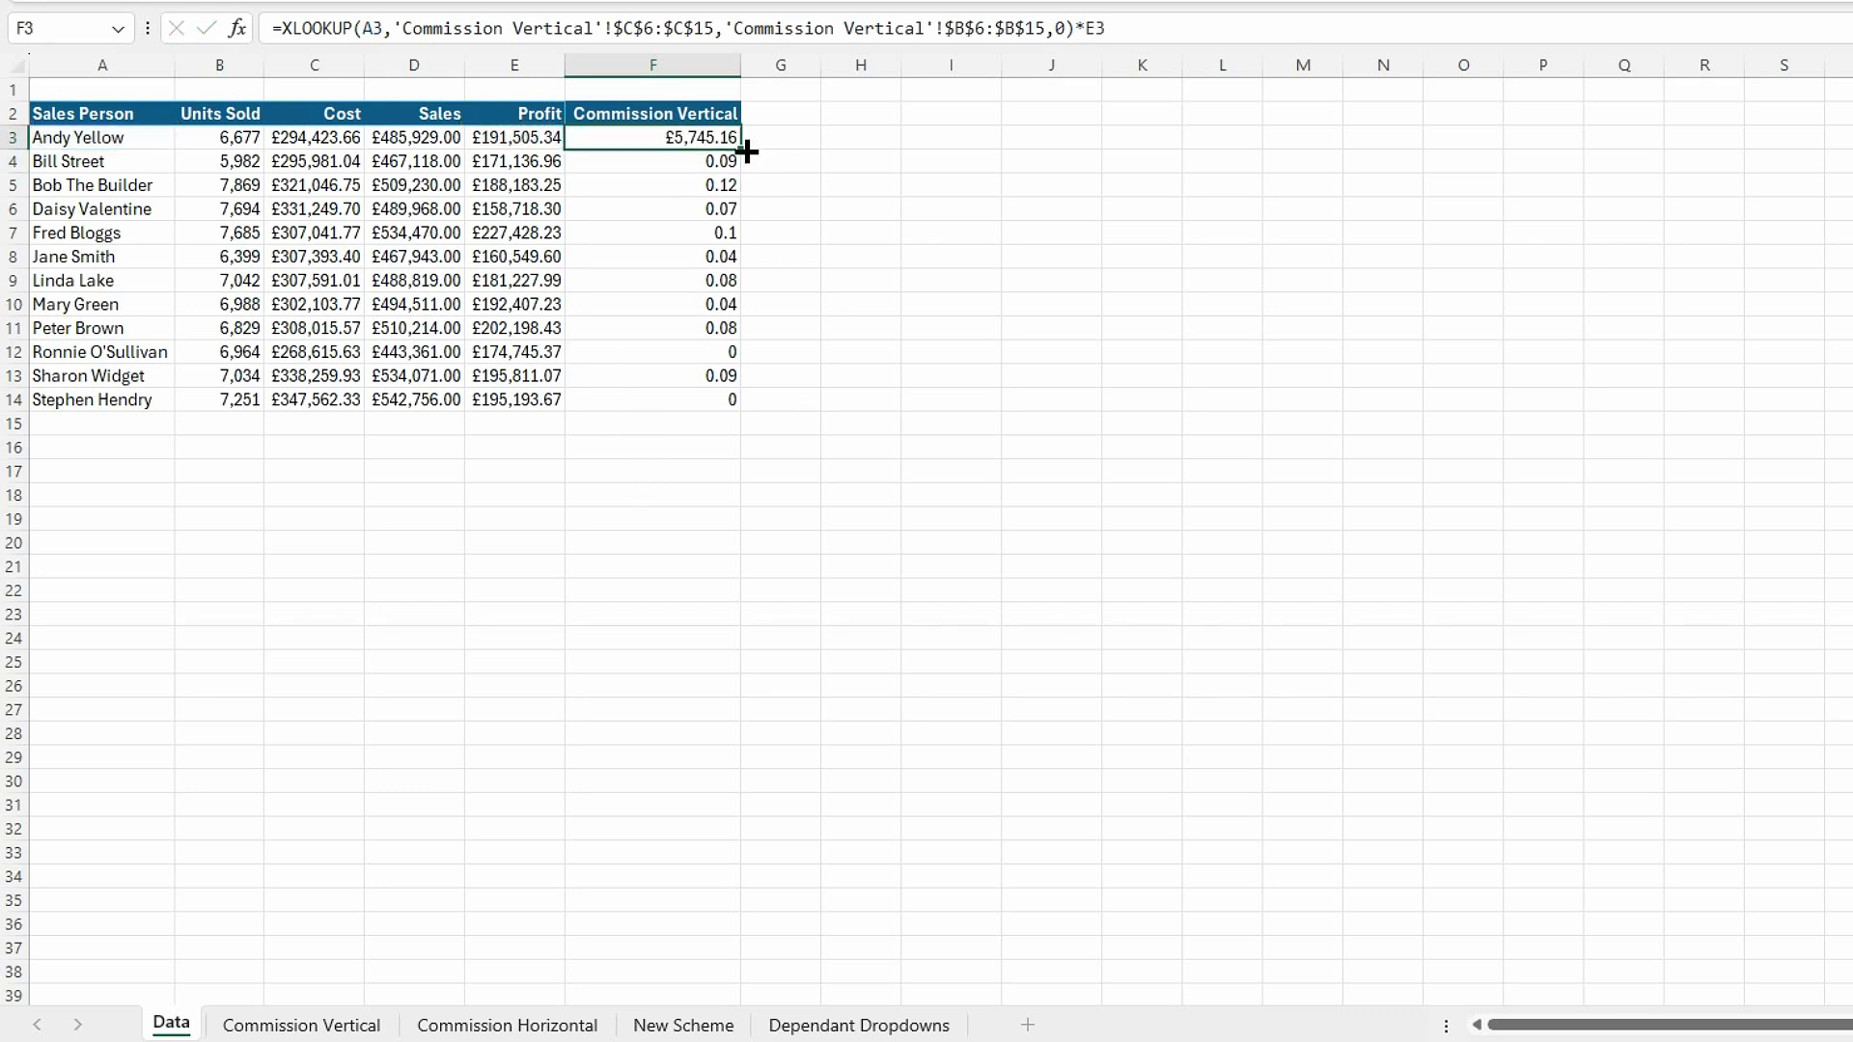
{"action": "double_click", "coordinate": [747, 152]}
{"action": "left_click", "coordinate": [874, 323]}
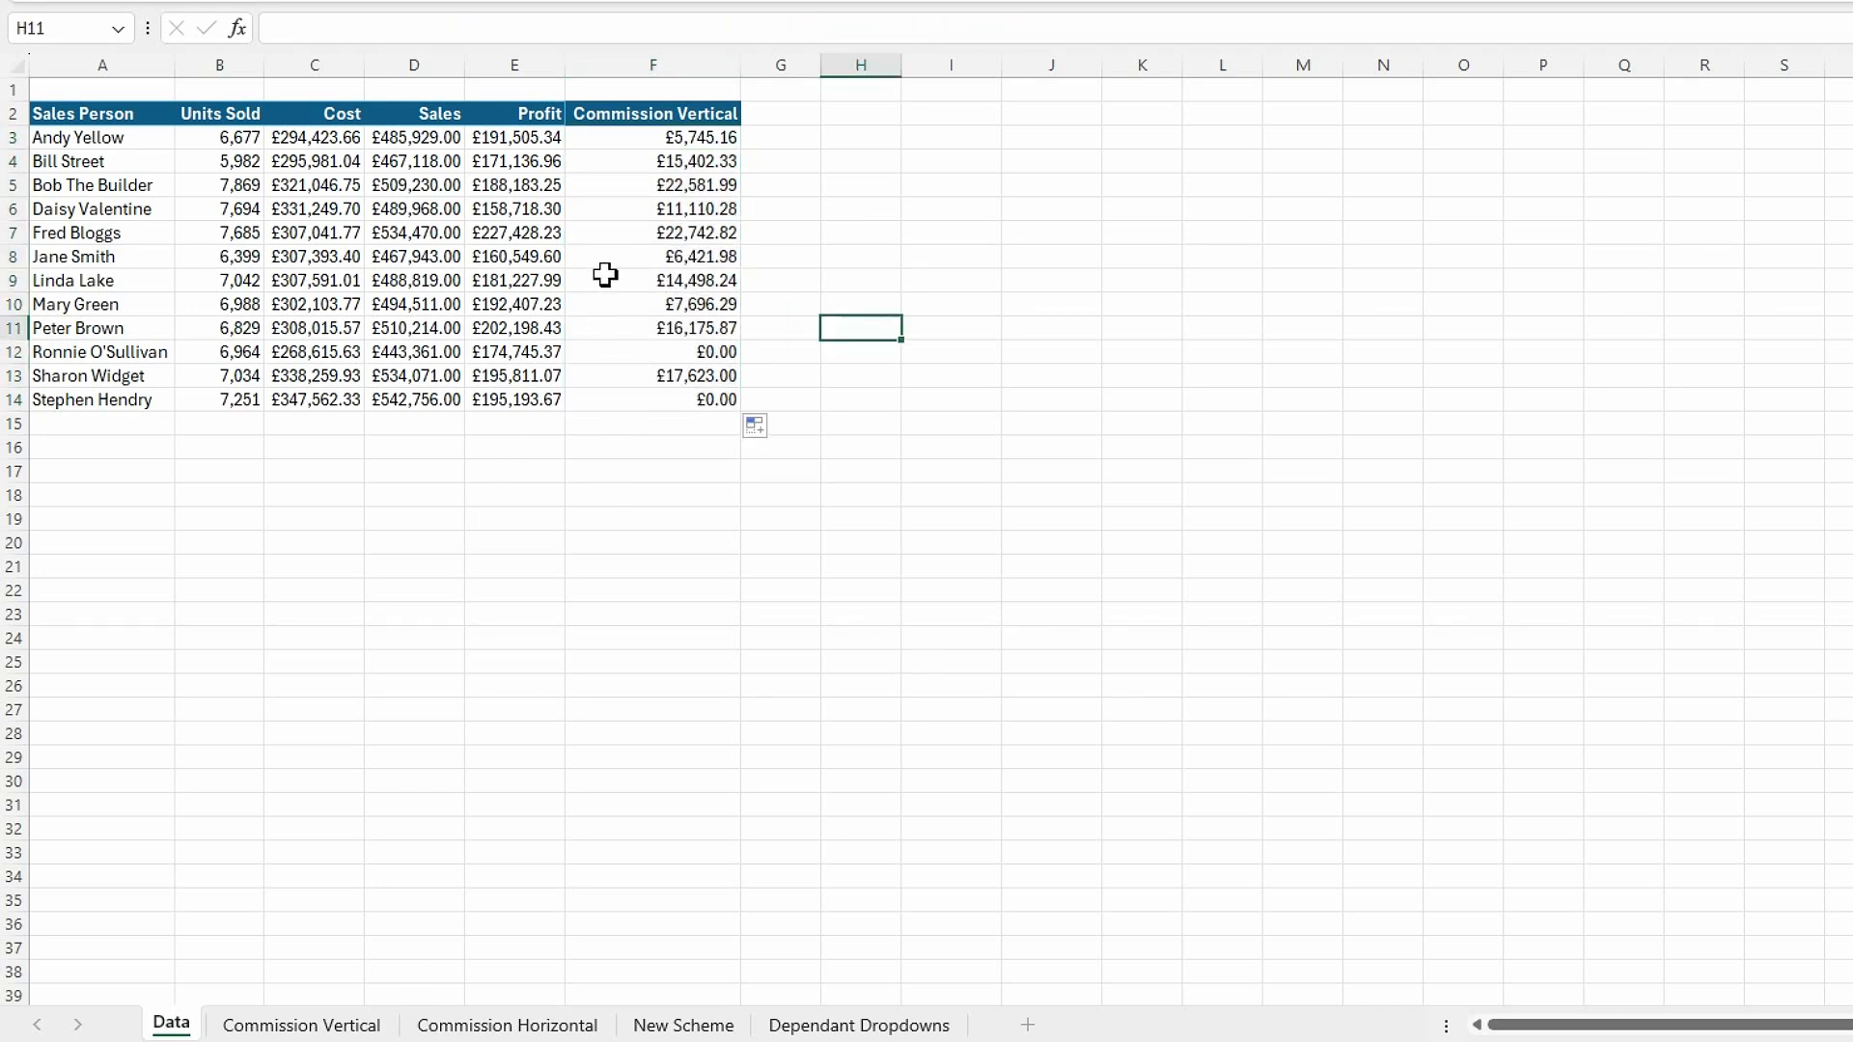
- Review the Commission Vertical and Commission Horizontal sheets, and add the header "Commission Horizontal" in G2 of the Data sheet
{"action": "left_click", "coordinate": [302, 1025]}
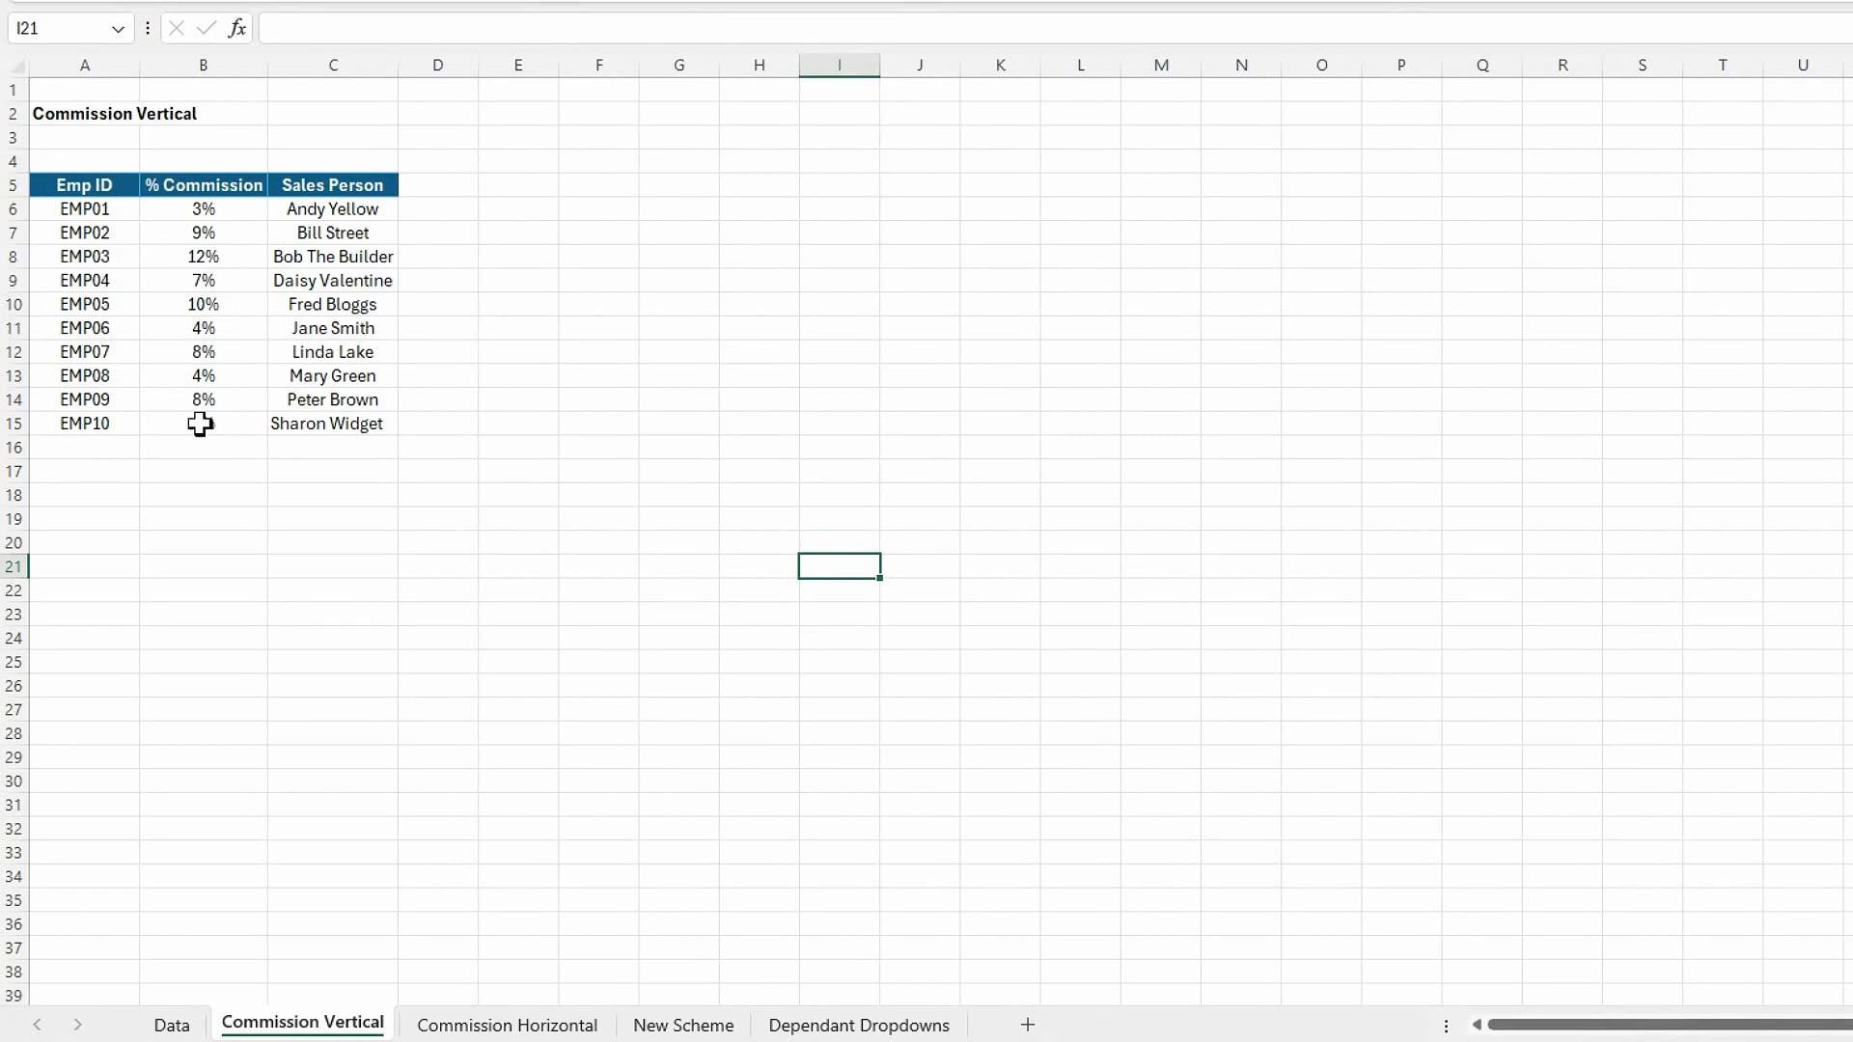
{"action": "left_click", "coordinate": [509, 1025]}
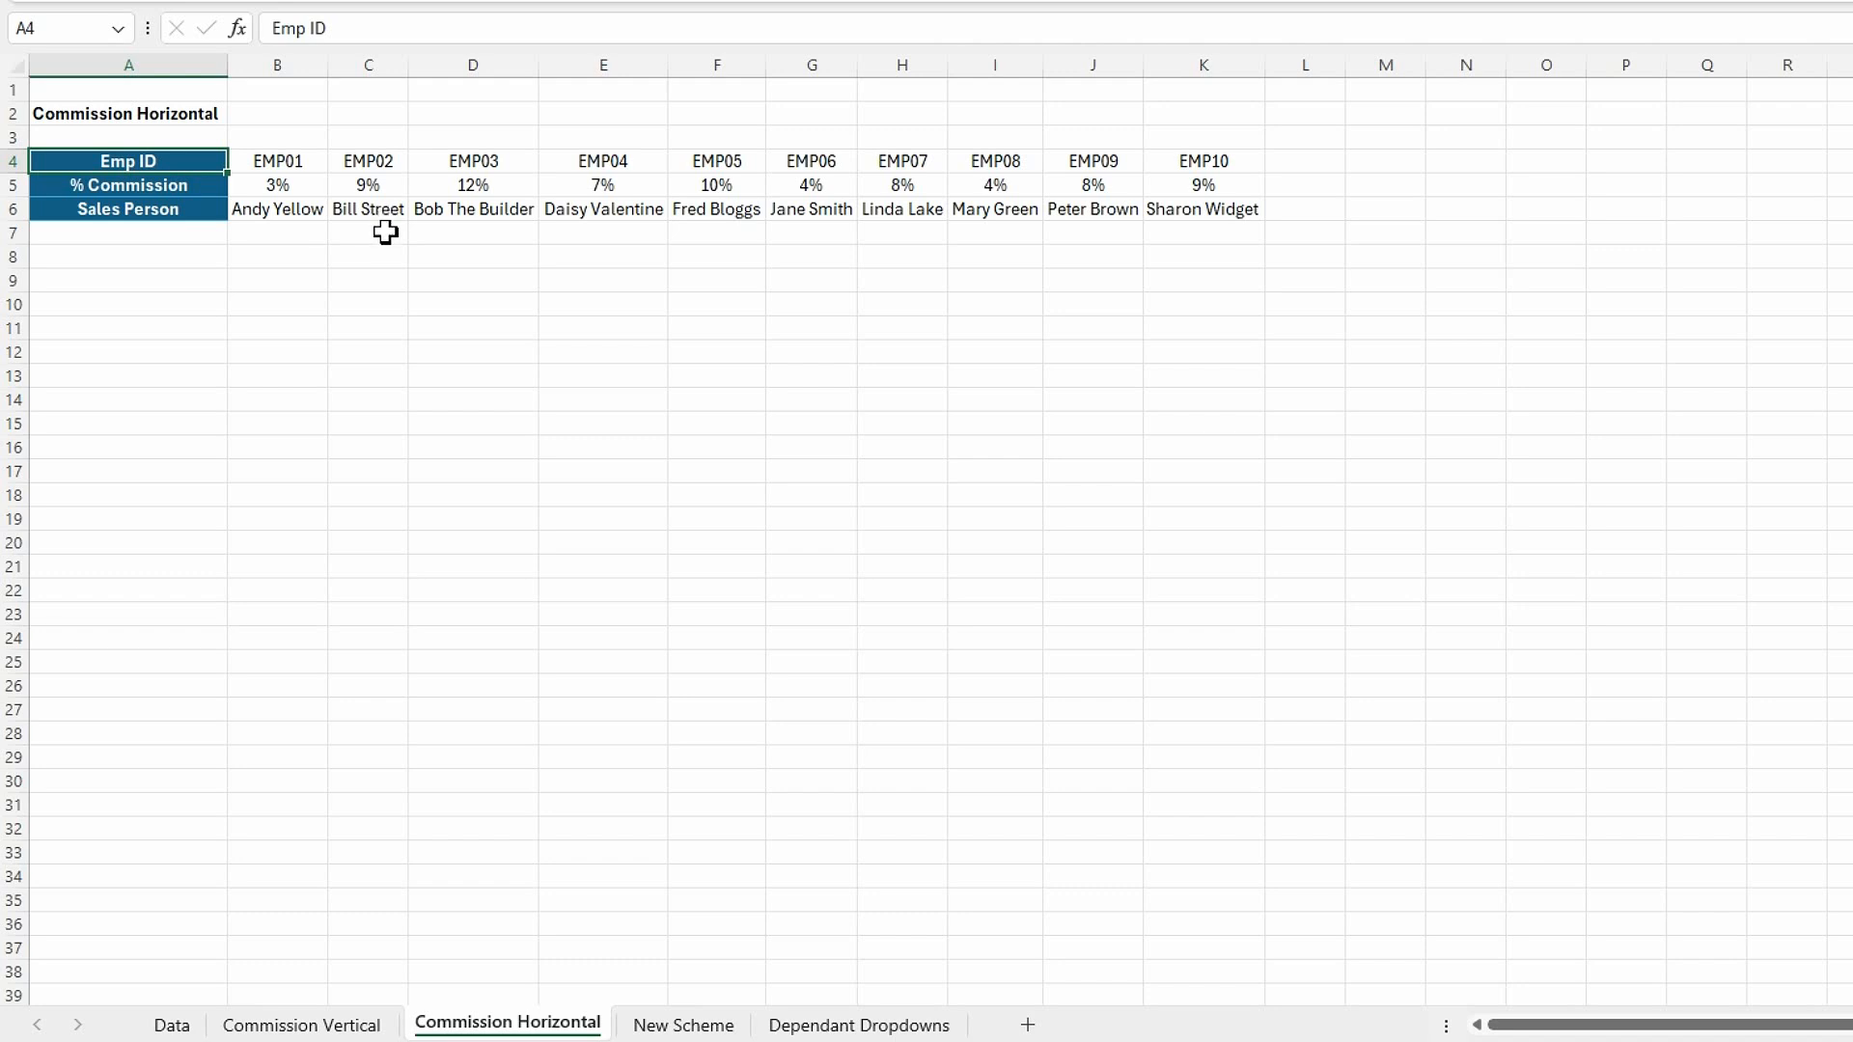
{"action": "left_click", "coordinate": [172, 1025]}
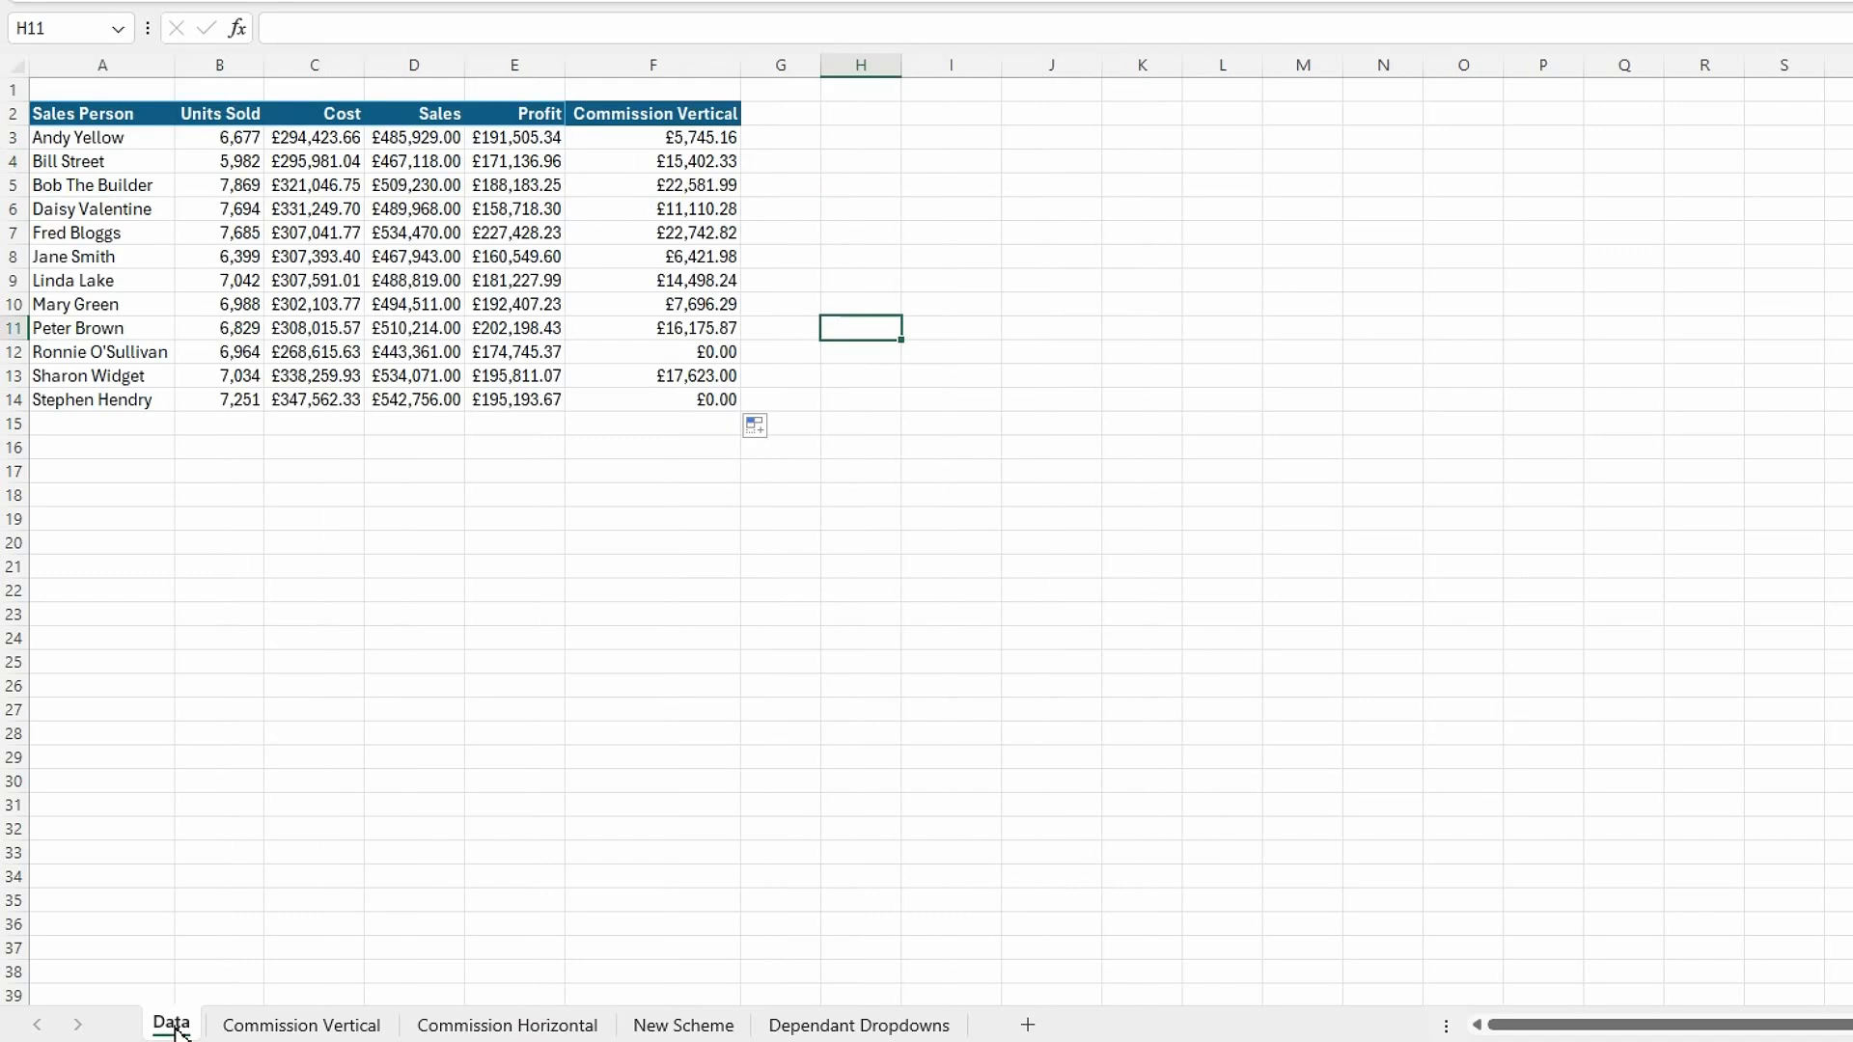
{"action": "left_click", "coordinate": [798, 120]}
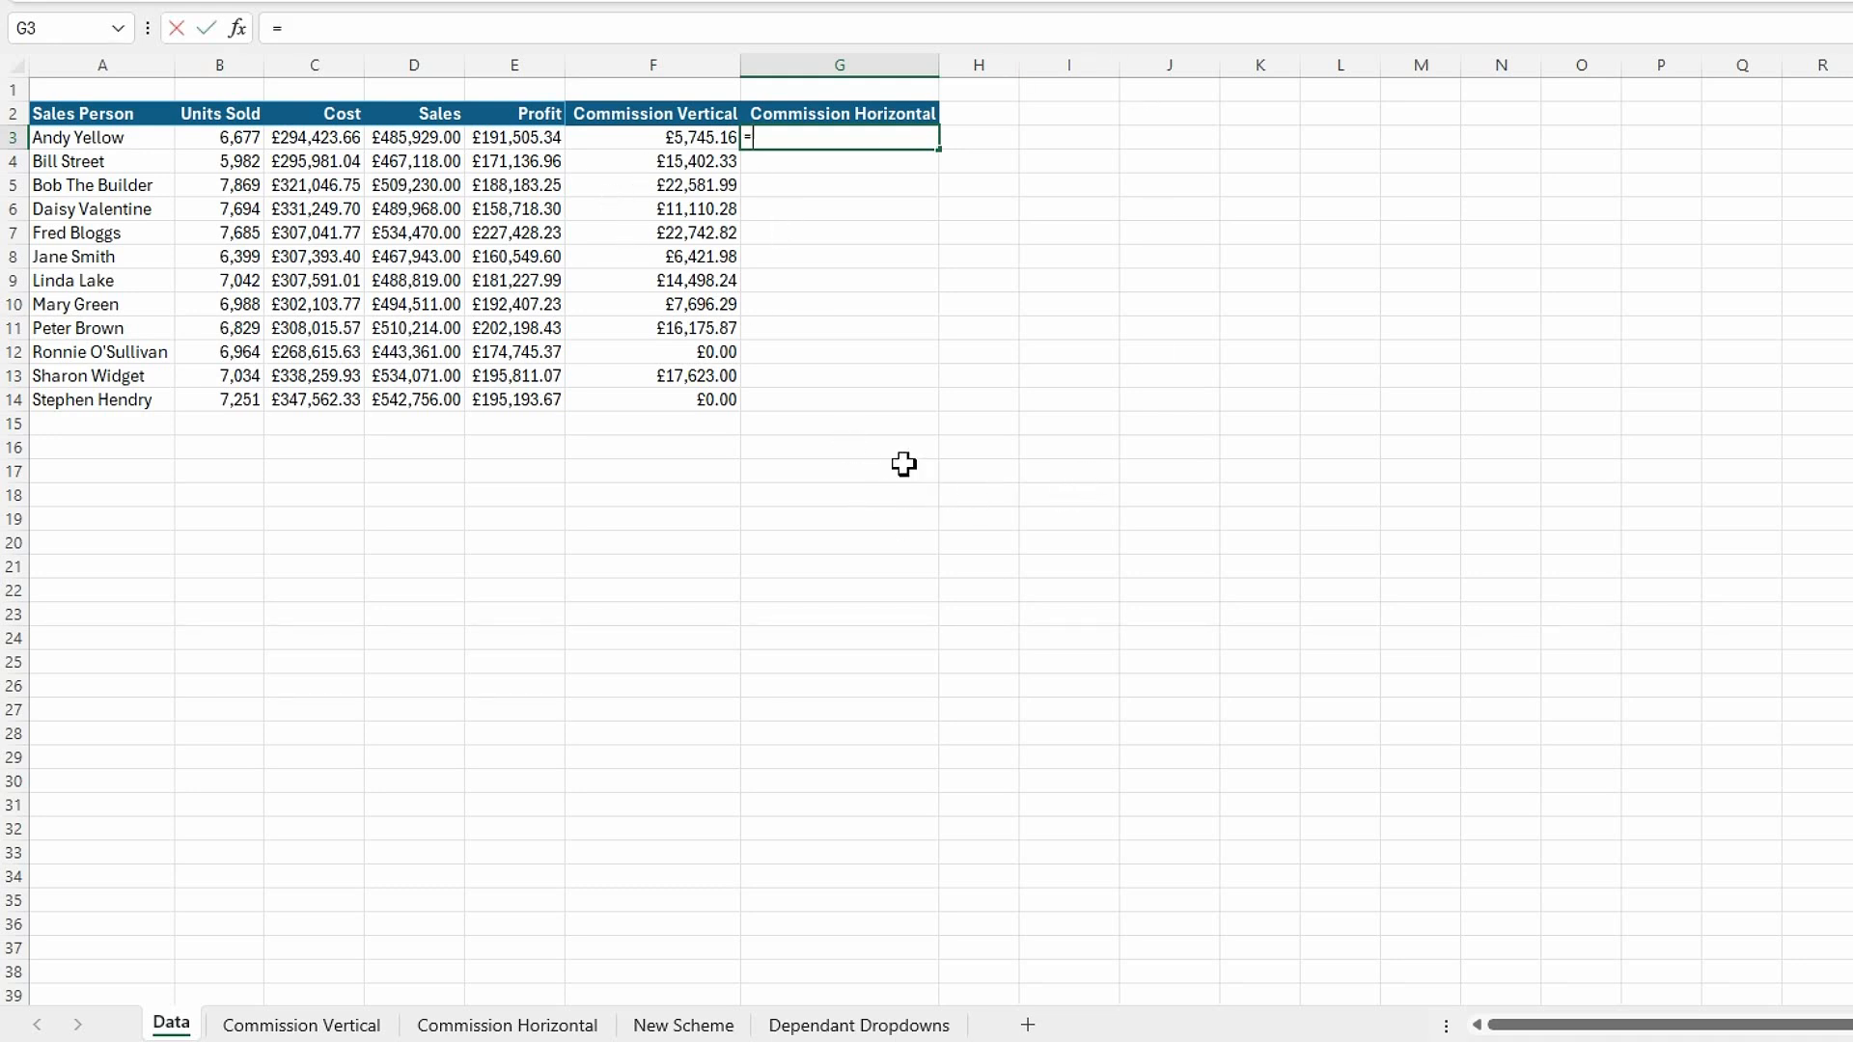
- Start an XLOOKUP in G3 with A3 as lookup value and the absolute lookup array $B$6:$K$6 from the Commission Horizontal sheet
{"action": "type", "text": "x"}
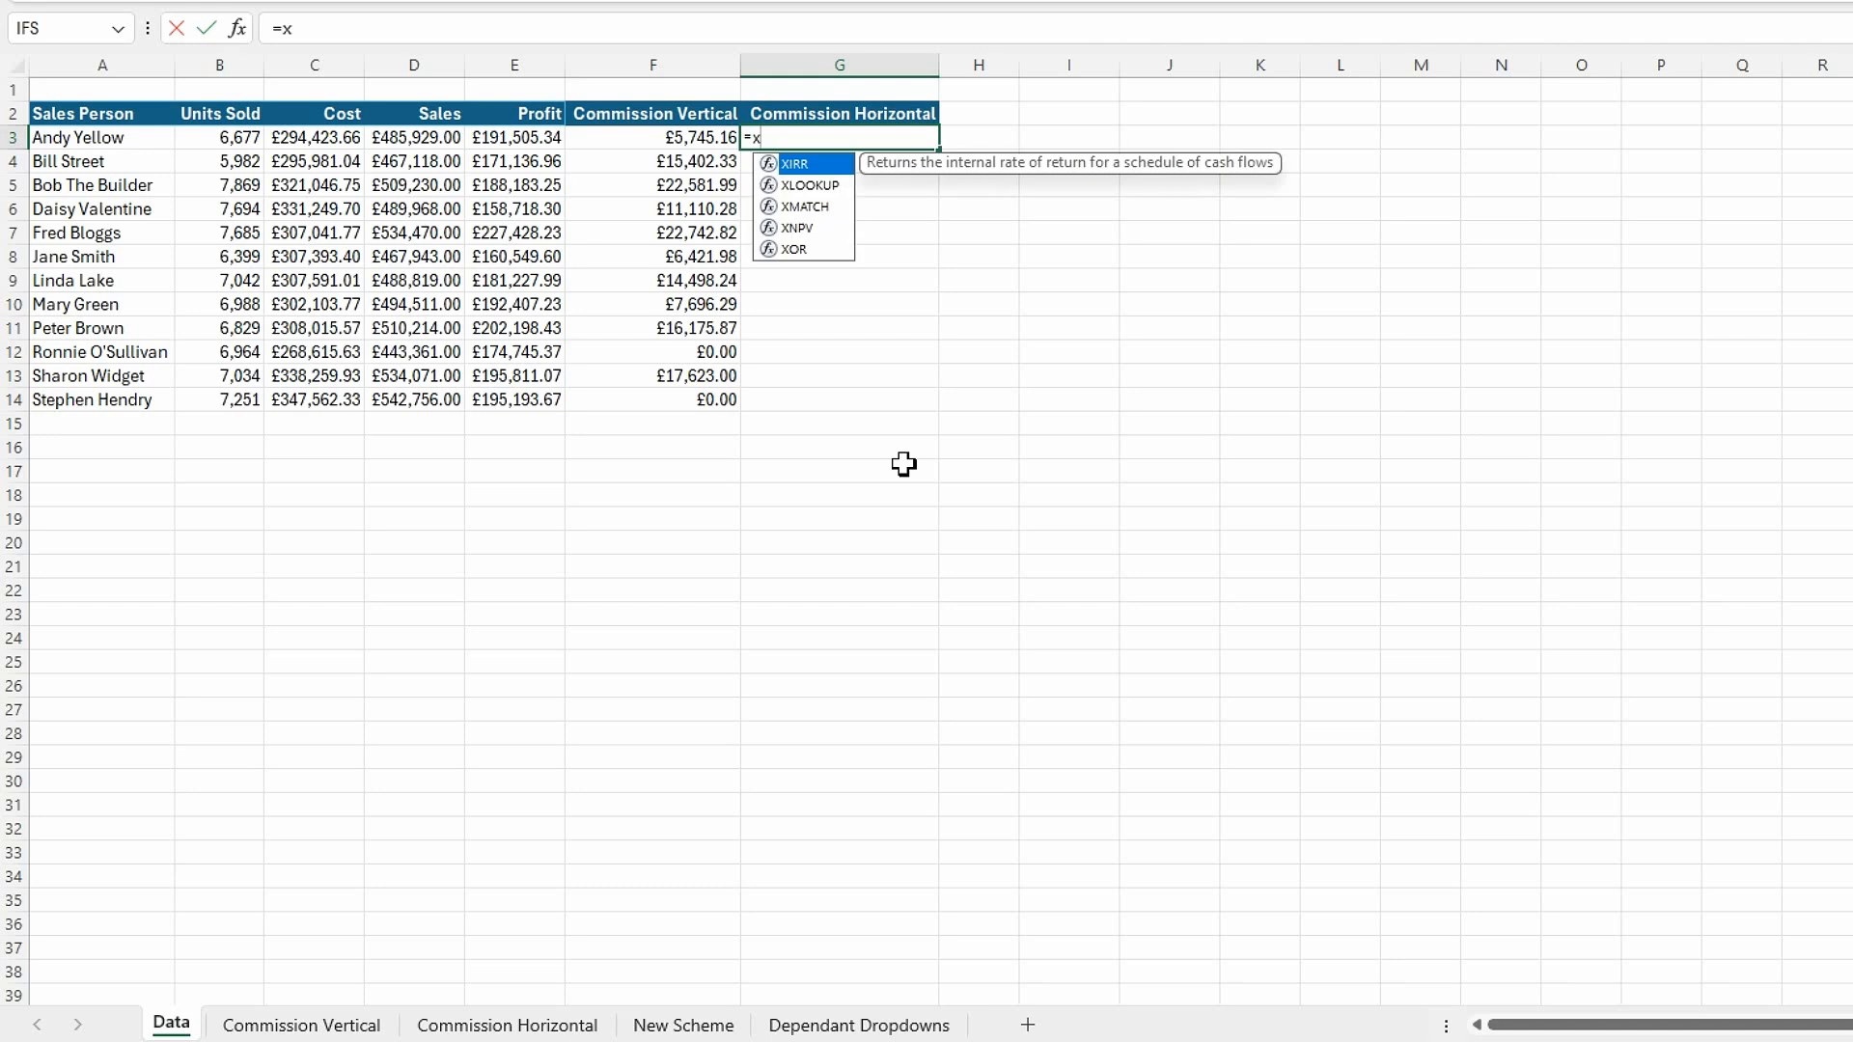
{"action": "double_click", "coordinate": [811, 184]}
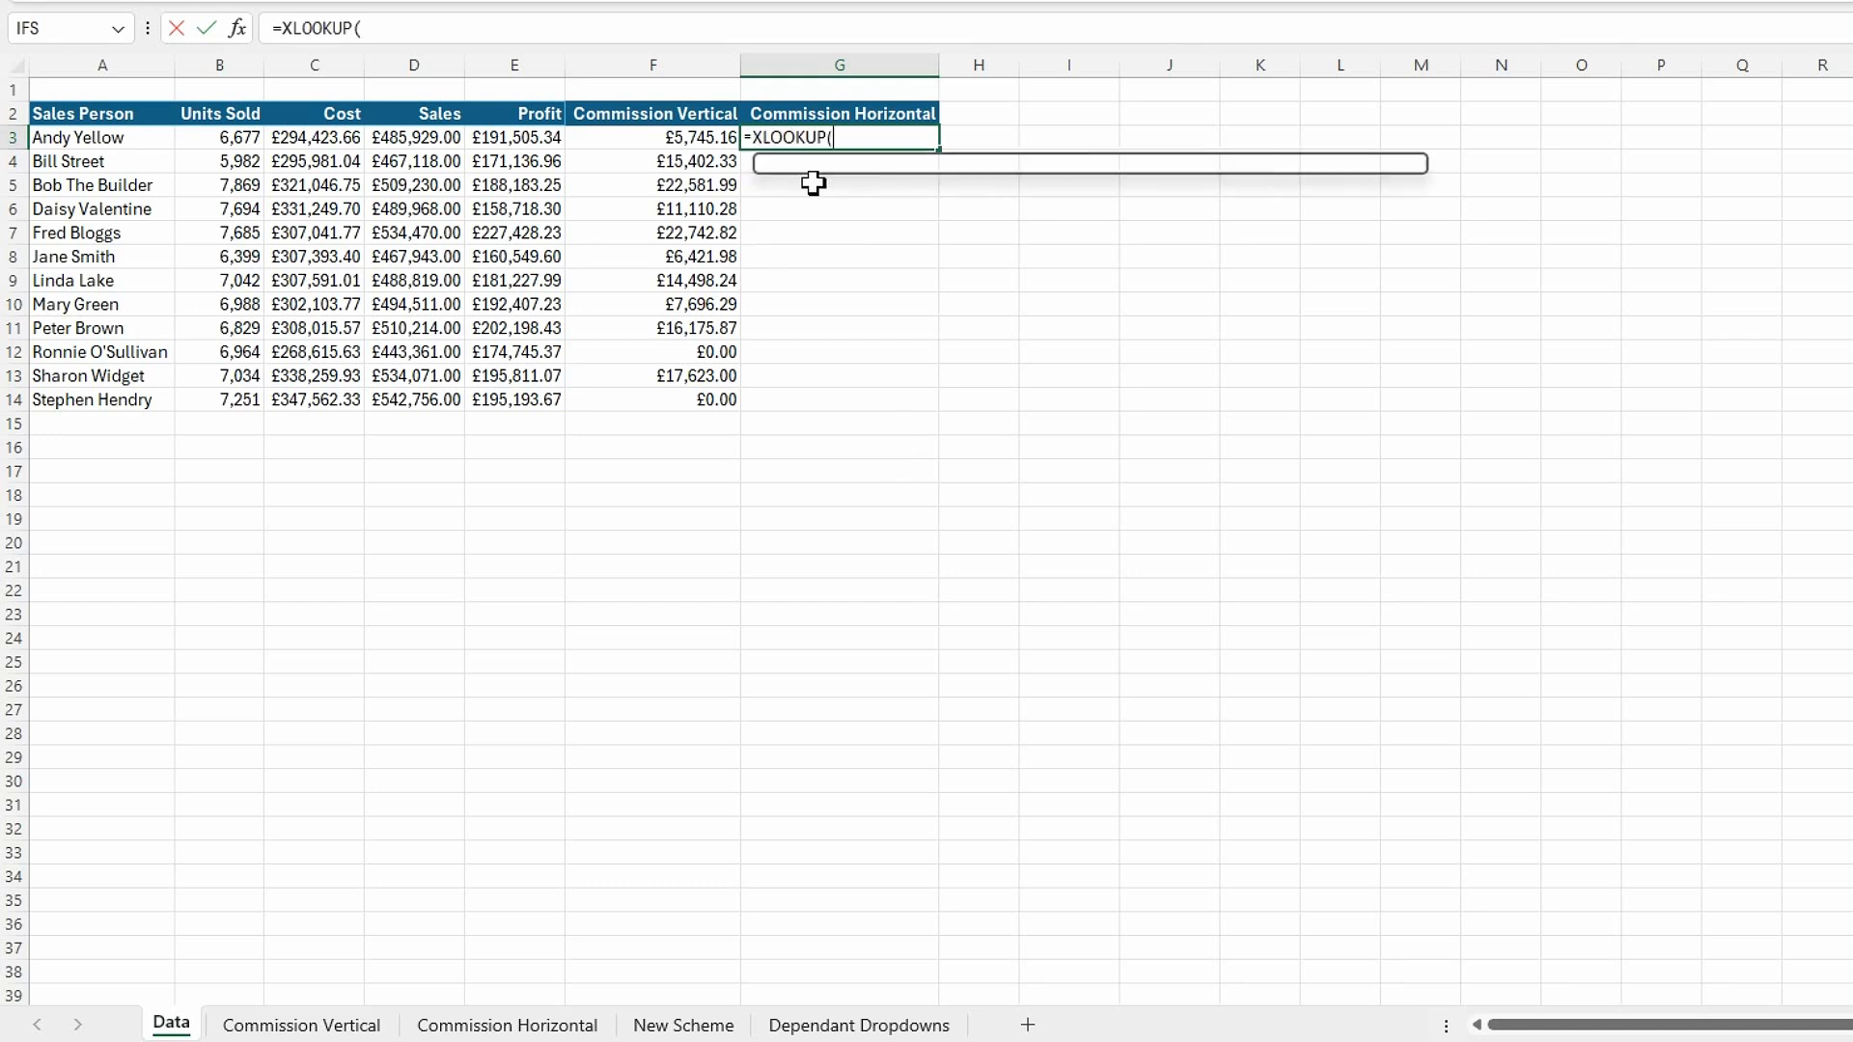
{"action": "left_click", "coordinate": [112, 143]}
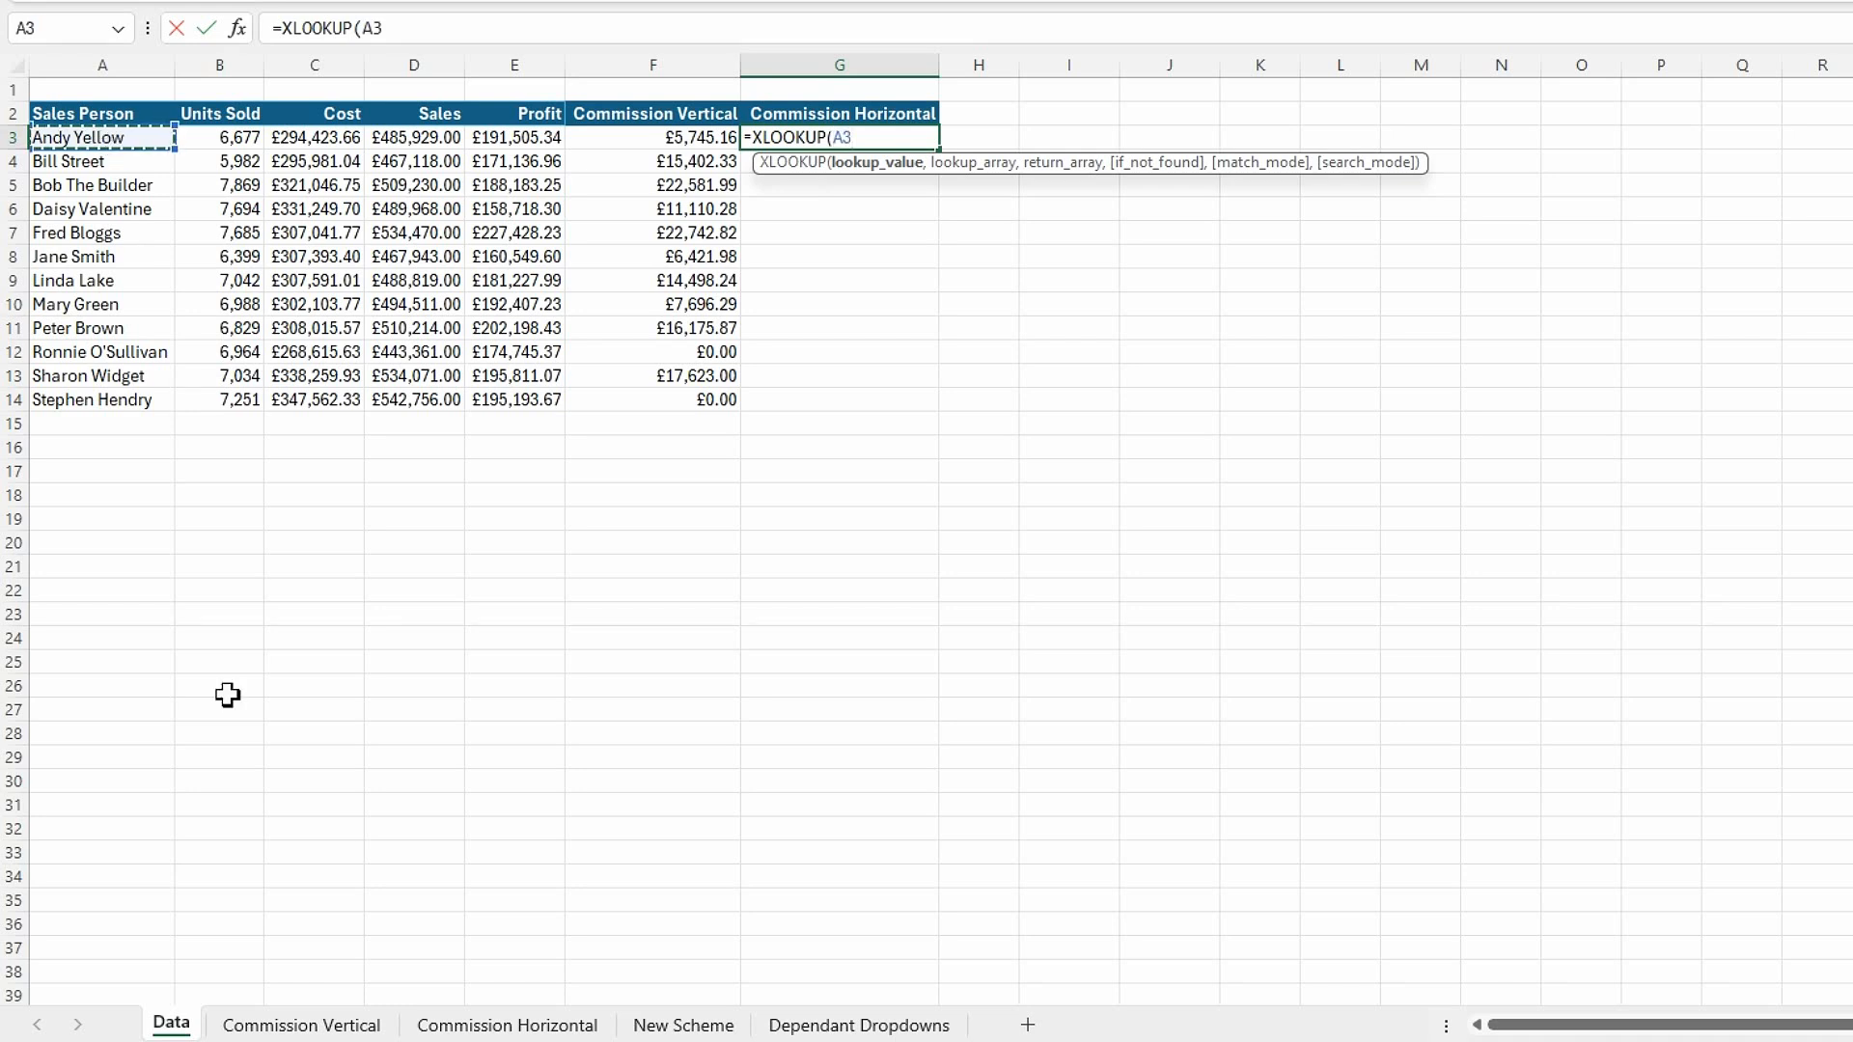
{"action": "type", "text": ","}
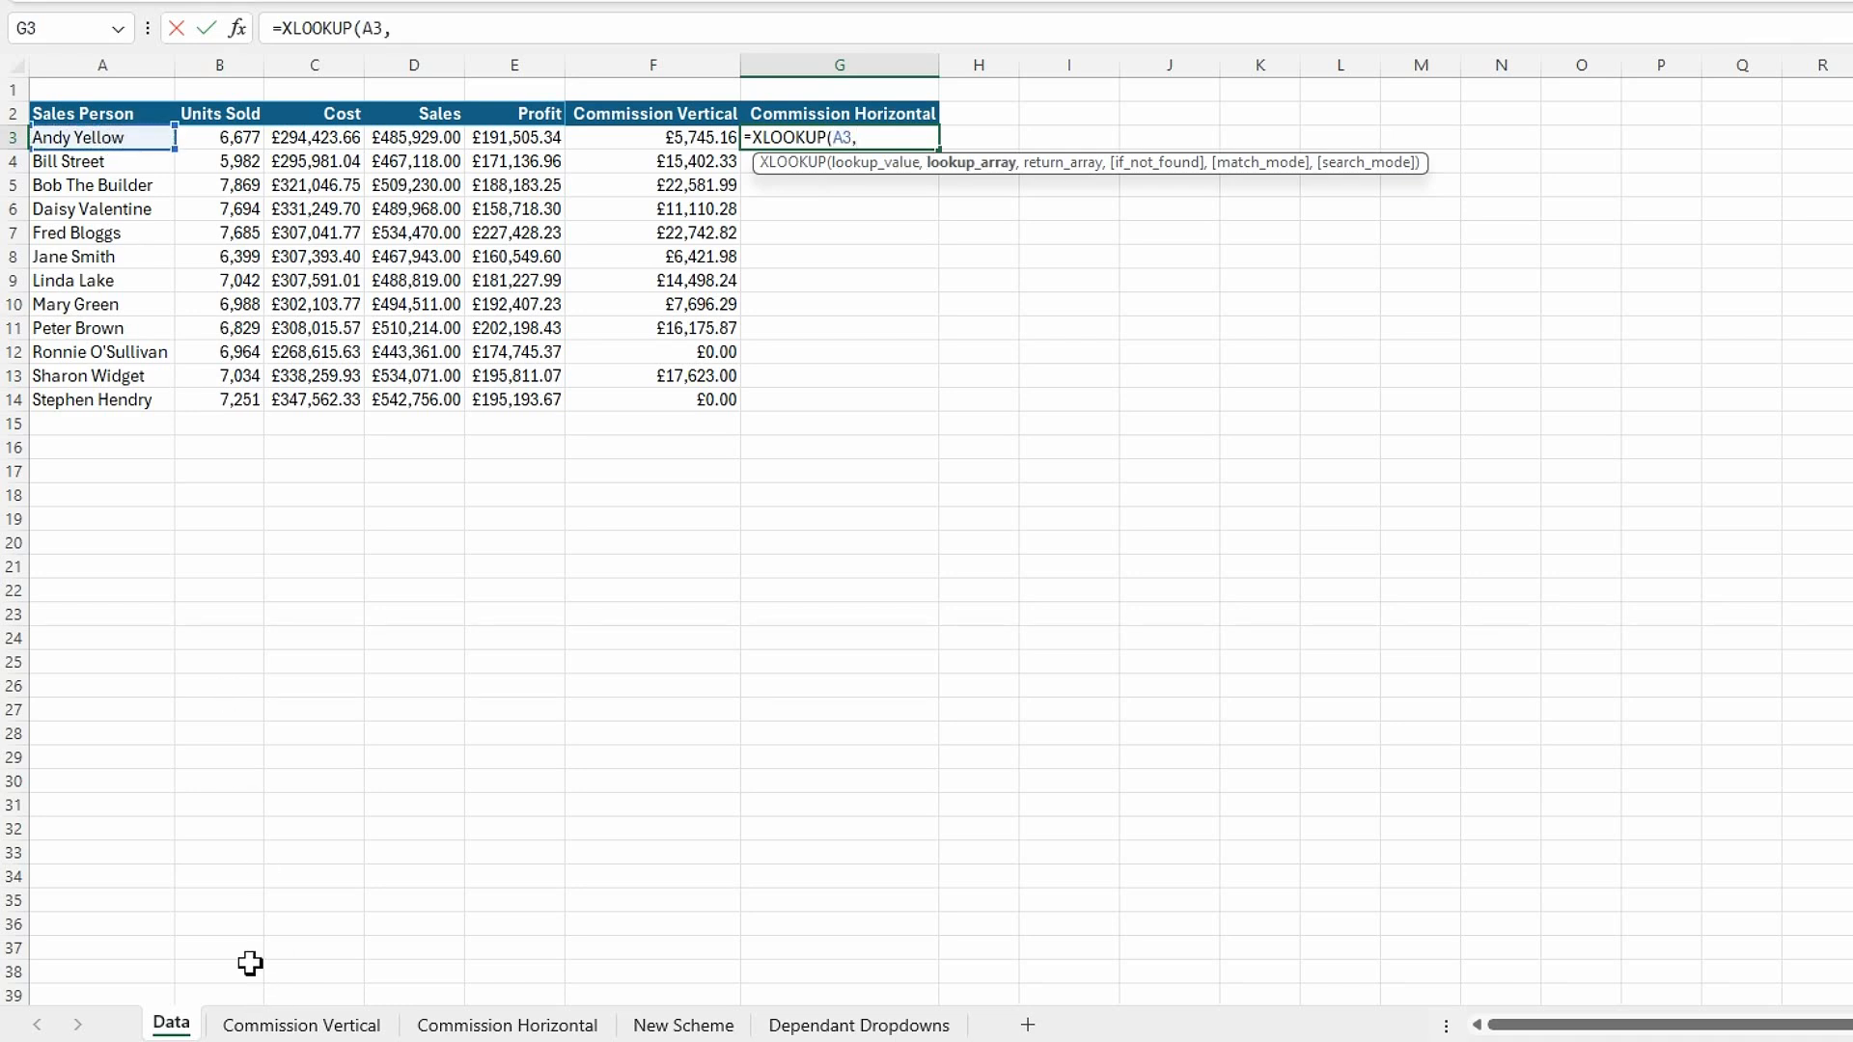
{"action": "left_click", "coordinate": [490, 1028]}
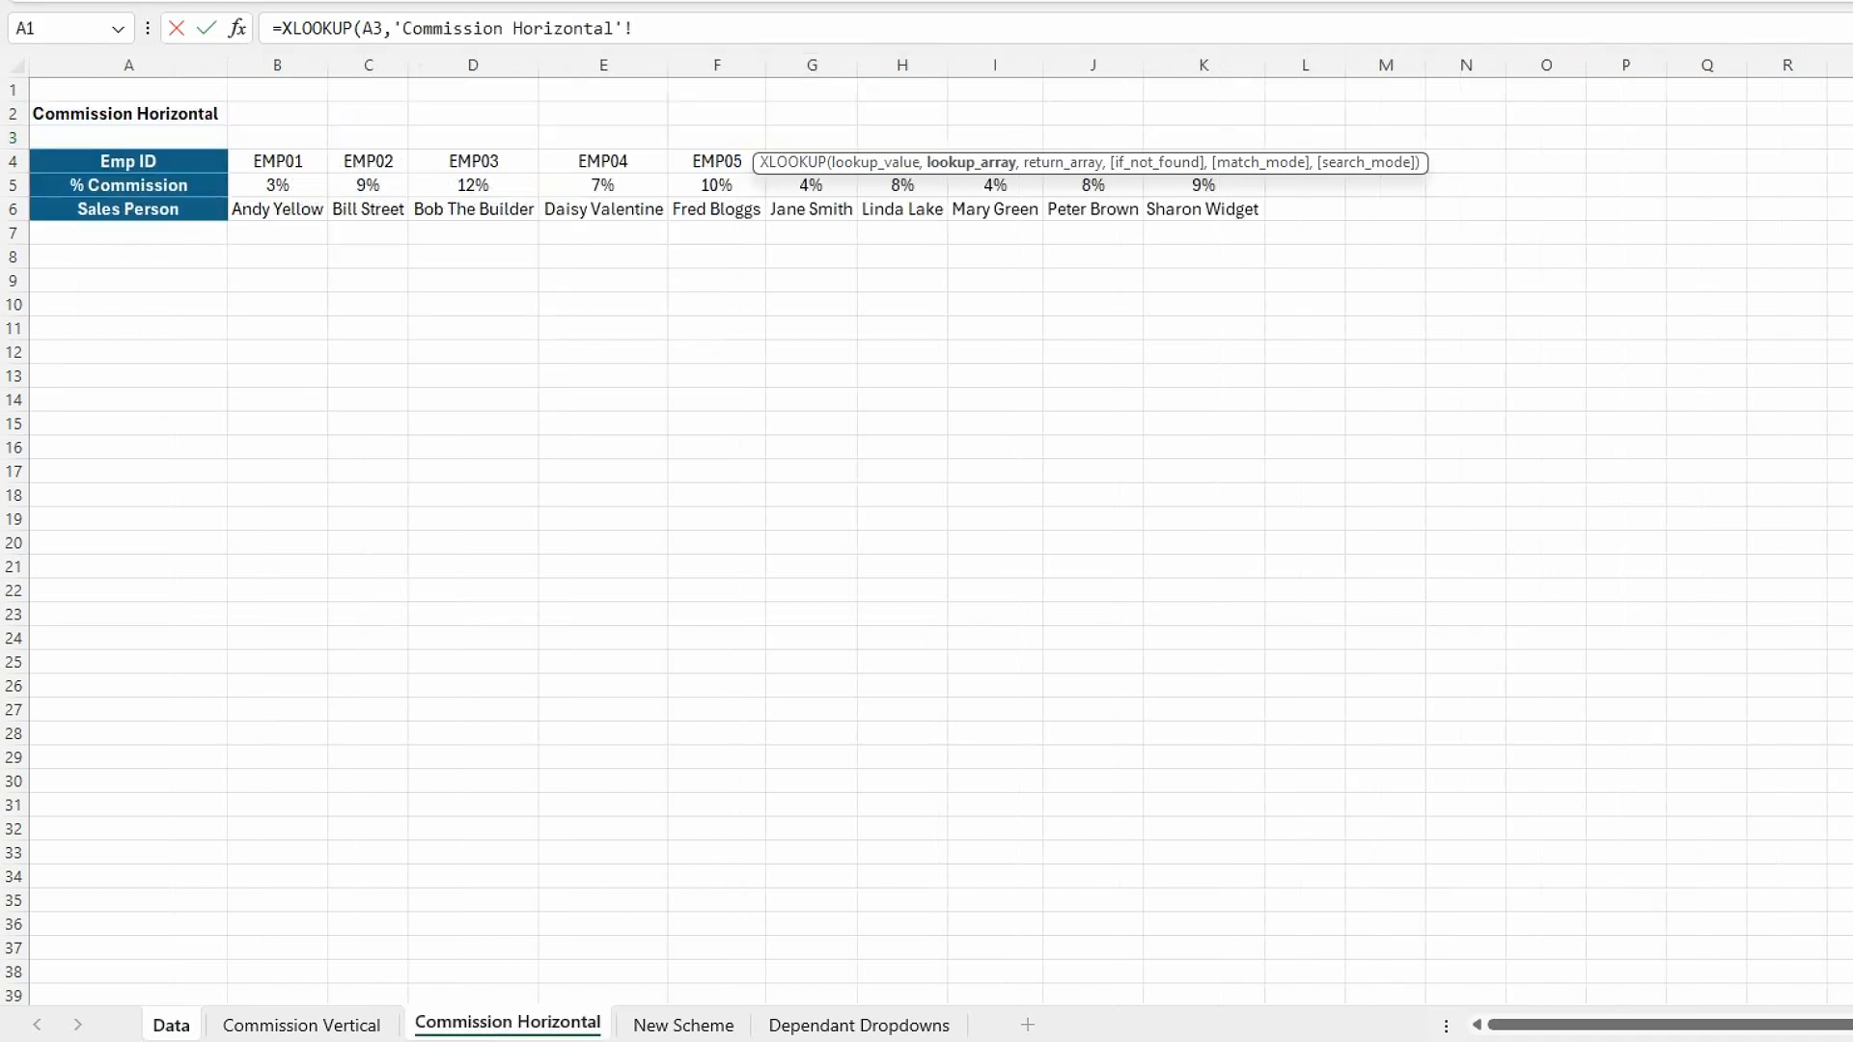
{"action": "left_click_drag", "start_coordinate": [288, 221], "coordinate": [1206, 221]}
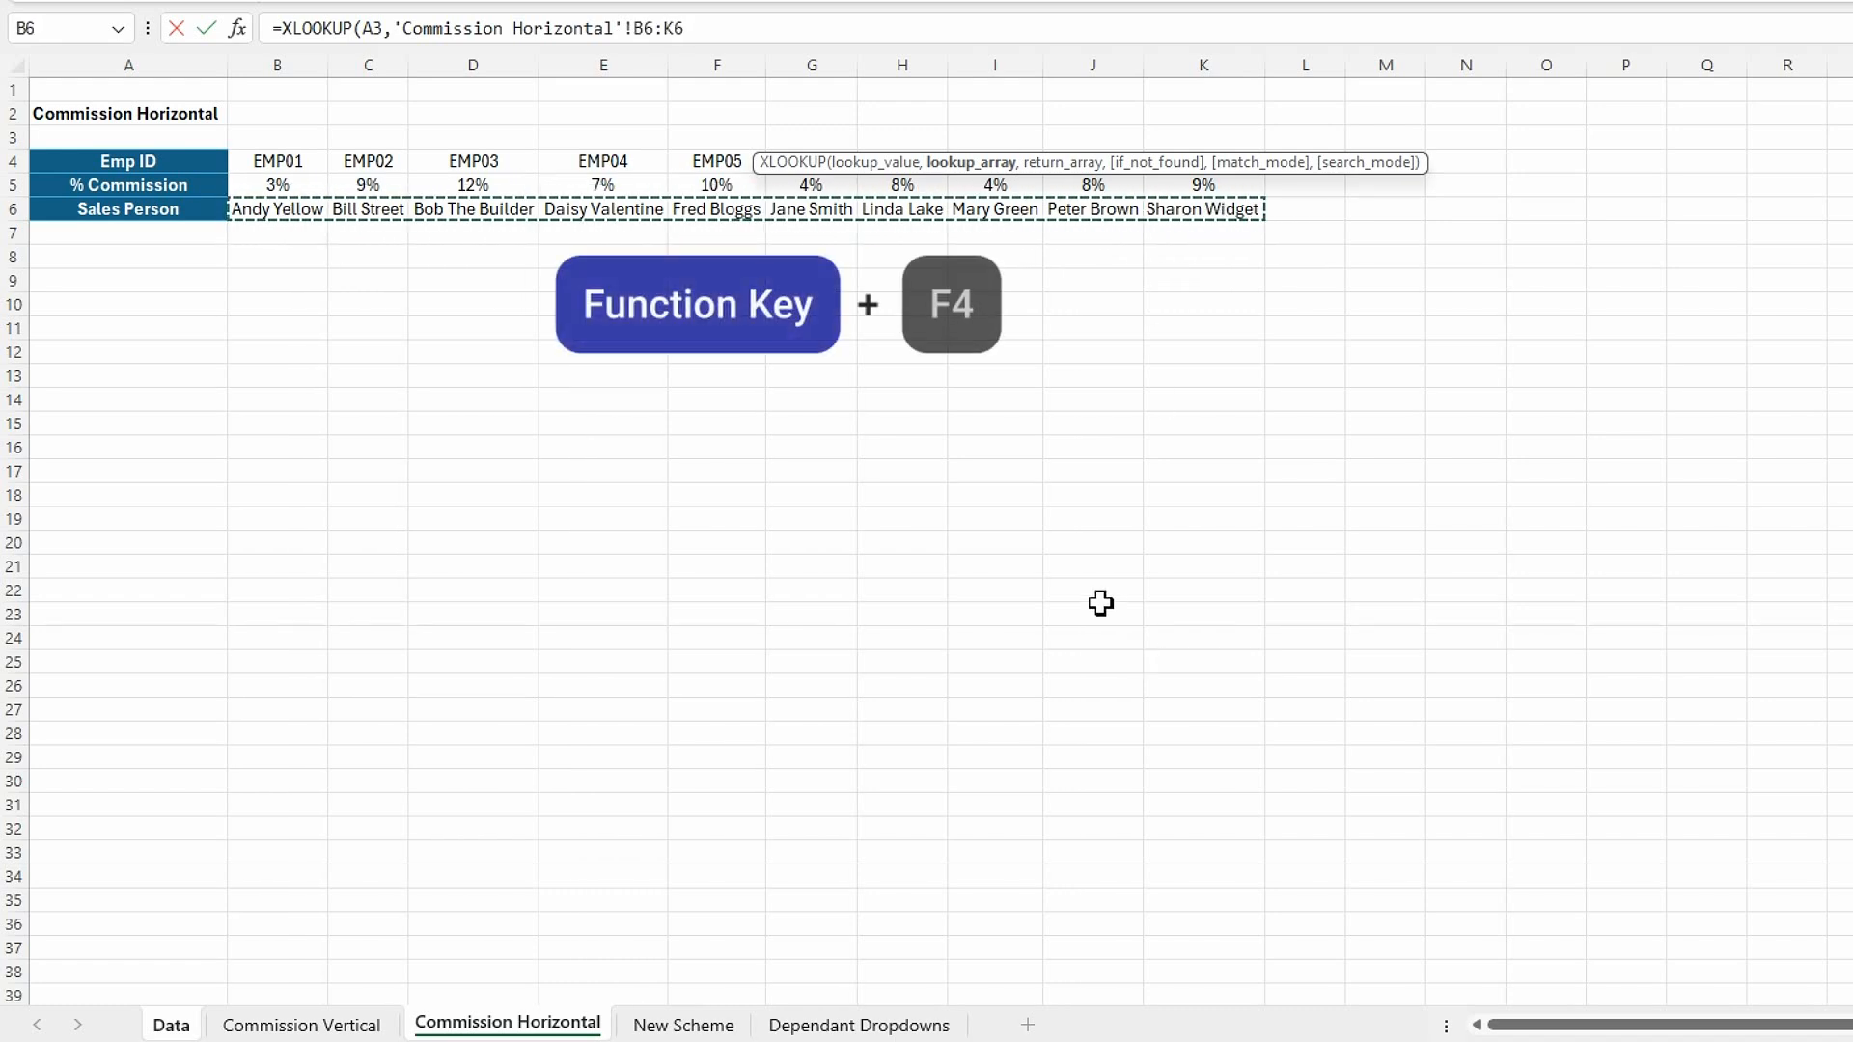
{"action": "key", "text": "F4"}
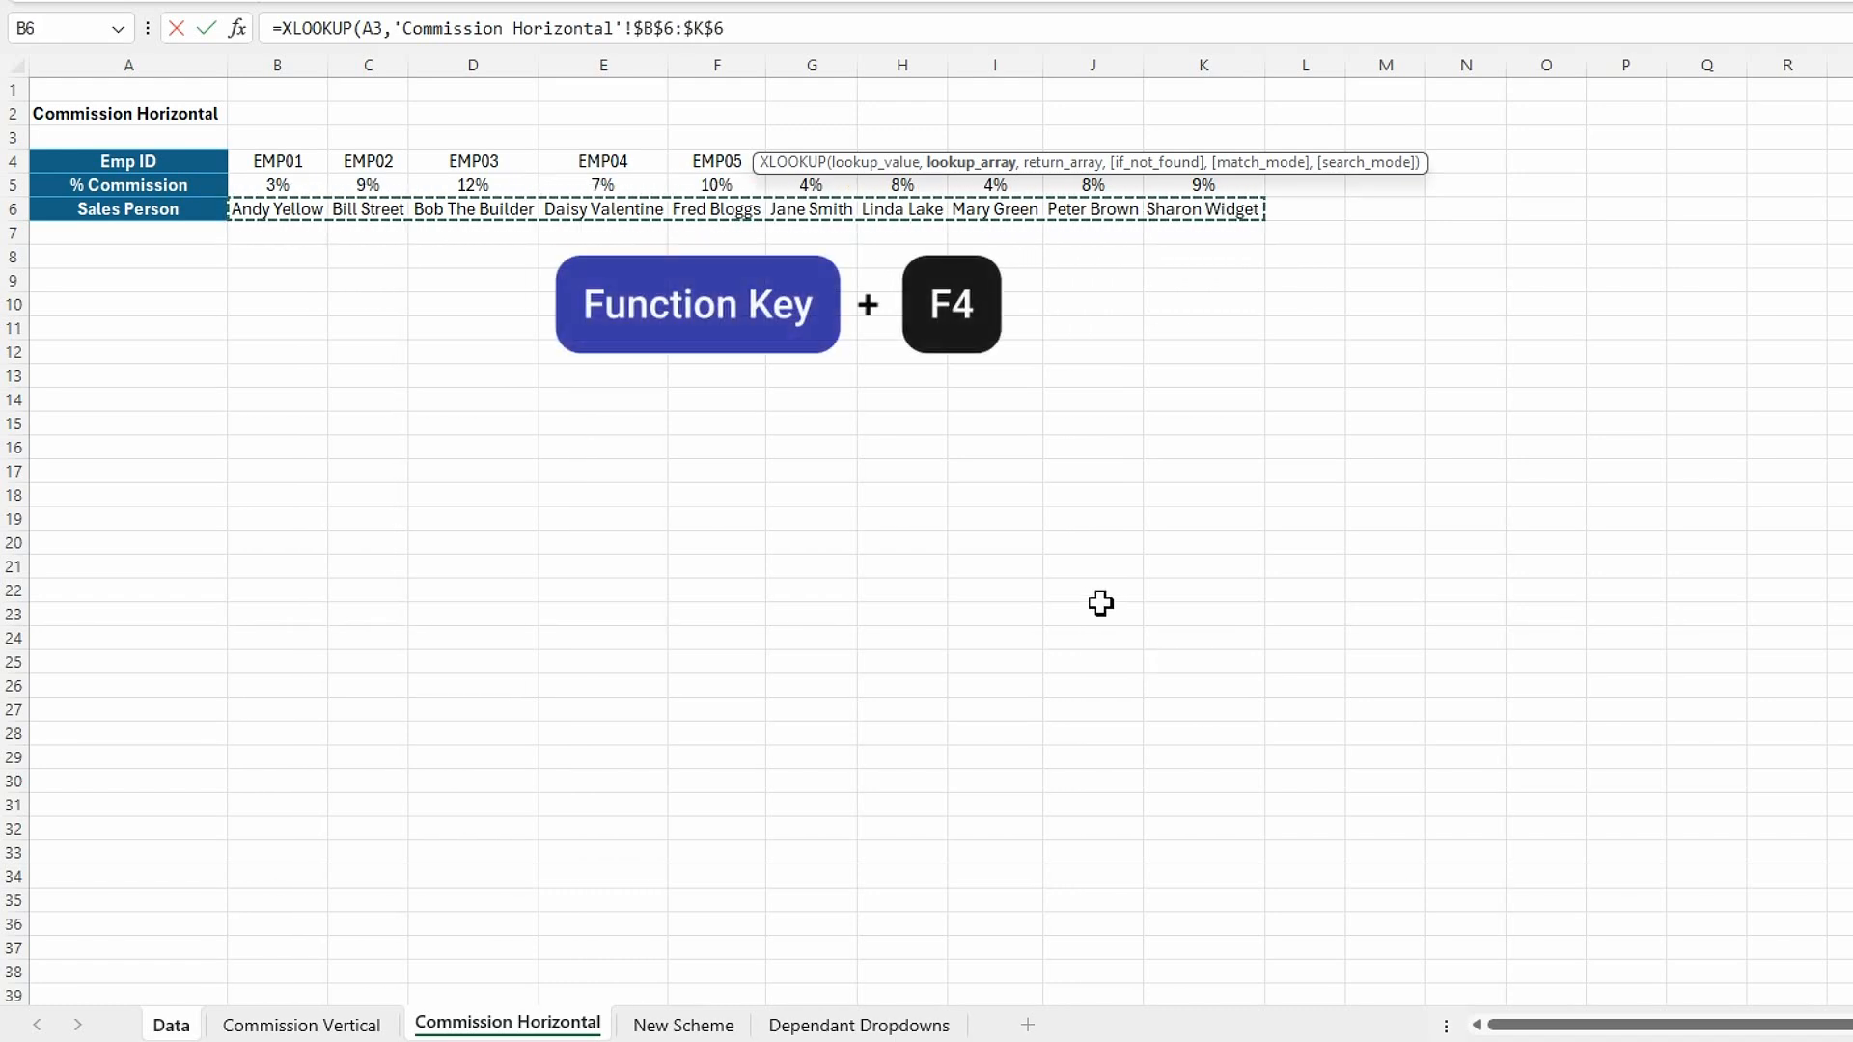
{"action": "type", "text": ","}
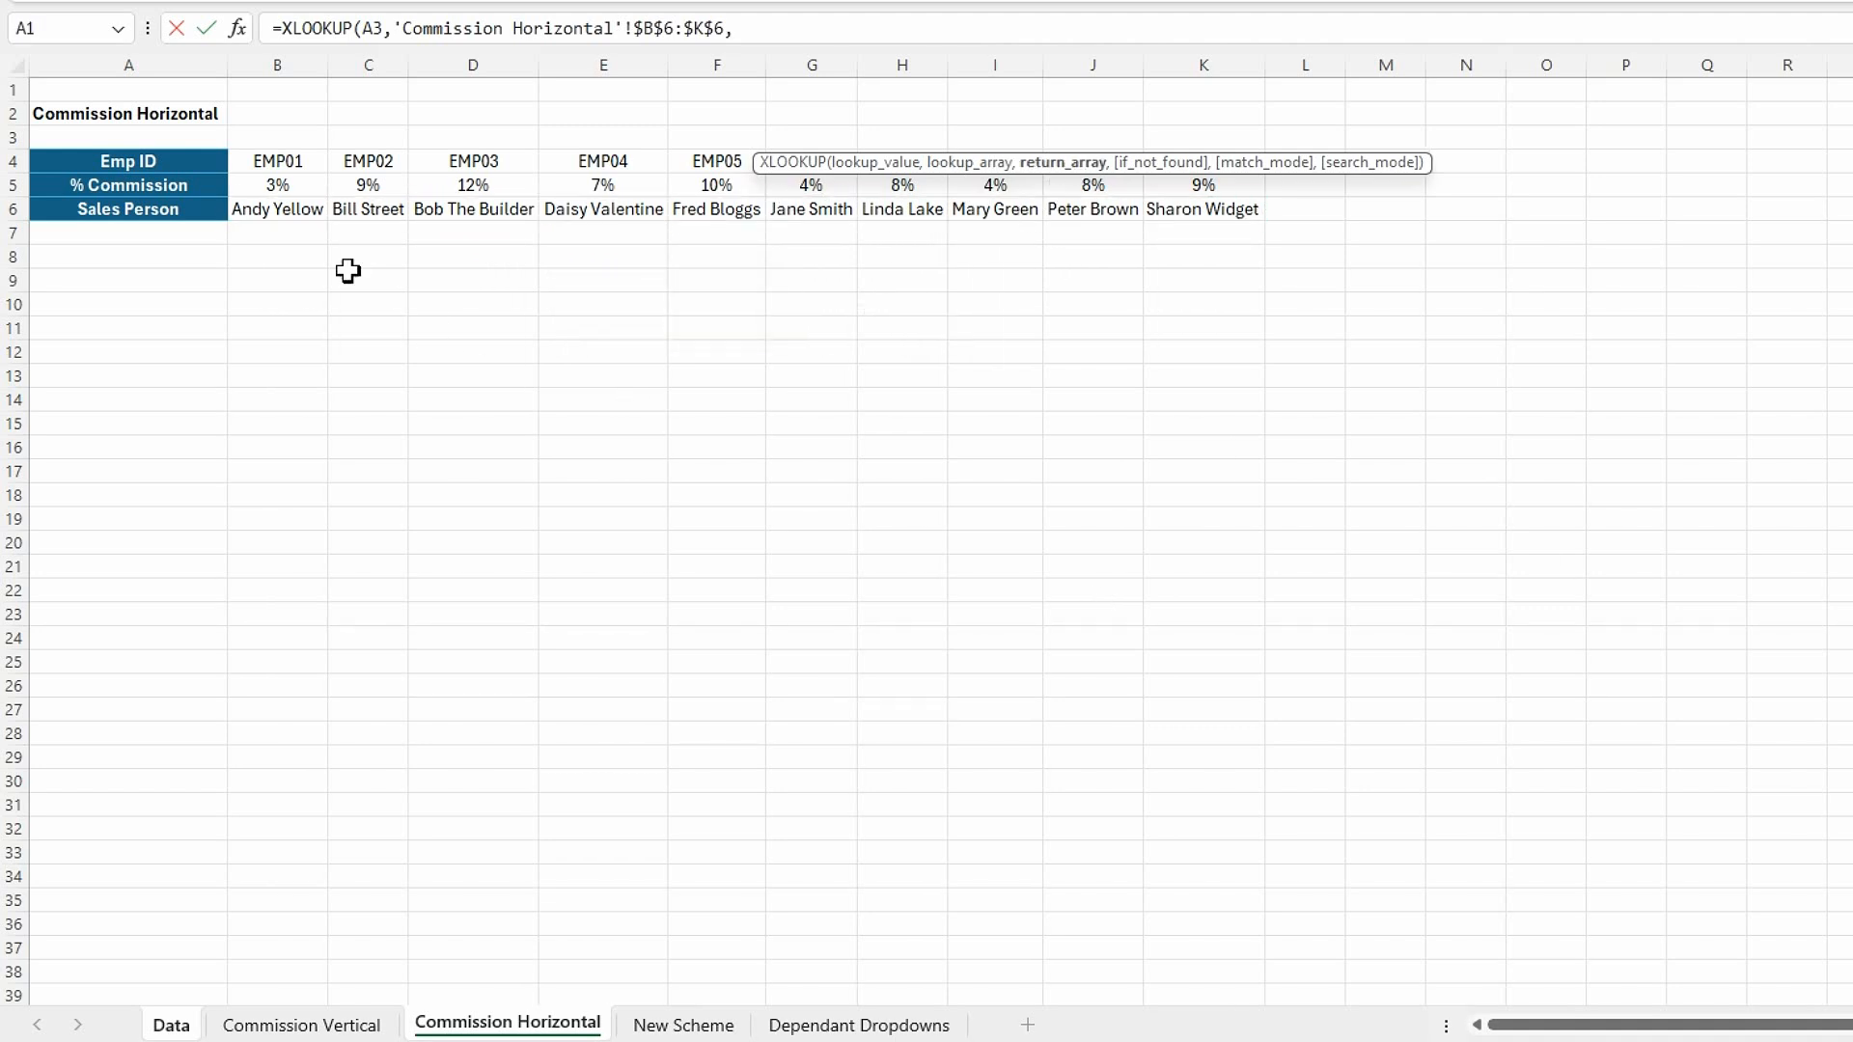
- Complete the G3 formula with the absolute return array $B$5:$K$5 from the Commission Horizontal sheet and 0 as the if_not_found argument
{"action": "left_click_drag", "start_coordinate": [266, 191], "coordinate": [1215, 184]}
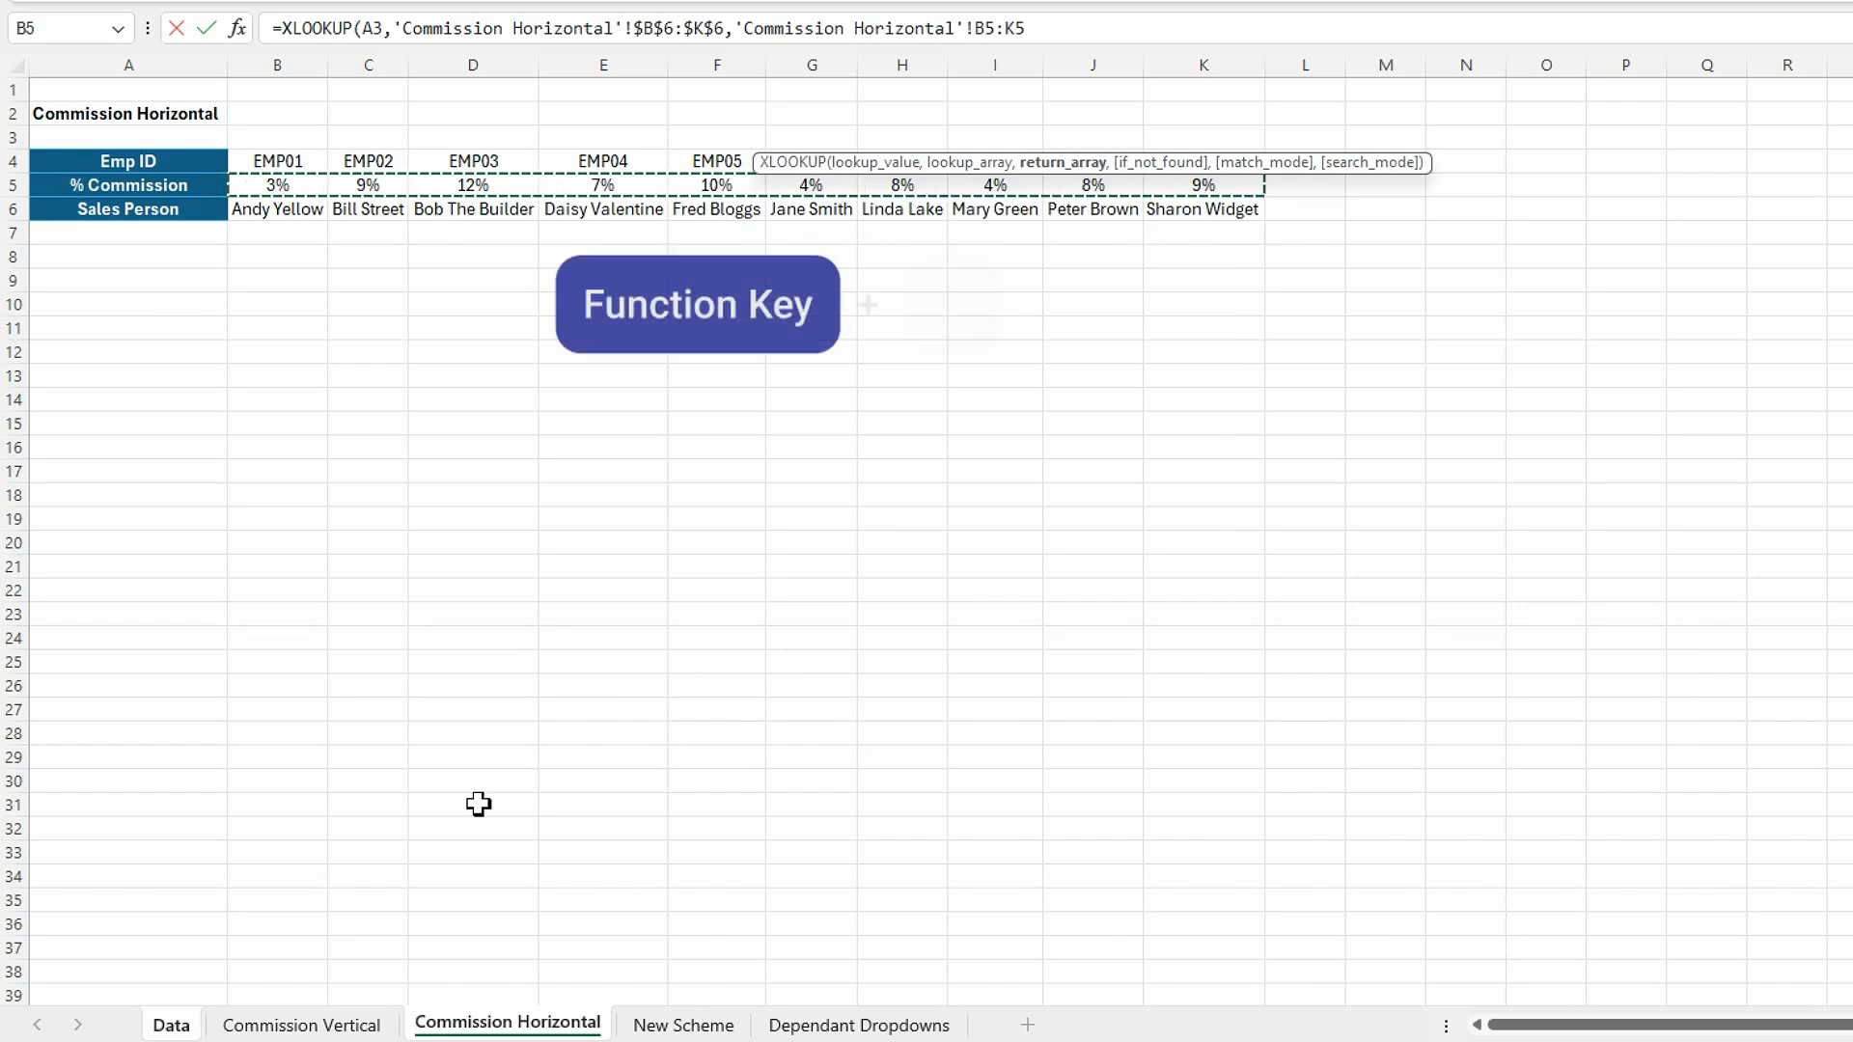
{"action": "key", "text": "F4"}
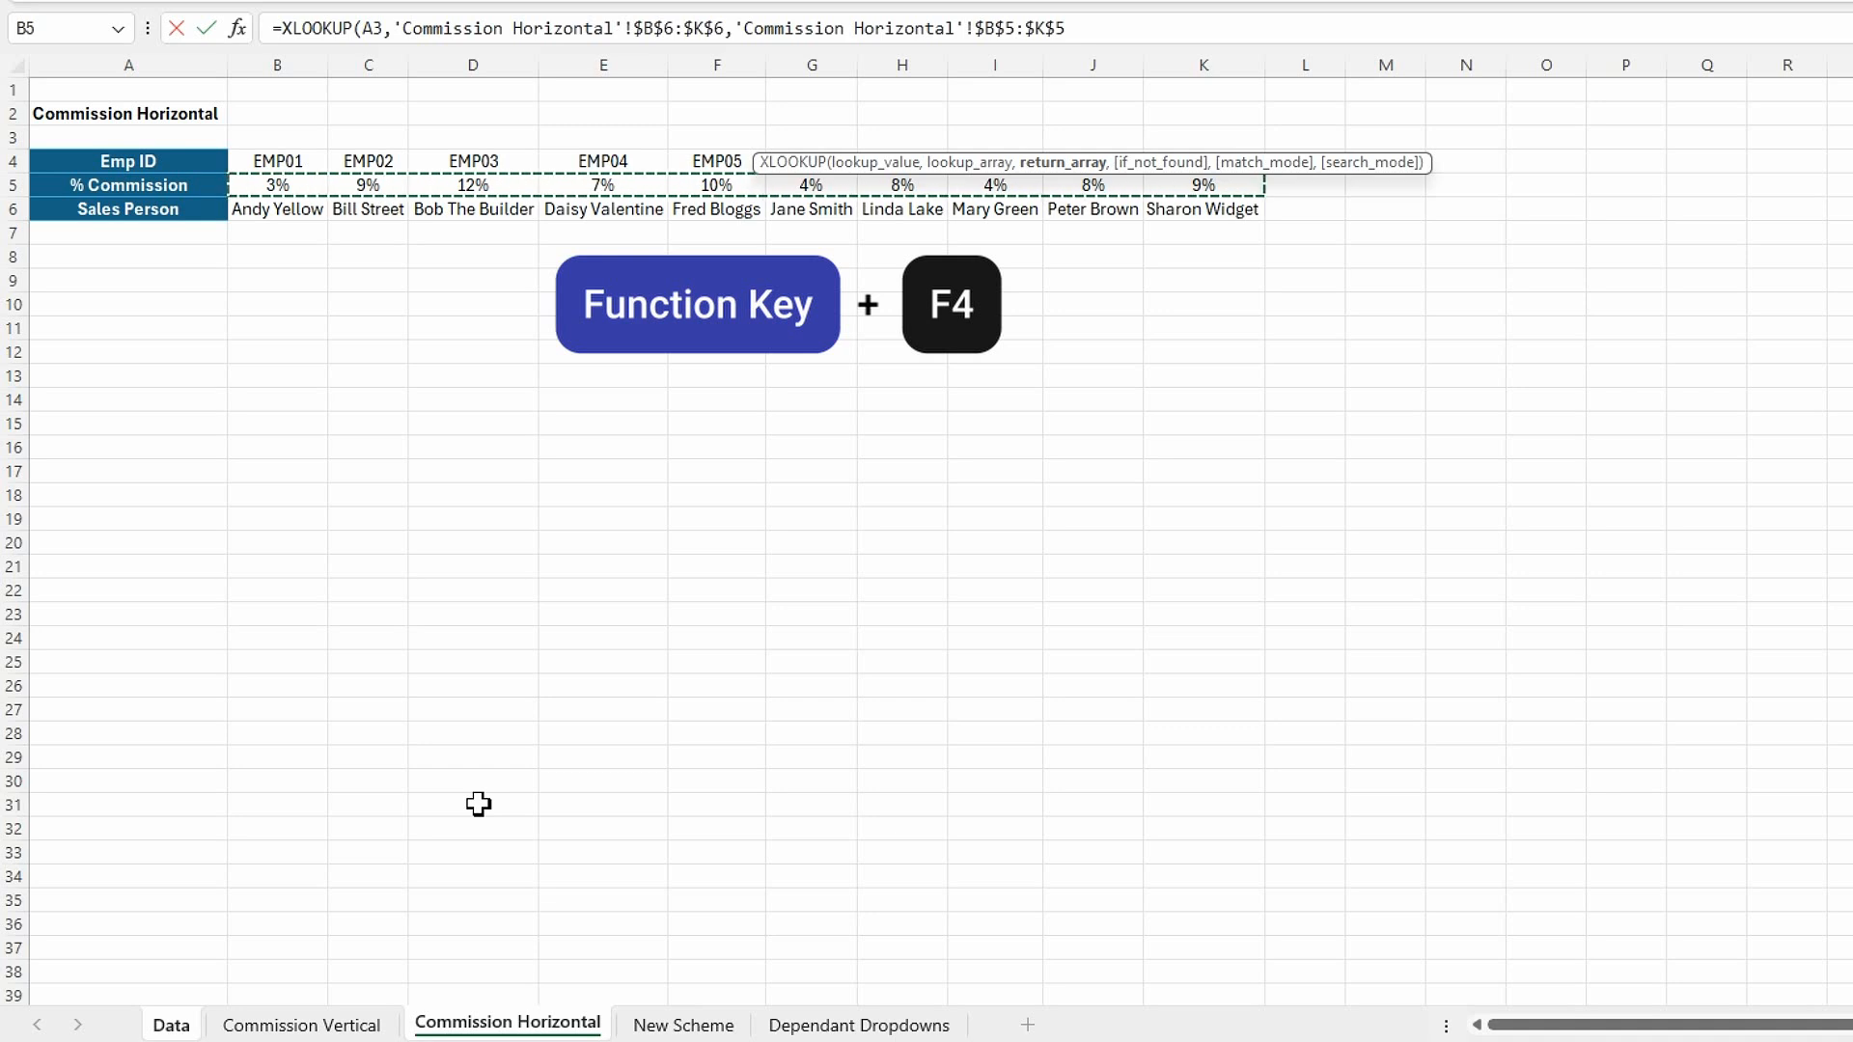
{"action": "type", "text": ","}
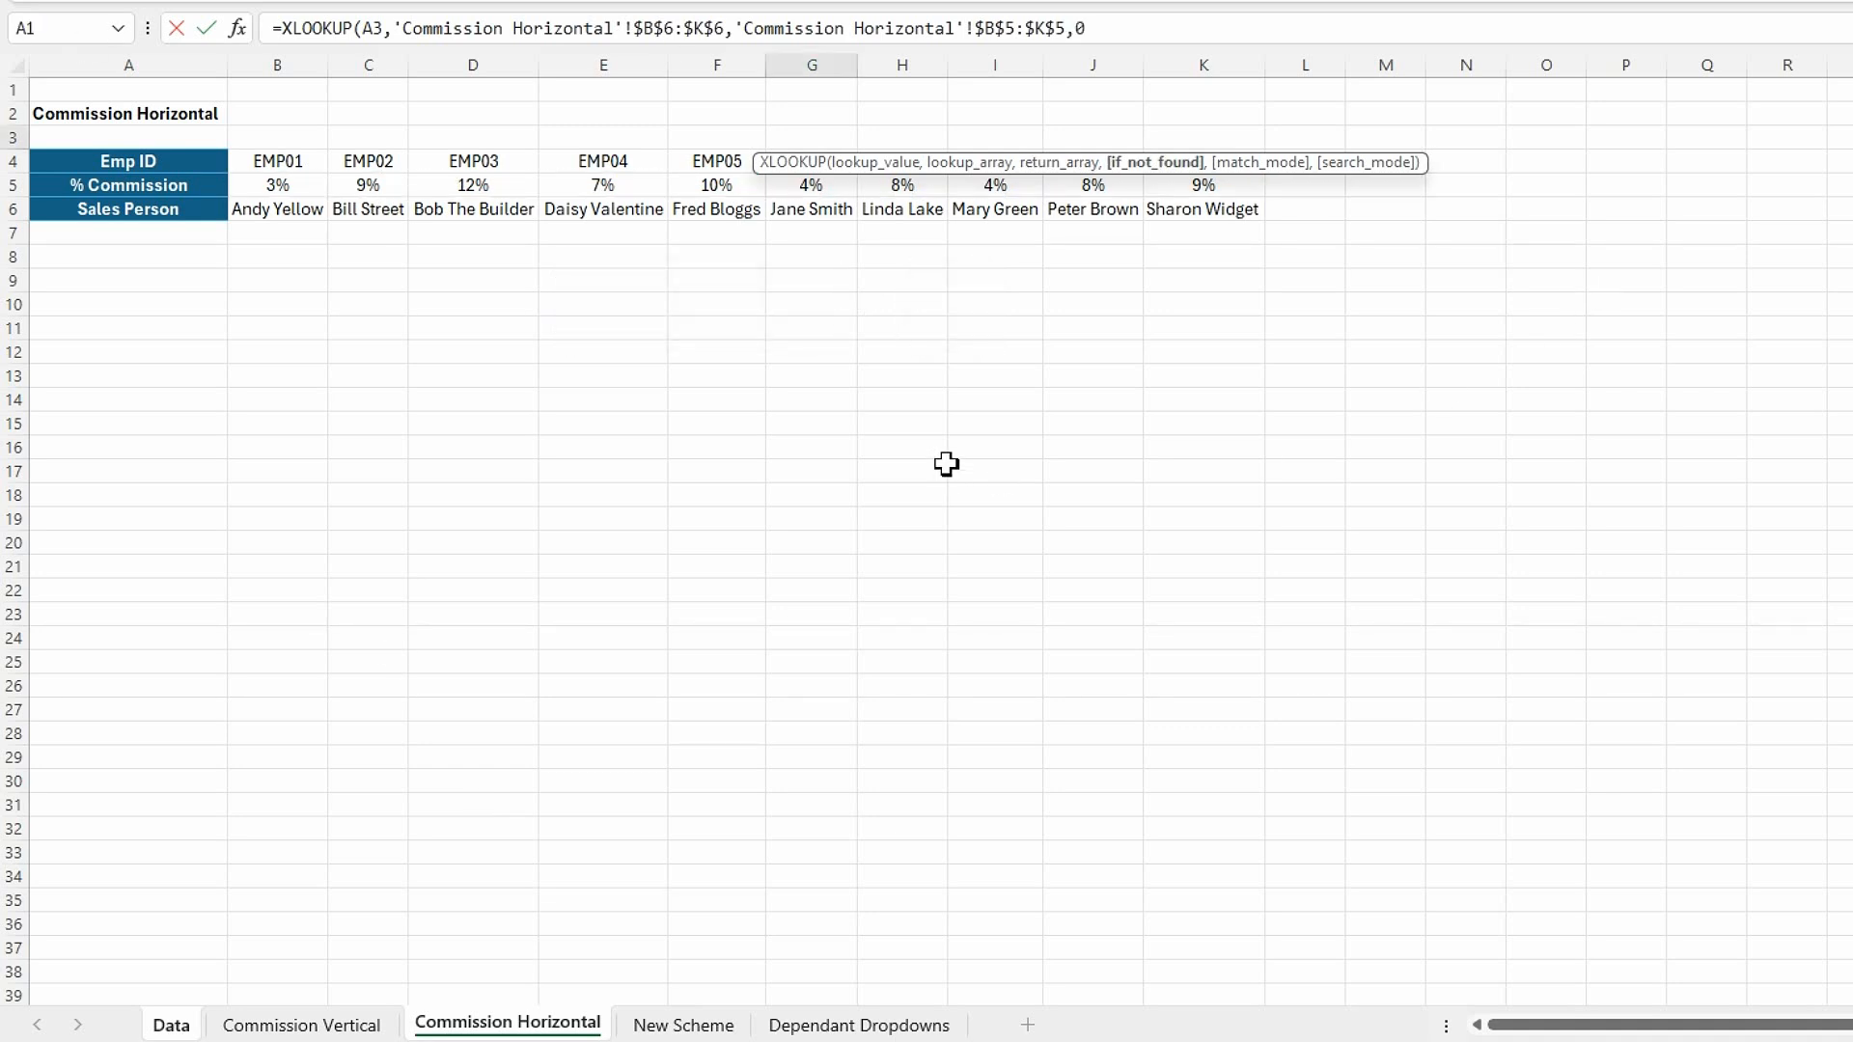
{"action": "type", "text": "0)"}
{"action": "key", "text": "Return"}
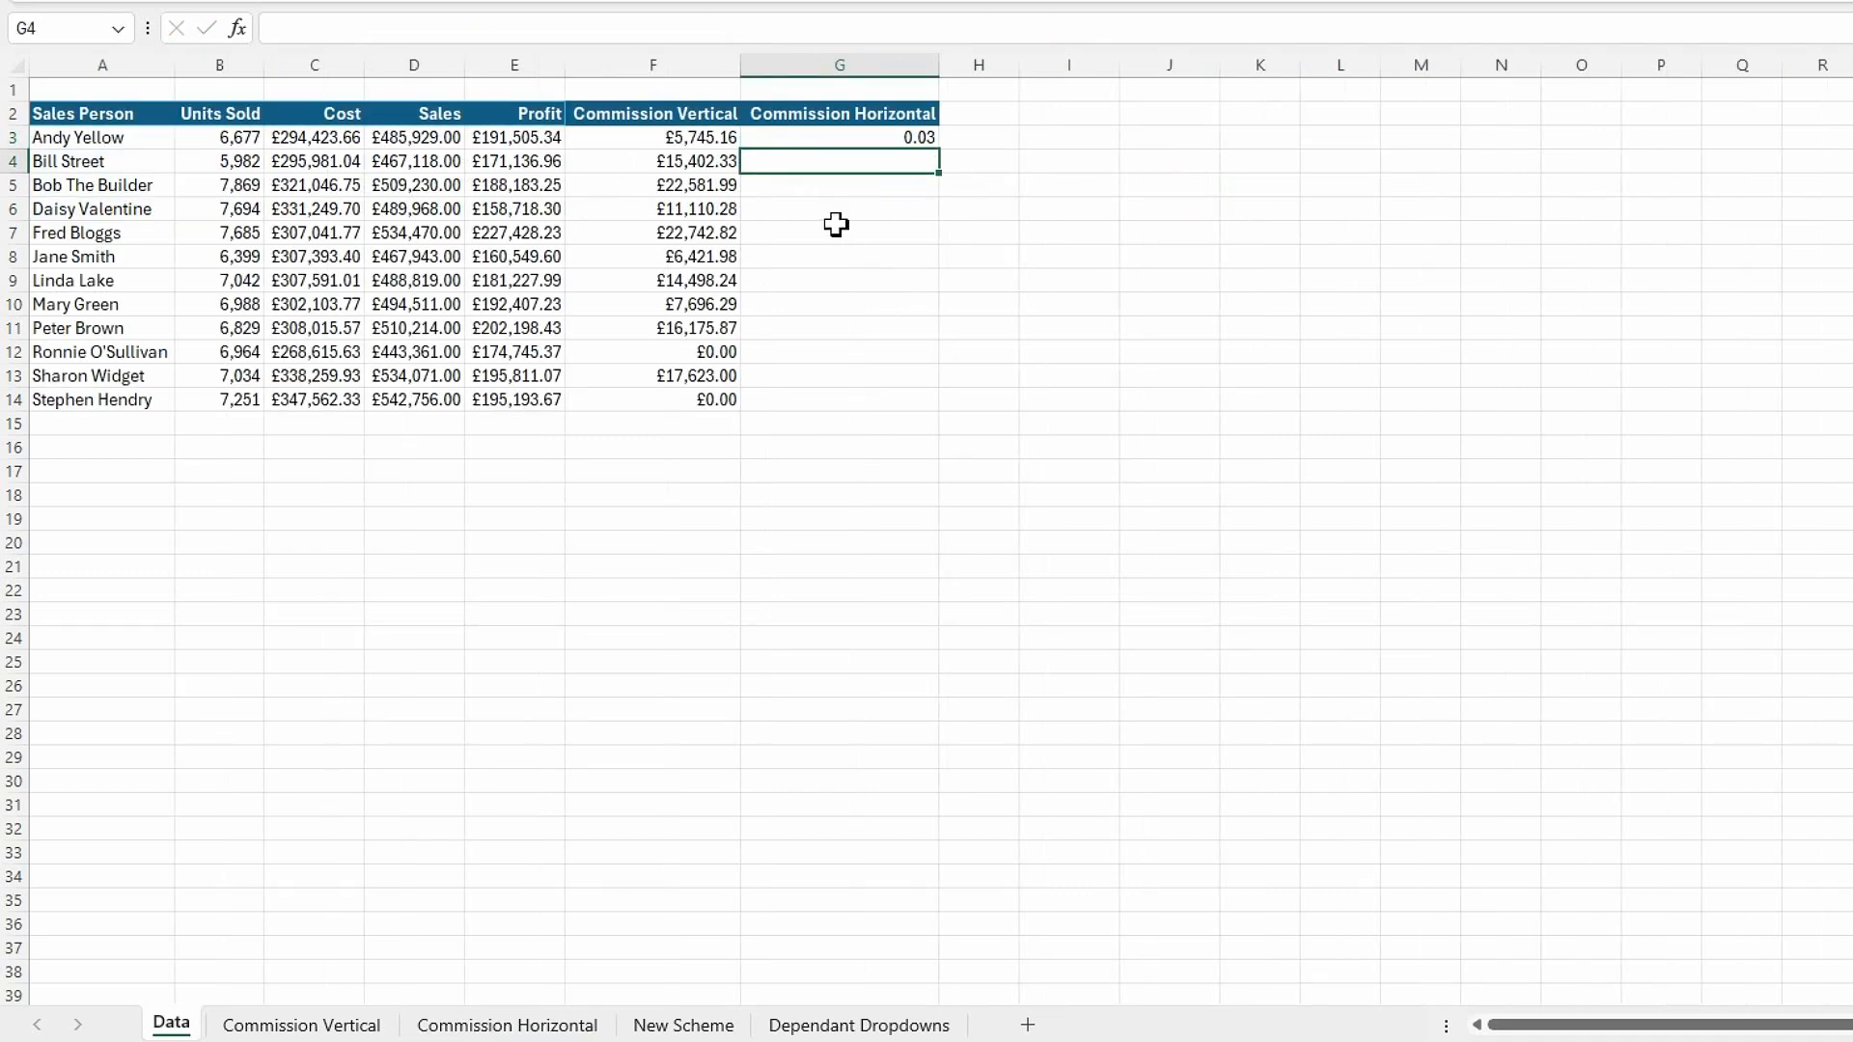
- Multiply the XLOOKUP in G3 by the profit in E3 and fill the formula down to G14
{"action": "left_click", "coordinate": [855, 141]}
{"action": "left_click", "coordinate": [1125, 39]}
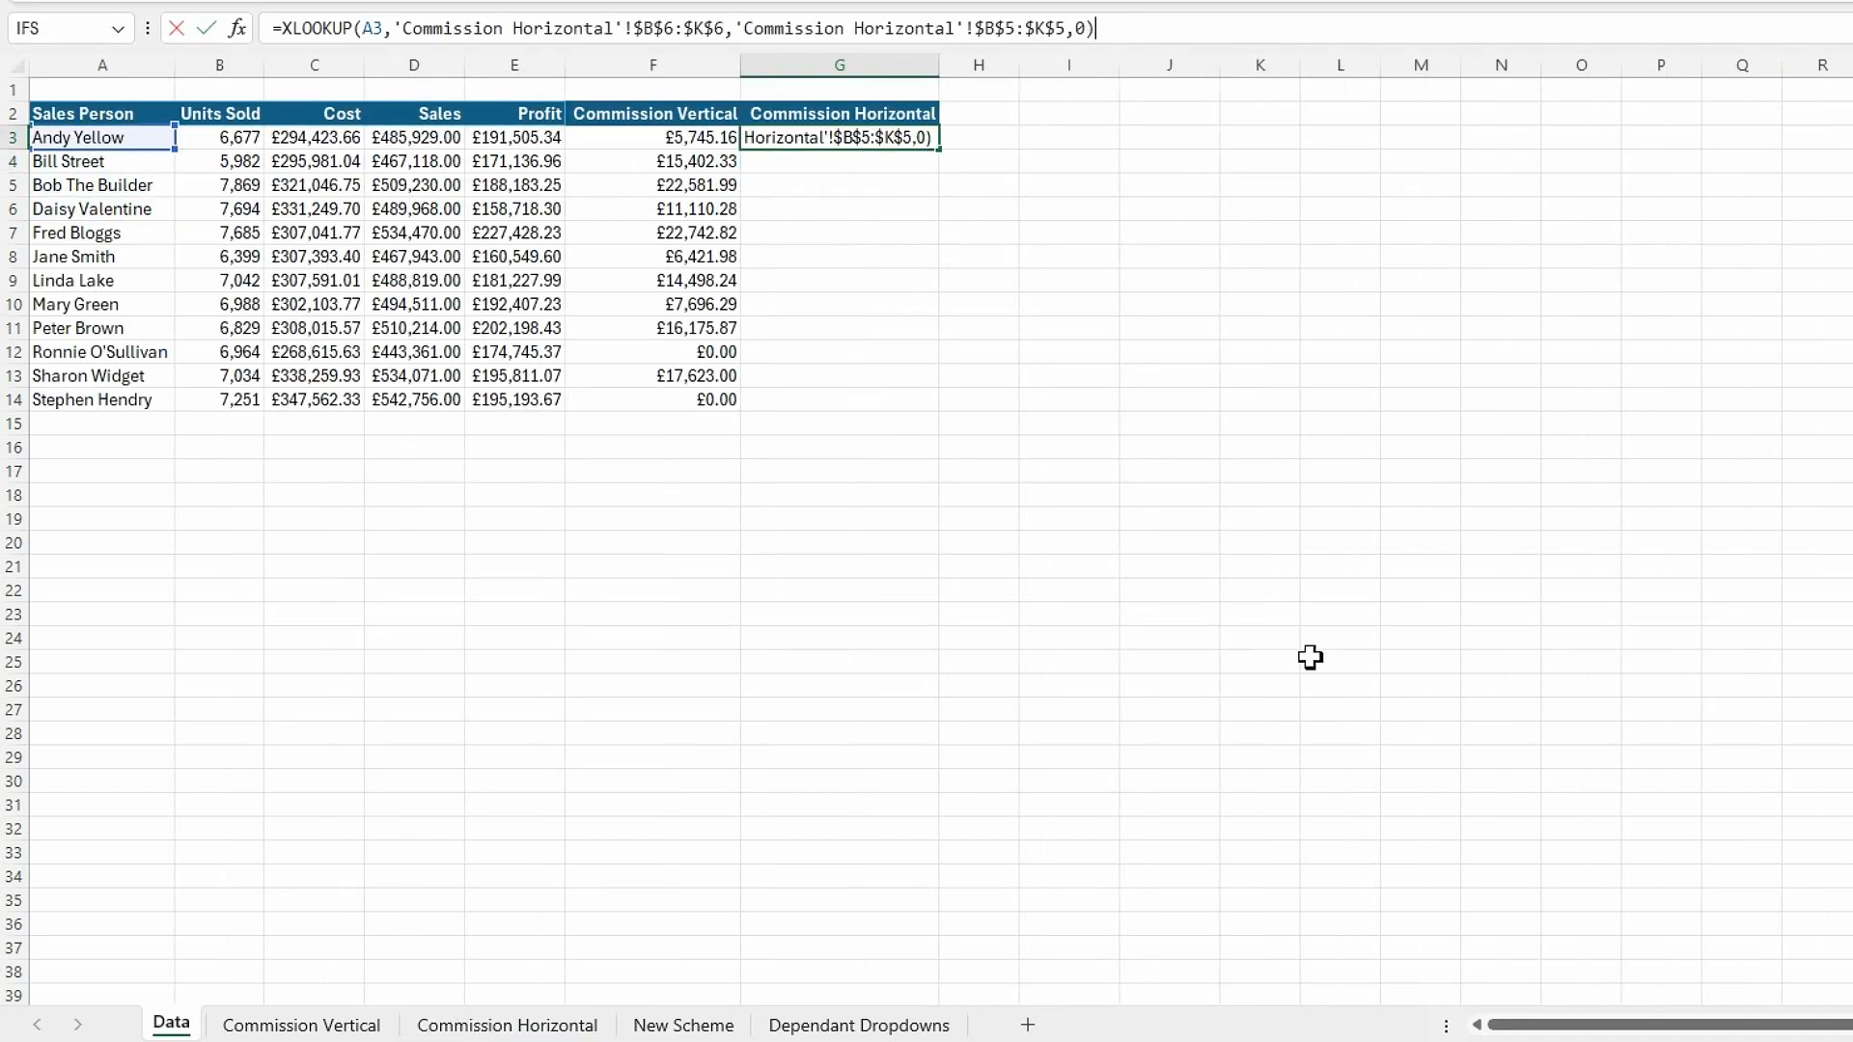
{"action": "type", "text": "*"}
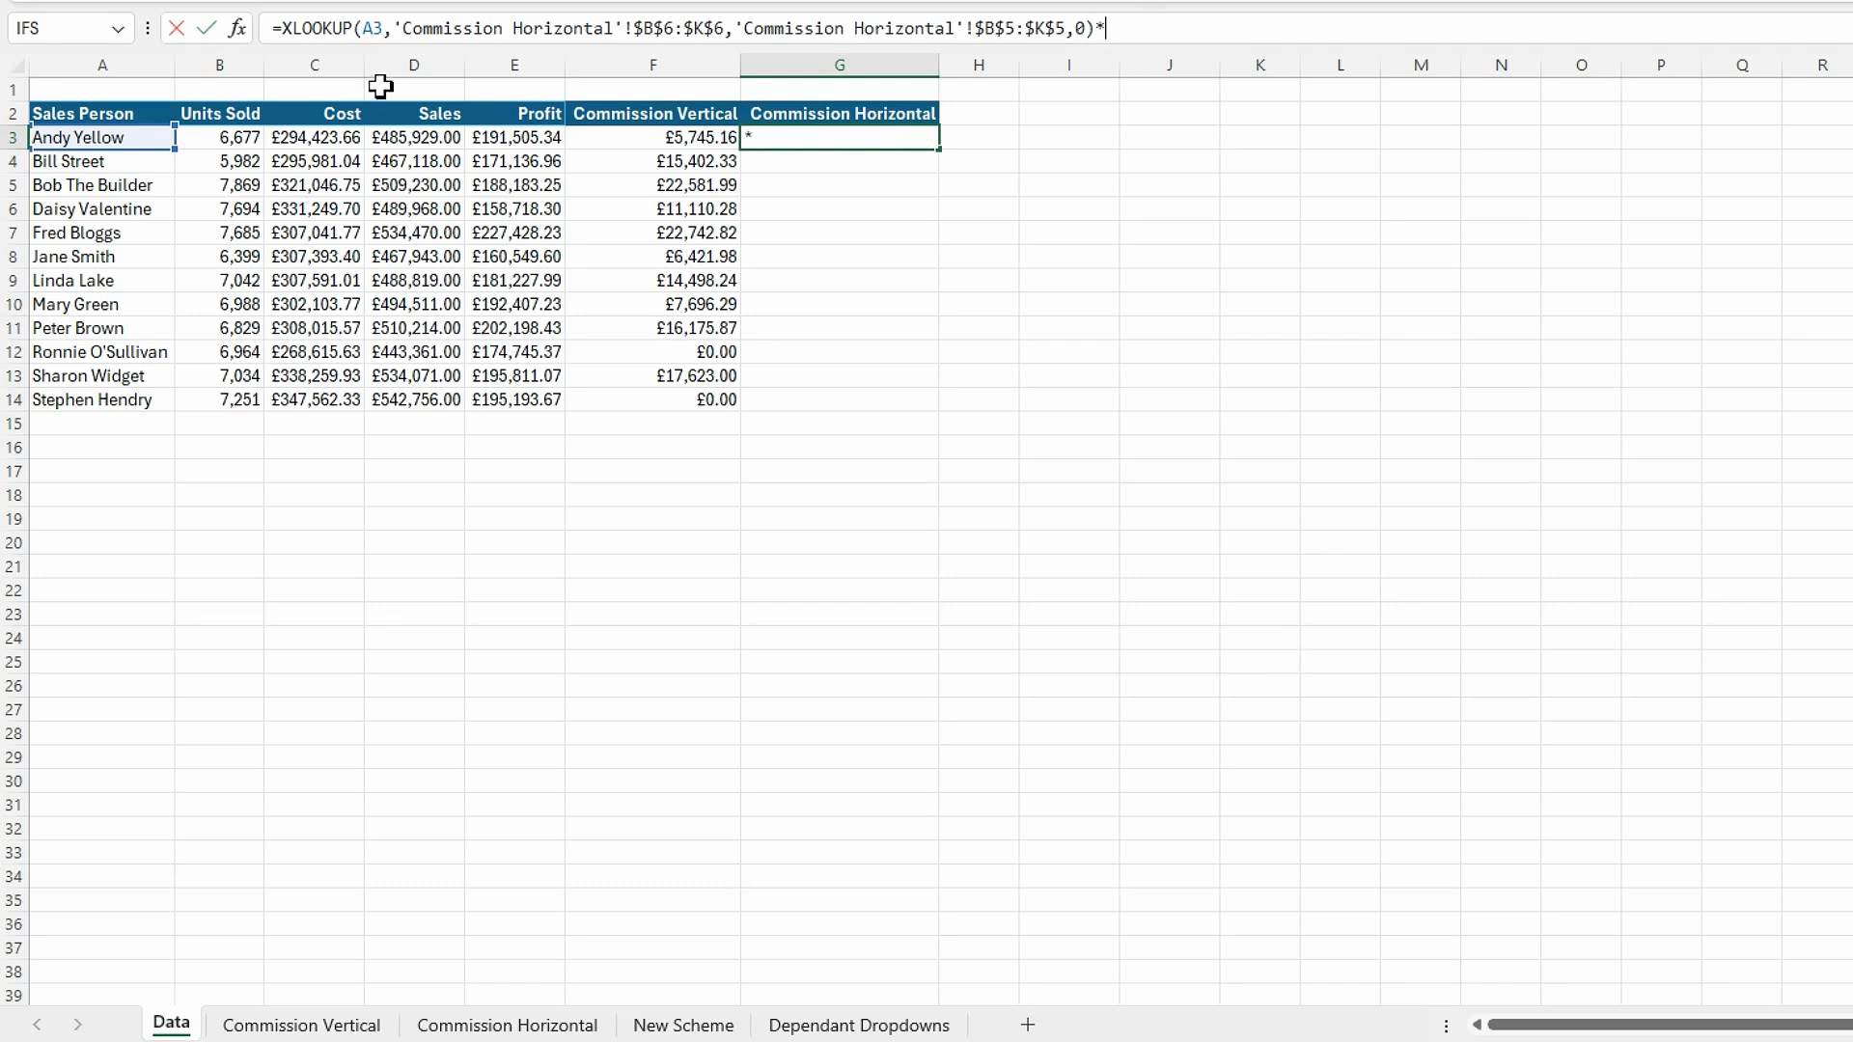
{"action": "left_click", "coordinate": [512, 137]}
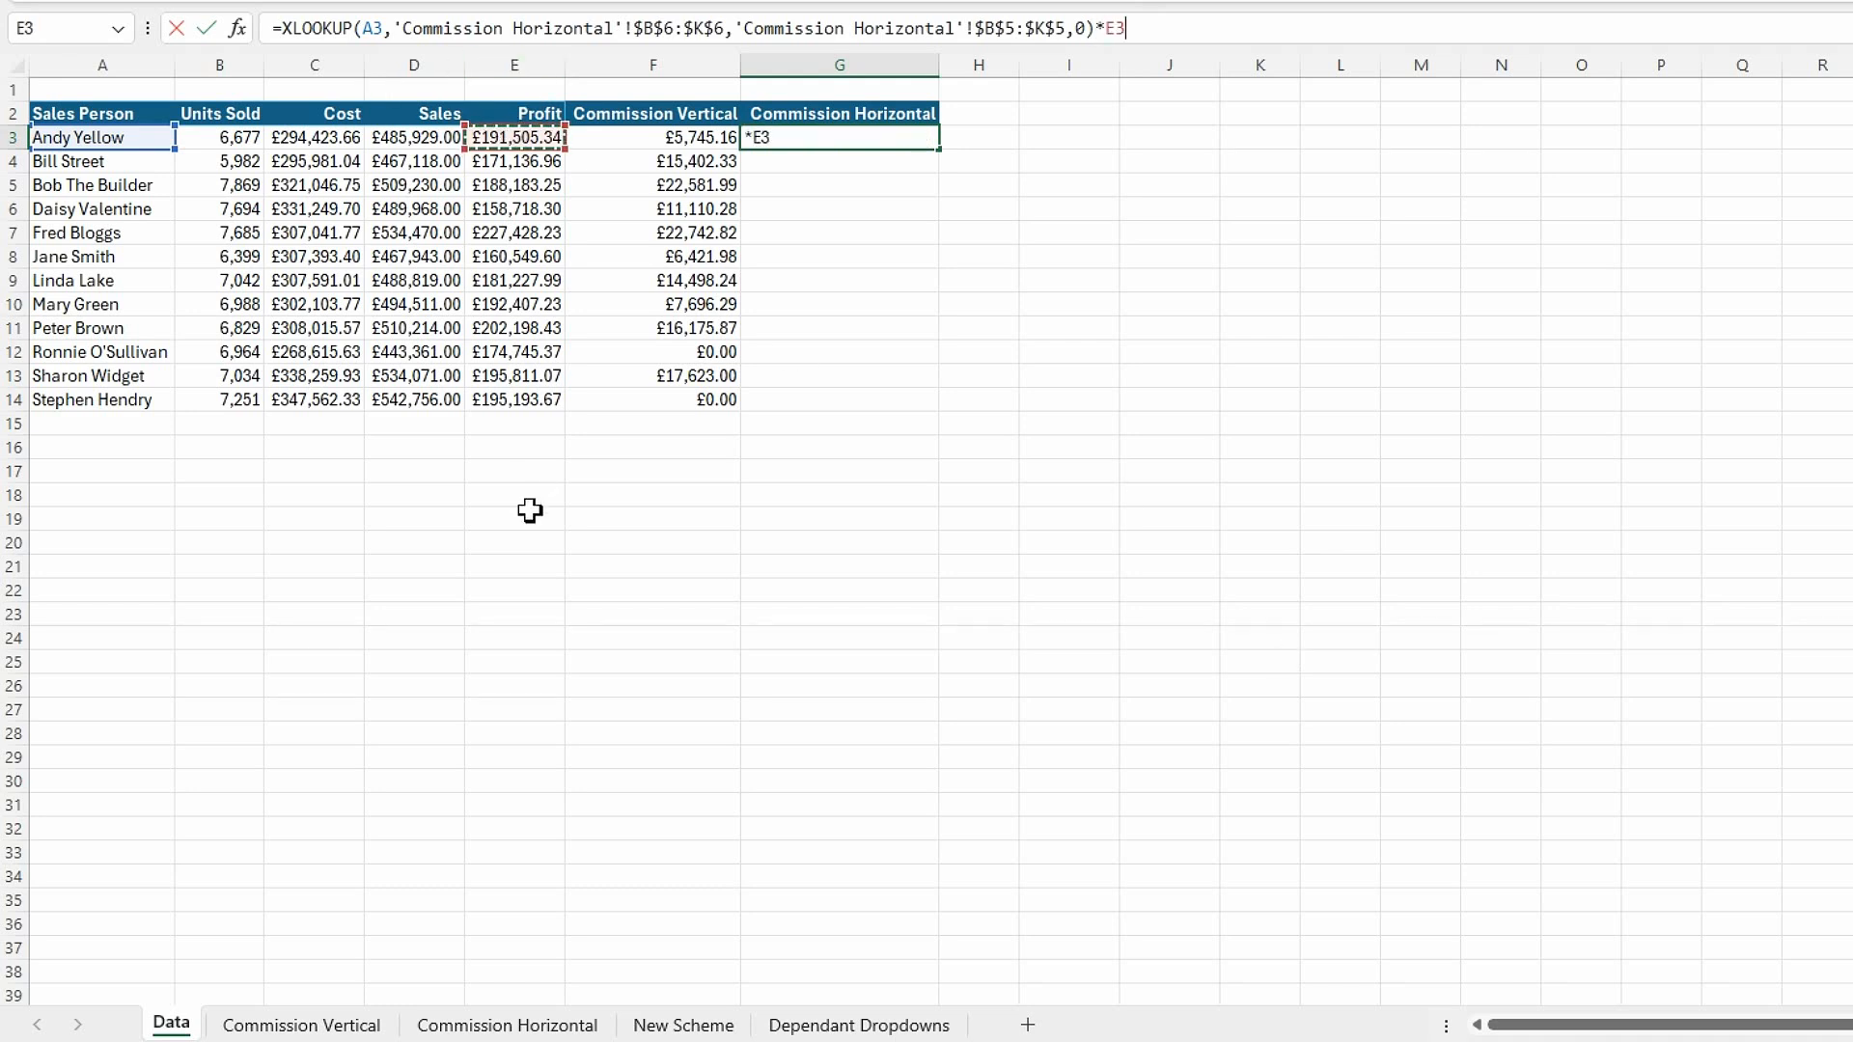
{"action": "key", "text": "Return"}
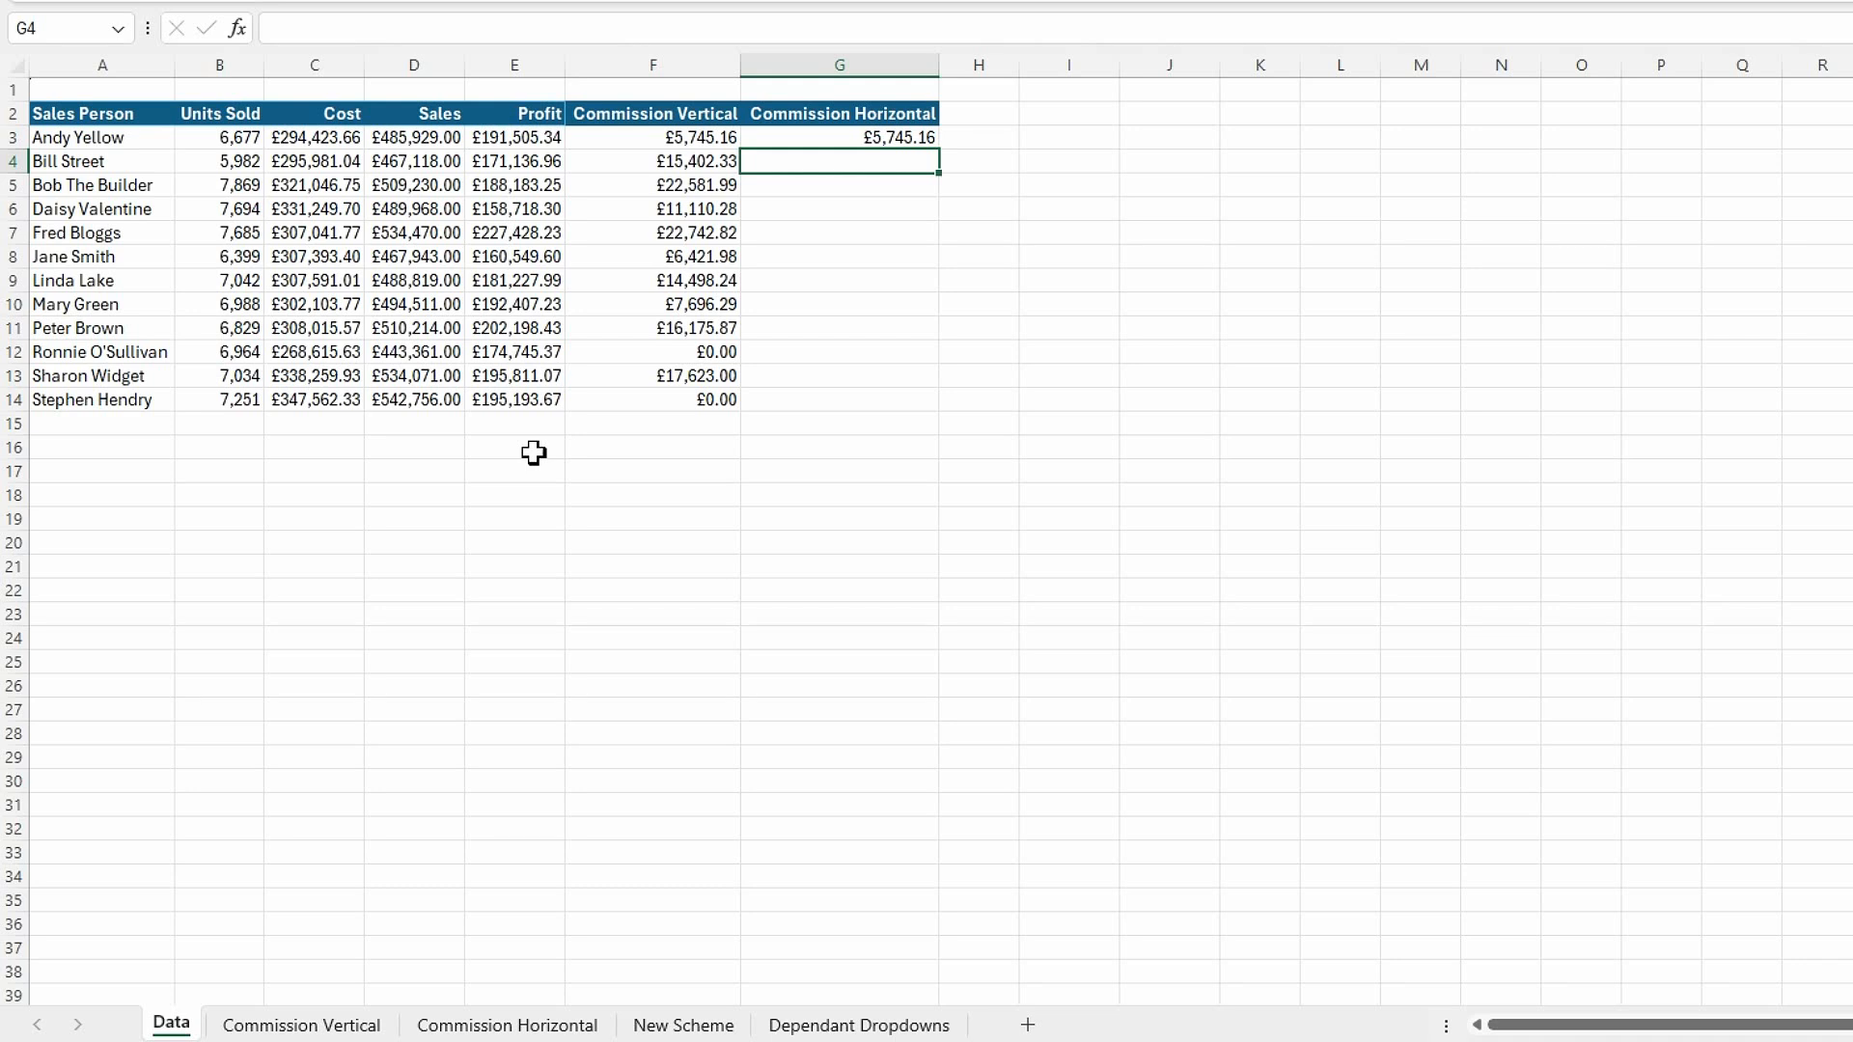
{"action": "left_click", "coordinate": [905, 138]}
{"action": "double_click", "coordinate": [936, 152]}
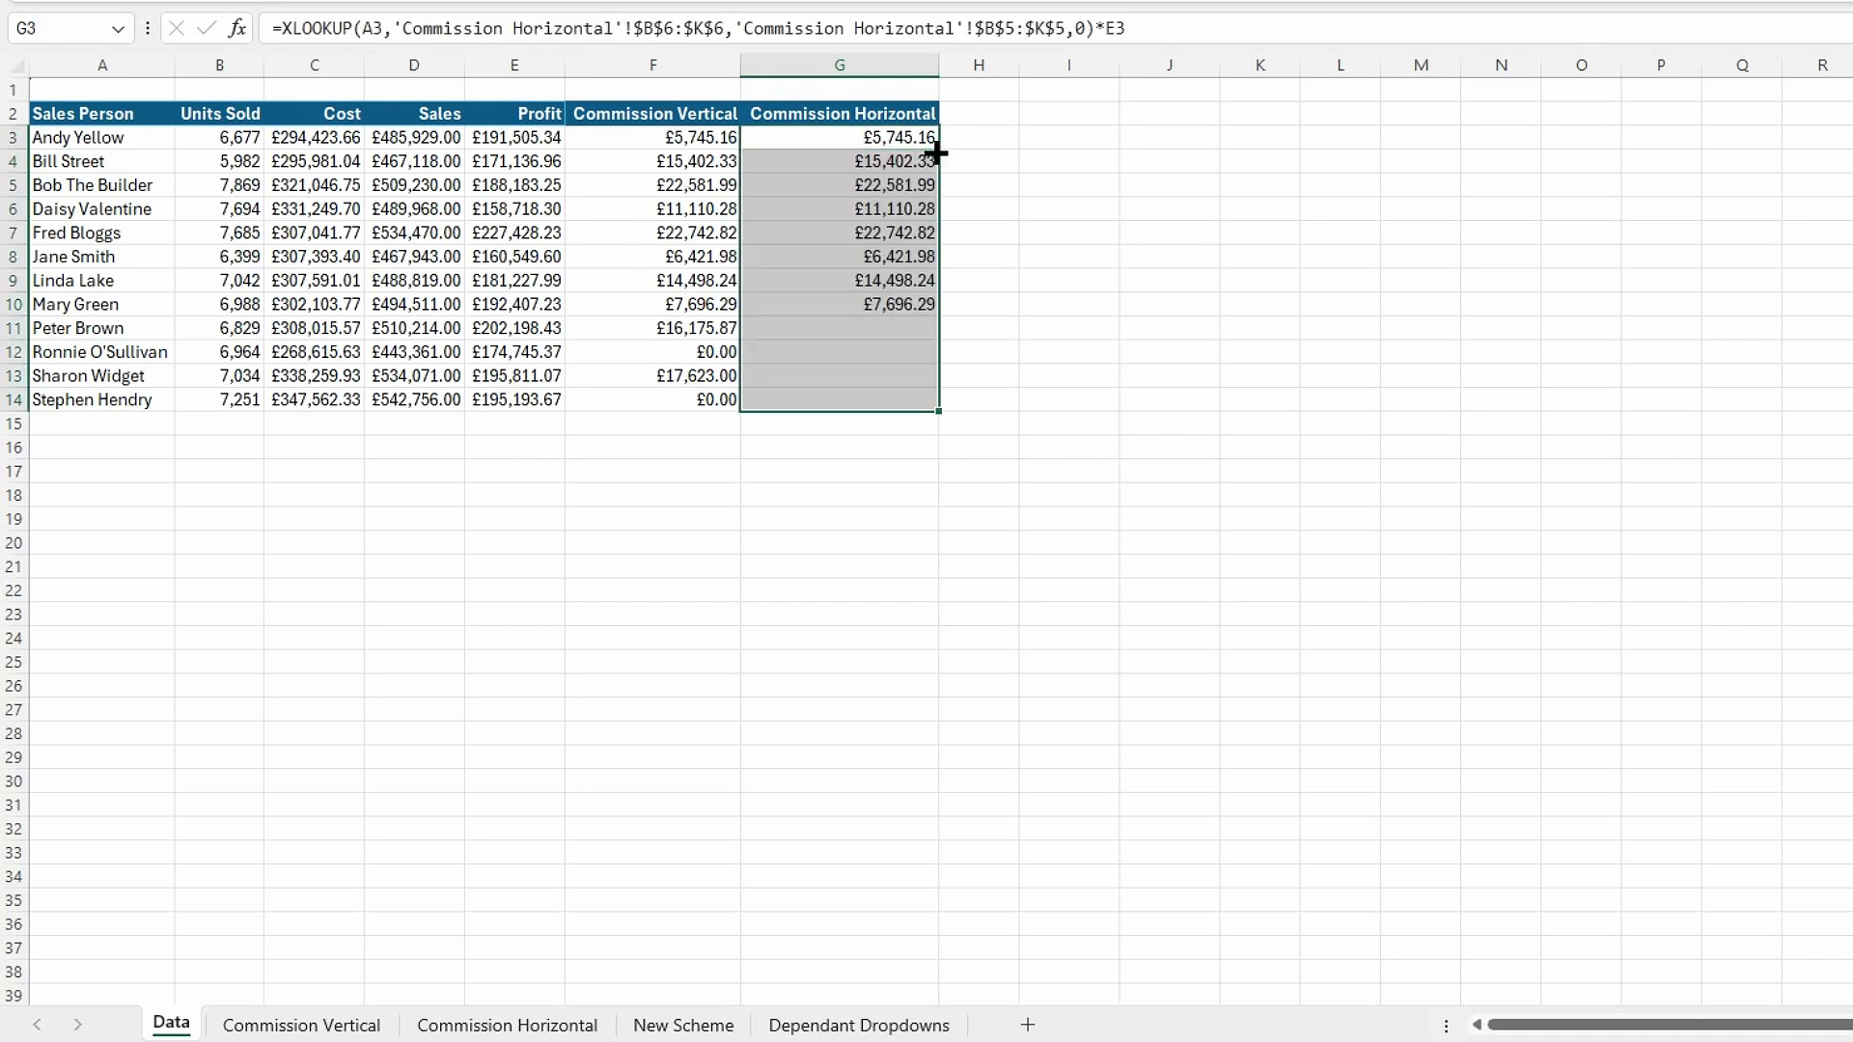
{"action": "left_click", "coordinate": [1124, 351]}
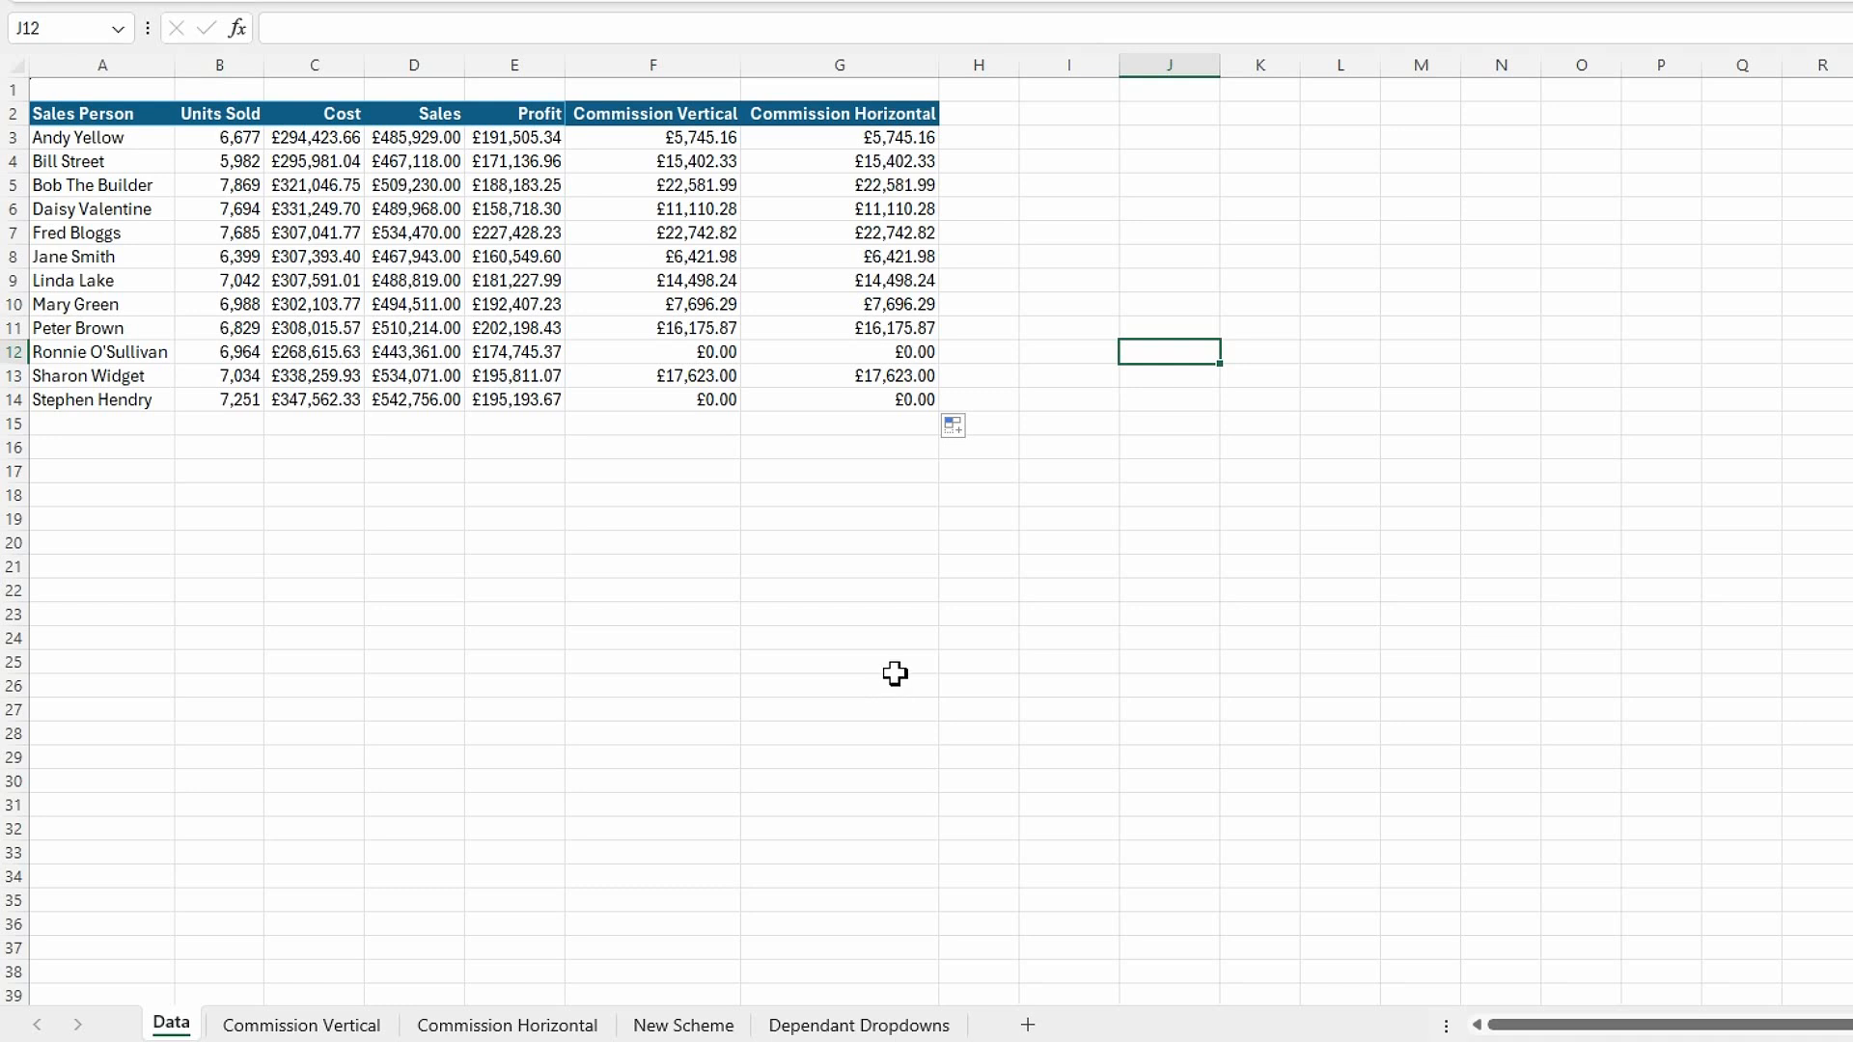
{"action": "left_click", "coordinate": [793, 427]}
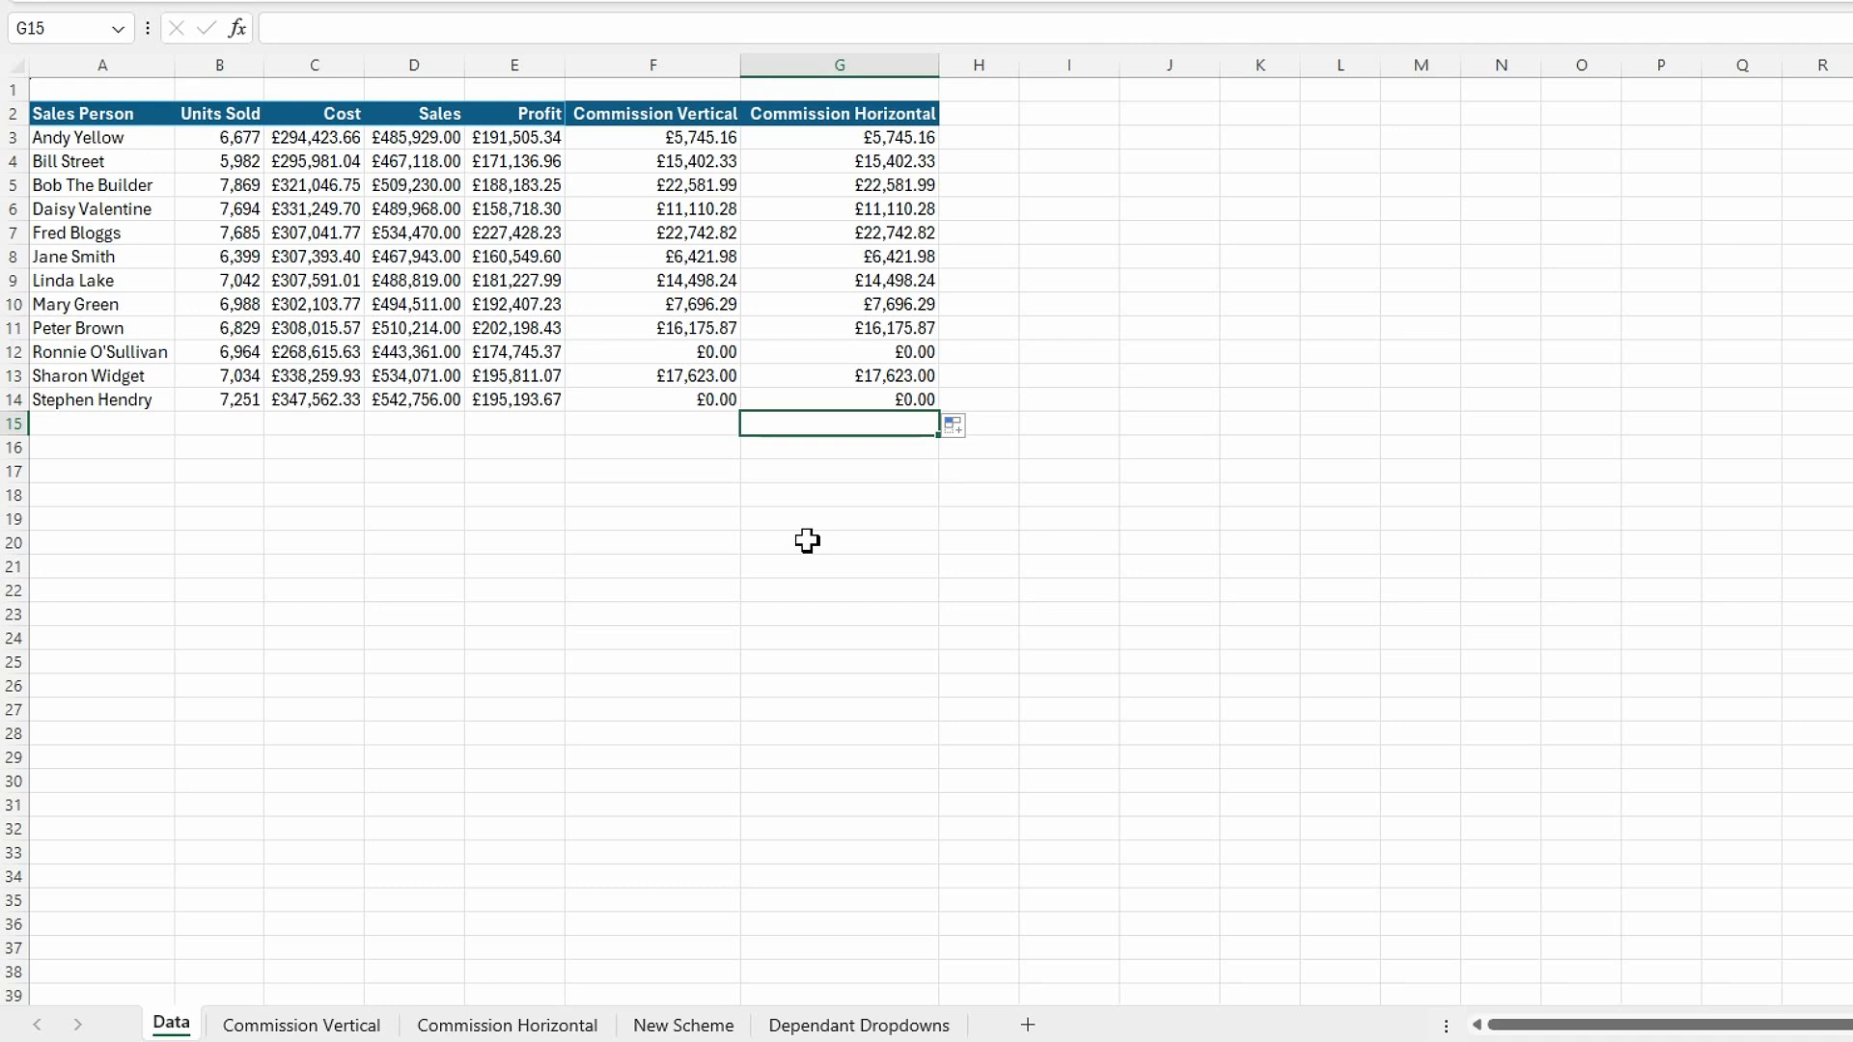
- Review the New Scheme sheet and add the header "Commission Aproximate" in H2 of the Data sheet
{"action": "left_click", "coordinate": [676, 1025]}
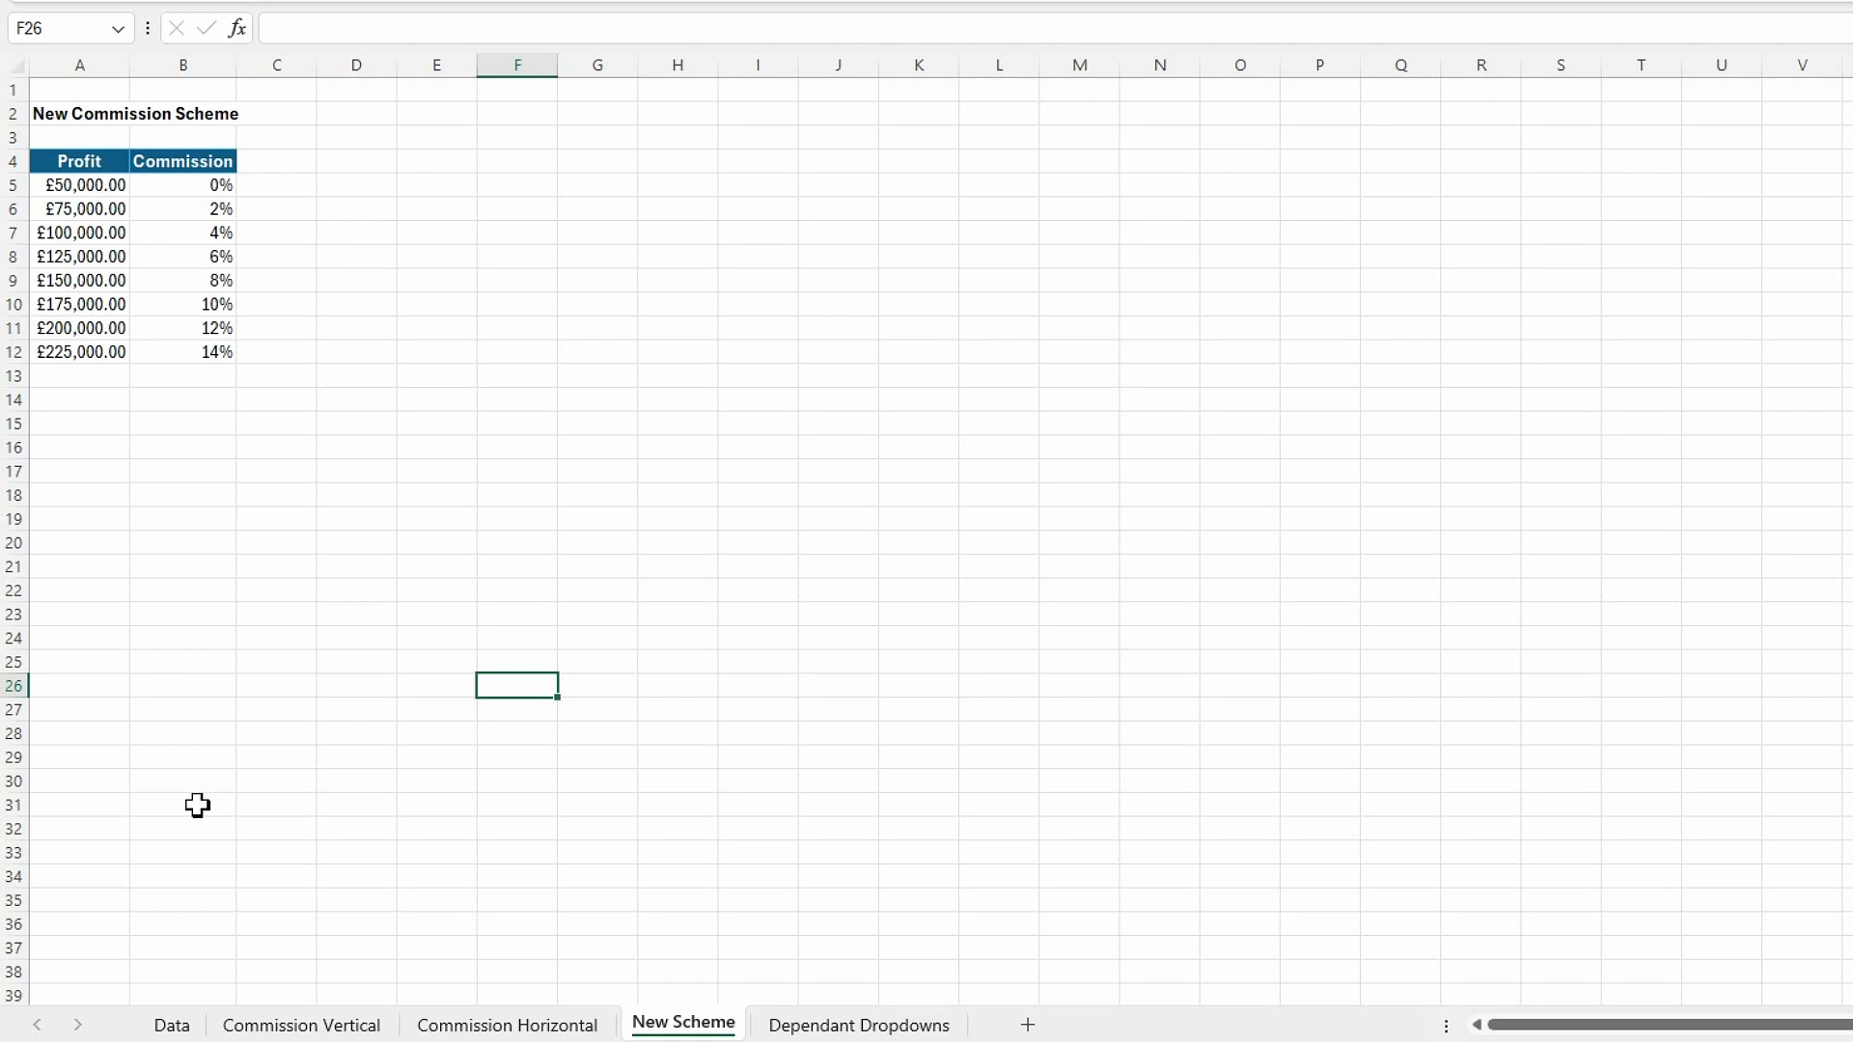
{"action": "left_click", "coordinate": [171, 1027]}
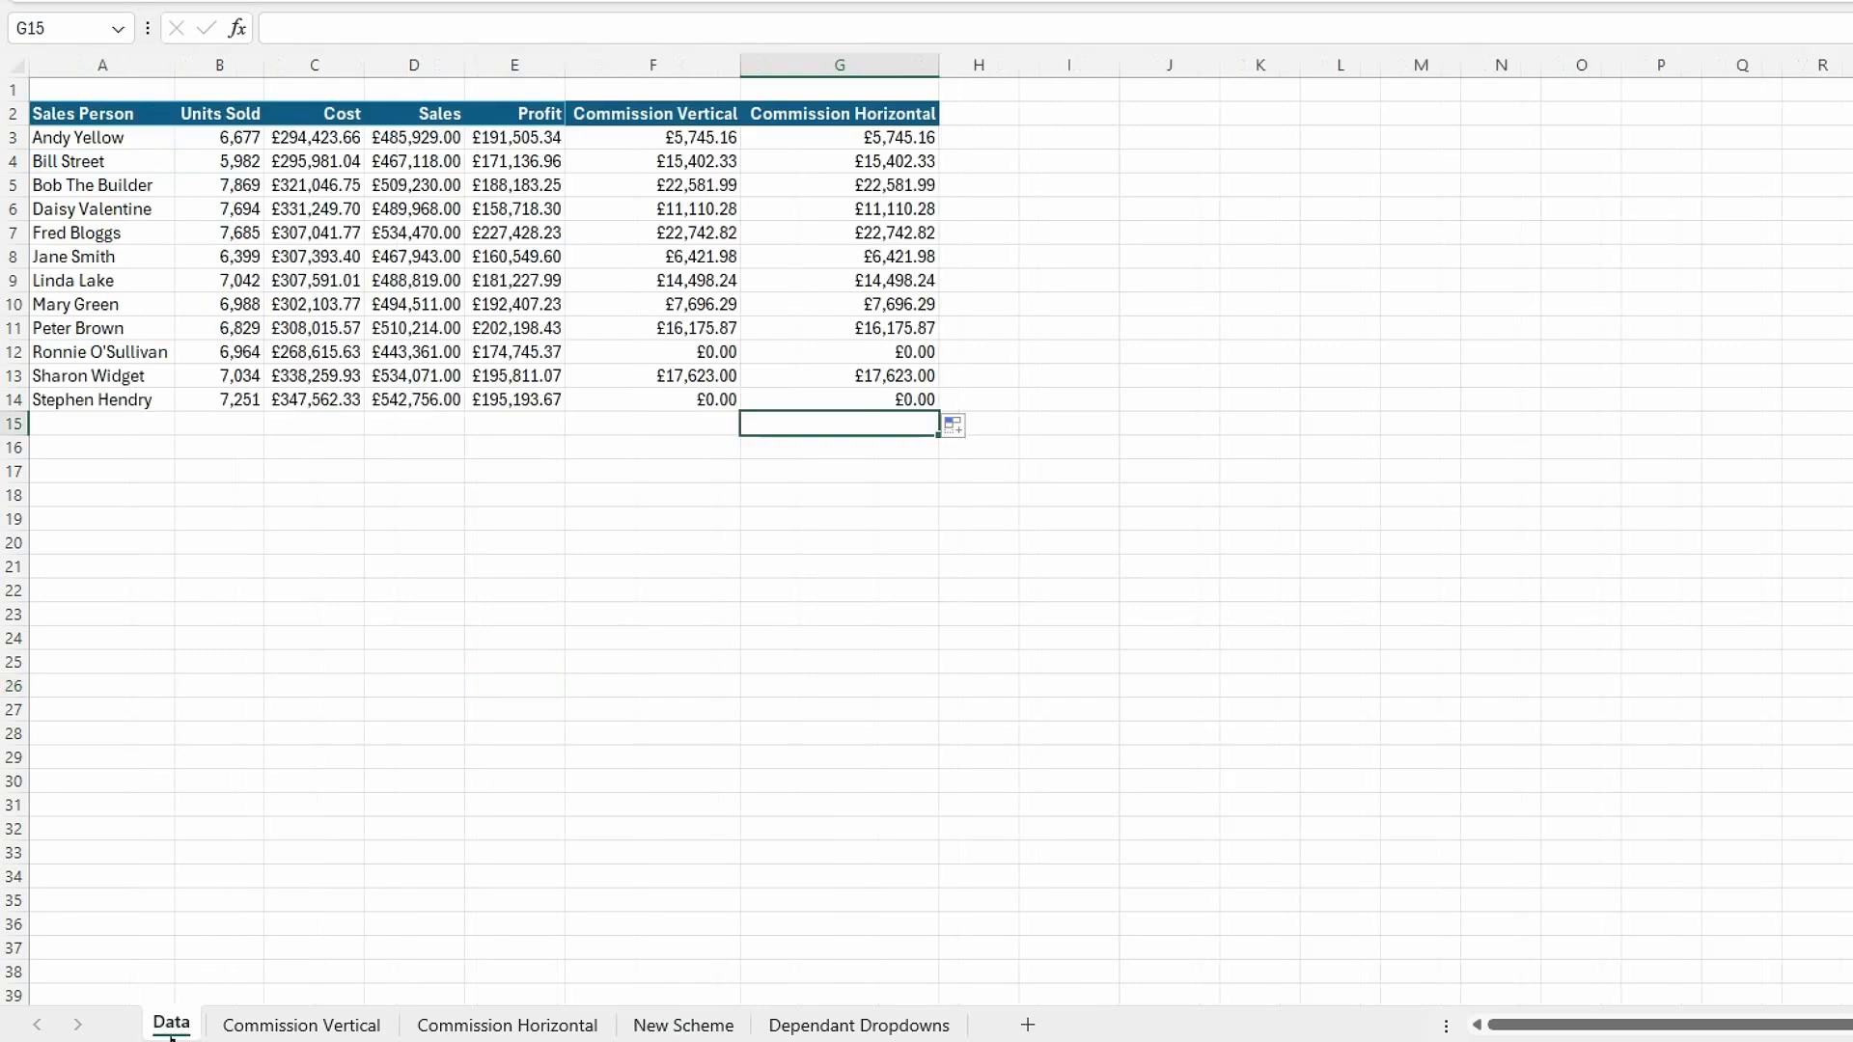
{"action": "left_click", "coordinate": [986, 116]}
{"action": "type", "text": "Commission Aproximate"}
{"action": "left_click", "coordinate": [1013, 351]}
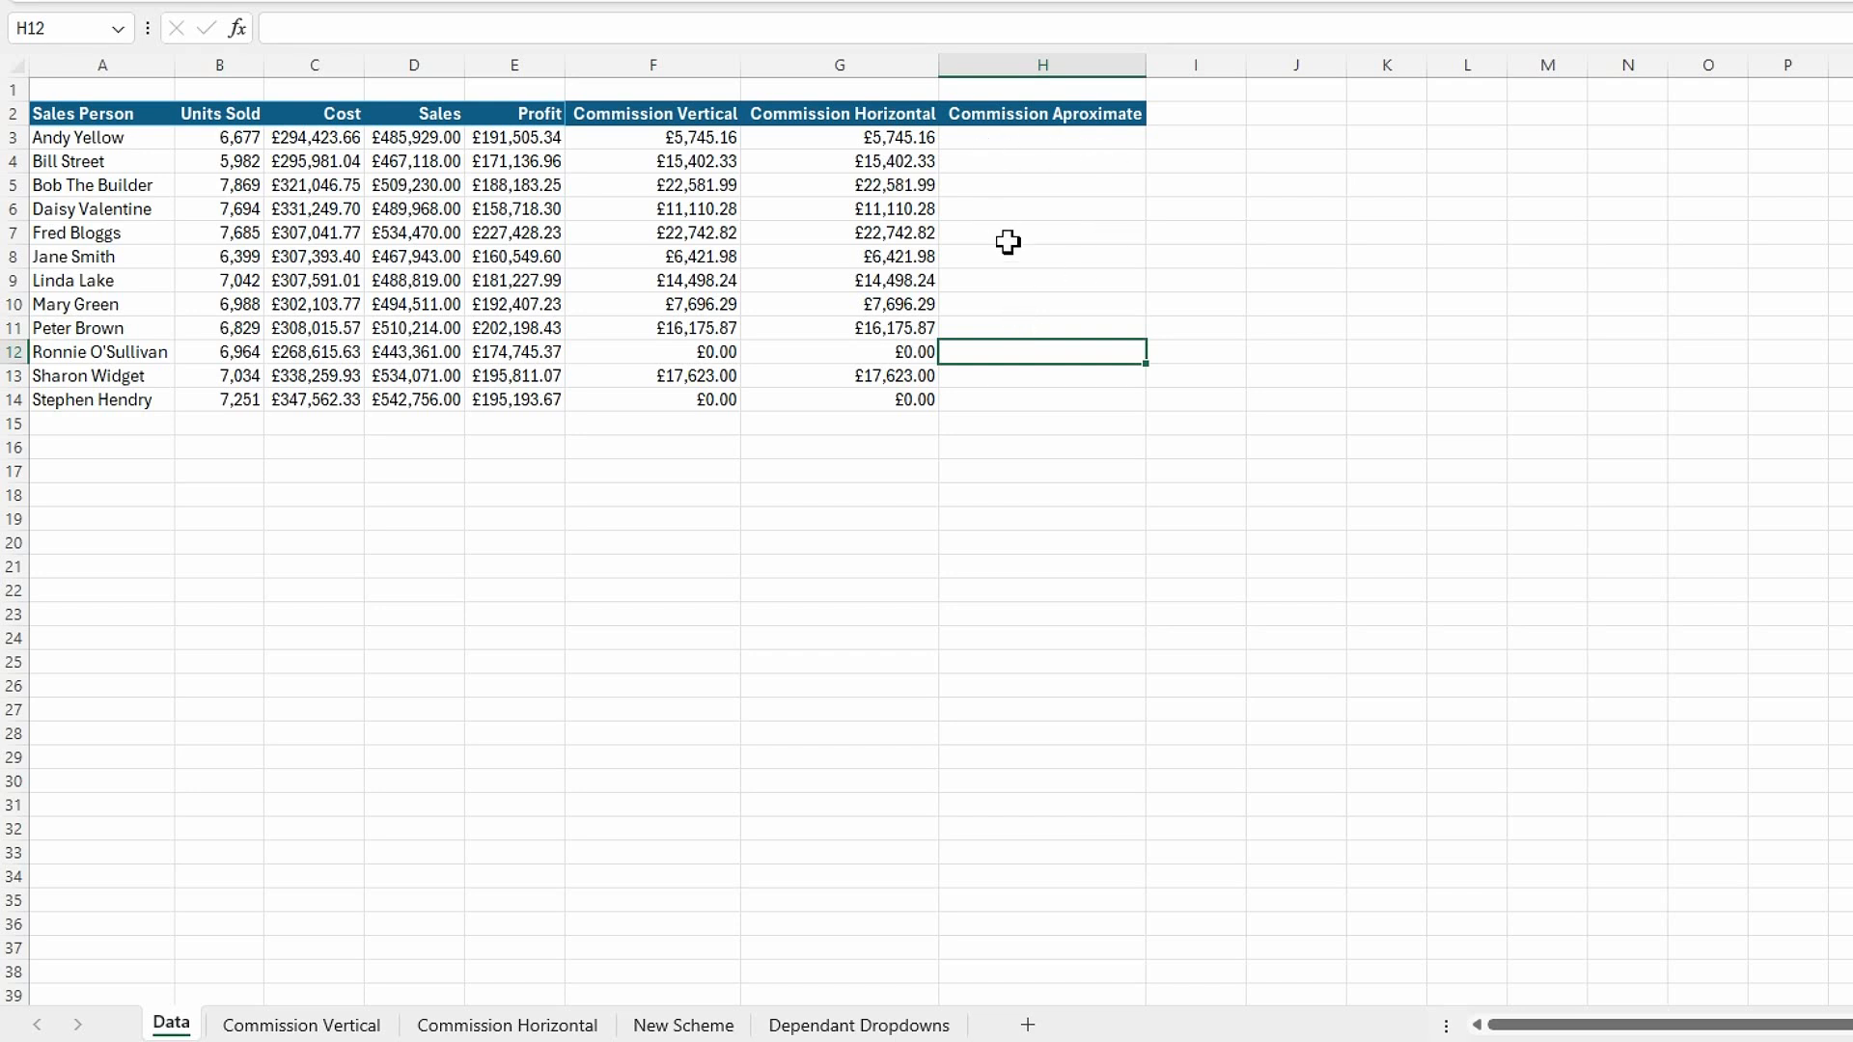
- Start an XLOOKUP in H3 with the profit E3 as lookup value and the absolute lookup array $A$5:$A$12 from the New Scheme sheet
{"action": "left_click", "coordinate": [1044, 137]}
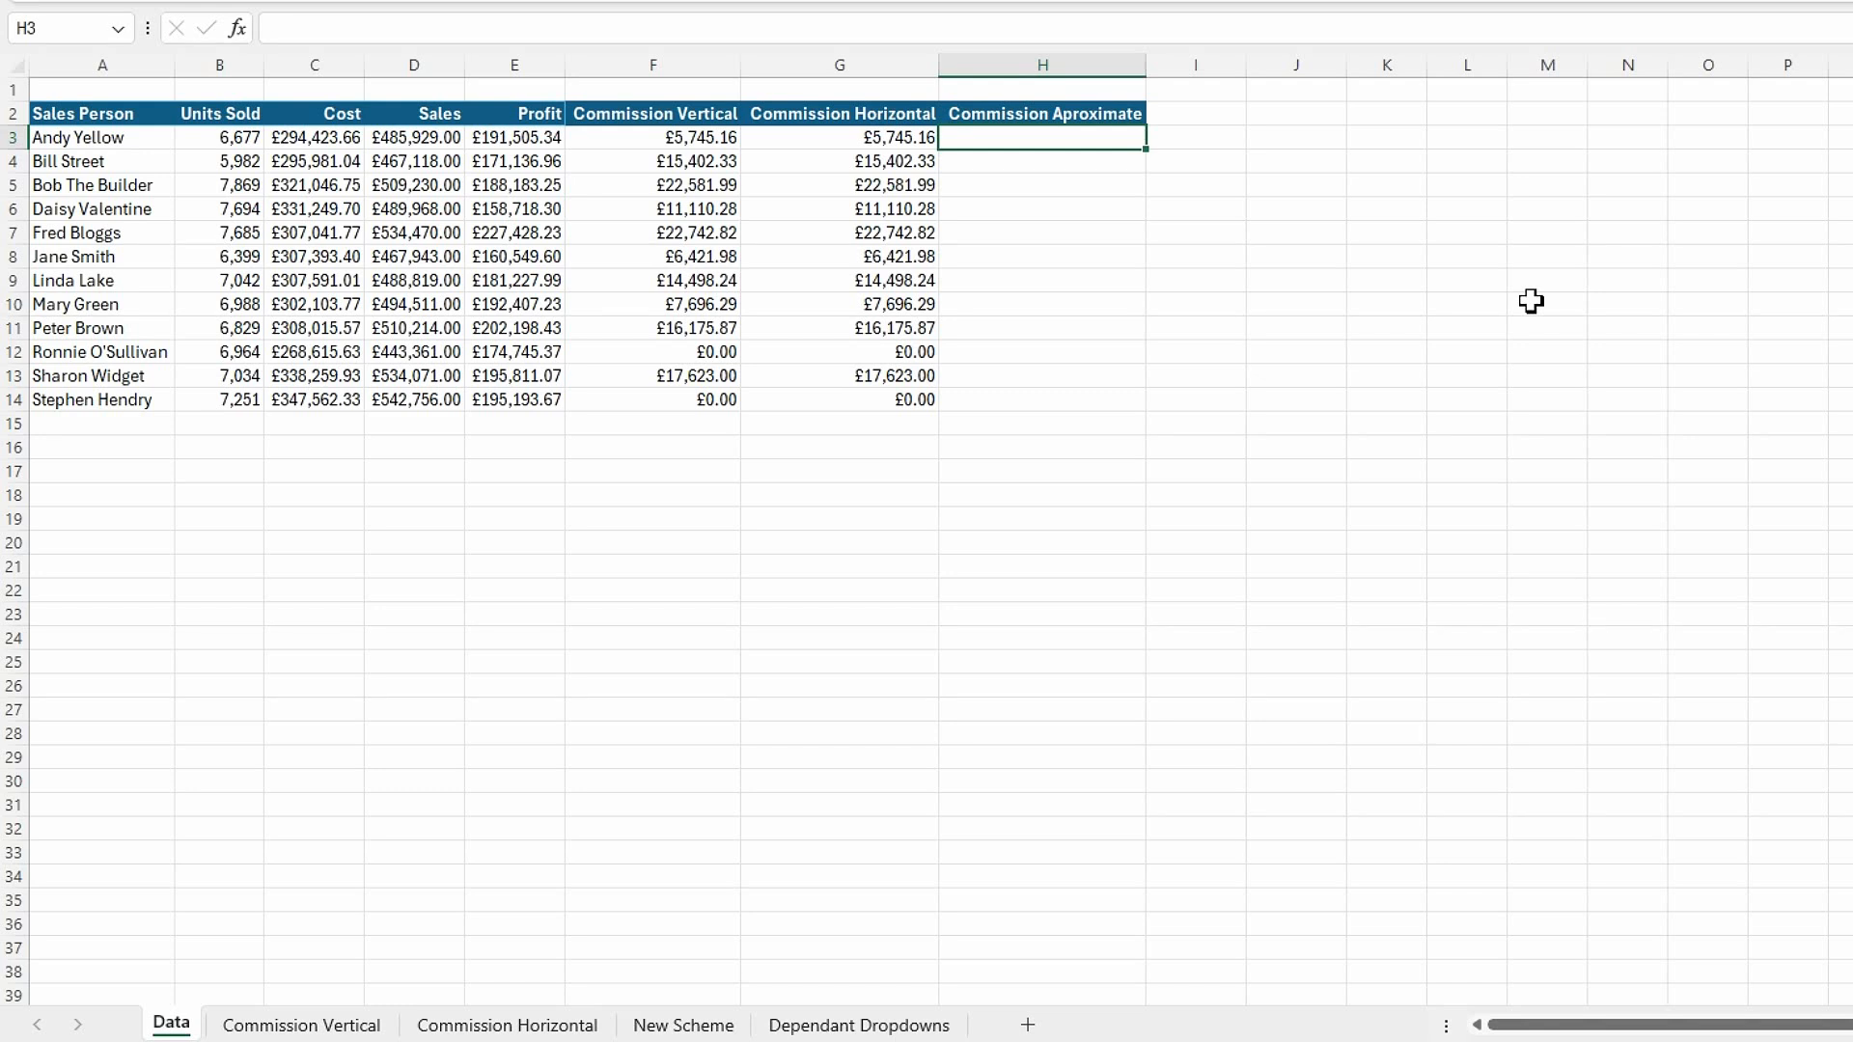
{"action": "type", "text": "=xl"}
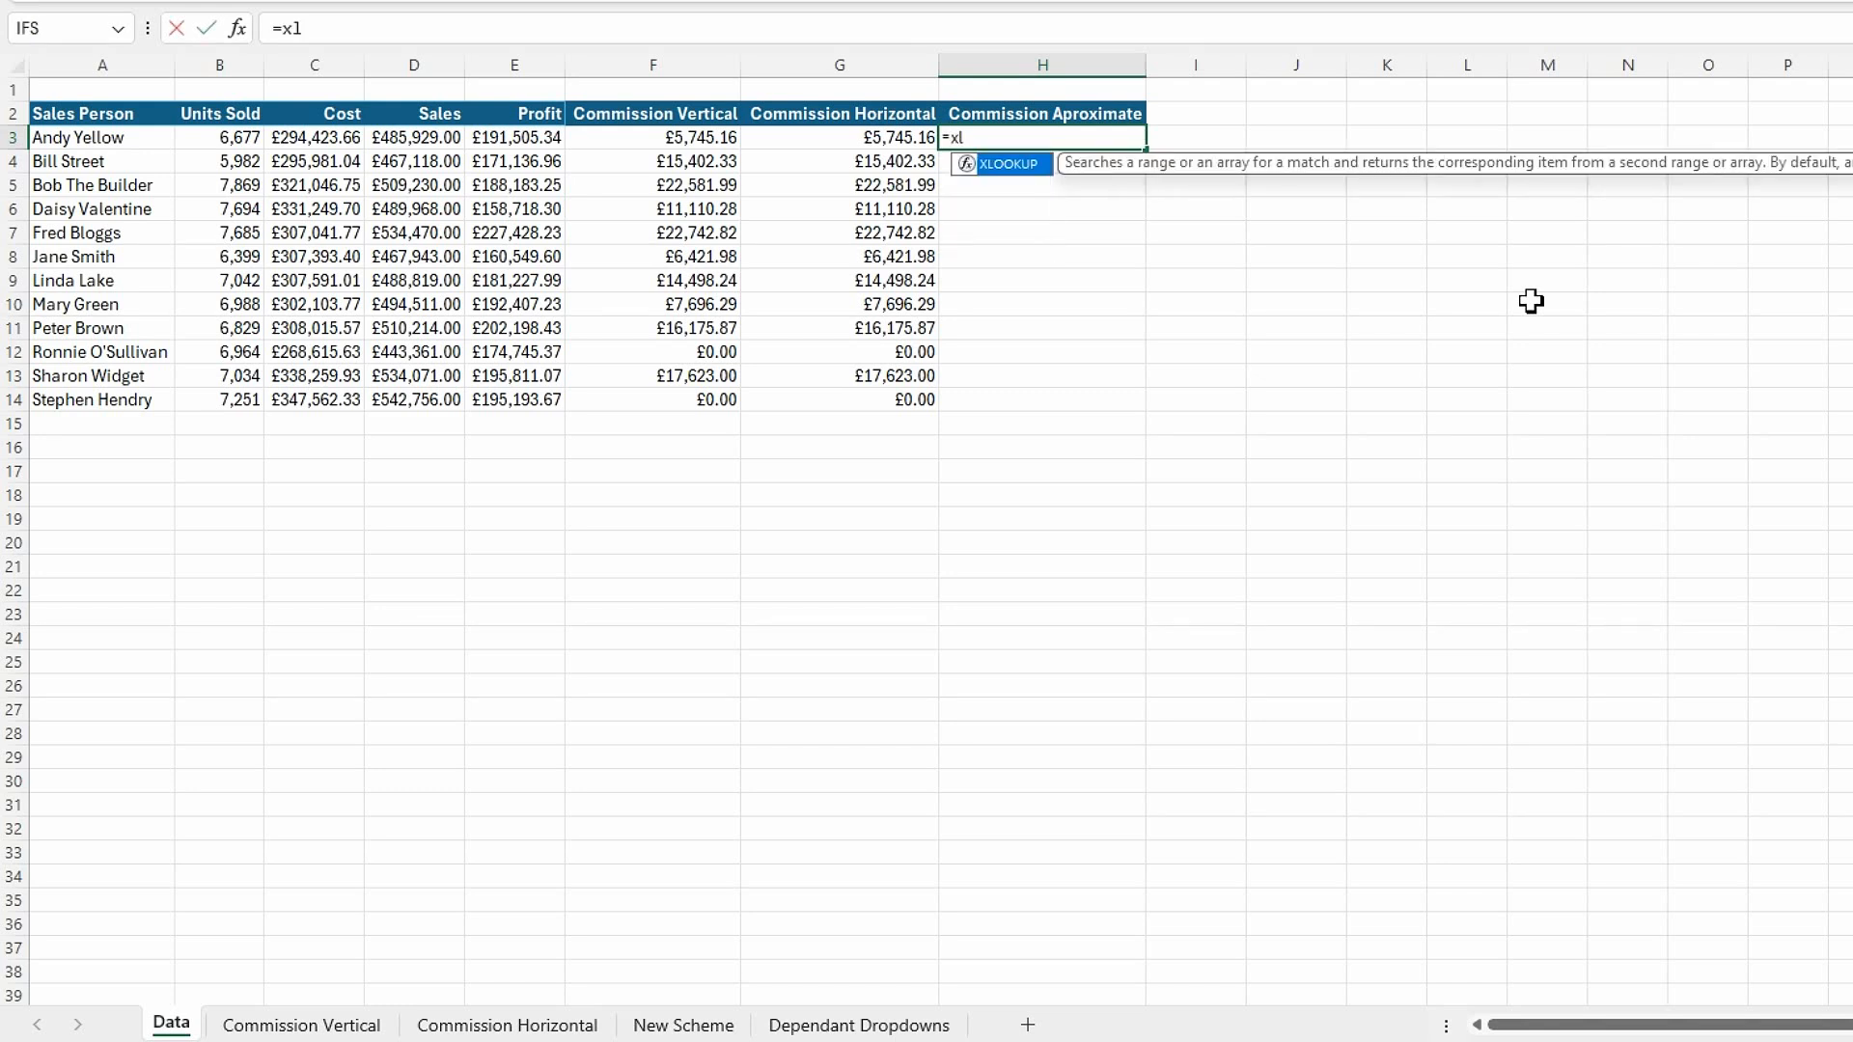
{"action": "type", "text": "o"}
{"action": "key", "text": "Tab"}
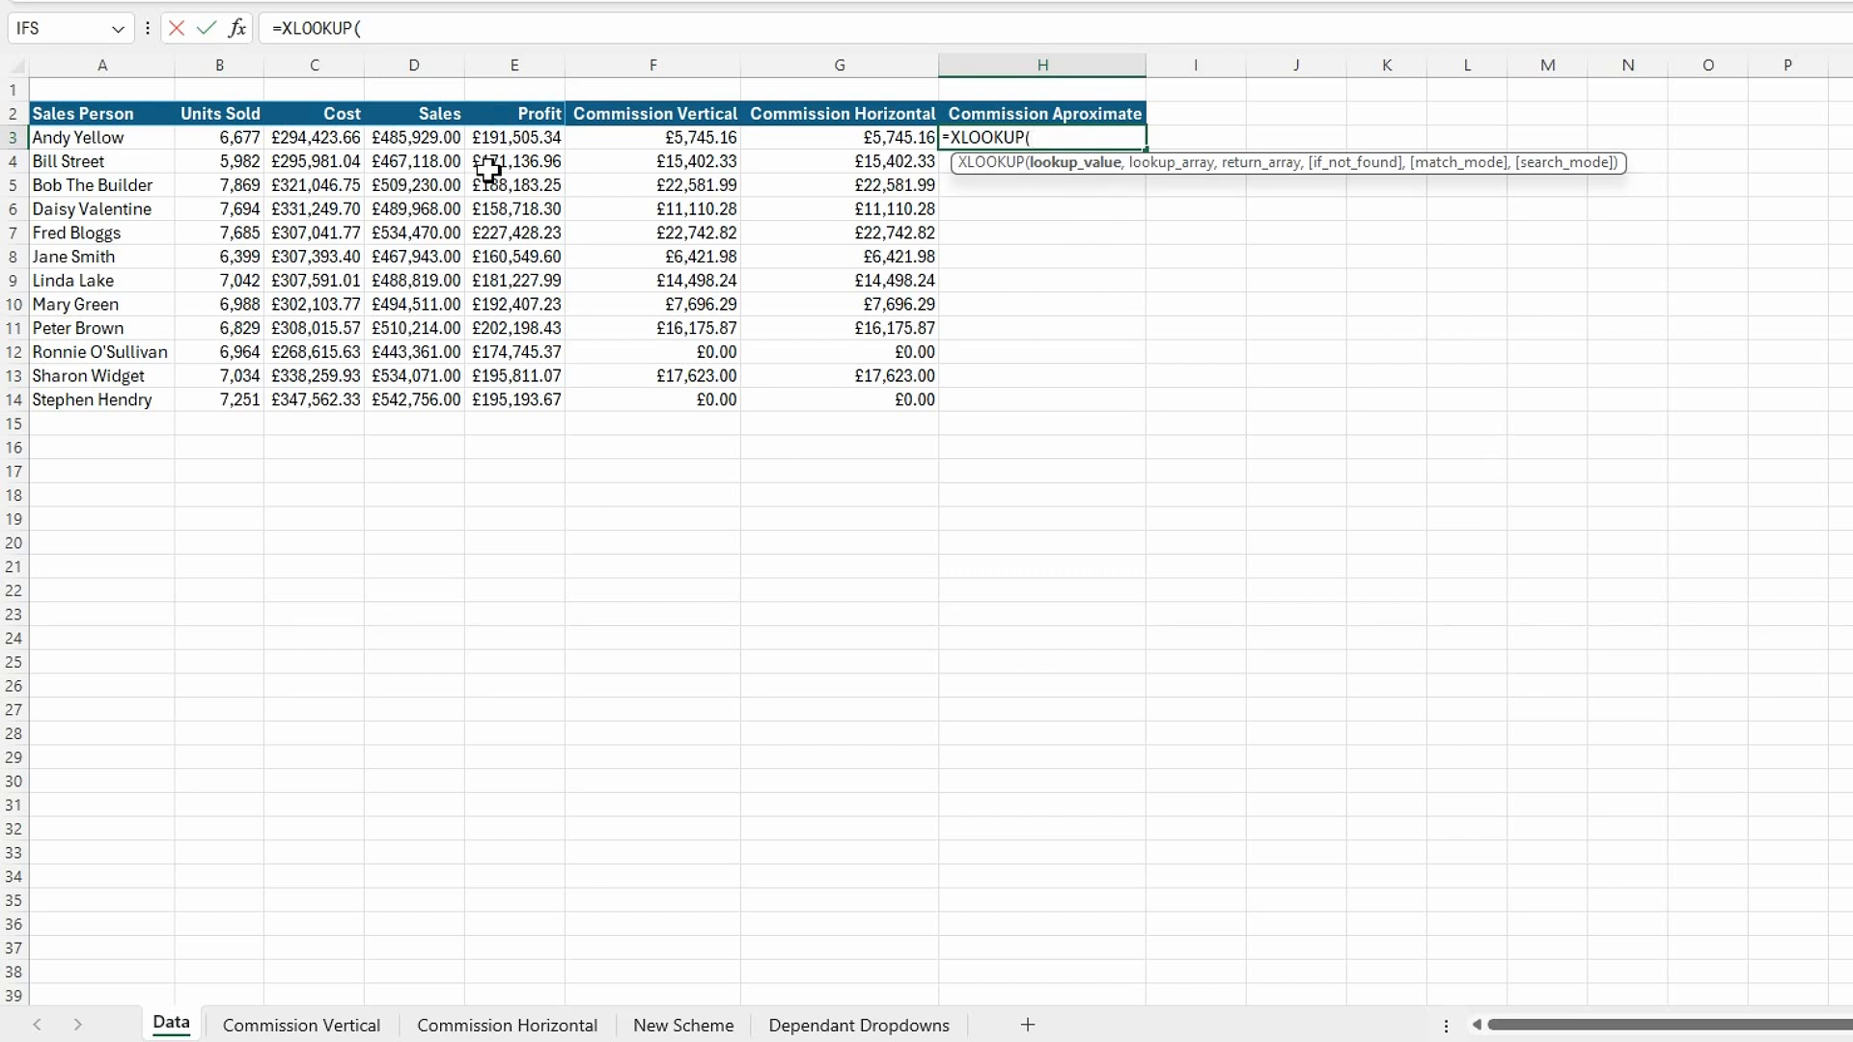
{"action": "left_click", "coordinate": [514, 138]}
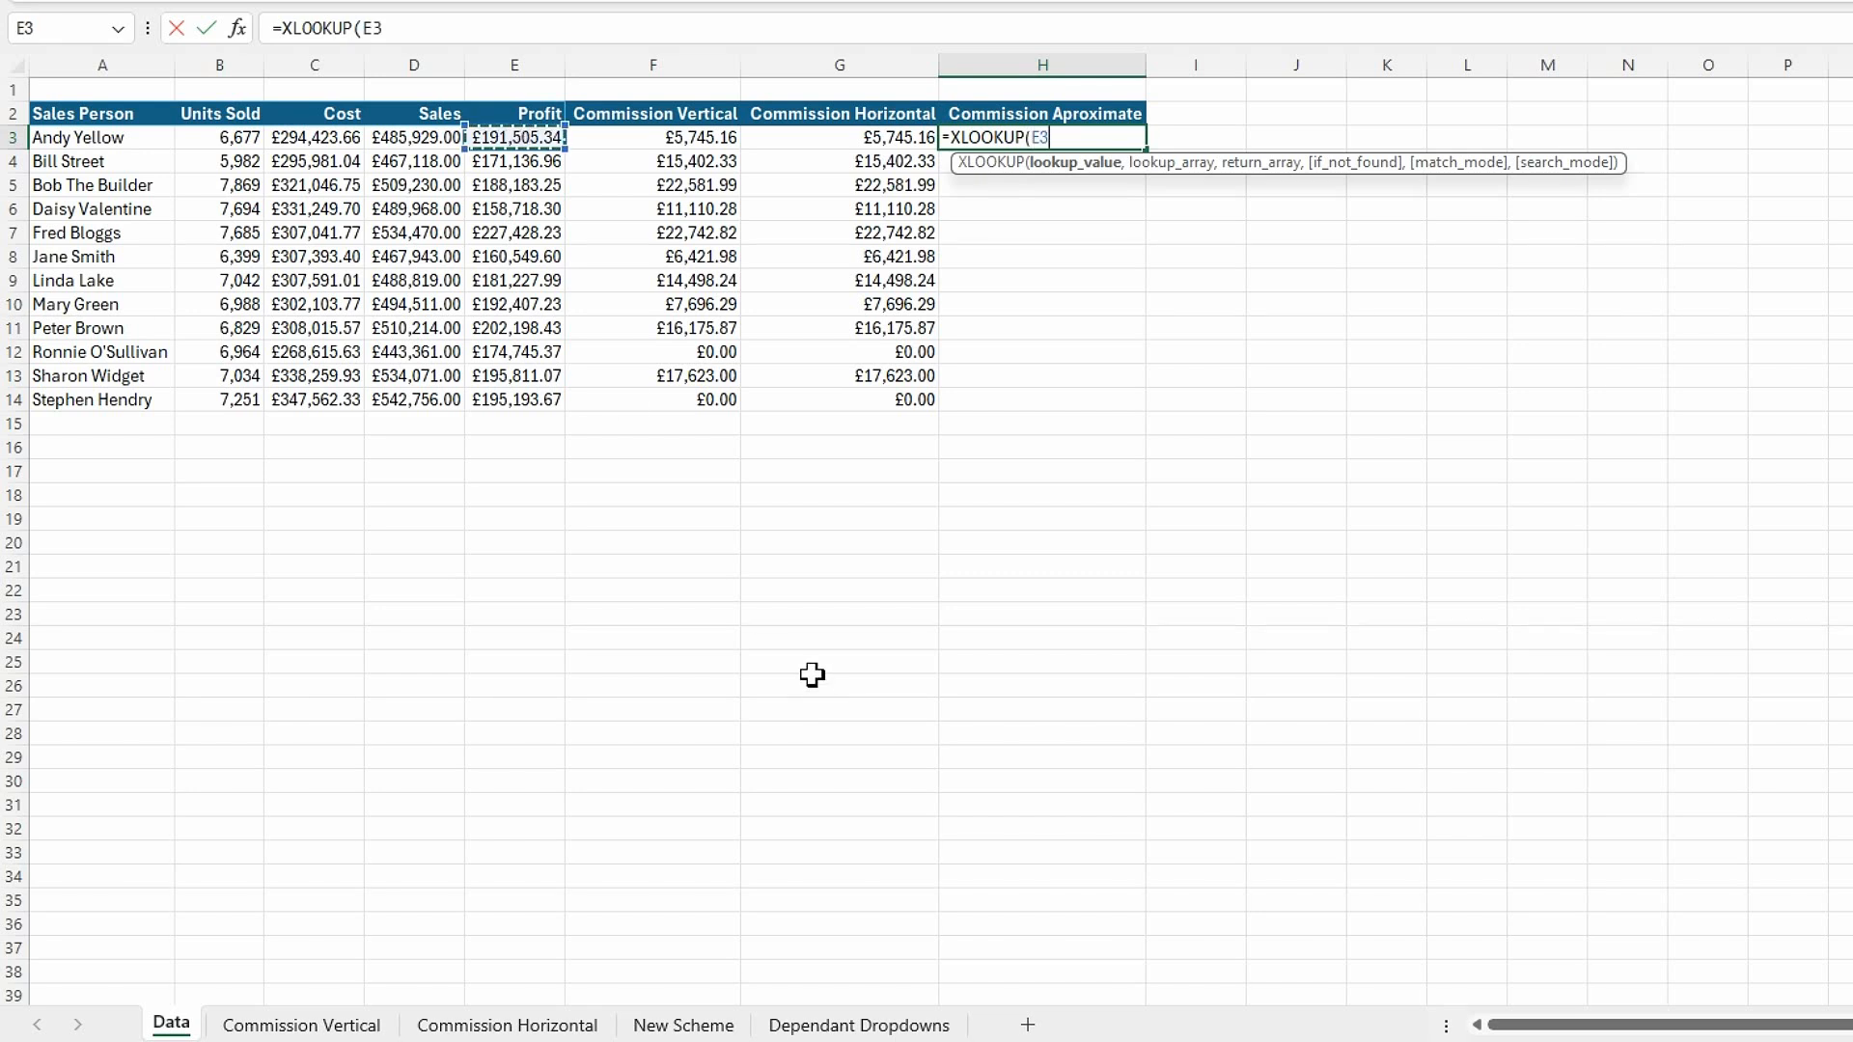
{"action": "type", "text": ","}
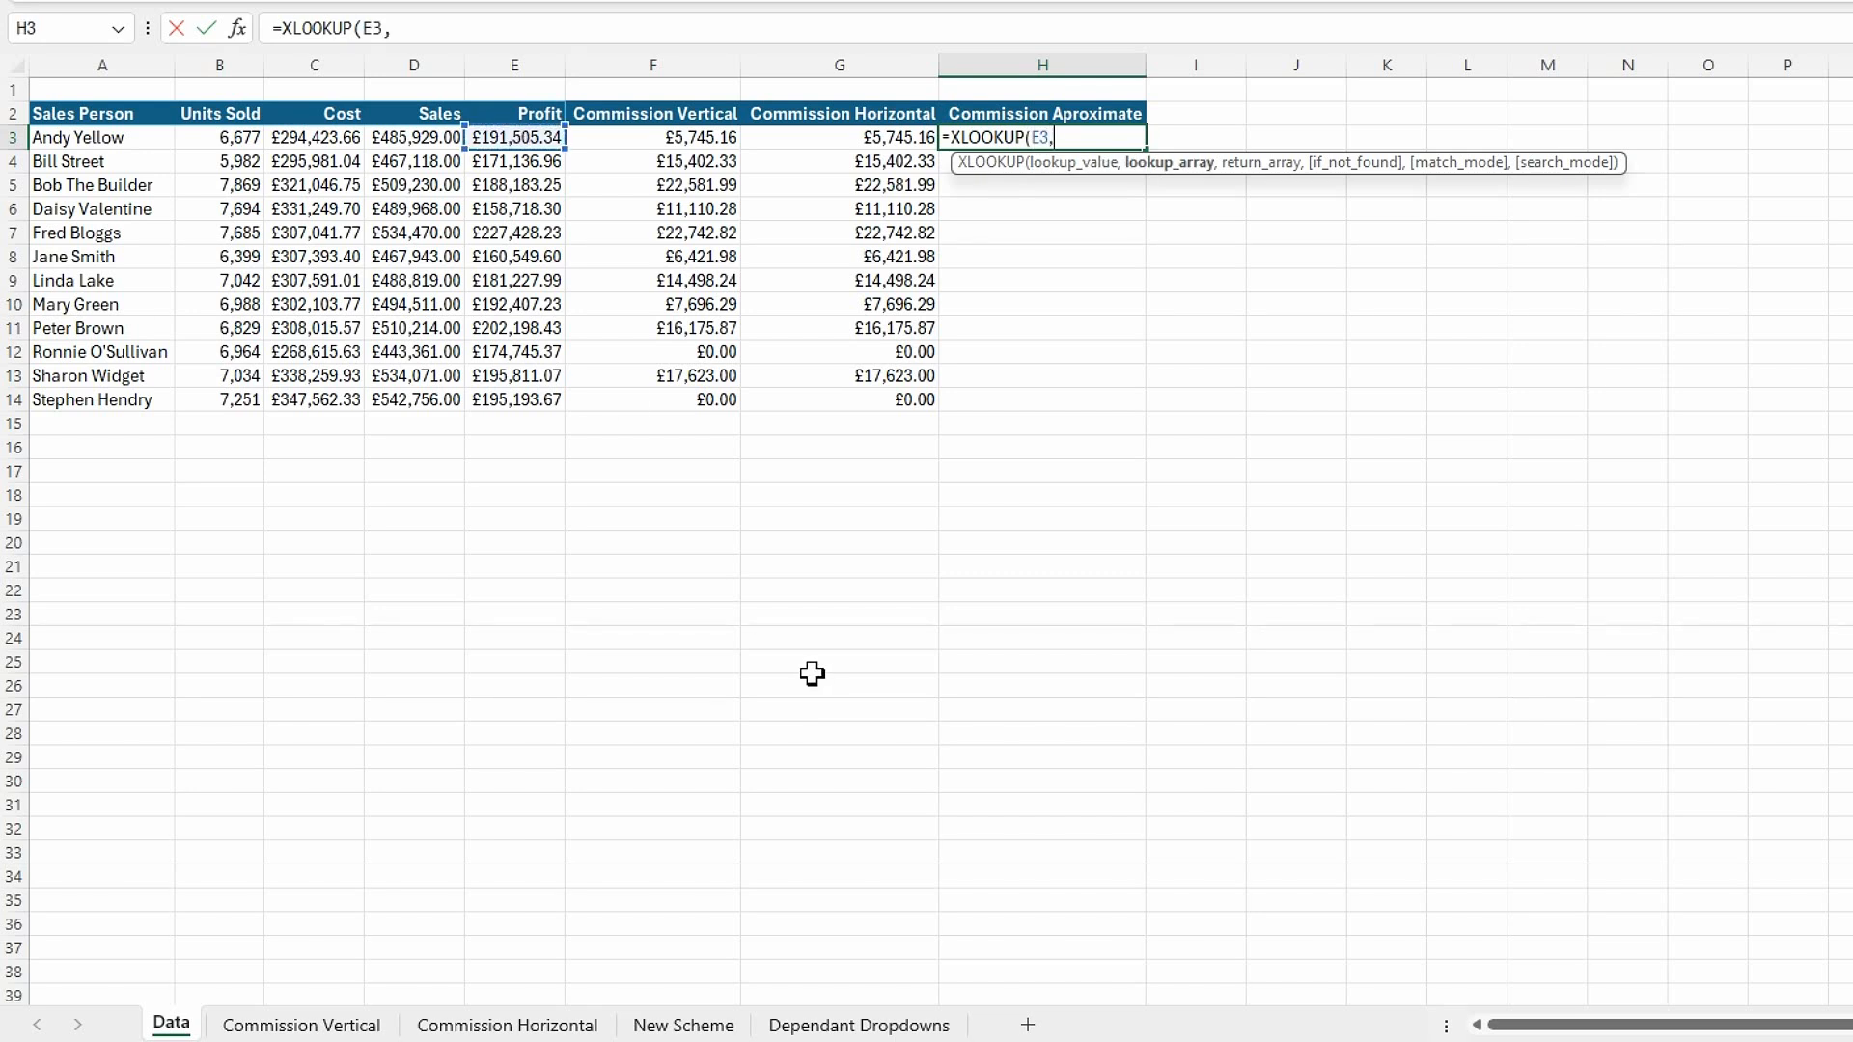
{"action": "left_click", "coordinate": [683, 1025]}
{"action": "left_click_drag", "start_coordinate": [79, 191], "coordinate": [106, 352]}
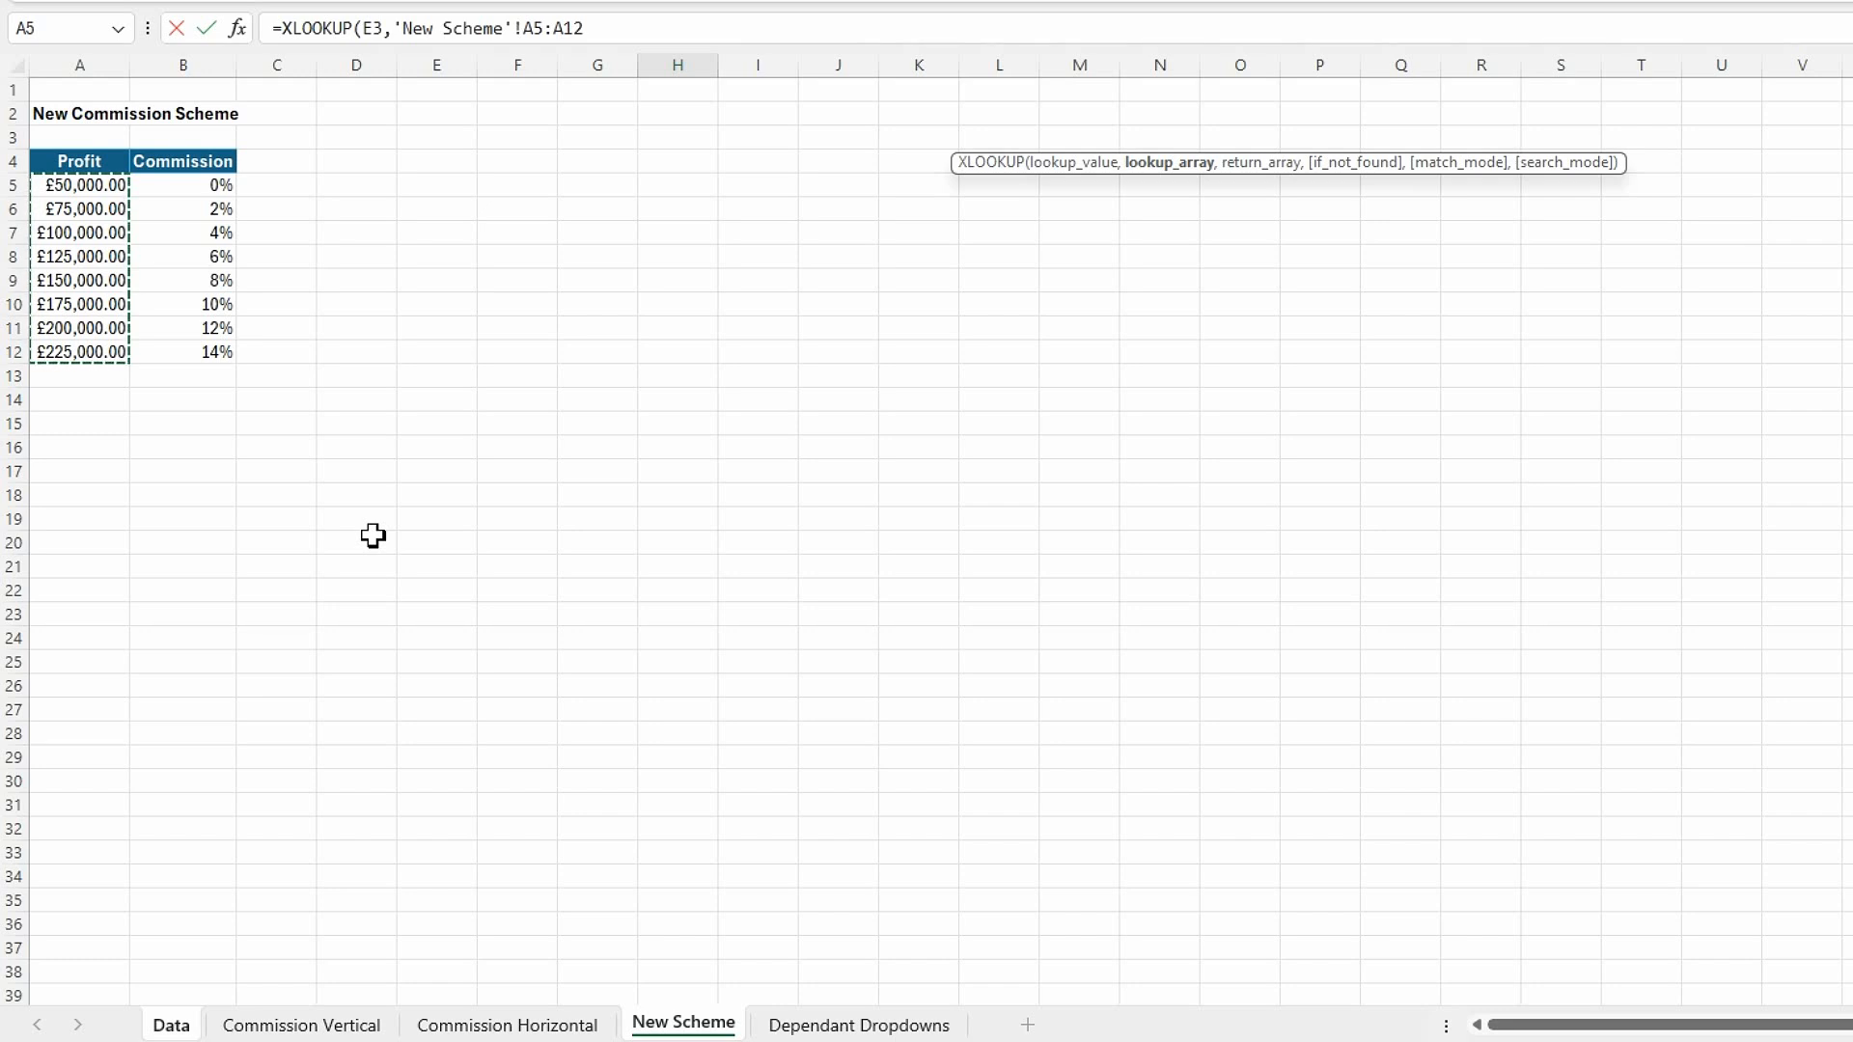
{"action": "key", "text": "F4"}
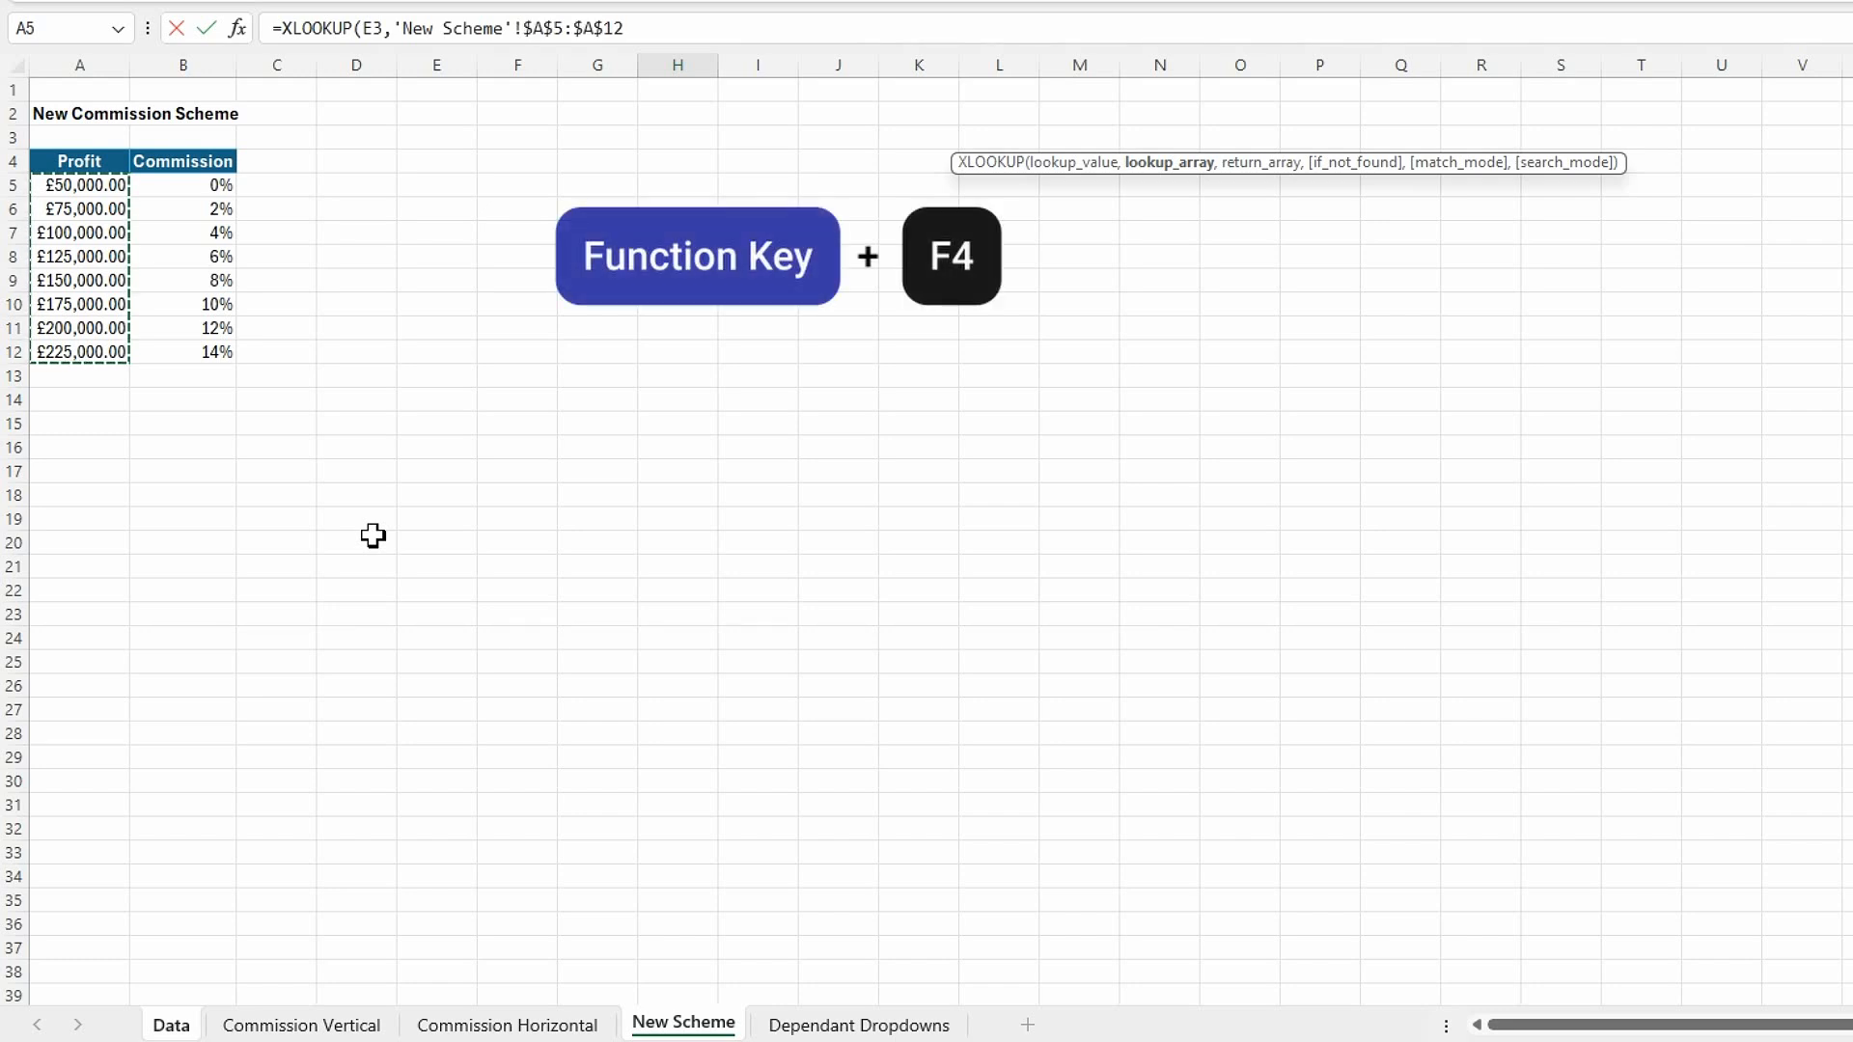
{"action": "type", "text": ","}
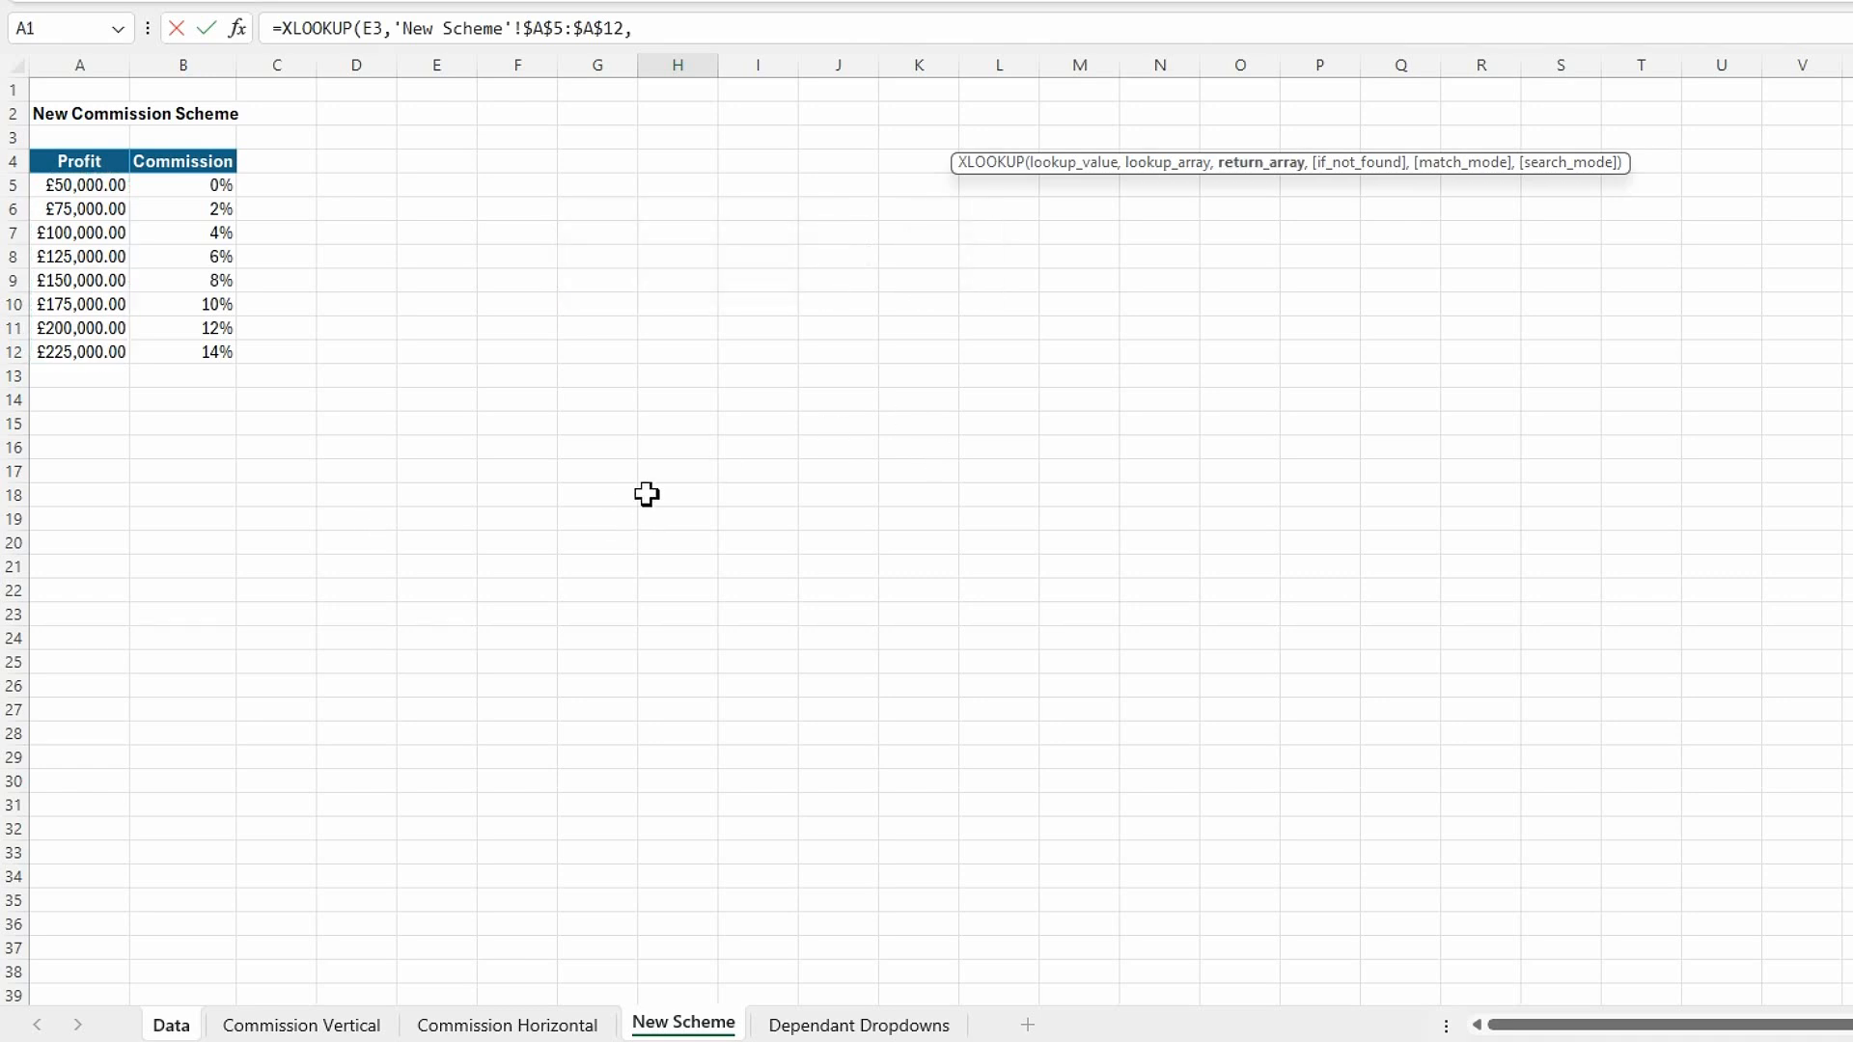
- Add the absolute return array $B$5:$B$12 from the New Scheme sheet and leave the if_not_found argument empty
{"action": "left_click_drag", "start_coordinate": [199, 186], "coordinate": [205, 353]}
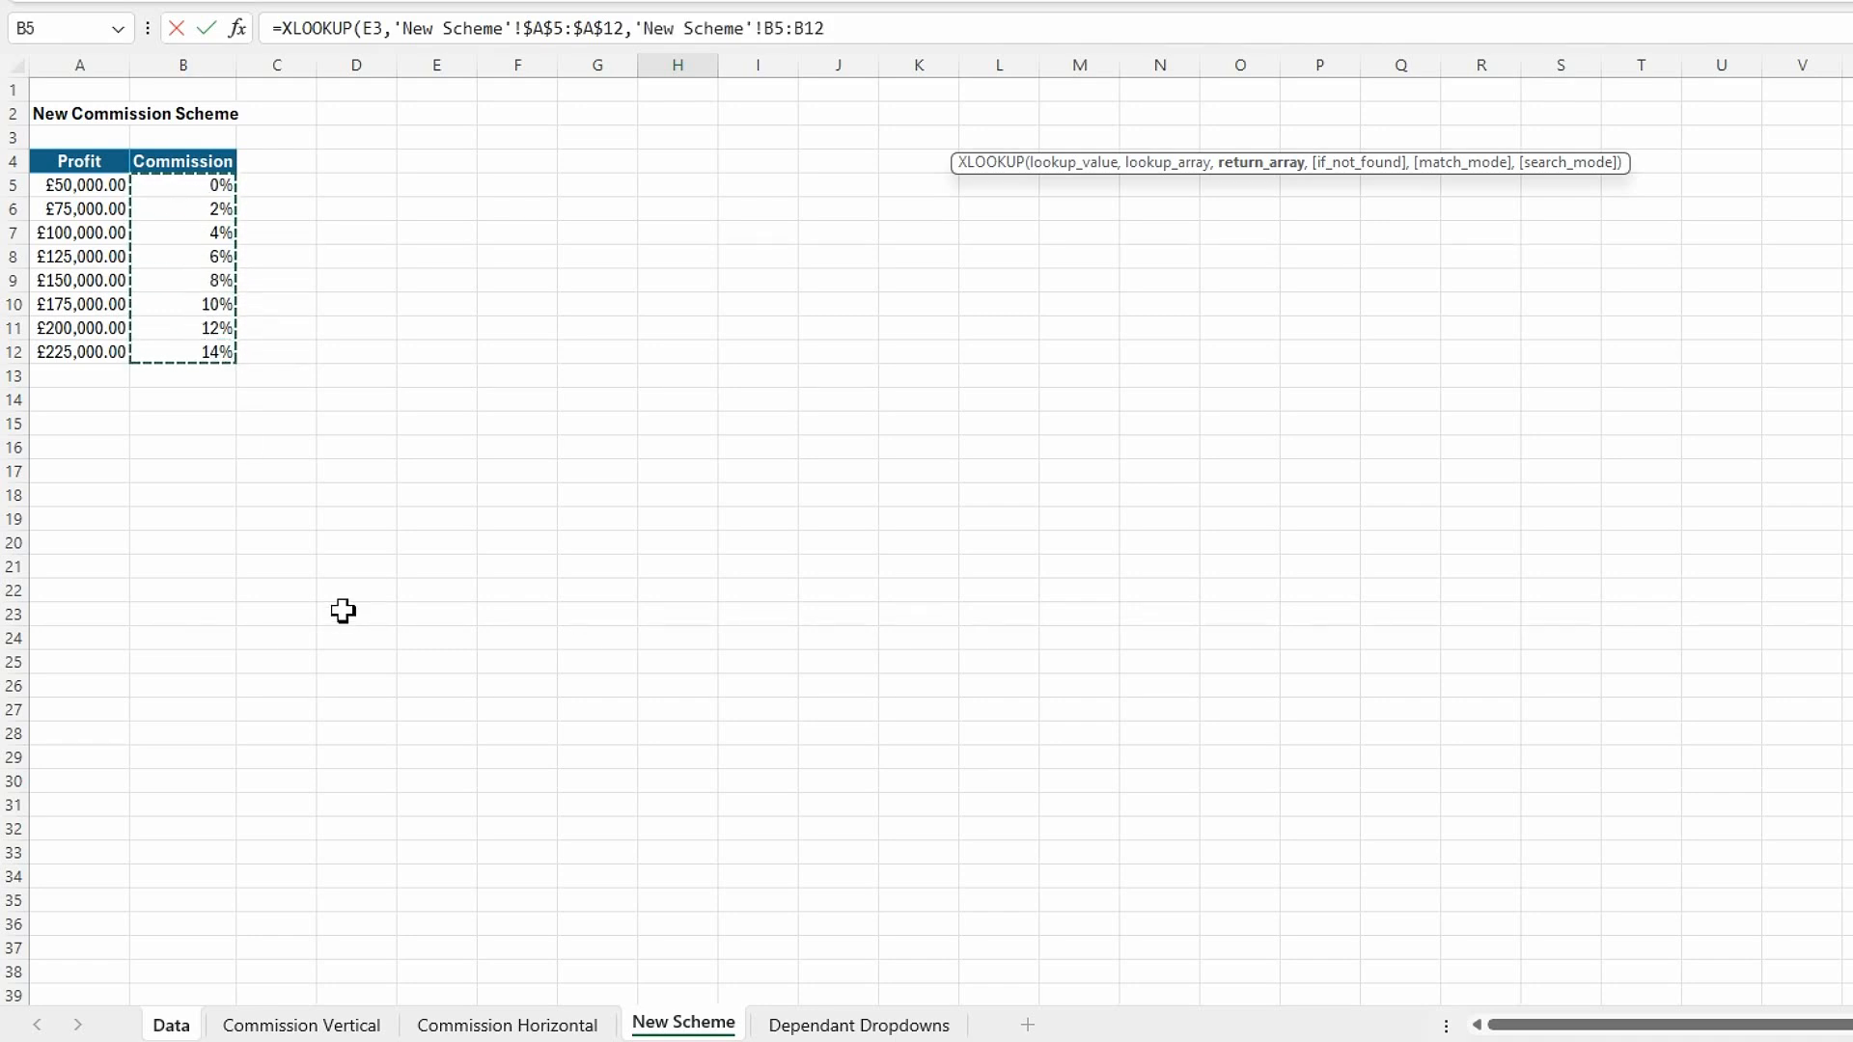
{"action": "key", "text": "F4"}
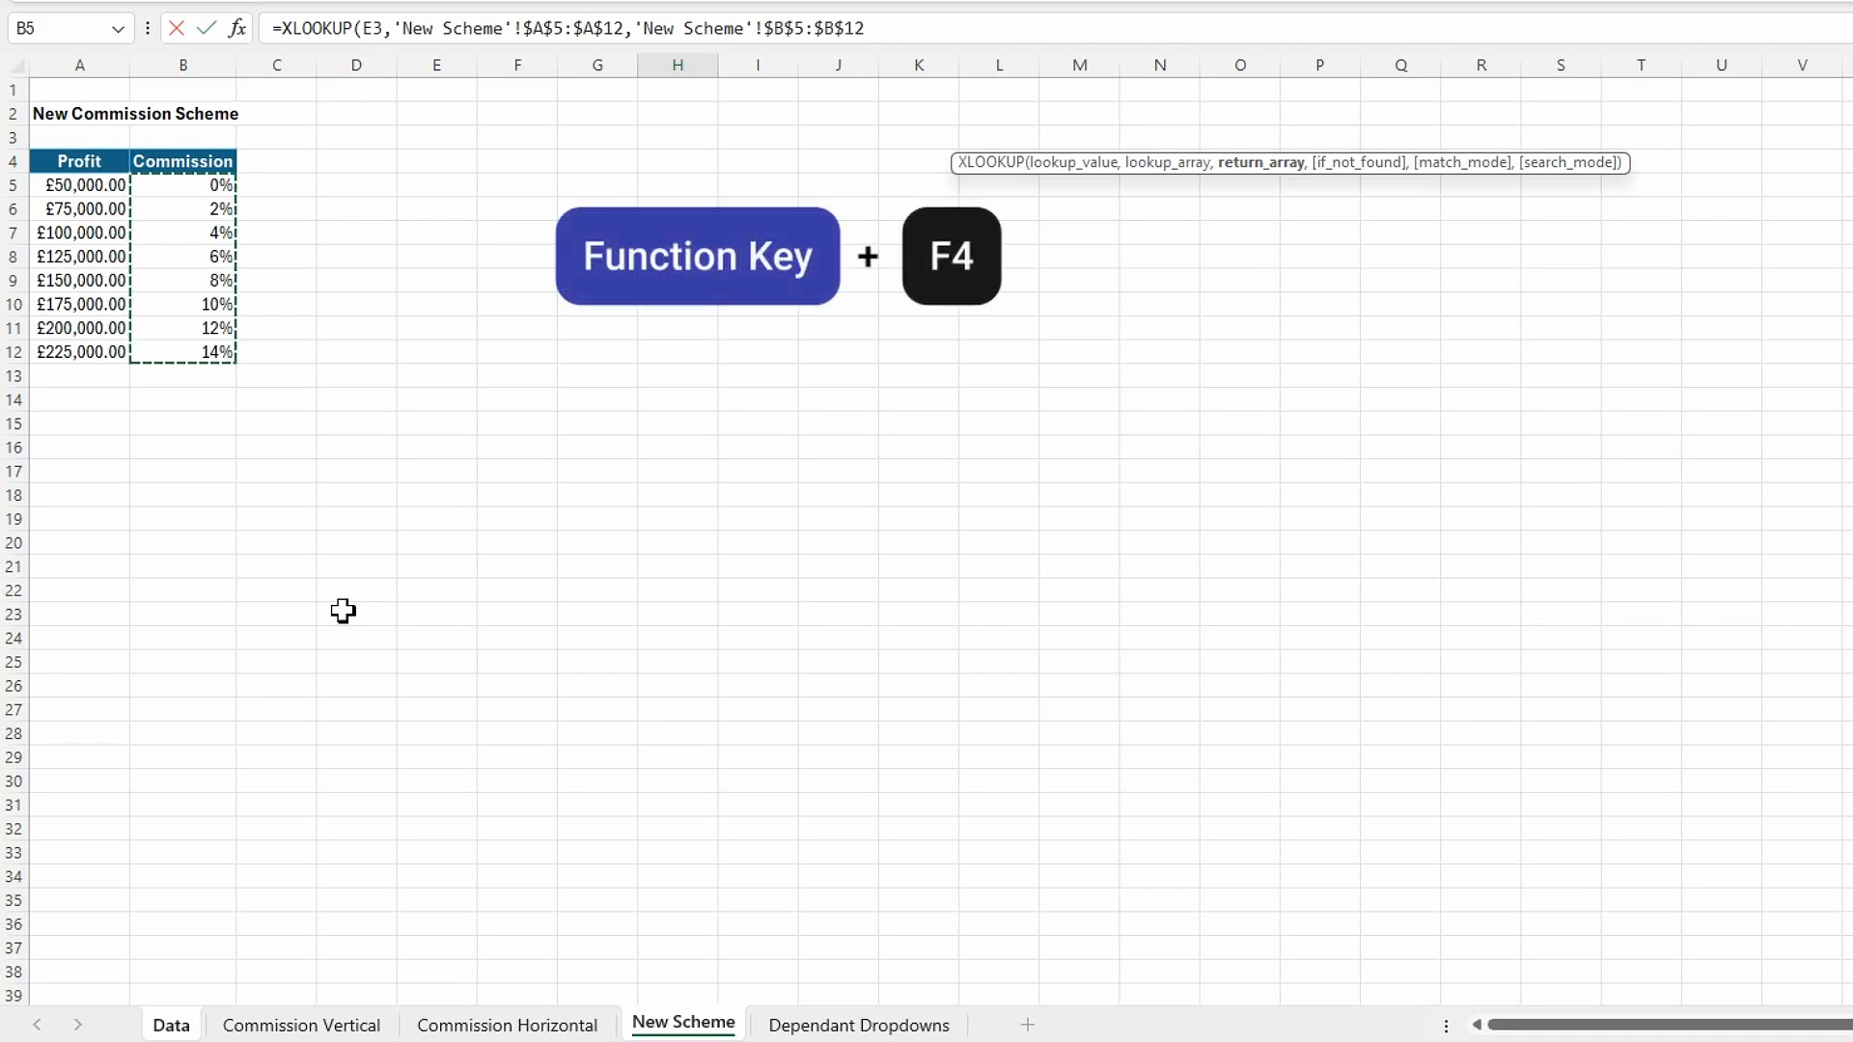
{"action": "type", "text": ","}
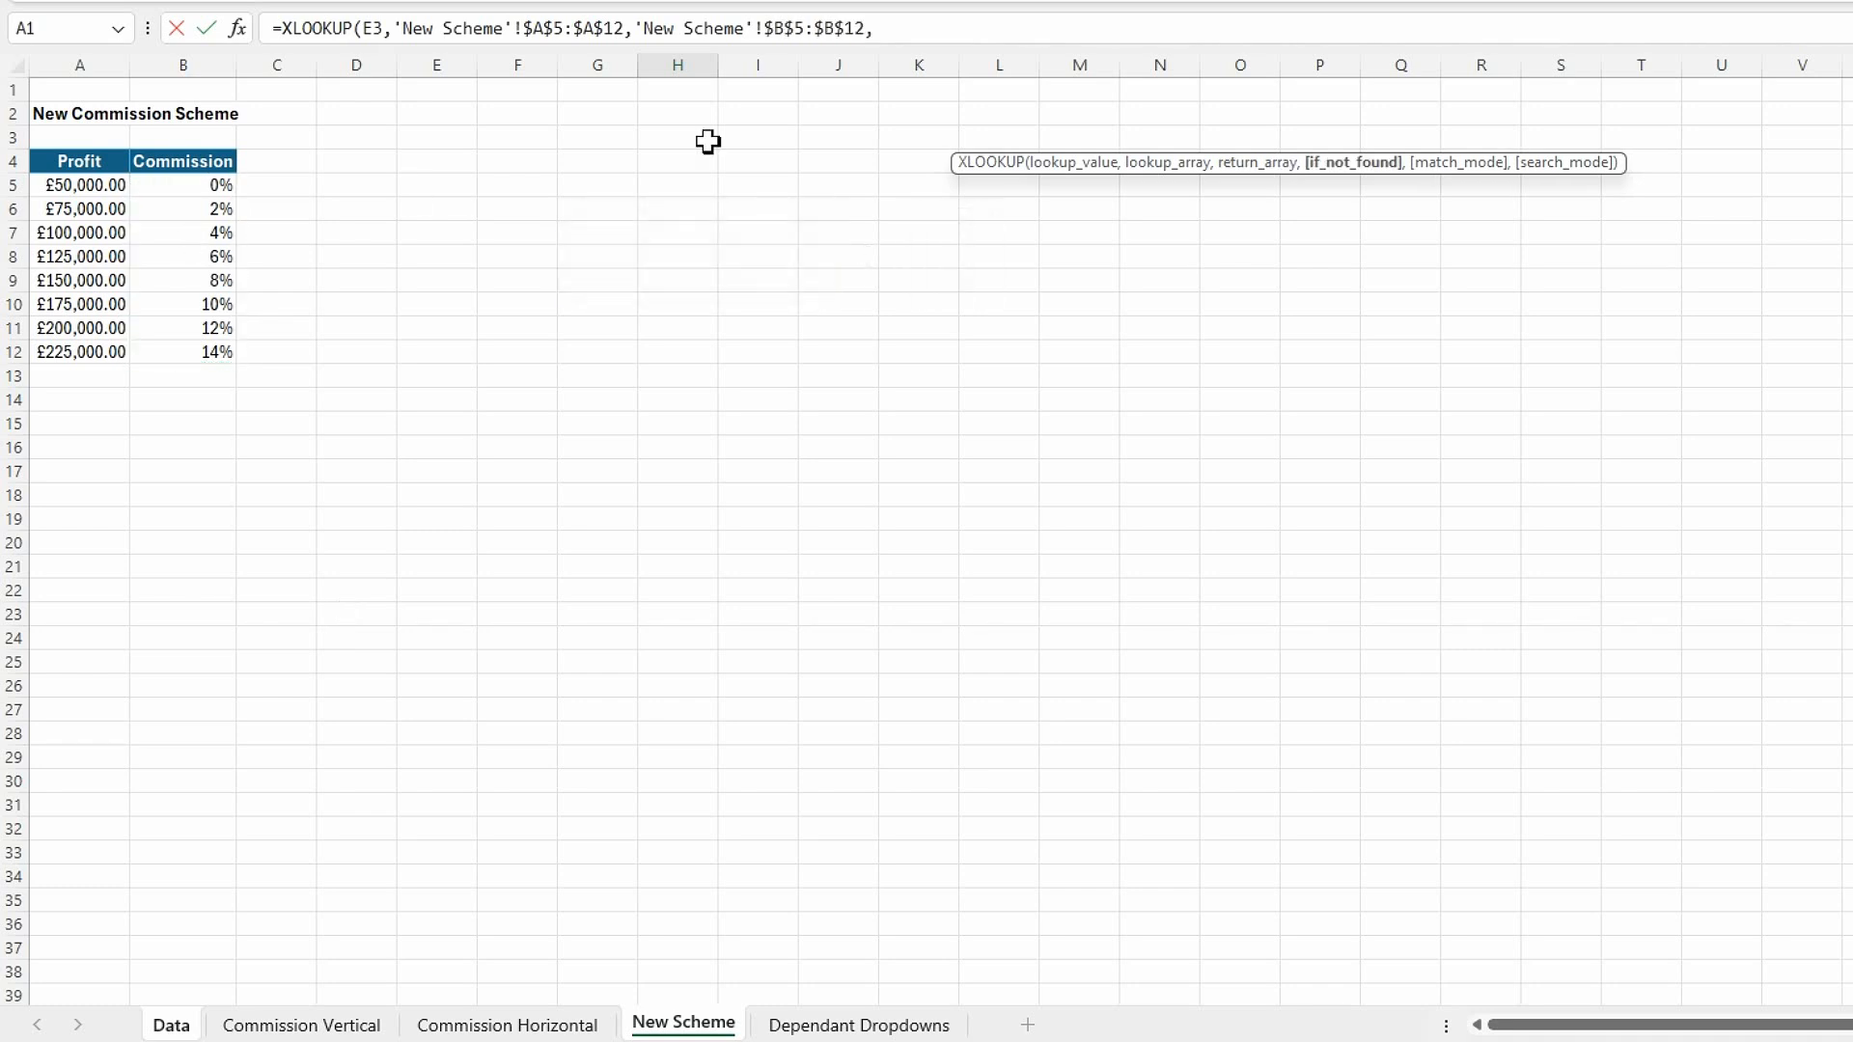
{"action": "left_click_drag", "start_coordinate": [1071, 175], "coordinate": [715, 169]}
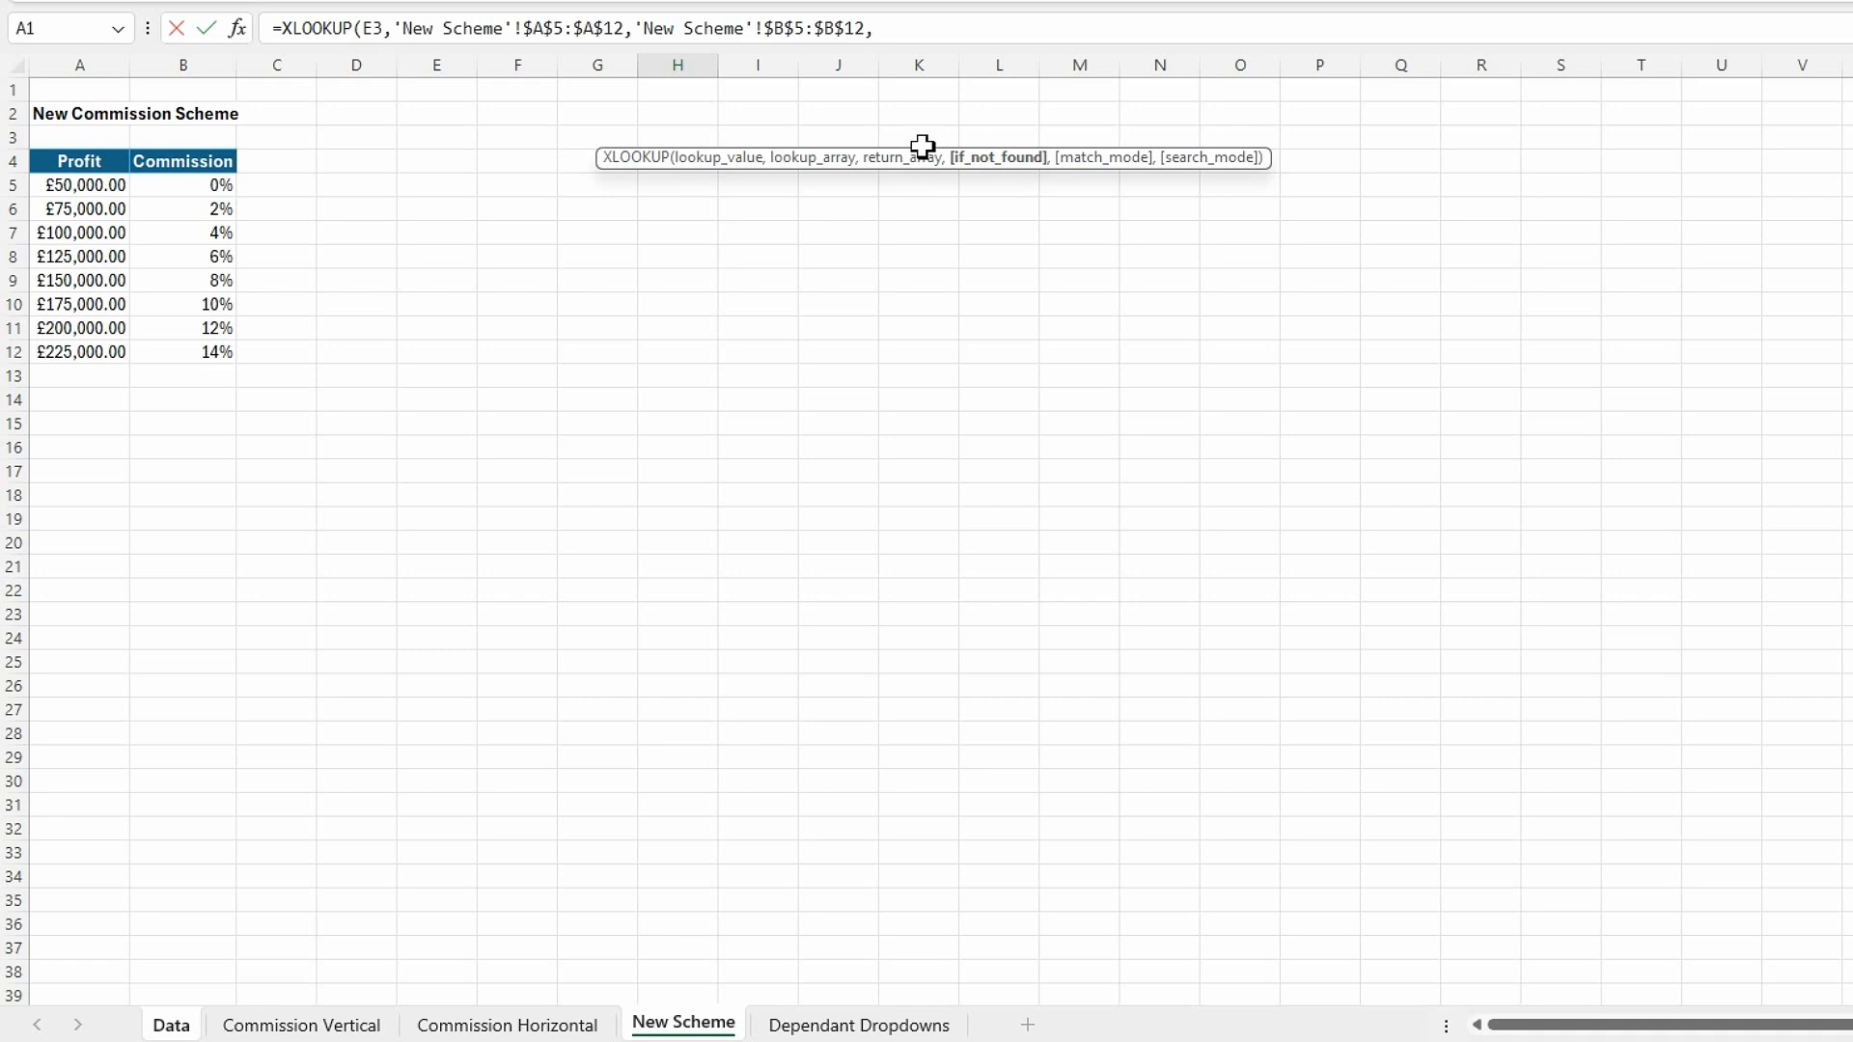
{"action": "type", "text": ","}
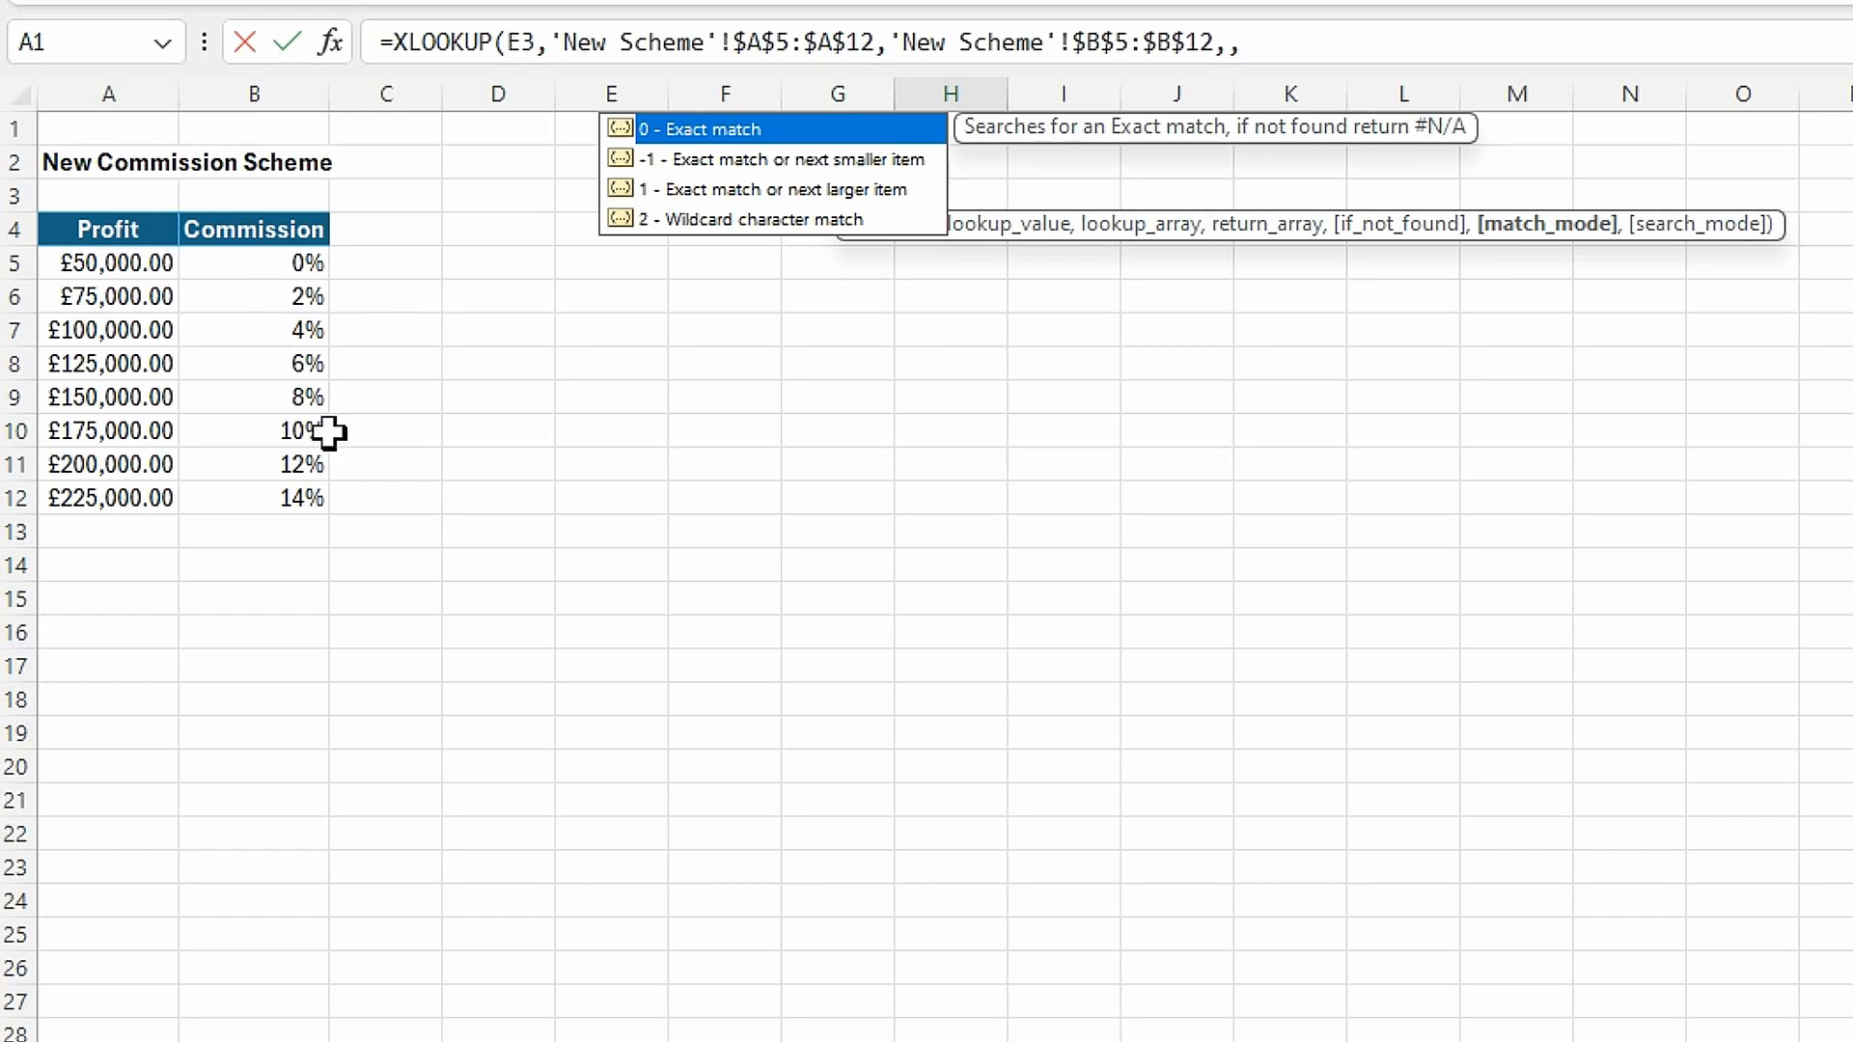
- Complete the XLOOKUP in H3 with match mode -1 (exact match or next smaller item) and fill it down to H14
{"action": "left_click", "coordinate": [799, 166]}
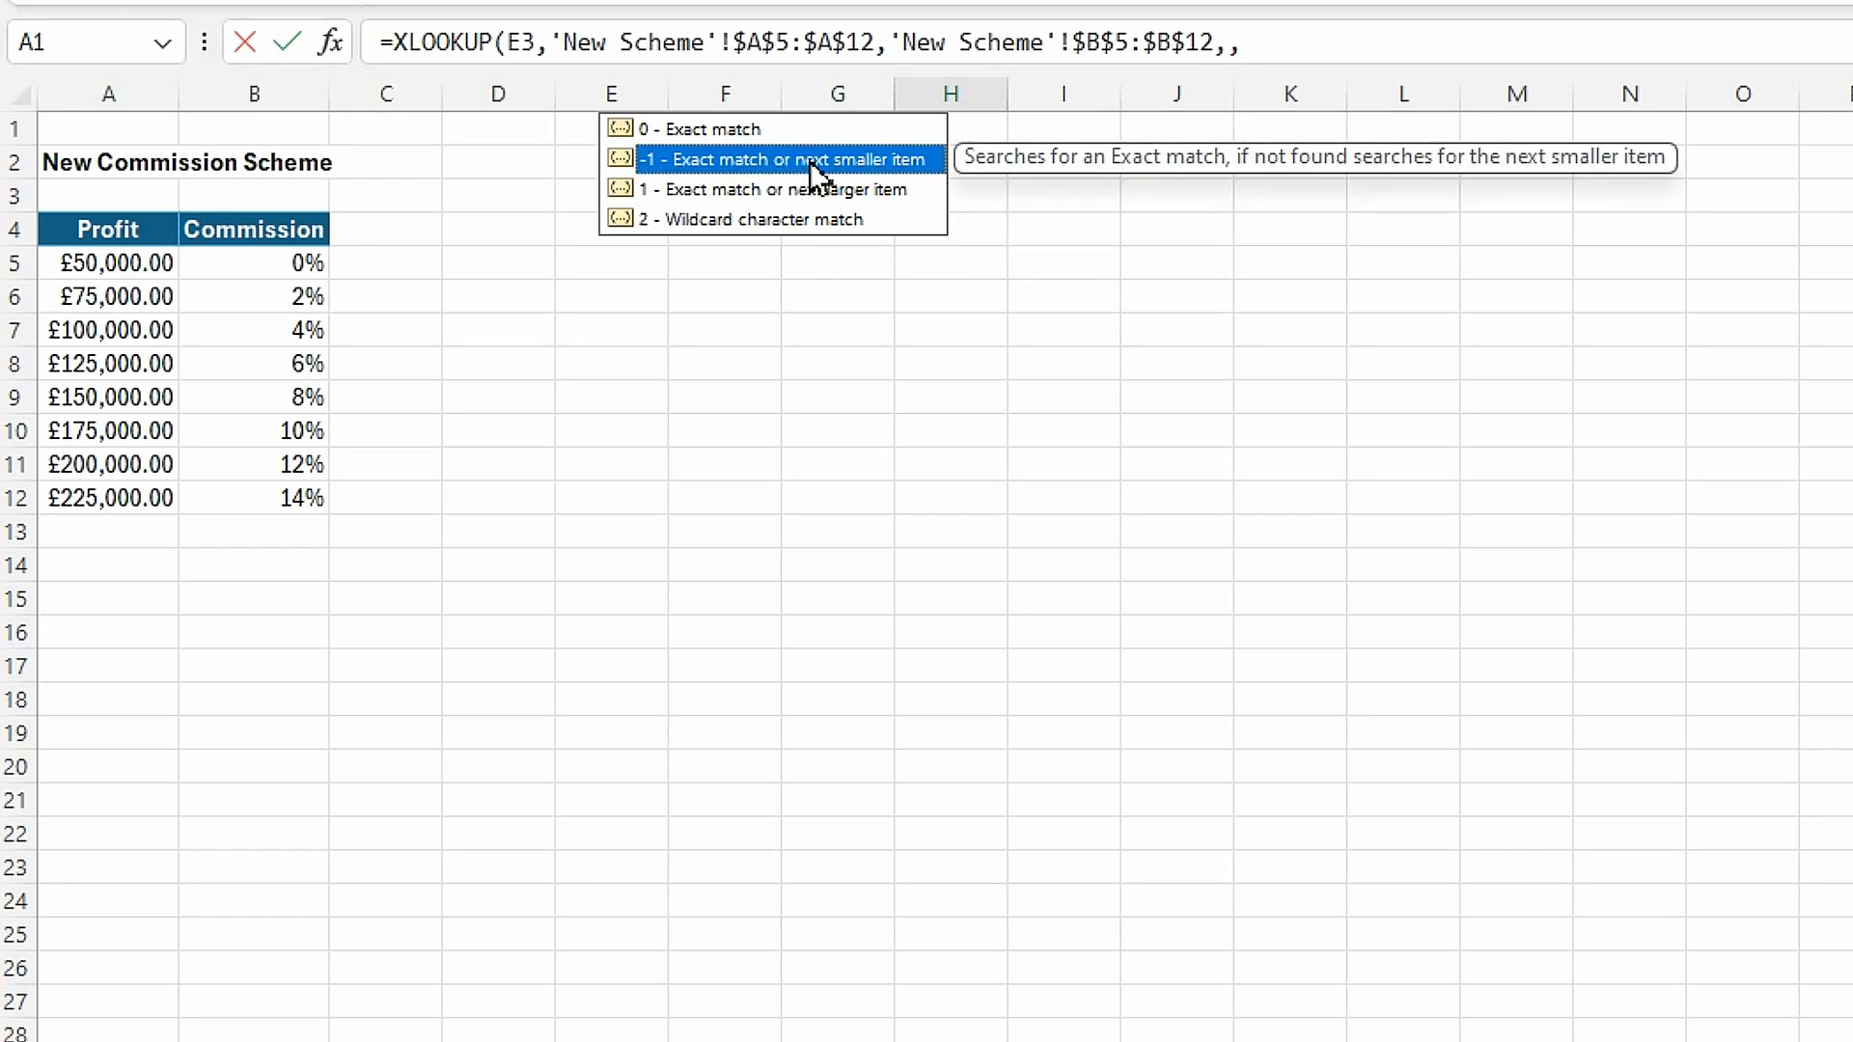
{"action": "double_click", "coordinate": [809, 160]}
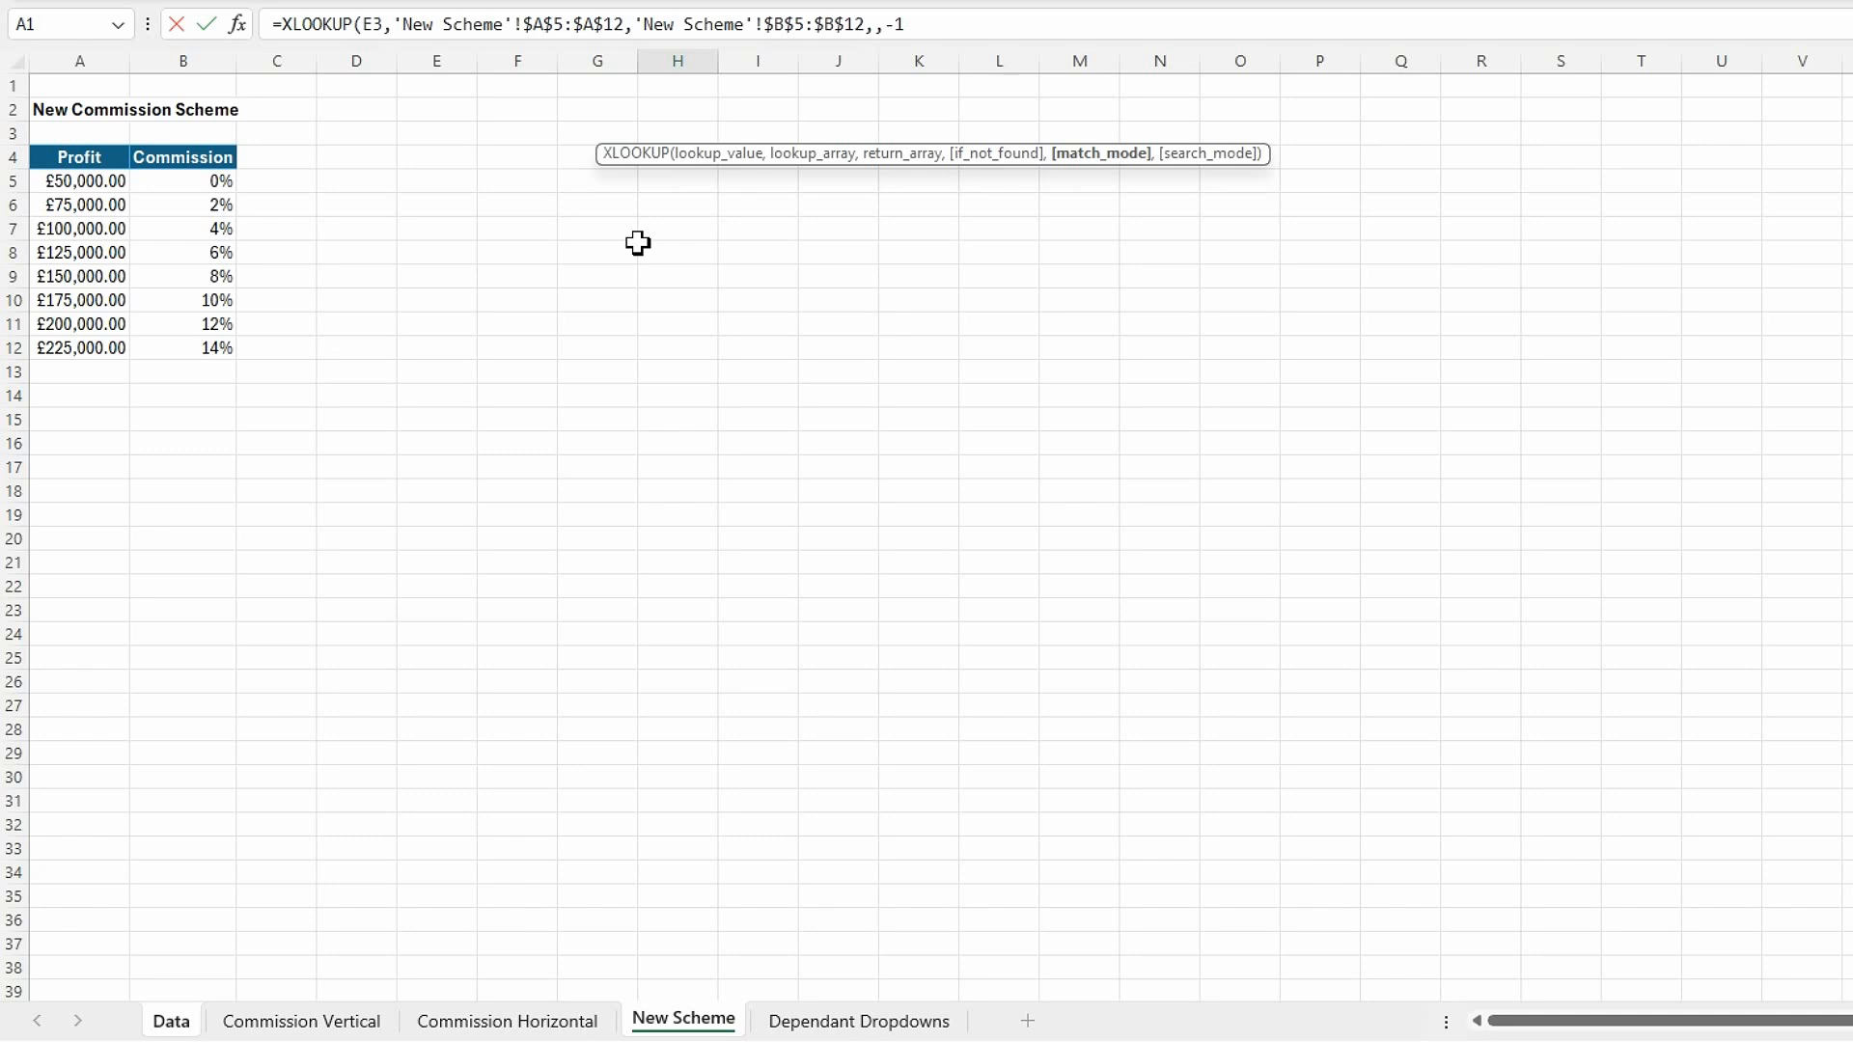
{"action": "type", "text": ")"}
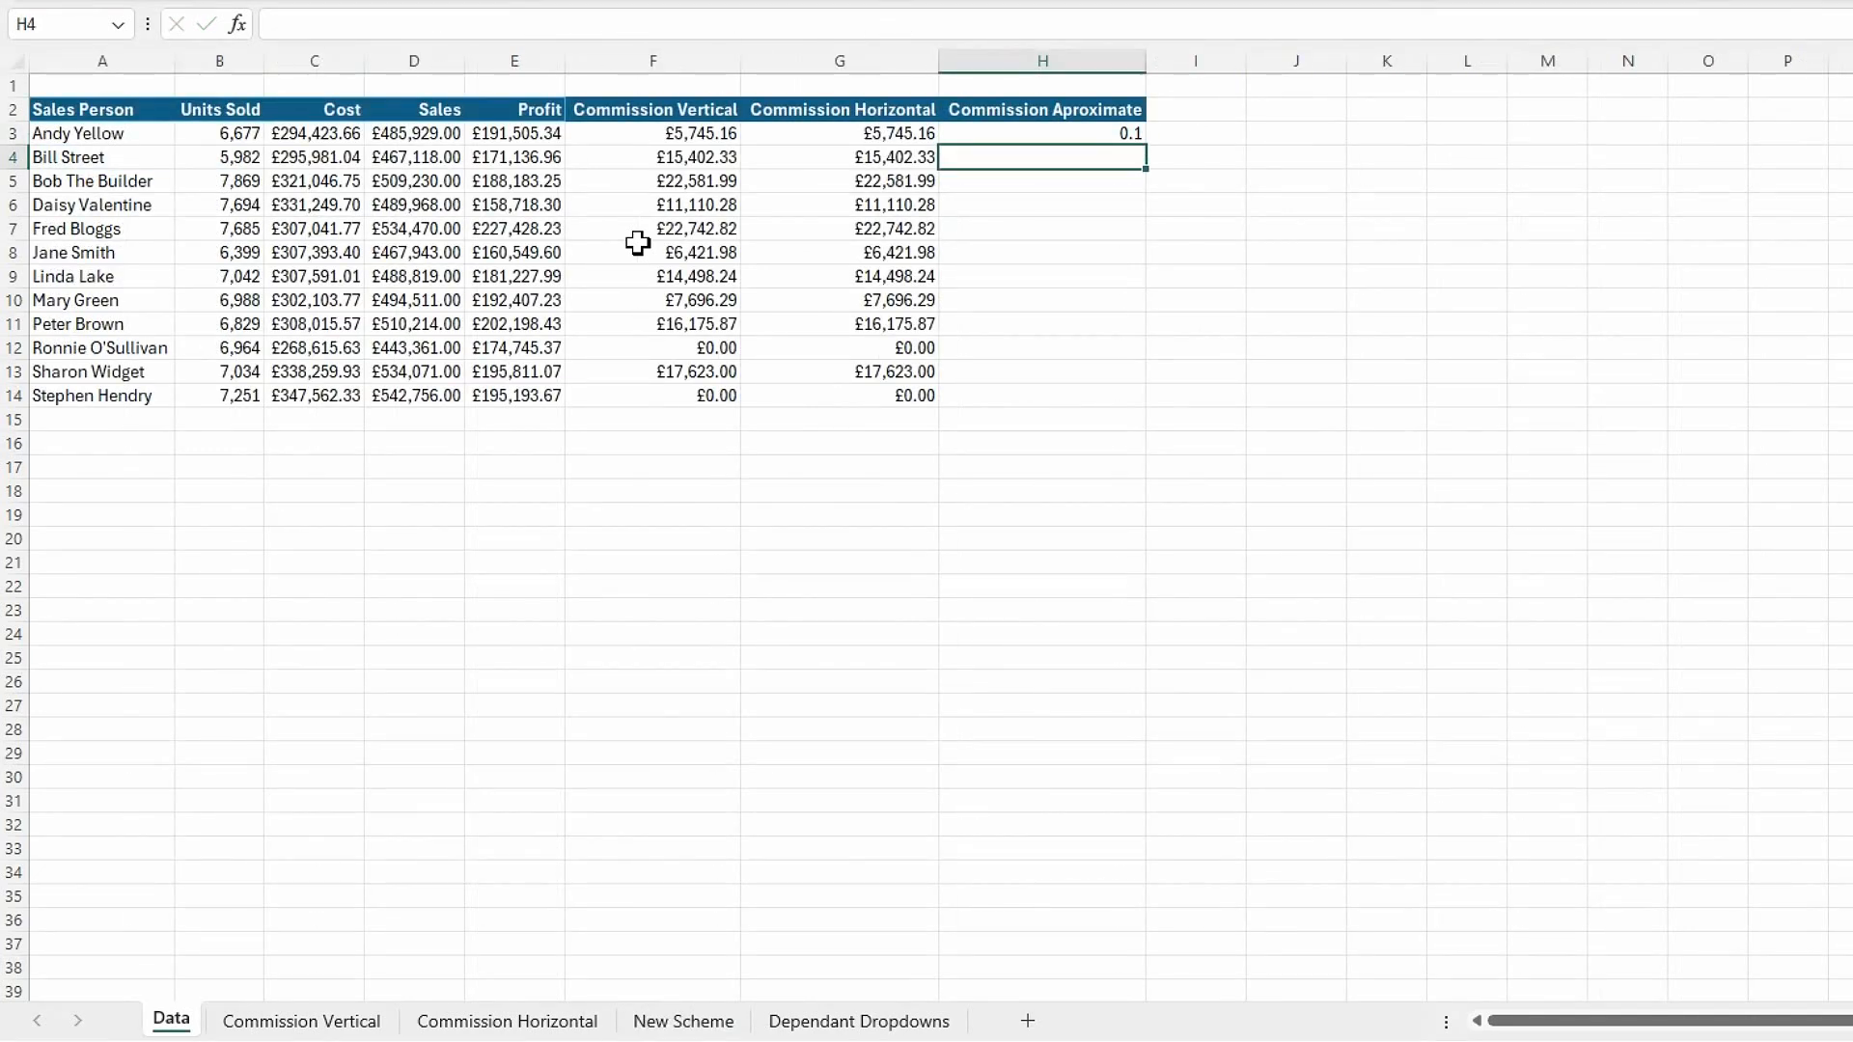
{"action": "left_click", "coordinate": [1097, 136]}
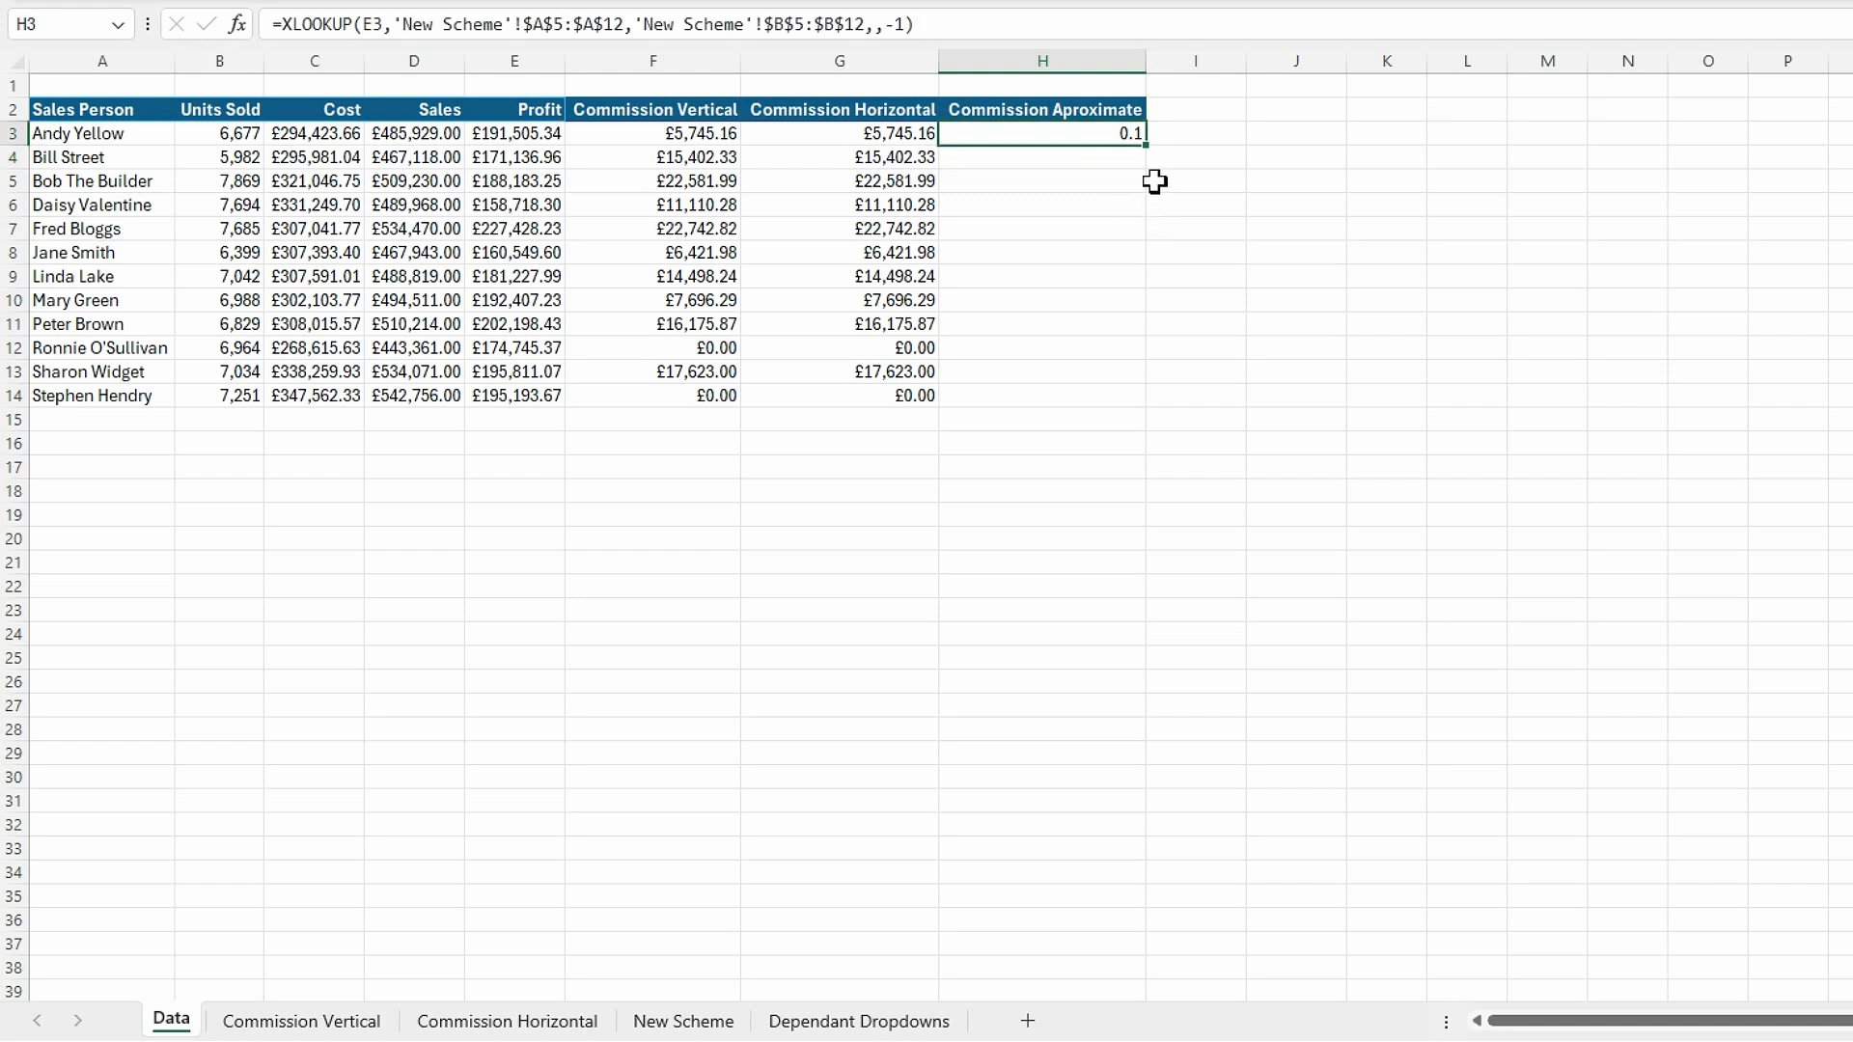
{"action": "double_click", "coordinate": [1145, 145]}
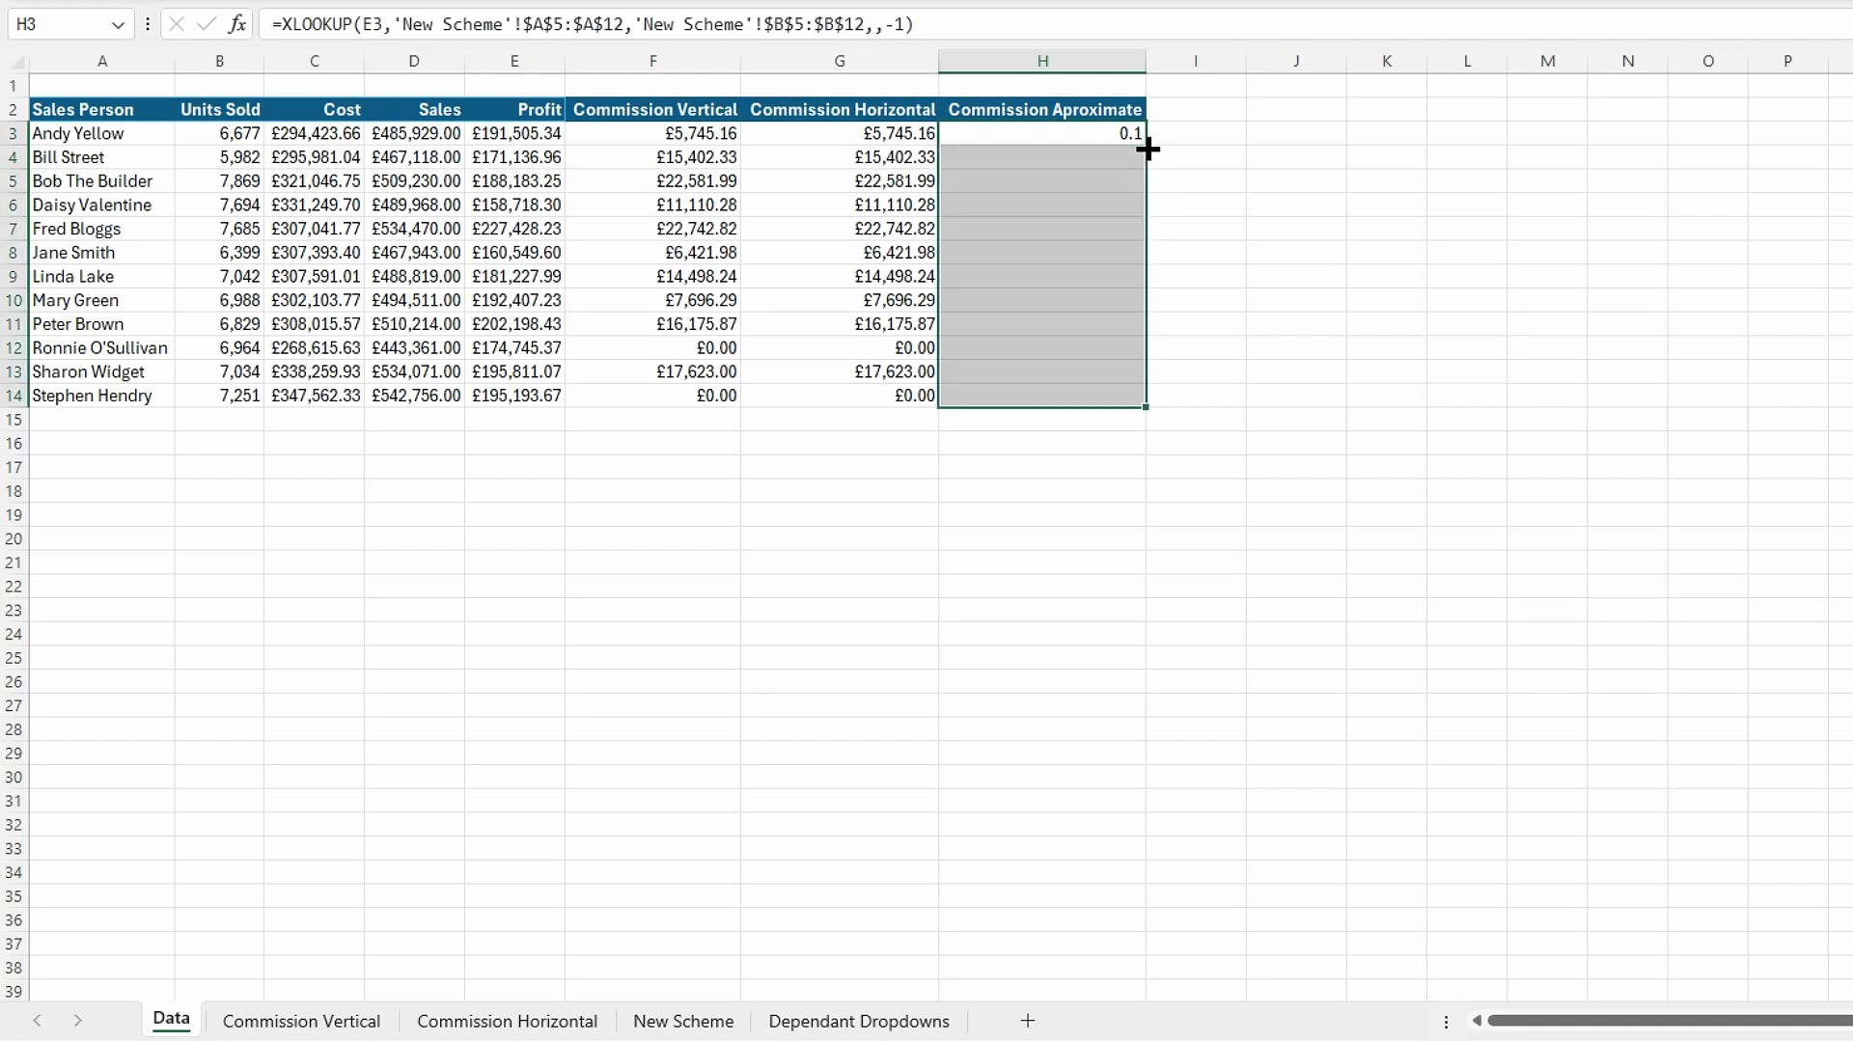
{"action": "left_click", "coordinate": [1293, 367]}
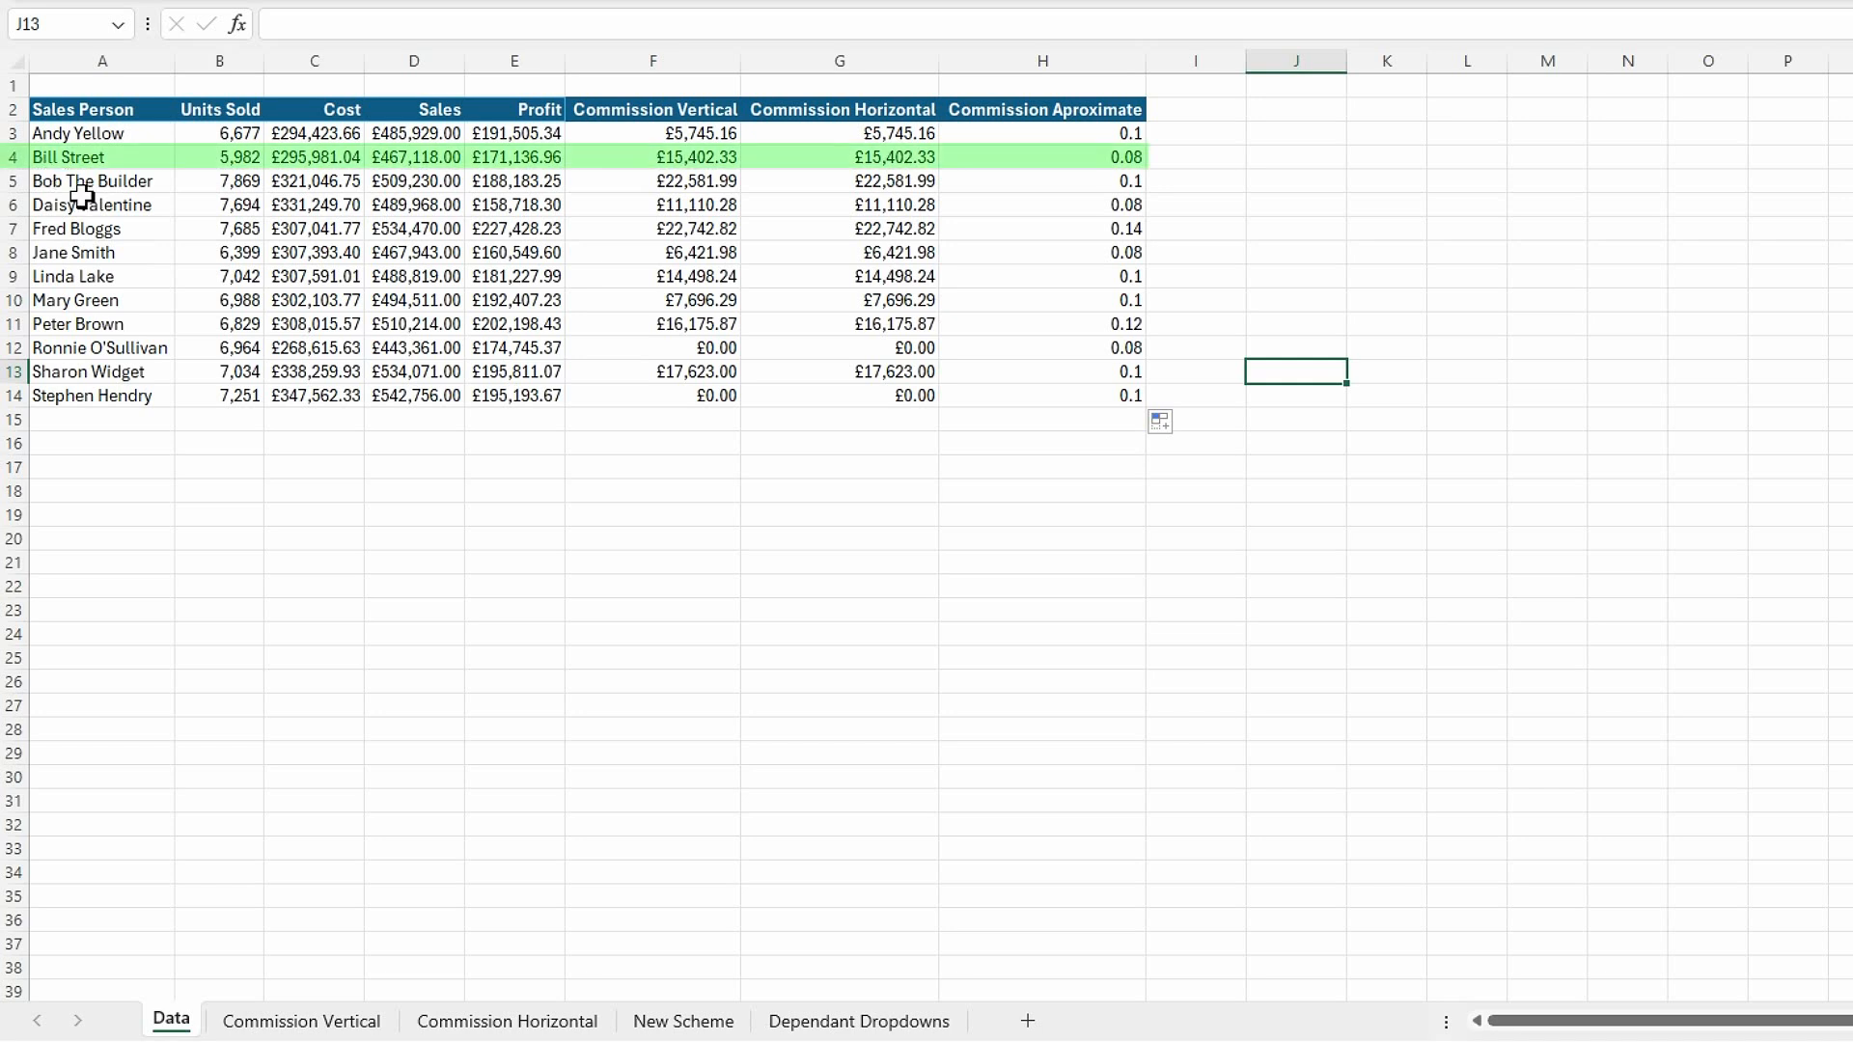
- Check the H4 rate against the New Scheme sheet and multiply the XLOOKUP in H3 by the profit in E3
{"action": "left_click", "coordinate": [1052, 166]}
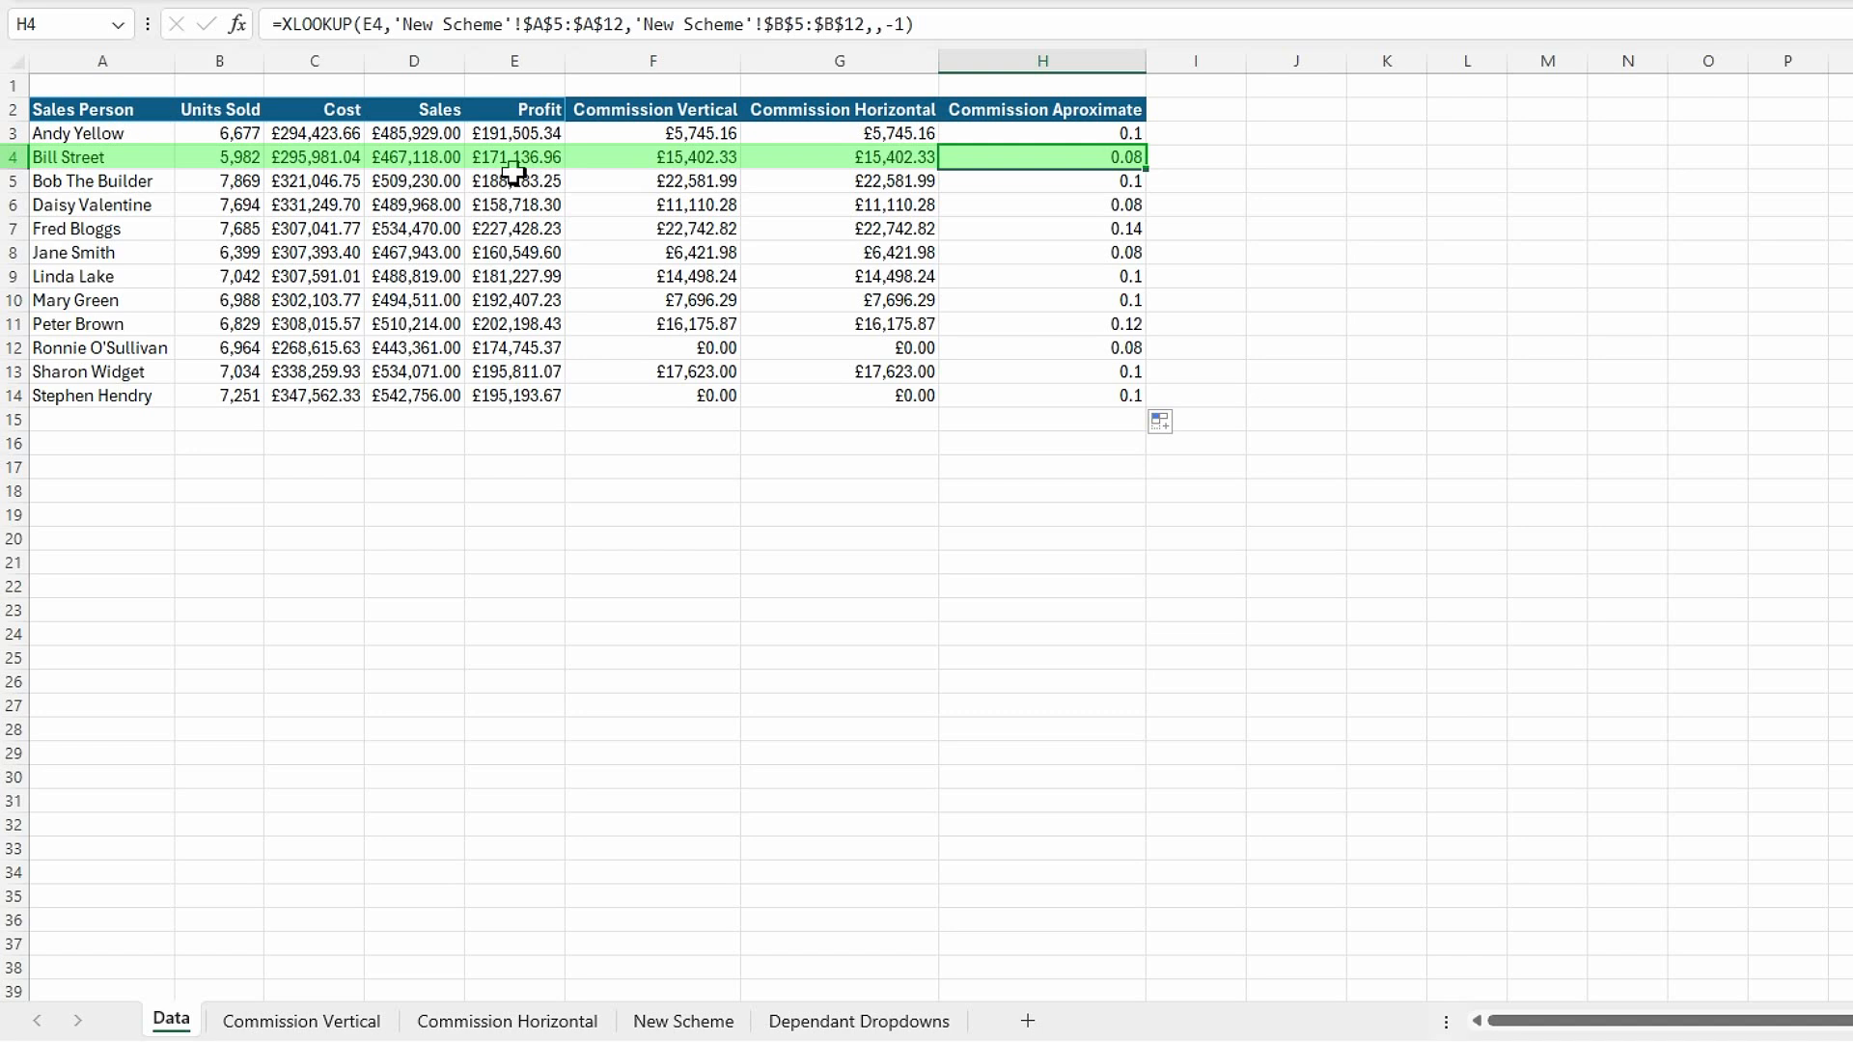
{"action": "left_click", "coordinate": [699, 1026]}
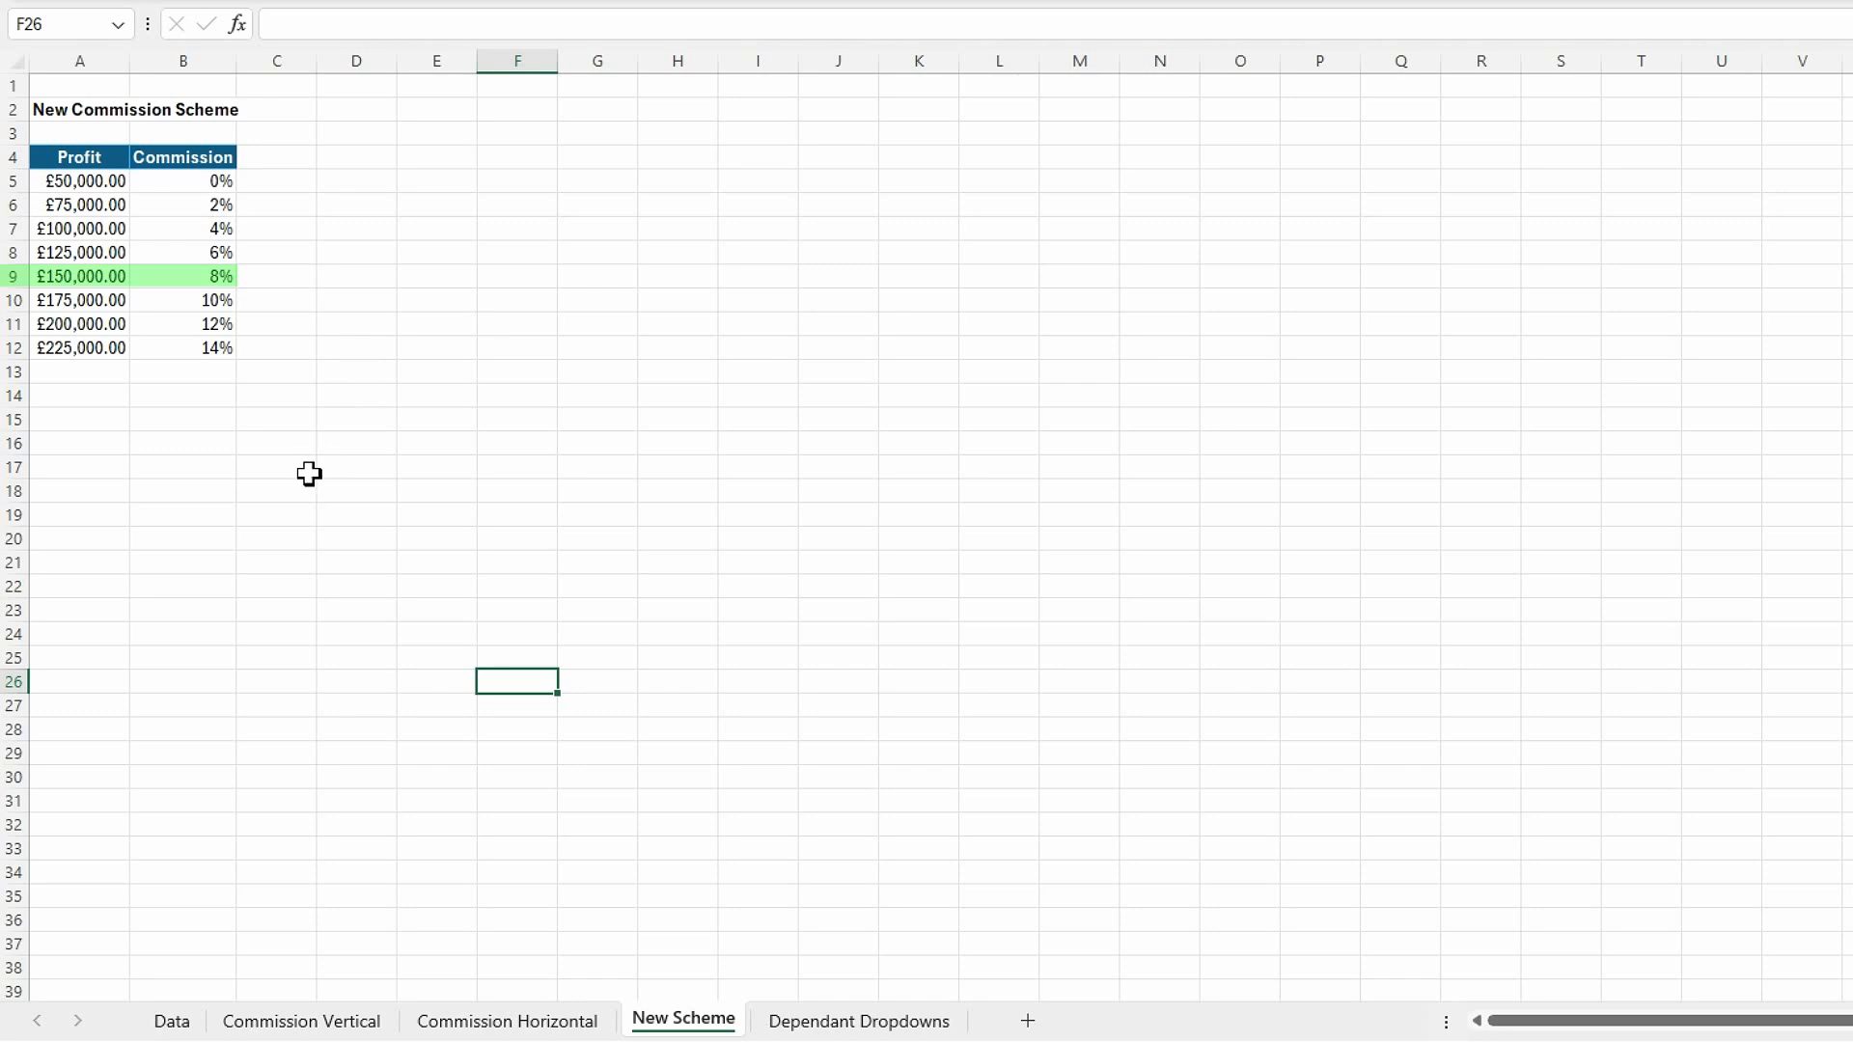
{"action": "left_click", "coordinate": [171, 1021]}
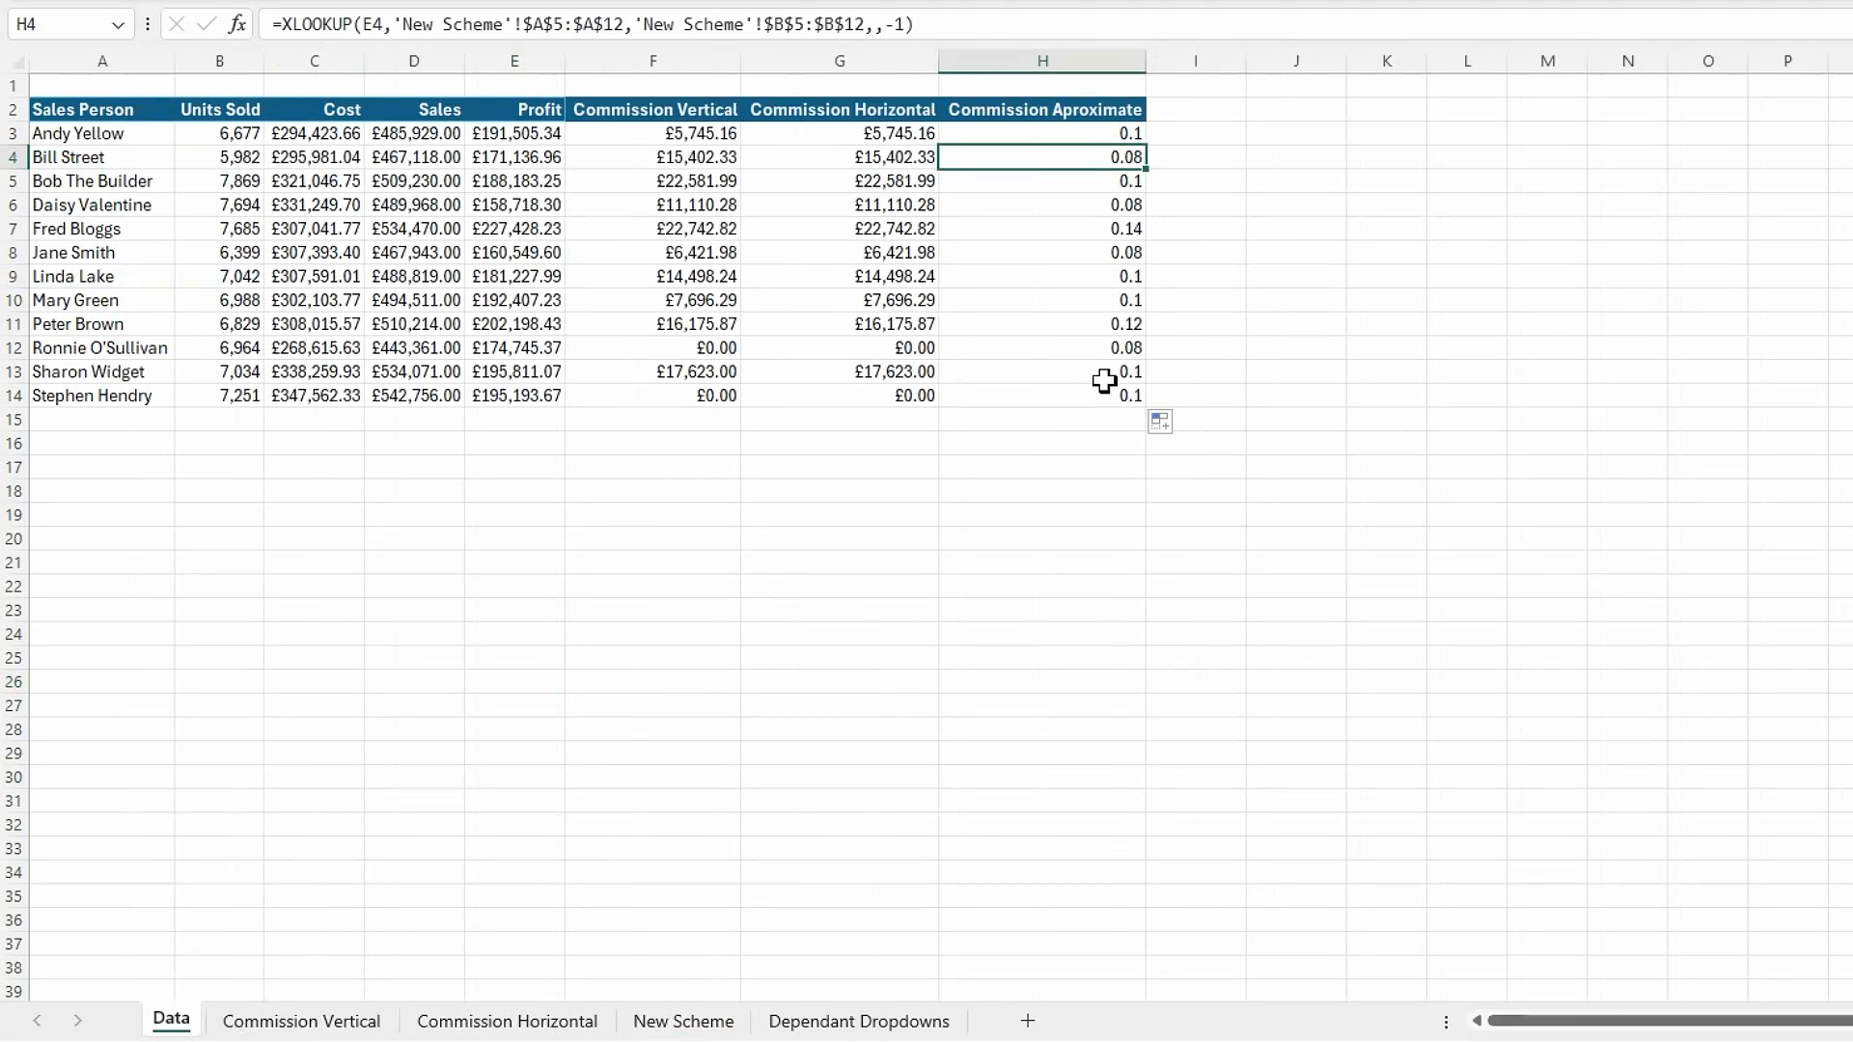
{"action": "left_click", "coordinate": [1100, 135]}
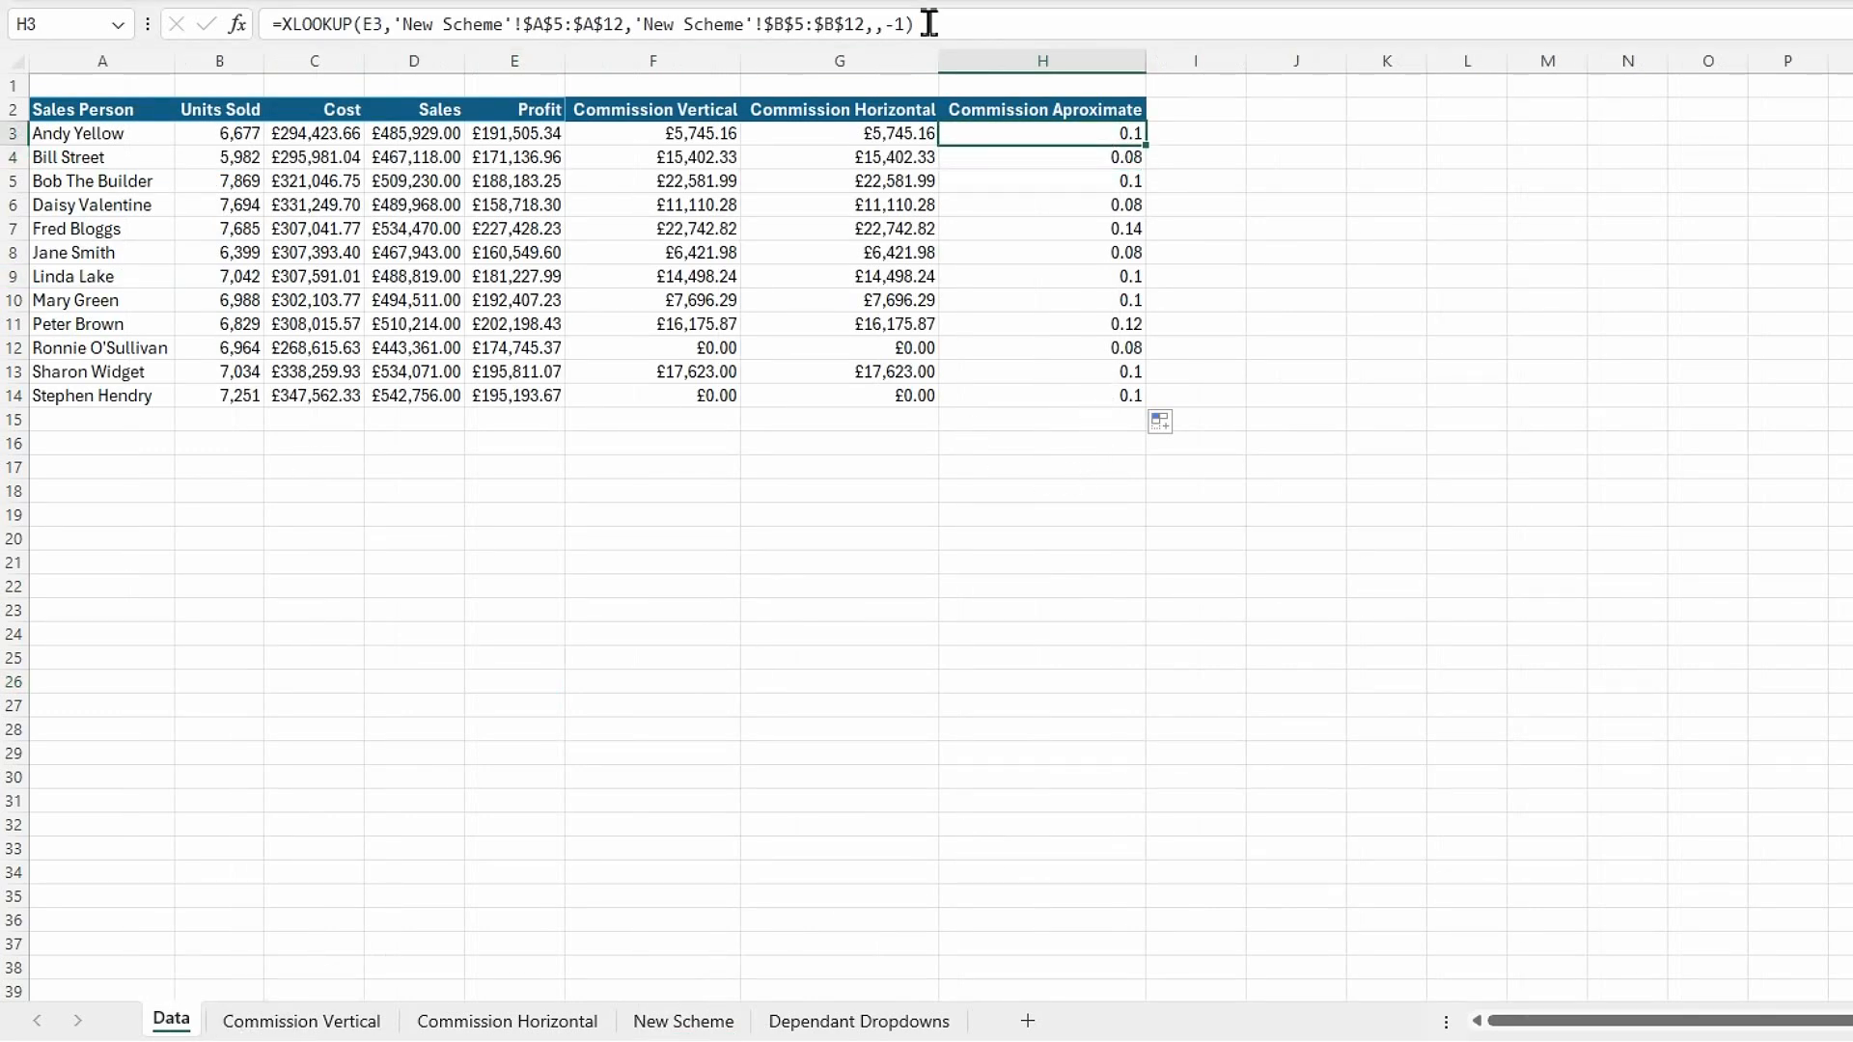
{"action": "left_click", "coordinate": [964, 29]}
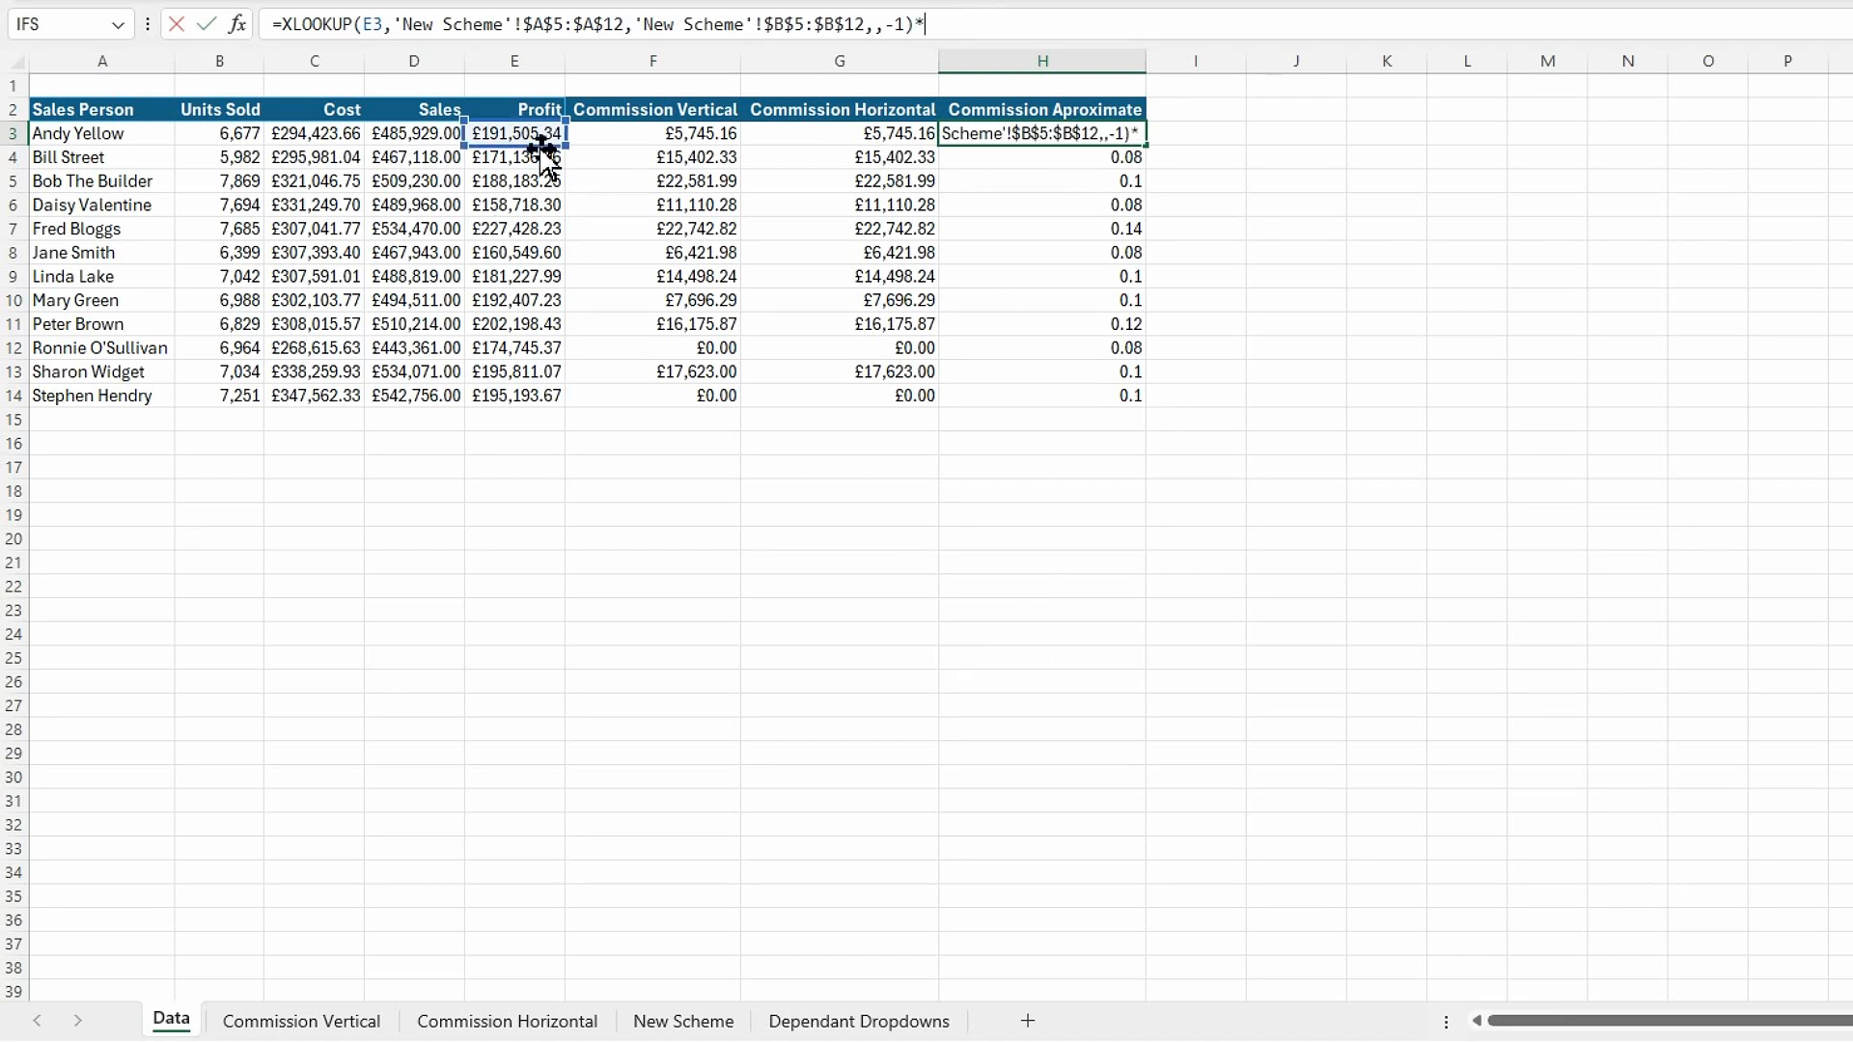
{"action": "left_click", "coordinate": [536, 135]}
{"action": "key", "text": "Return"}
- Format H3 as Currency and fill the commission formula down to H14
{"action": "left_click", "coordinate": [1092, 305]}
{"action": "left_click", "coordinate": [1077, 73]}
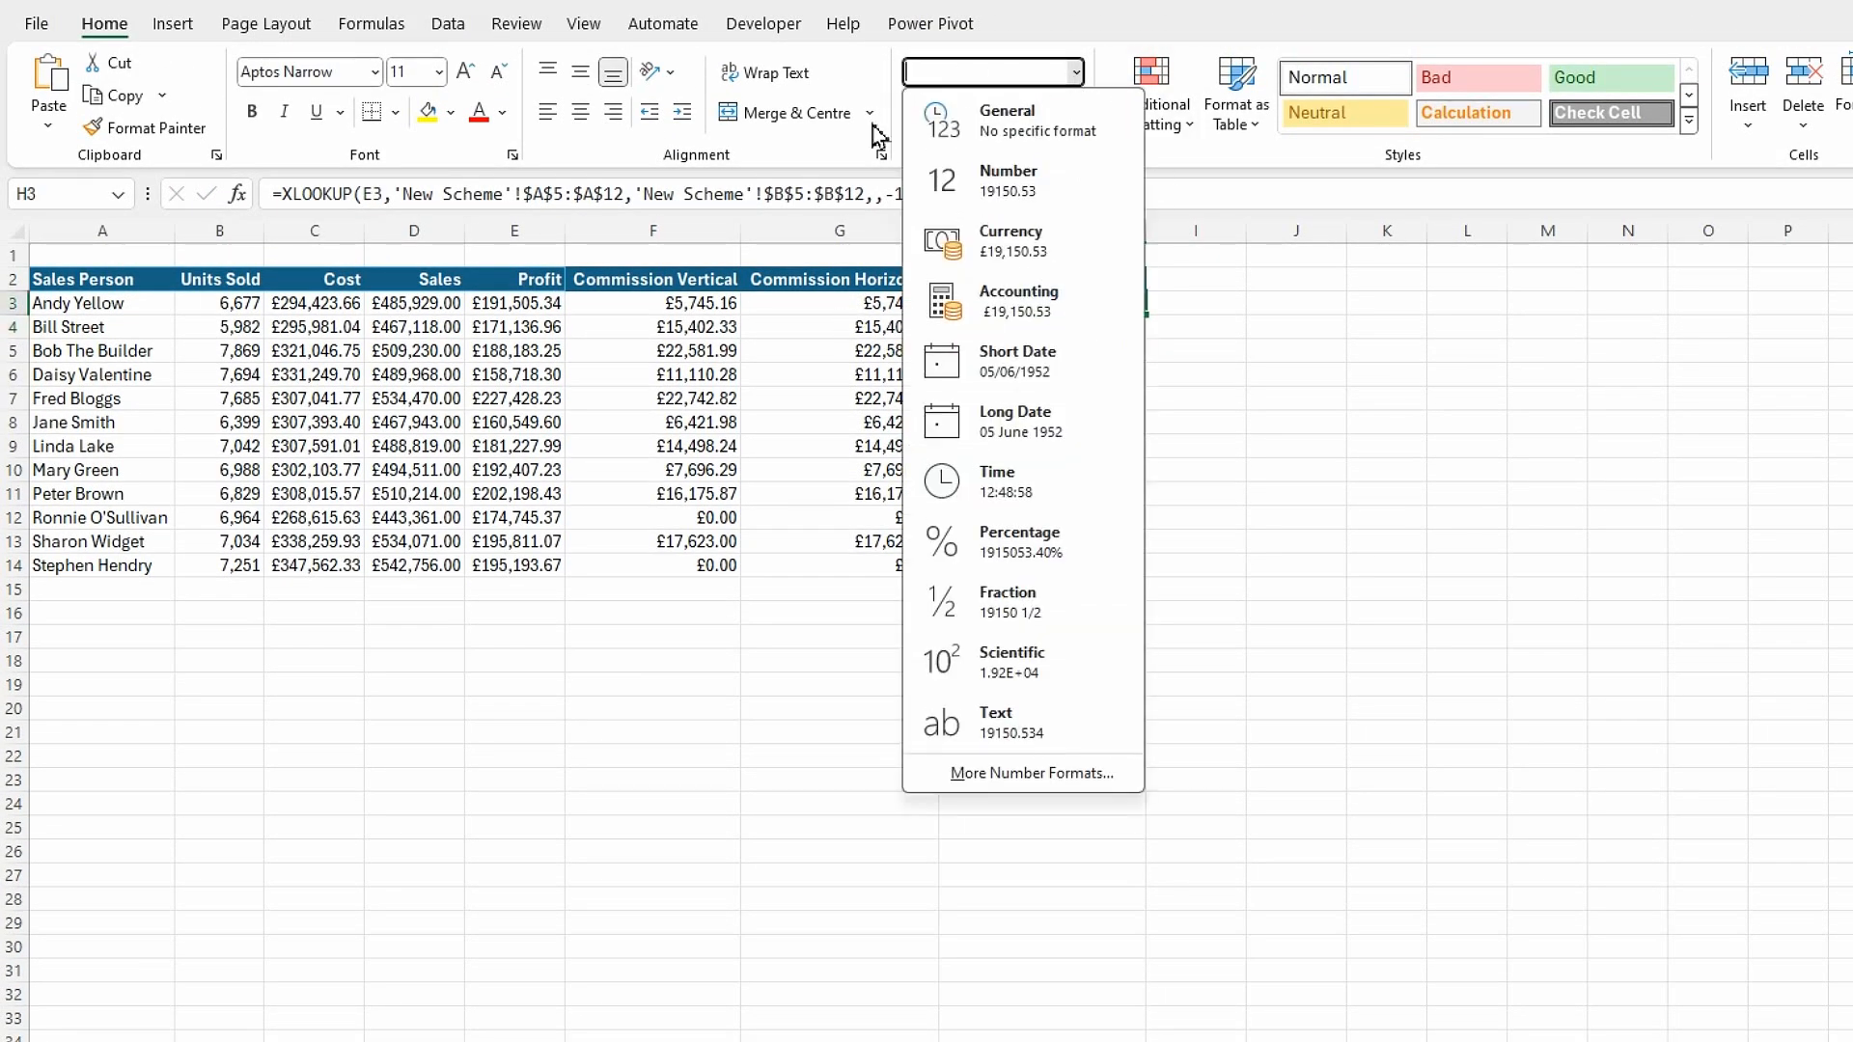
{"action": "left_click", "coordinate": [1018, 253]}
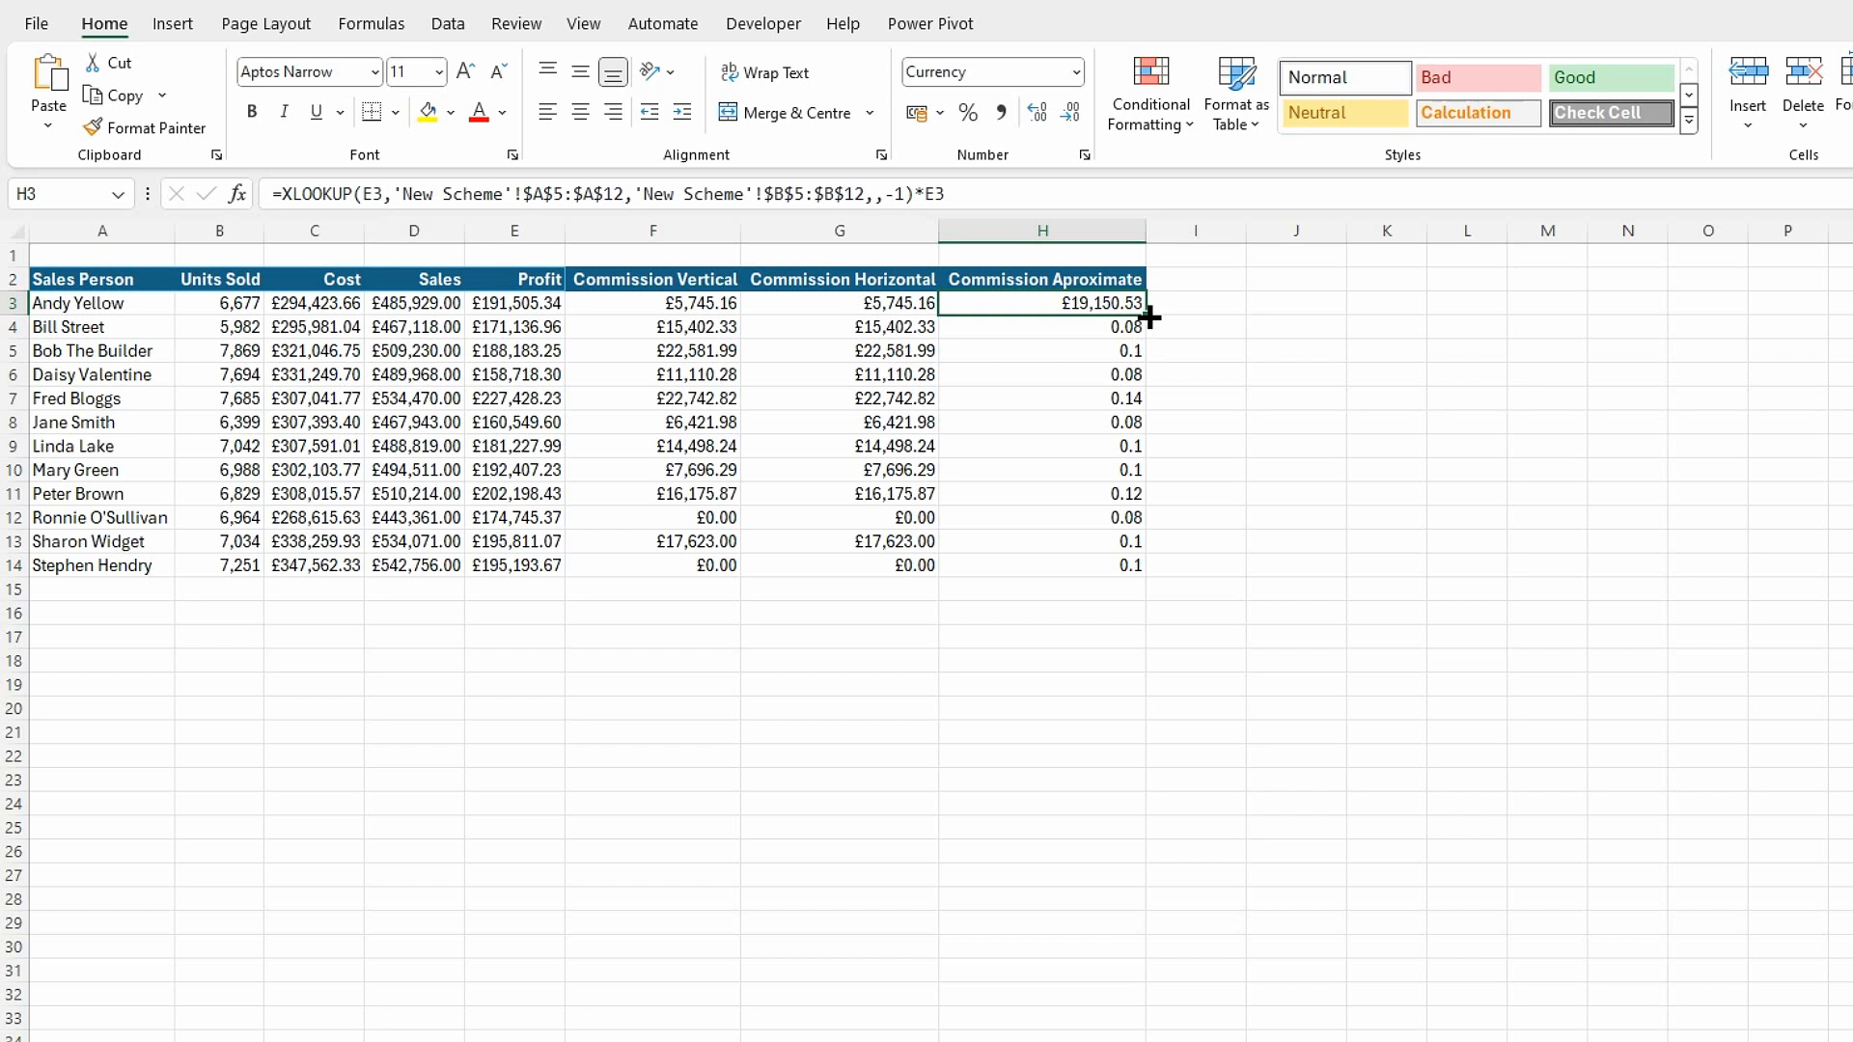
{"action": "double_click", "coordinate": [1148, 316]}
{"action": "left_click", "coordinate": [1261, 490]}
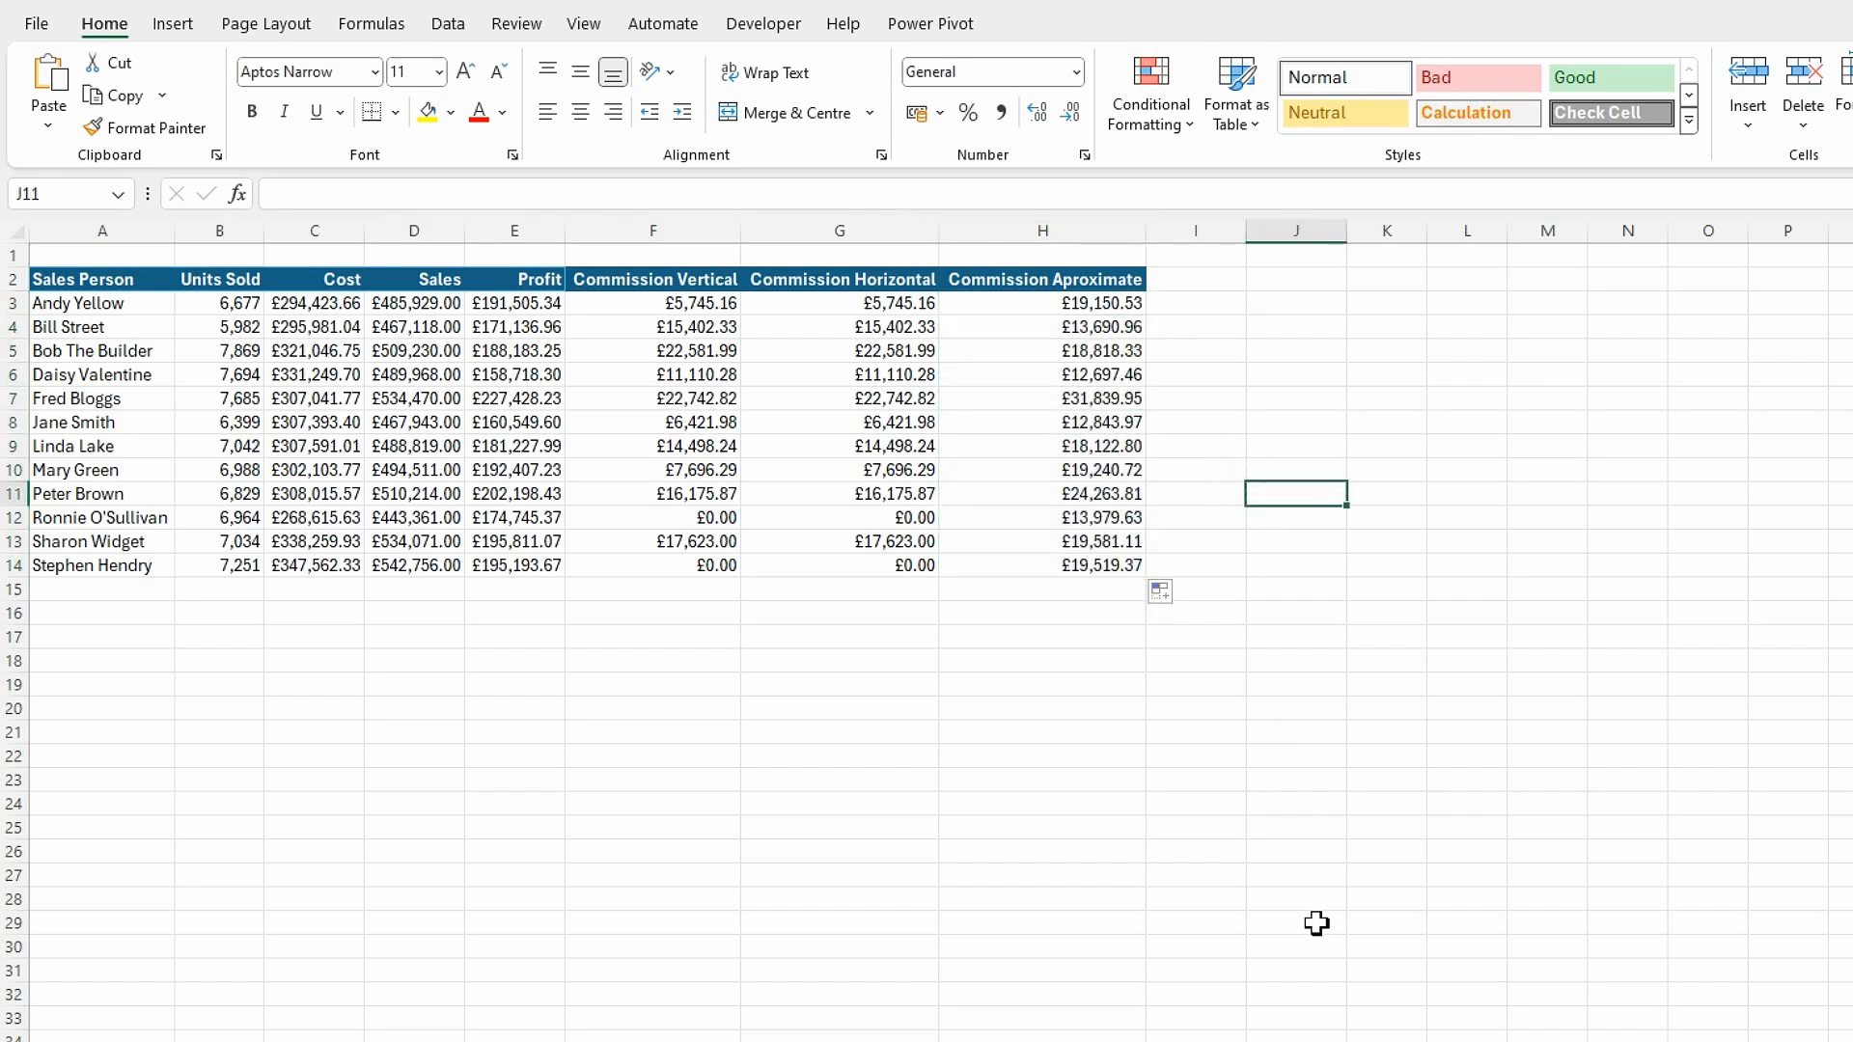
{"action": "left_click", "coordinate": [904, 755]}
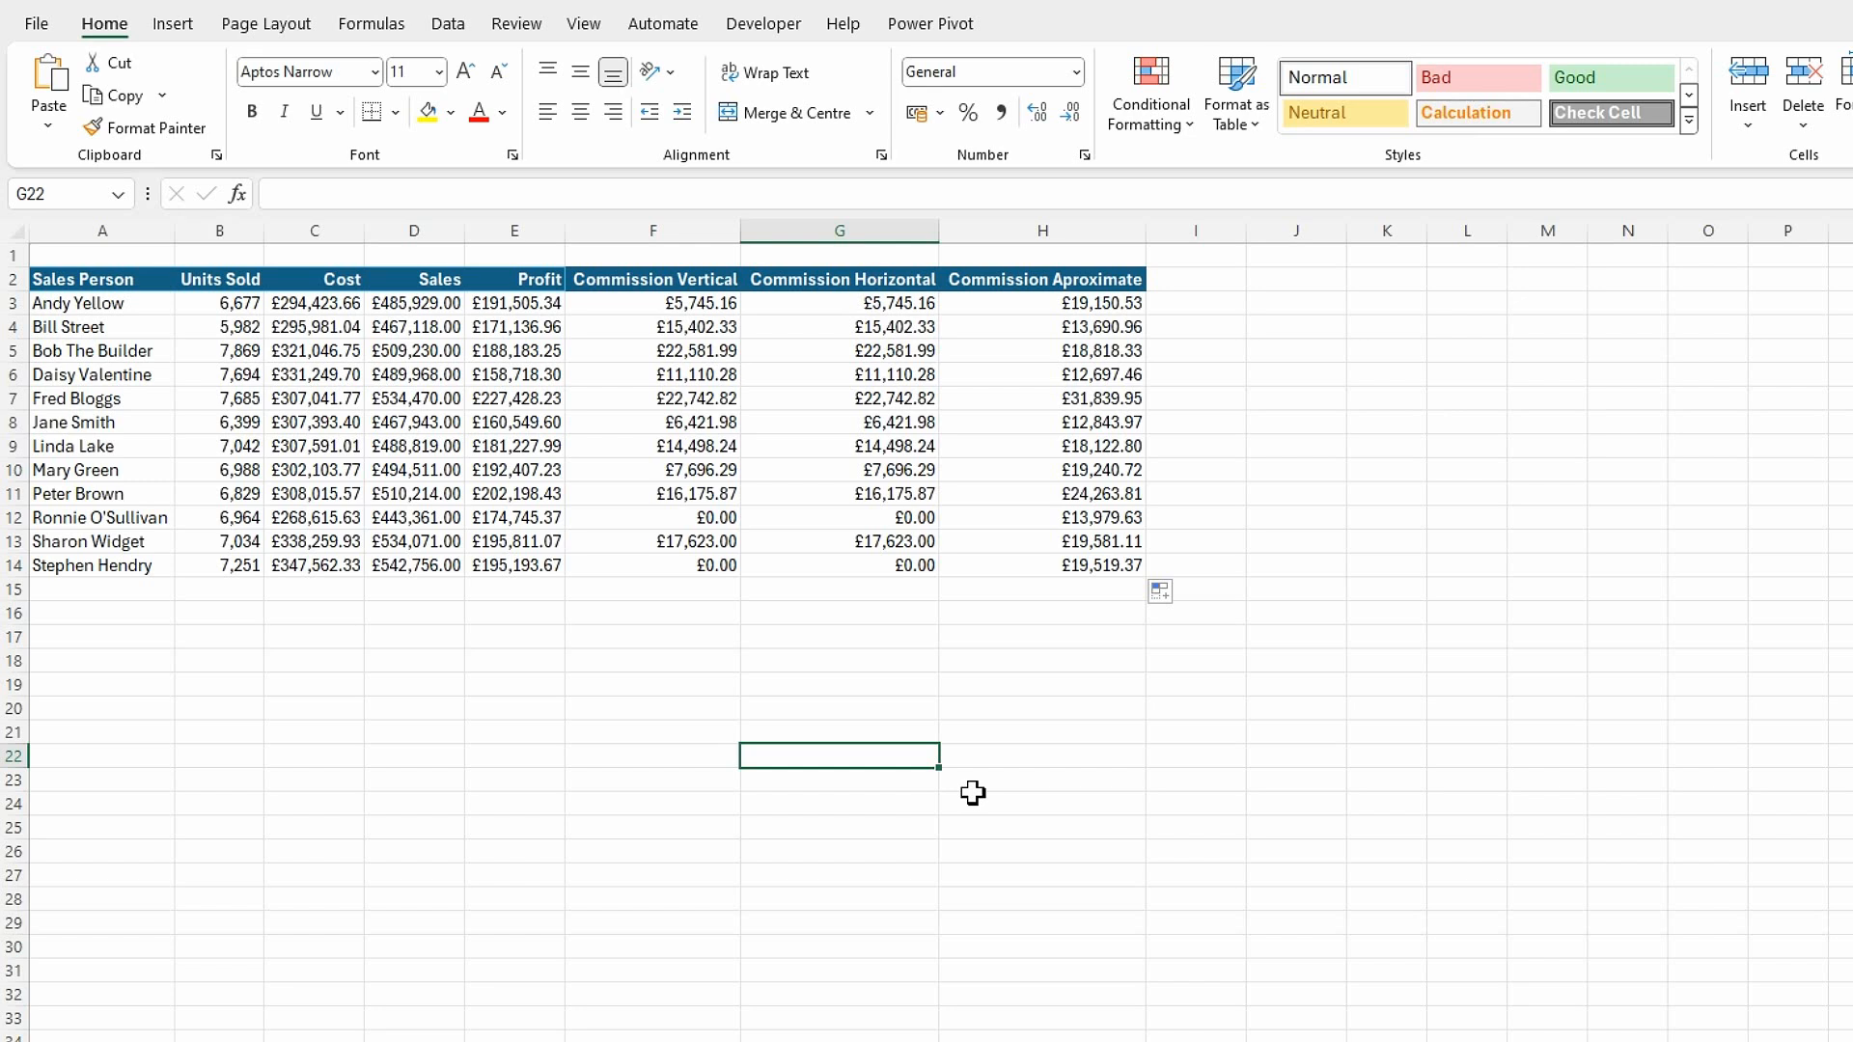
{"action": "left_click", "coordinate": [1286, 302]}
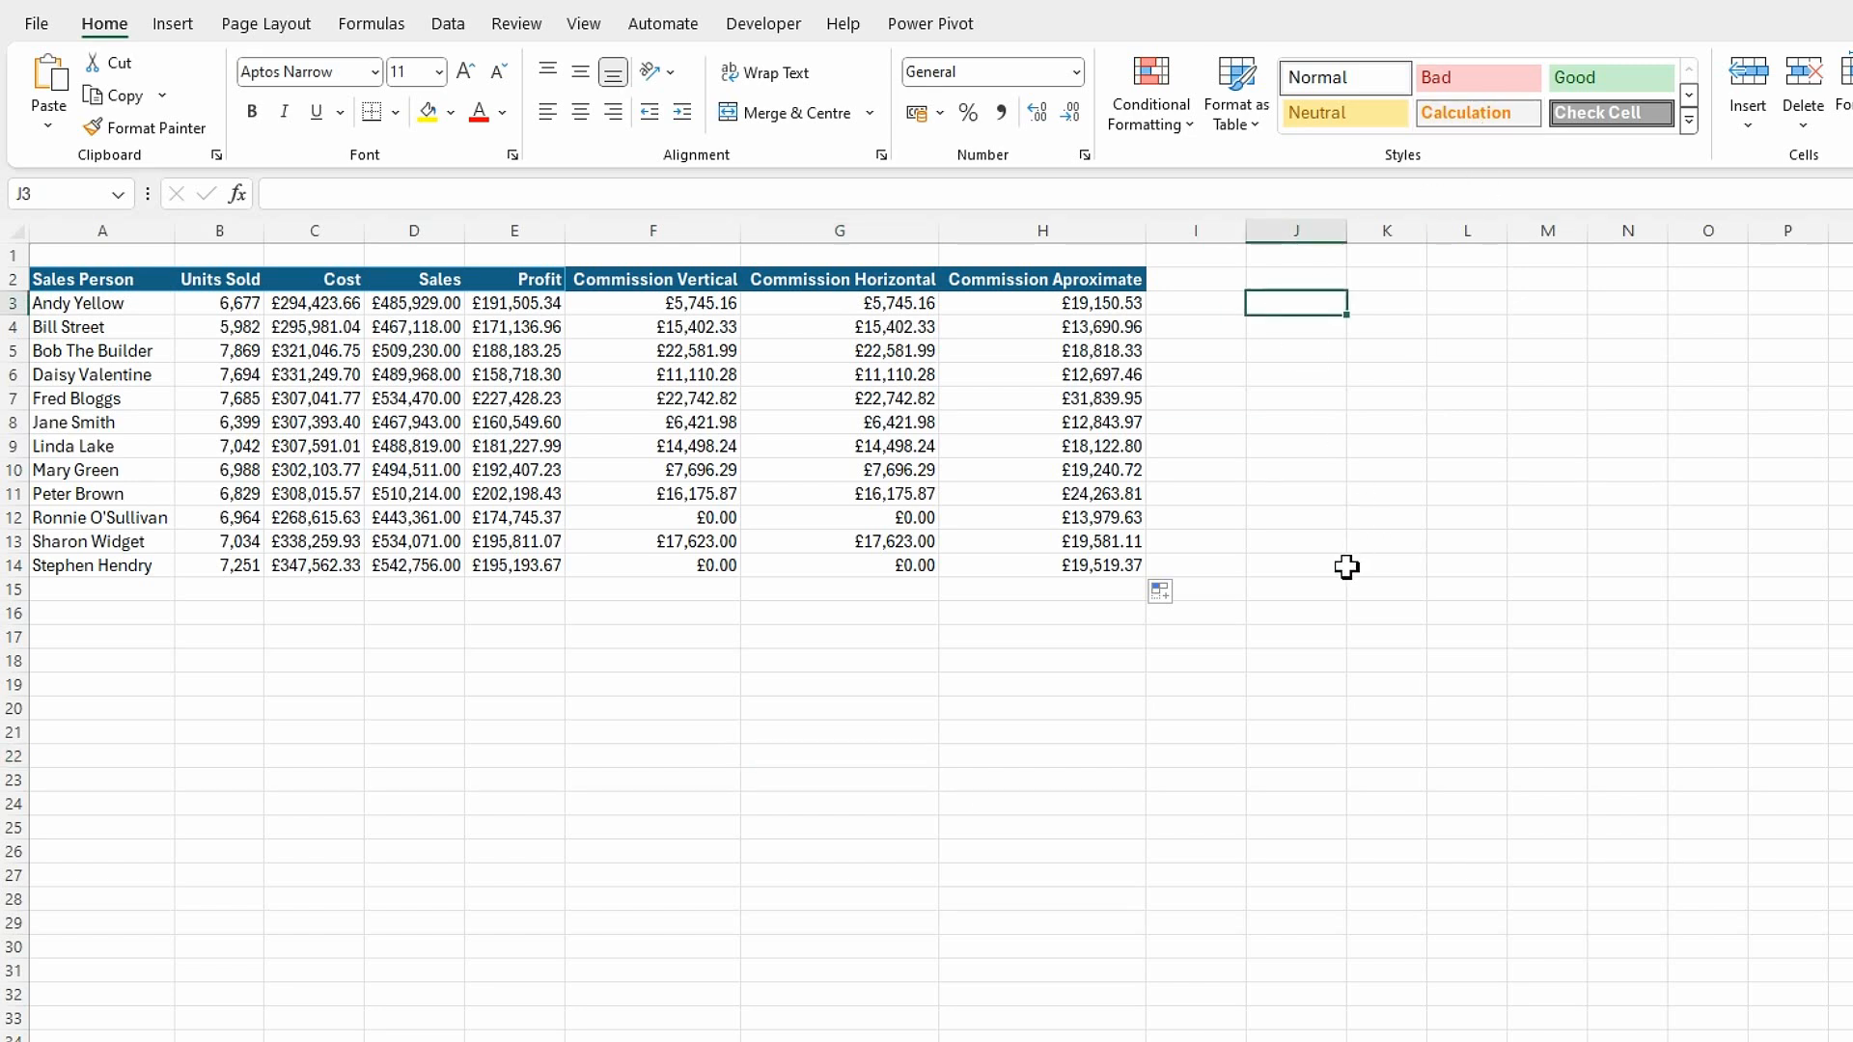
{"action": "left_click", "coordinate": [1328, 400]}
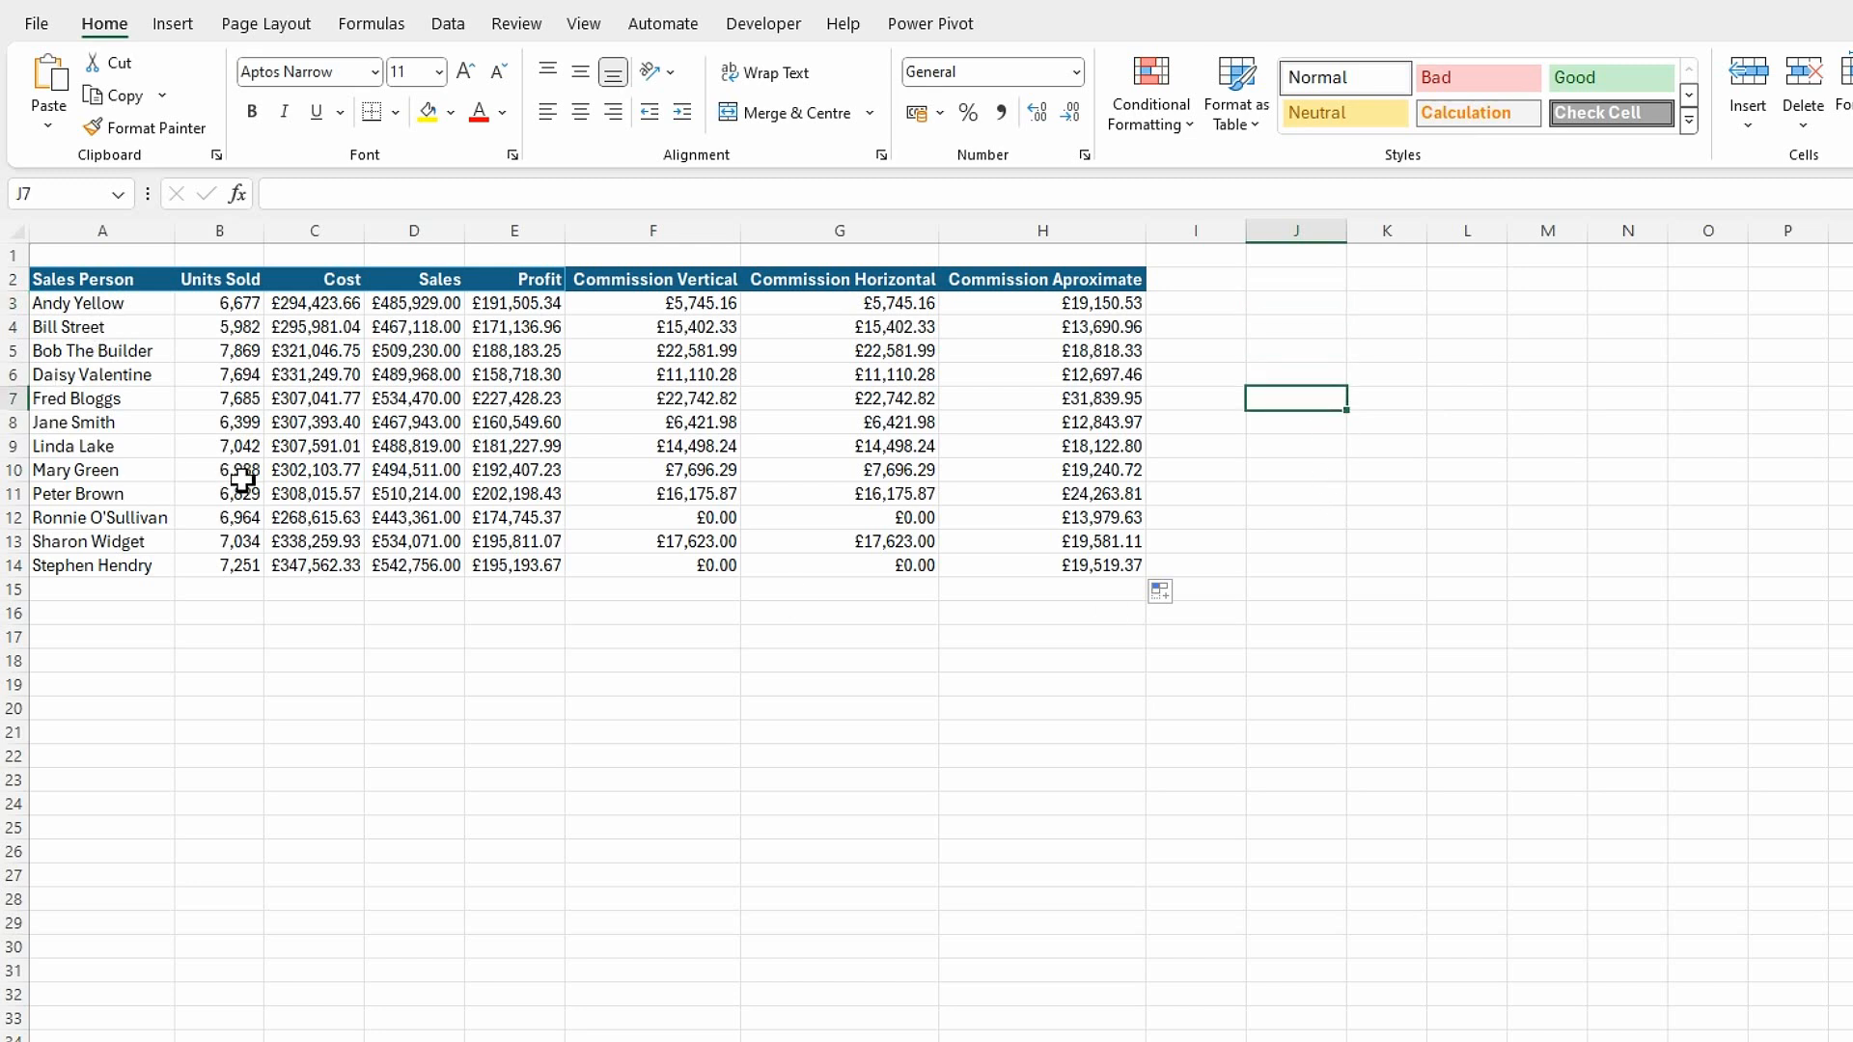
{"action": "left_click", "coordinate": [1310, 309]}
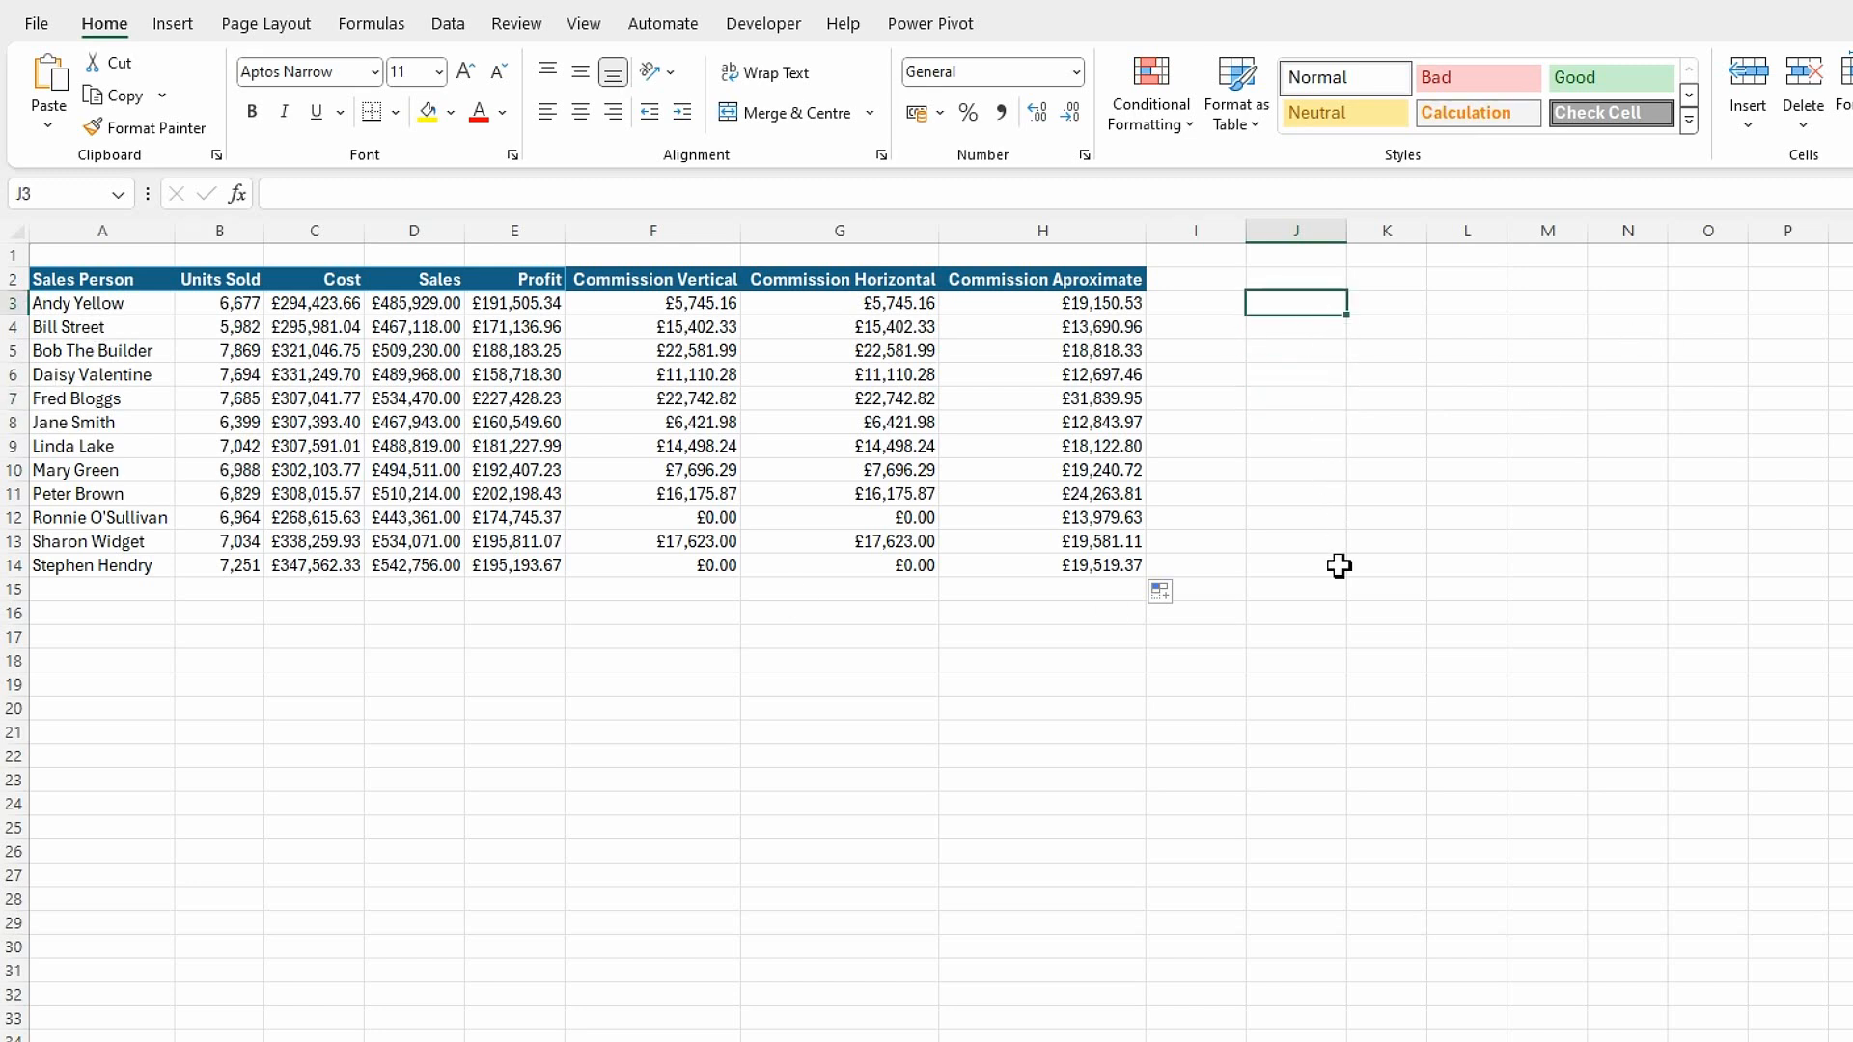
{"action": "left_click", "coordinate": [1283, 490]}
- Enter the first sales person's surname in J3 and start an XLOOKUP in K3 with lookup value "*"&J3
{"action": "left_click", "coordinate": [1303, 300]}
{"action": "type", "text": "Yellow"}
{"action": "key", "text": "Tab"}
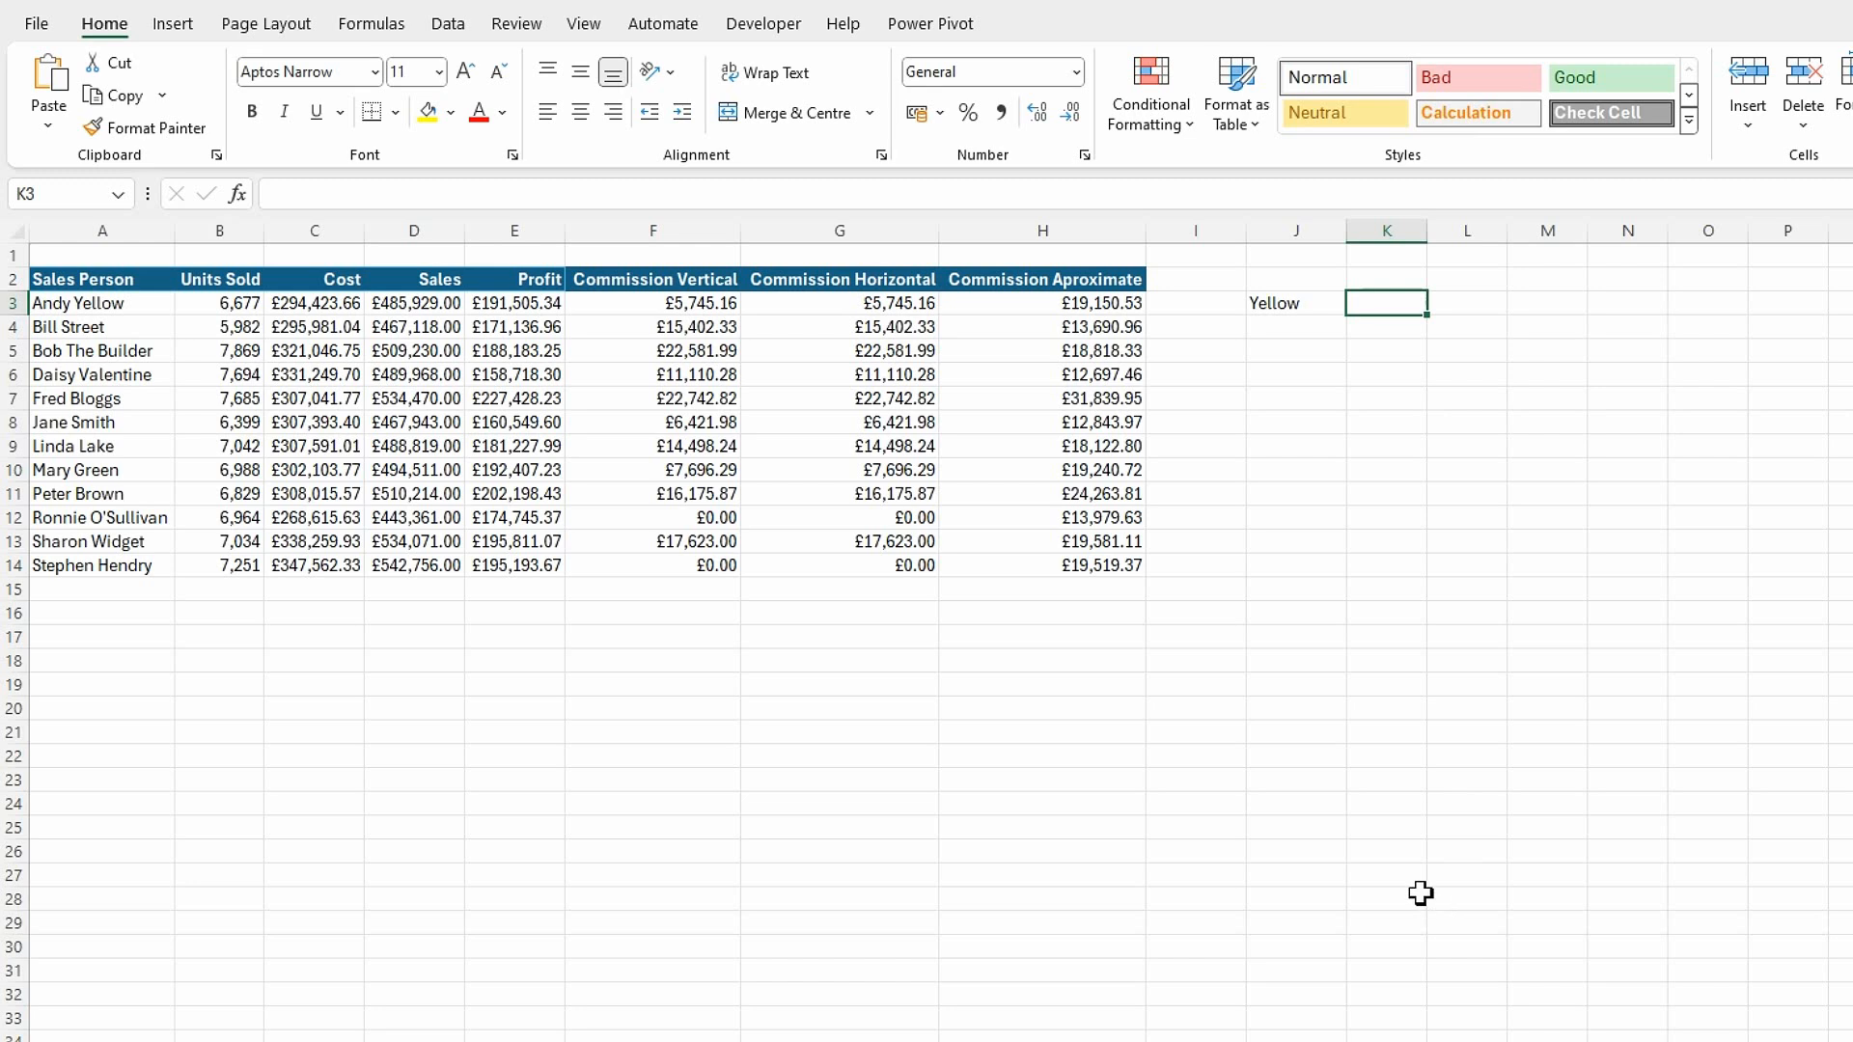
{"action": "type", "text": "=XL"}
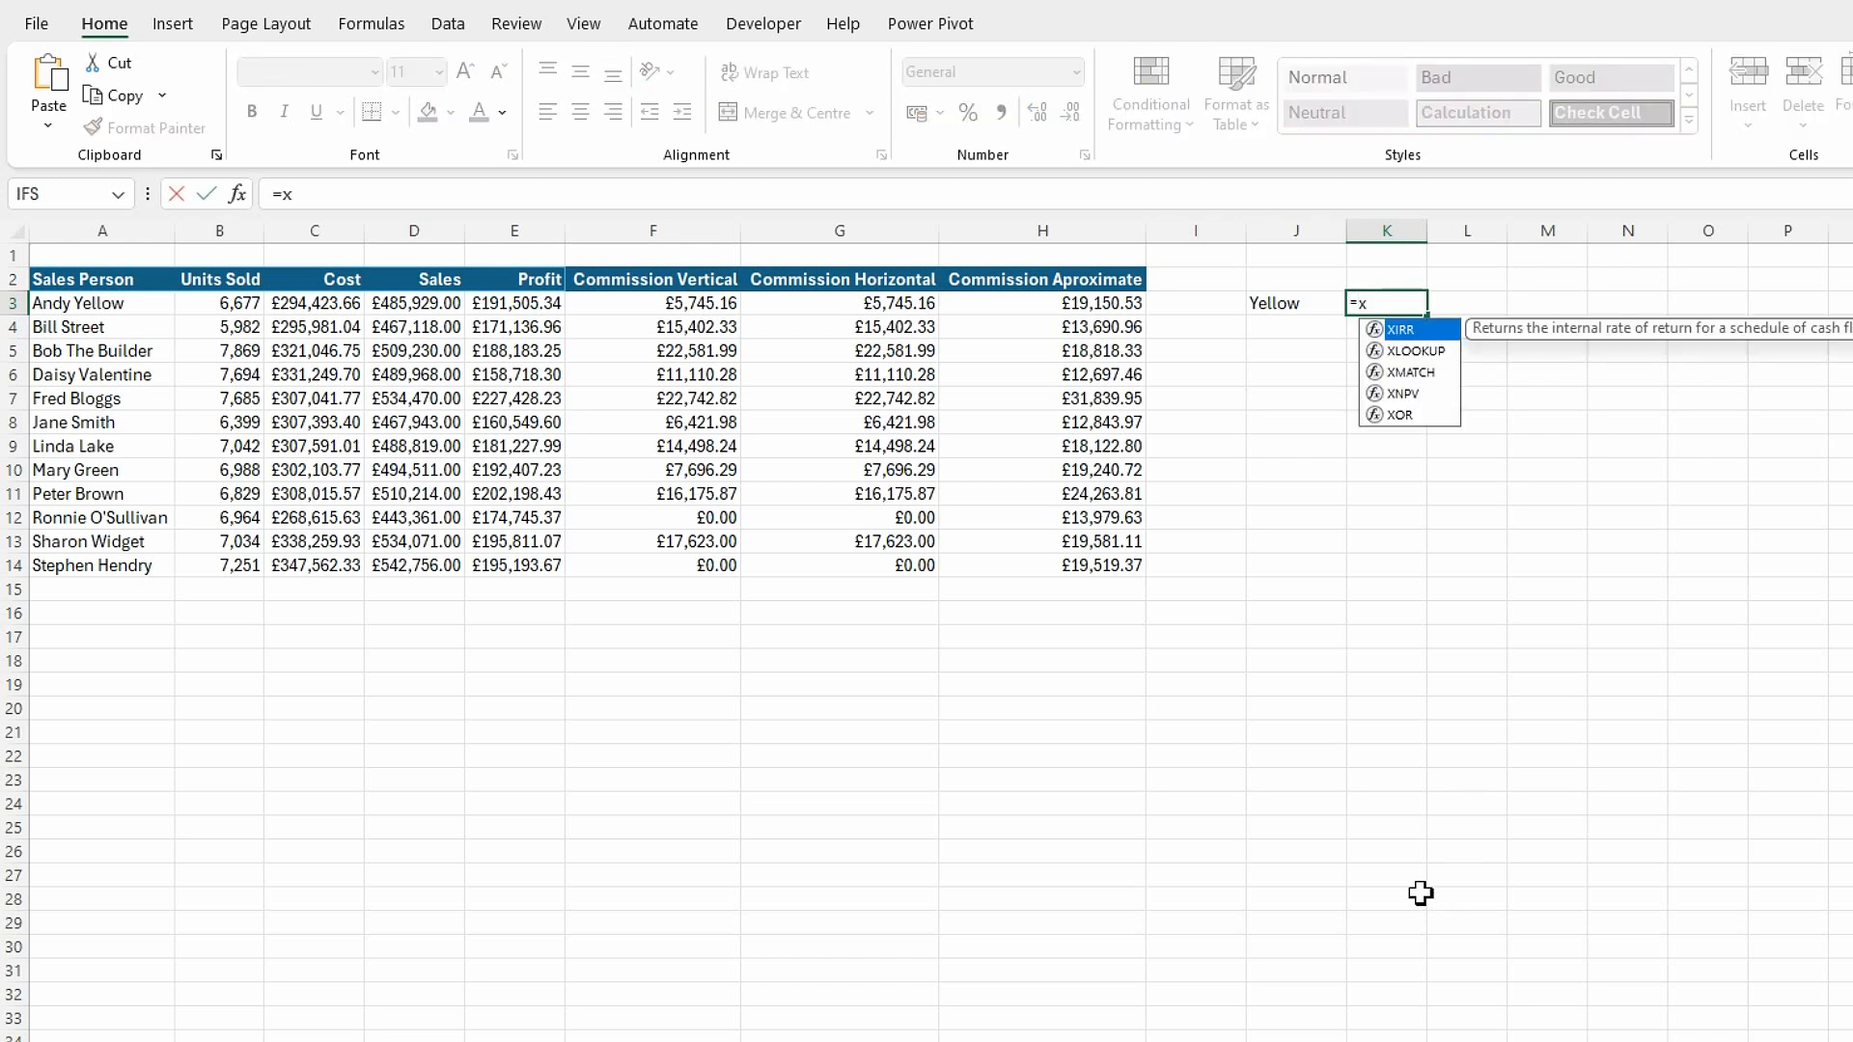
{"action": "key", "text": "Tab"}
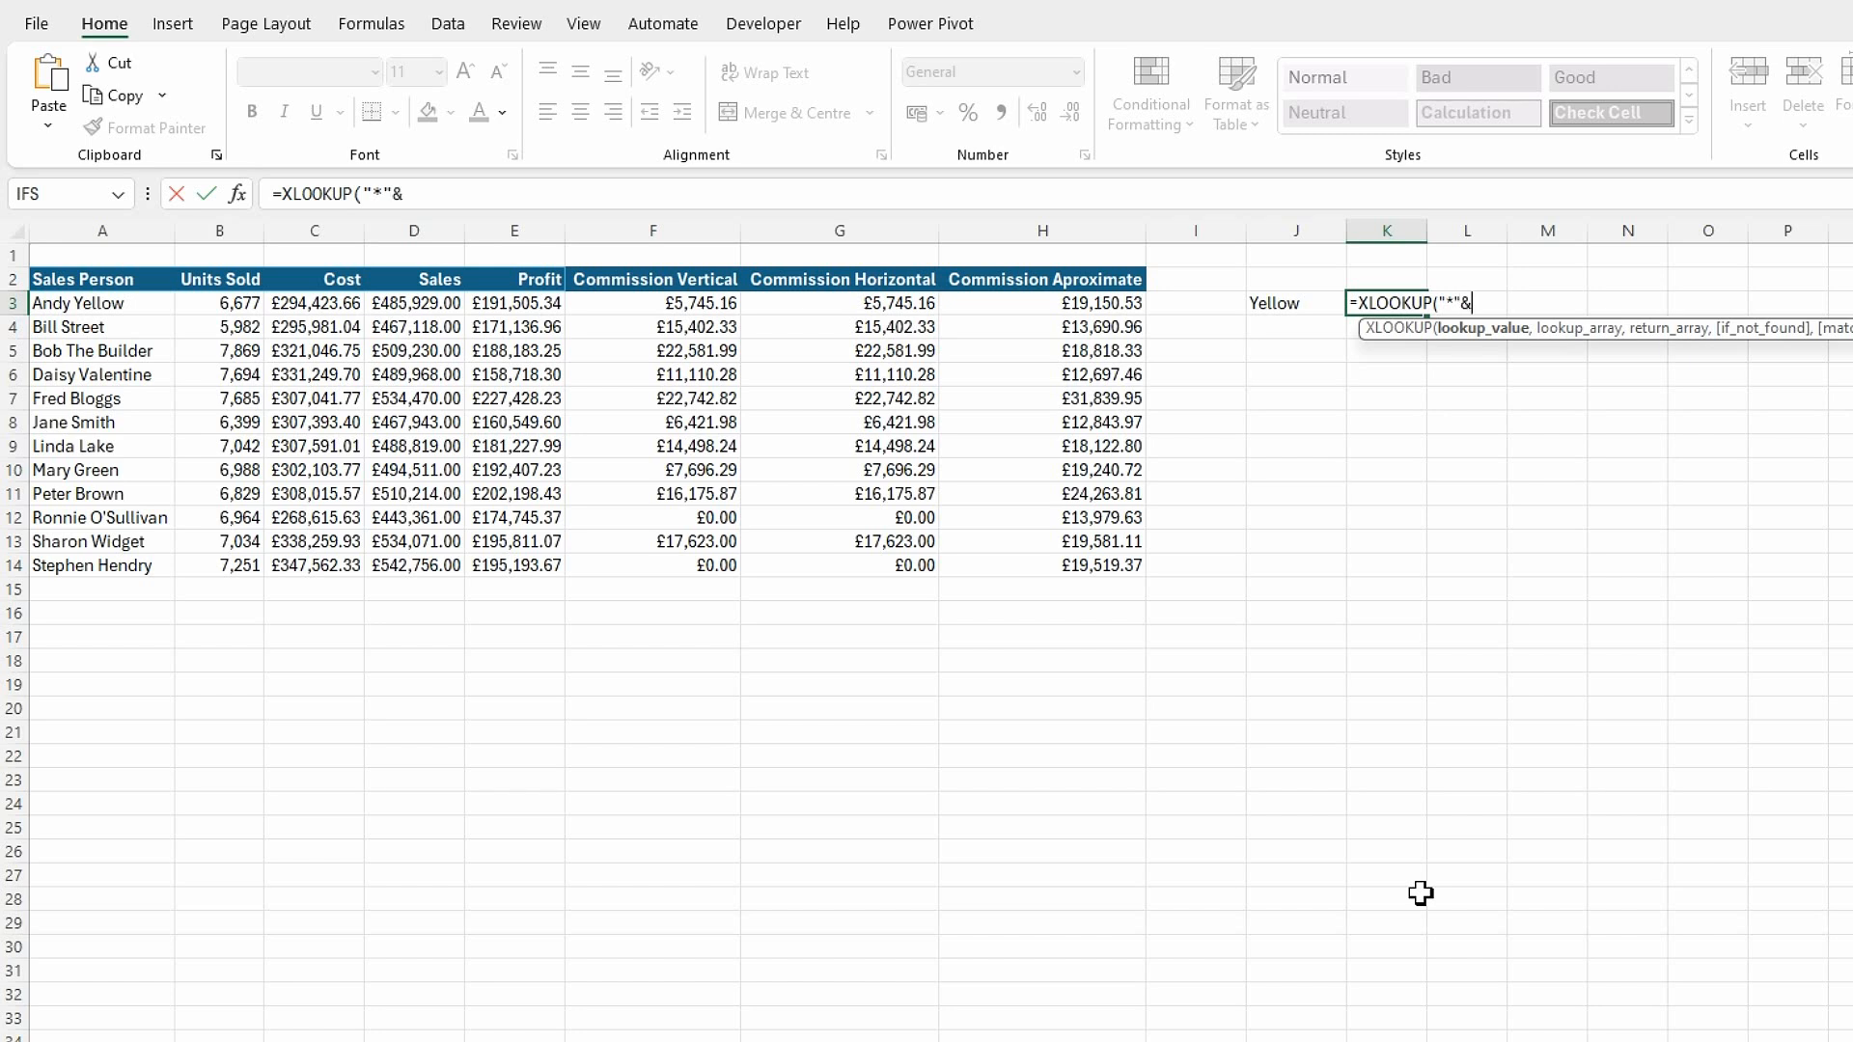
{"action": "left_click", "coordinate": [1291, 303]}
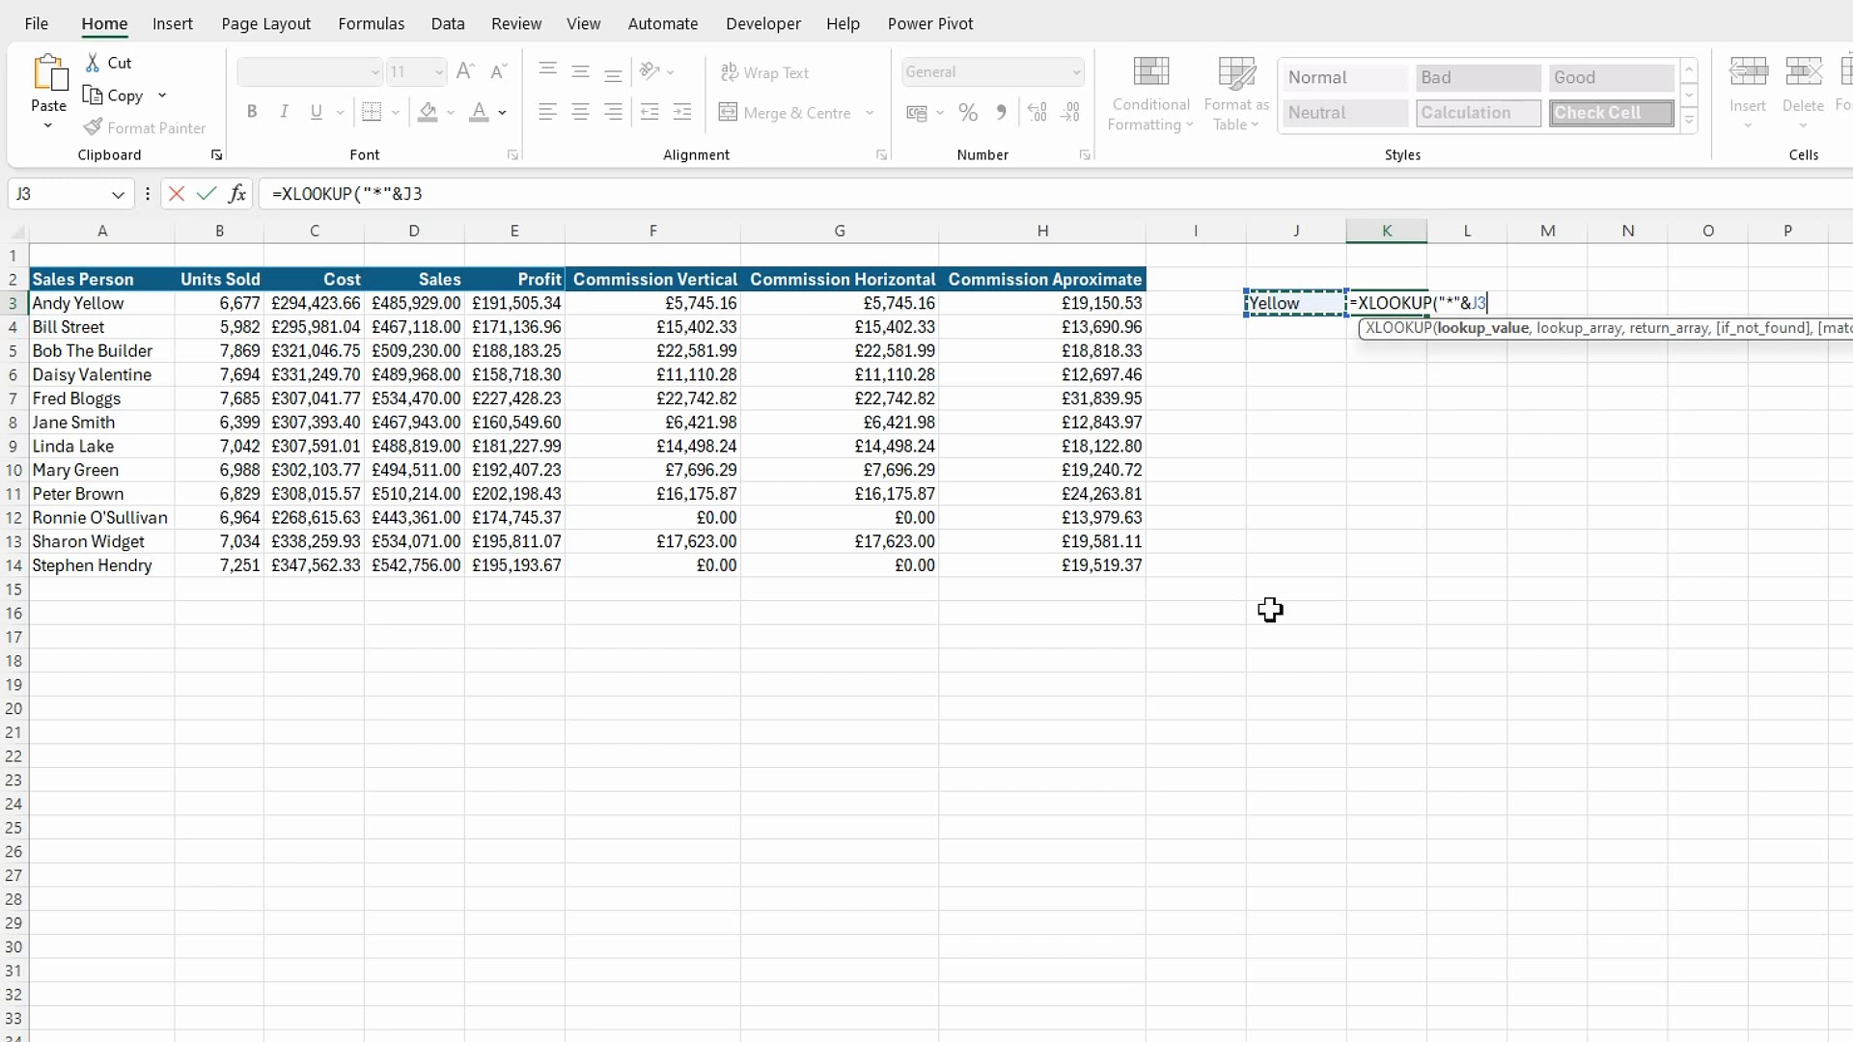
{"action": "type", "text": ","}
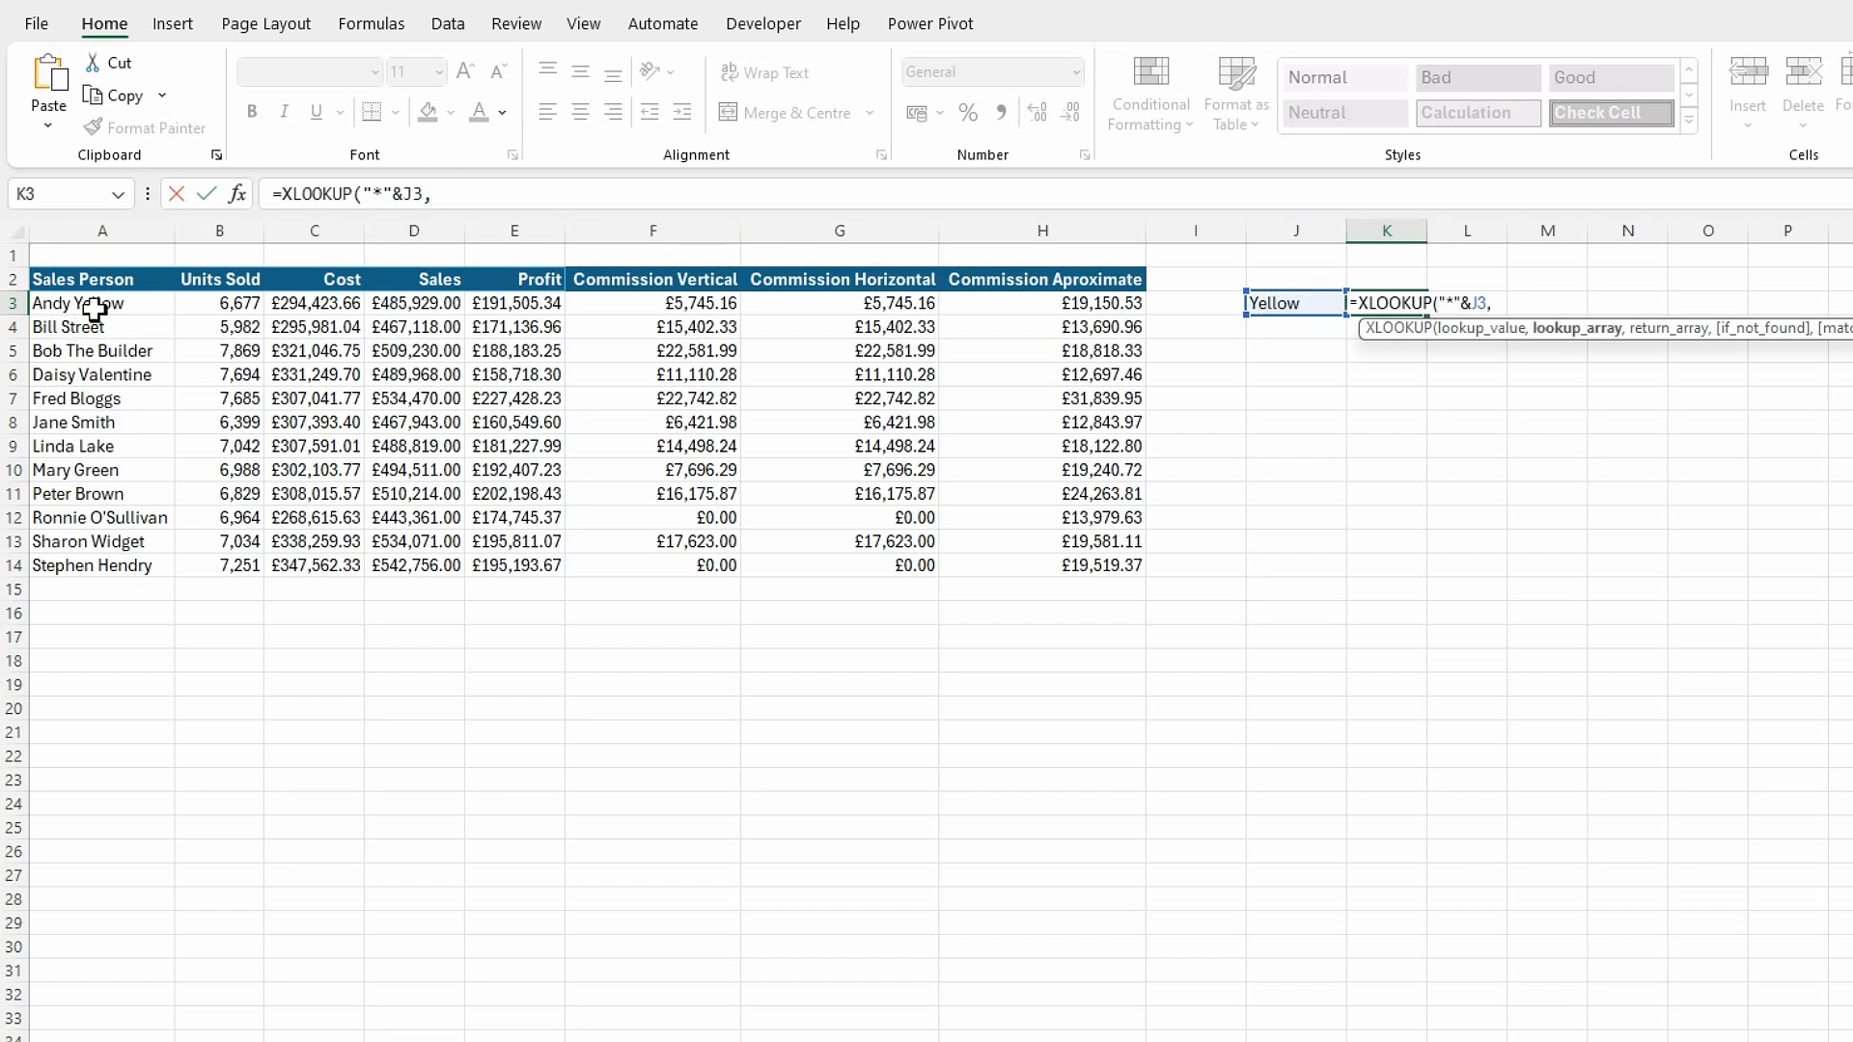
- Complete the XLOOKUP in K3 with A3:A14 as both the lookup array and the return array
{"action": "left_click_drag", "start_coordinate": [93, 312], "coordinate": [72, 568]}
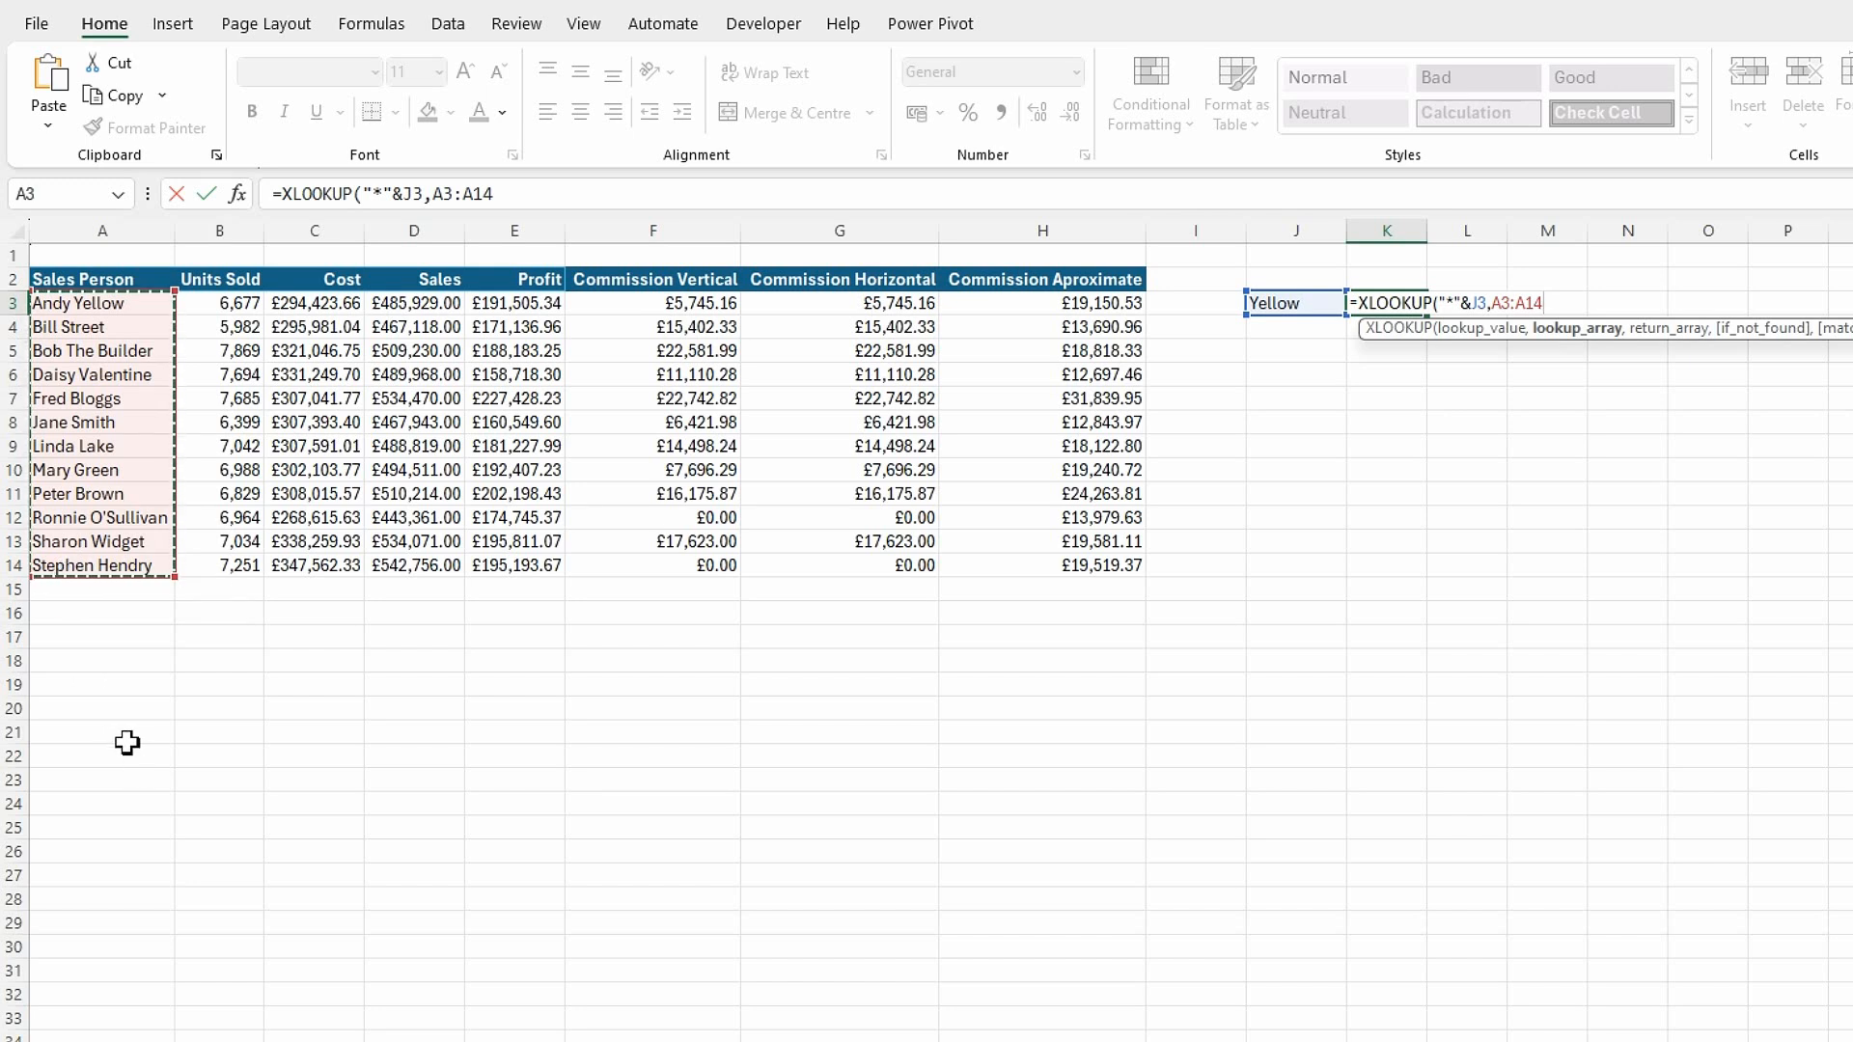
{"action": "type", "text": ","}
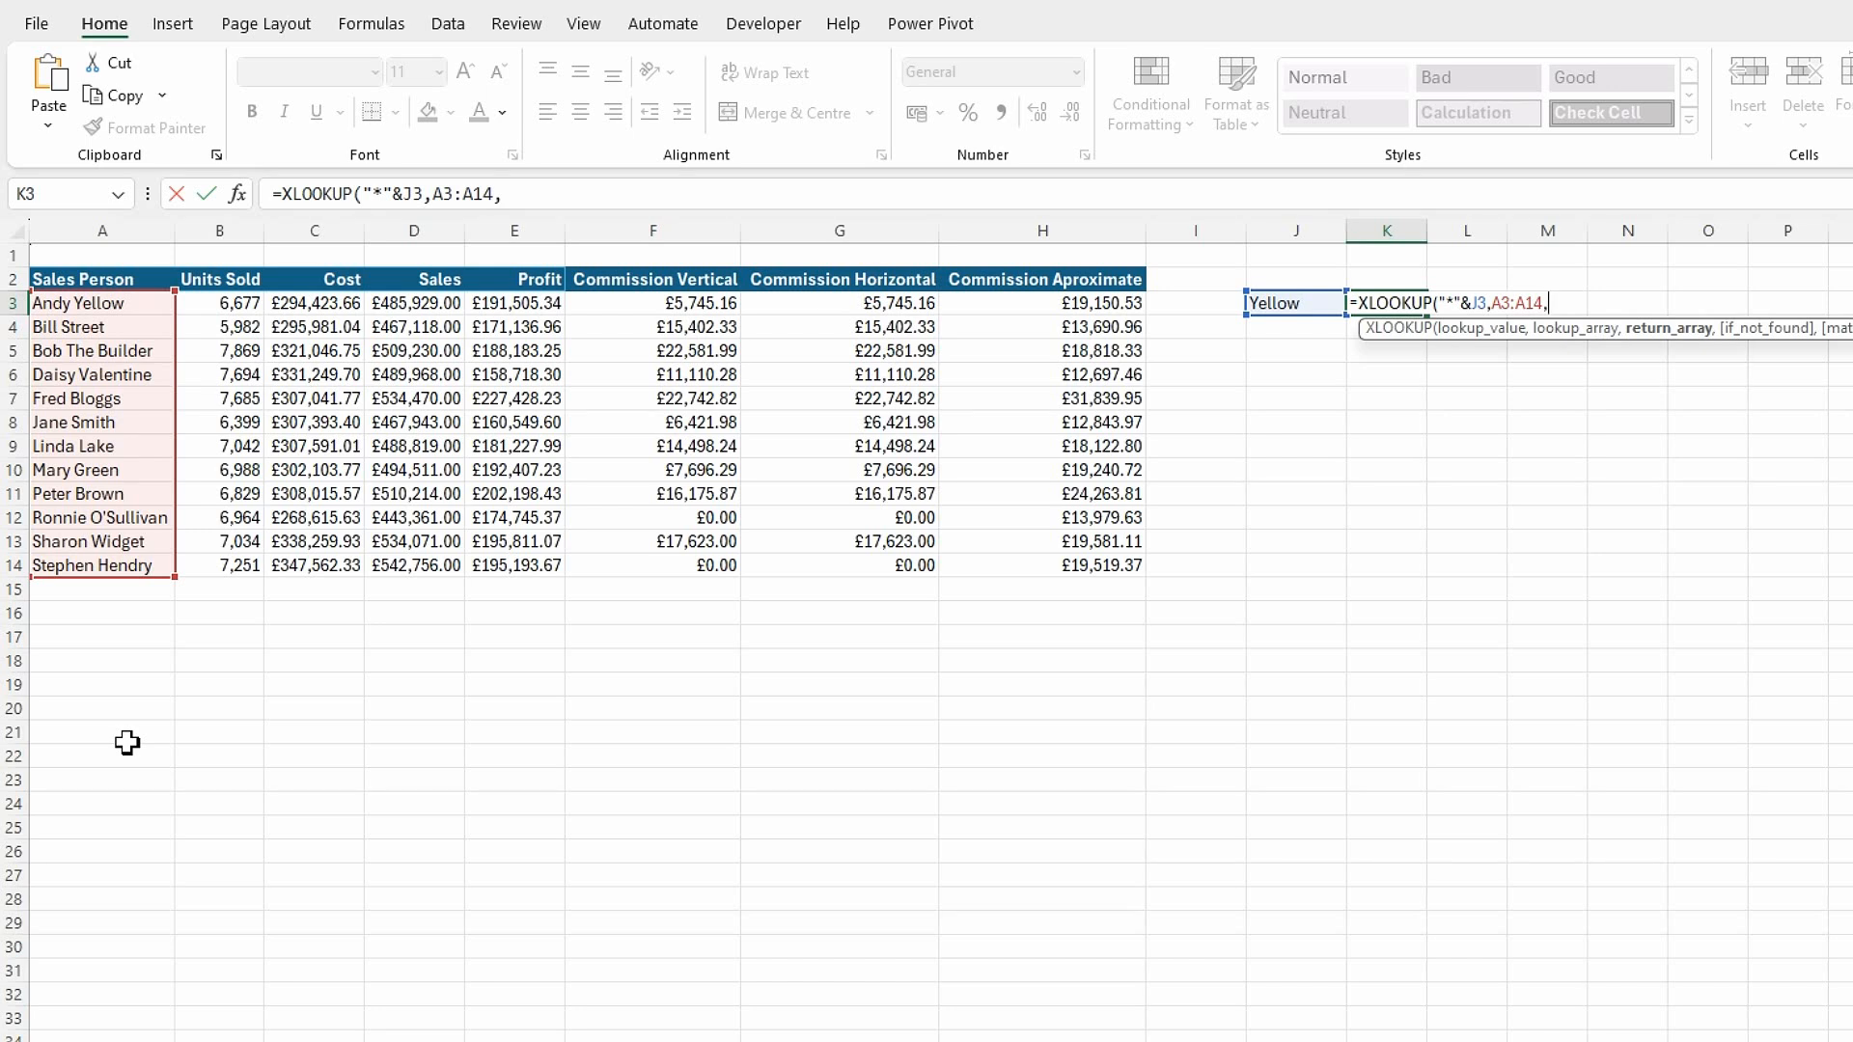
{"action": "left_click", "coordinate": [124, 303]}
{"action": "left_click_drag", "start_coordinate": [124, 303], "coordinate": [145, 566]}
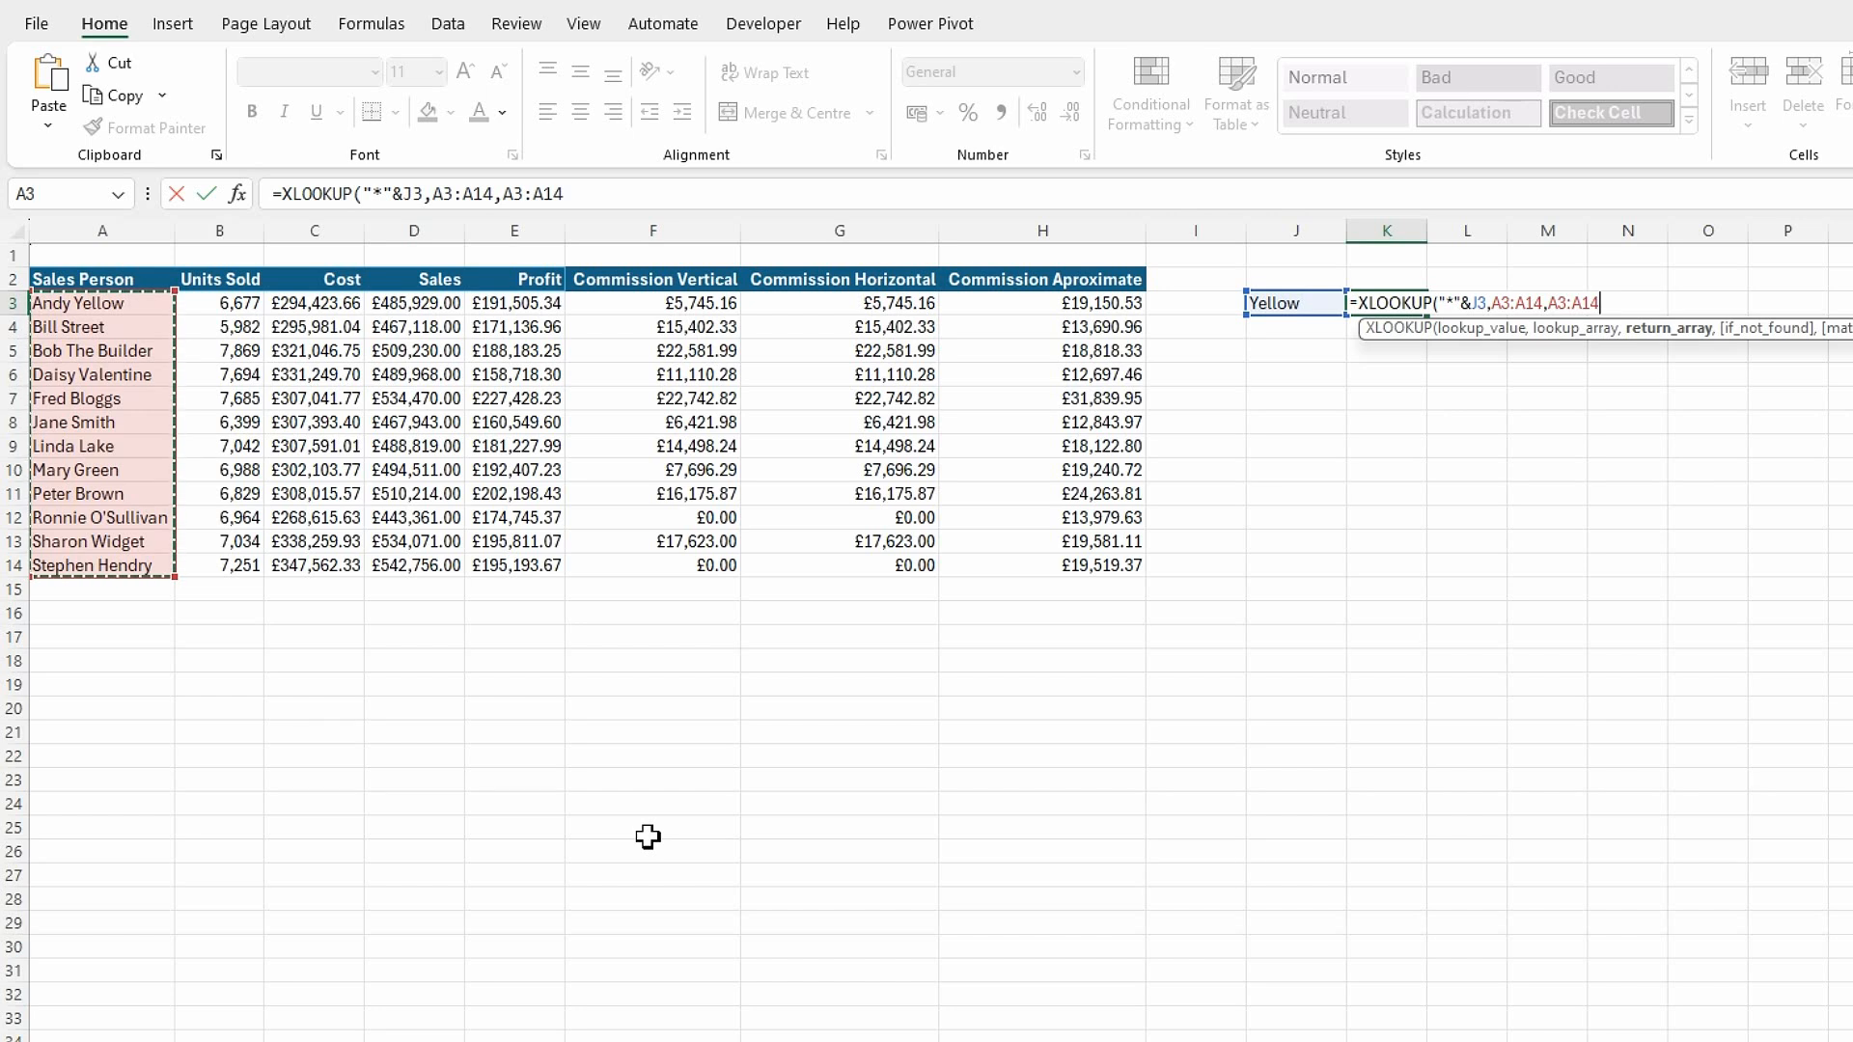
{"action": "type", "text": ")"}
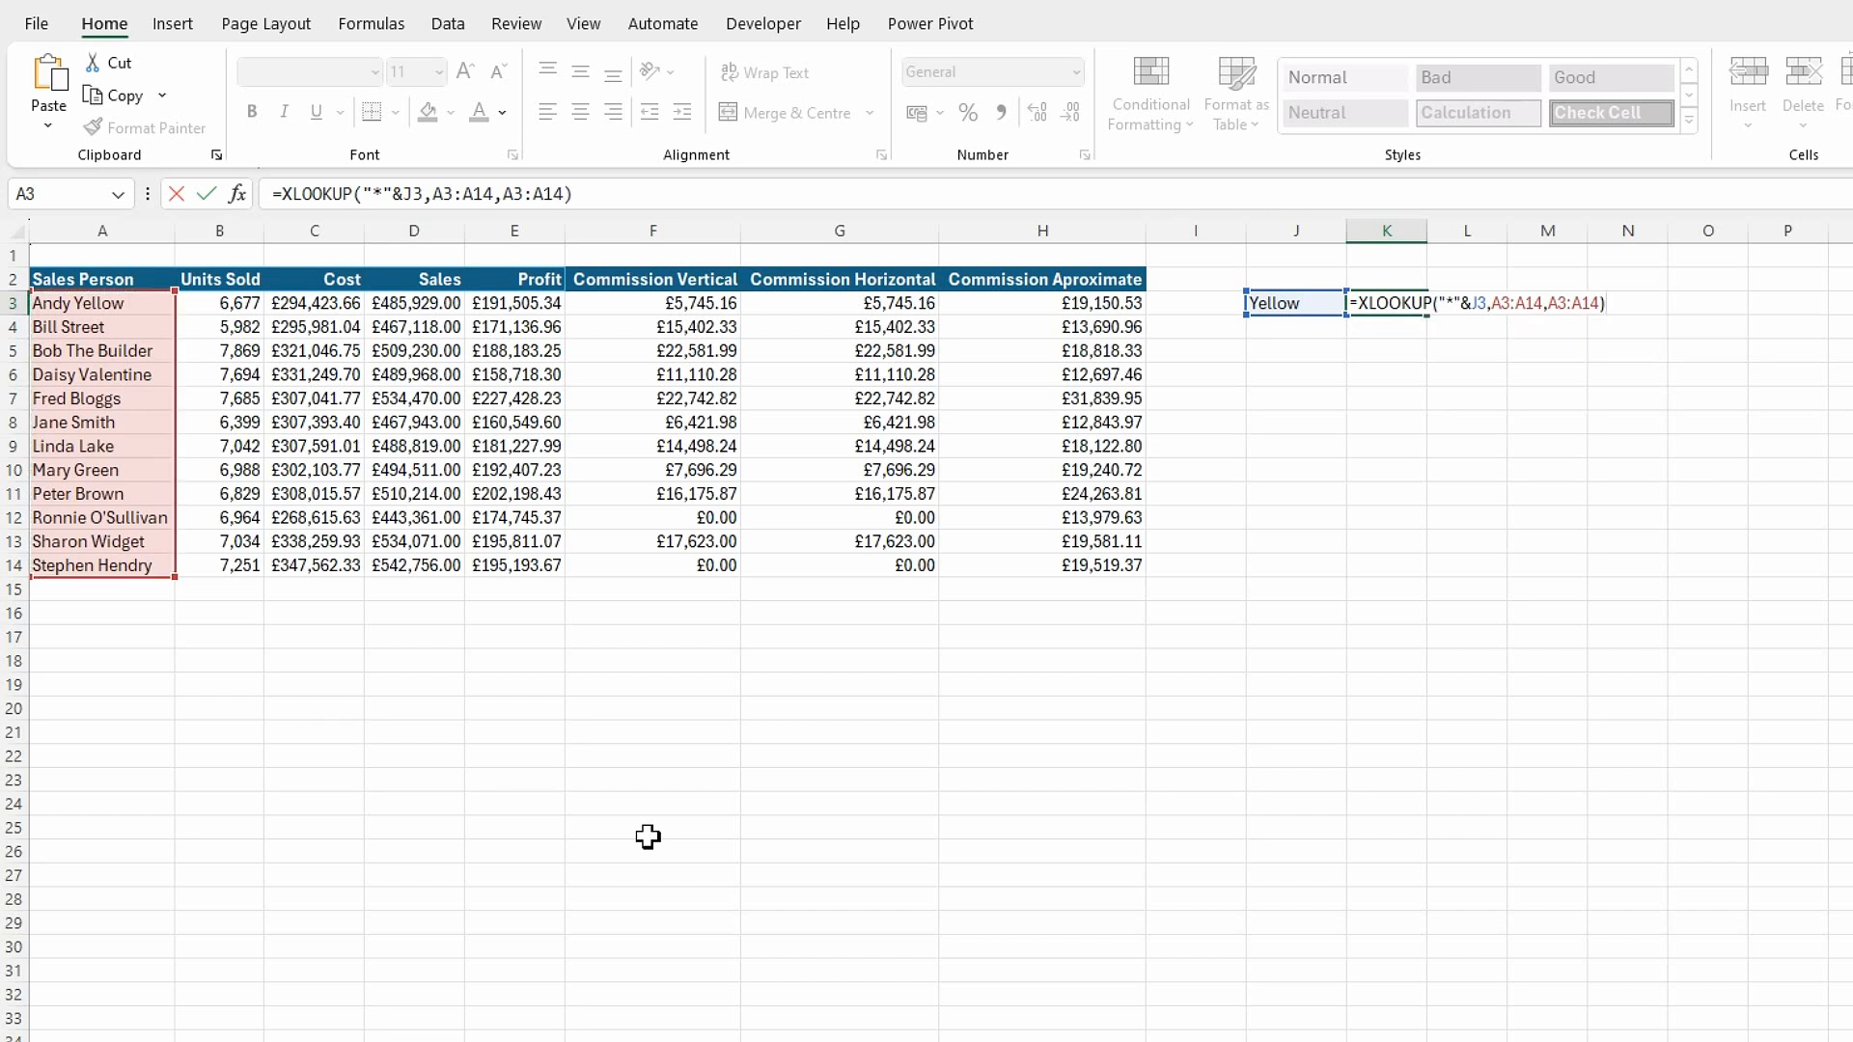
{"action": "key", "text": "Return"}
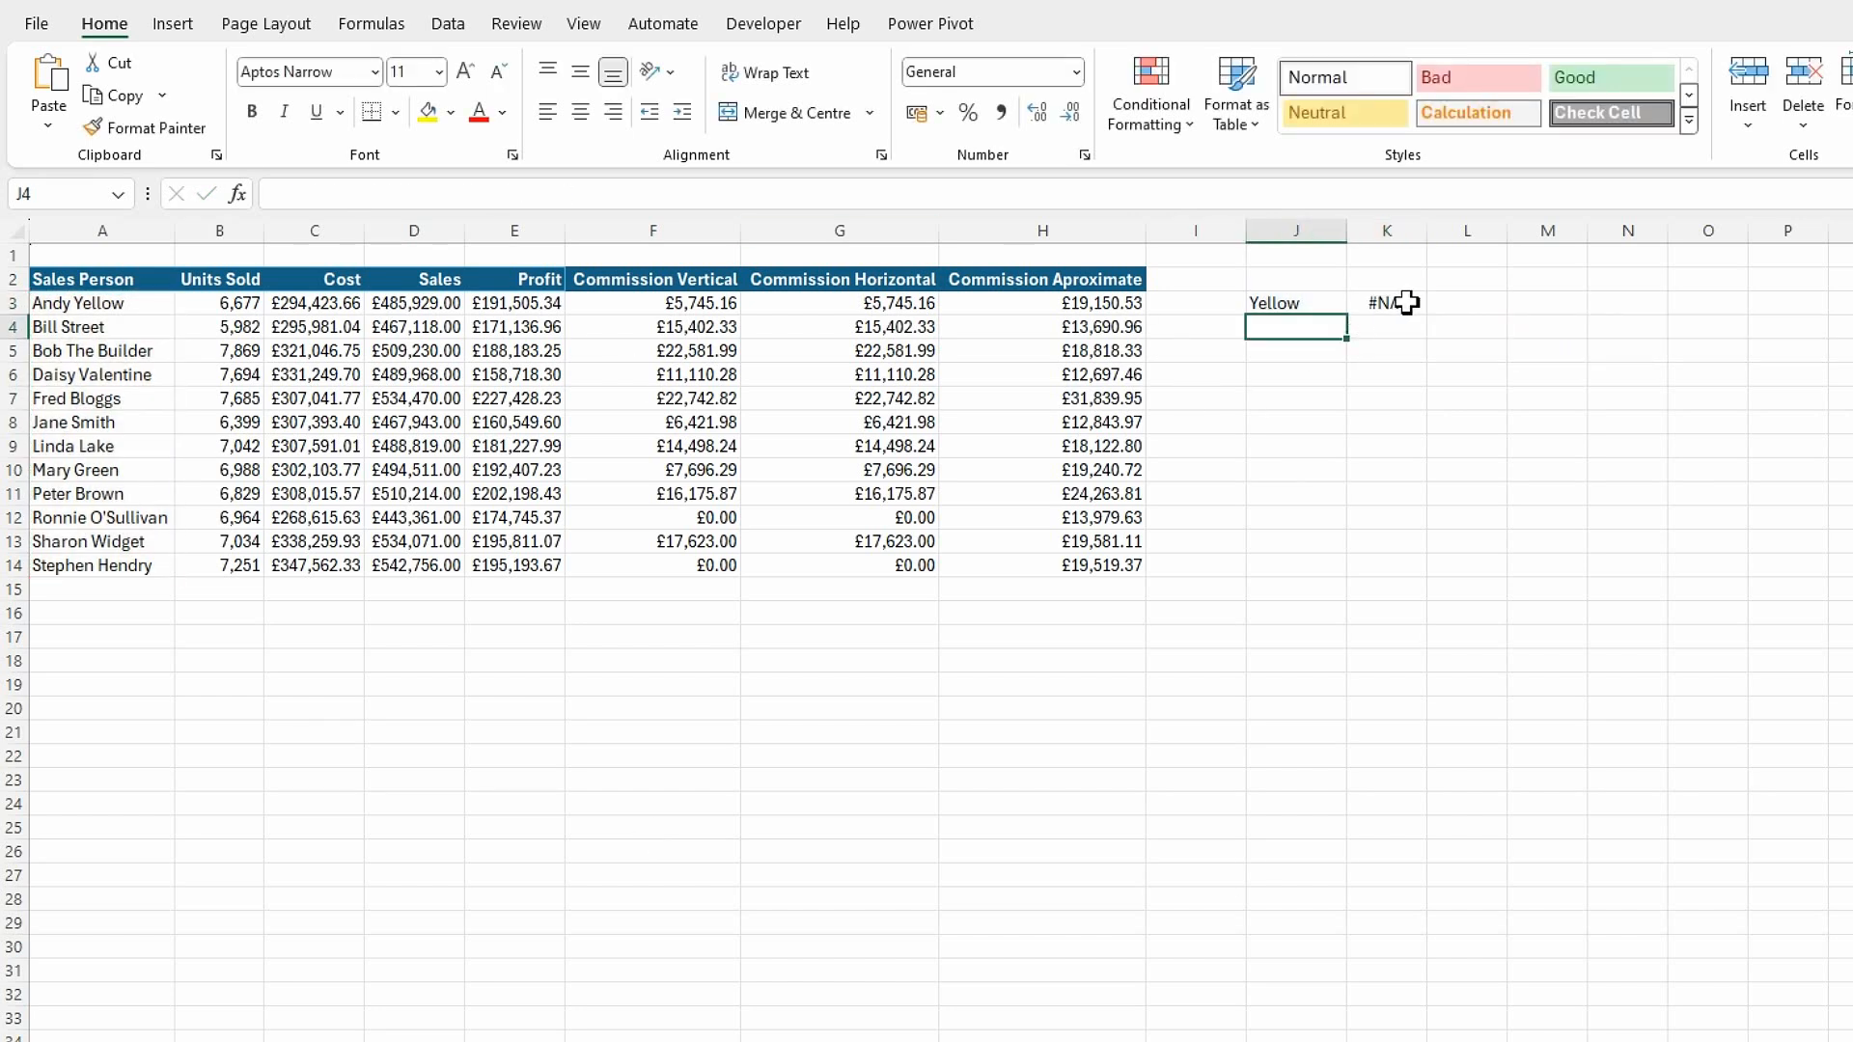
- Add match mode 2 (wildcard character match) to the XLOOKUP in K3, leaving if_not_found empty, and autofit column K
{"action": "left_click", "coordinate": [1387, 301]}
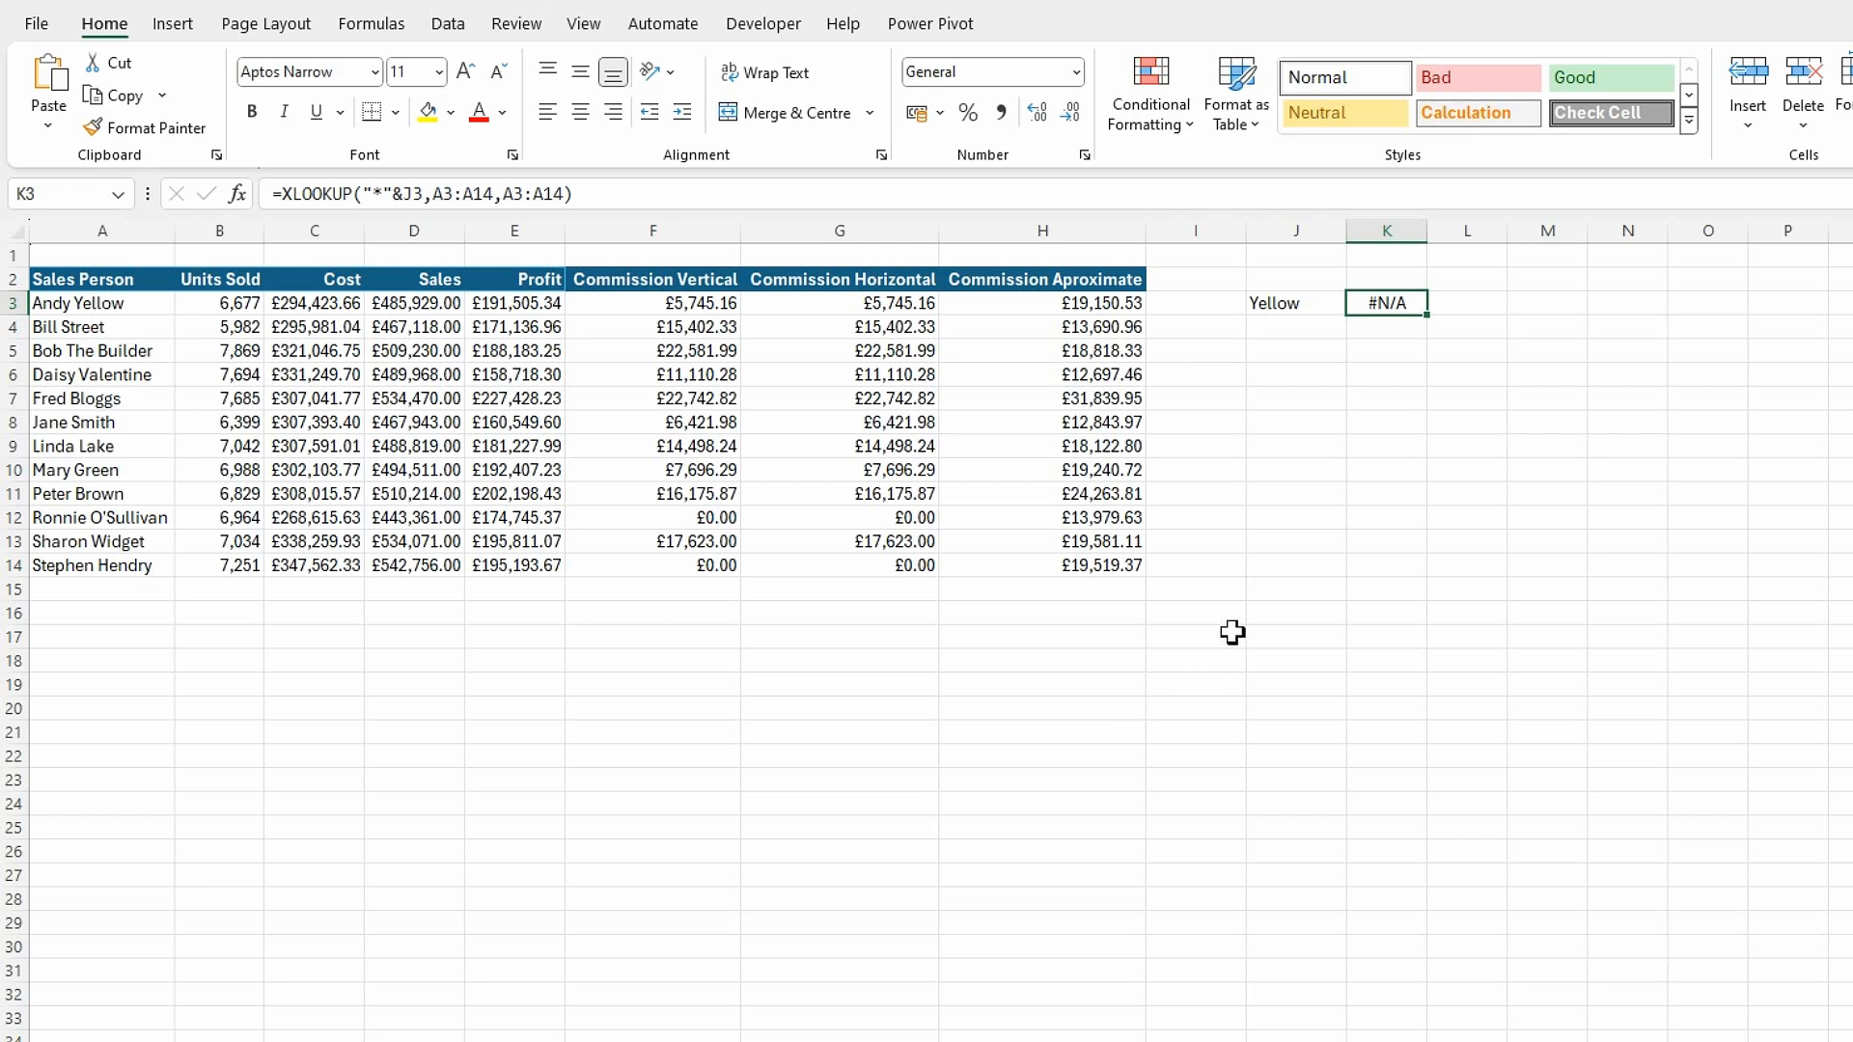
{"action": "left_click", "coordinate": [575, 199]}
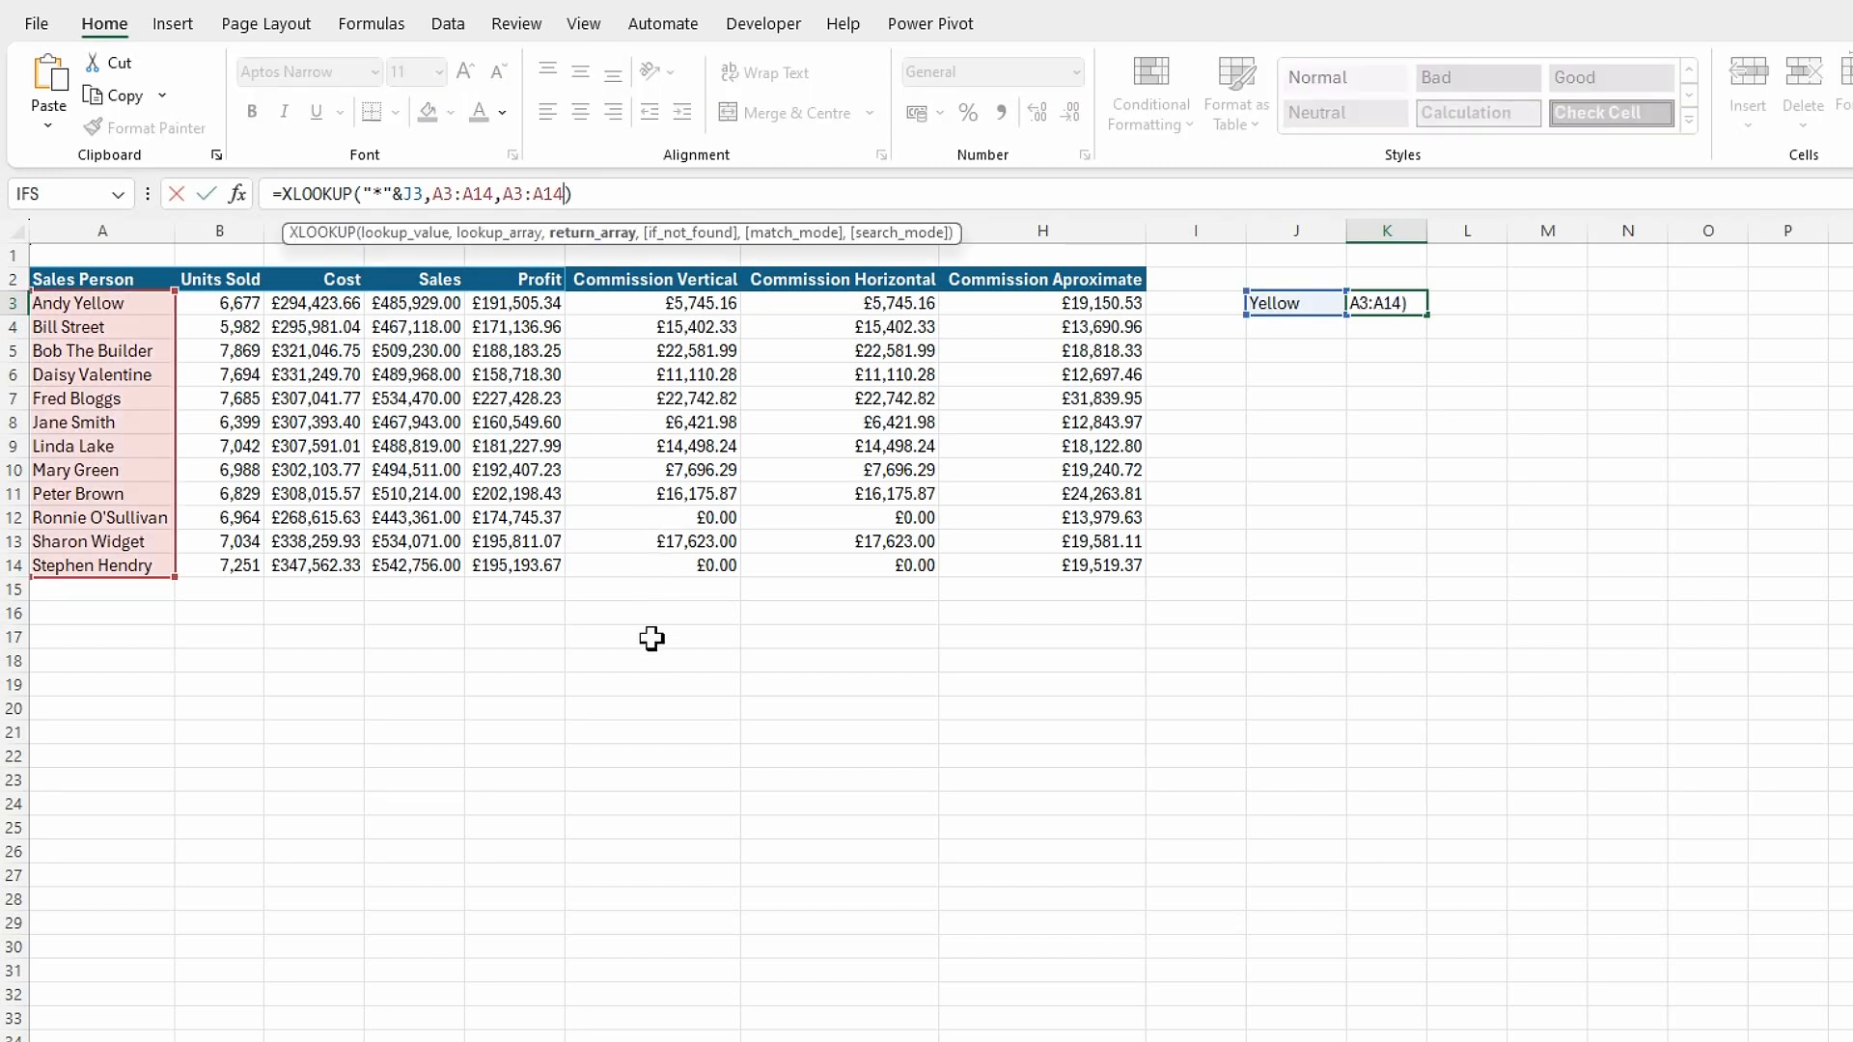
{"action": "type", "text": ","}
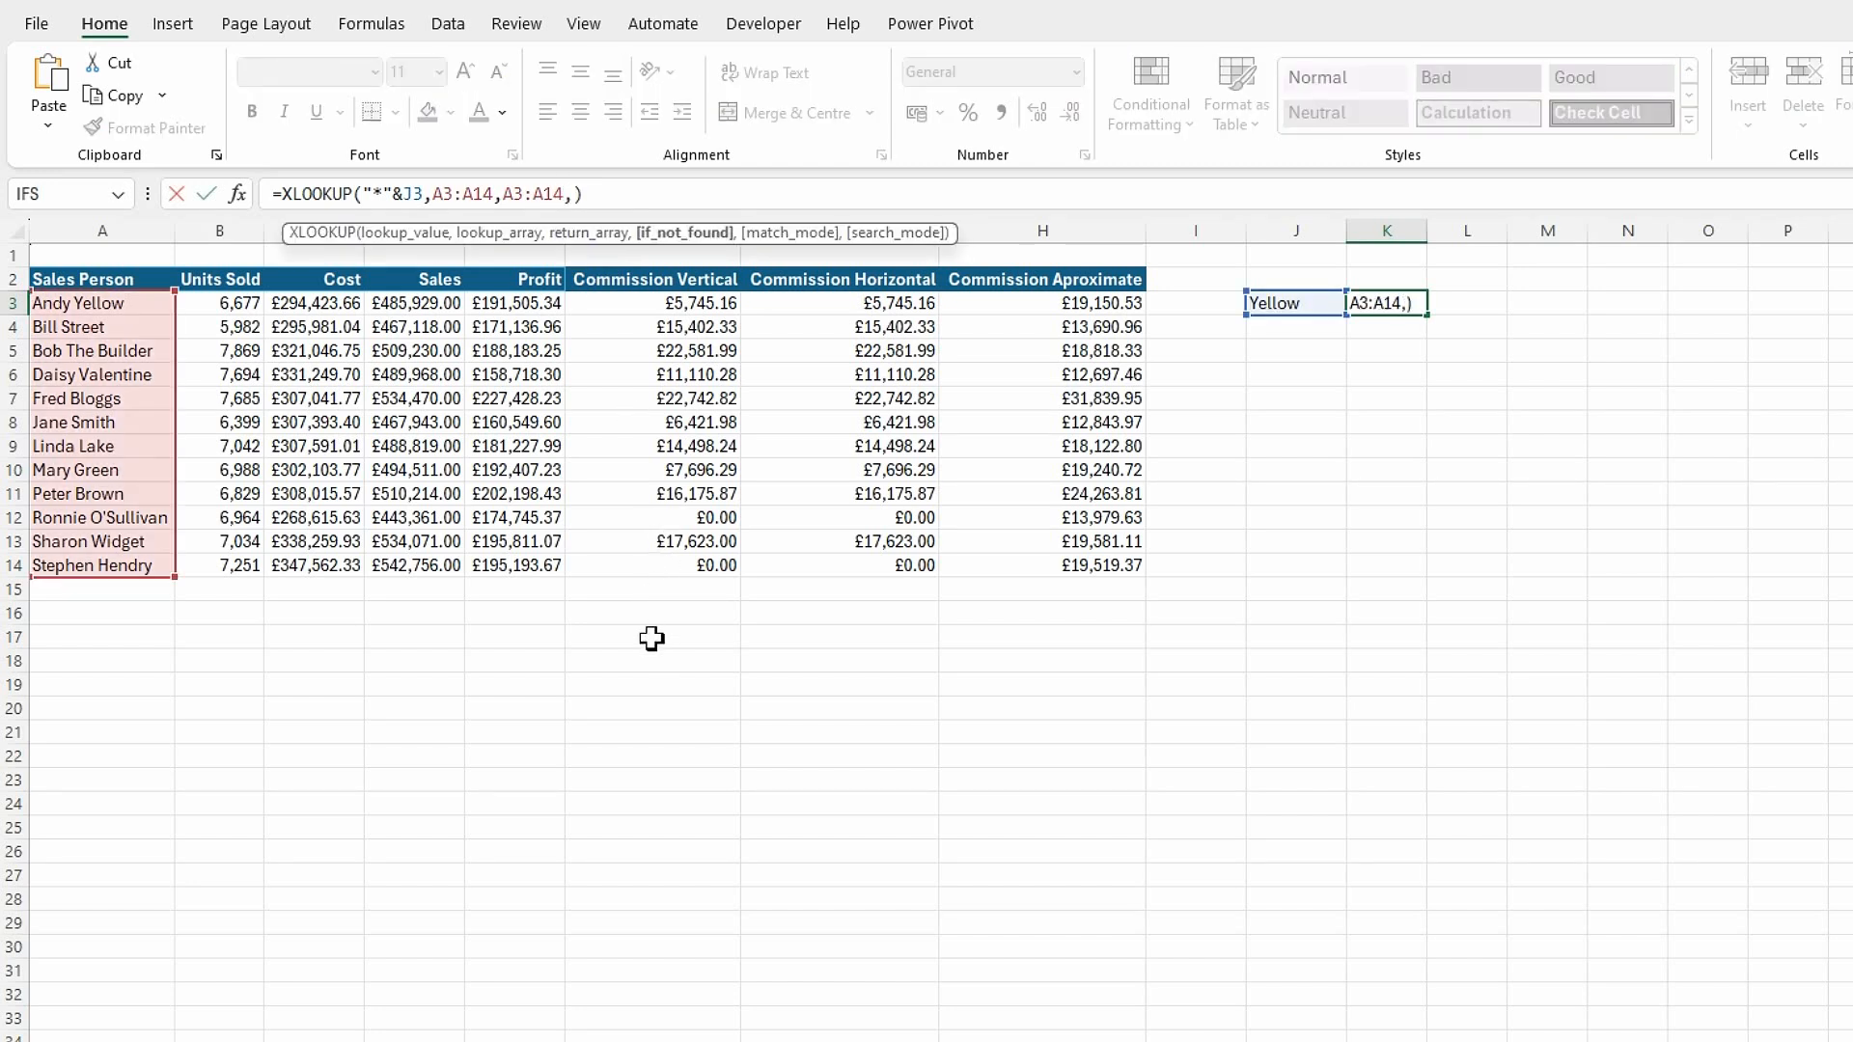
{"action": "type", "text": ","}
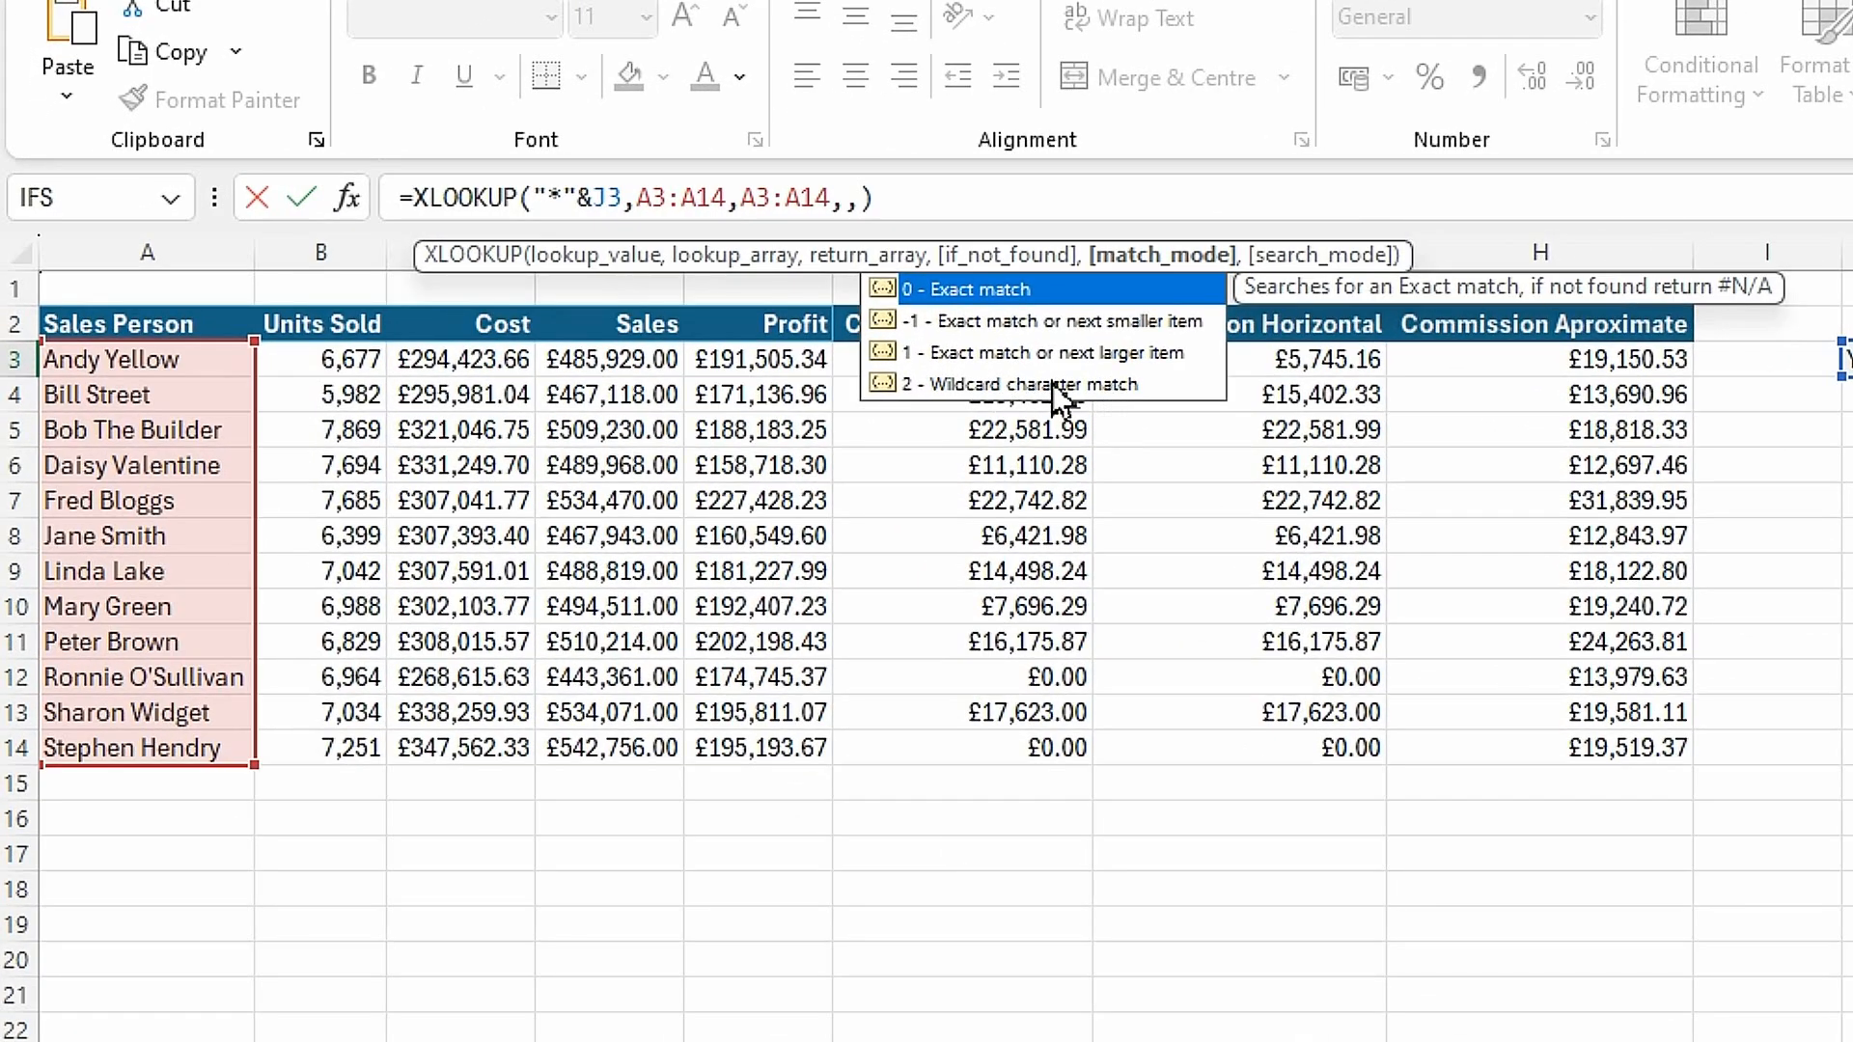
{"action": "double_click", "coordinate": [977, 385]}
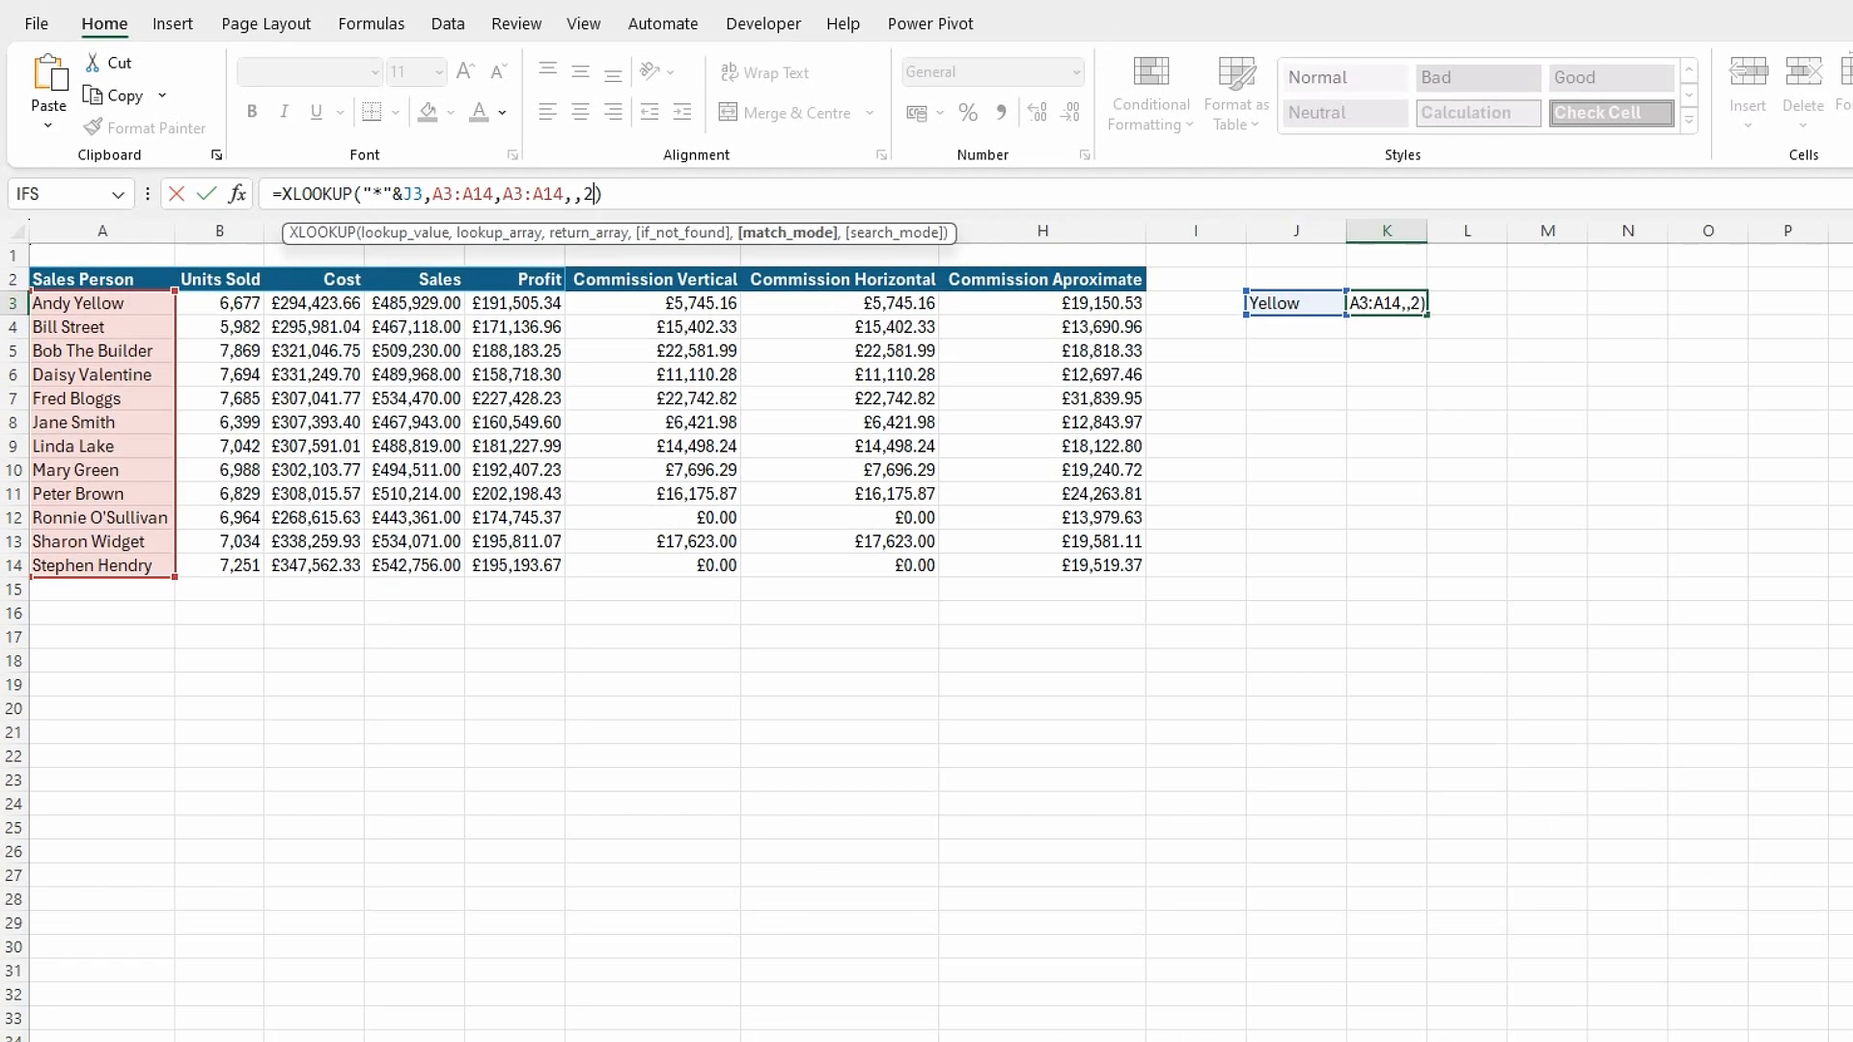
{"action": "key", "text": "Return"}
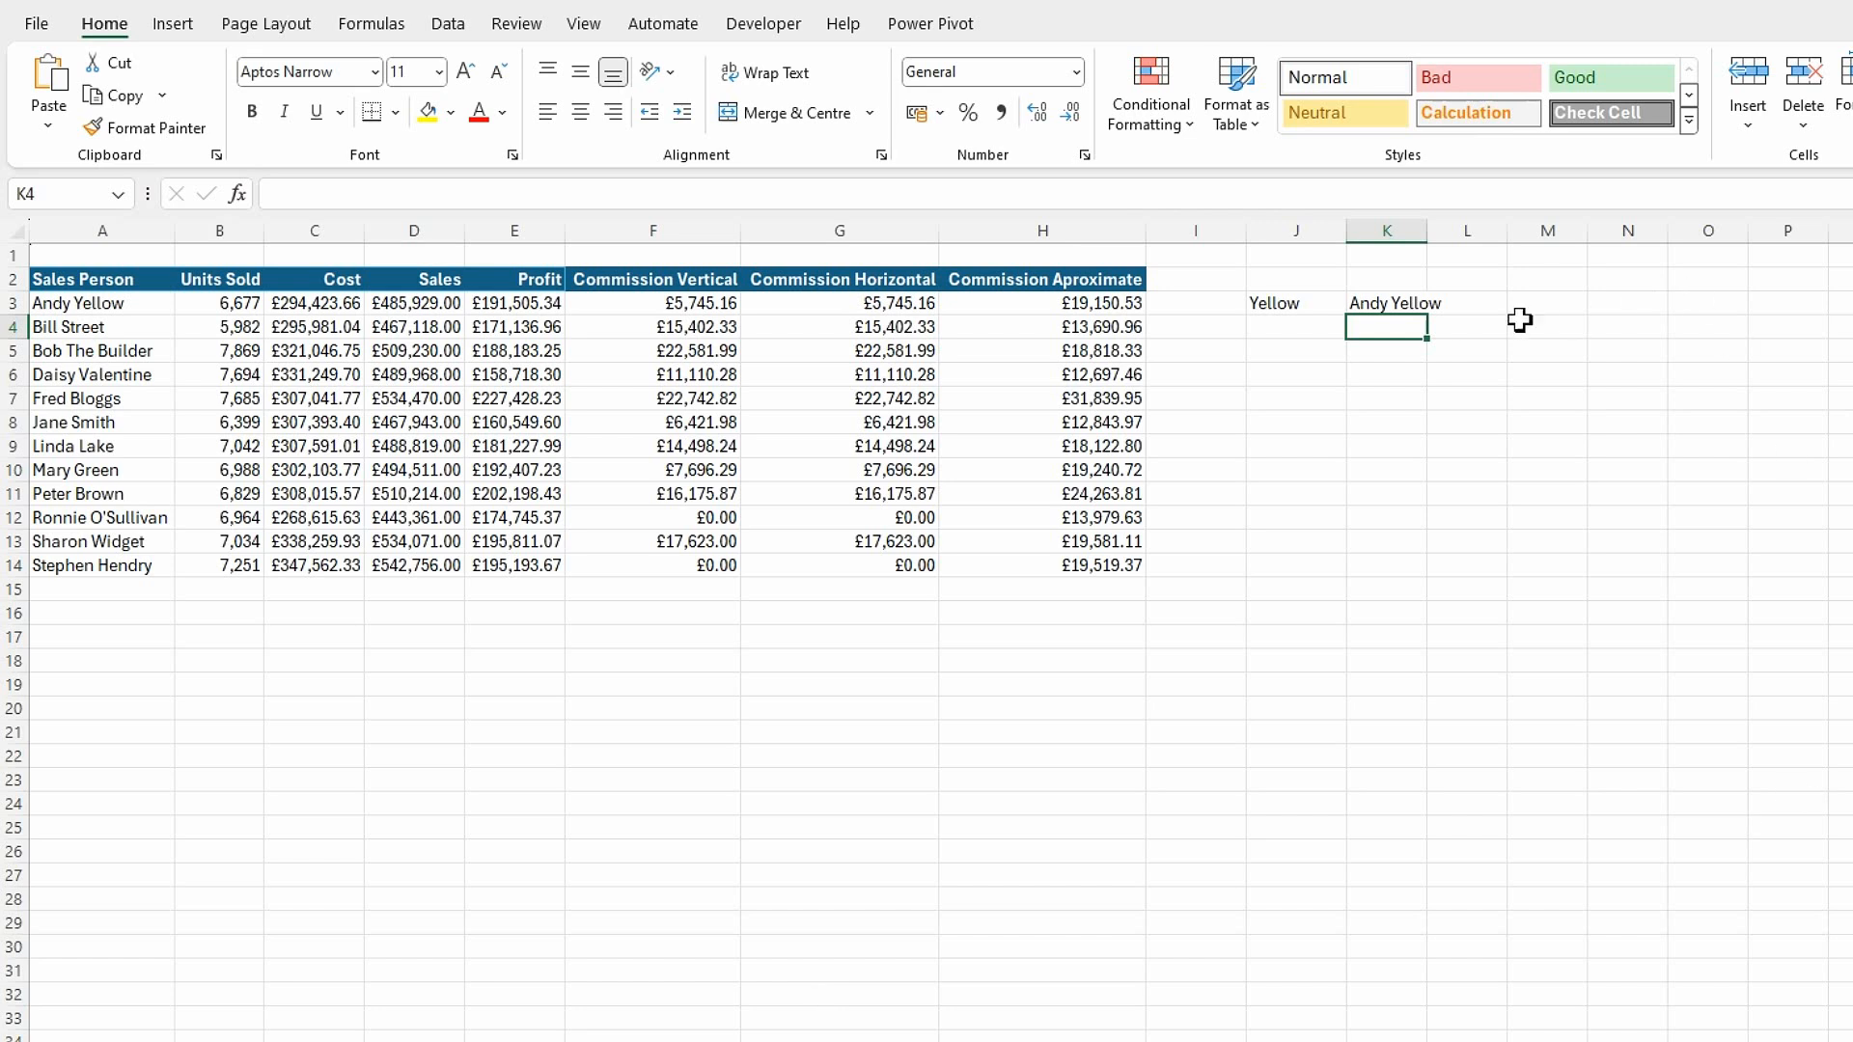
{"action": "double_click", "coordinate": [1427, 232]}
{"action": "left_click", "coordinate": [1442, 510]}
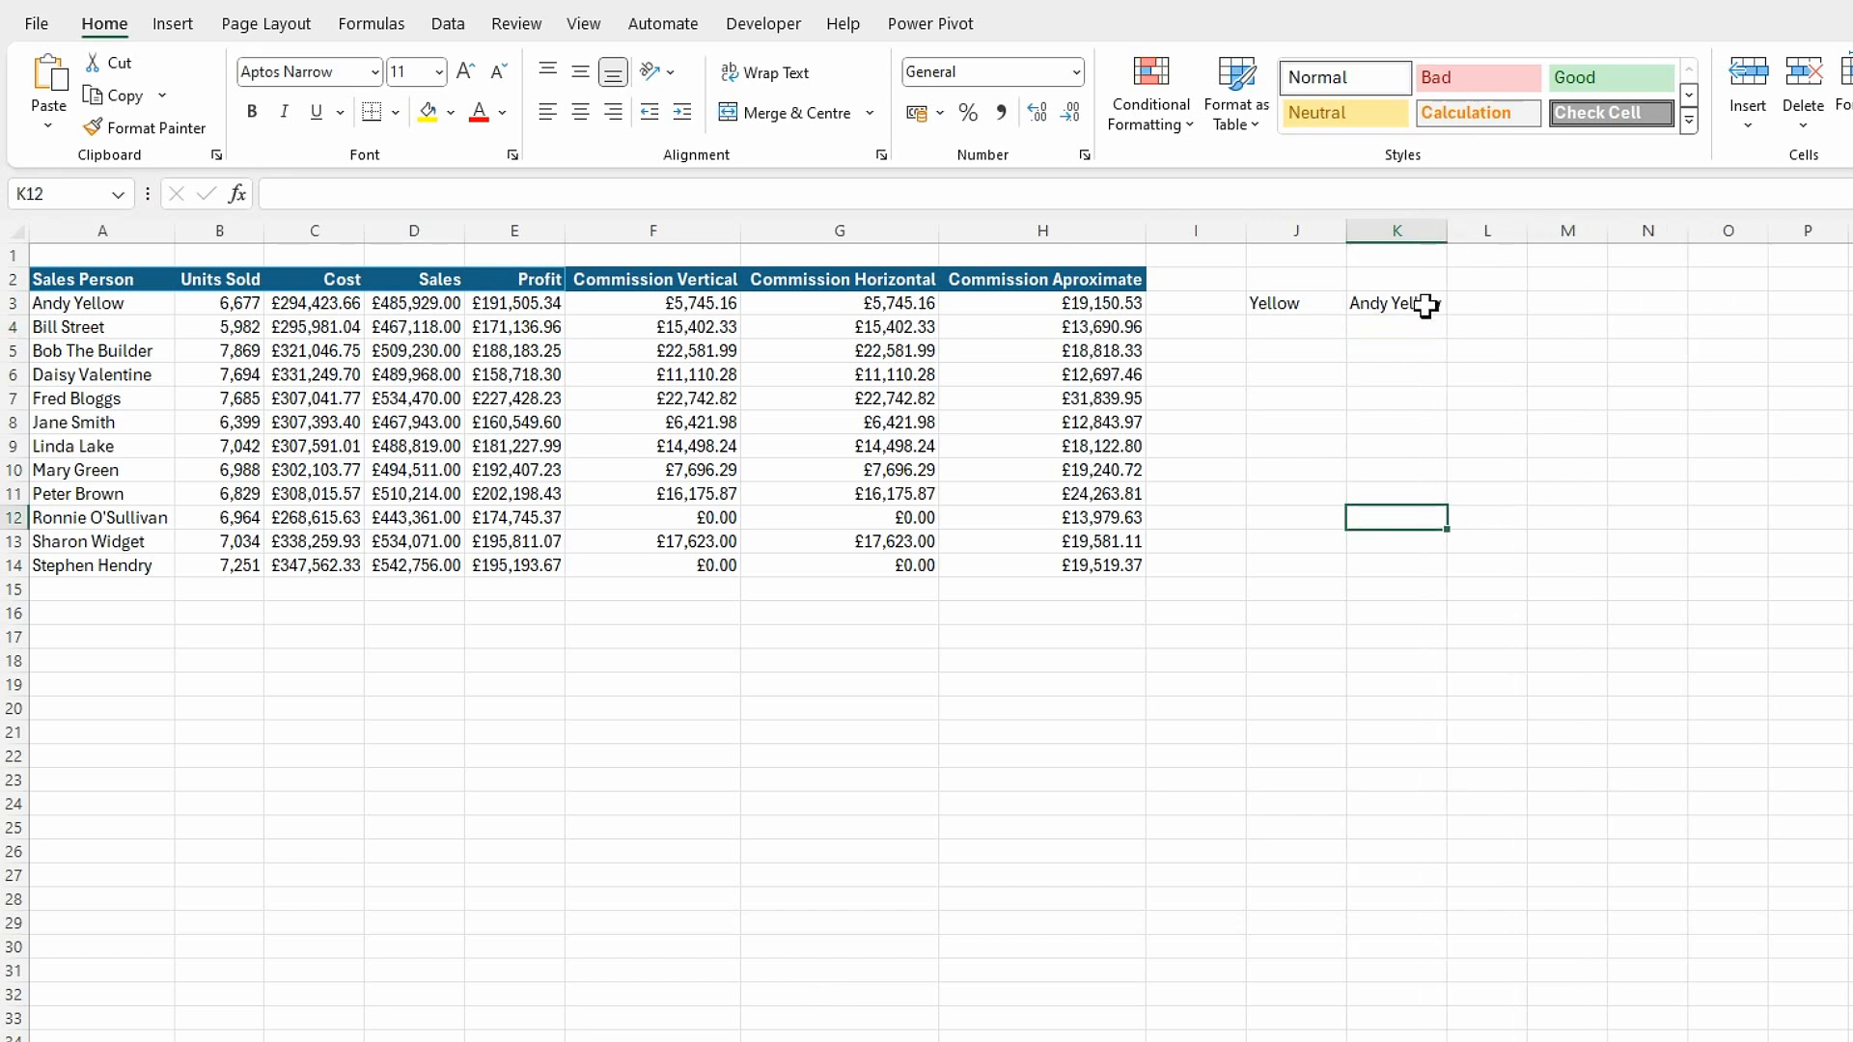
- Clear the partial-name lookup value and its XLOOKUP result from J3:K3
{"action": "left_click", "coordinate": [1286, 303]}
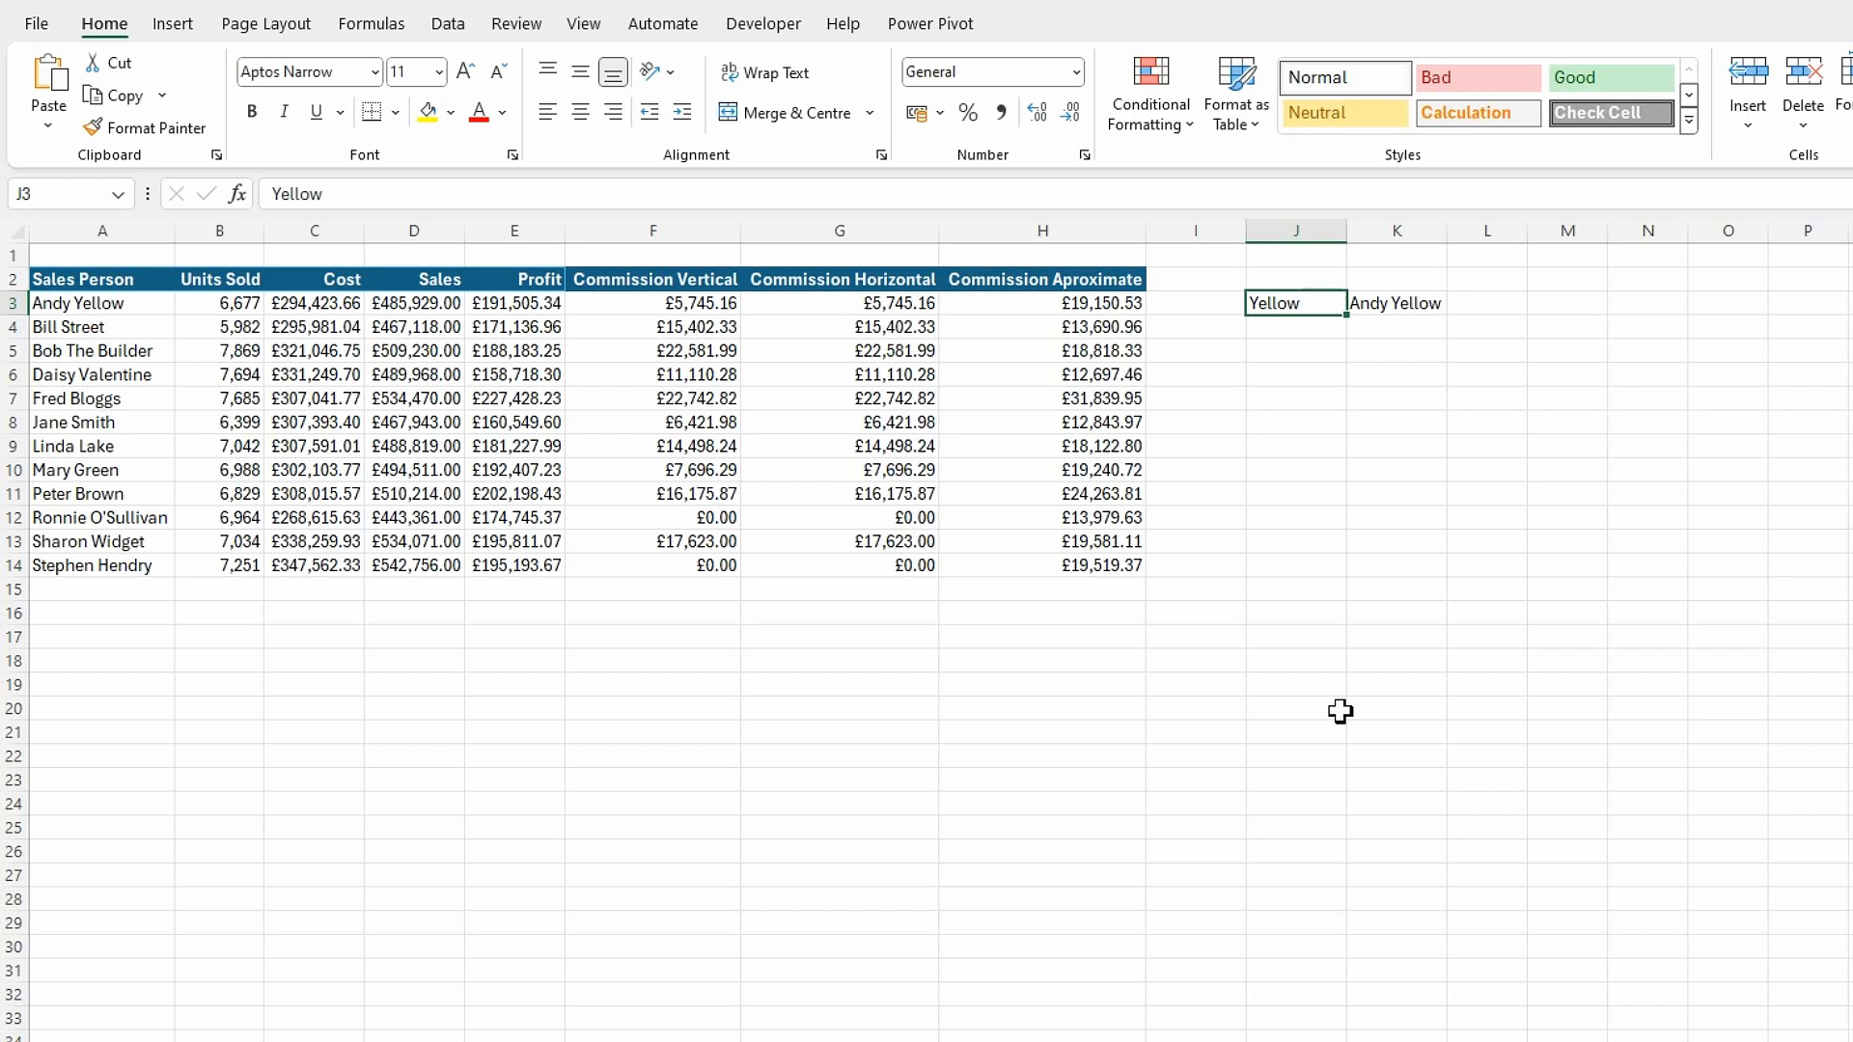
{"action": "left_click_drag", "start_coordinate": [1575, 621], "coordinate": [1476, 621]}
{"action": "left_click", "coordinate": [1509, 310]}
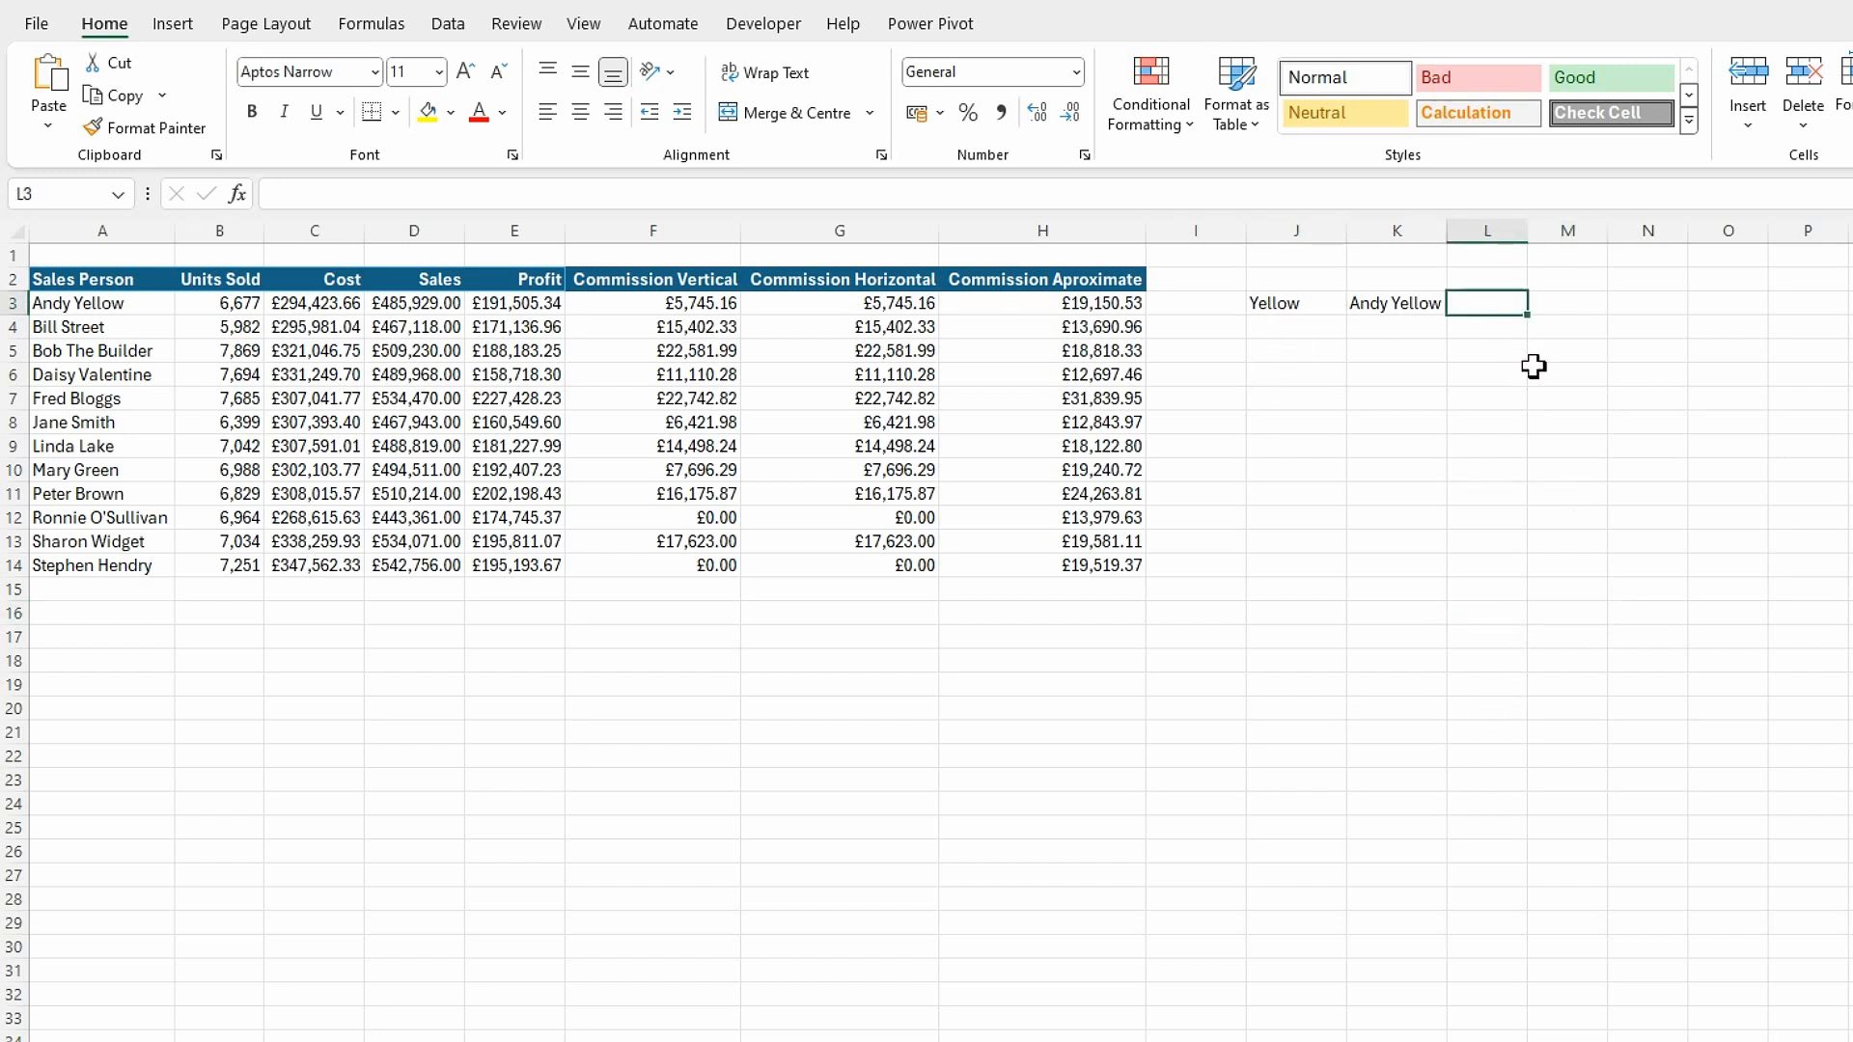
{"action": "left_click_drag", "start_coordinate": [1265, 302], "coordinate": [1410, 302]}
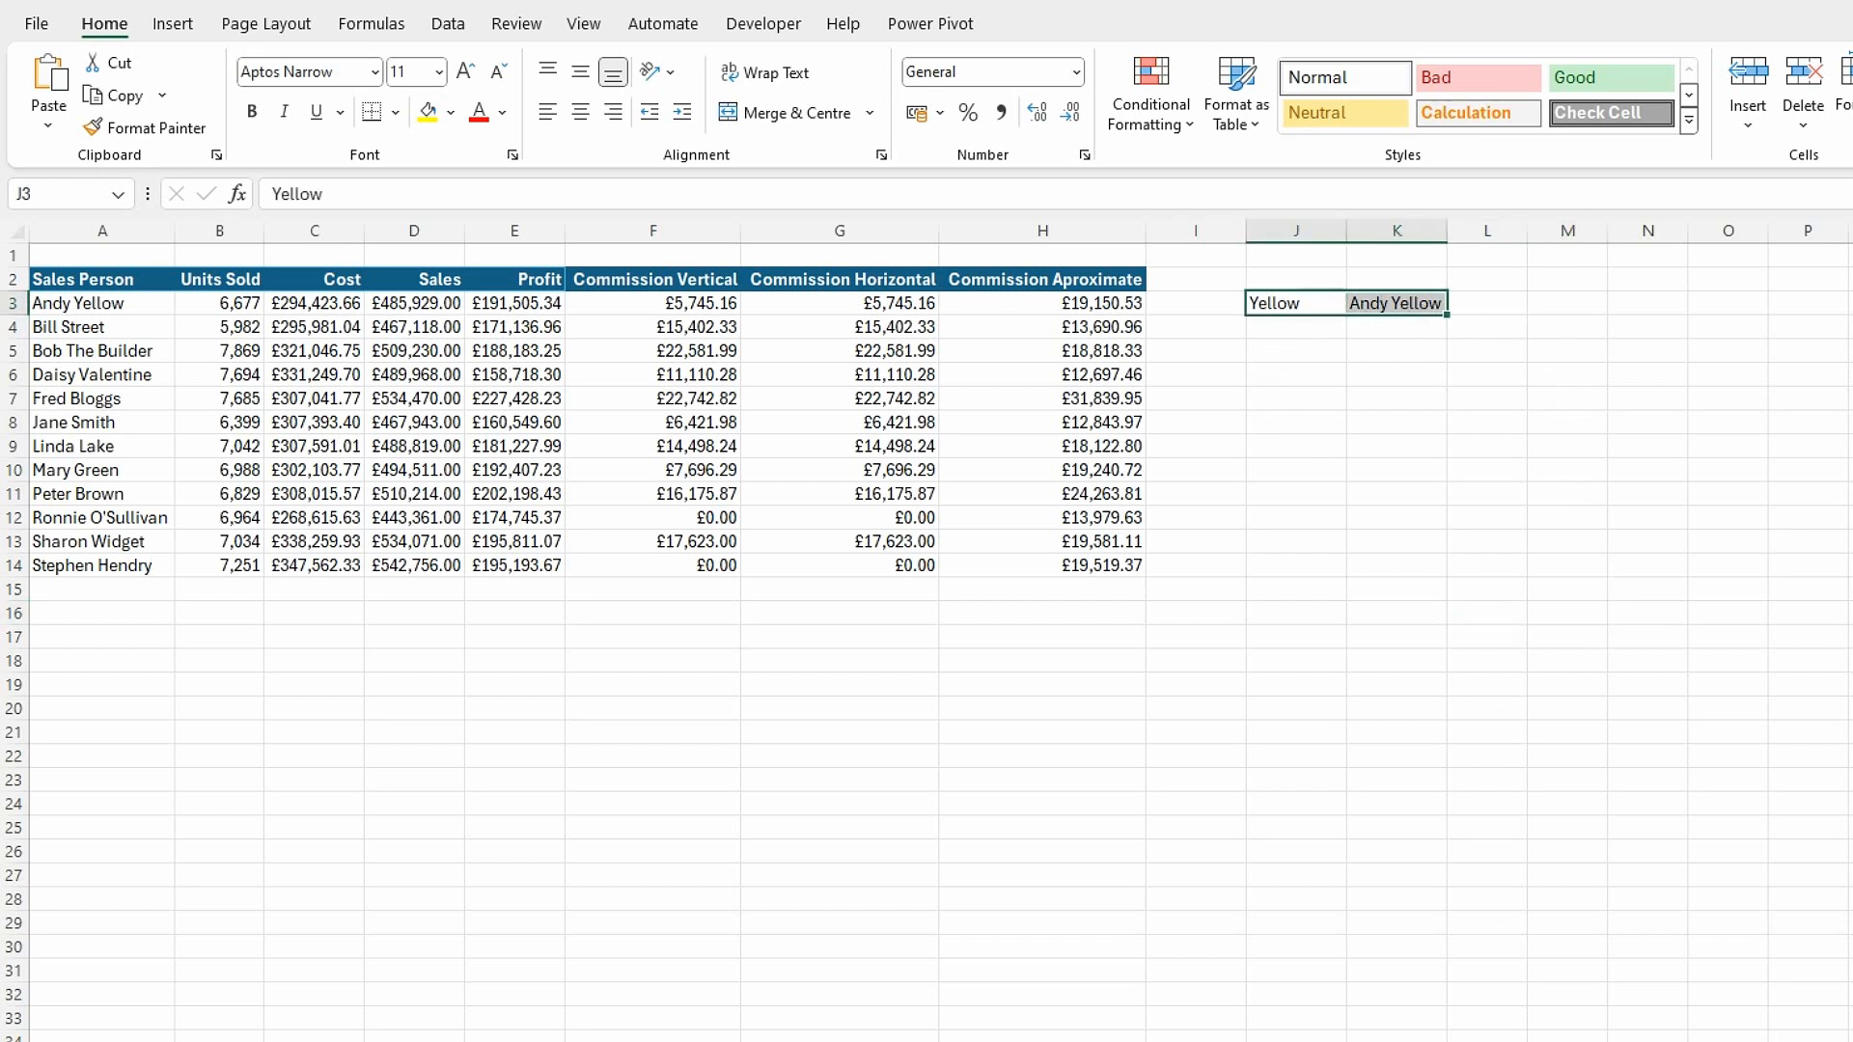
{"action": "key", "text": "Delete"}
{"action": "left_click", "coordinate": [1332, 389]}
- Enter the label "Sales Person" in J2 and autofit column J
{"action": "left_click", "coordinate": [1308, 280]}
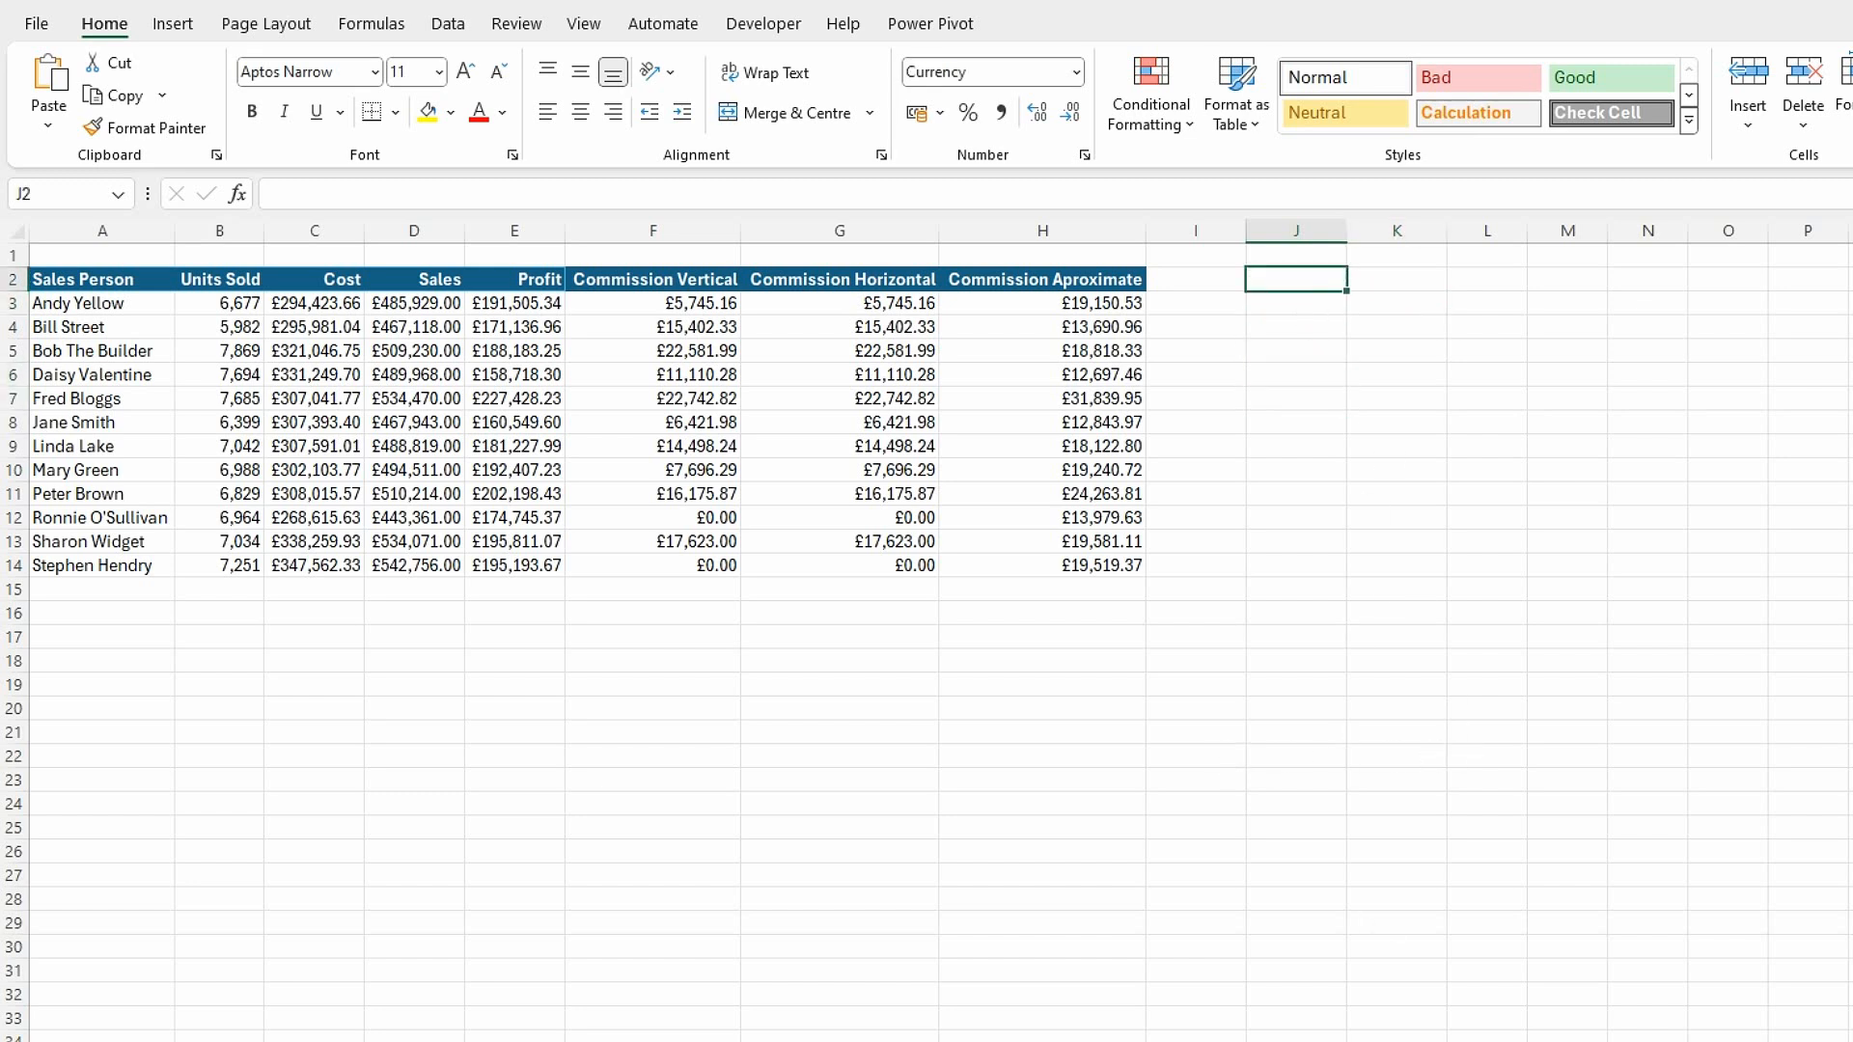
{"action": "type", "text": "Sales Person"}
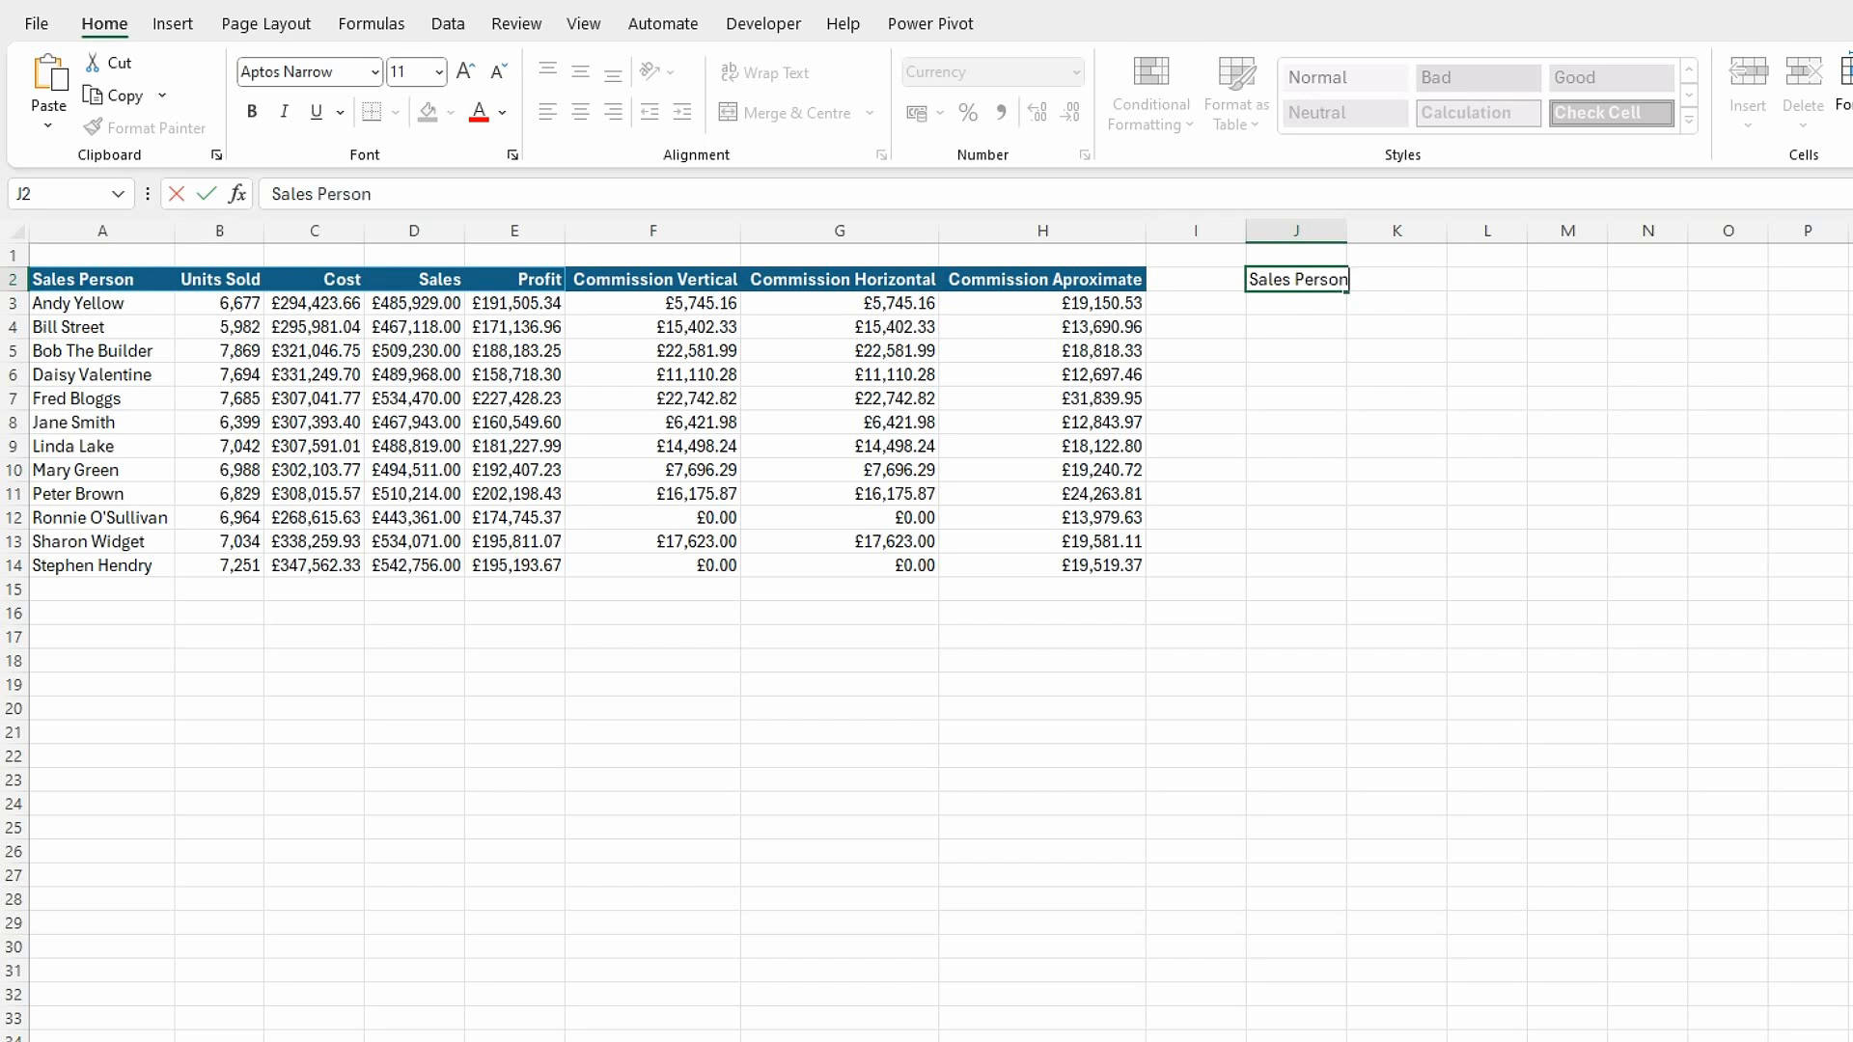
{"action": "key", "text": "Tab"}
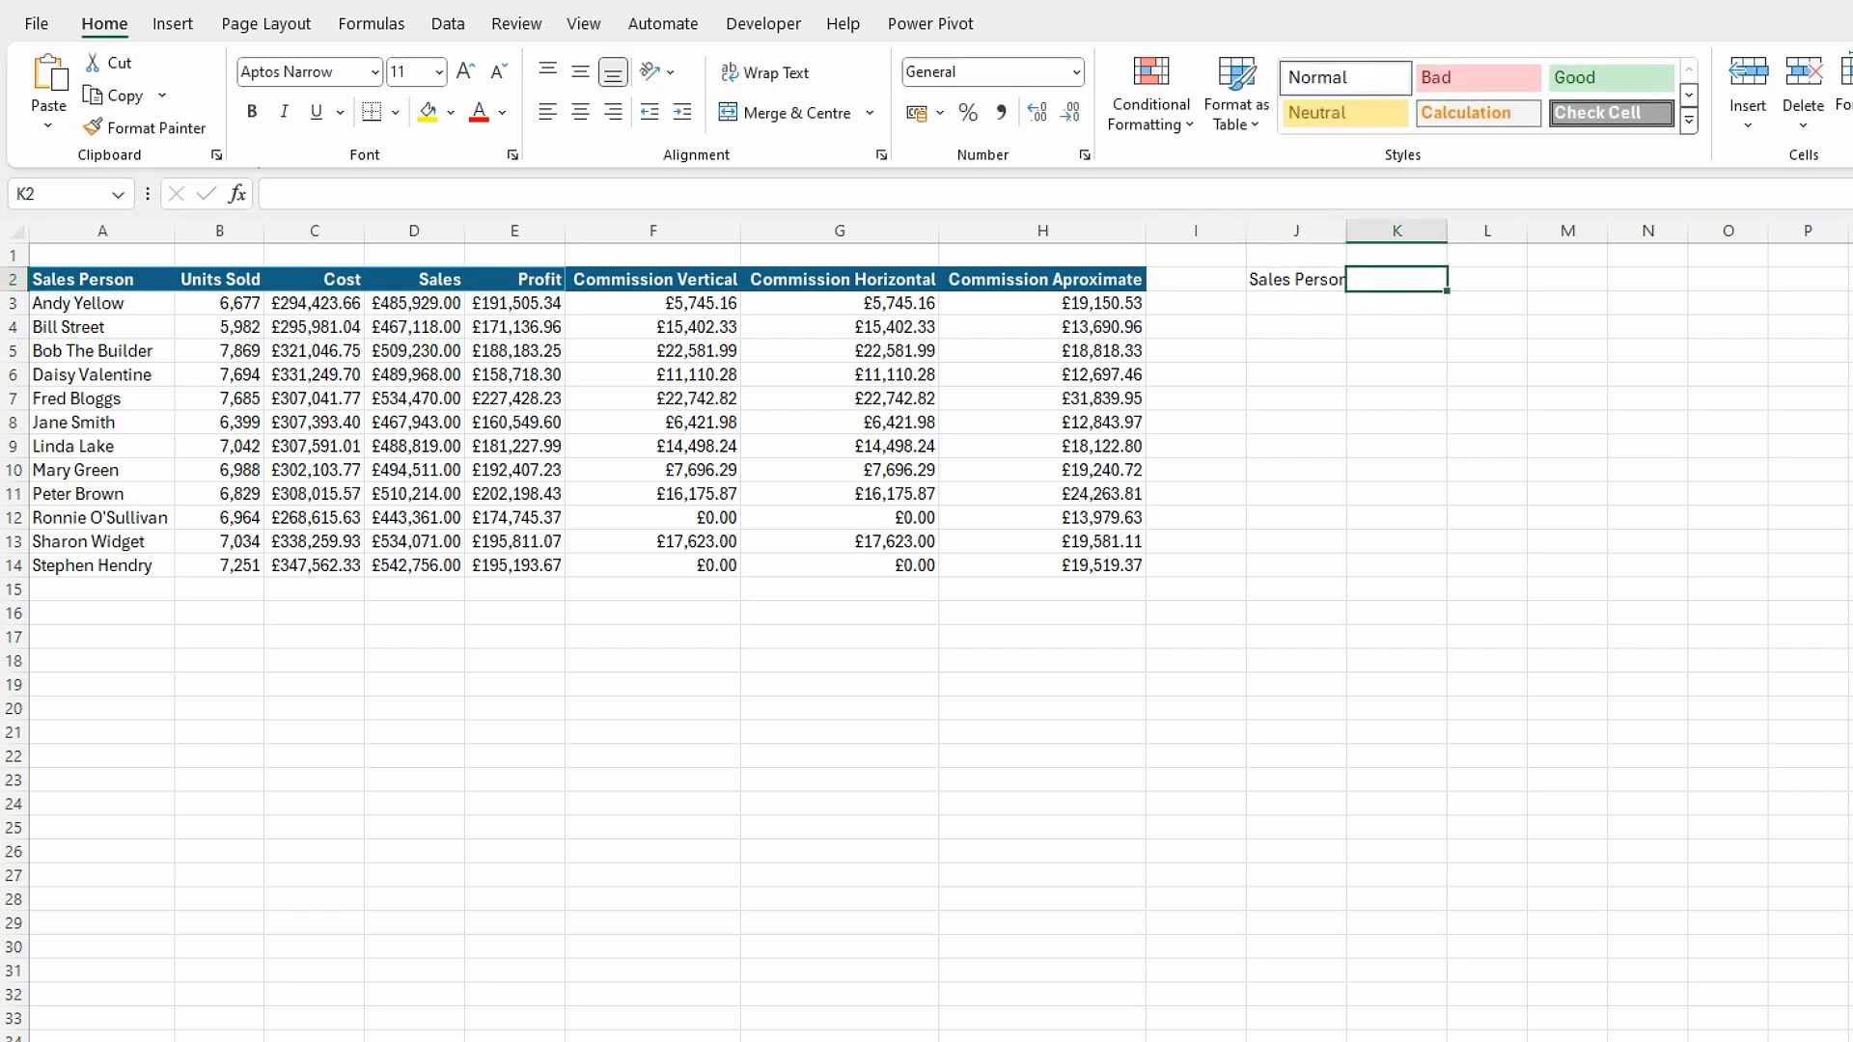
{"action": "double_click", "coordinate": [1348, 234]}
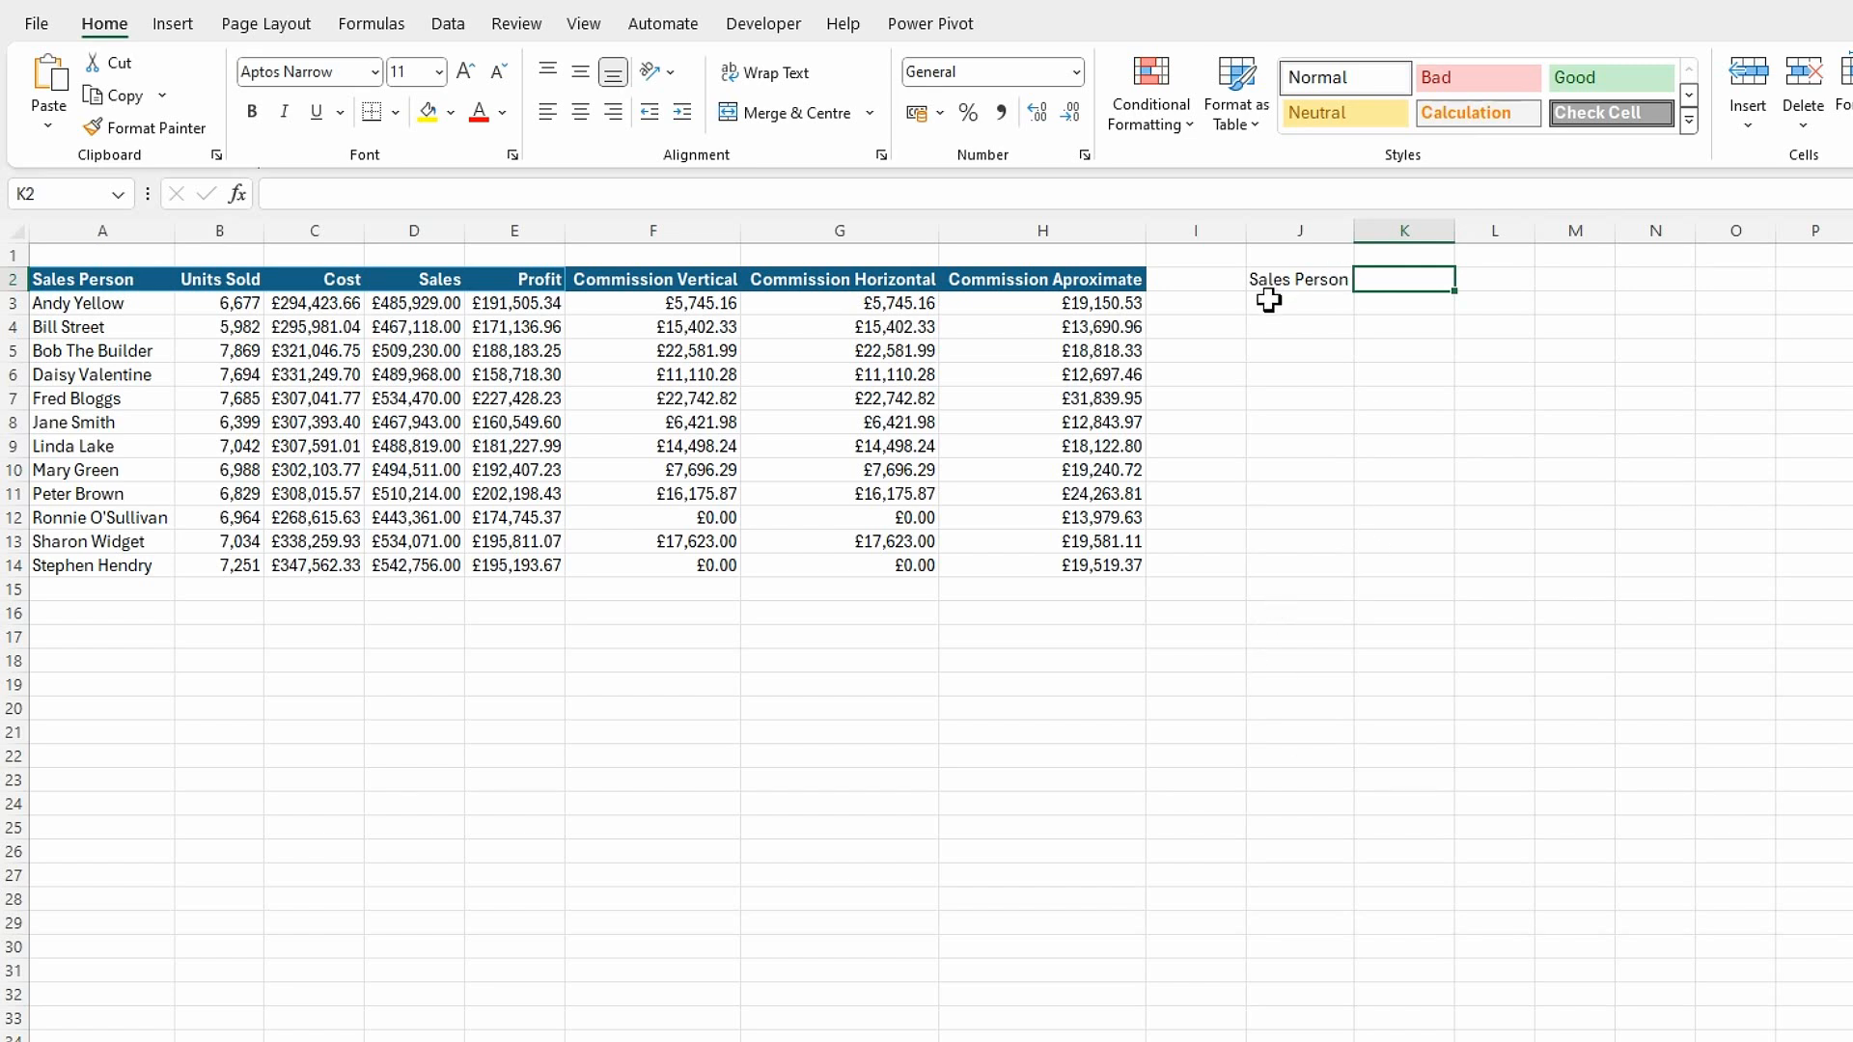
{"action": "left_click", "coordinate": [1294, 281]}
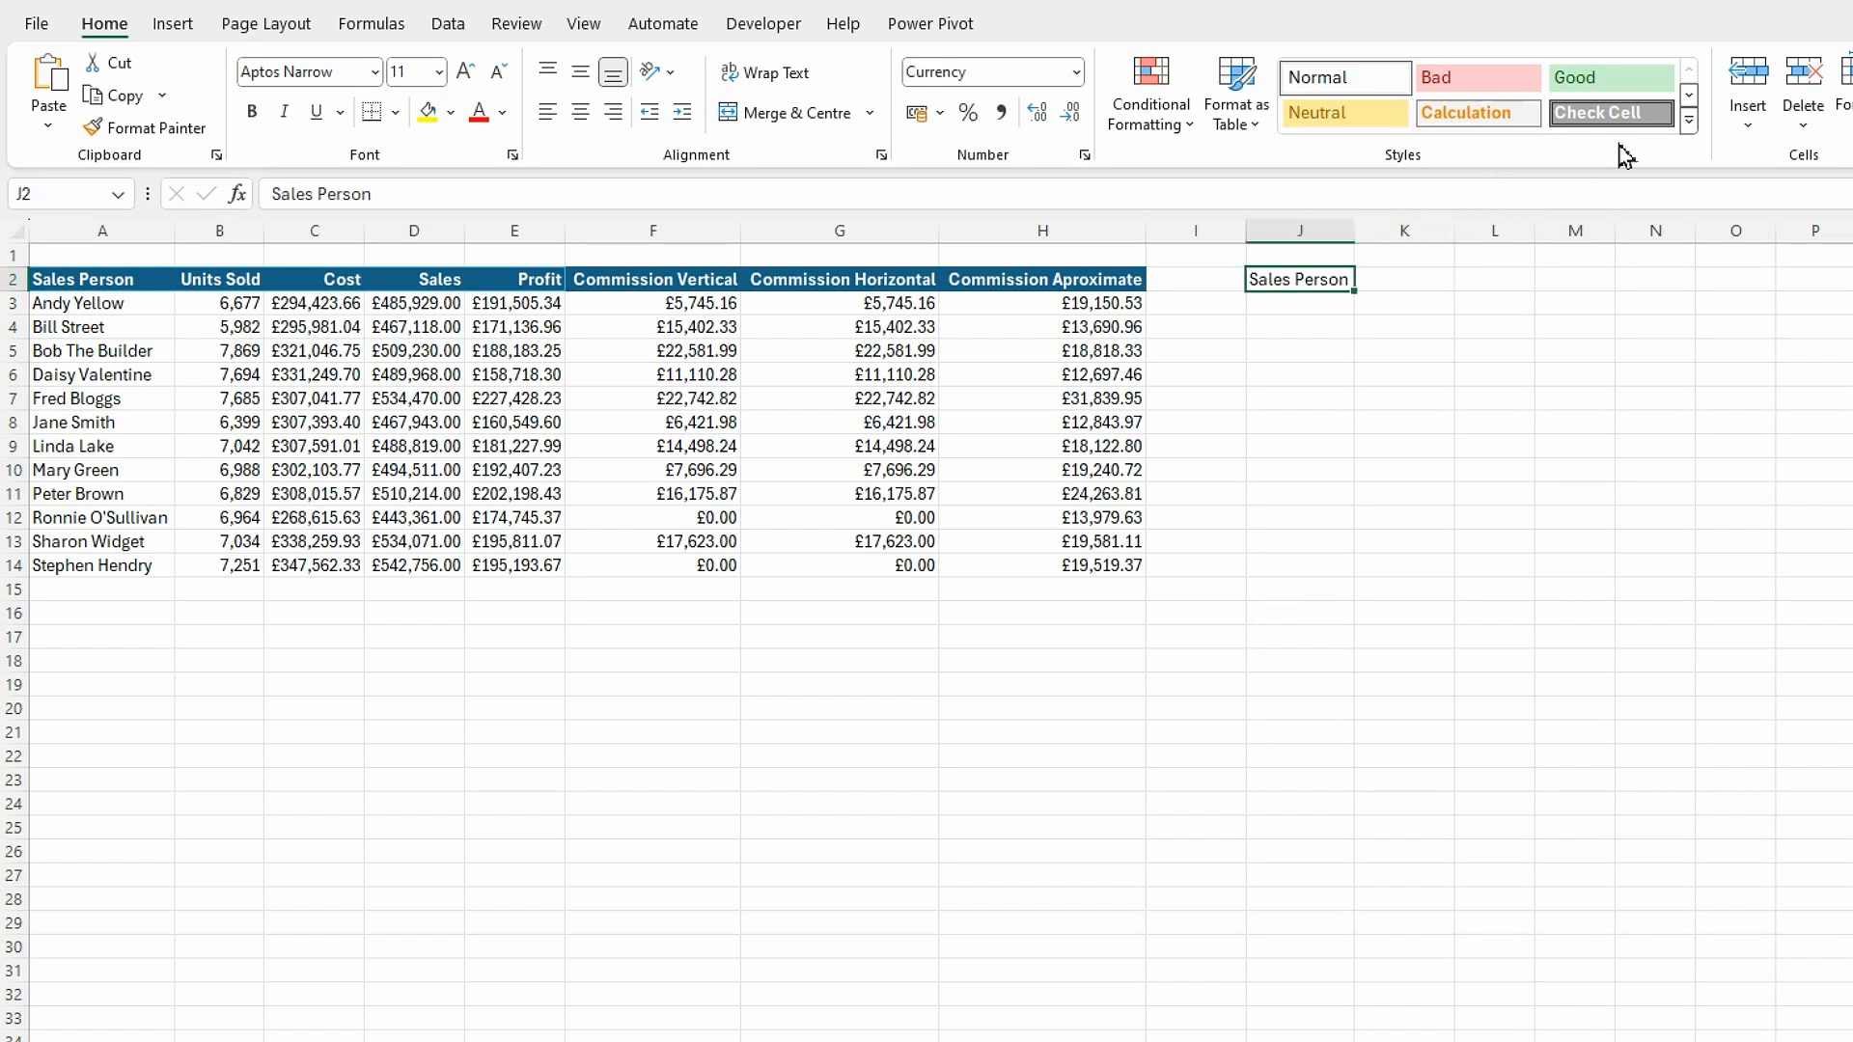
- Enter the label "Financial Type" in J3 and widen column J to fit it
{"action": "left_click", "coordinate": [1328, 301]}
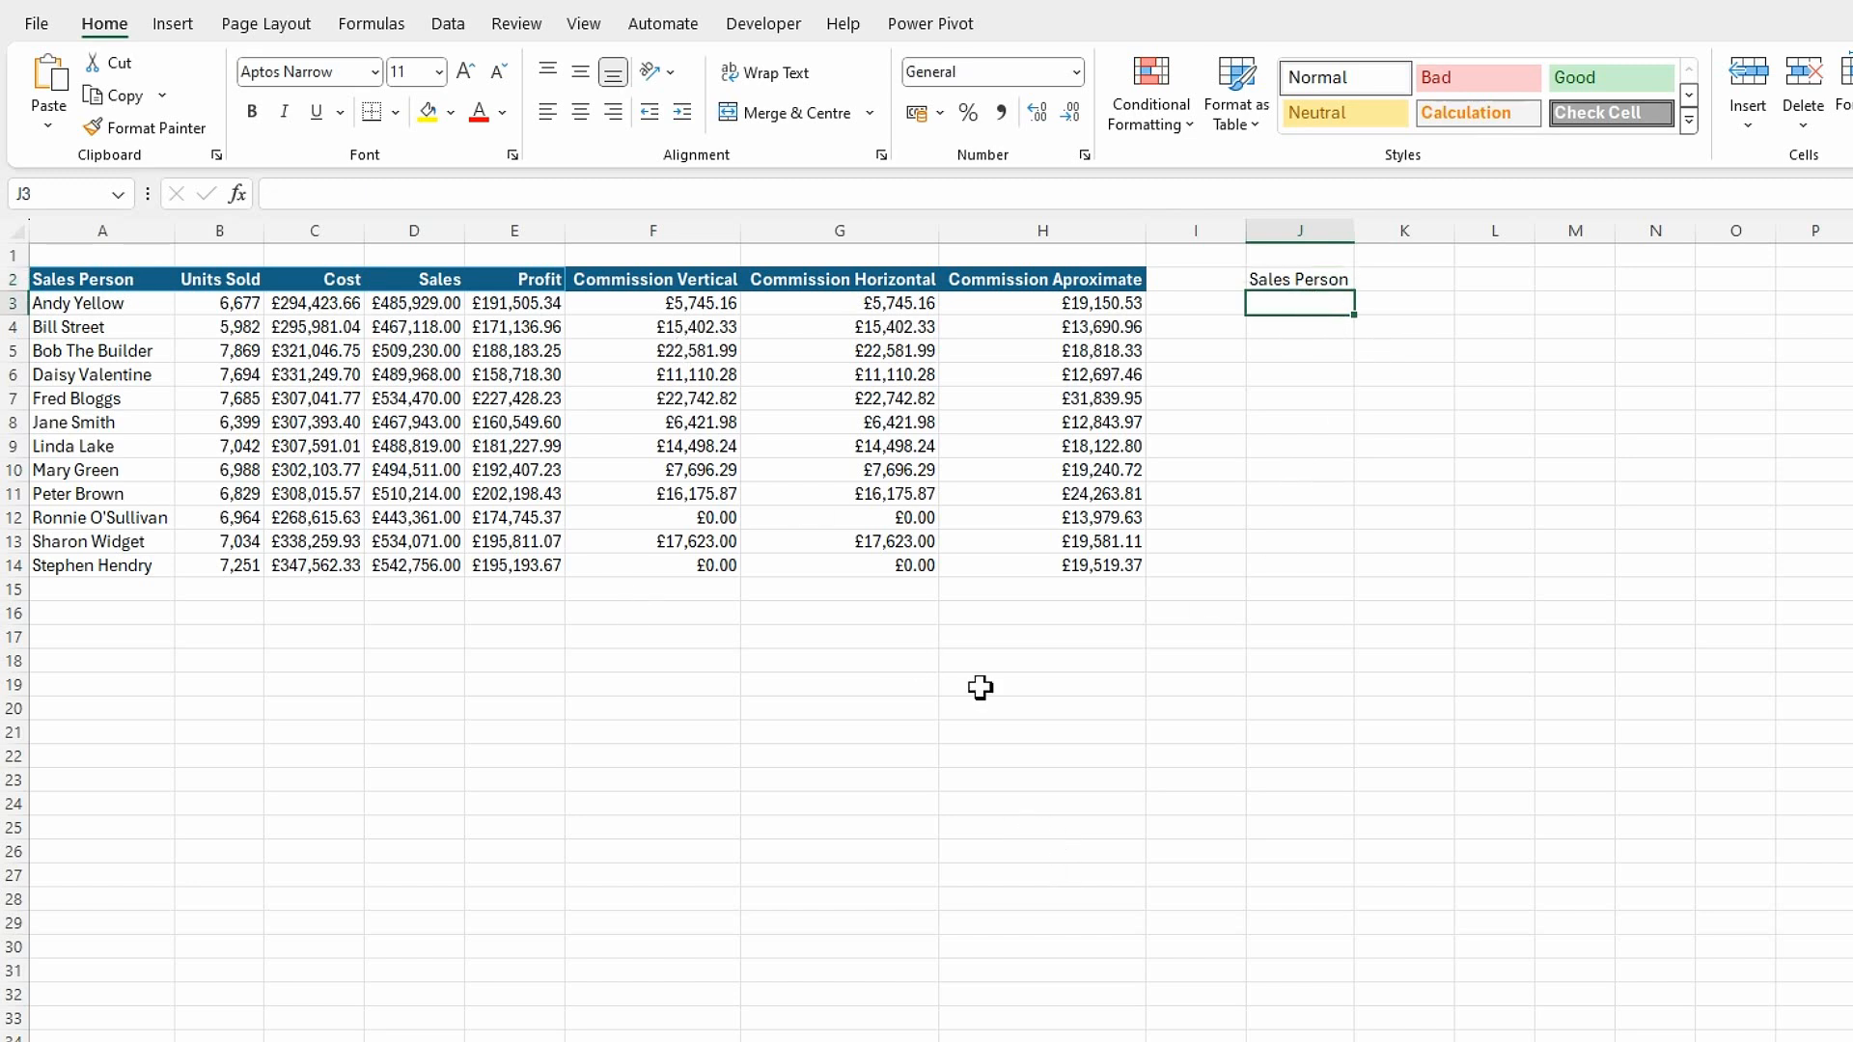
{"action": "type", "text": "Financial Type"}
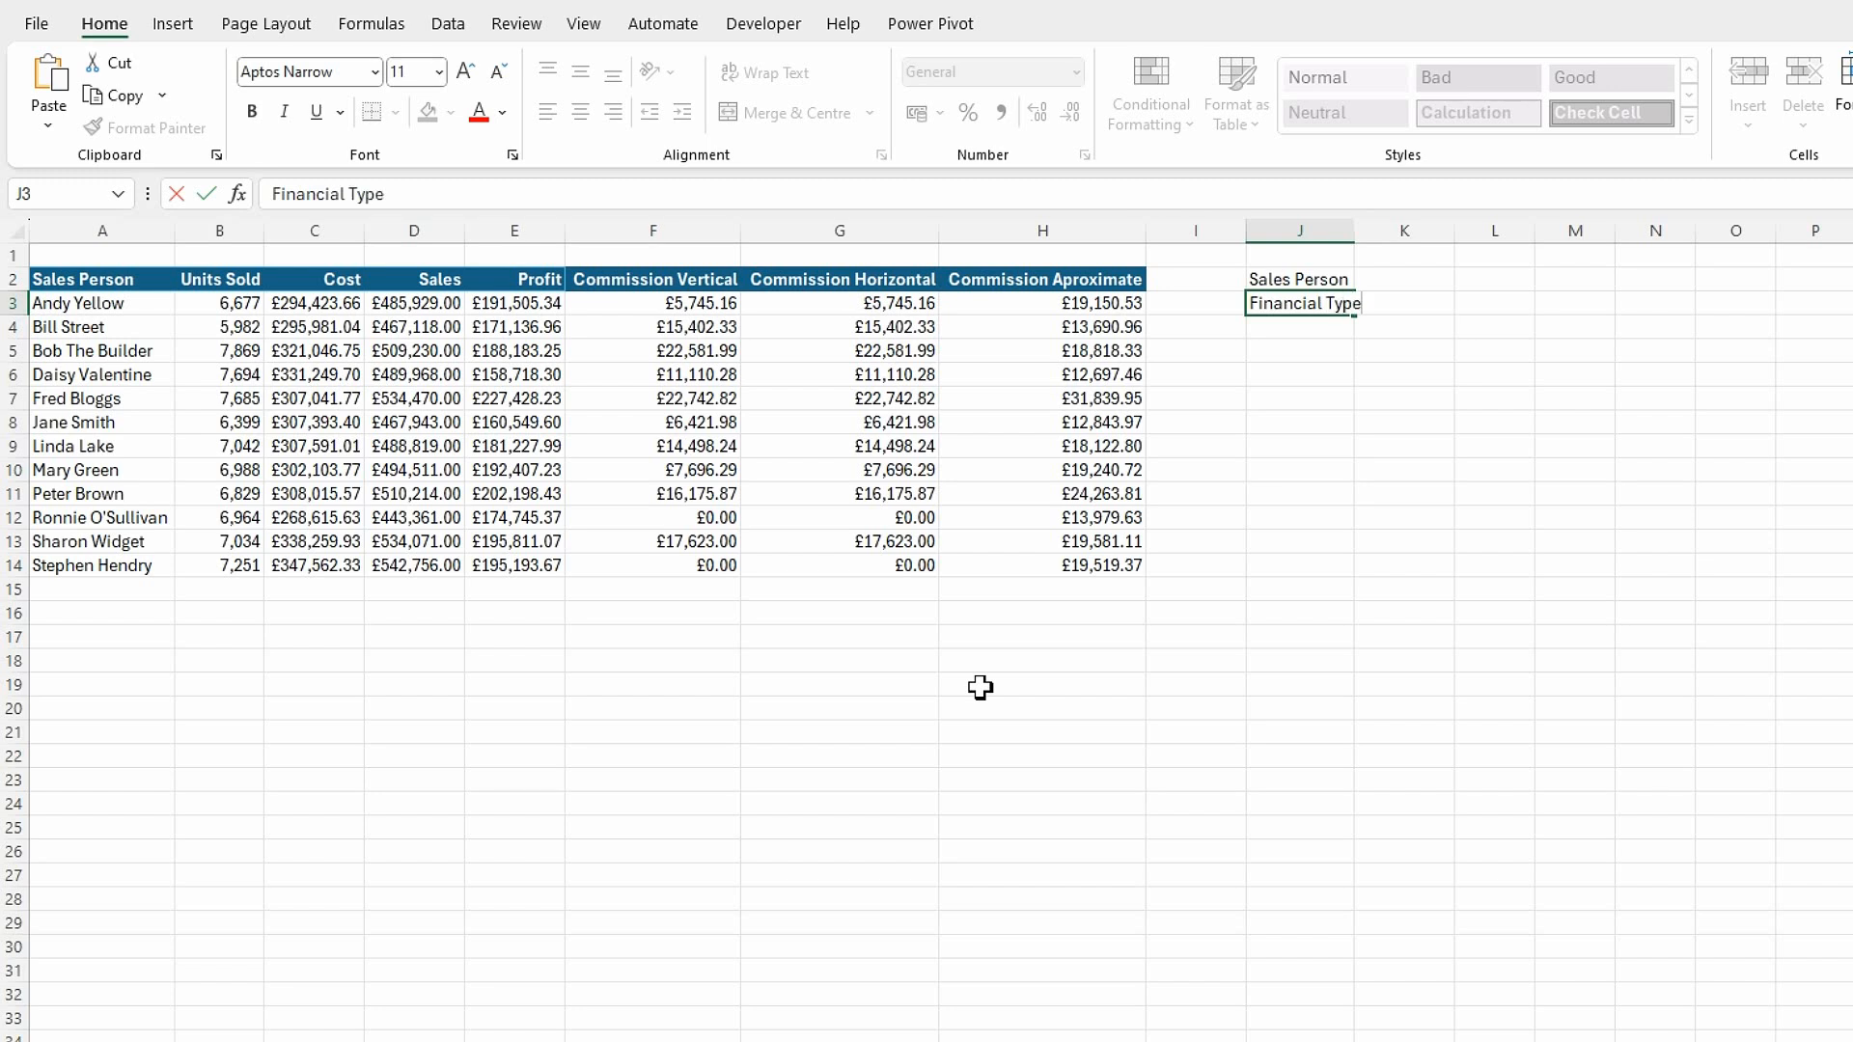
{"action": "key", "text": "Return"}
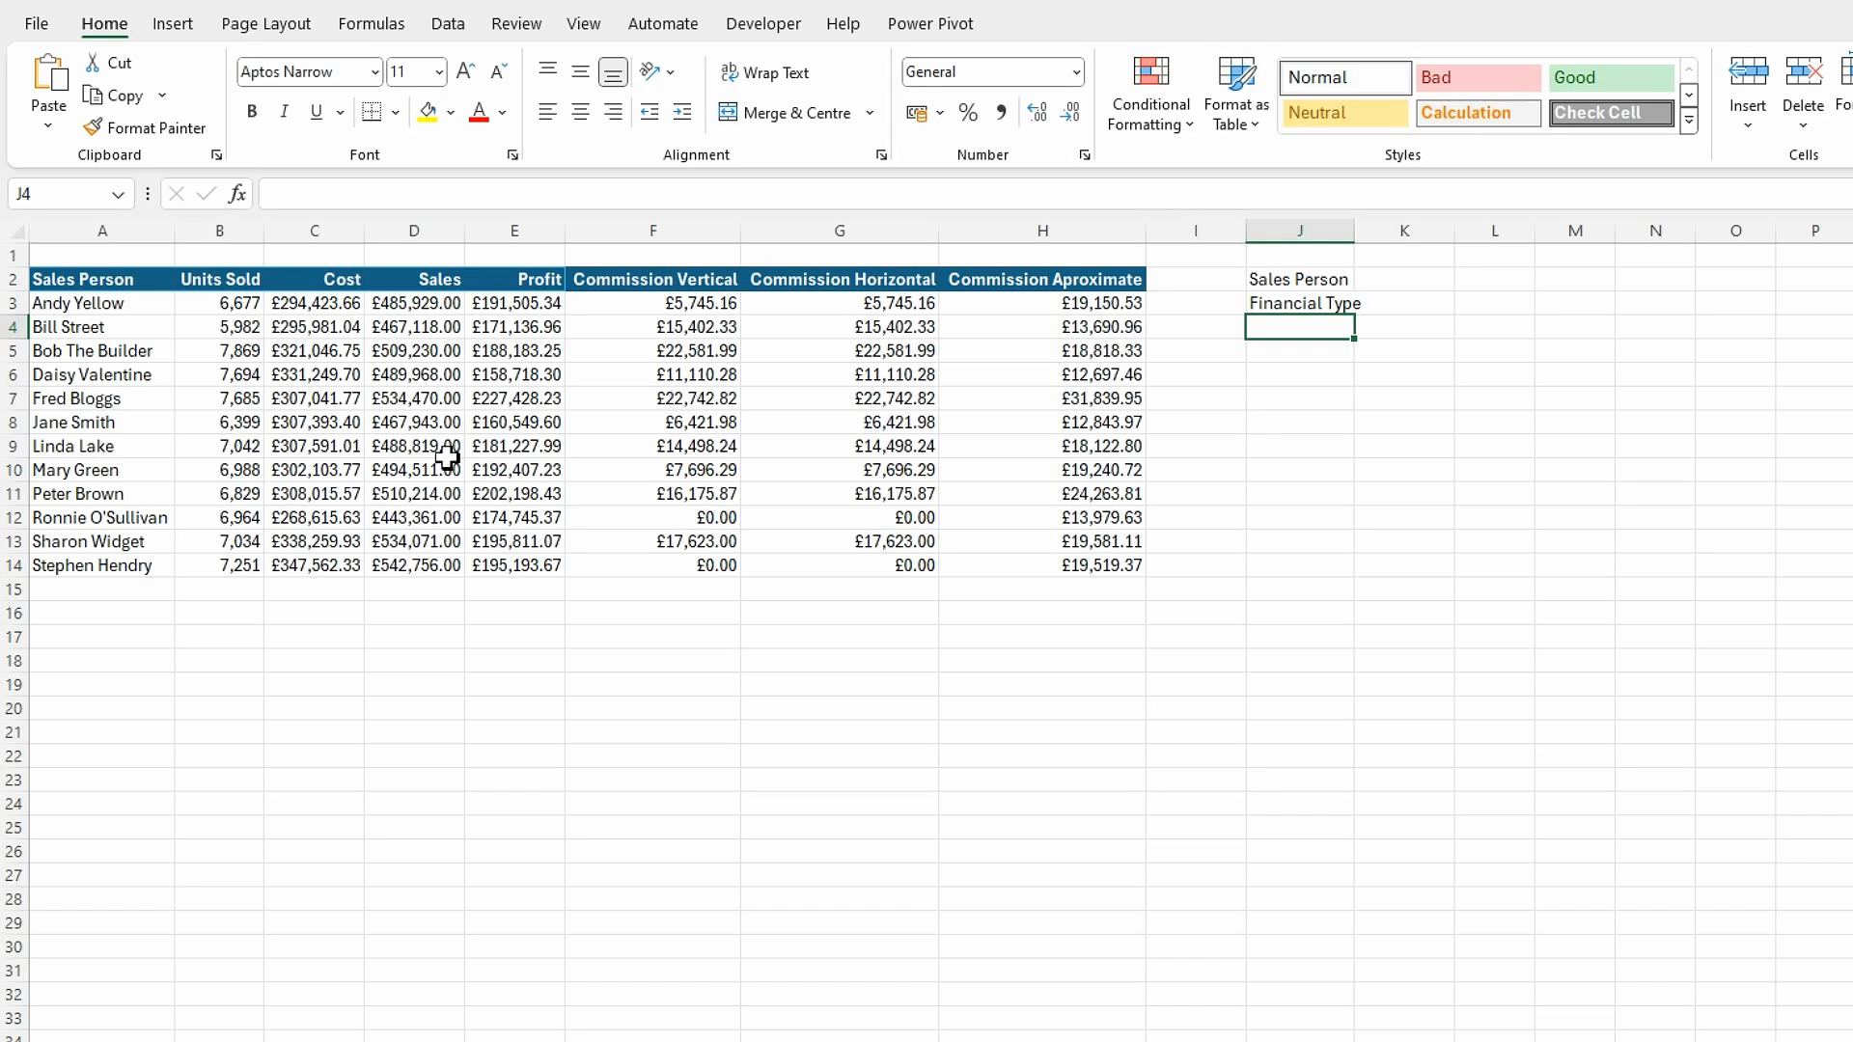
{"action": "left_click_drag", "start_coordinate": [1355, 238], "coordinate": [1368, 239]}
{"action": "left_click", "coordinate": [1344, 398]}
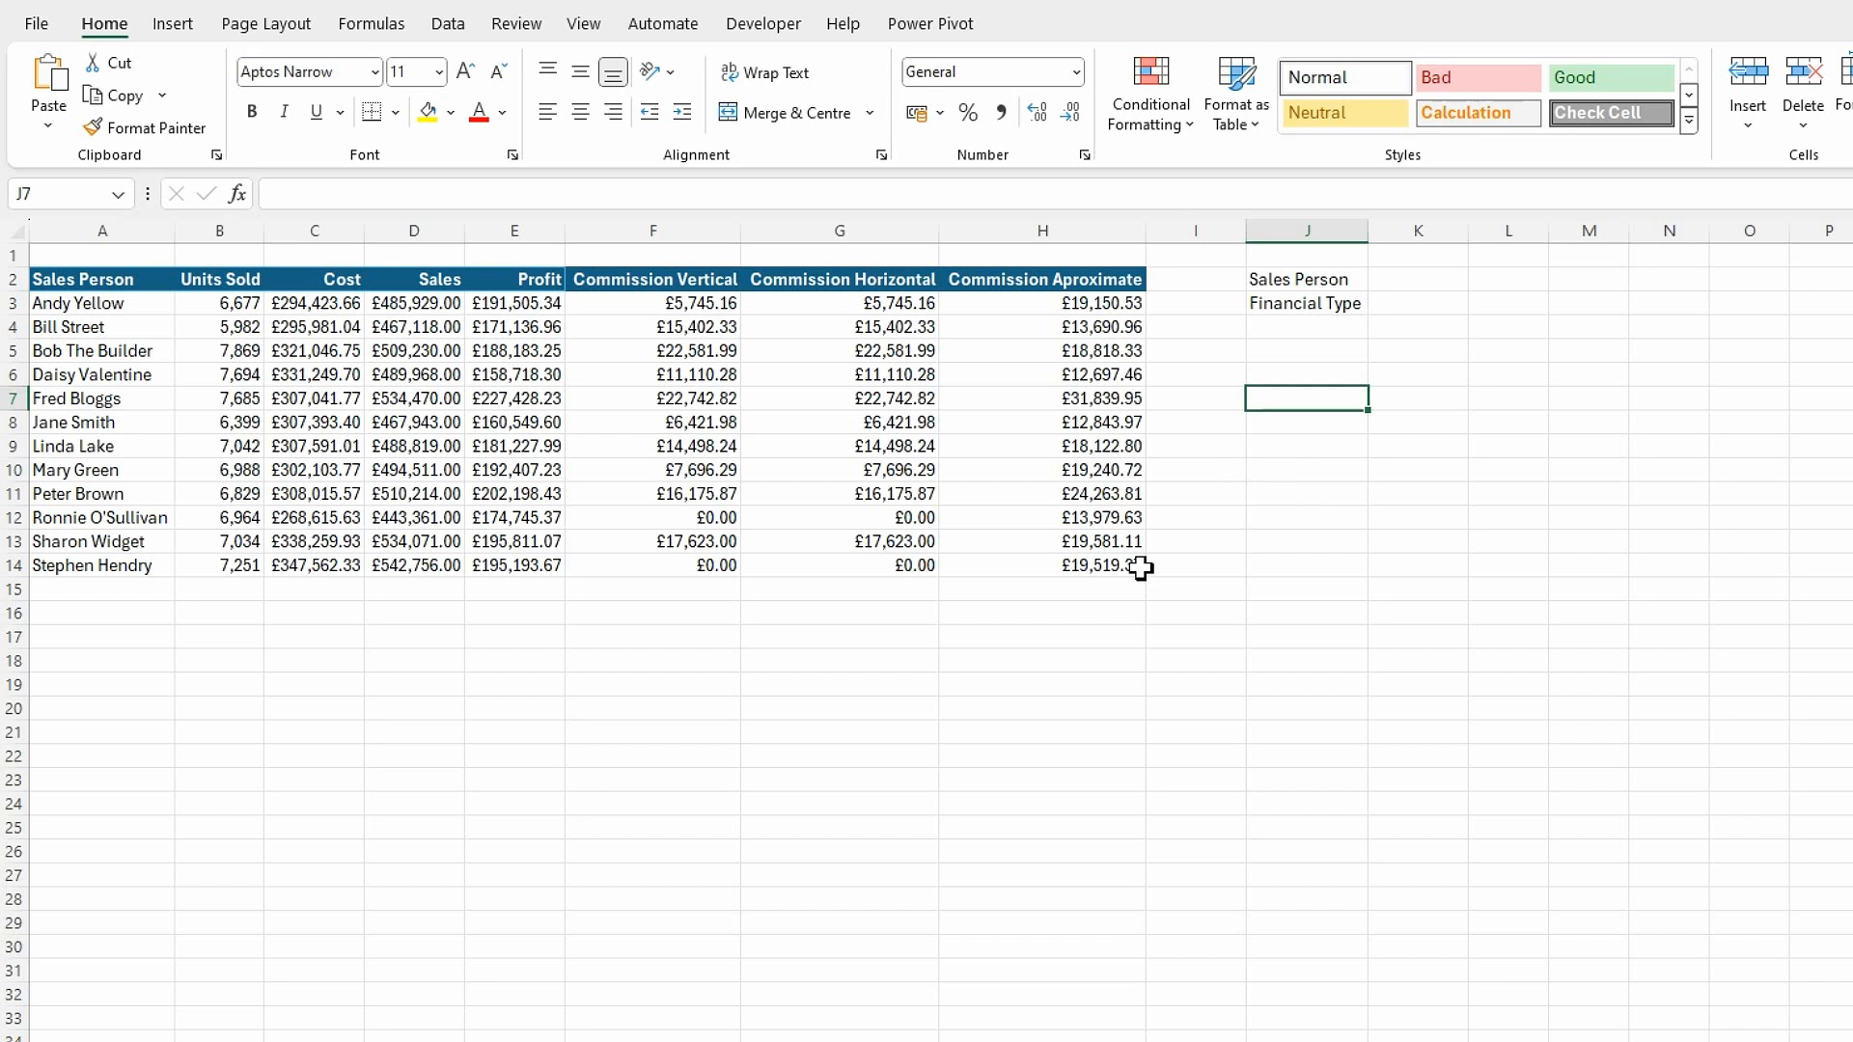
- Add a List data validation to K2 with the sales person names in =$A$3:$A$14 as its source
{"action": "left_click", "coordinate": [1416, 284]}
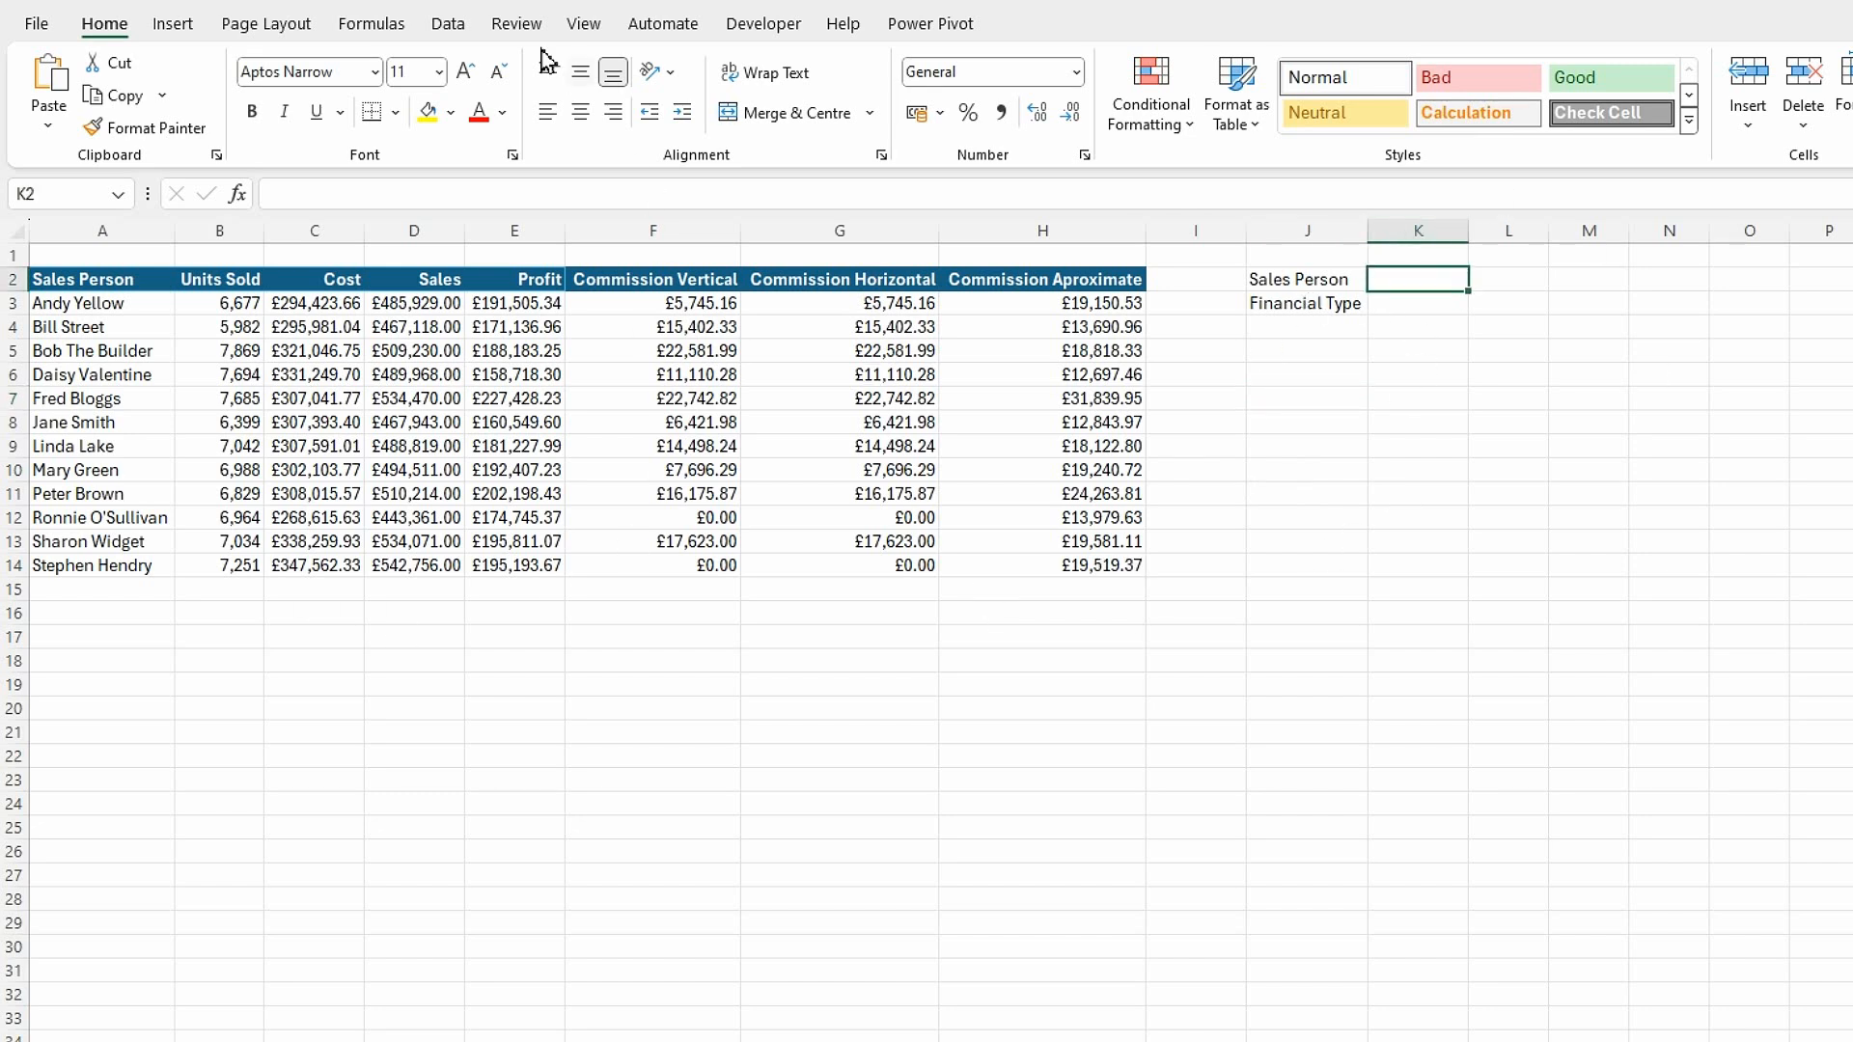
{"action": "left_click", "coordinate": [453, 29]}
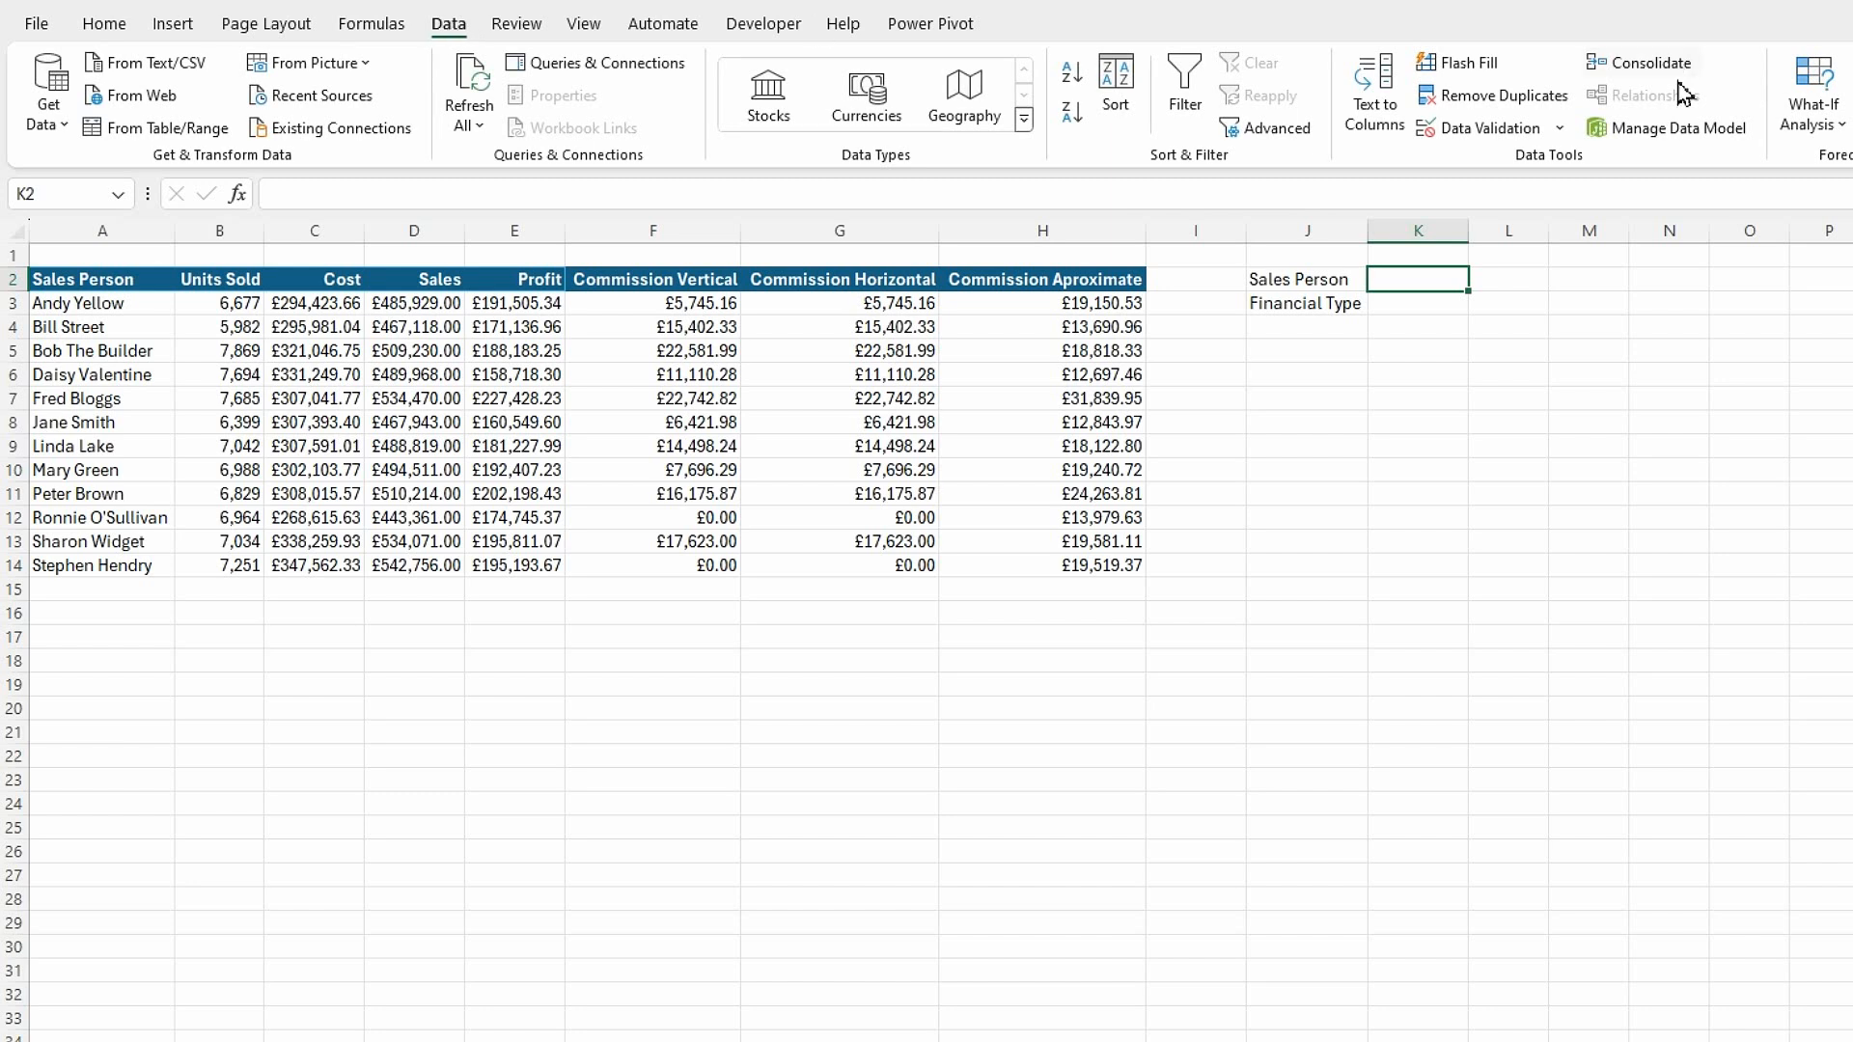
{"action": "left_click", "coordinate": [1559, 129]}
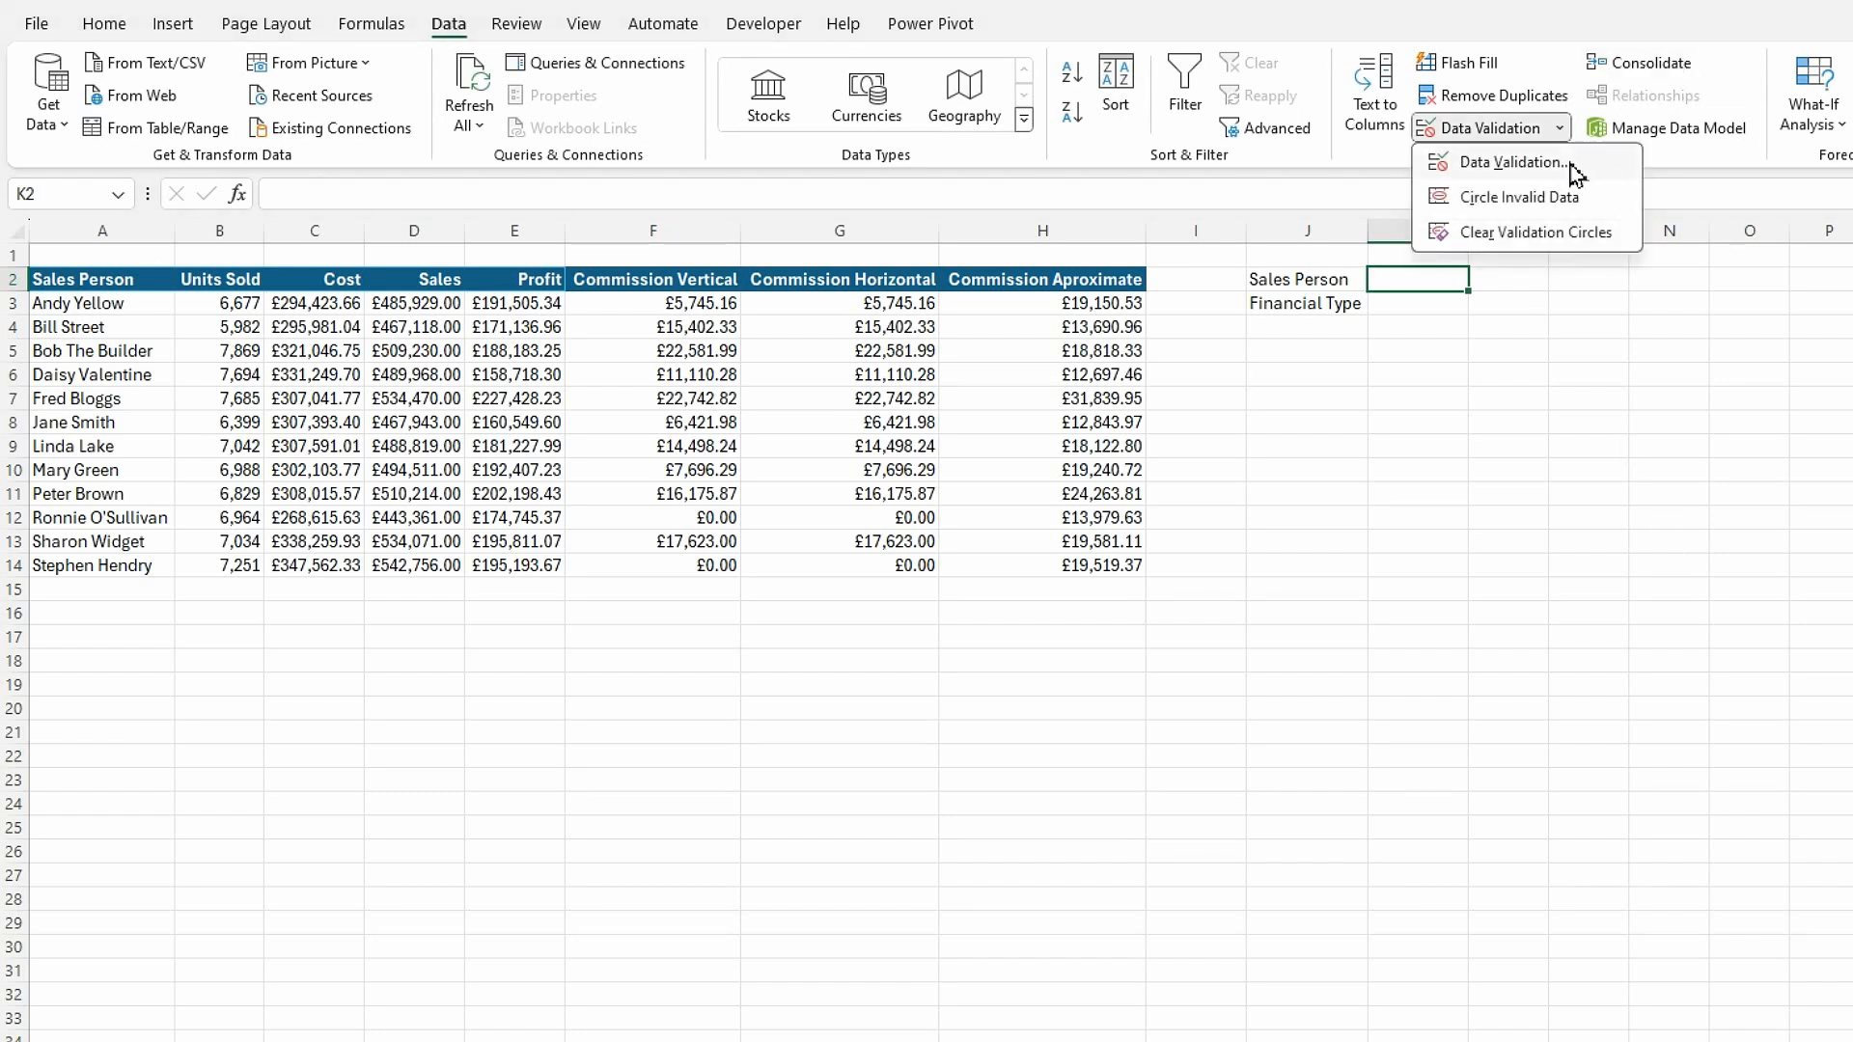
{"action": "left_click", "coordinate": [1580, 164]}
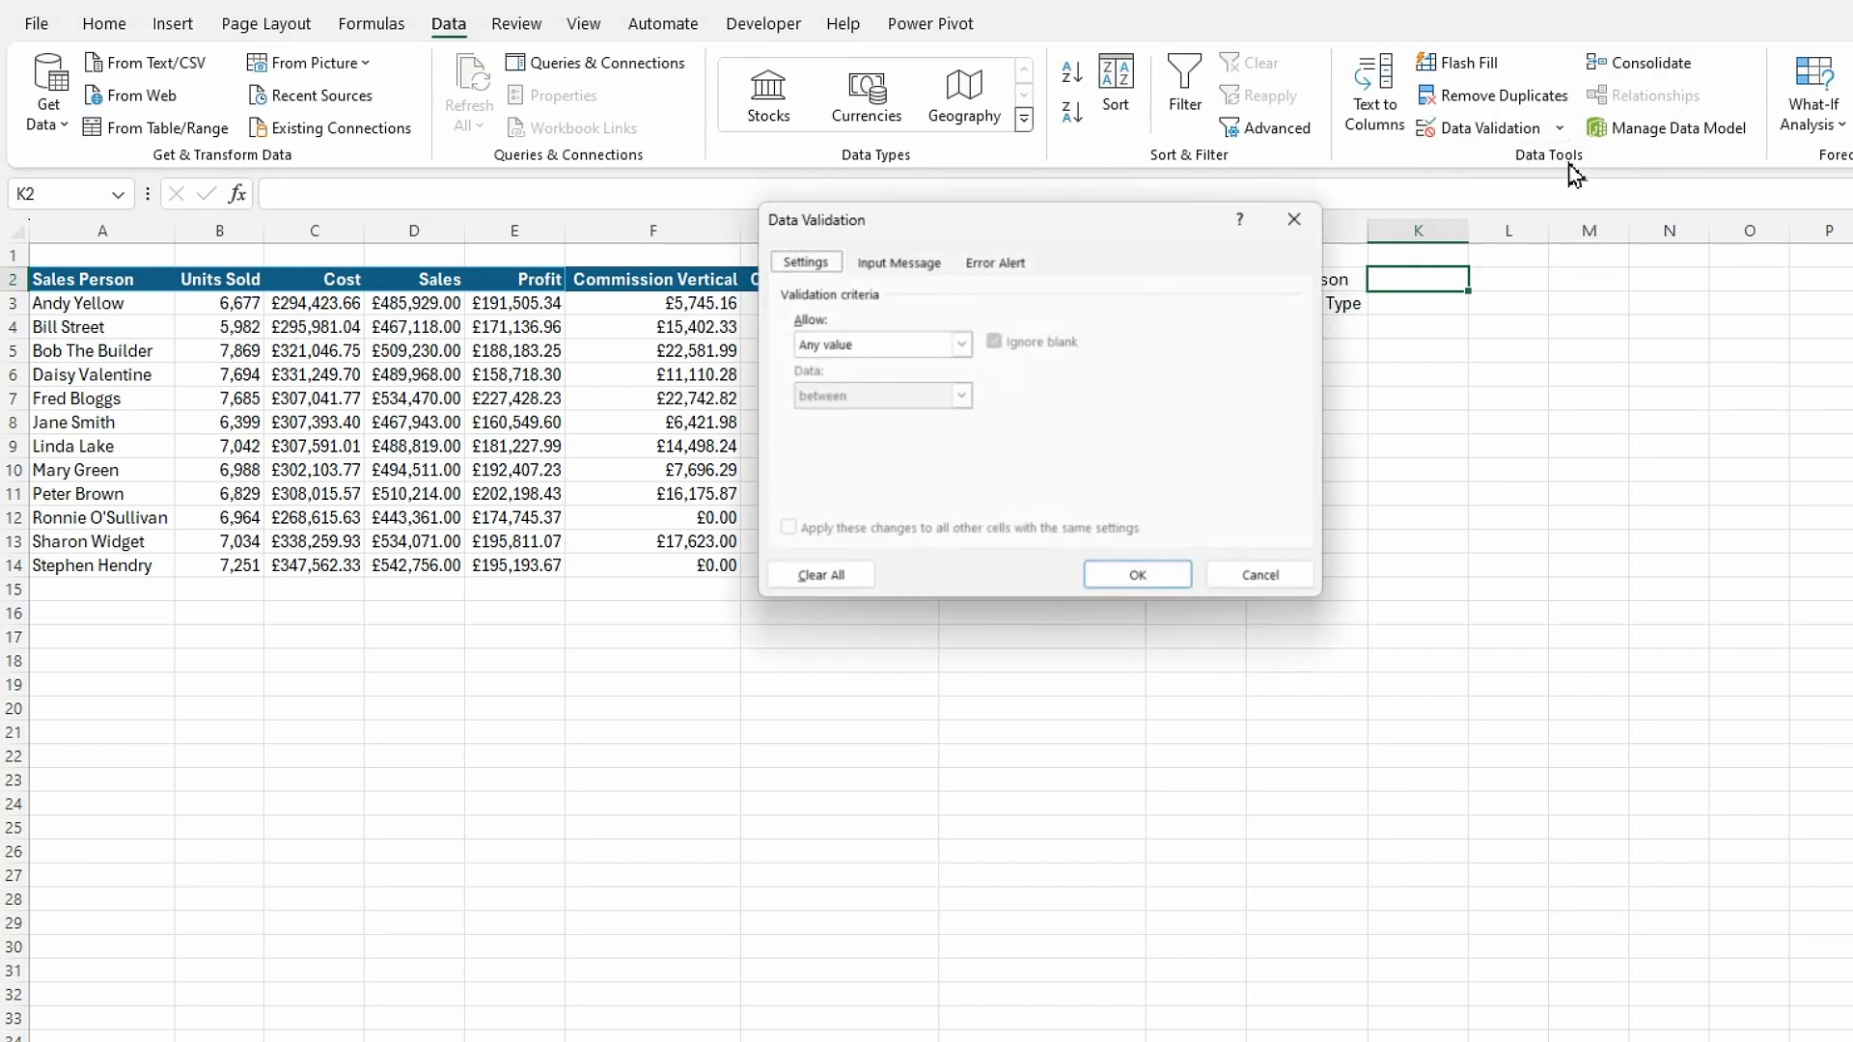
{"action": "left_click", "coordinate": [959, 341]}
{"action": "left_click", "coordinate": [818, 412]}
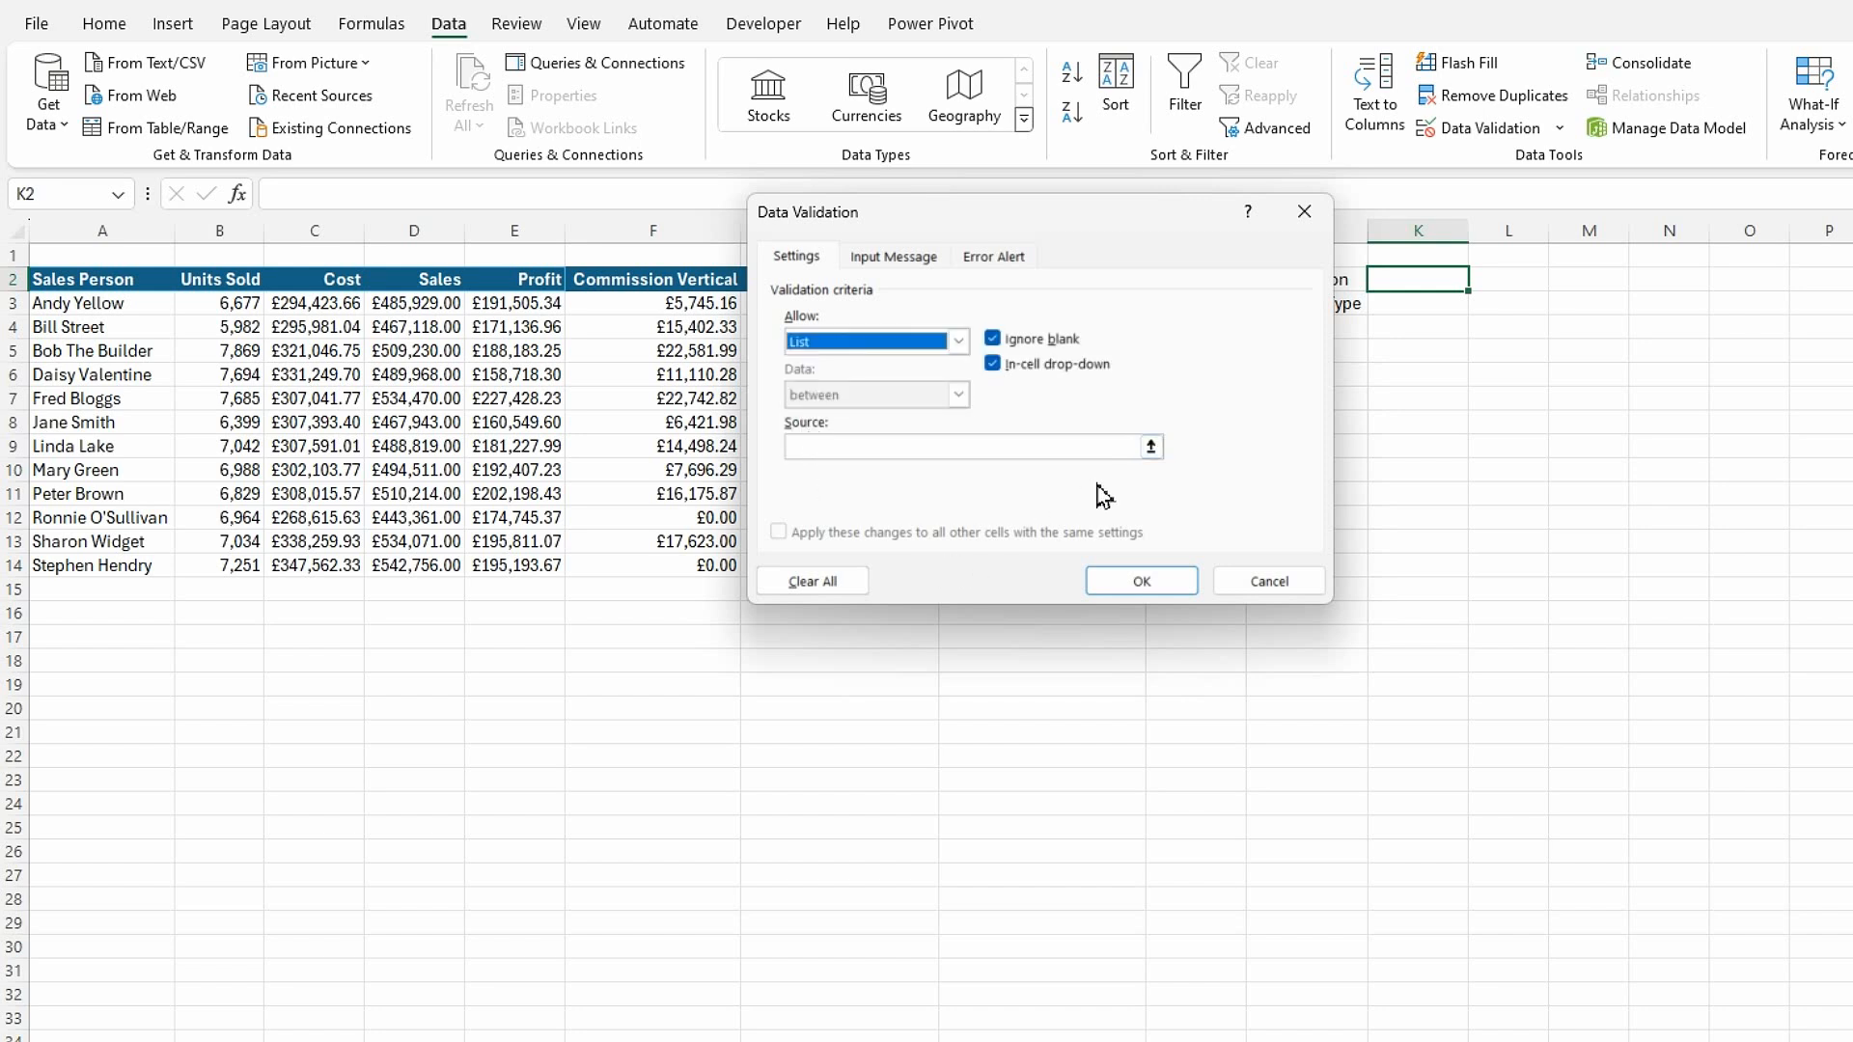
{"action": "left_click", "coordinate": [1151, 446]}
{"action": "left_click_drag", "start_coordinate": [104, 304], "coordinate": [116, 565]}
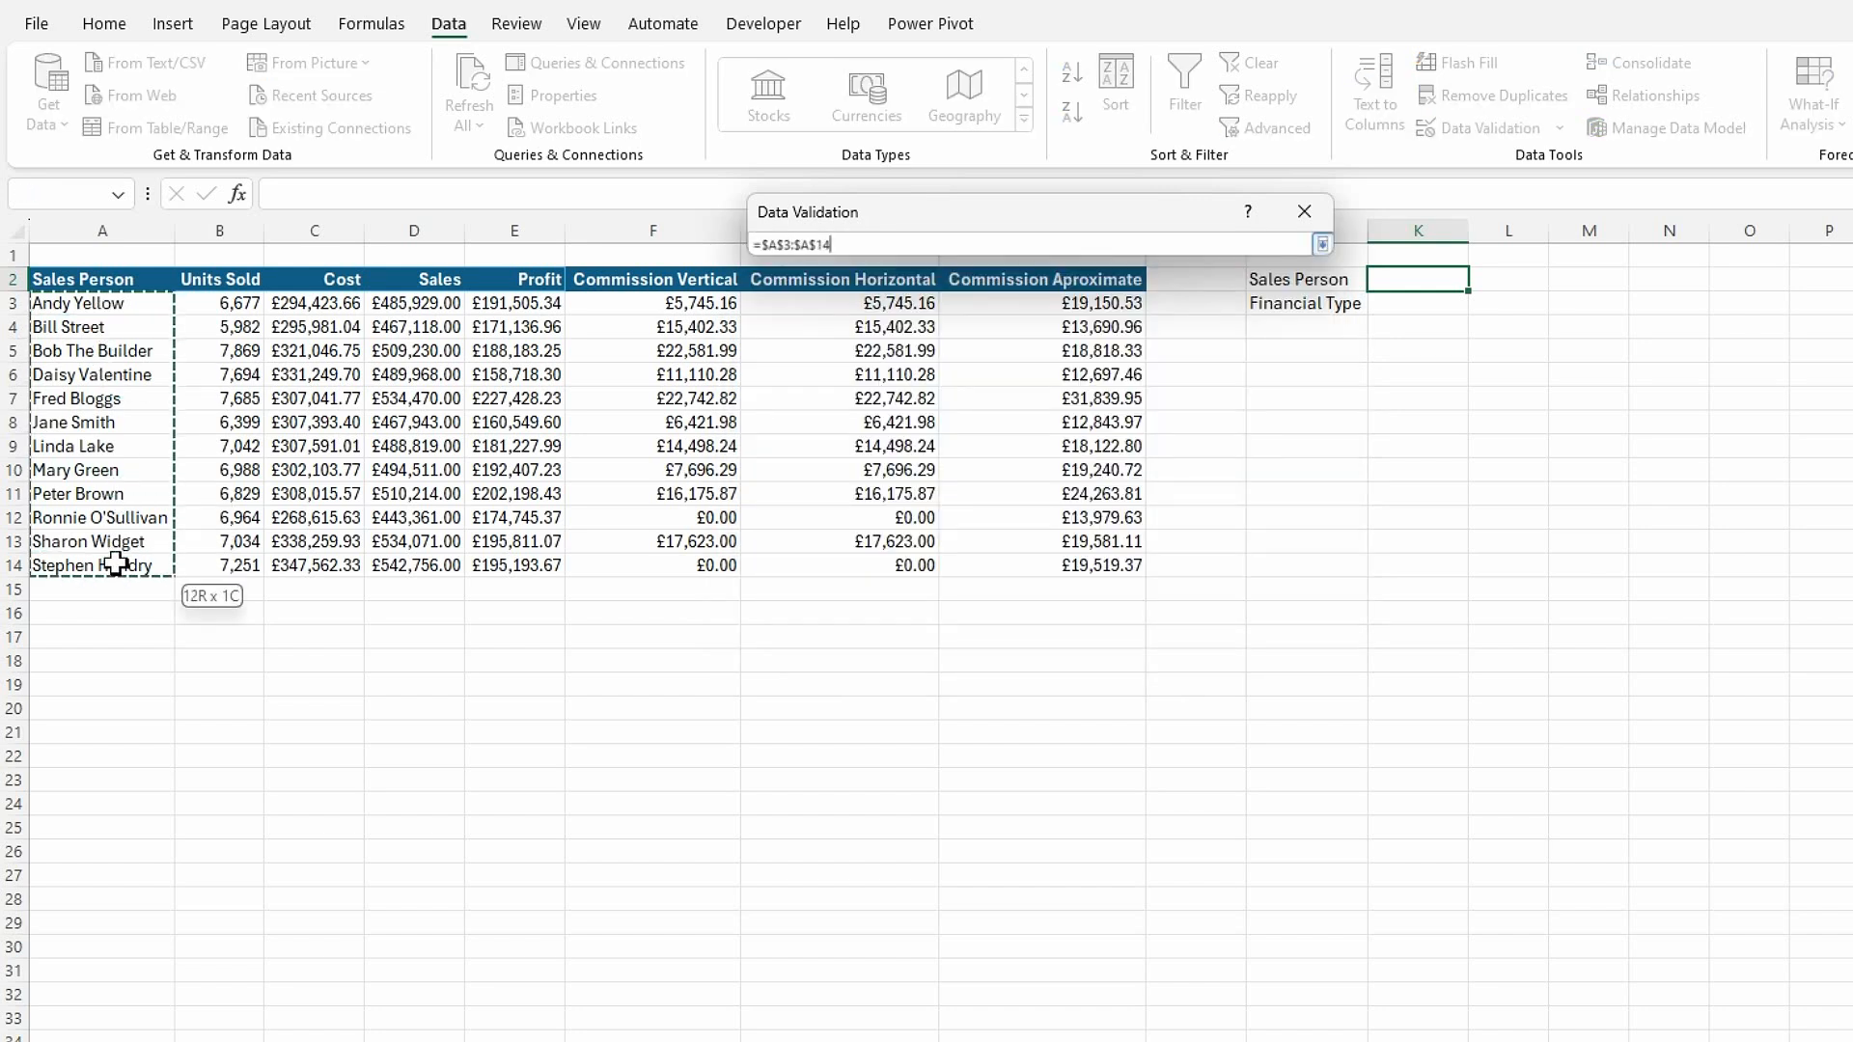
{"action": "key", "text": "Return"}
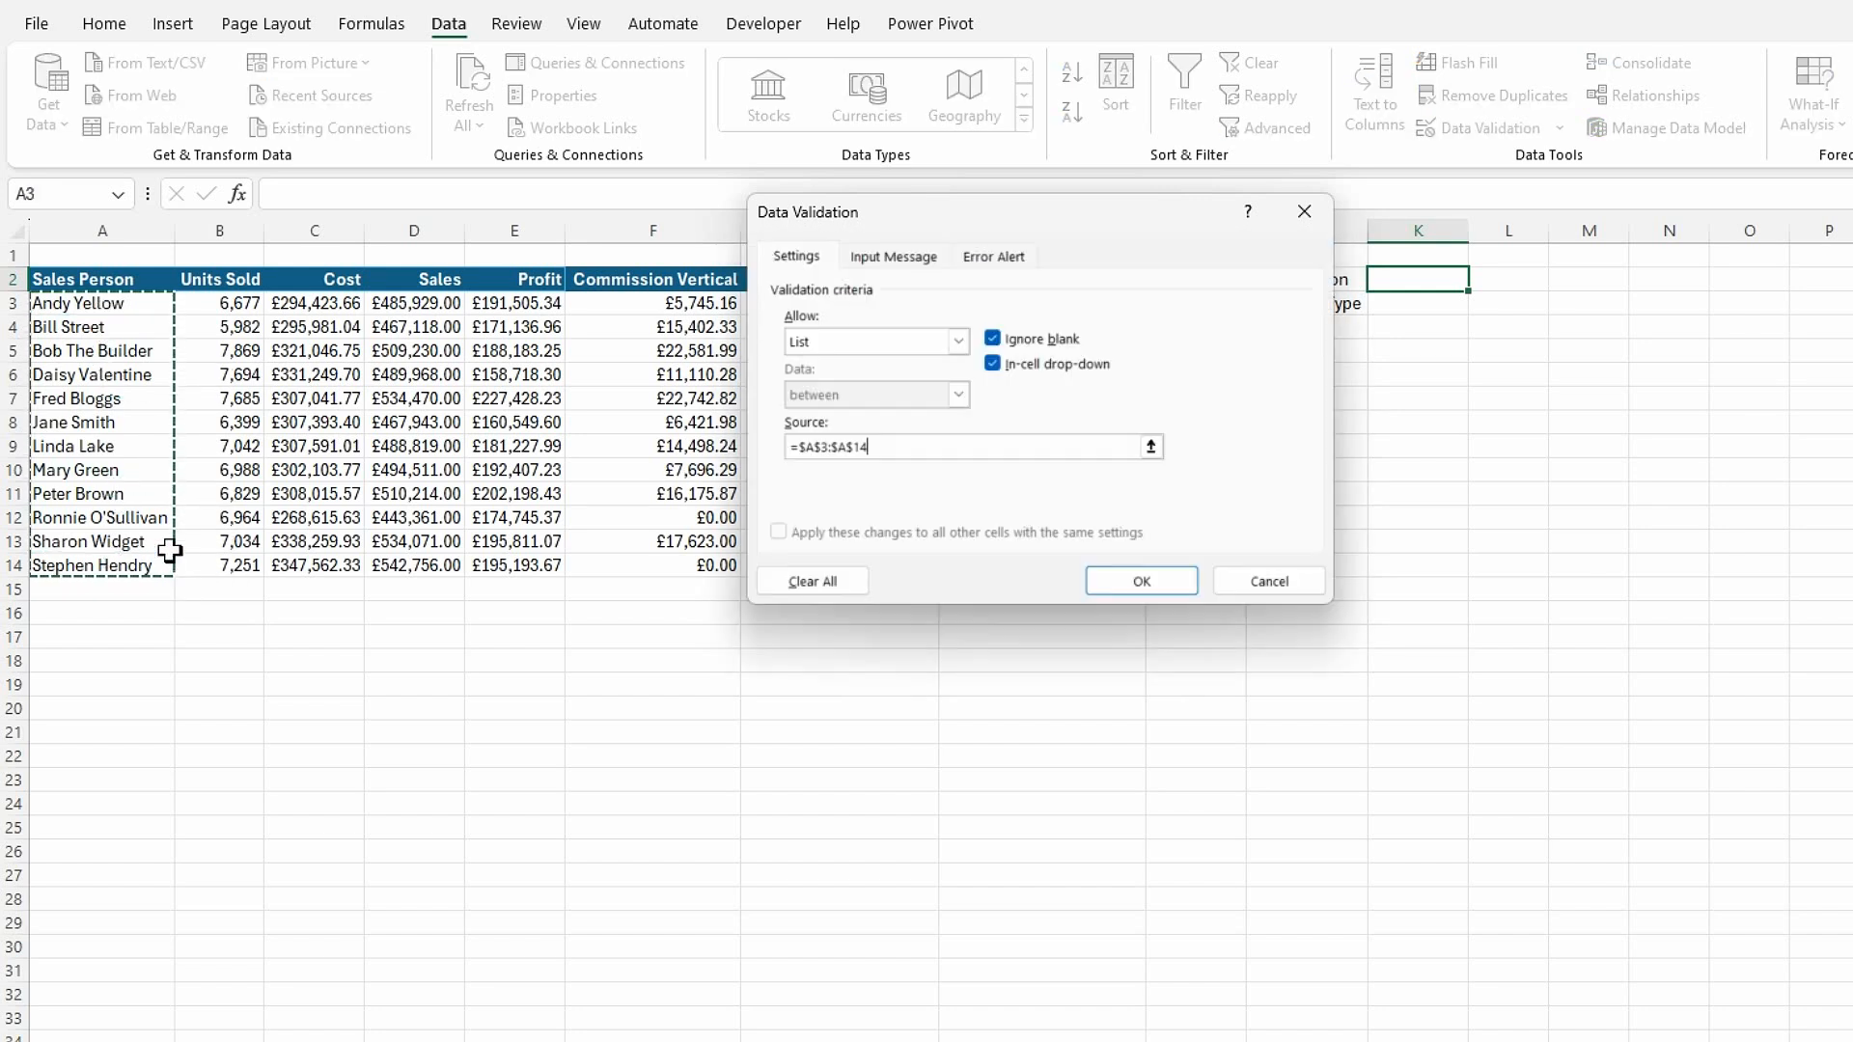
{"action": "left_click", "coordinate": [1163, 584]}
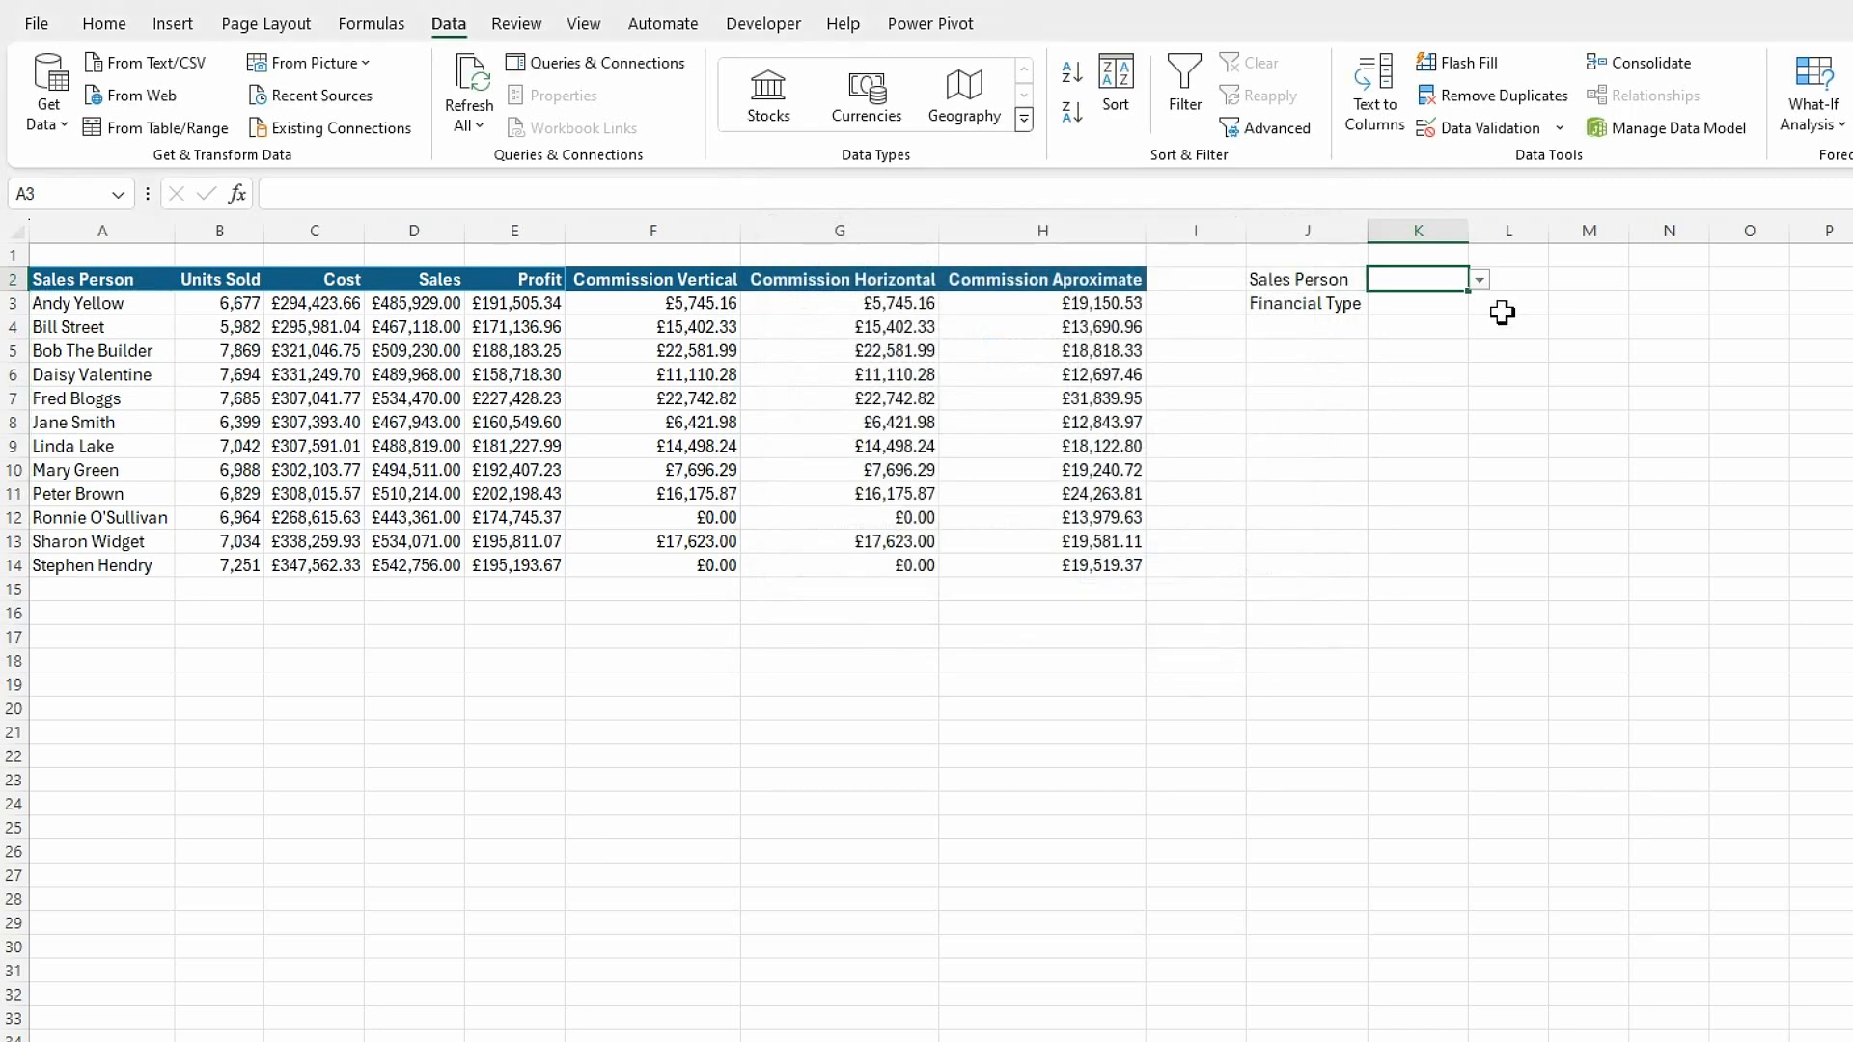
- Choose the first sales person from the drop-down list in K2
{"action": "left_click", "coordinate": [1481, 284]}
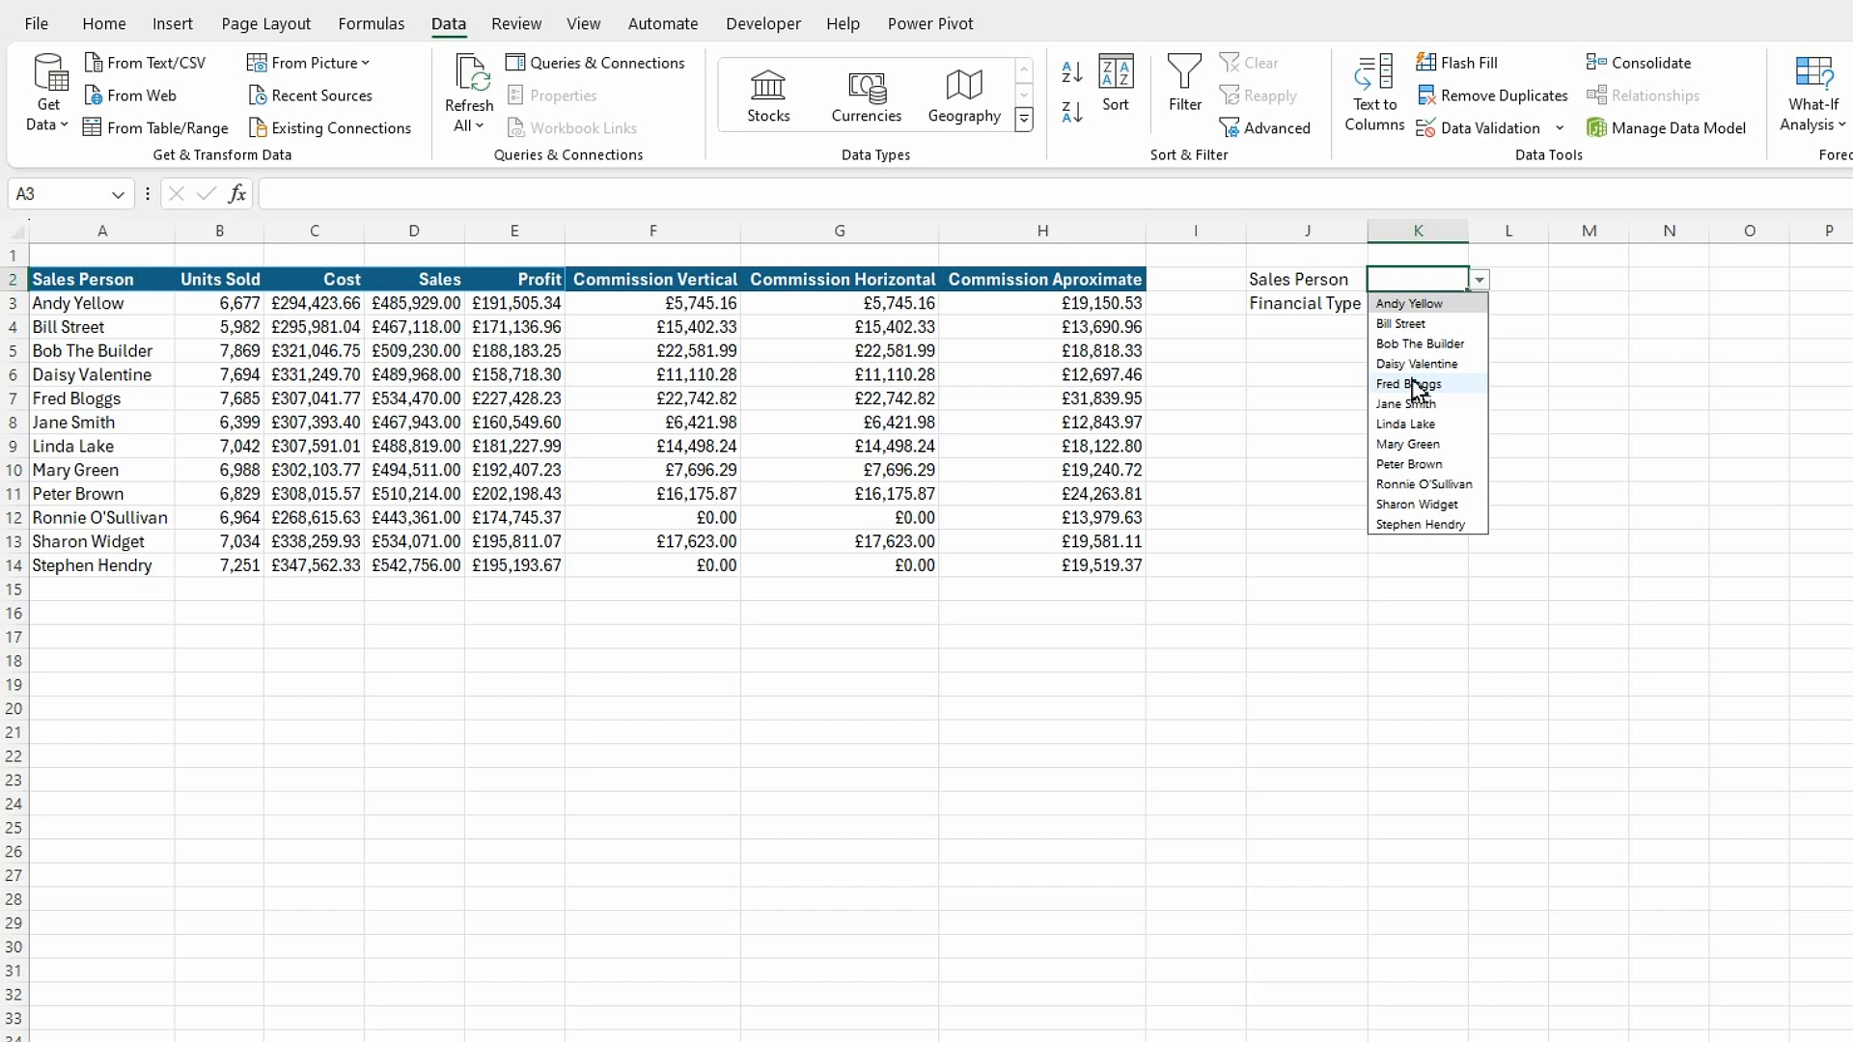
{"action": "left_click", "coordinate": [1430, 305]}
{"action": "left_click", "coordinate": [1330, 515]}
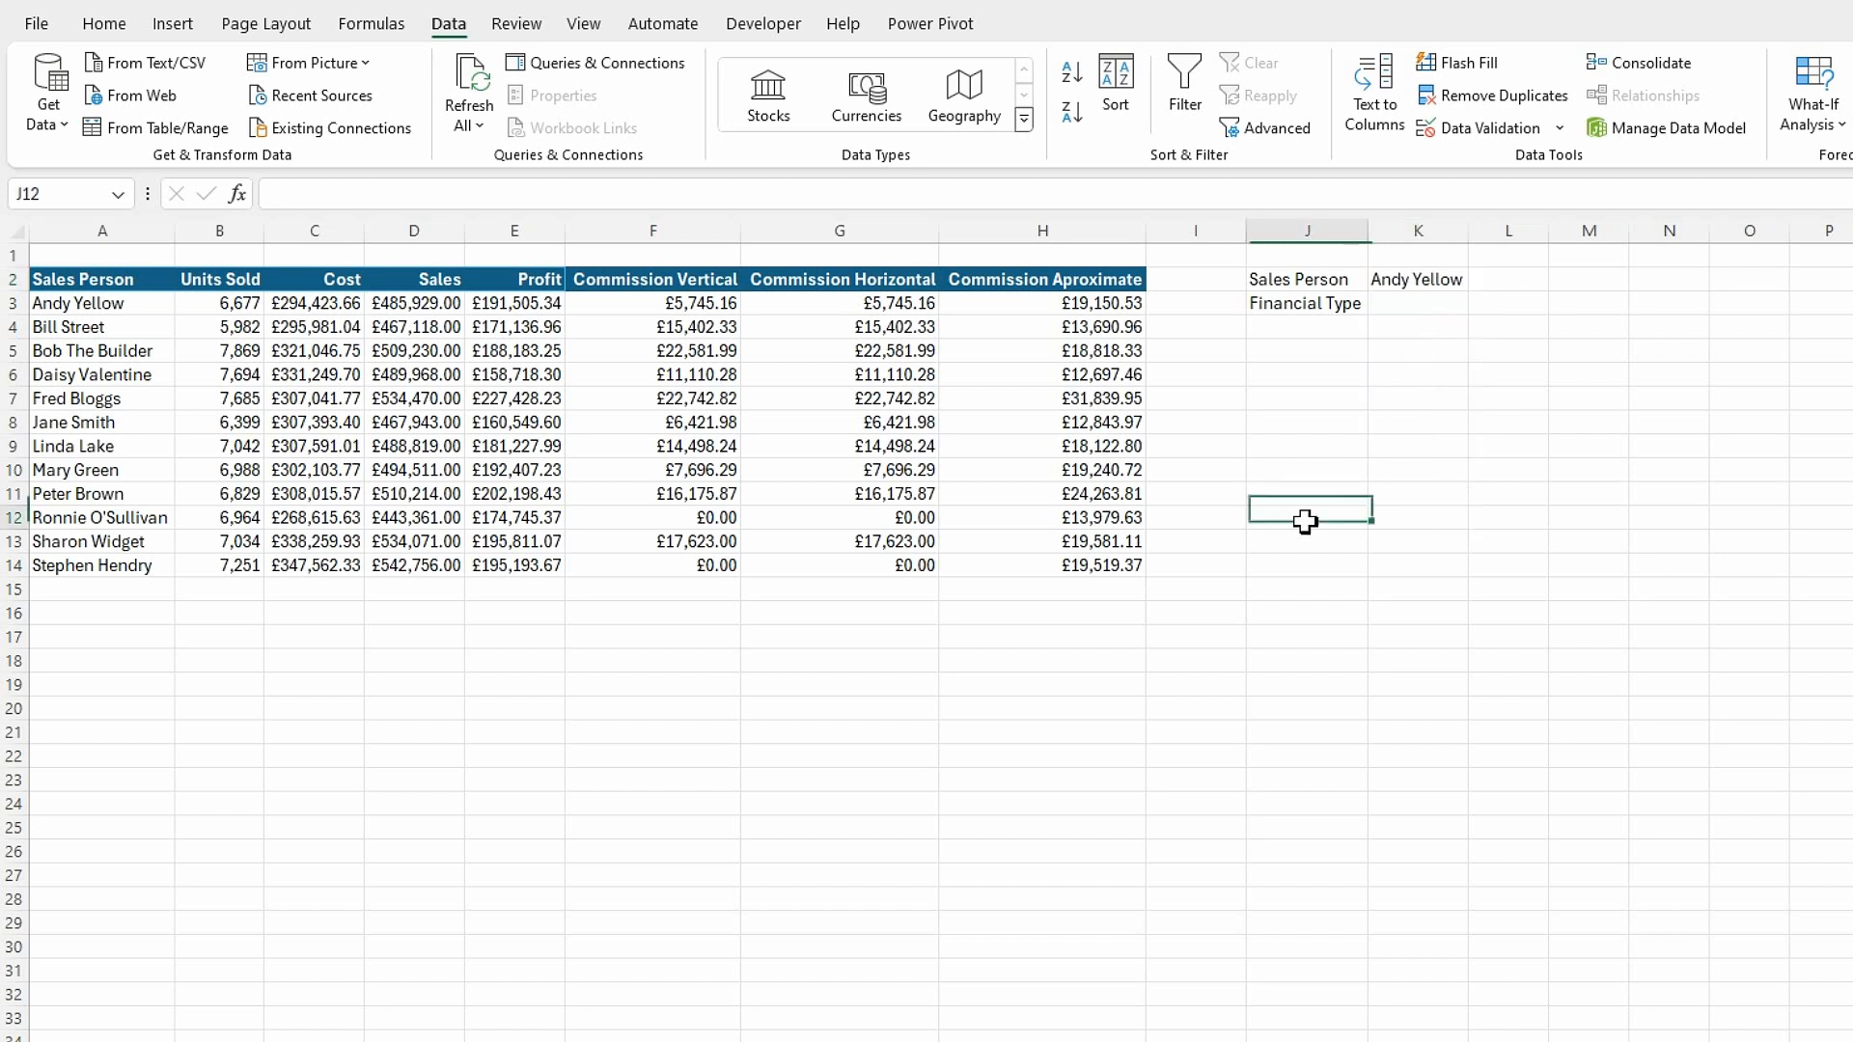
- Add a List data validation to K3 with the financial column headers in =$C$2:$H$2 as its source
{"action": "left_click", "coordinate": [1435, 303]}
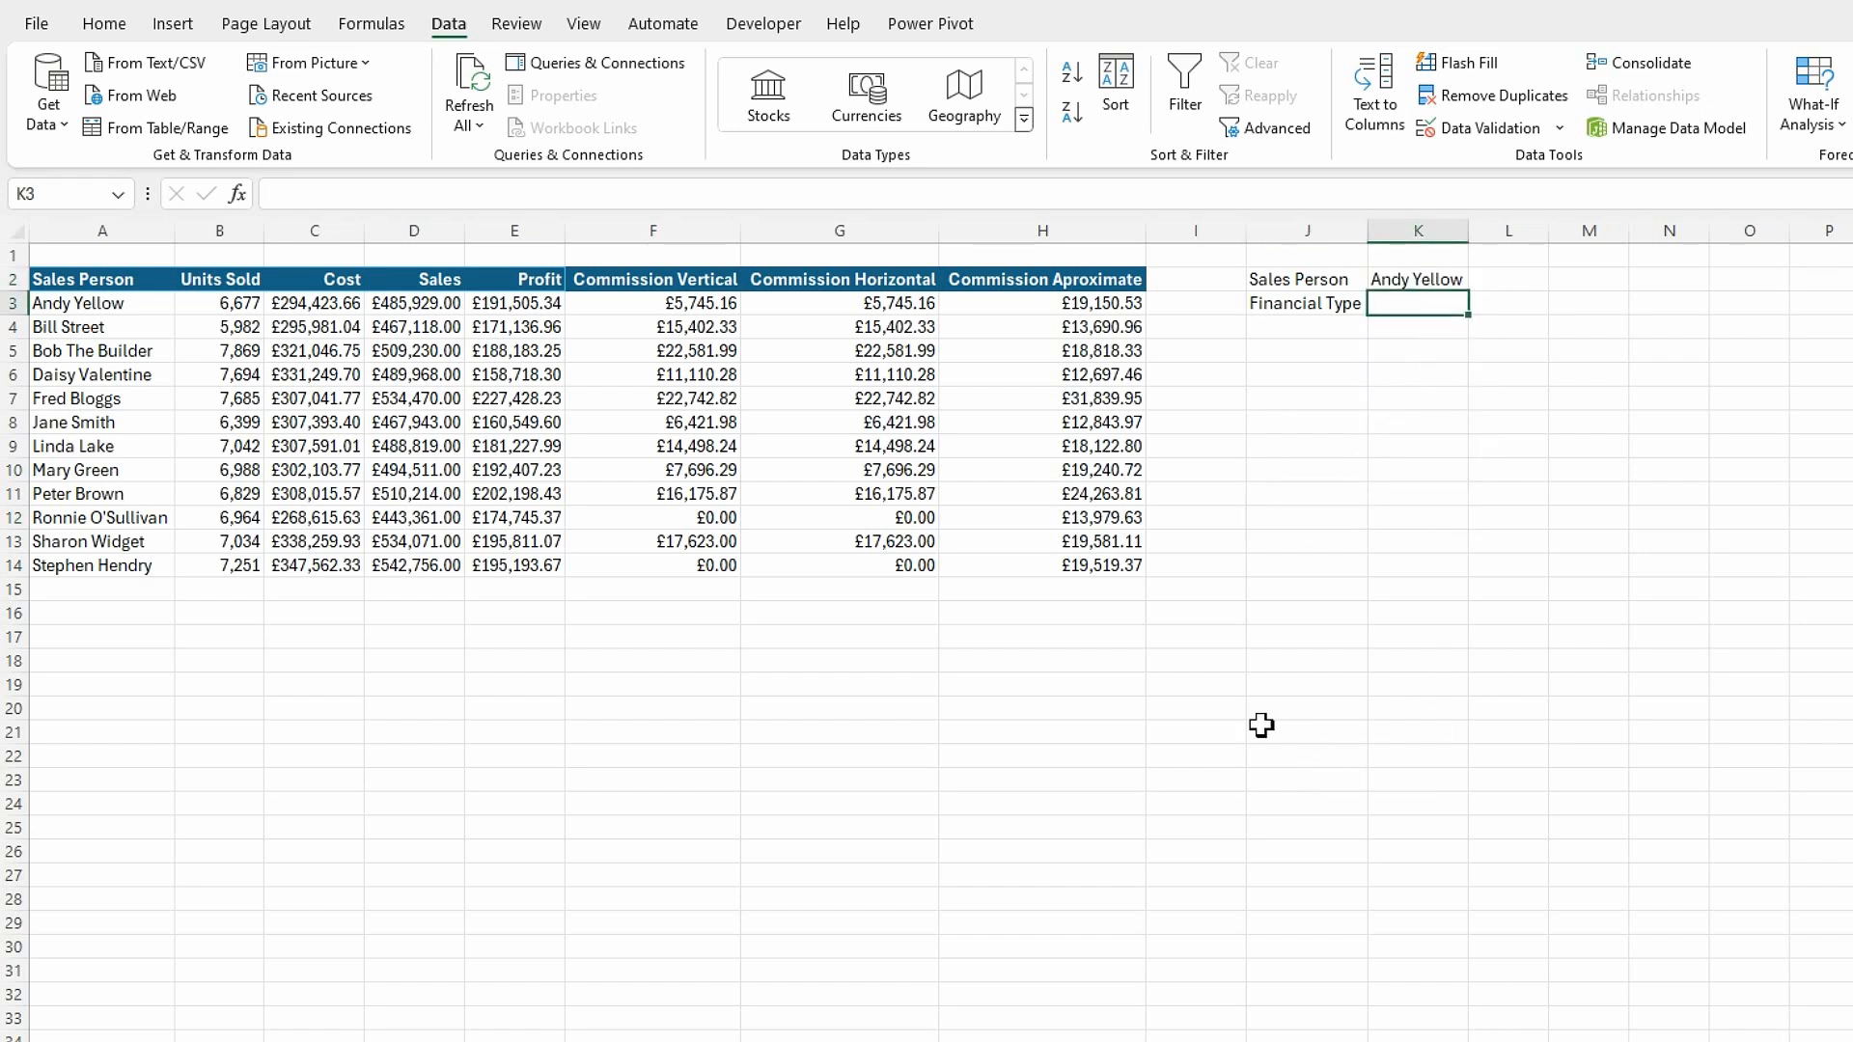
{"action": "left_click", "coordinate": [1560, 129]}
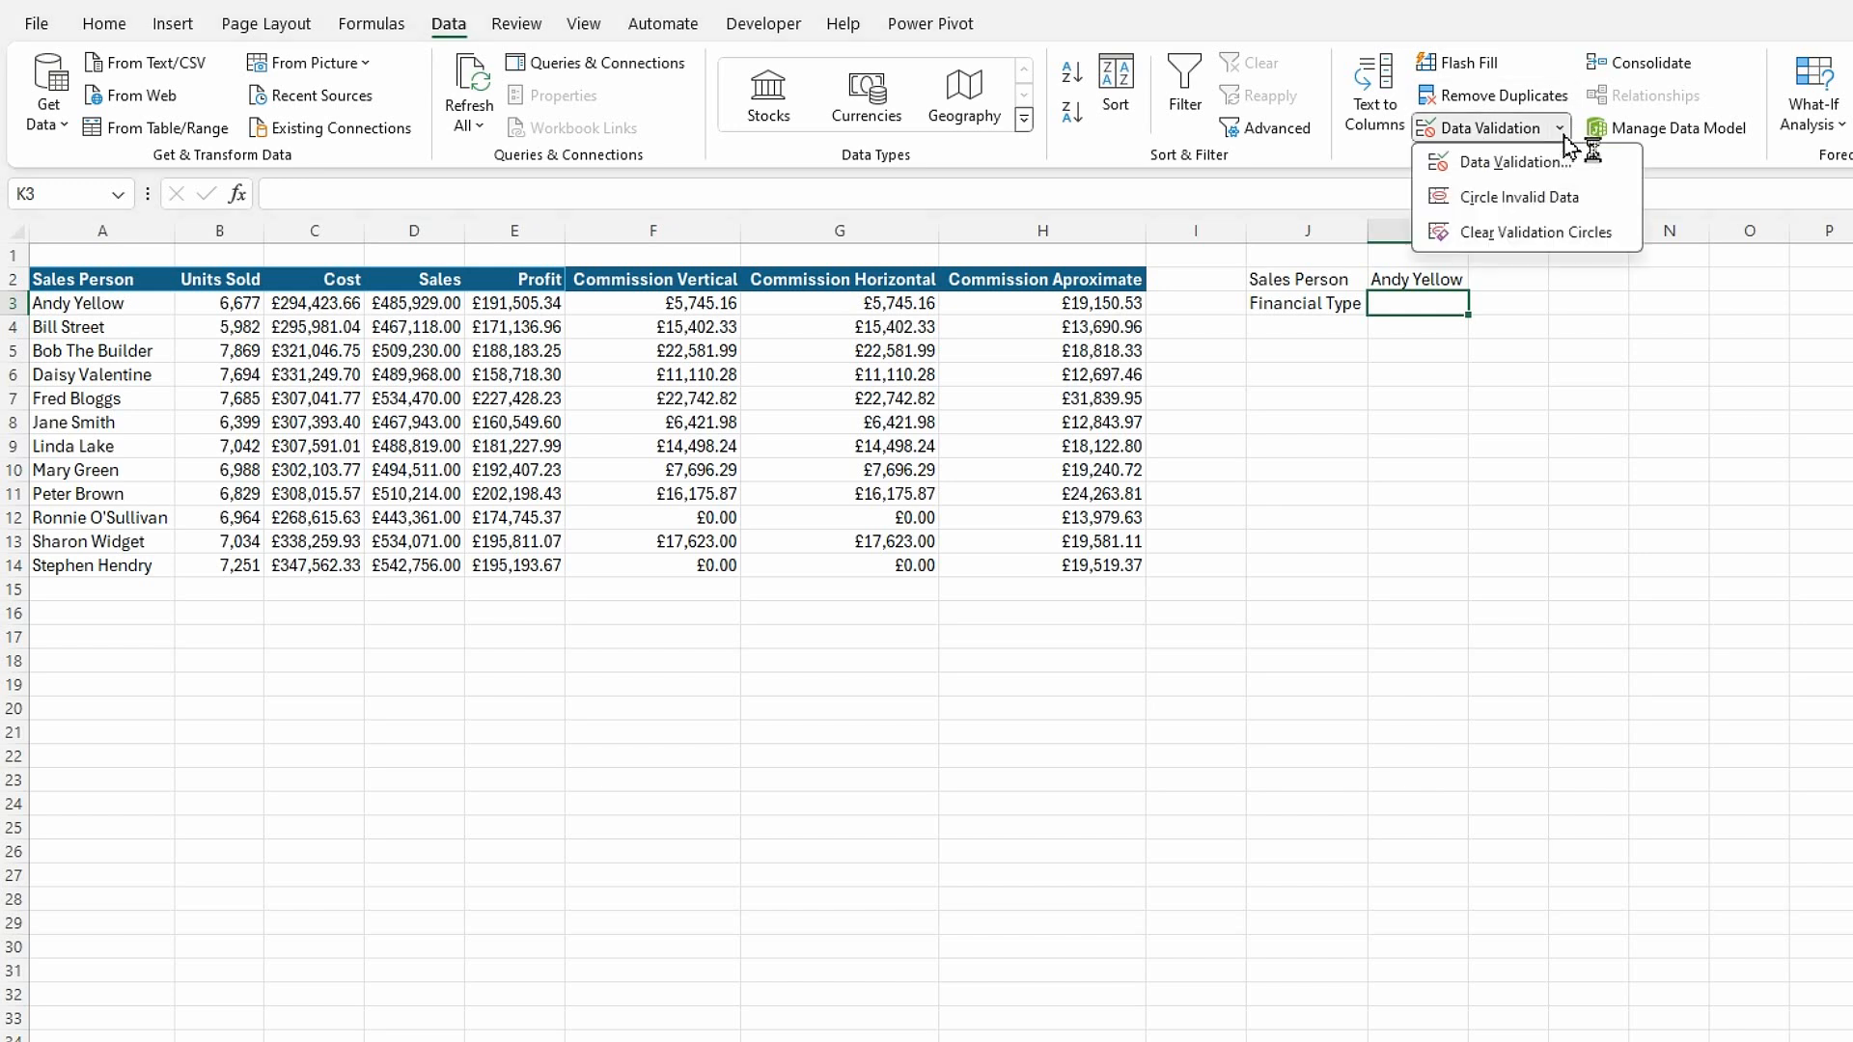
{"action": "left_click", "coordinate": [1516, 162]}
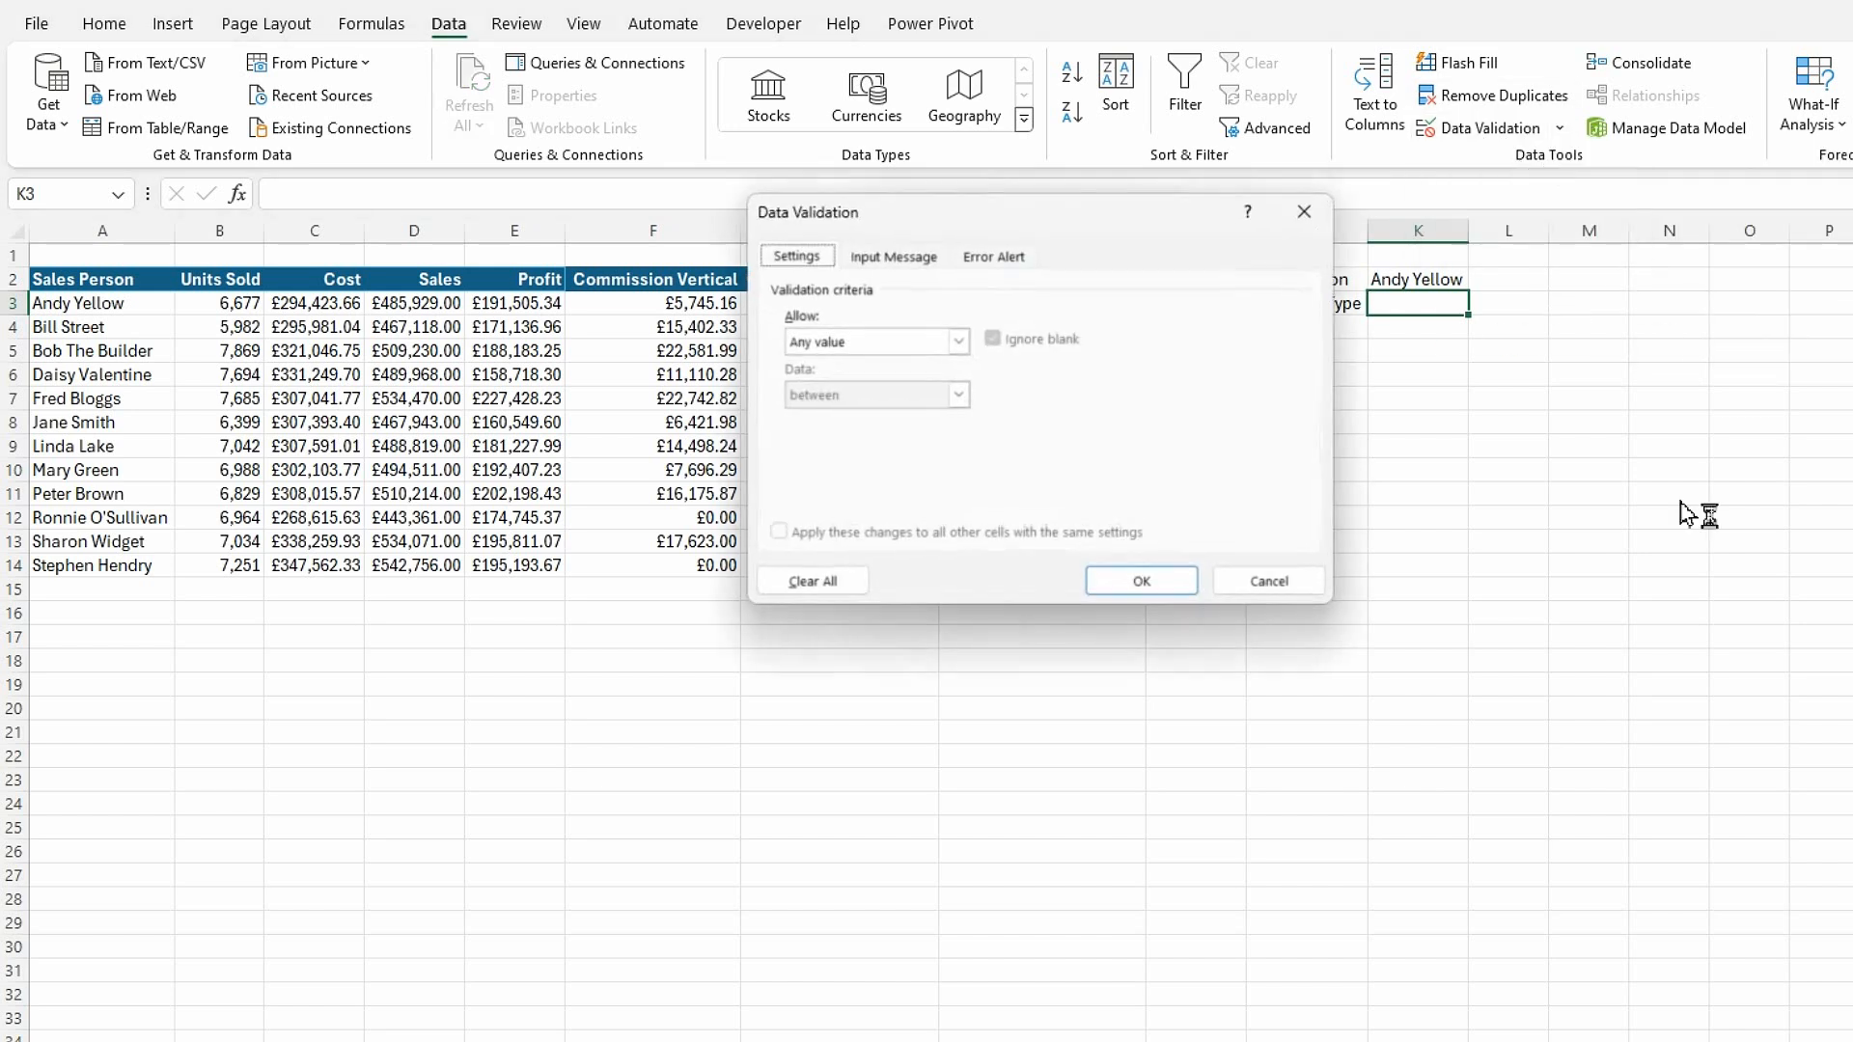
{"action": "left_click", "coordinate": [957, 343]}
{"action": "left_click", "coordinate": [809, 417]}
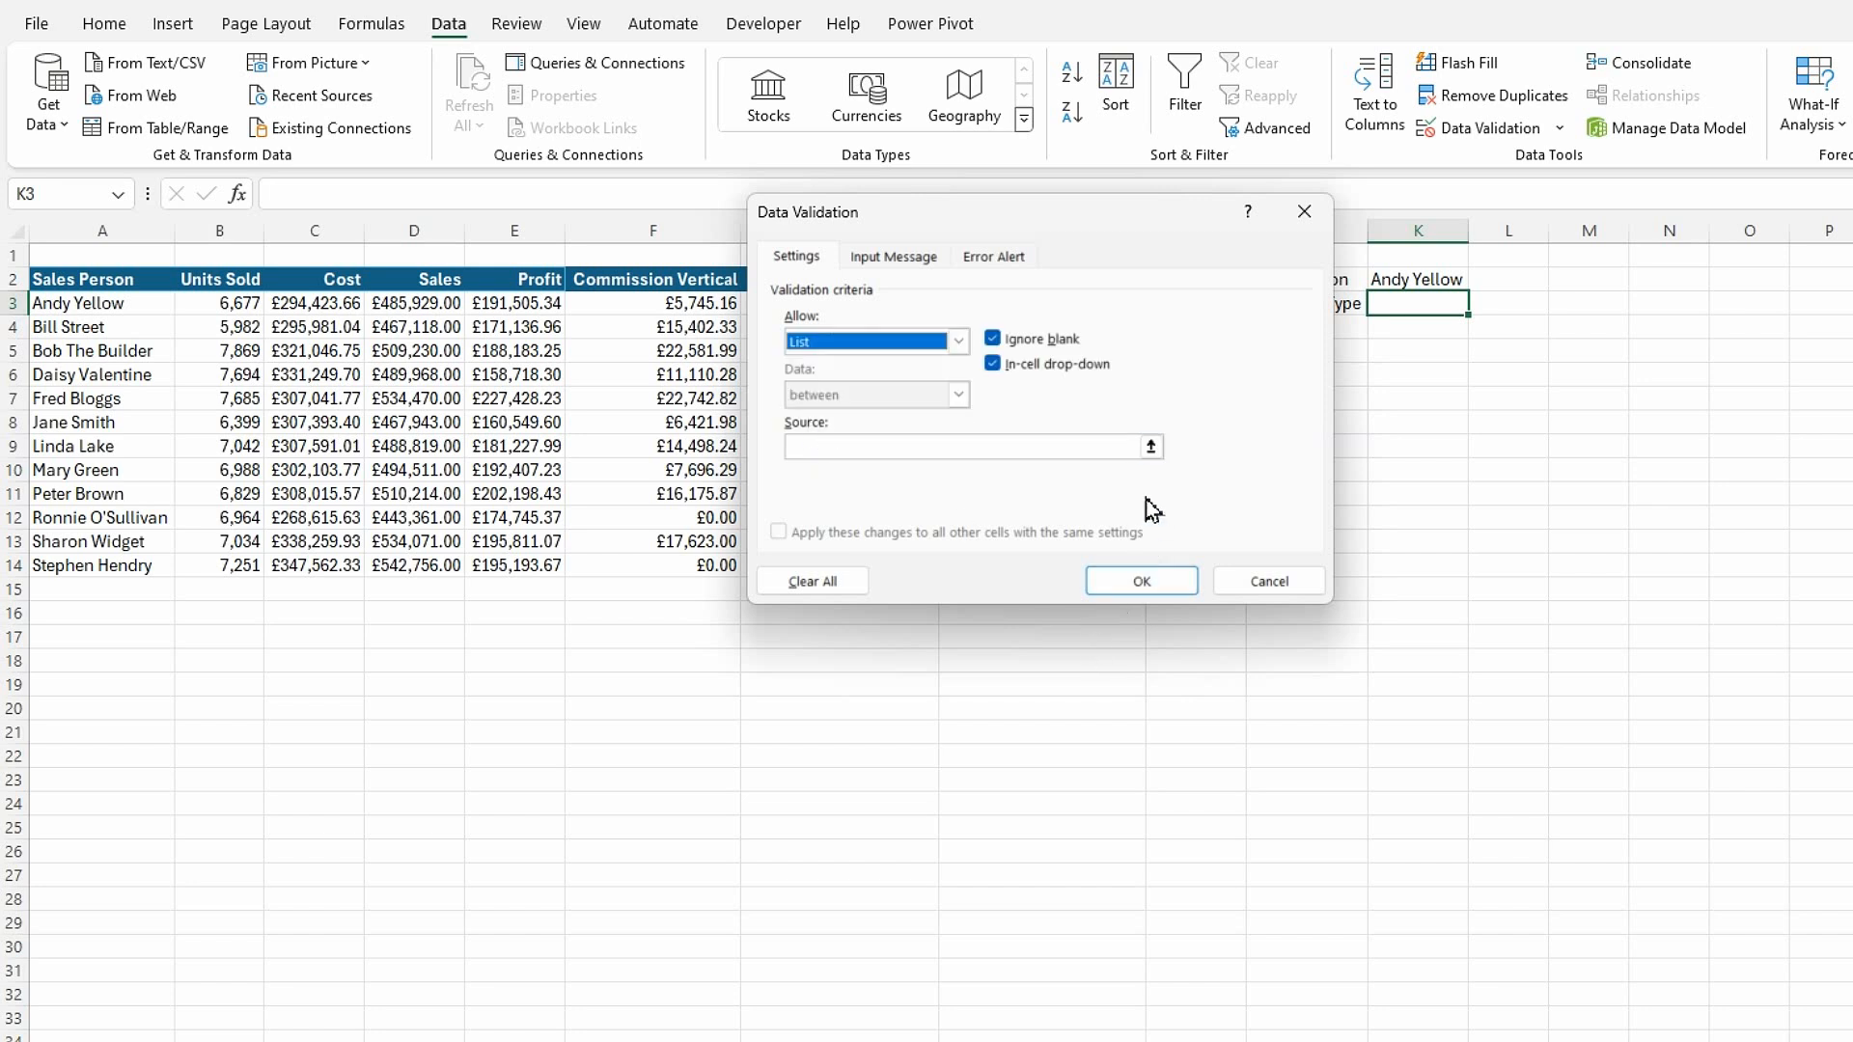
{"action": "left_click", "coordinate": [1153, 444]}
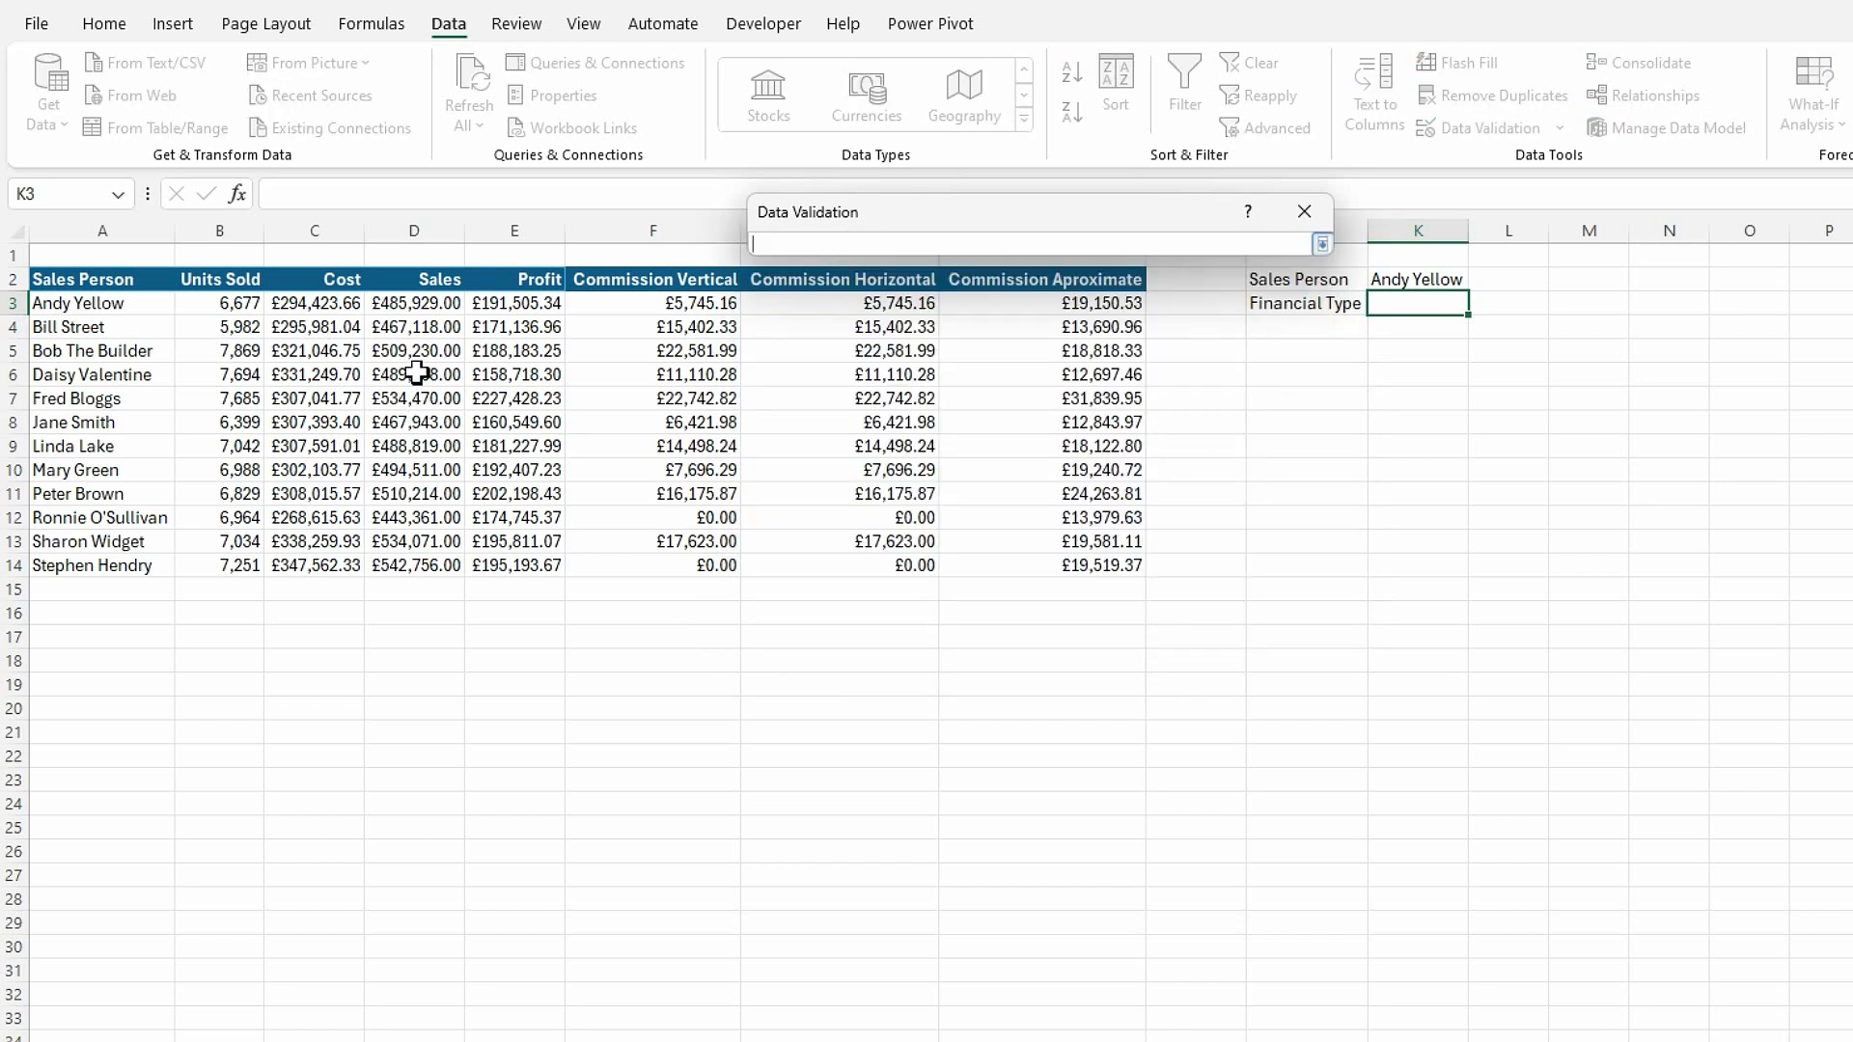
{"action": "left_click_drag", "start_coordinate": [315, 288], "coordinate": [1014, 277]}
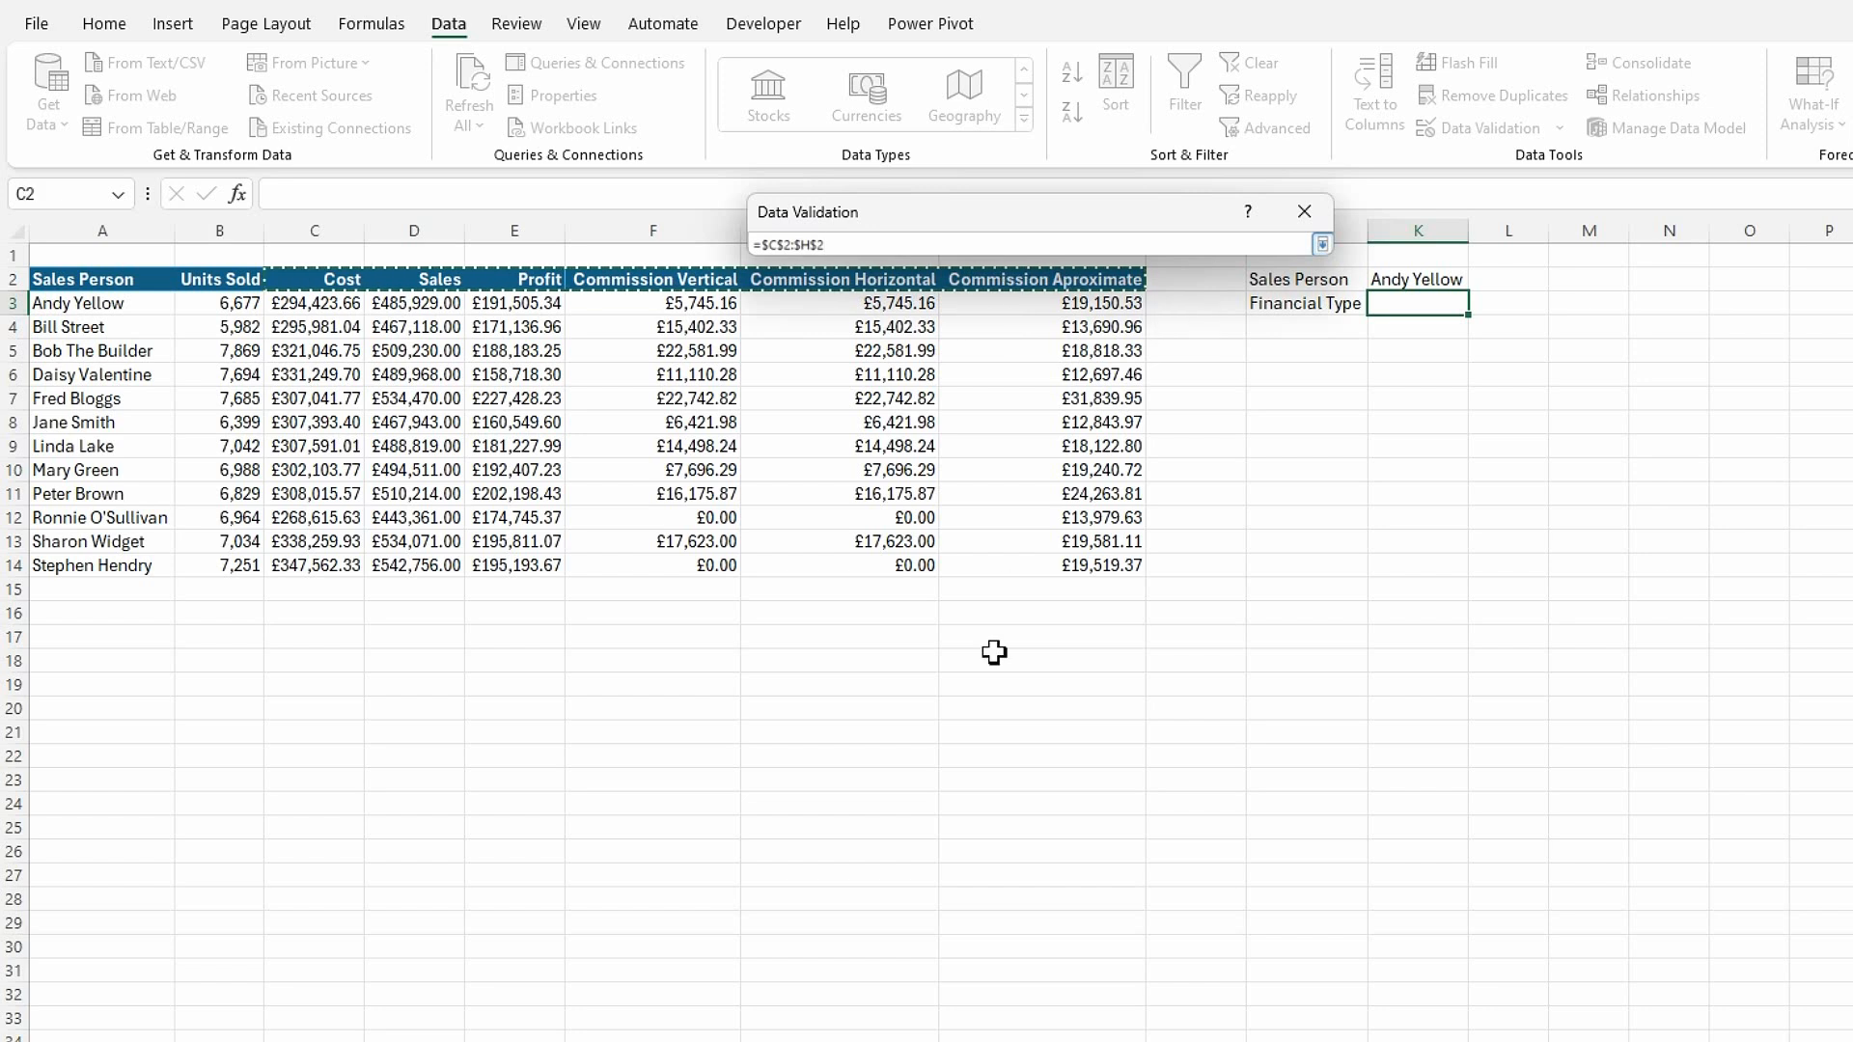
{"action": "key", "text": "Return"}
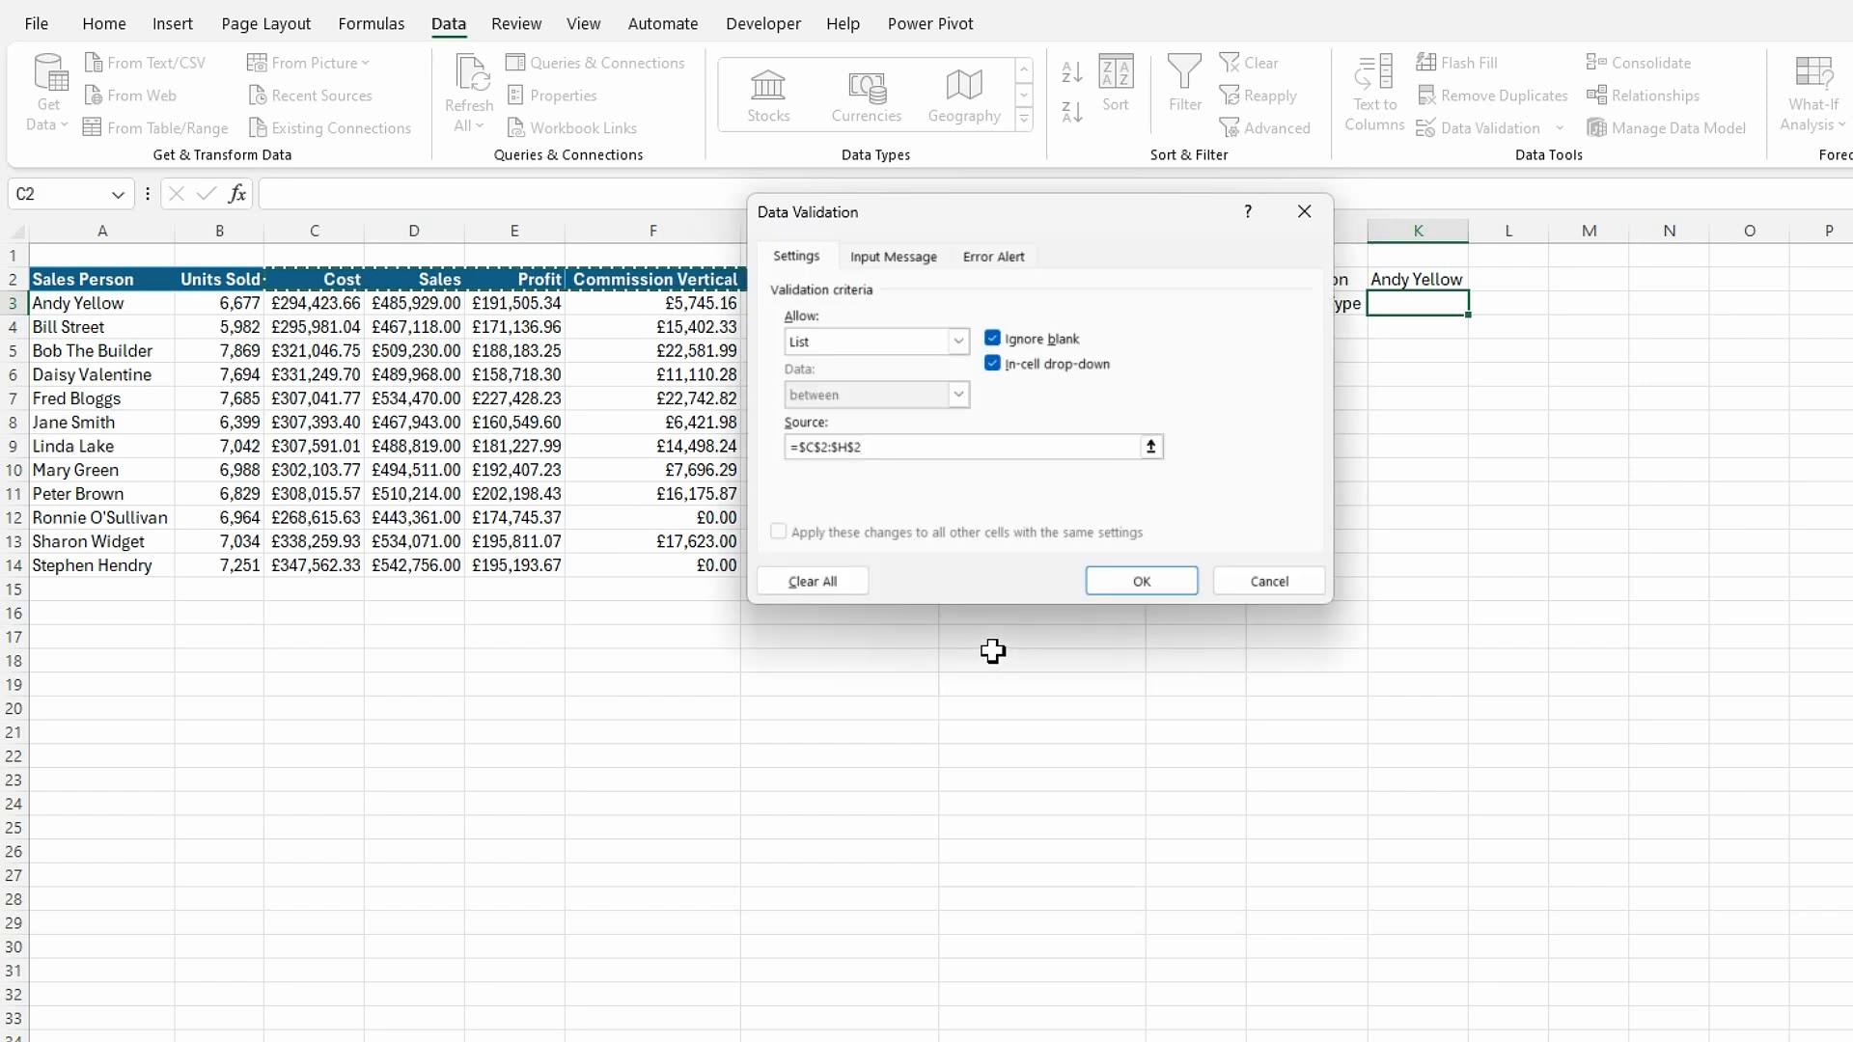
{"action": "left_click", "coordinate": [1144, 584]}
- Choose Profit from the drop-down list in K3 and widen column K to fit the longest header names
{"action": "left_click", "coordinate": [1479, 305]}
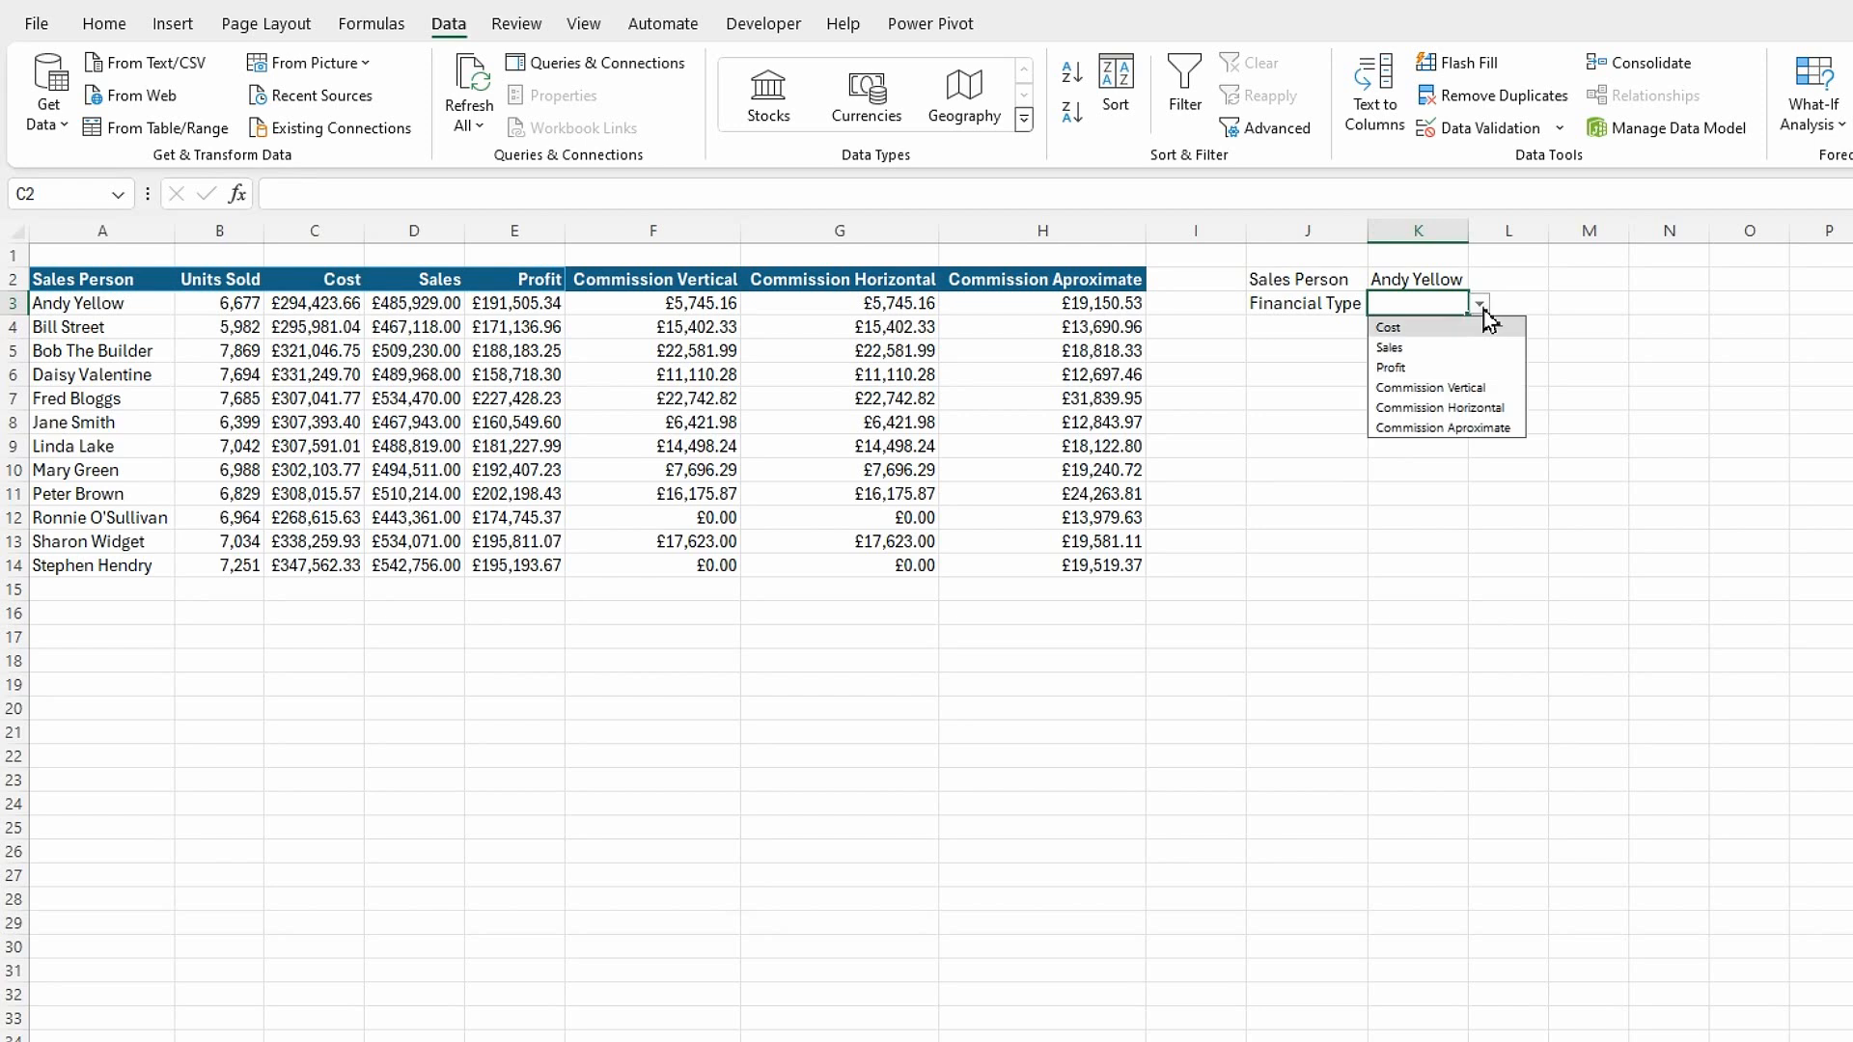
{"action": "left_click", "coordinate": [1414, 370]}
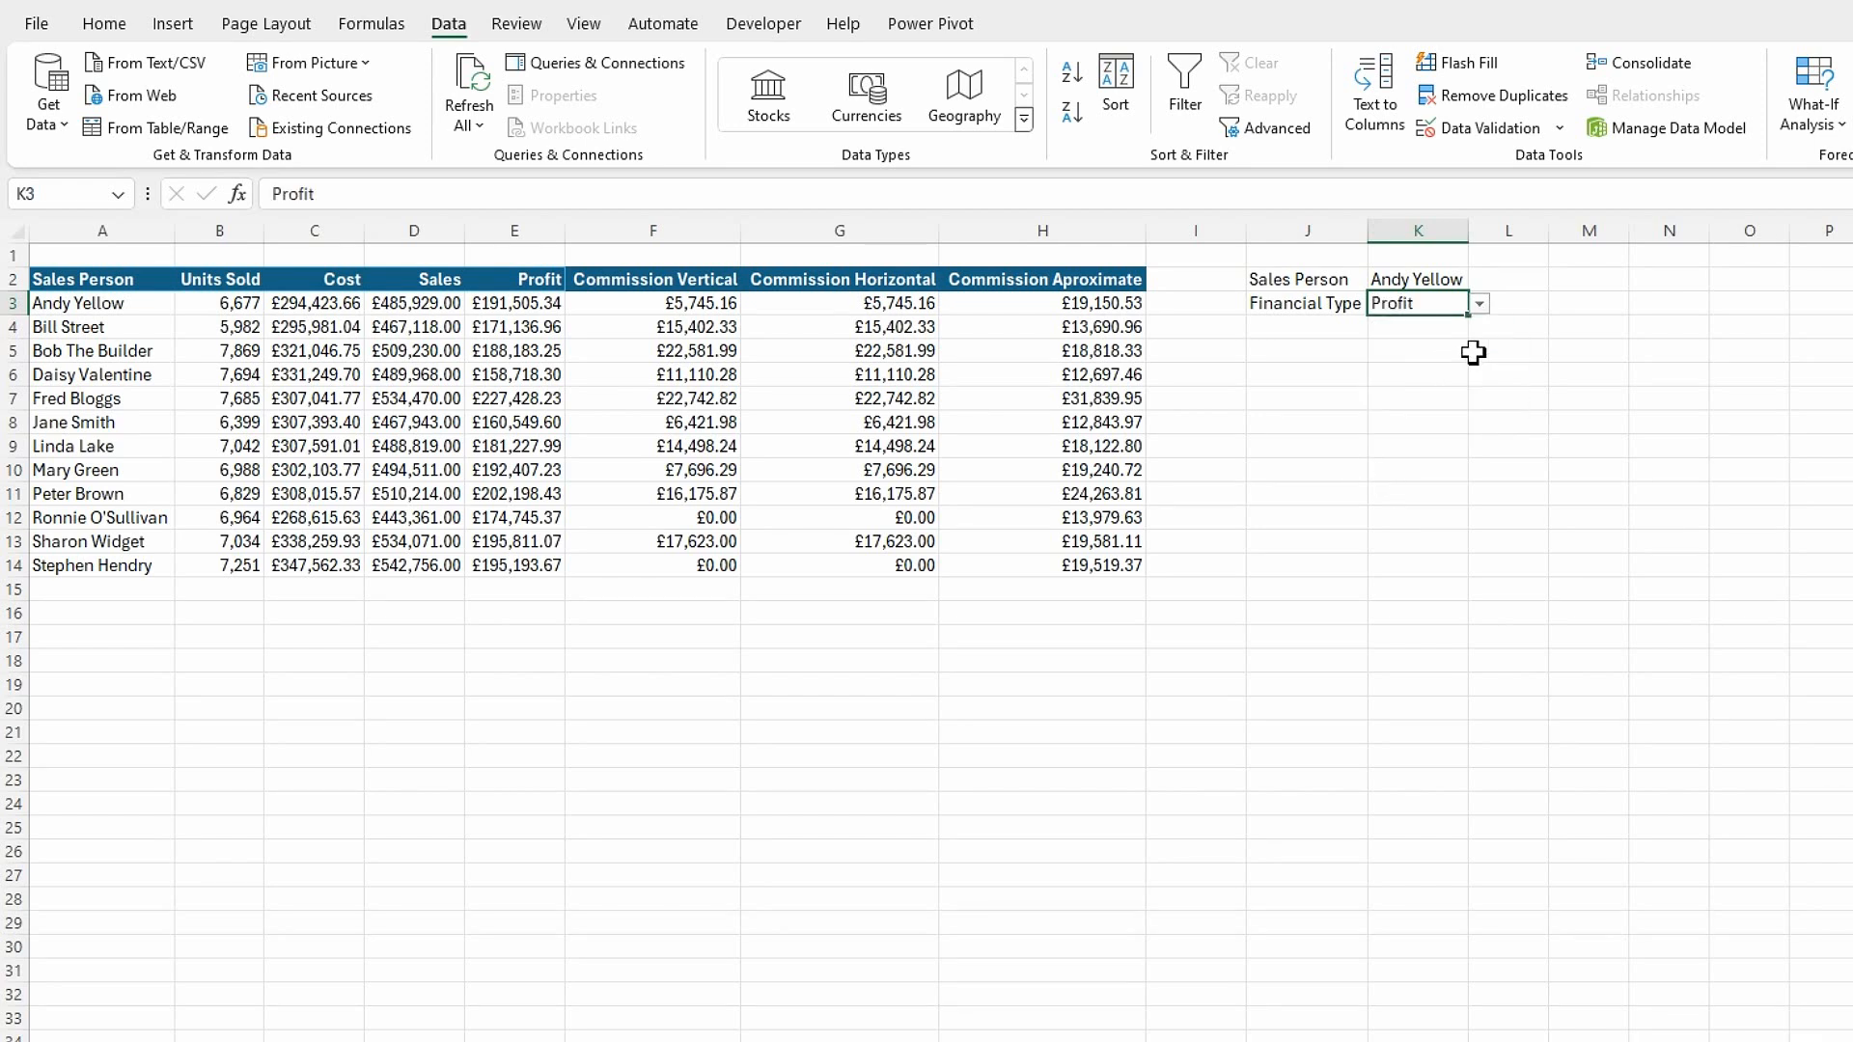
{"action": "left_click_drag", "start_coordinate": [1477, 236], "coordinate": [1568, 241]}
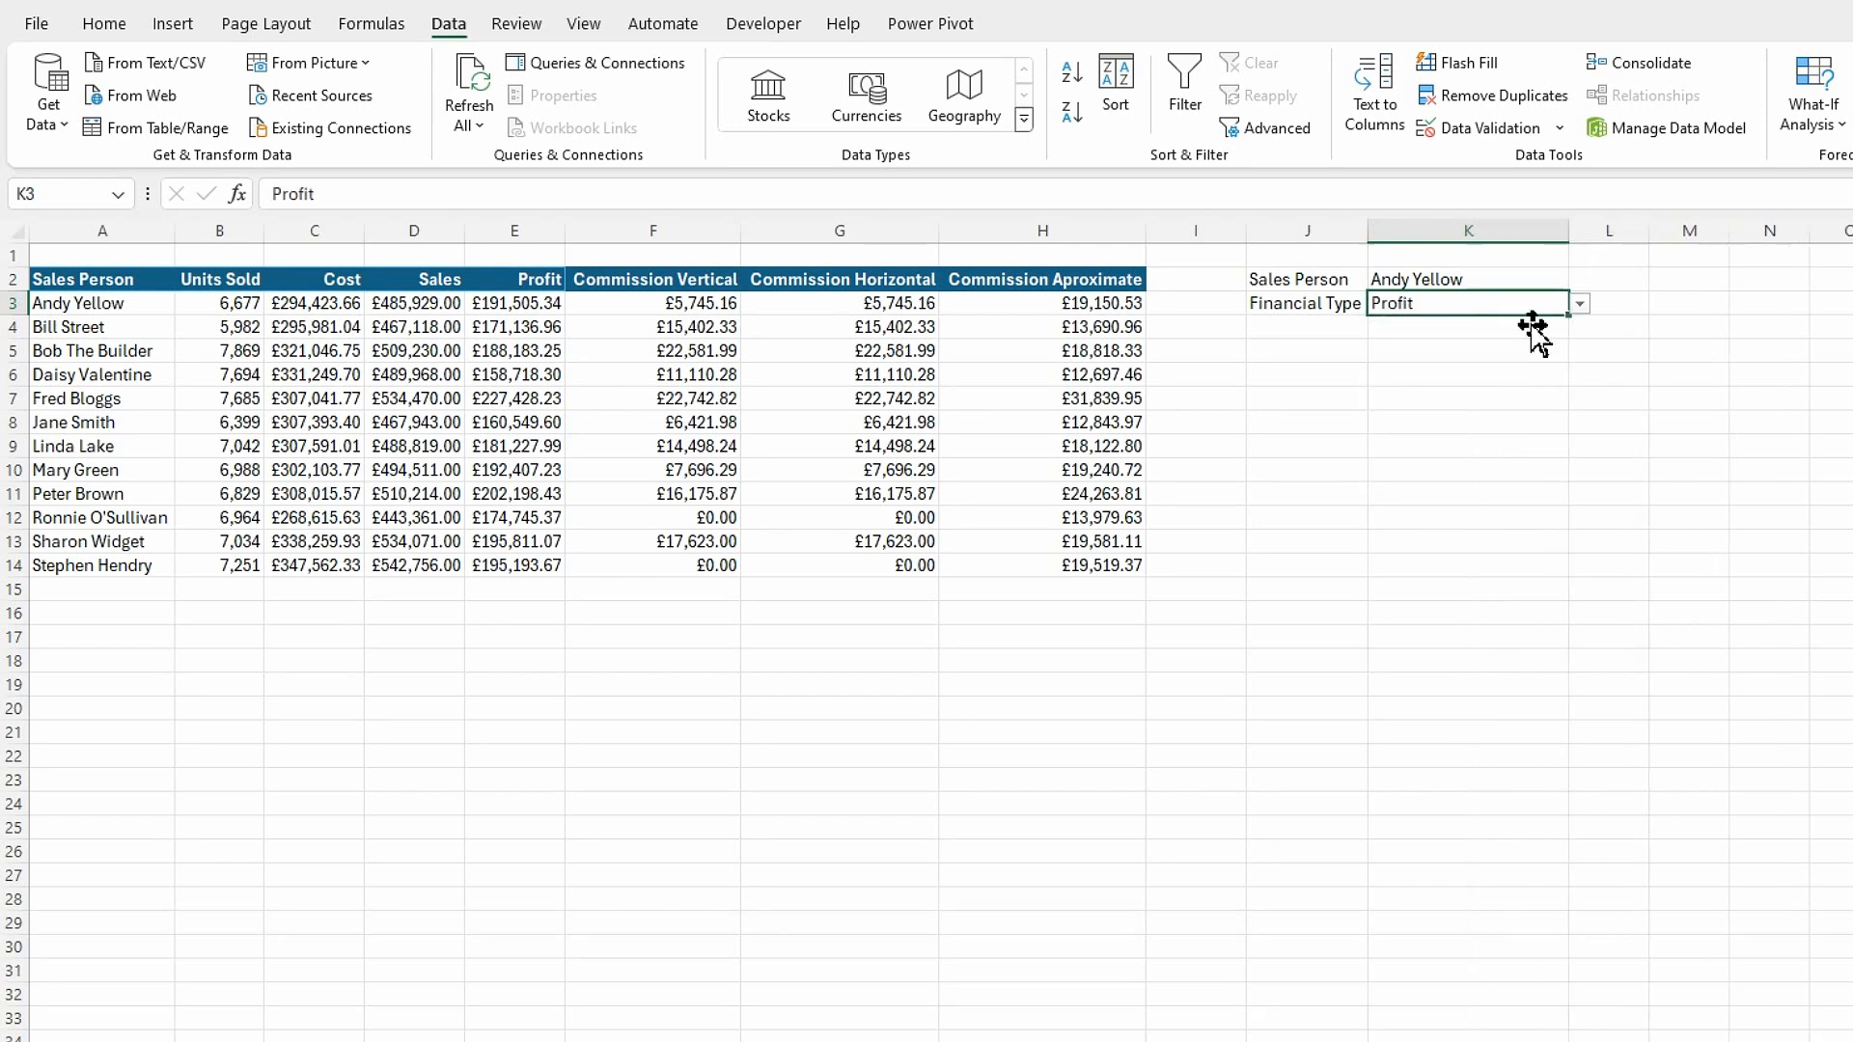
{"action": "left_click", "coordinate": [1350, 417]}
- Apply the Currency number format to cell J4 below the Financial Type label
{"action": "left_click", "coordinate": [1304, 326]}
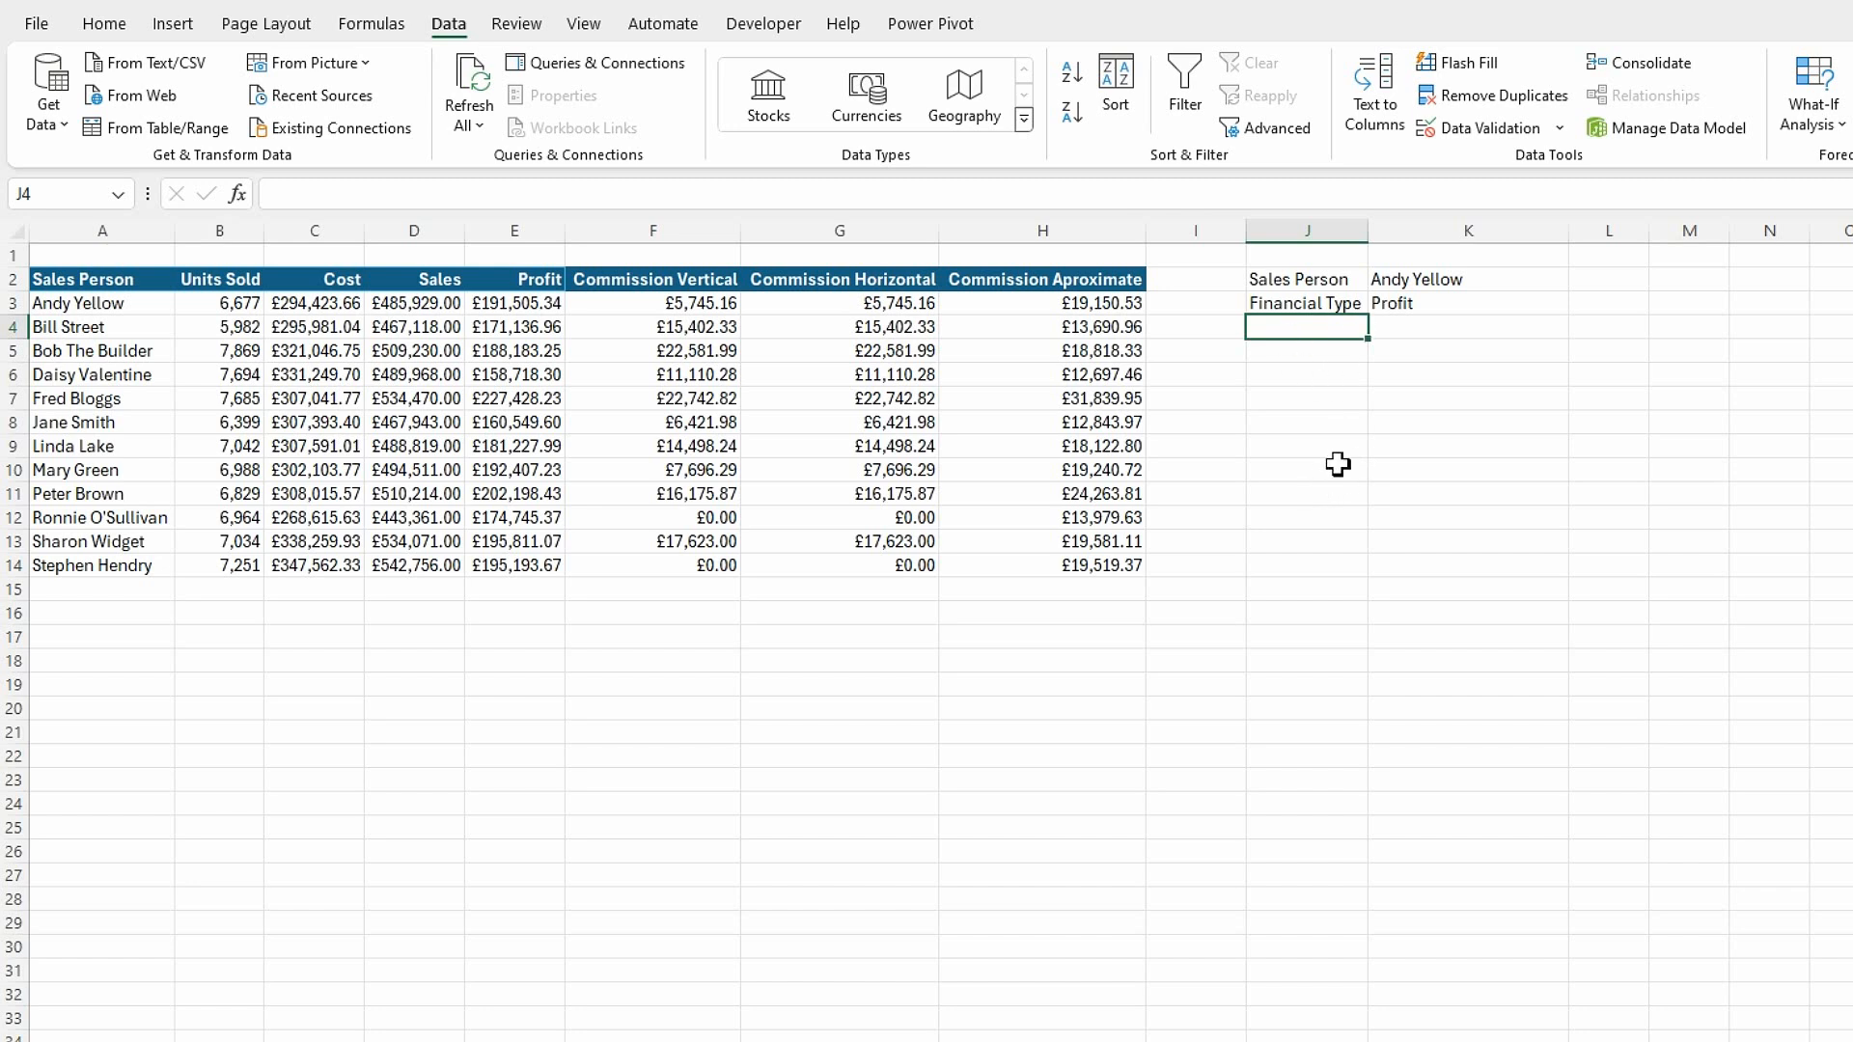
{"action": "left_click", "coordinate": [106, 24]}
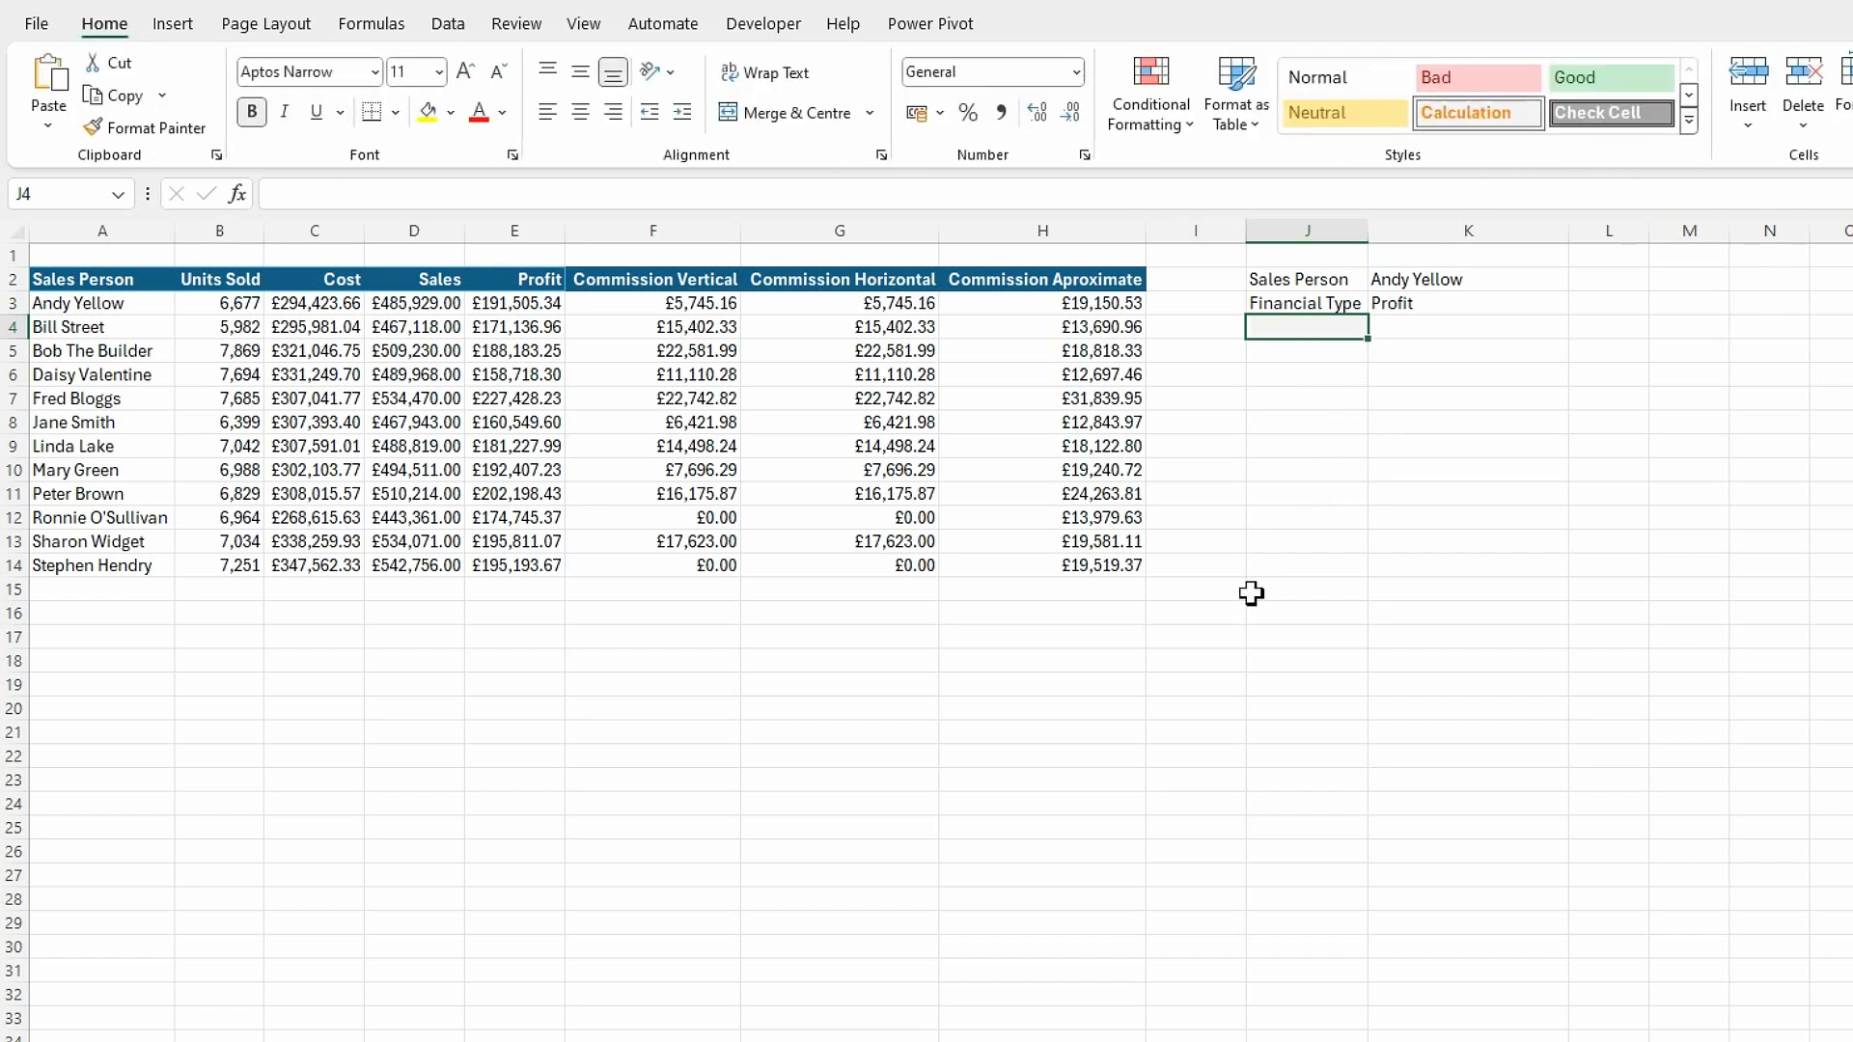
{"action": "left_click", "coordinate": [1076, 72]}
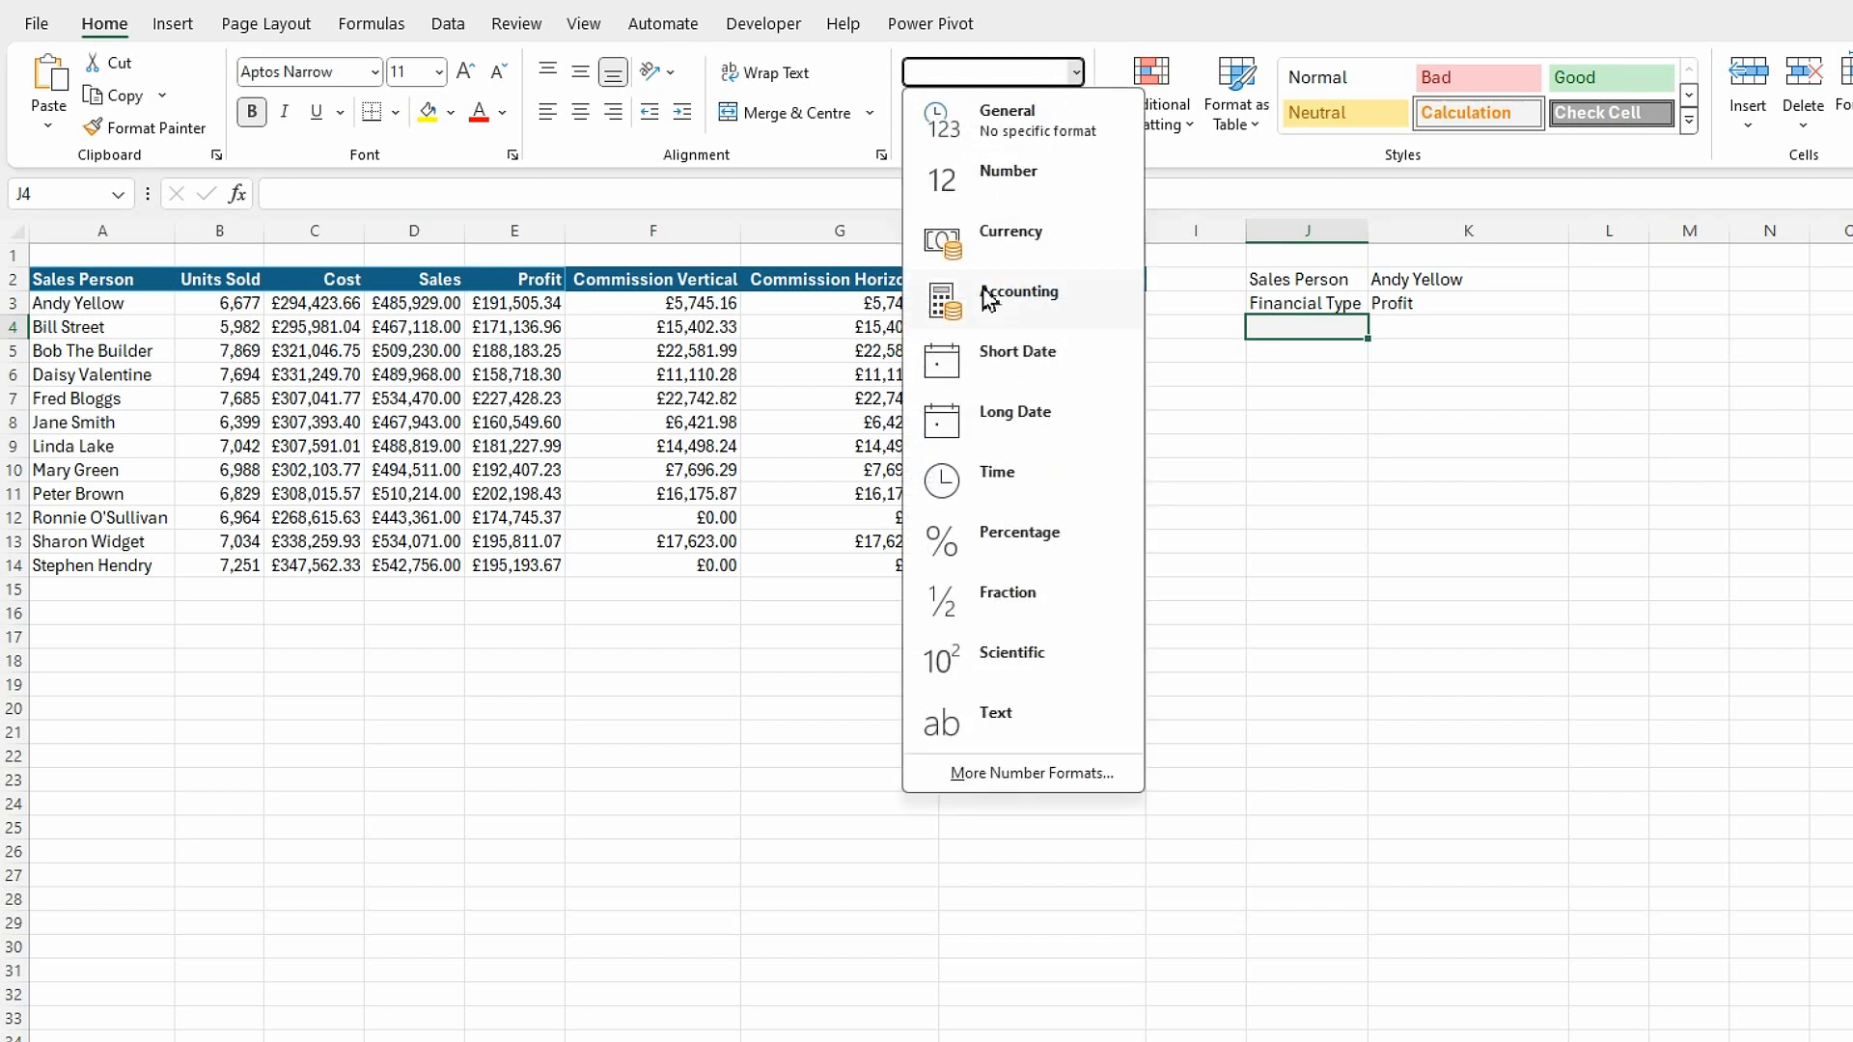
{"action": "key", "text": "Escape"}
{"action": "left_click", "coordinate": [1431, 537]}
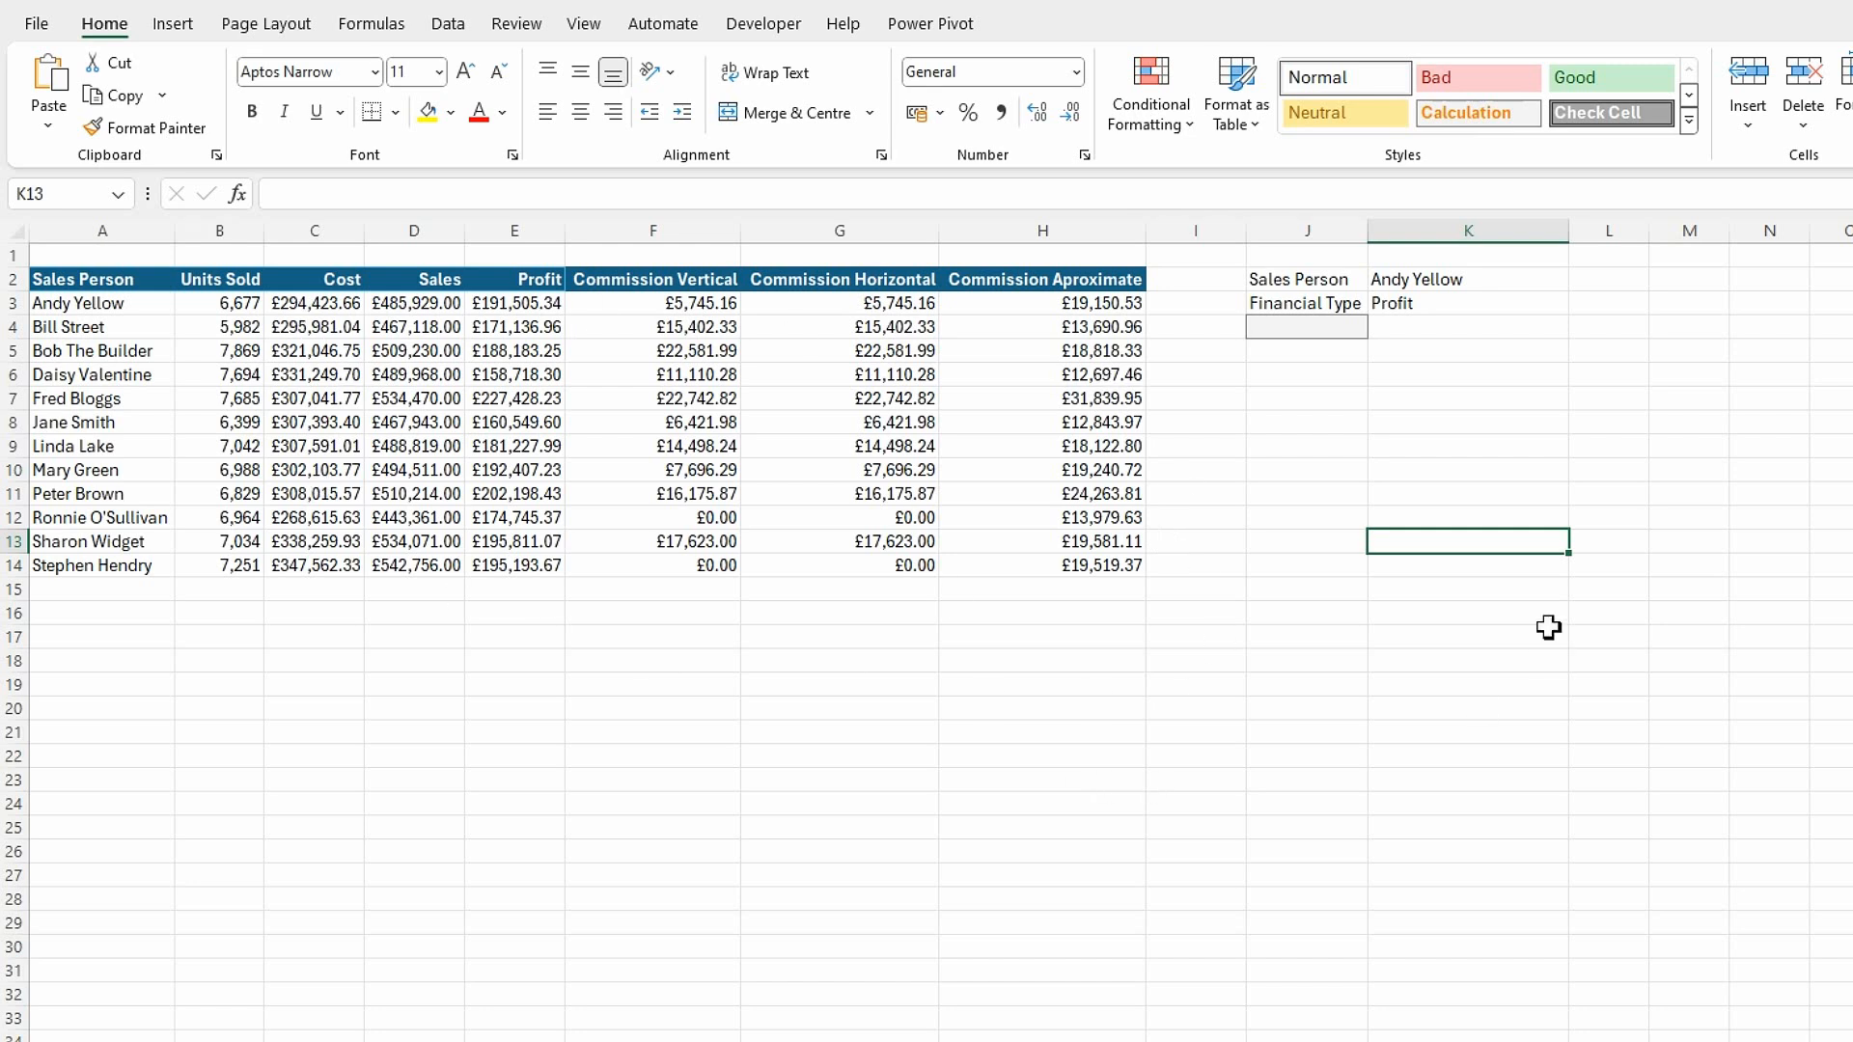
{"action": "type", "text": "="}
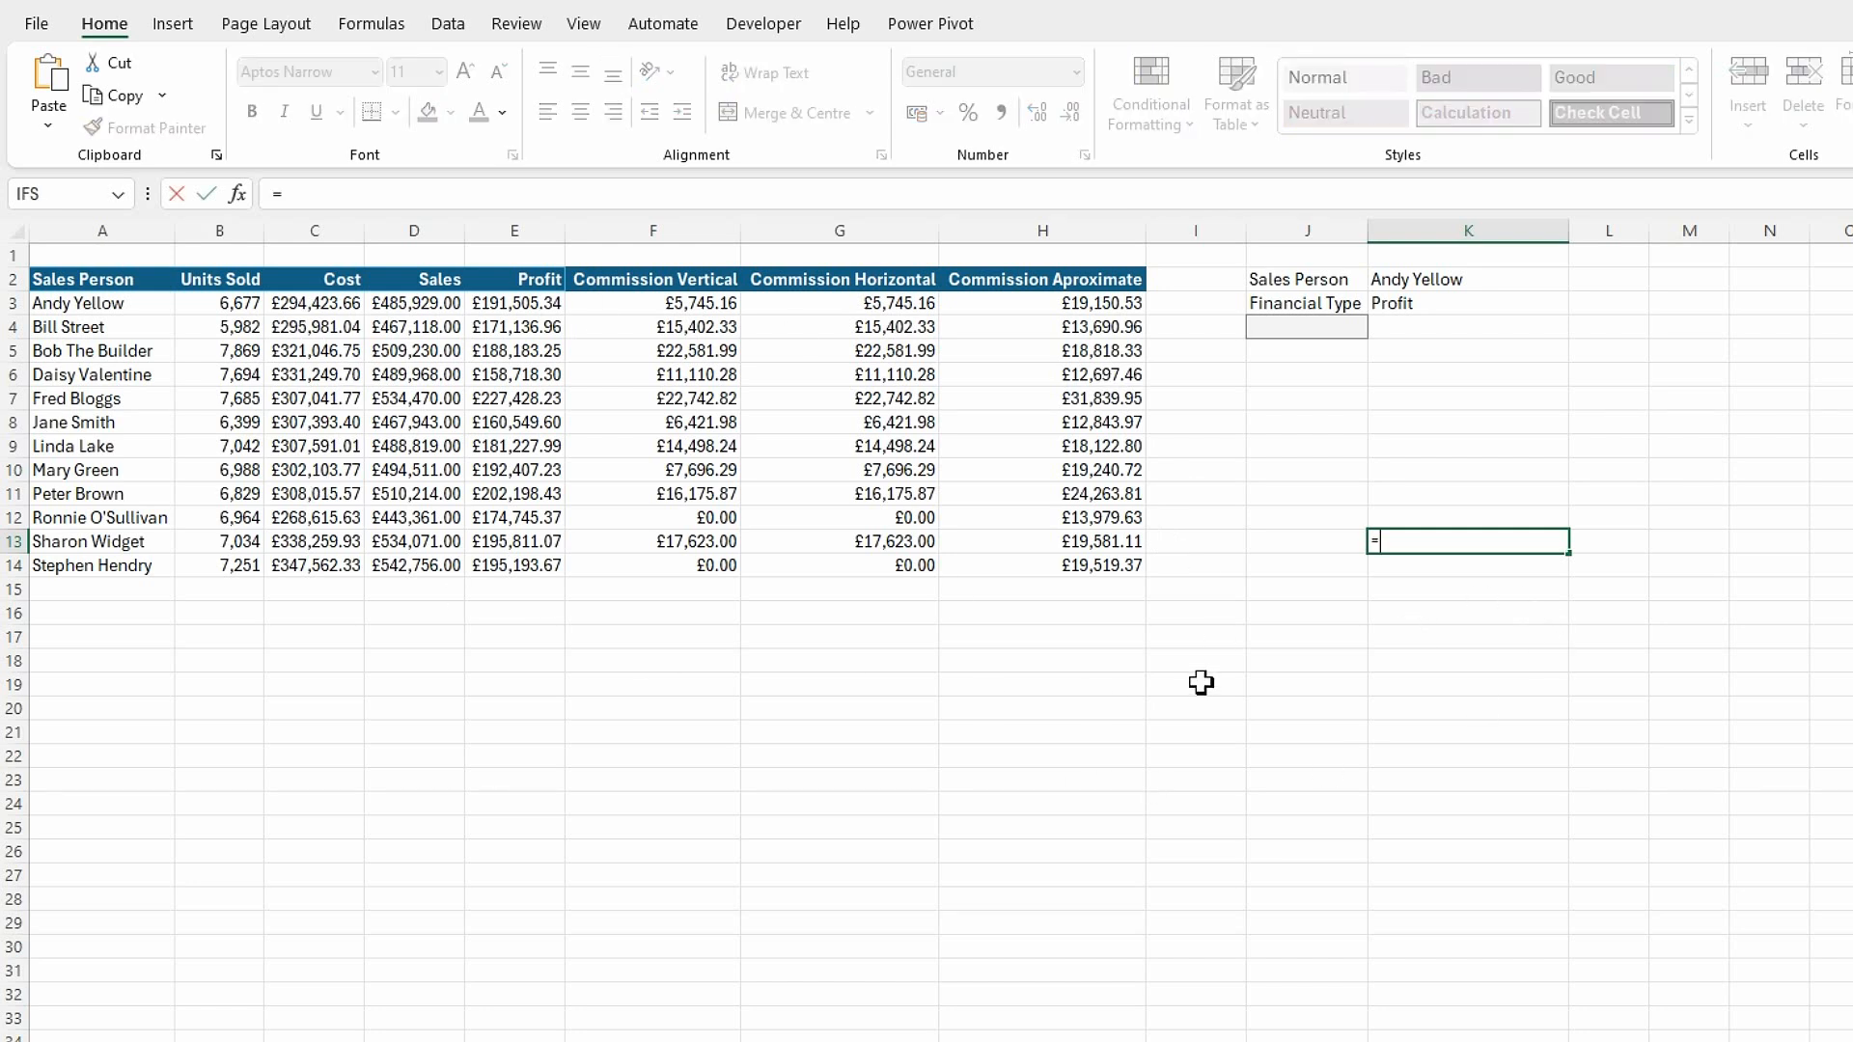
{"action": "type", "text": "xl"}
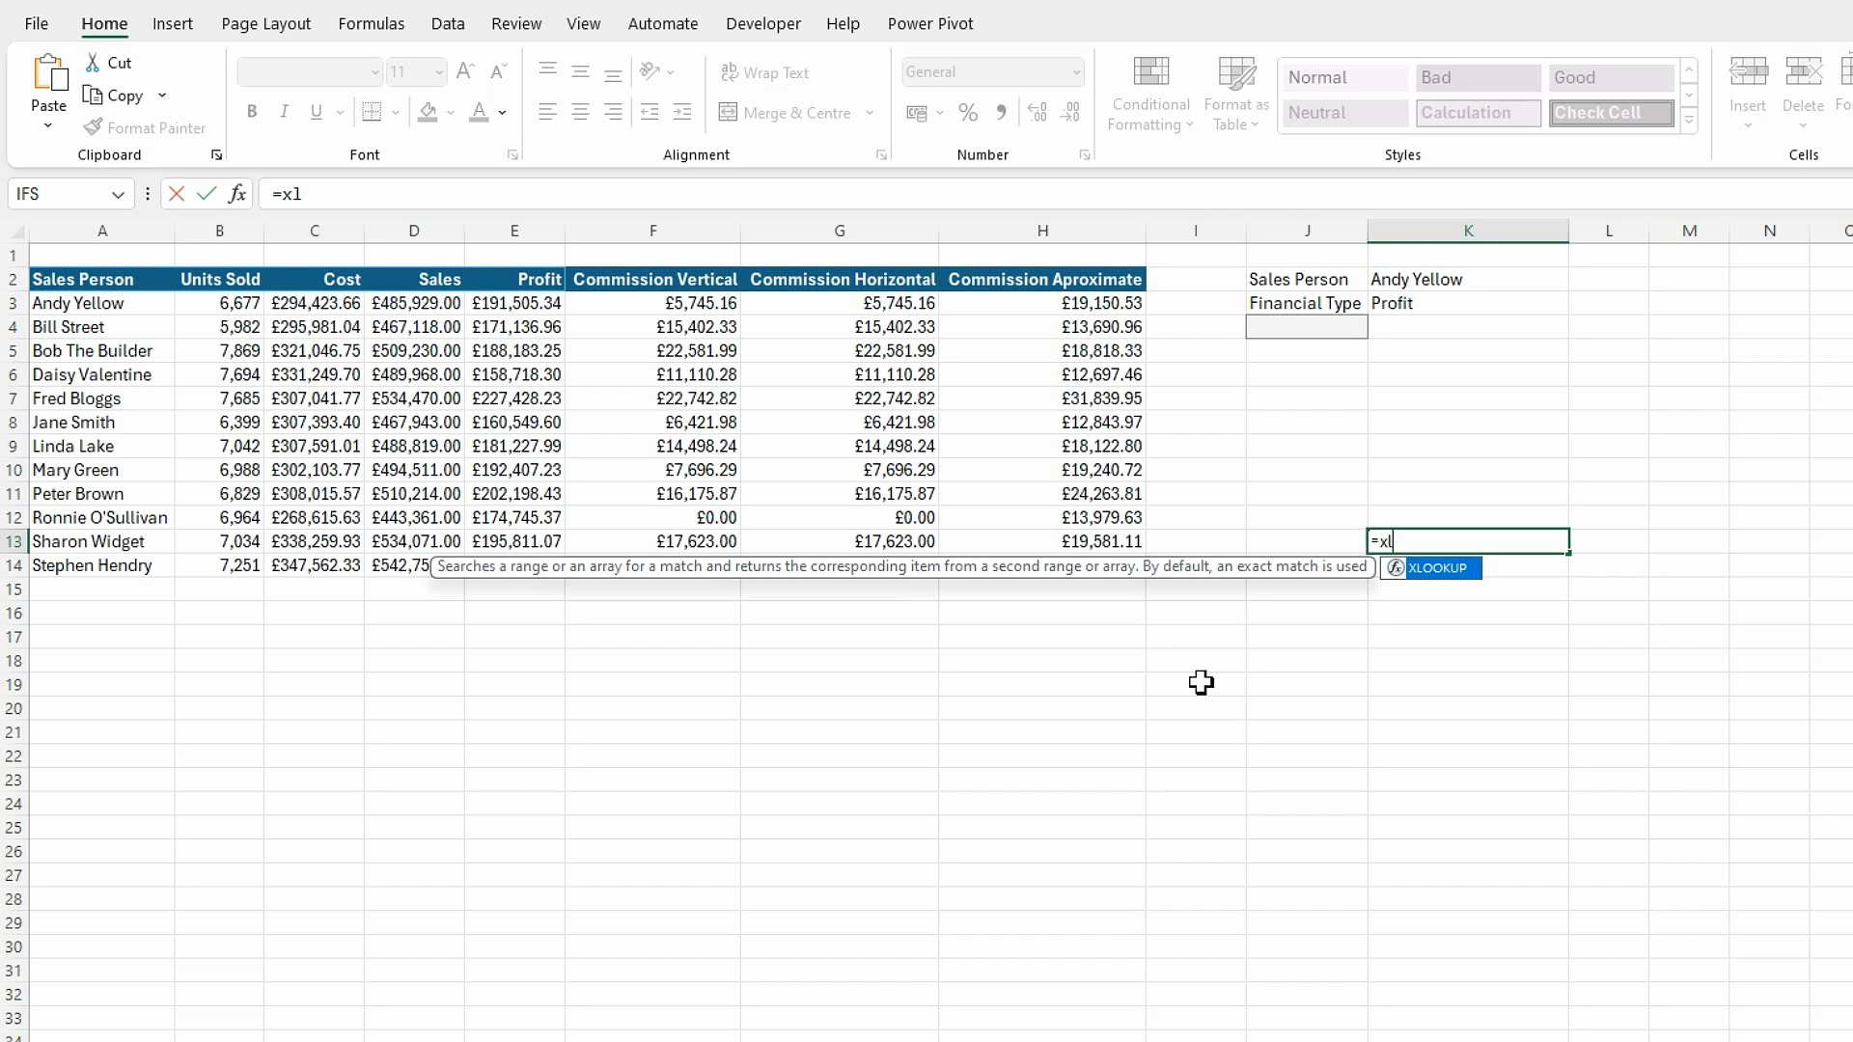
{"action": "key", "text": "Escape"}
{"action": "key", "text": "Escape"}
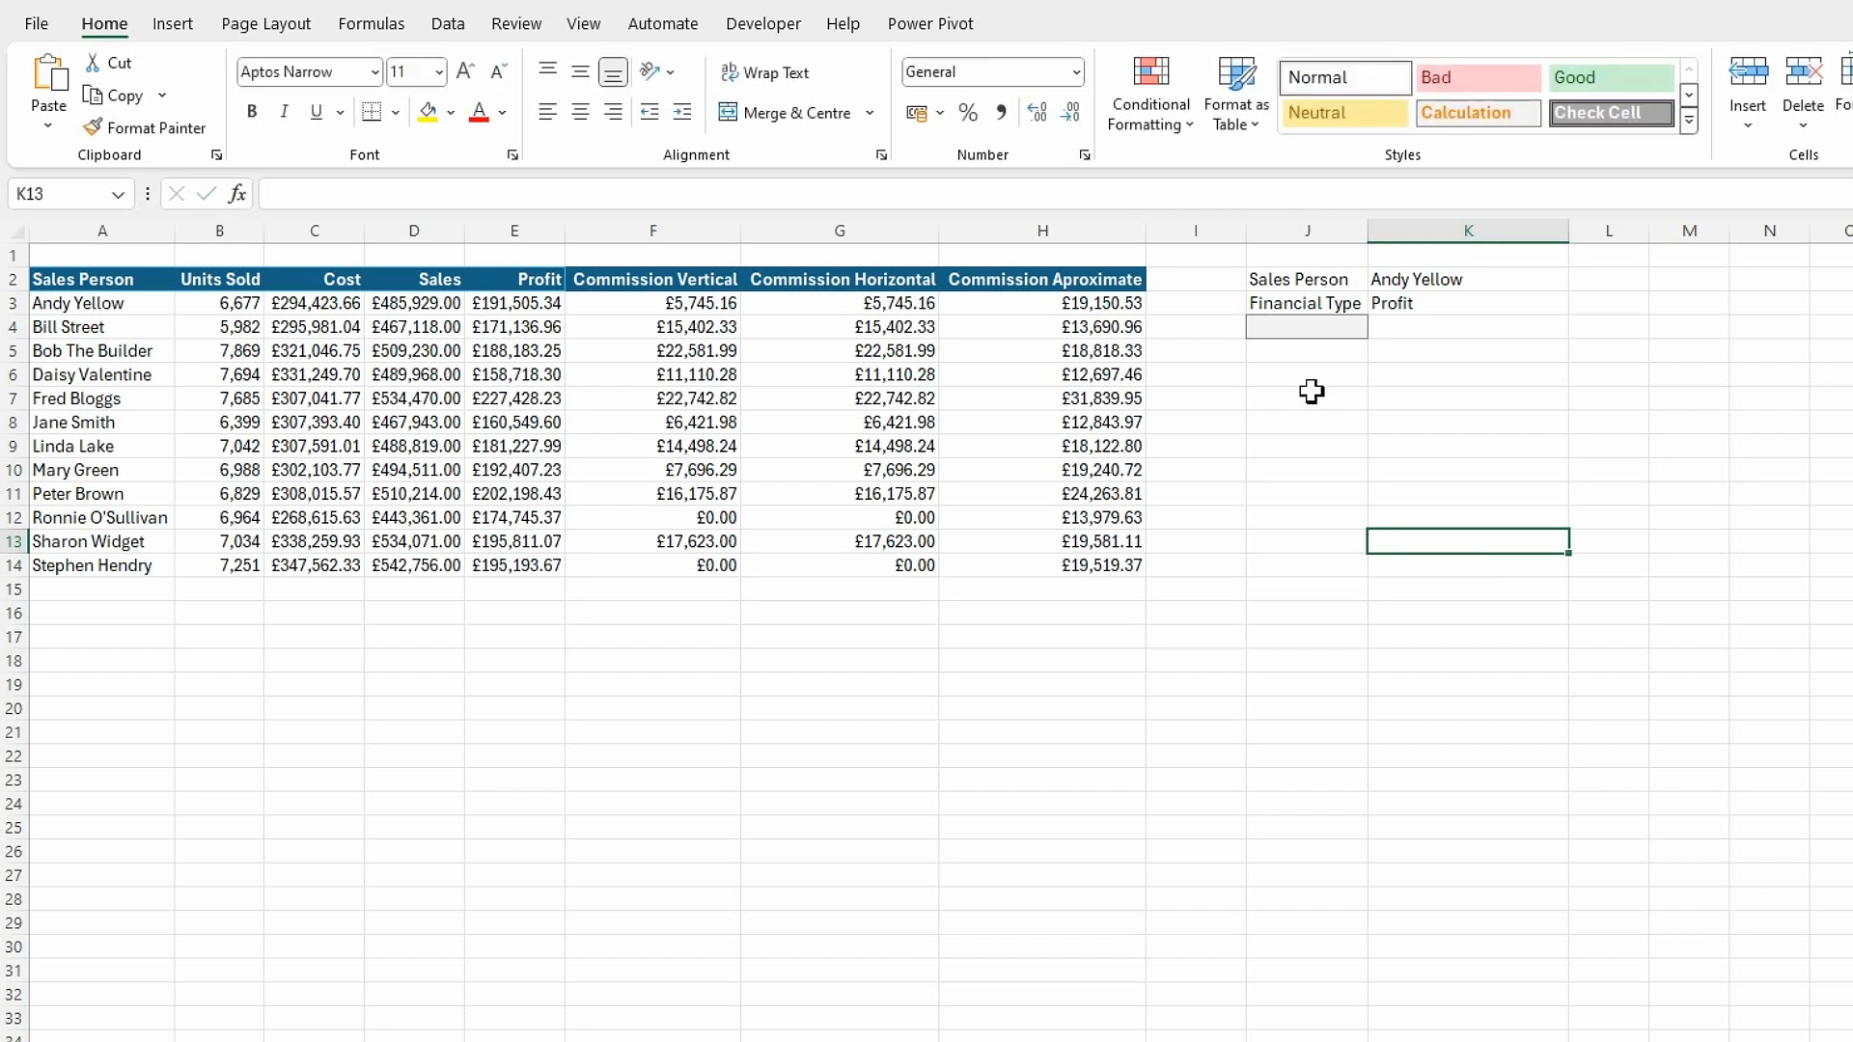
- Start an XLOOKUP formula in J4 with K2 as lookup value, A3:A14 as lookup array and C3:H14 as return array
{"action": "left_click", "coordinate": [1295, 331]}
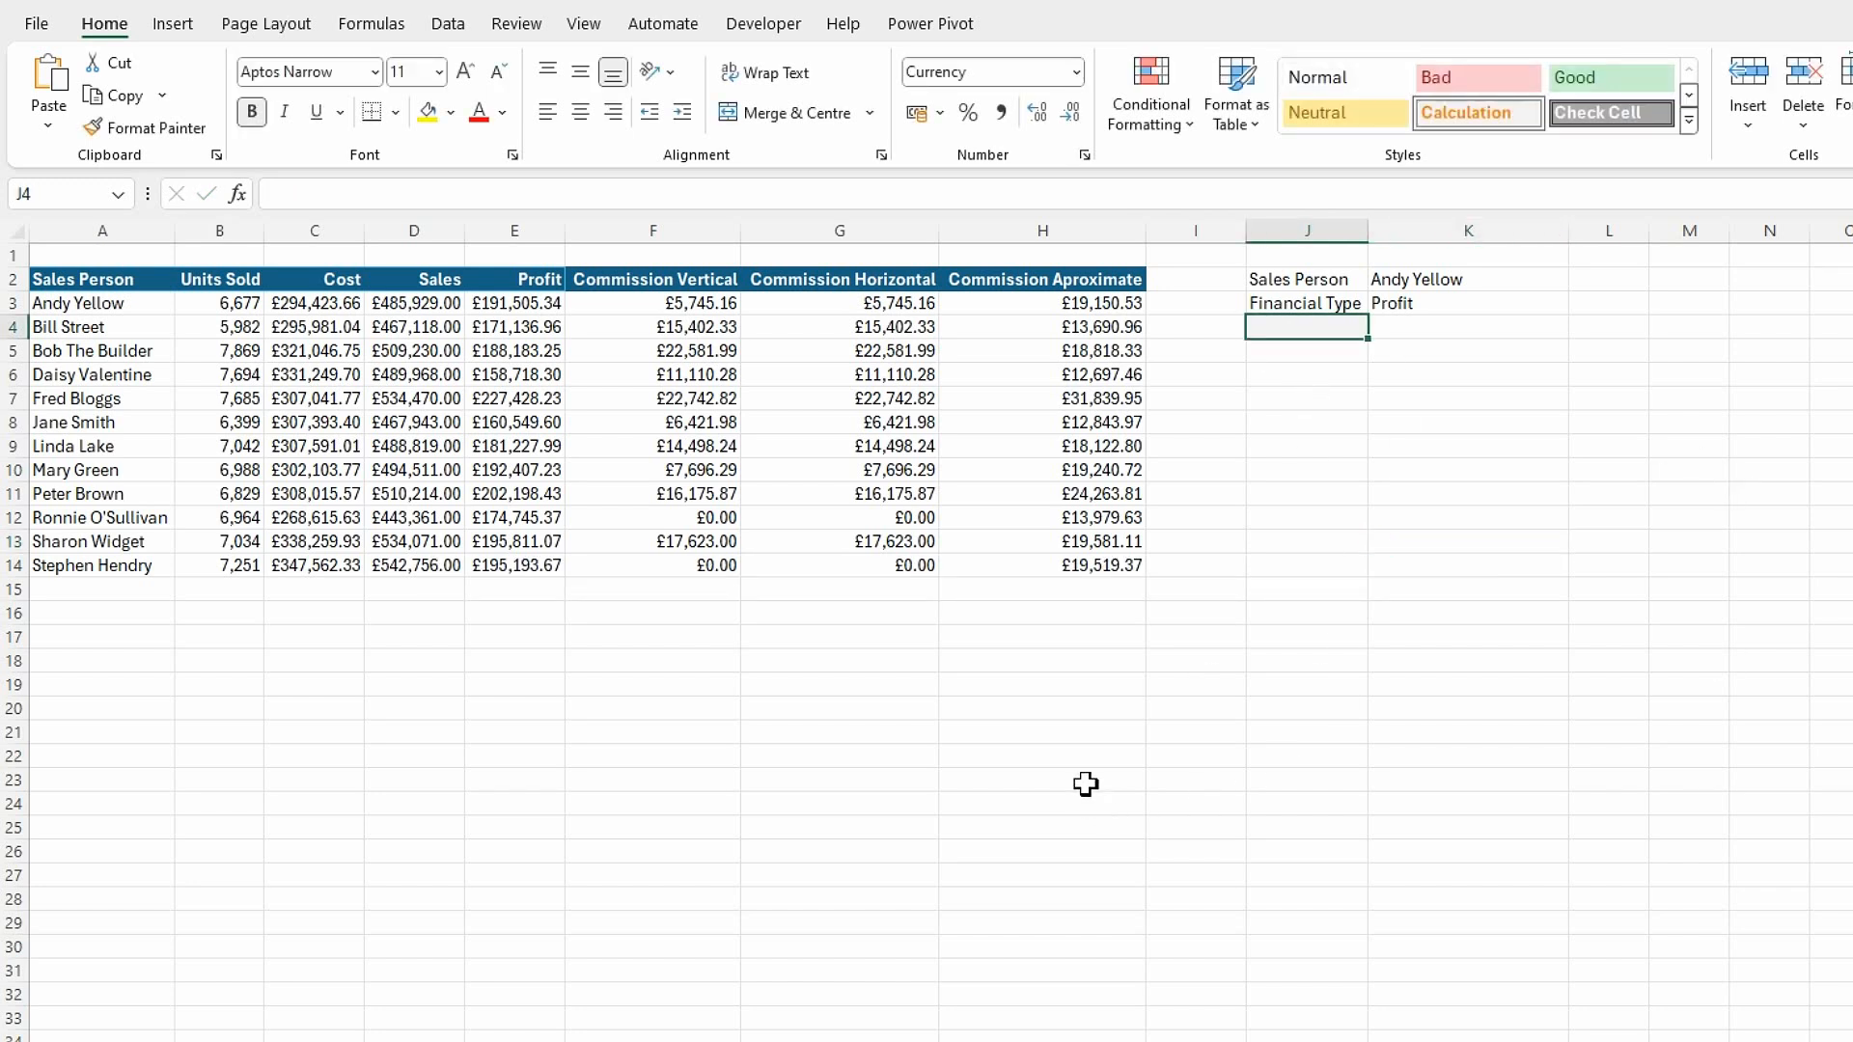
{"action": "type", "text": "=x"}
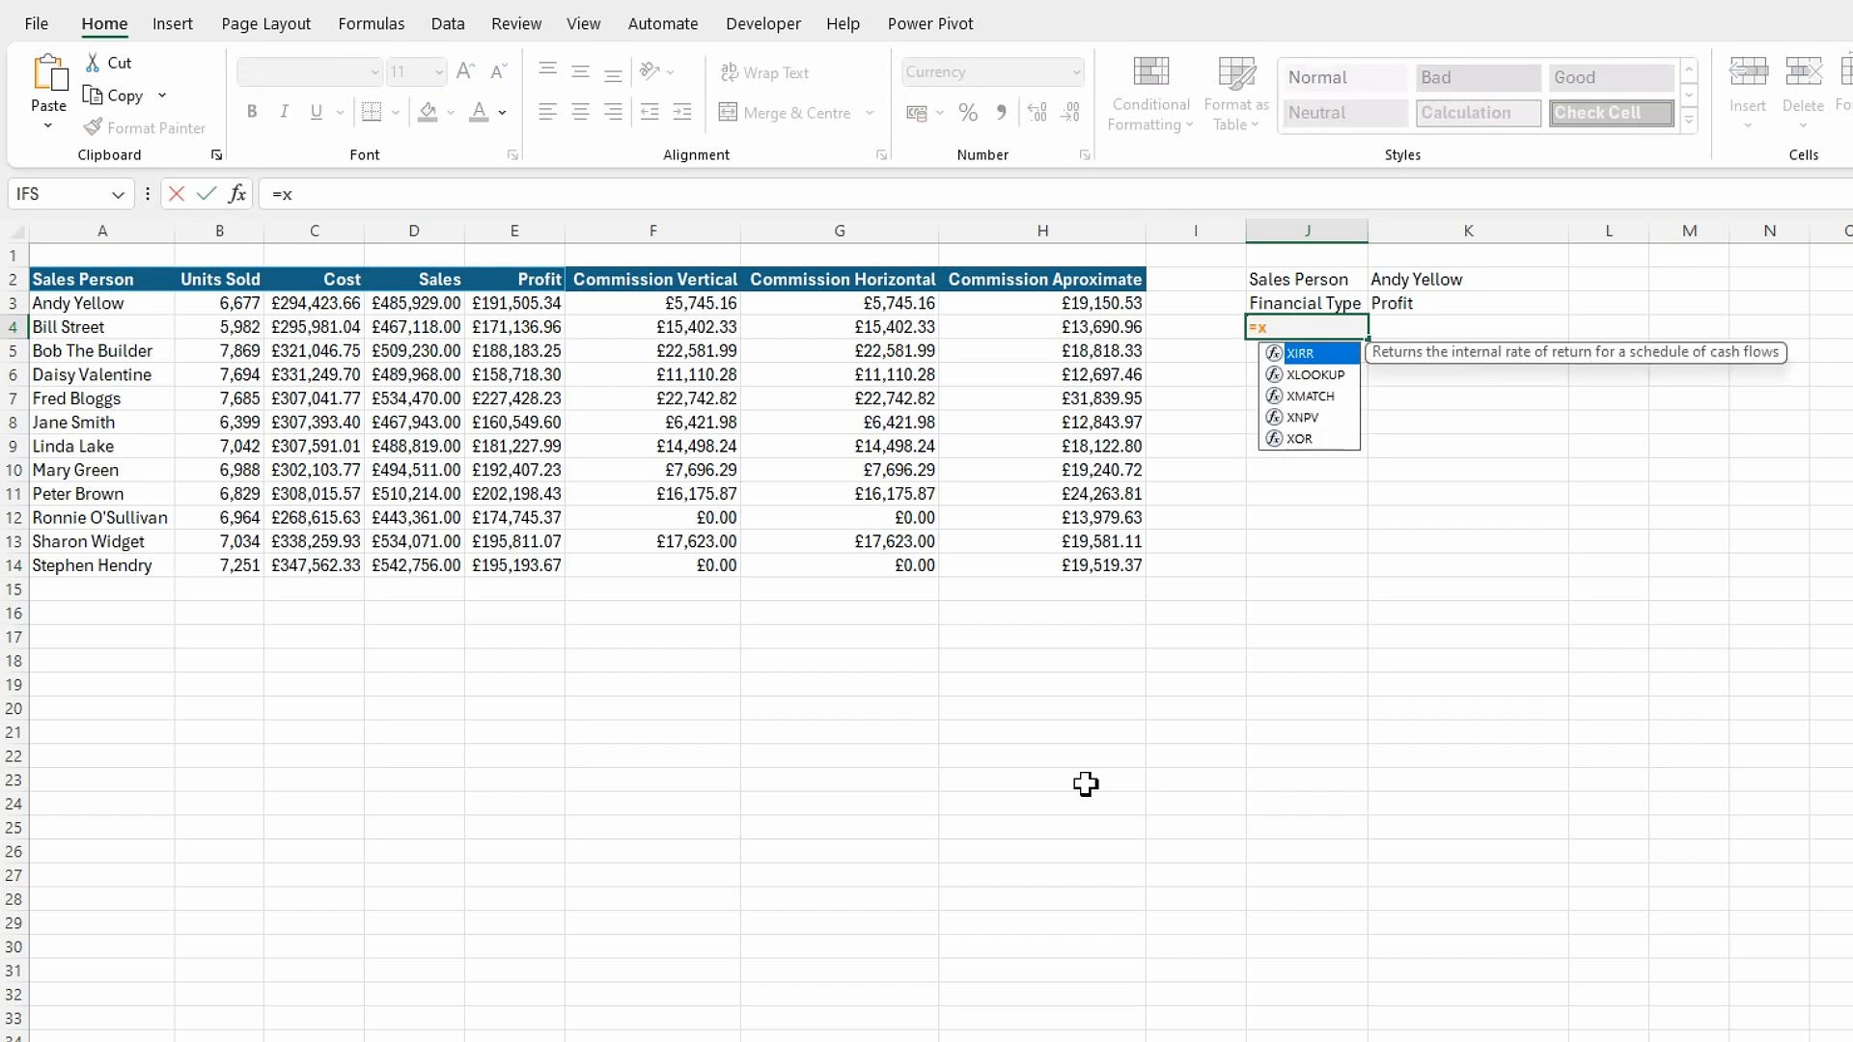
{"action": "type", "text": "l"}
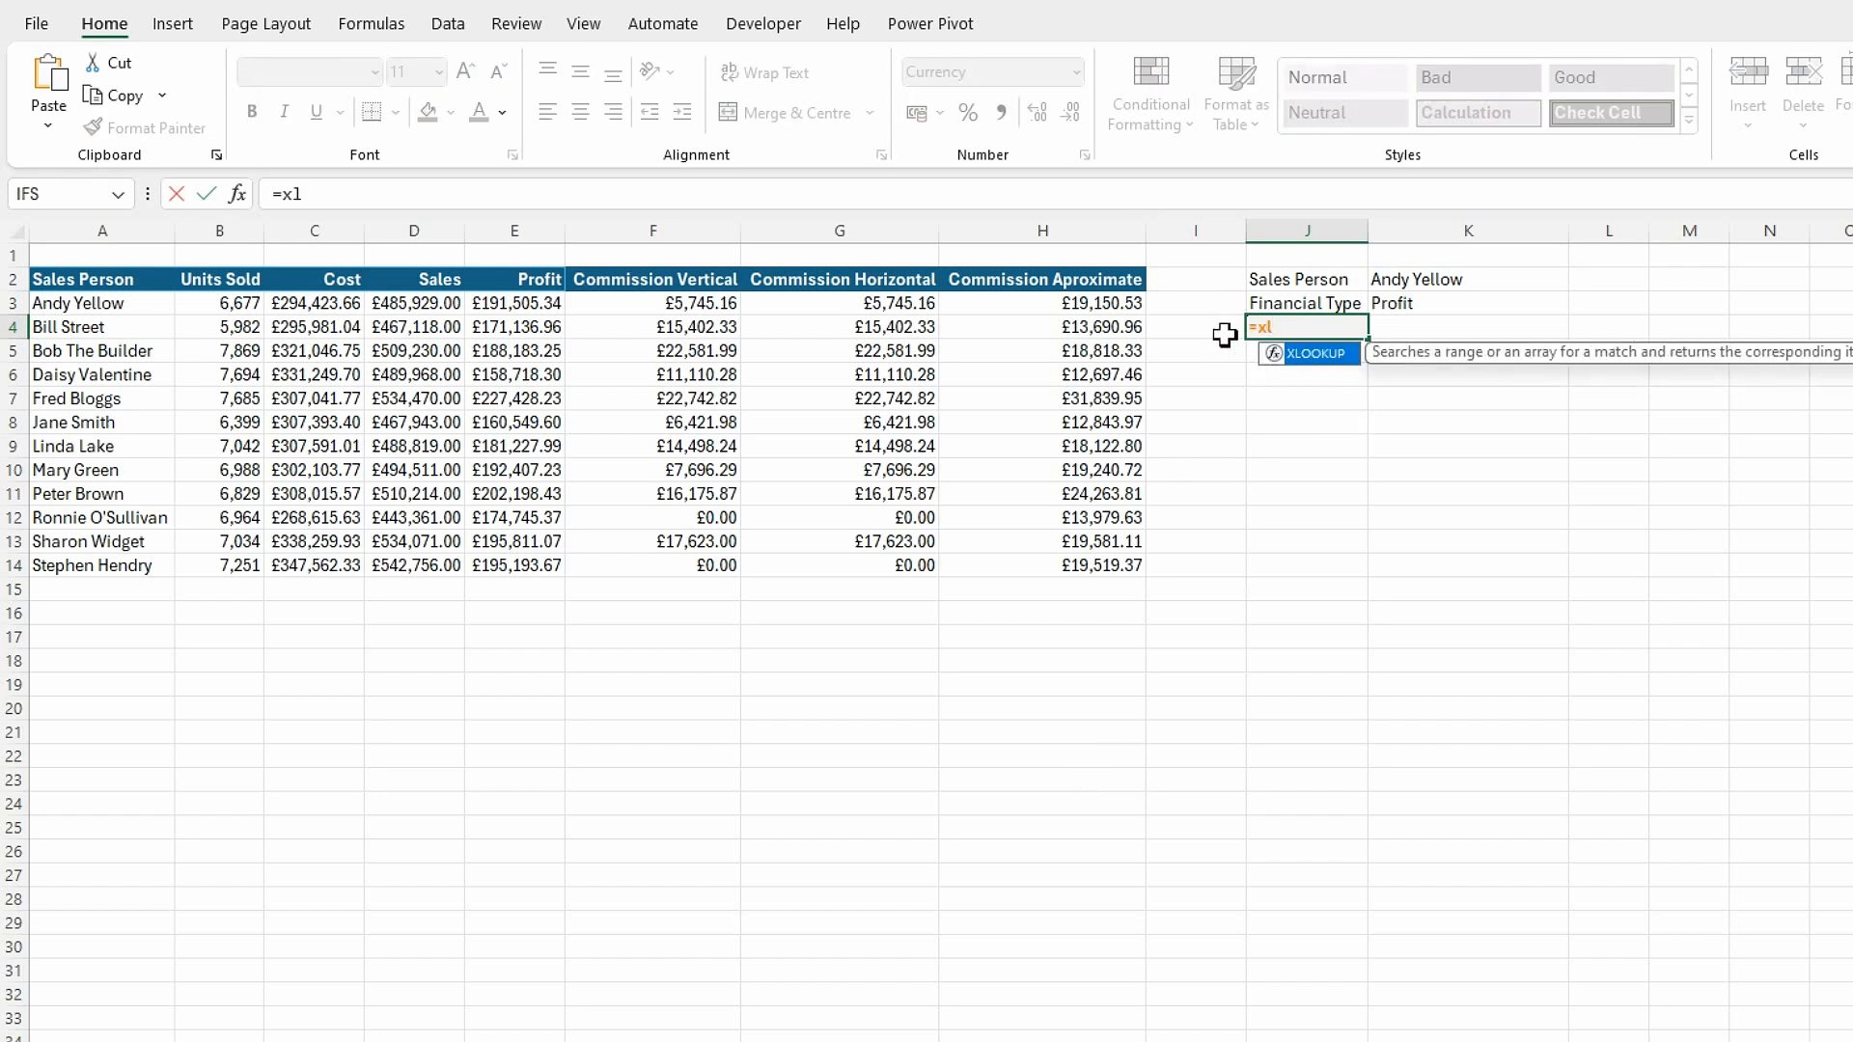
{"action": "key", "text": "Tab"}
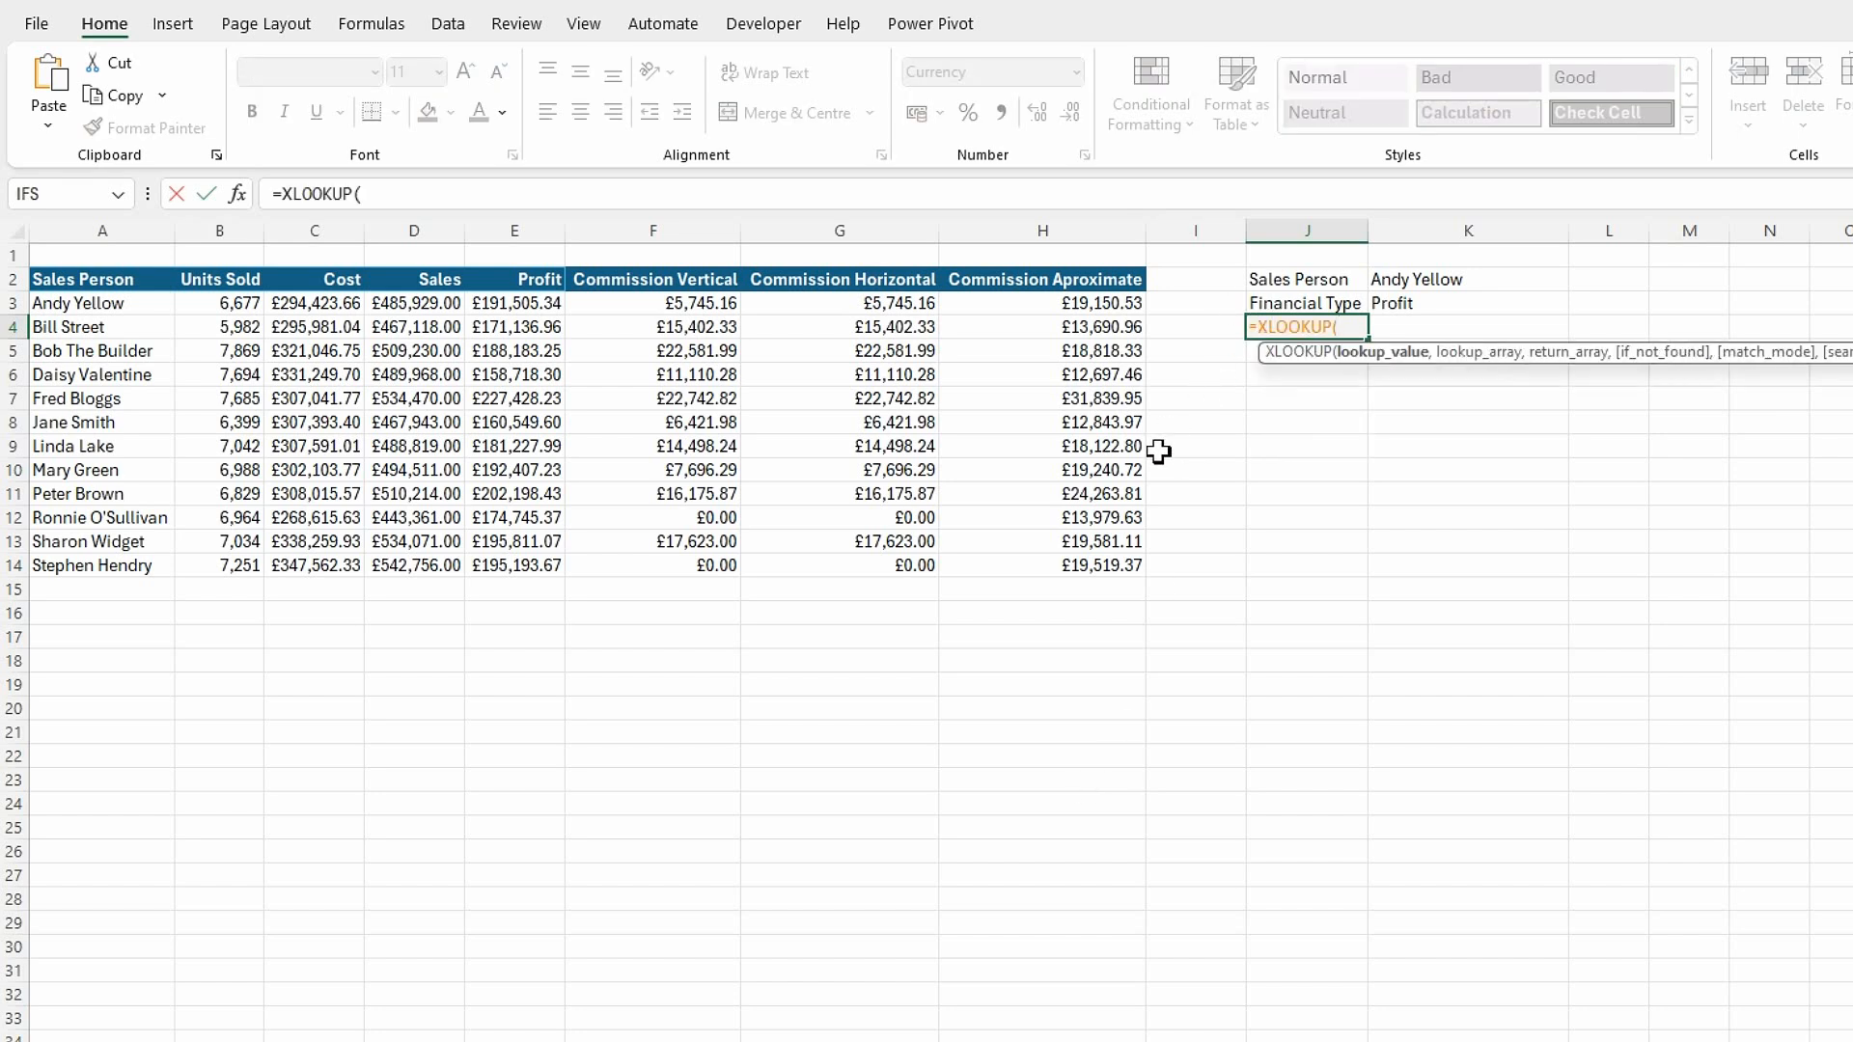
{"action": "left_click", "coordinate": [1457, 284]}
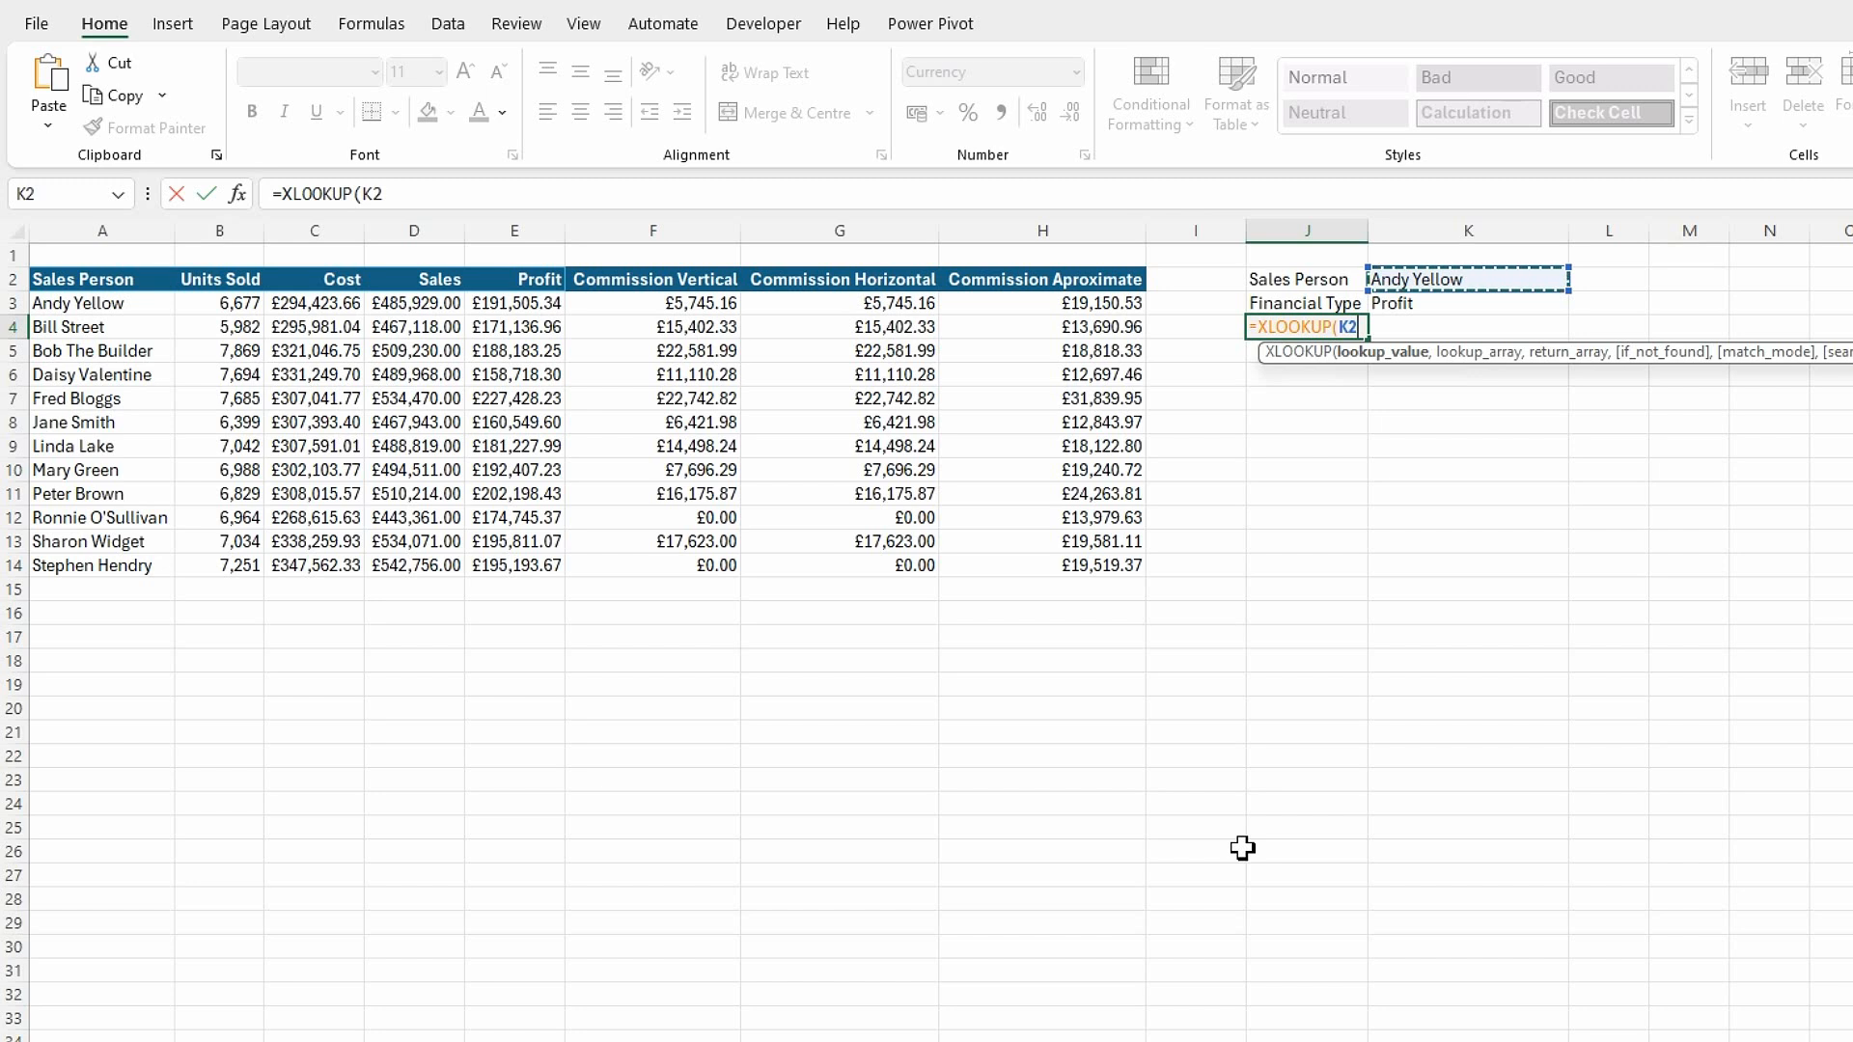
{"action": "type", "text": ","}
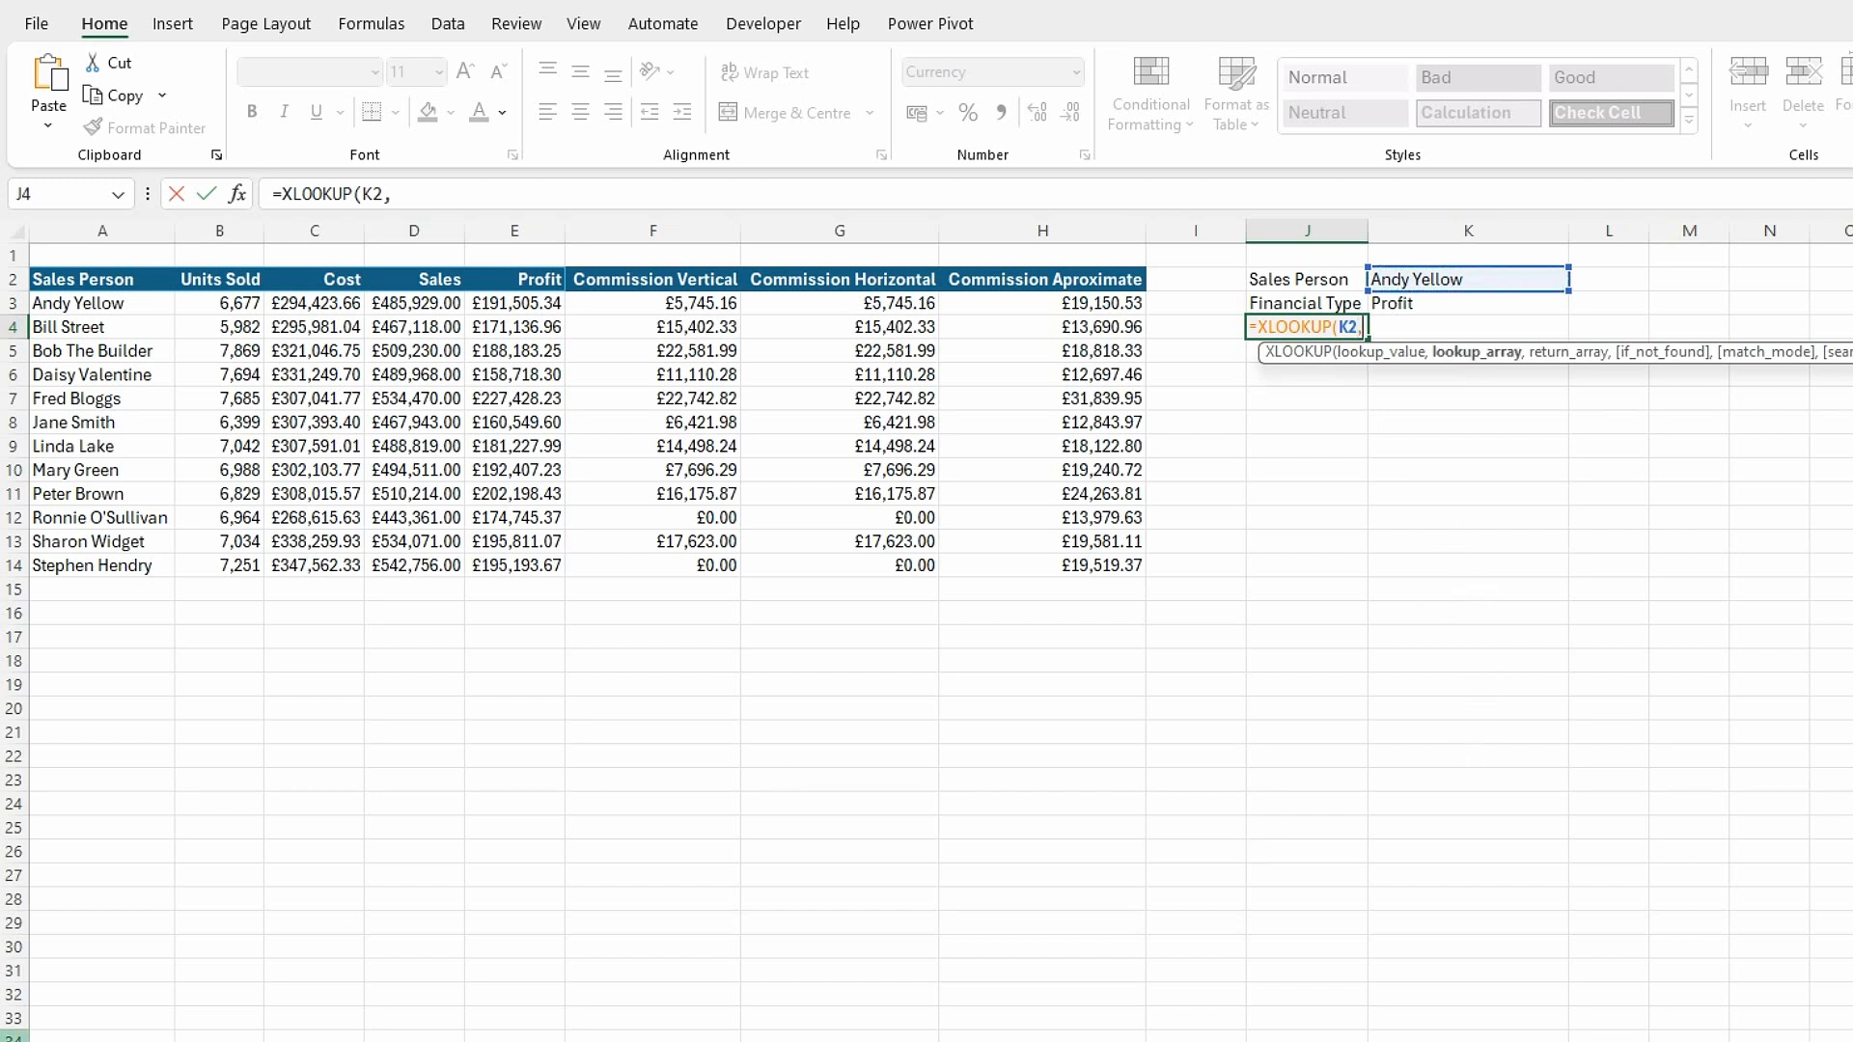
{"action": "left_click_drag", "start_coordinate": [87, 307], "coordinate": [98, 564]}
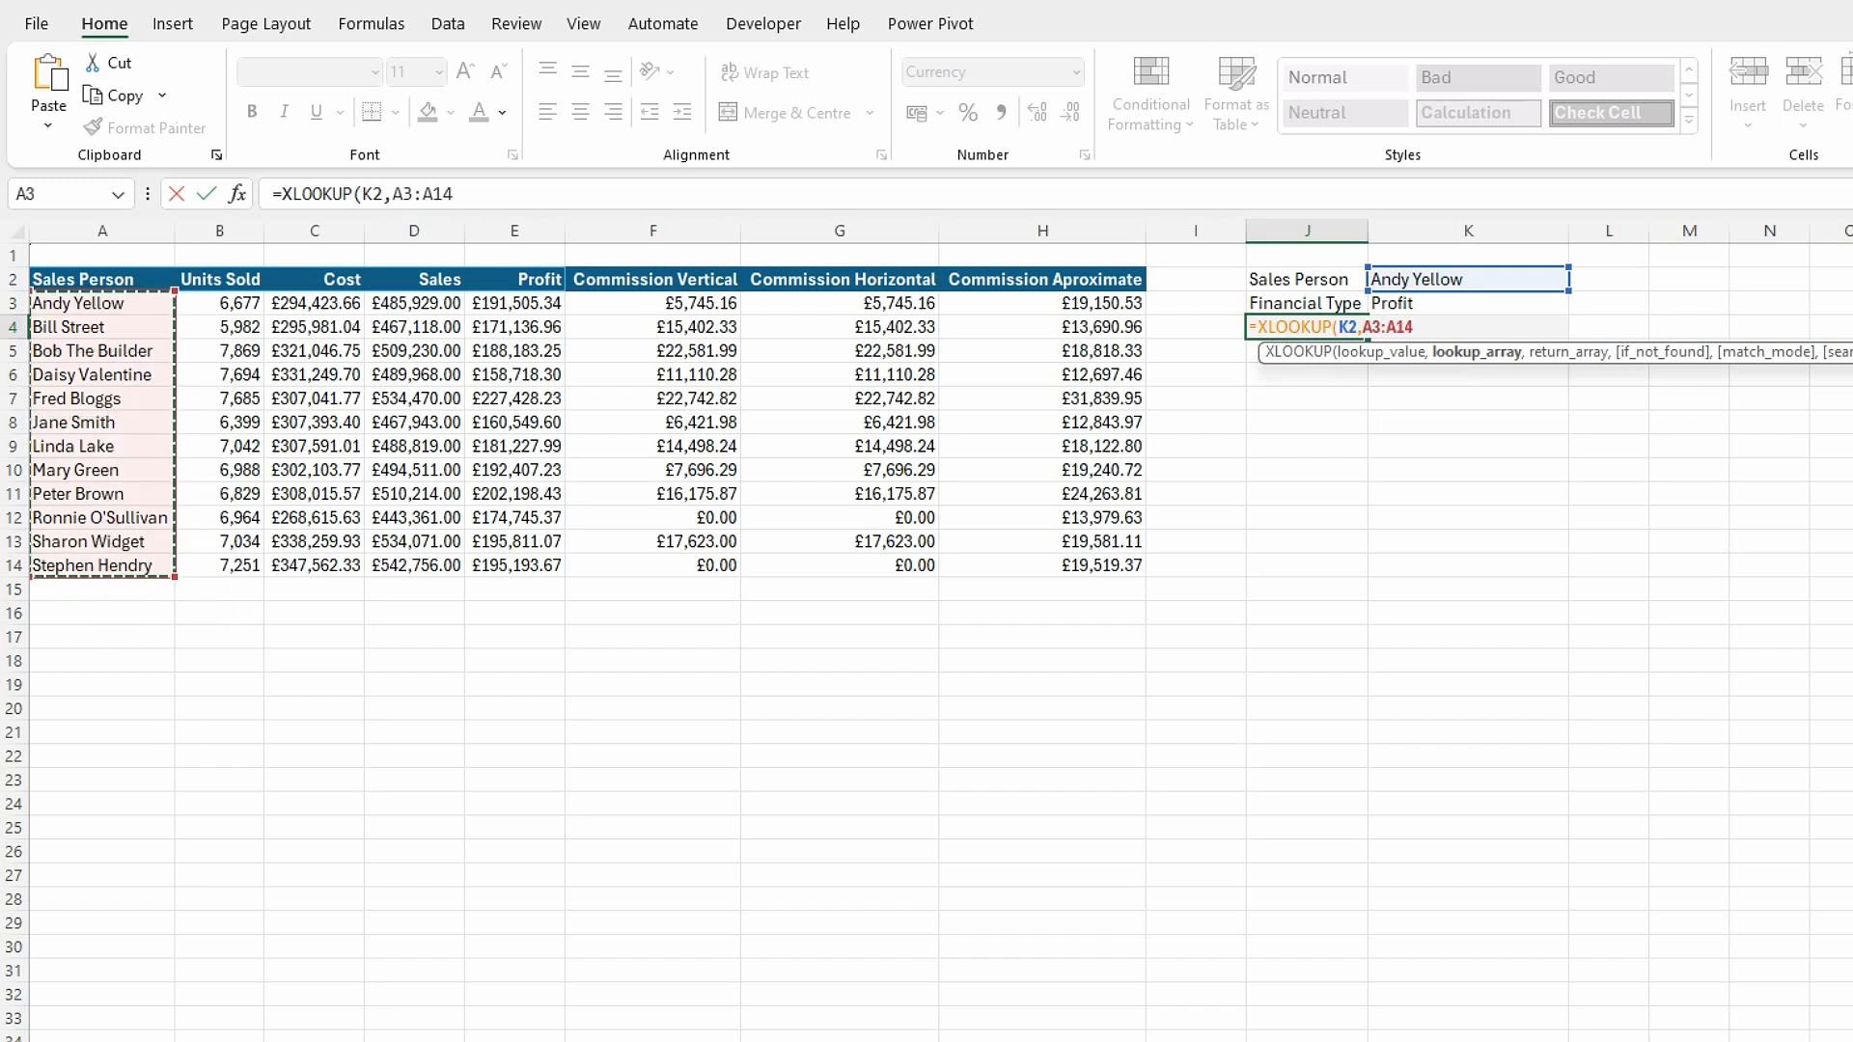
{"action": "type", "text": ","}
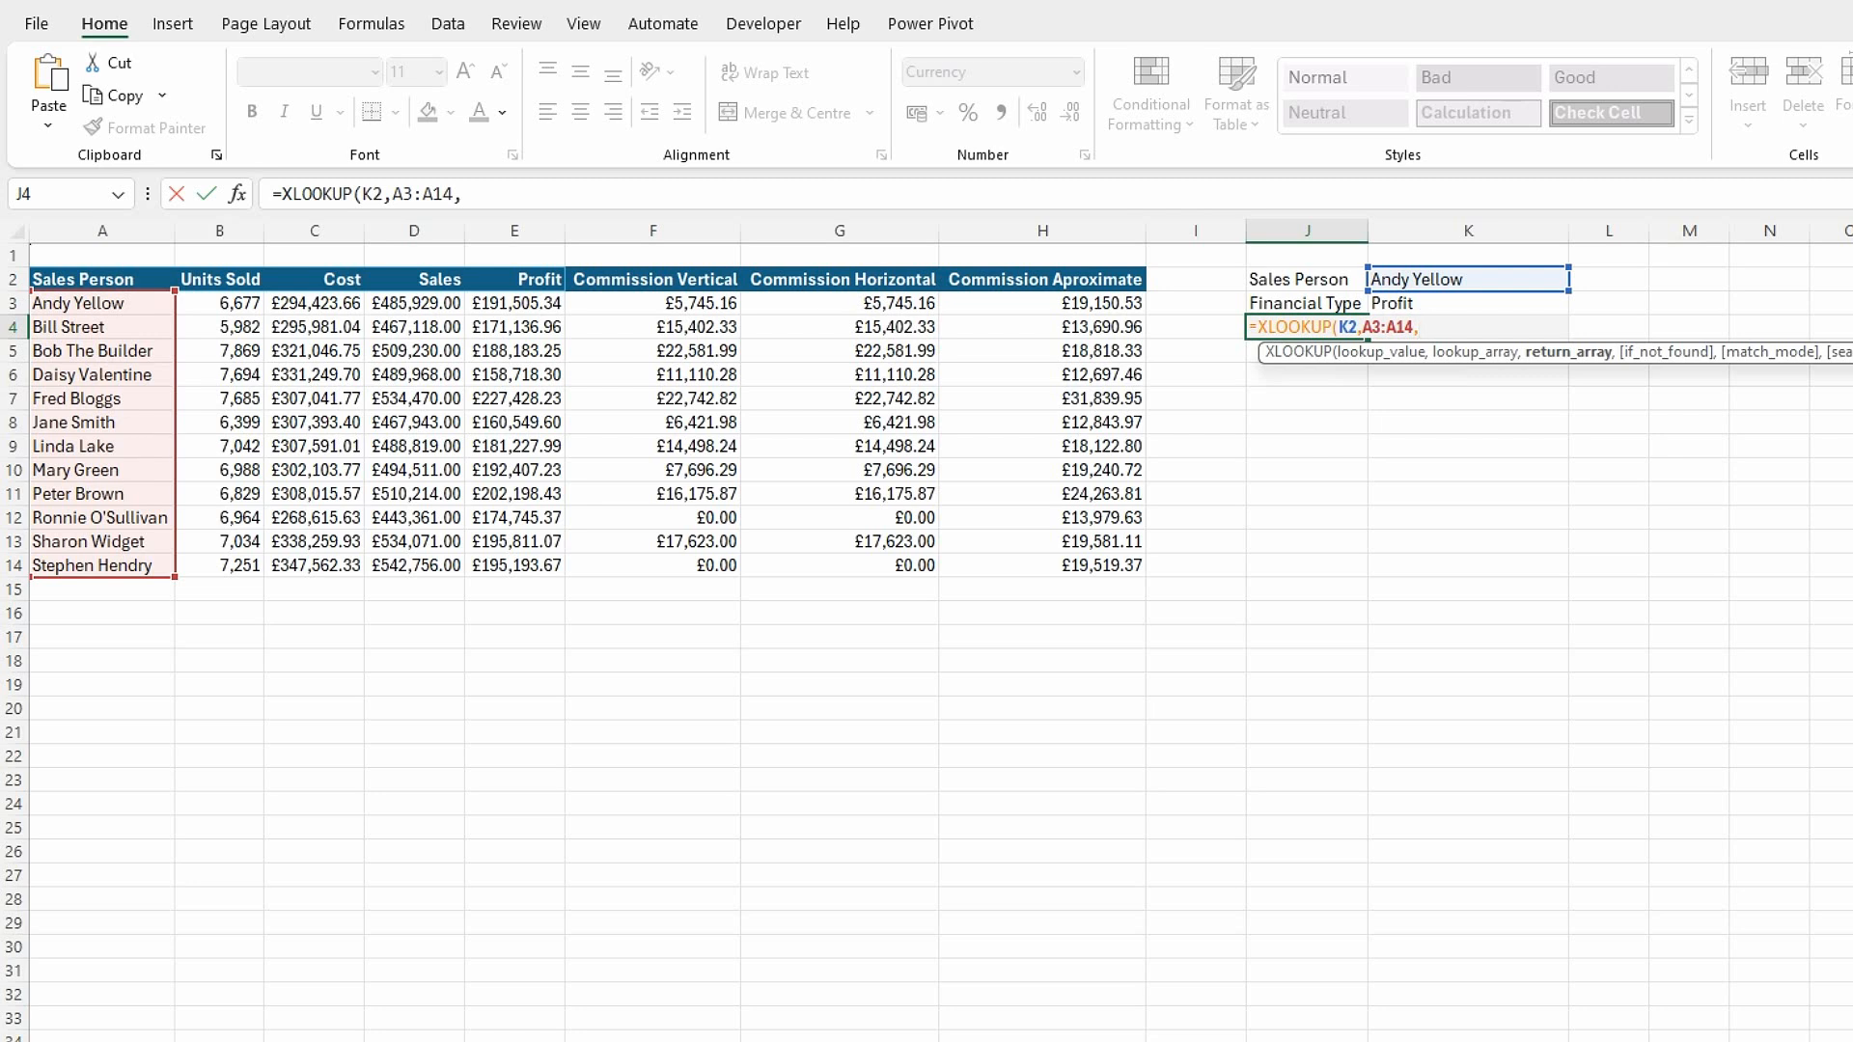
{"action": "left_click_drag", "start_coordinate": [305, 305], "coordinate": [1032, 565]}
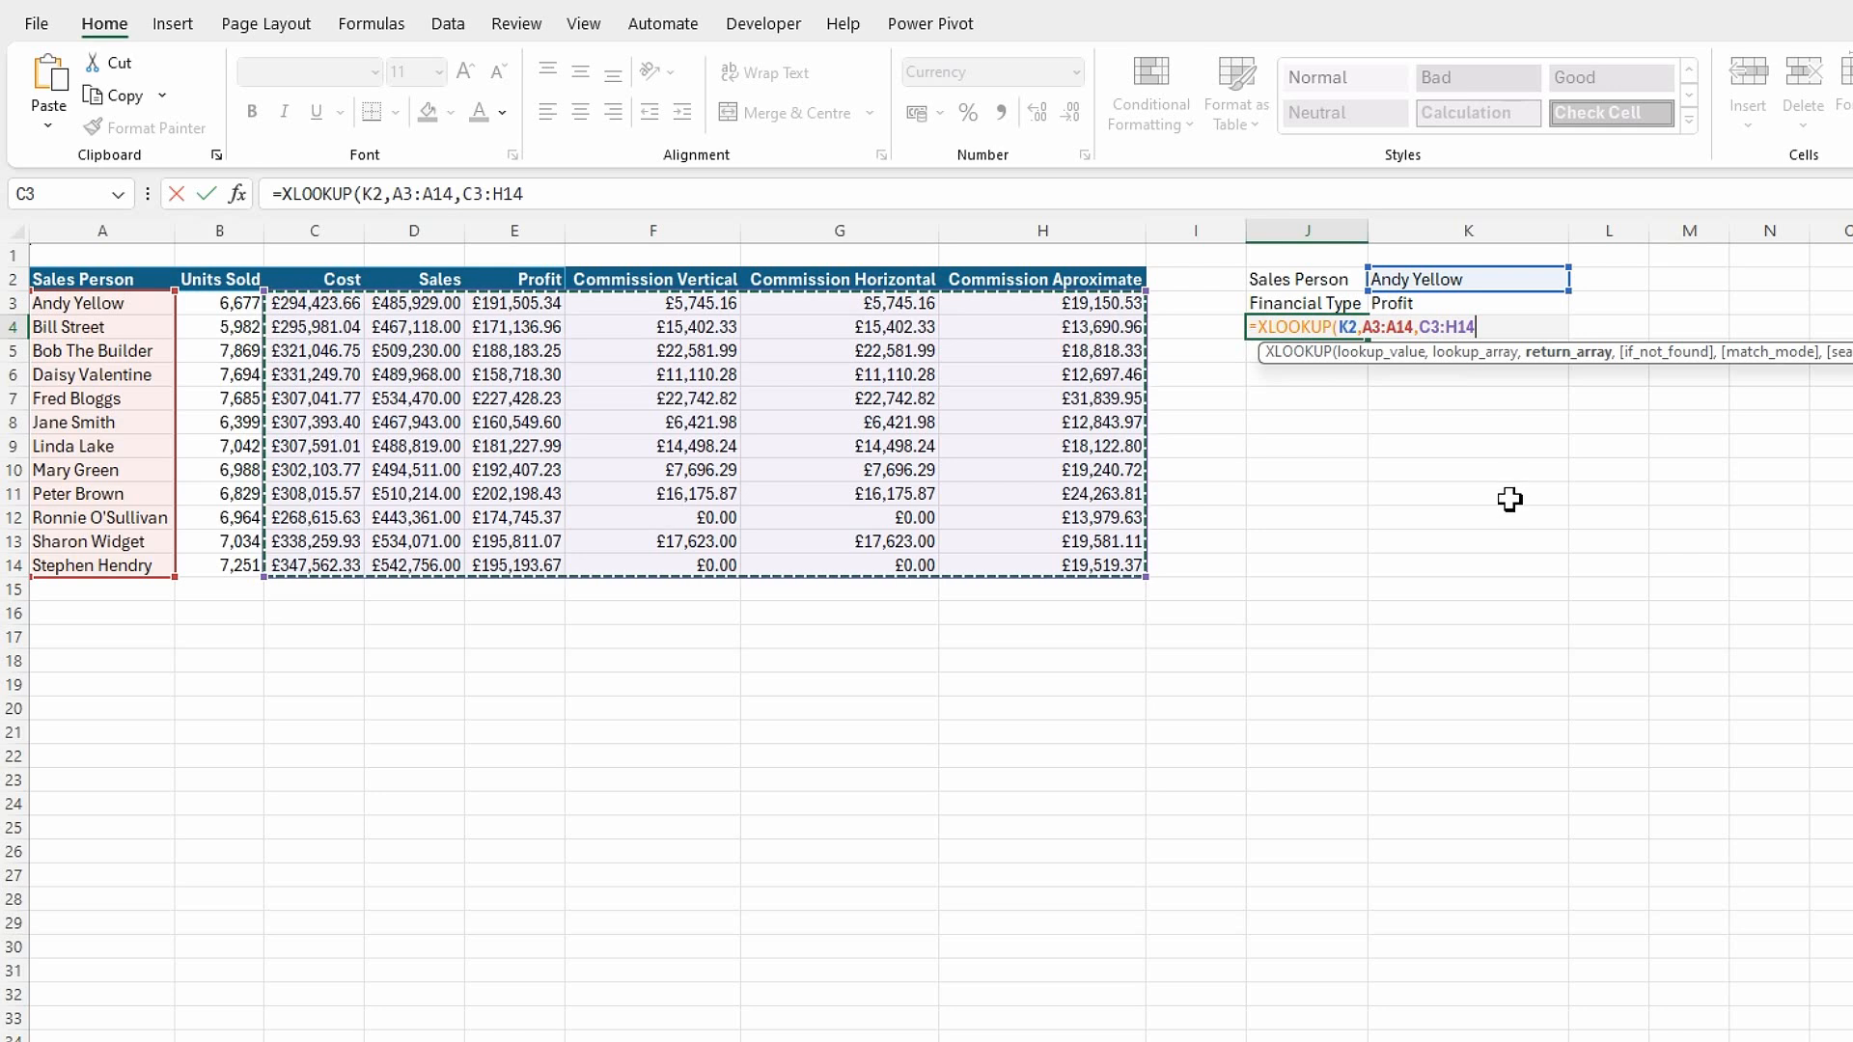
- Nest a second XLOOKUP as the return array, completing the J4 formula as =XLOOKUP(K2,A3:A14,XLOOKUP(K3,C2:H2,C3:H14))
{"action": "left_click", "coordinate": [1426, 327]}
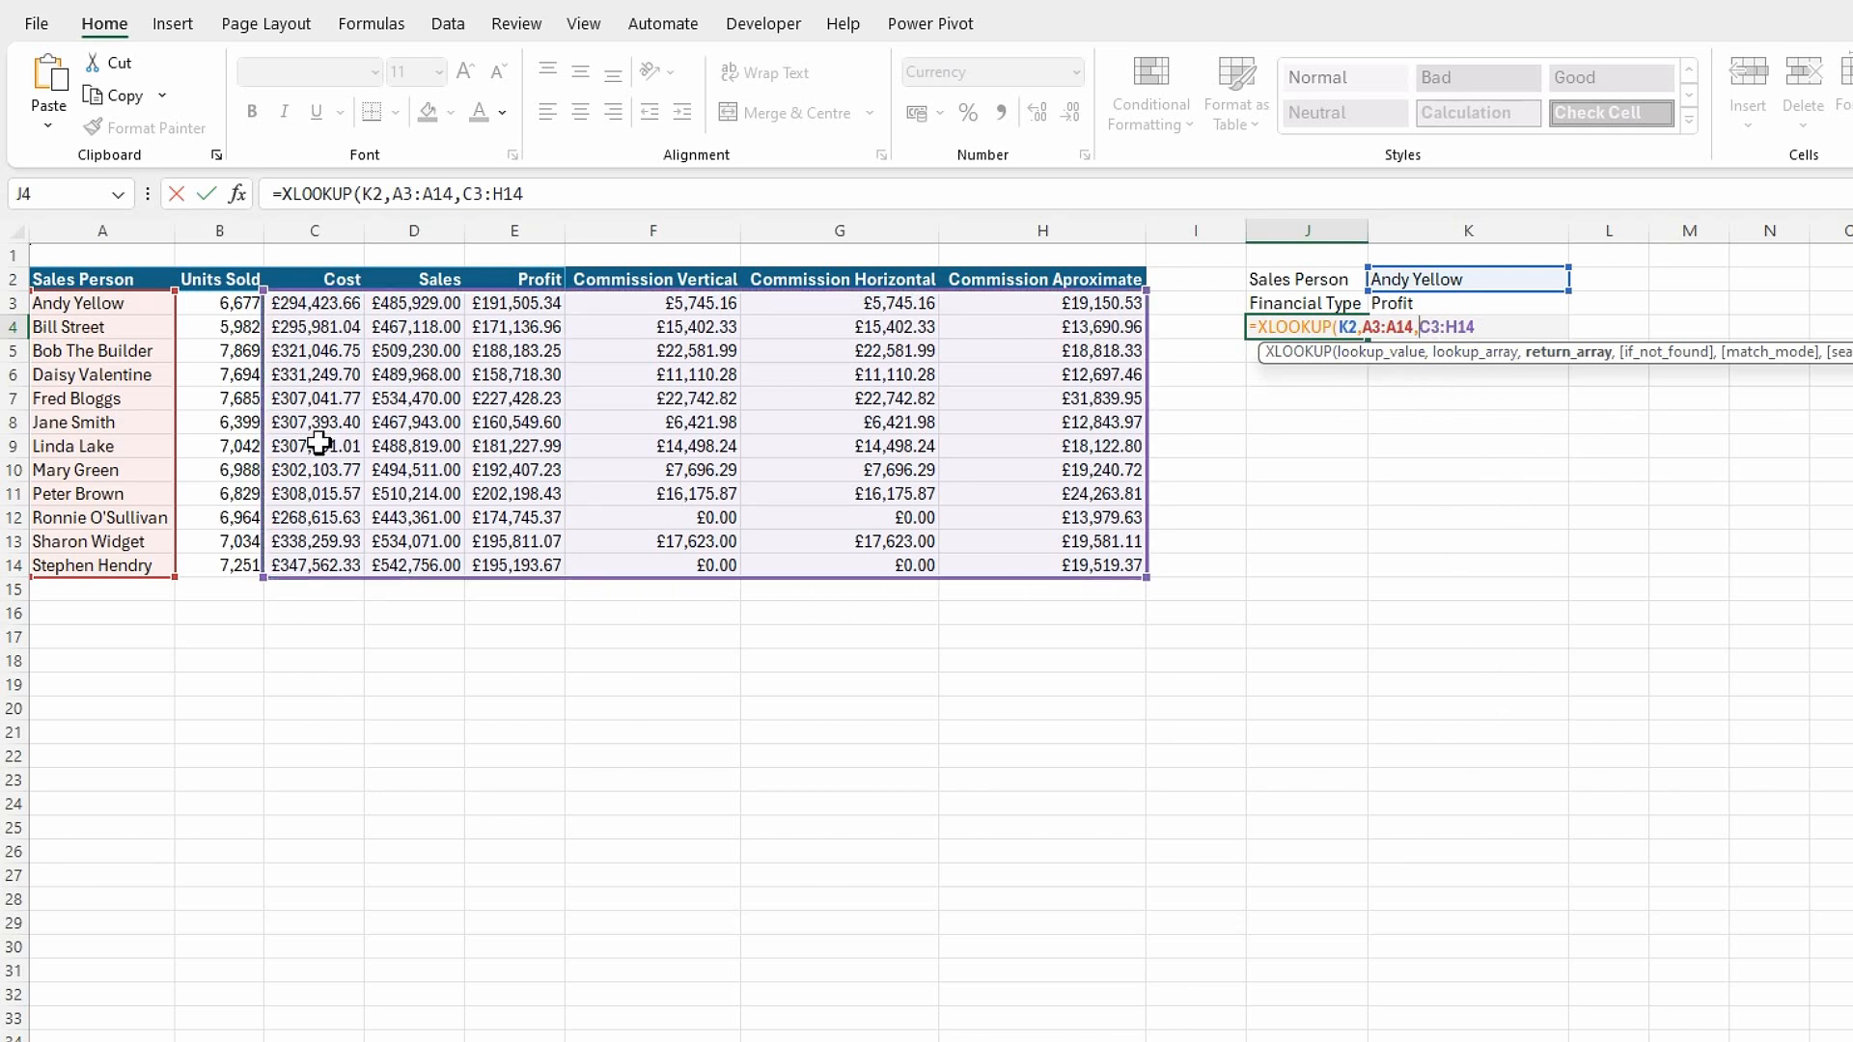
{"action": "type", "text": "xl"}
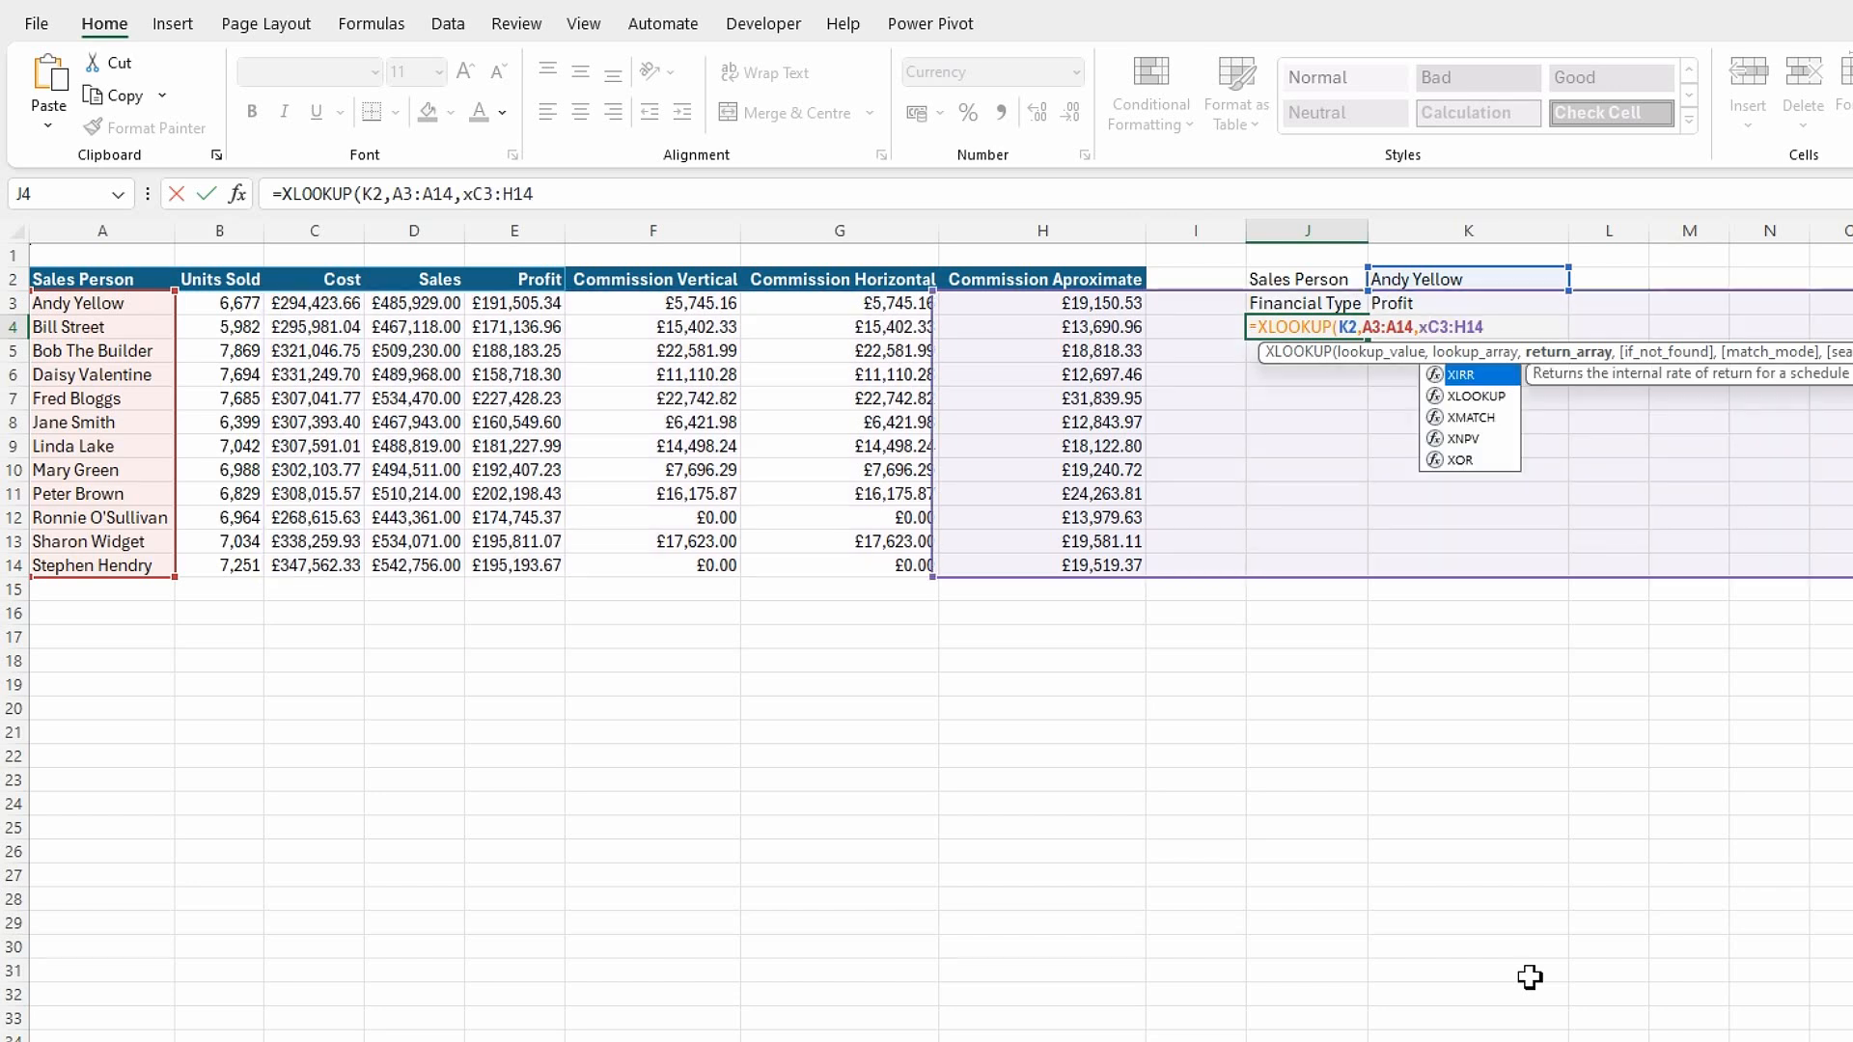
{"action": "key", "text": "Tab"}
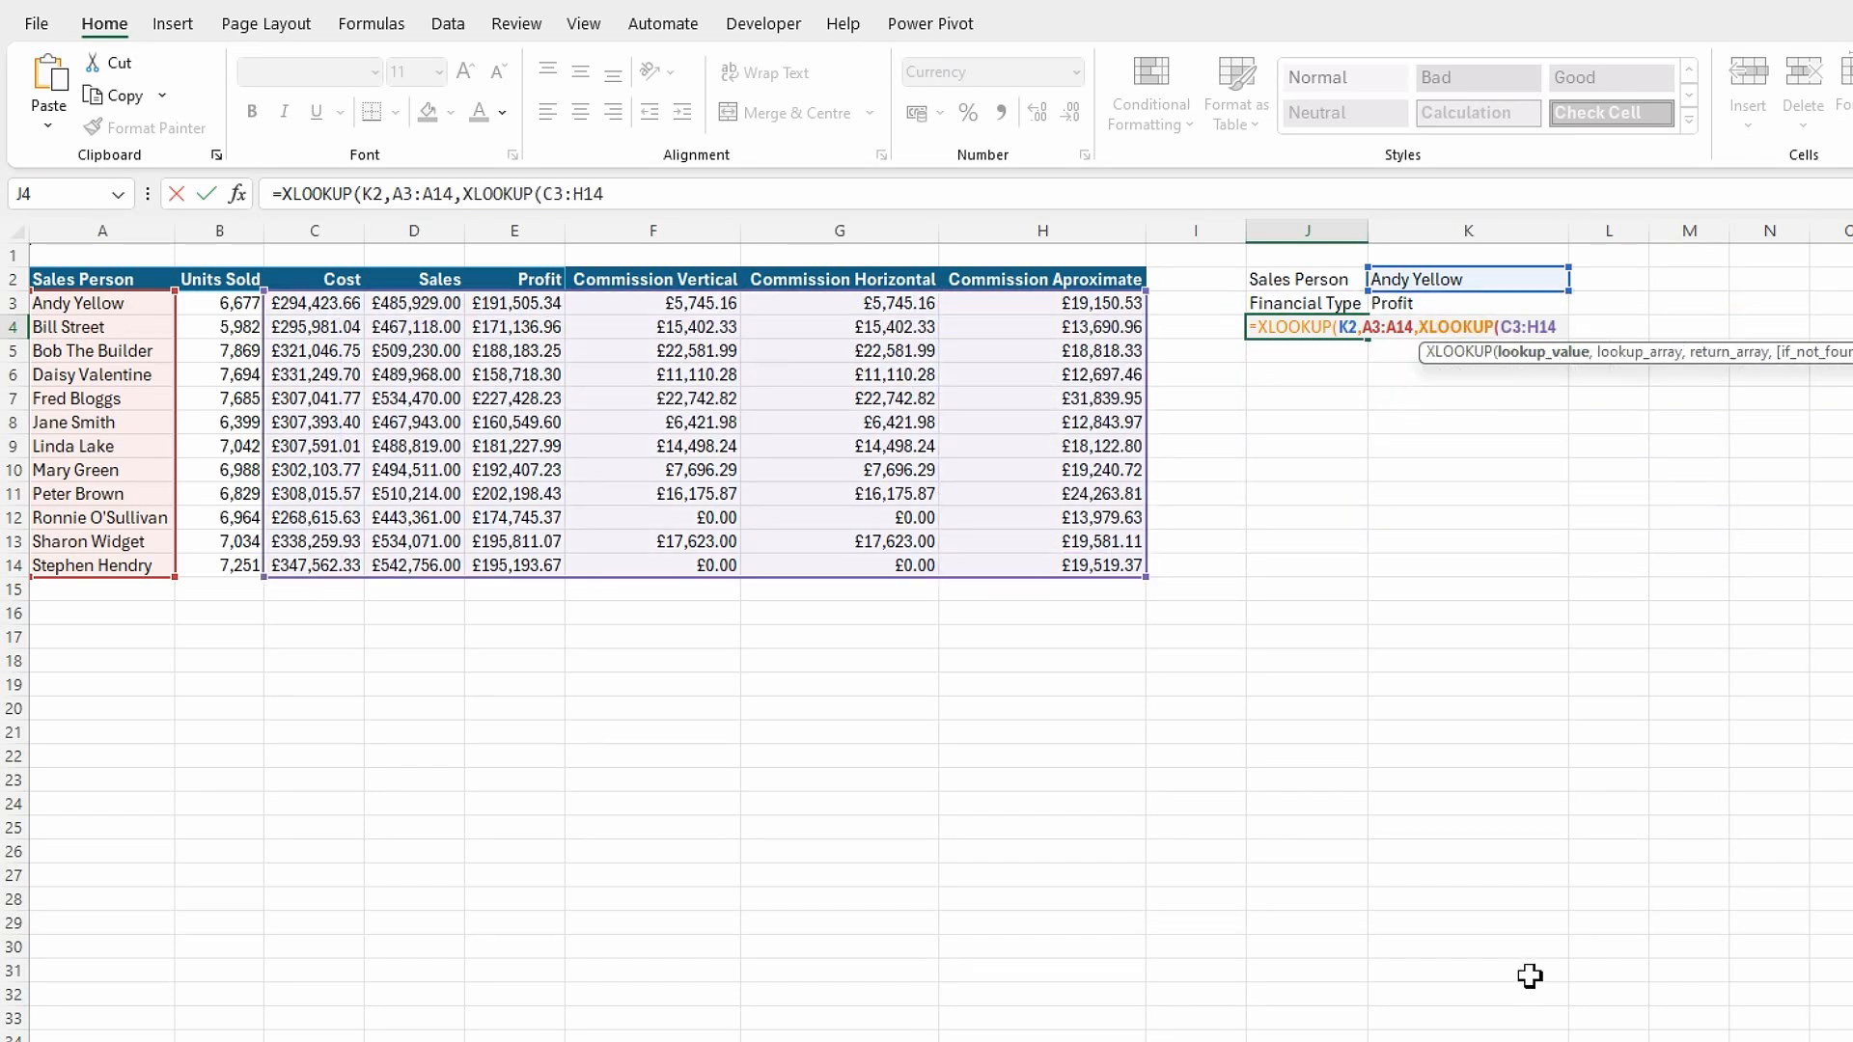
{"action": "left_click", "coordinate": [1428, 307]}
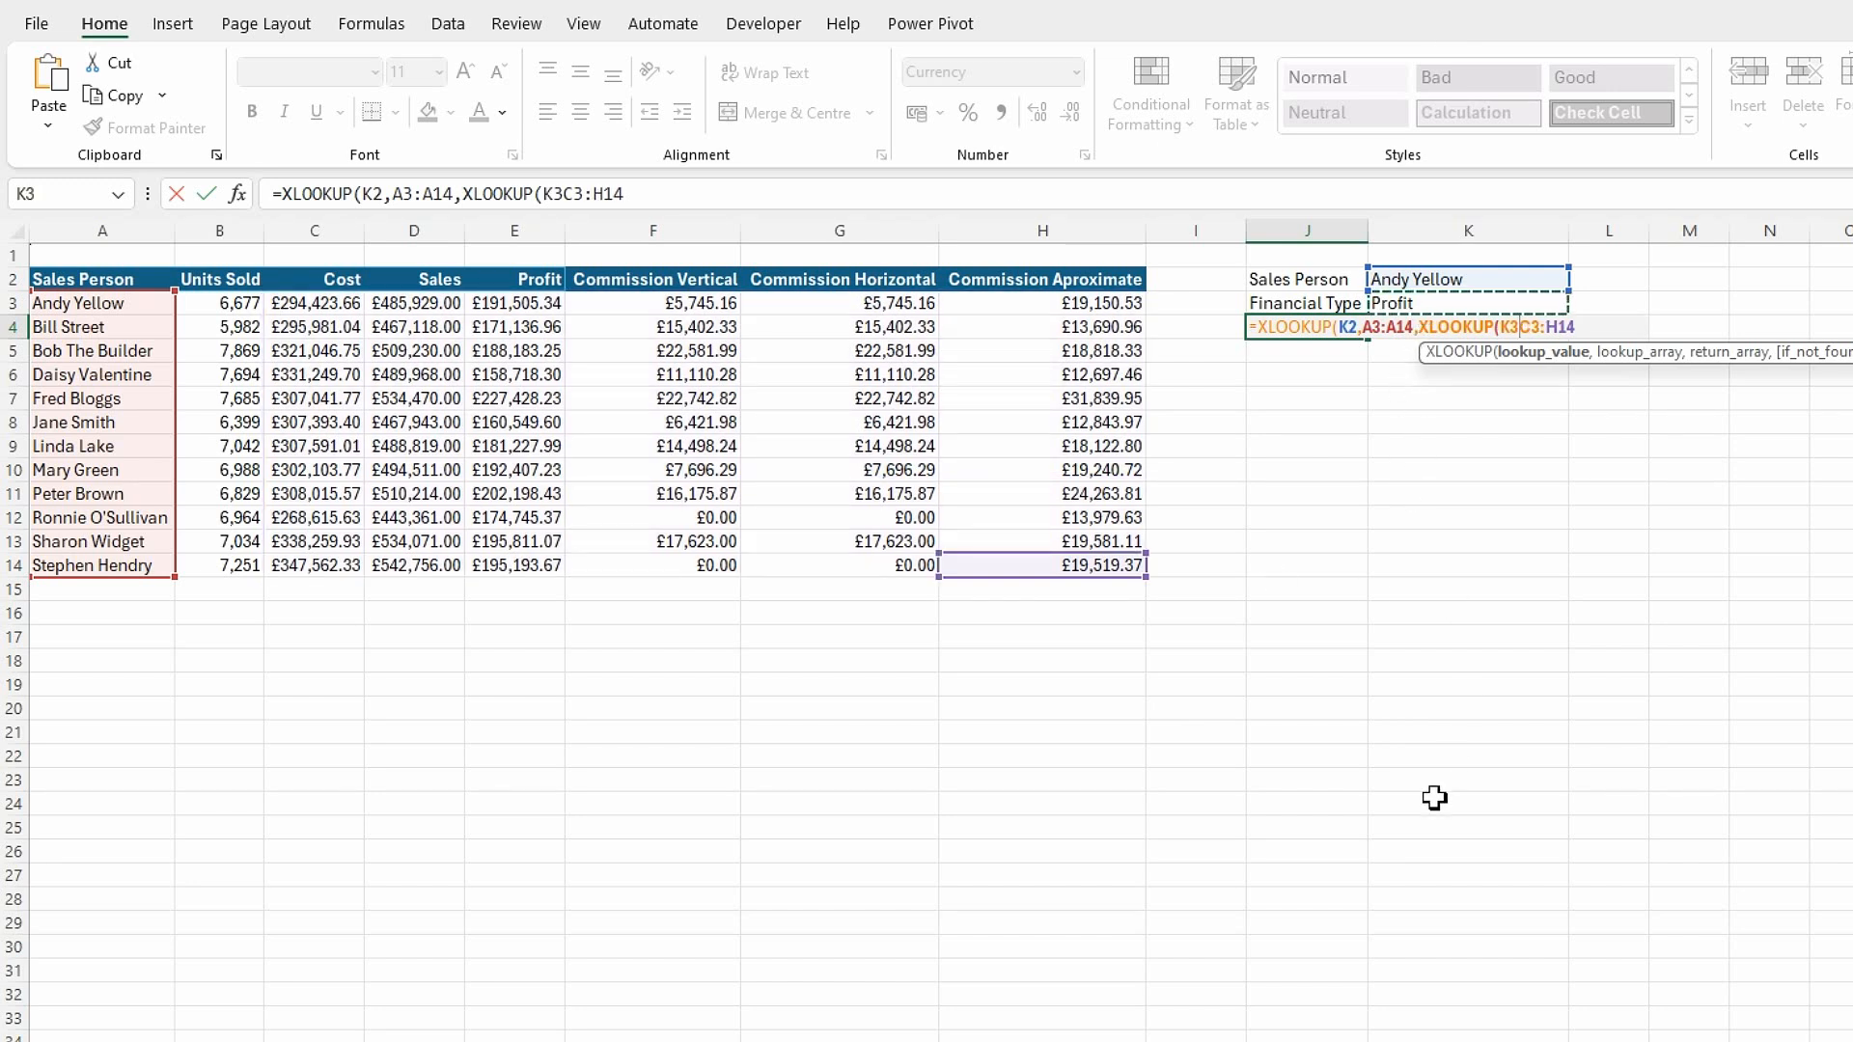
{"action": "type", "text": ","}
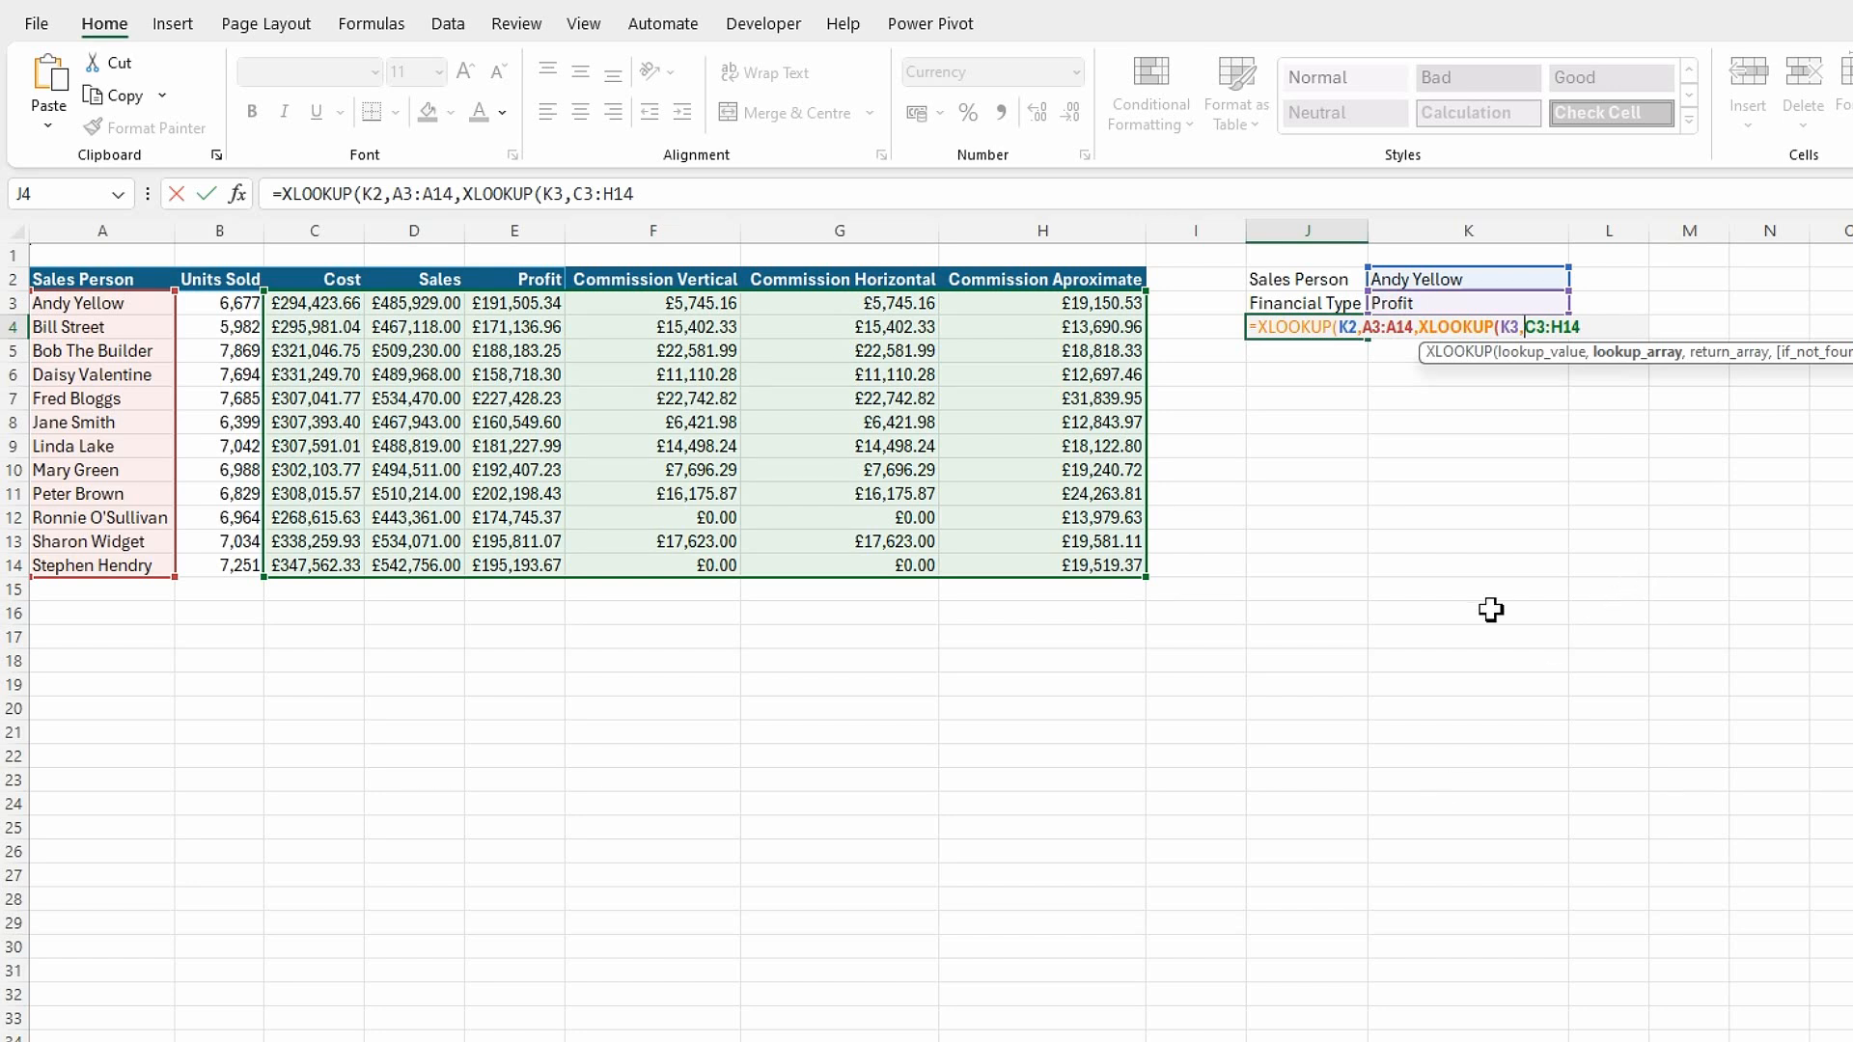
{"action": "left_click_drag", "start_coordinate": [297, 277], "coordinate": [1038, 278]}
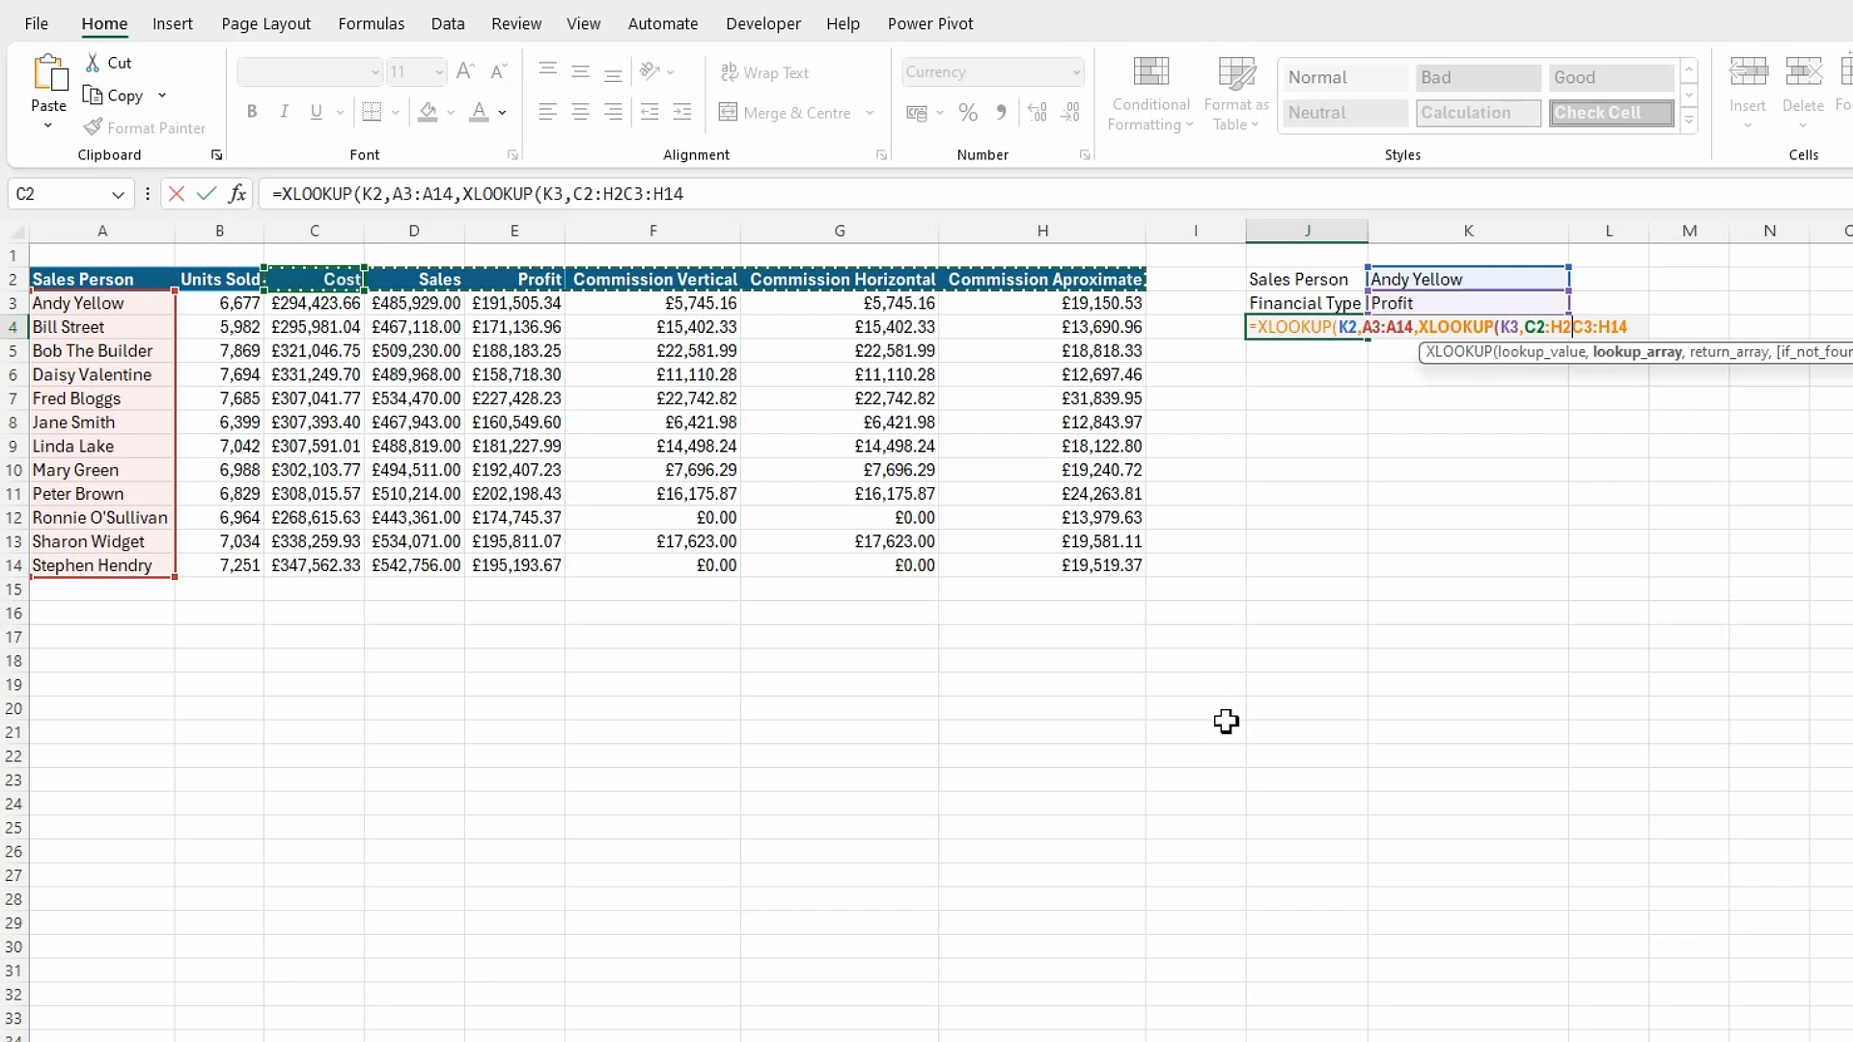
{"action": "type", "text": ","}
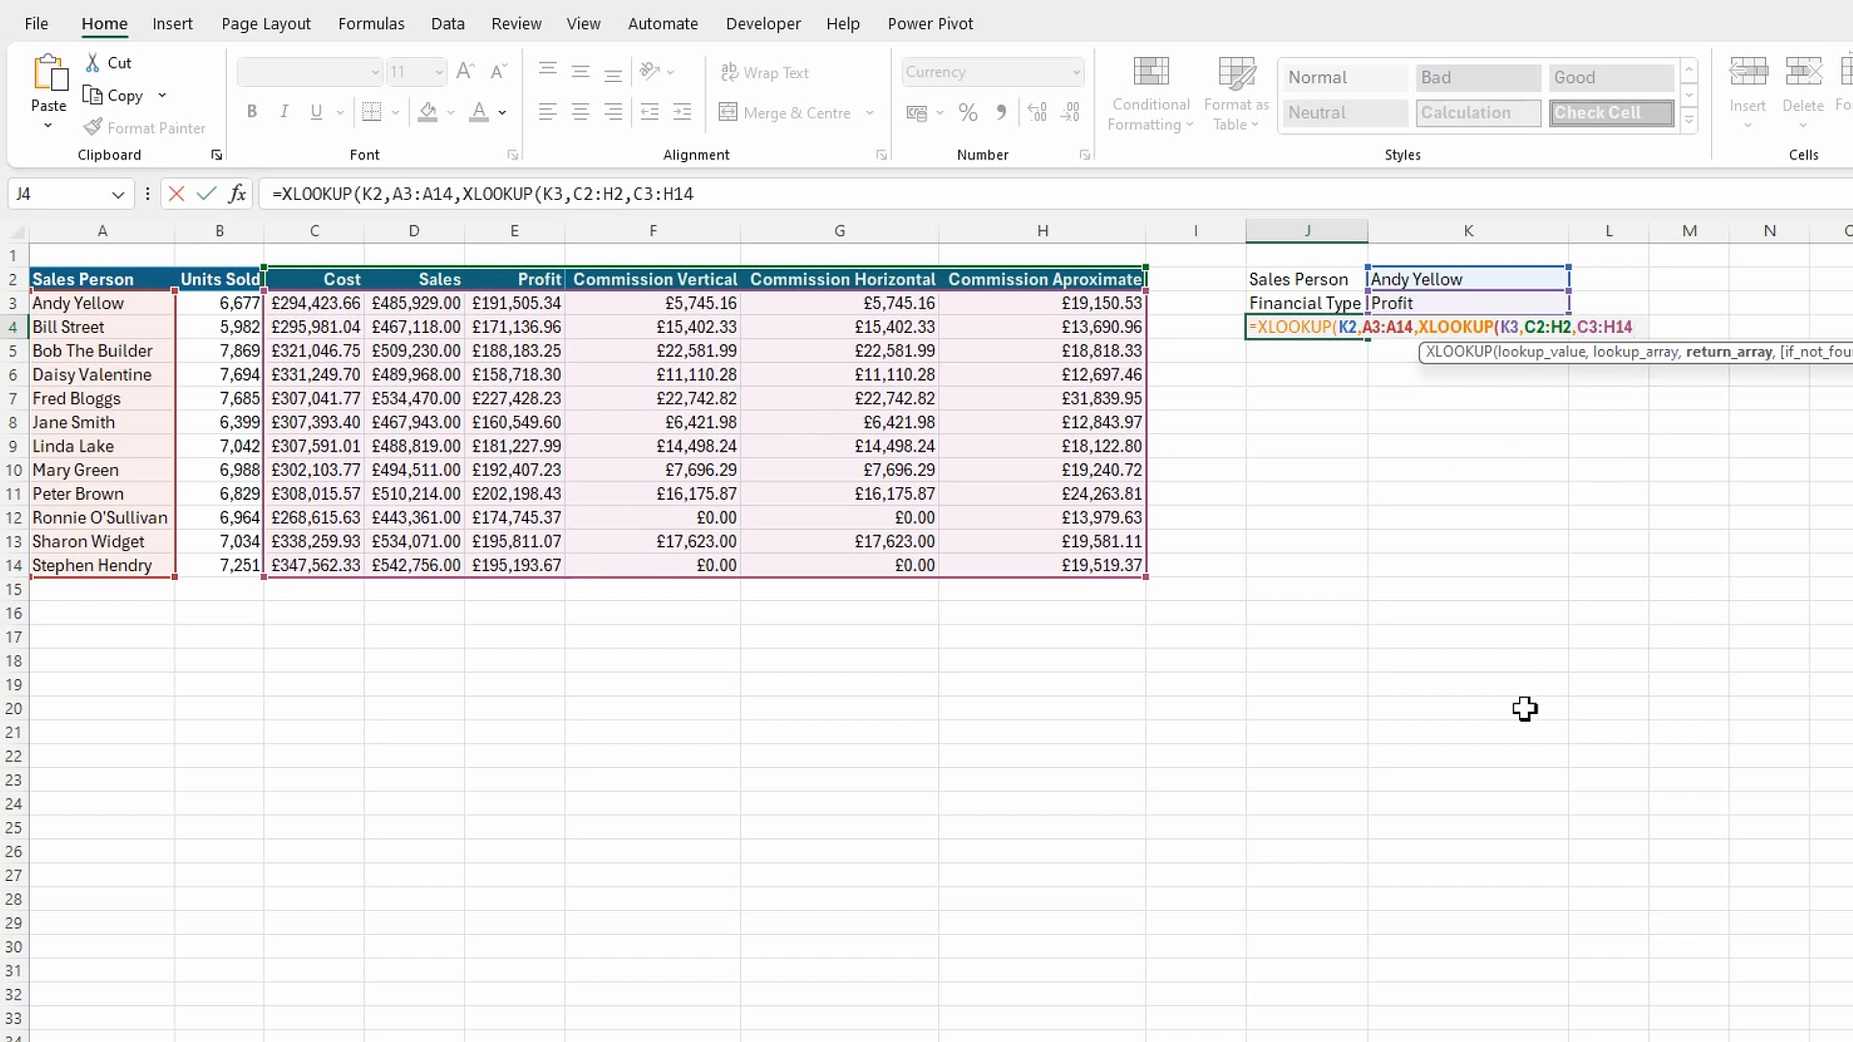
{"action": "type", "text": ")"}
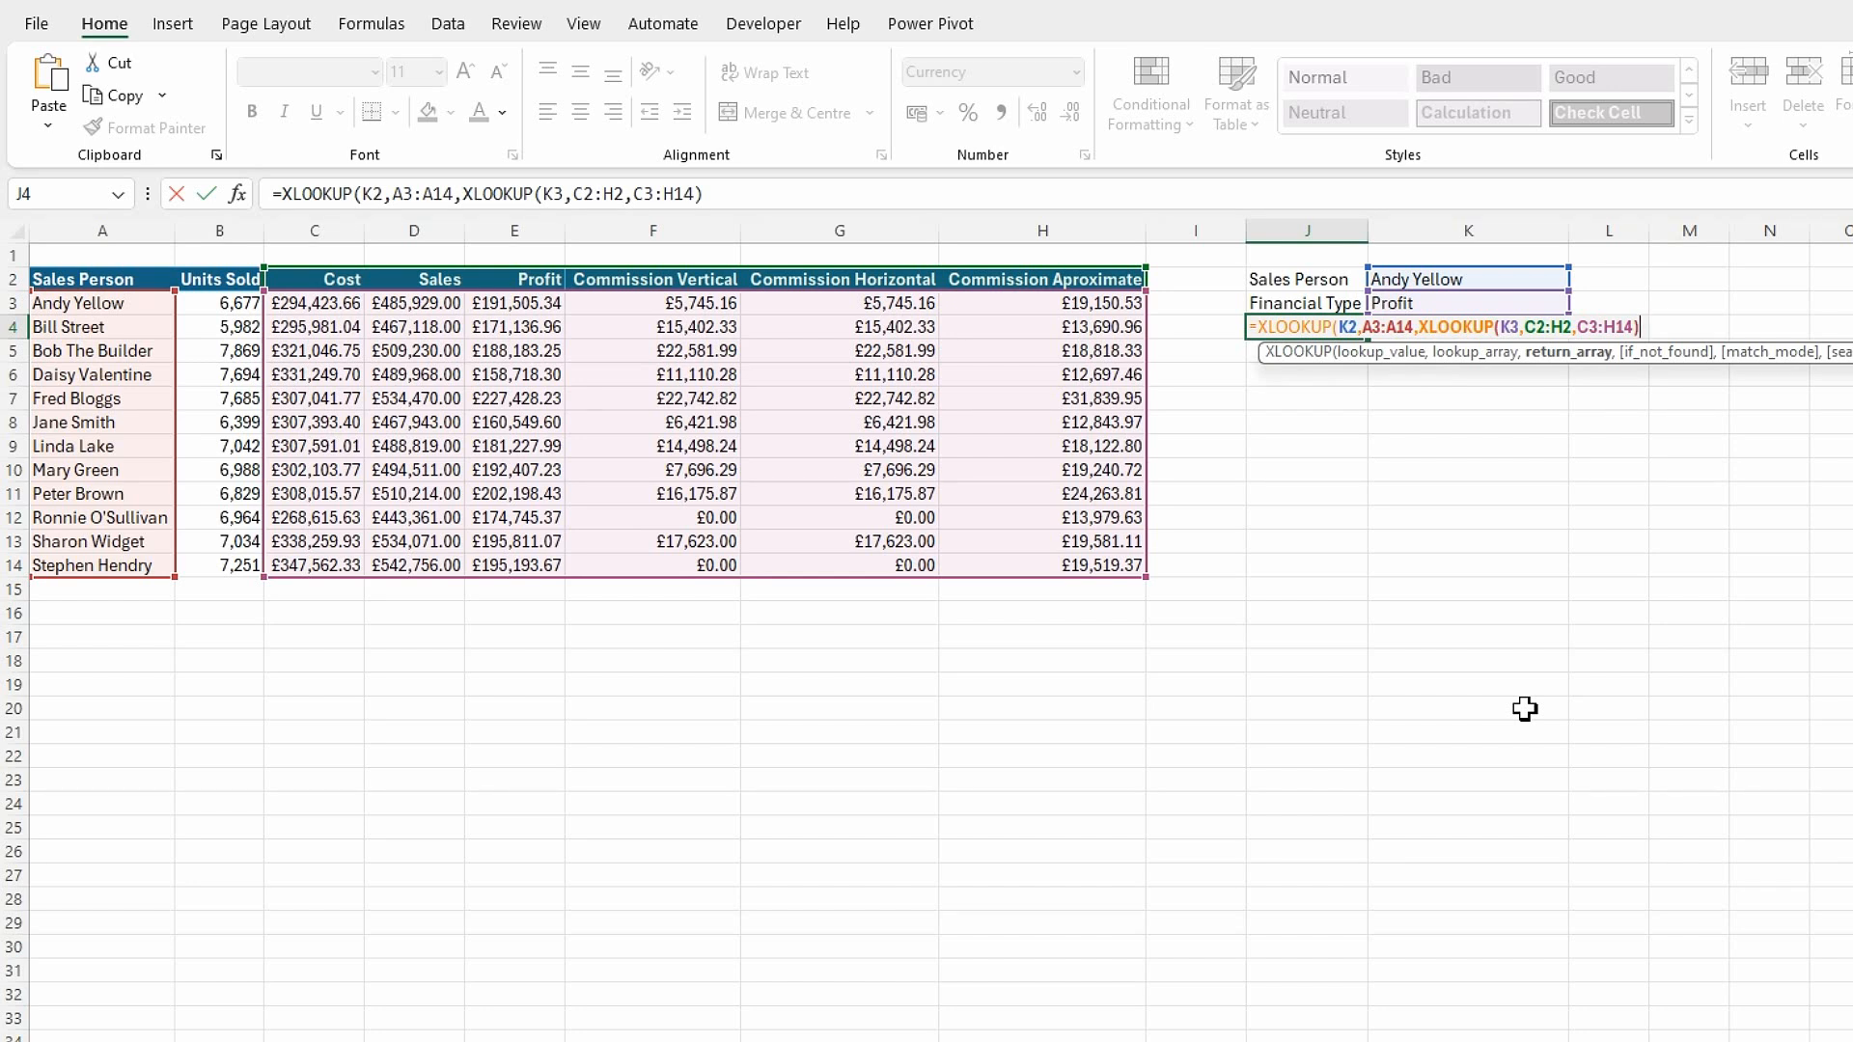
{"action": "type", "text": ")"}
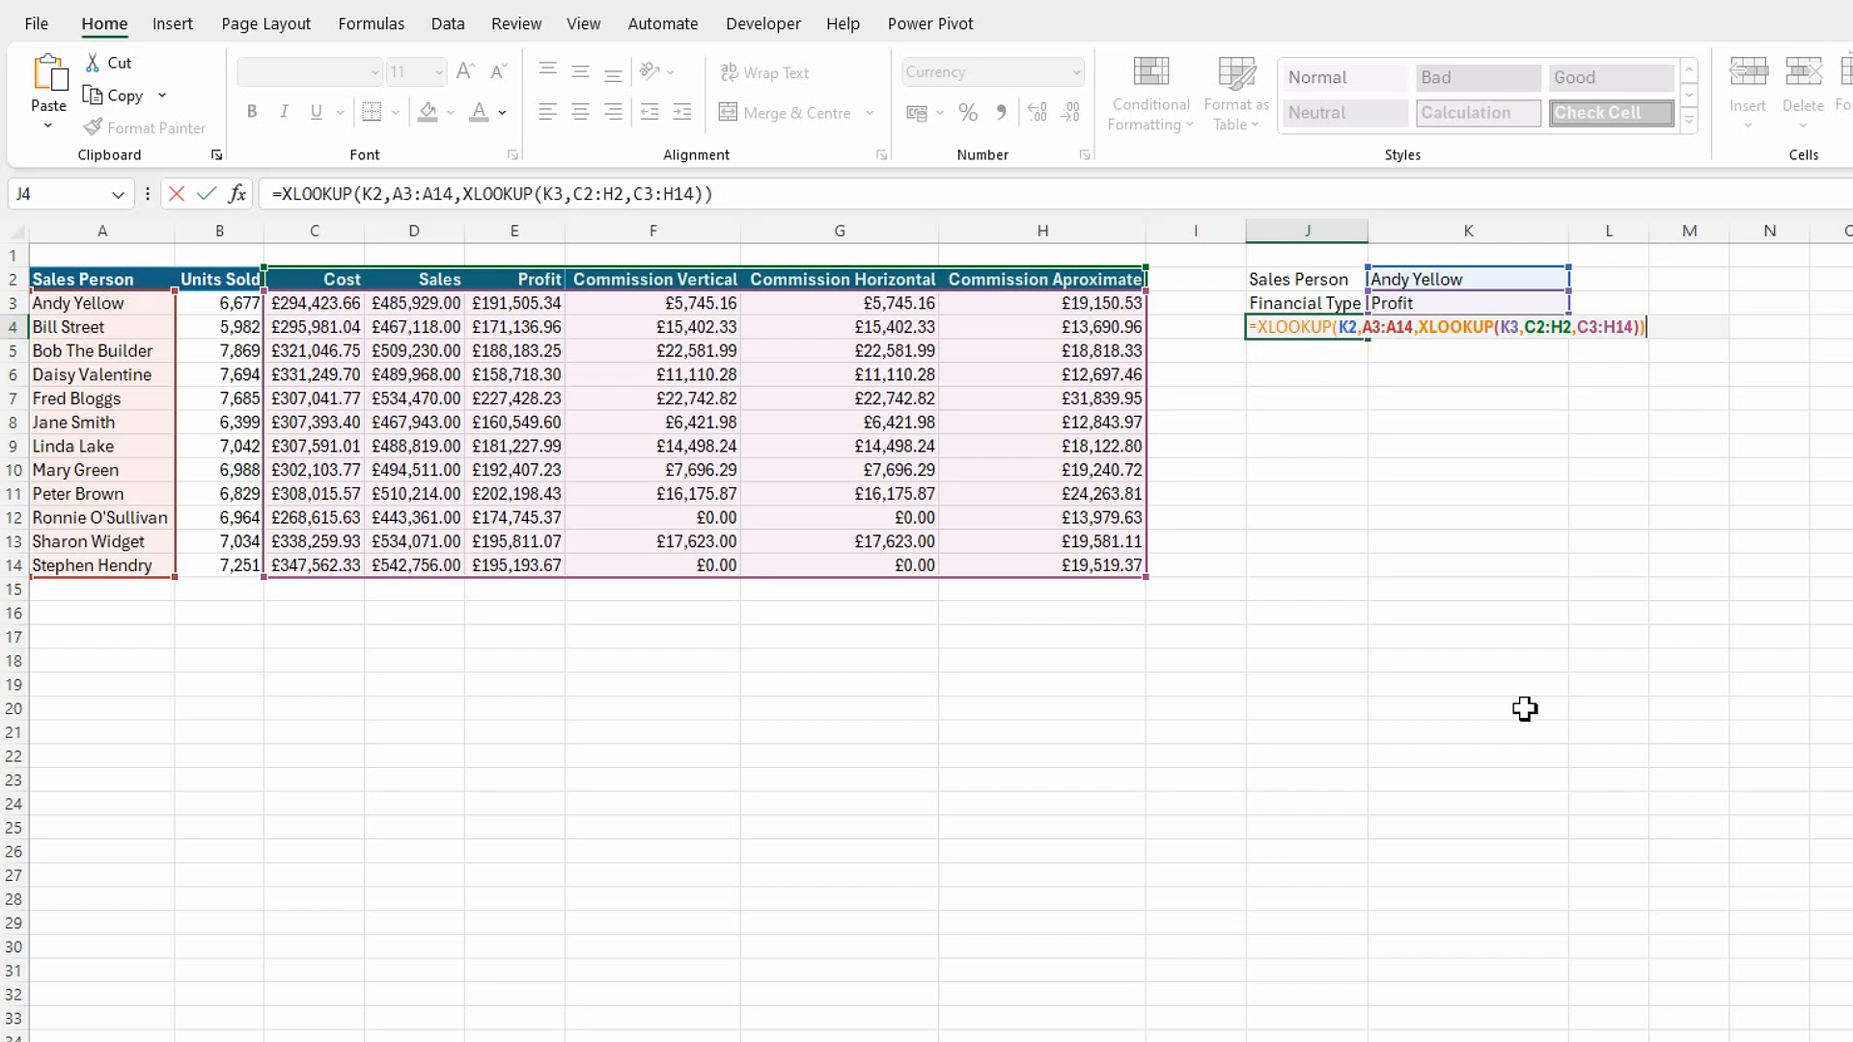
{"action": "key", "text": "Return"}
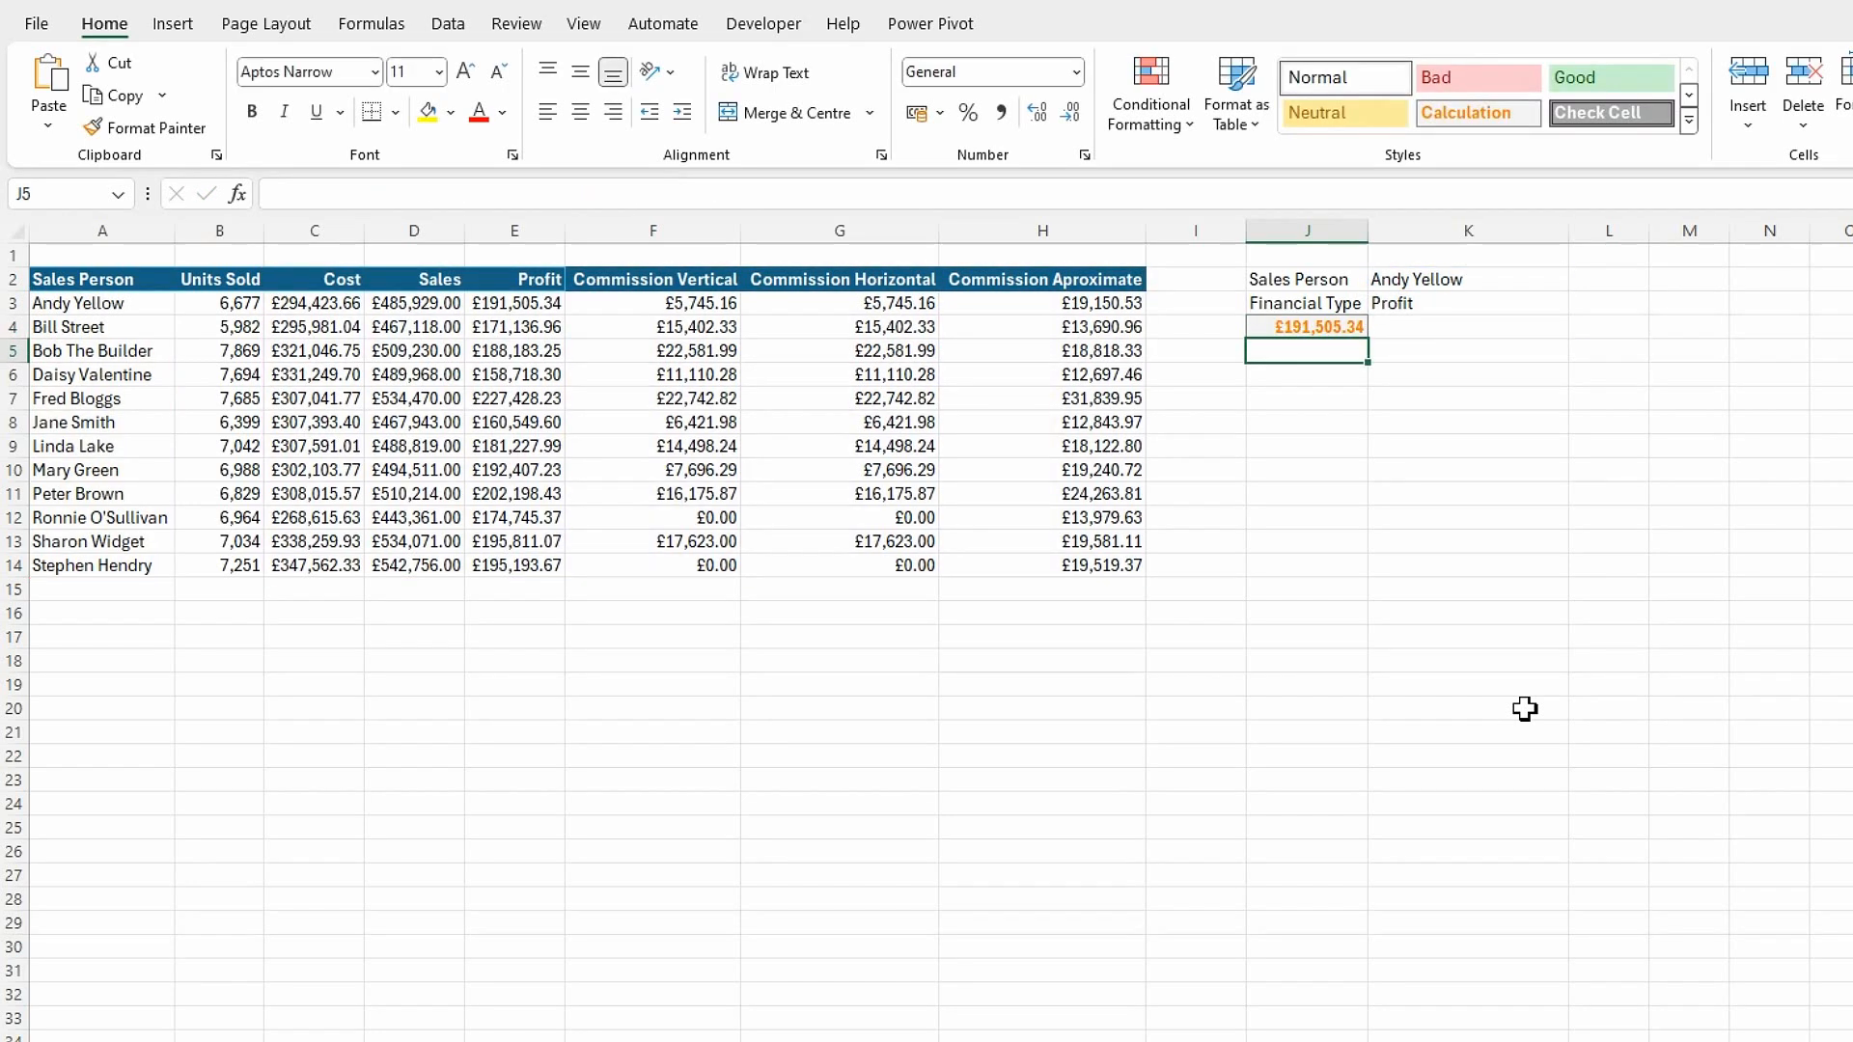
- Test the two-way lookup by choosing Cost as the financial type in K3
{"action": "left_click", "coordinate": [1483, 308]}
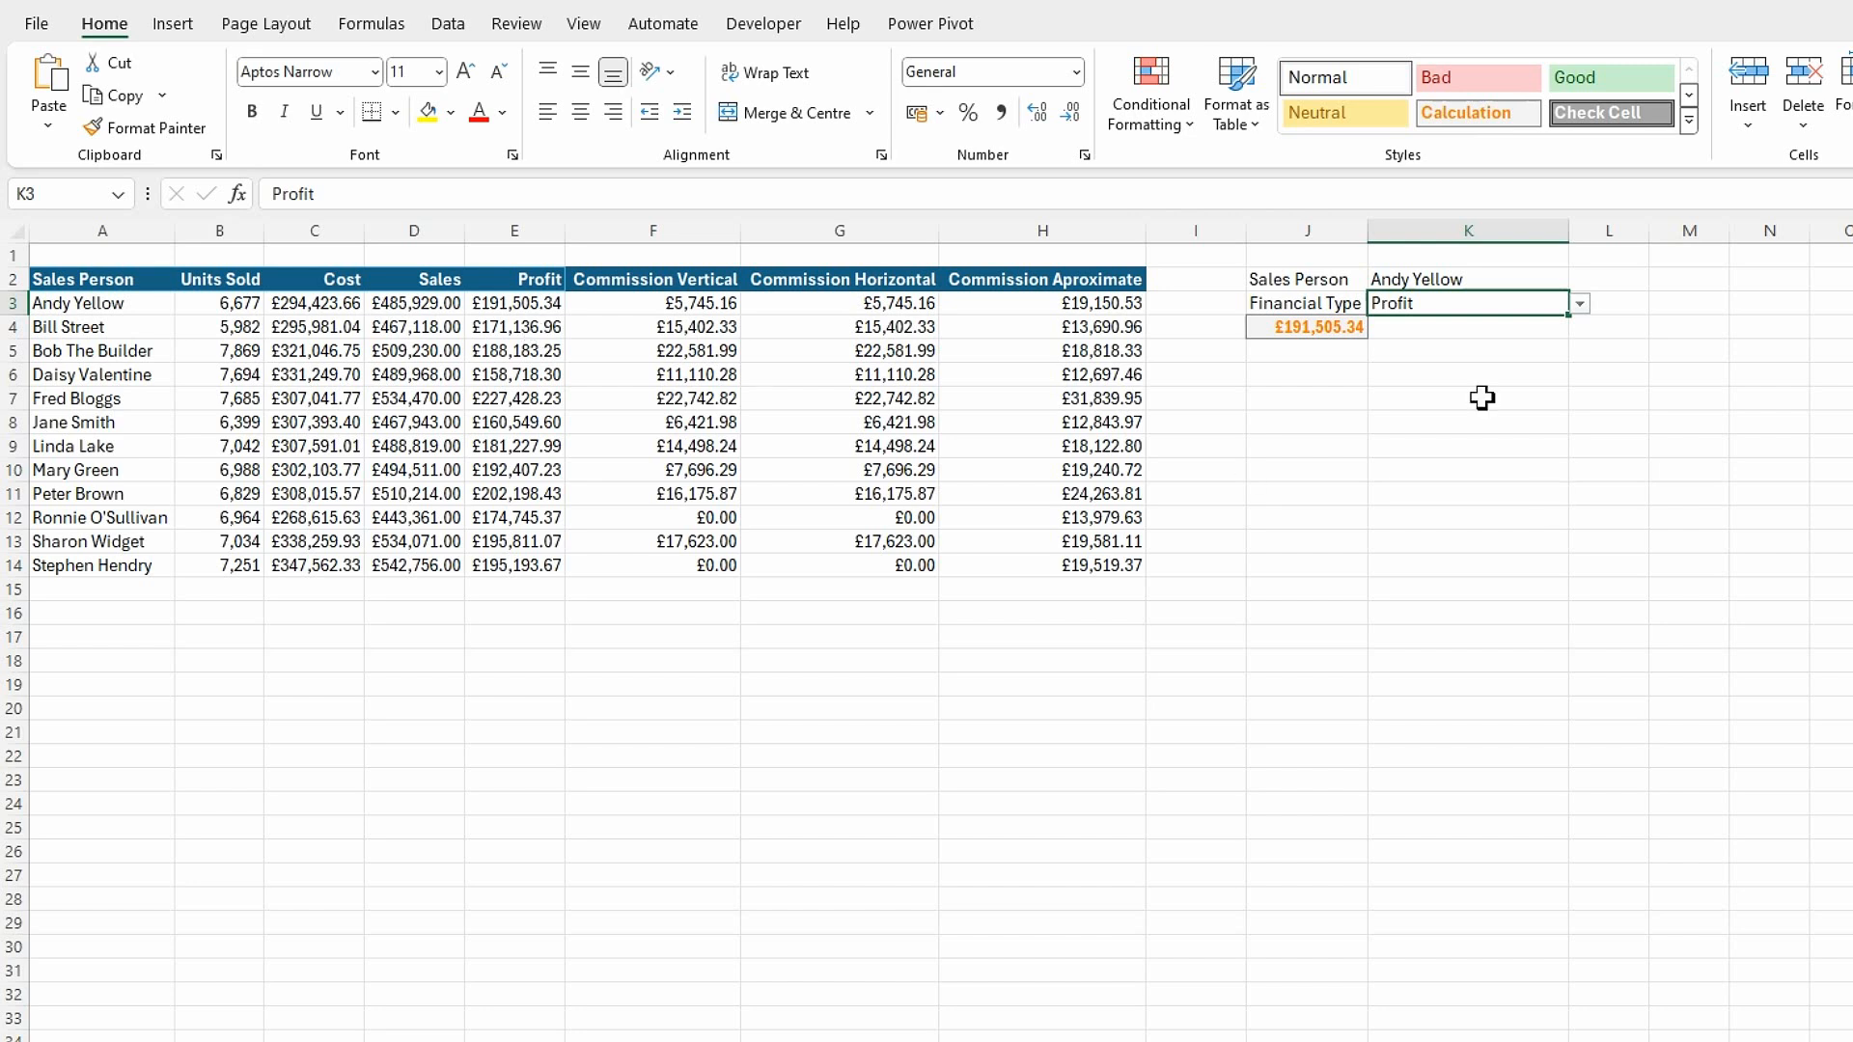
{"action": "left_click", "coordinate": [1580, 305]}
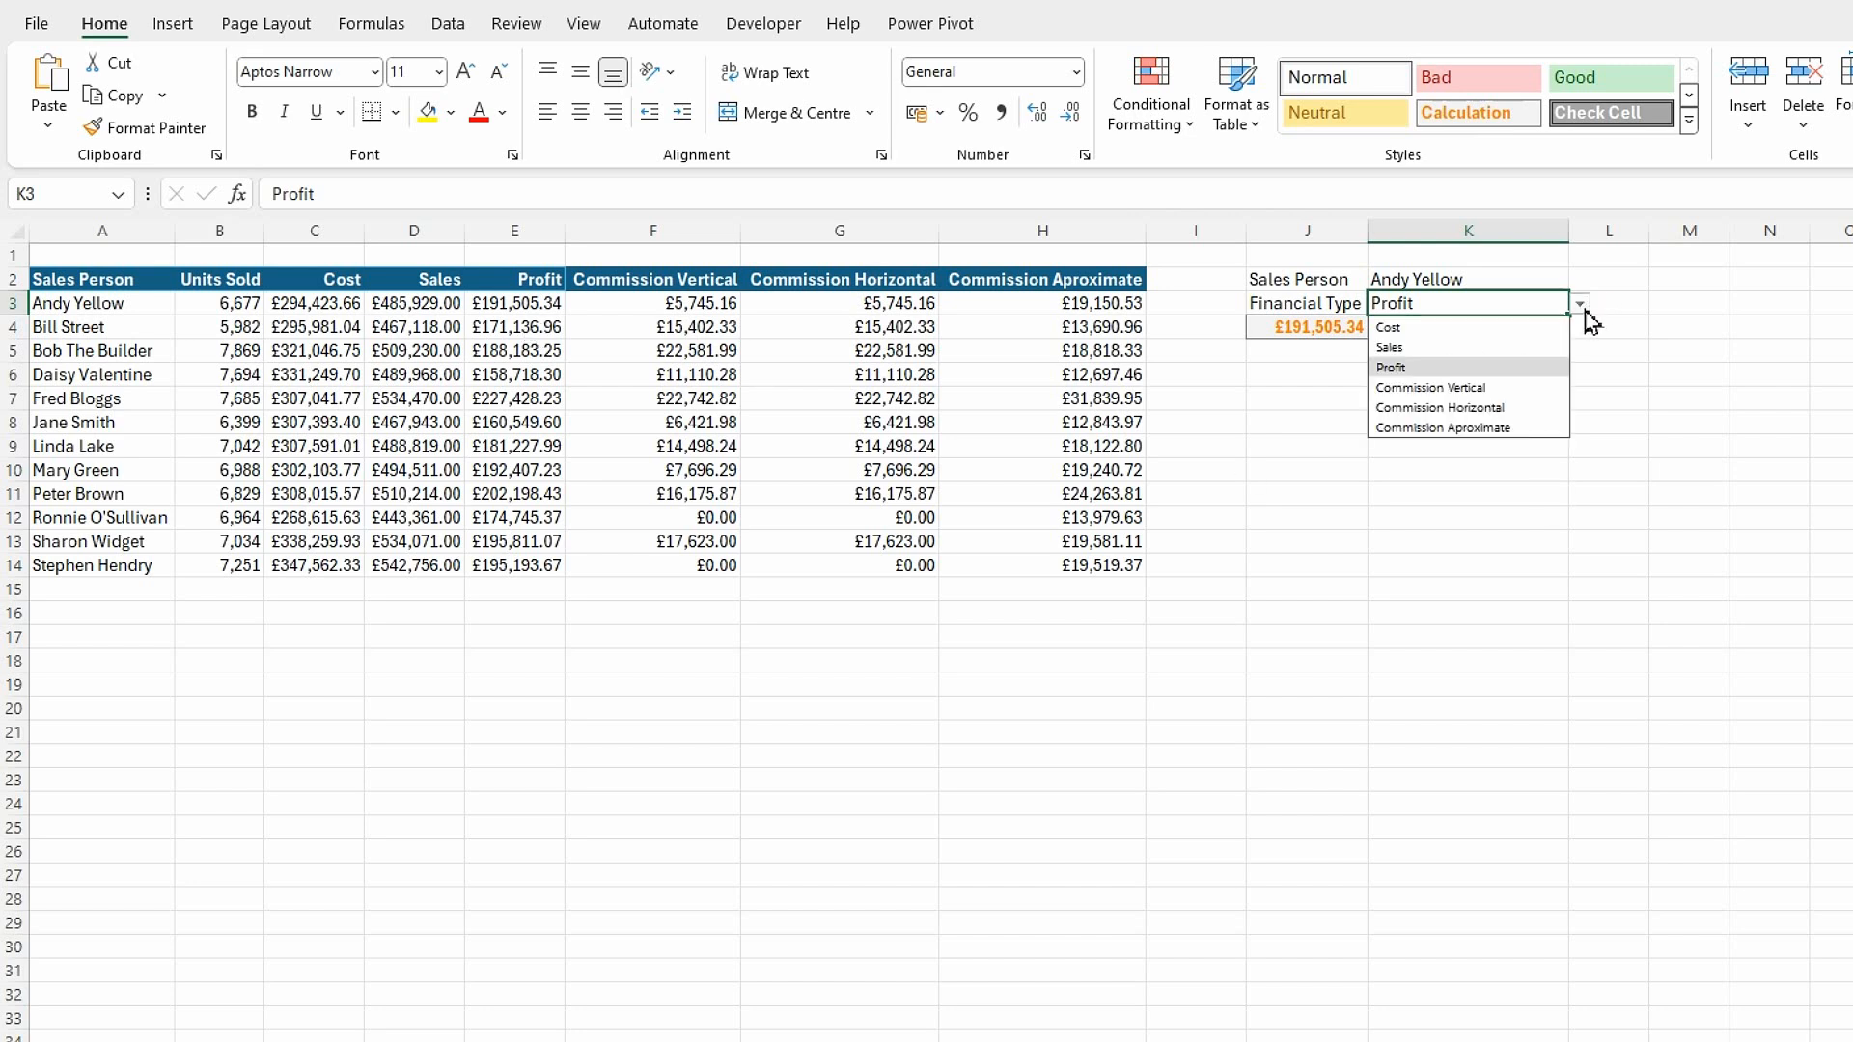
{"action": "left_click", "coordinate": [1462, 328]}
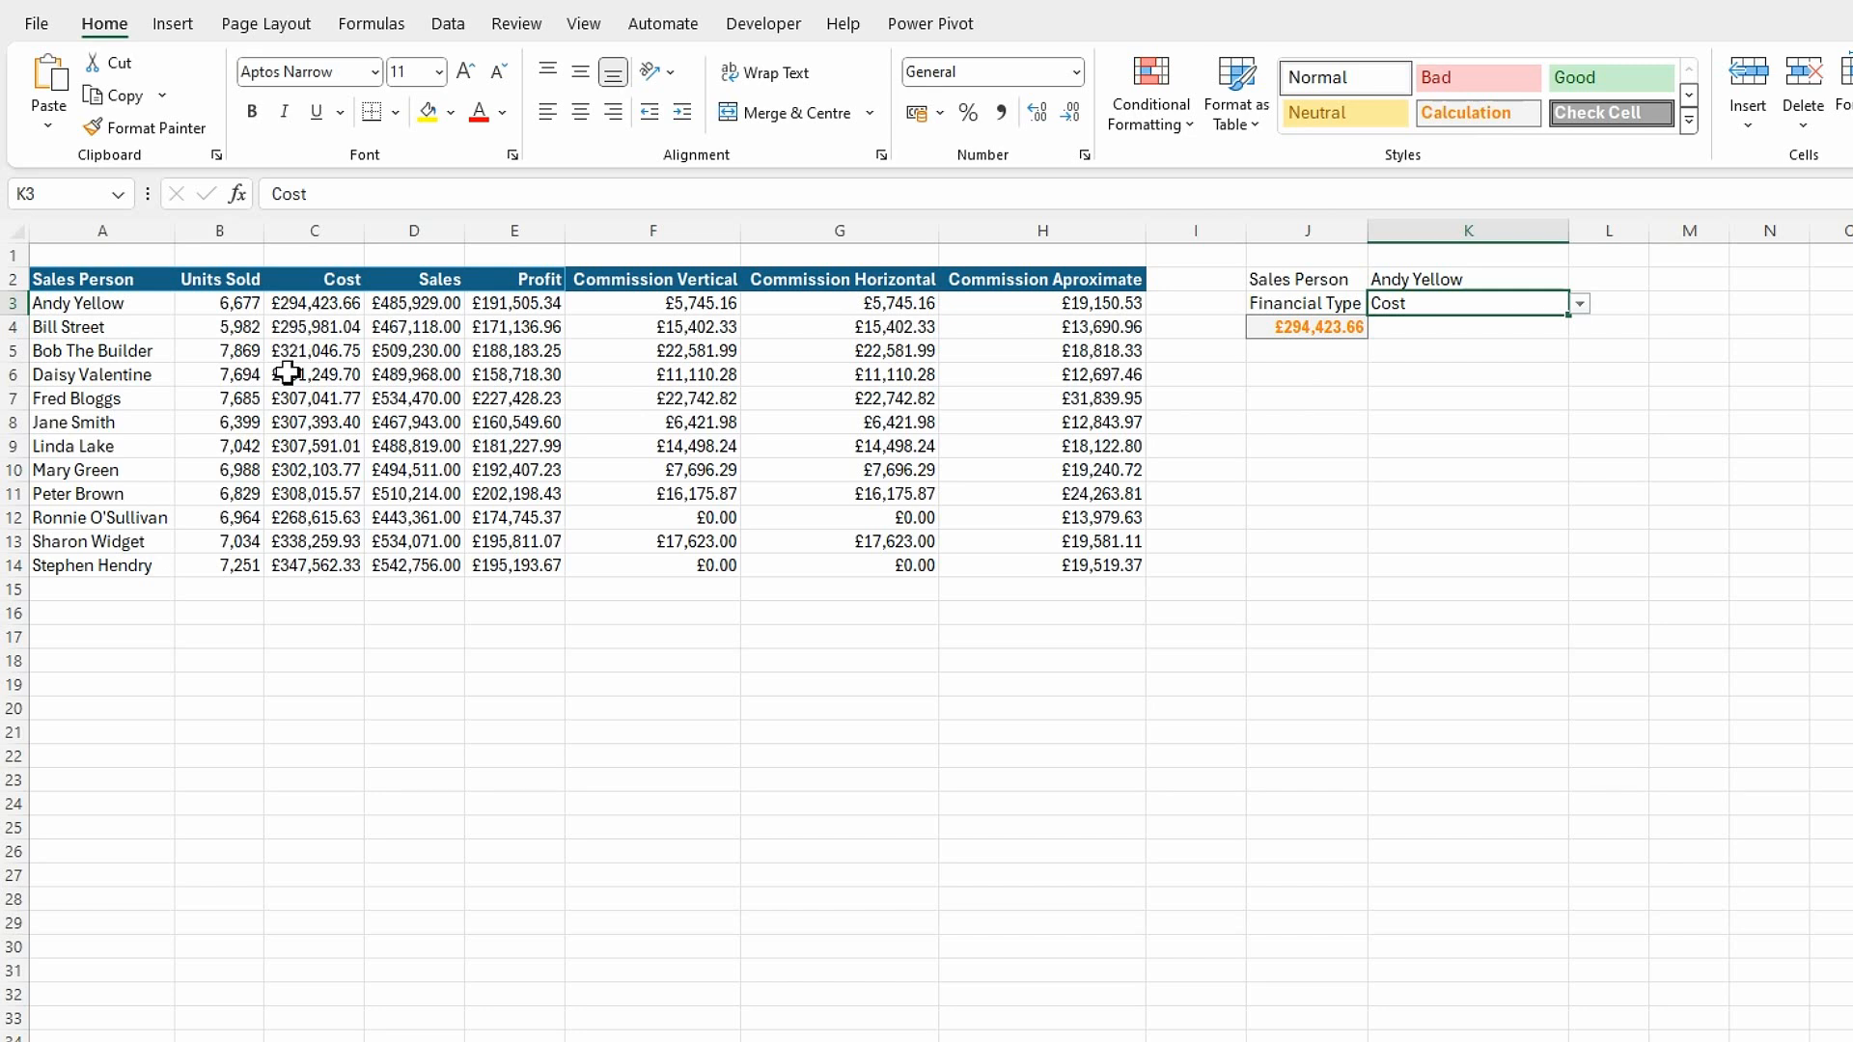
- Choose the fourth sales person from the drop-down list in K2
{"action": "left_click", "coordinate": [1521, 279]}
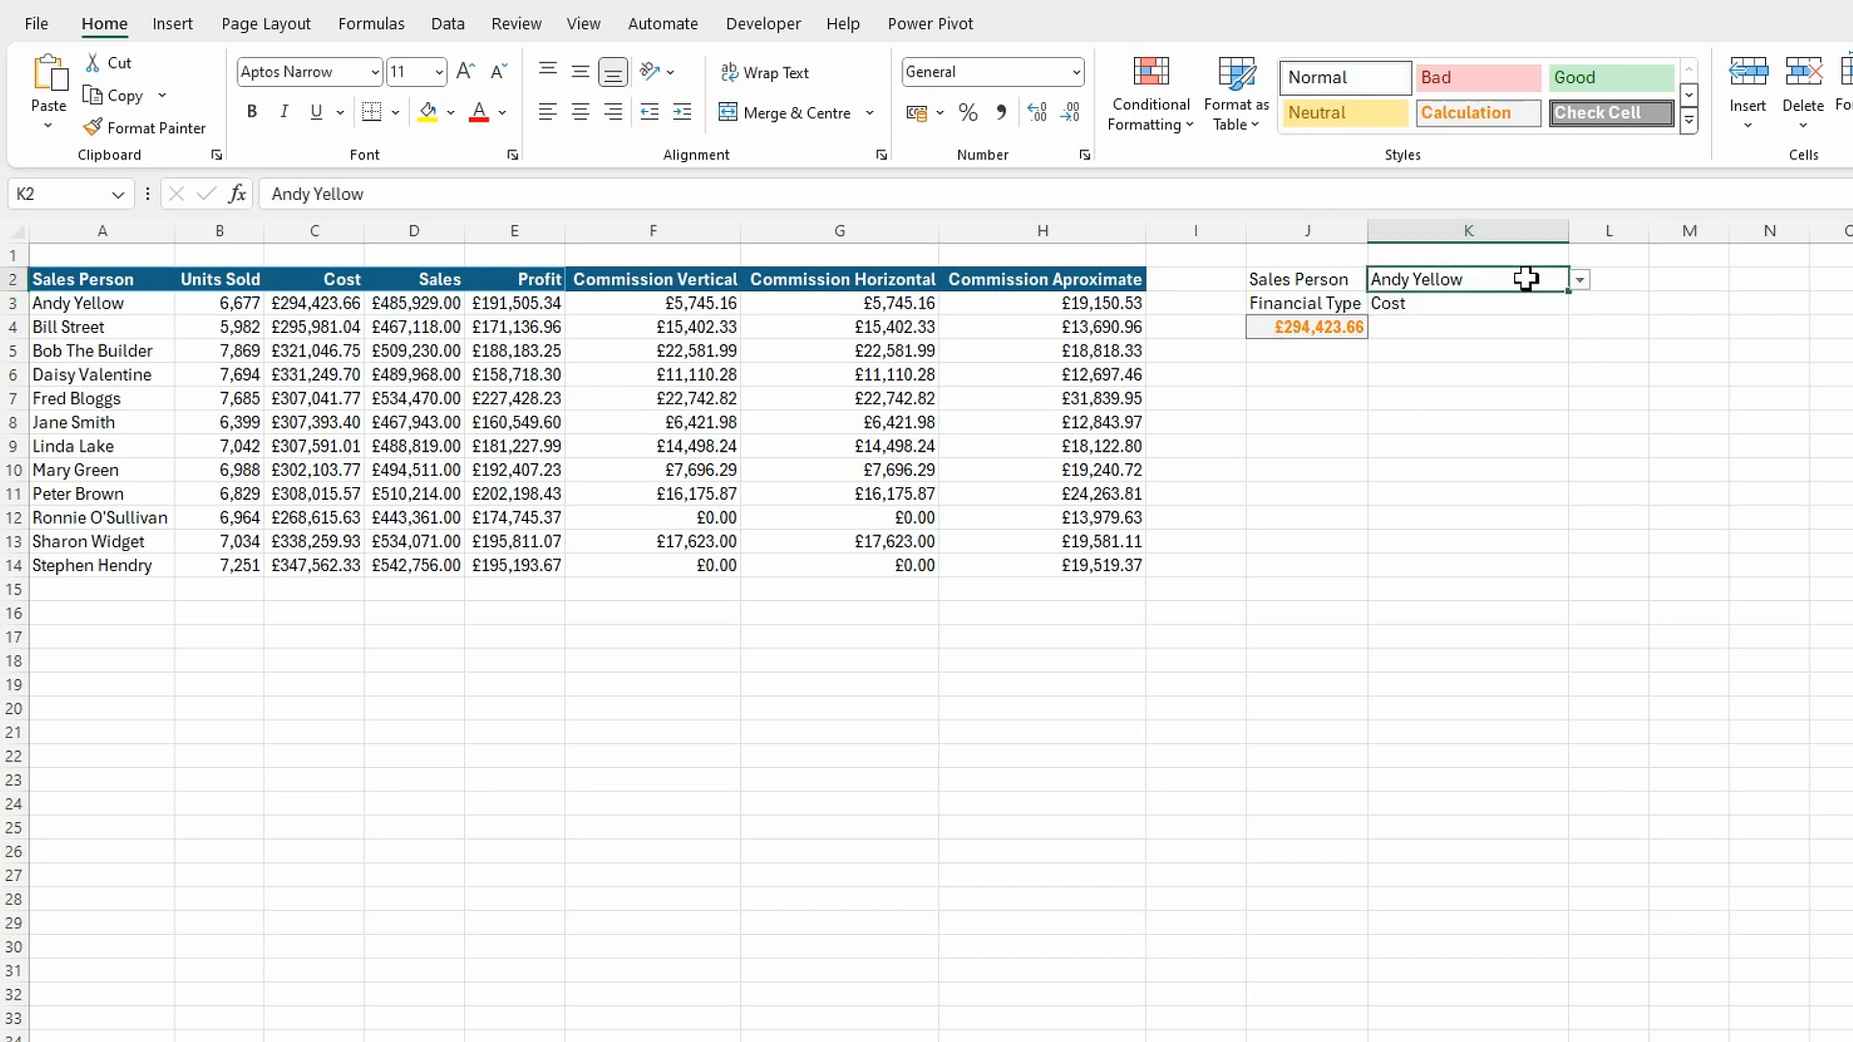
{"action": "left_click", "coordinate": [1580, 282]}
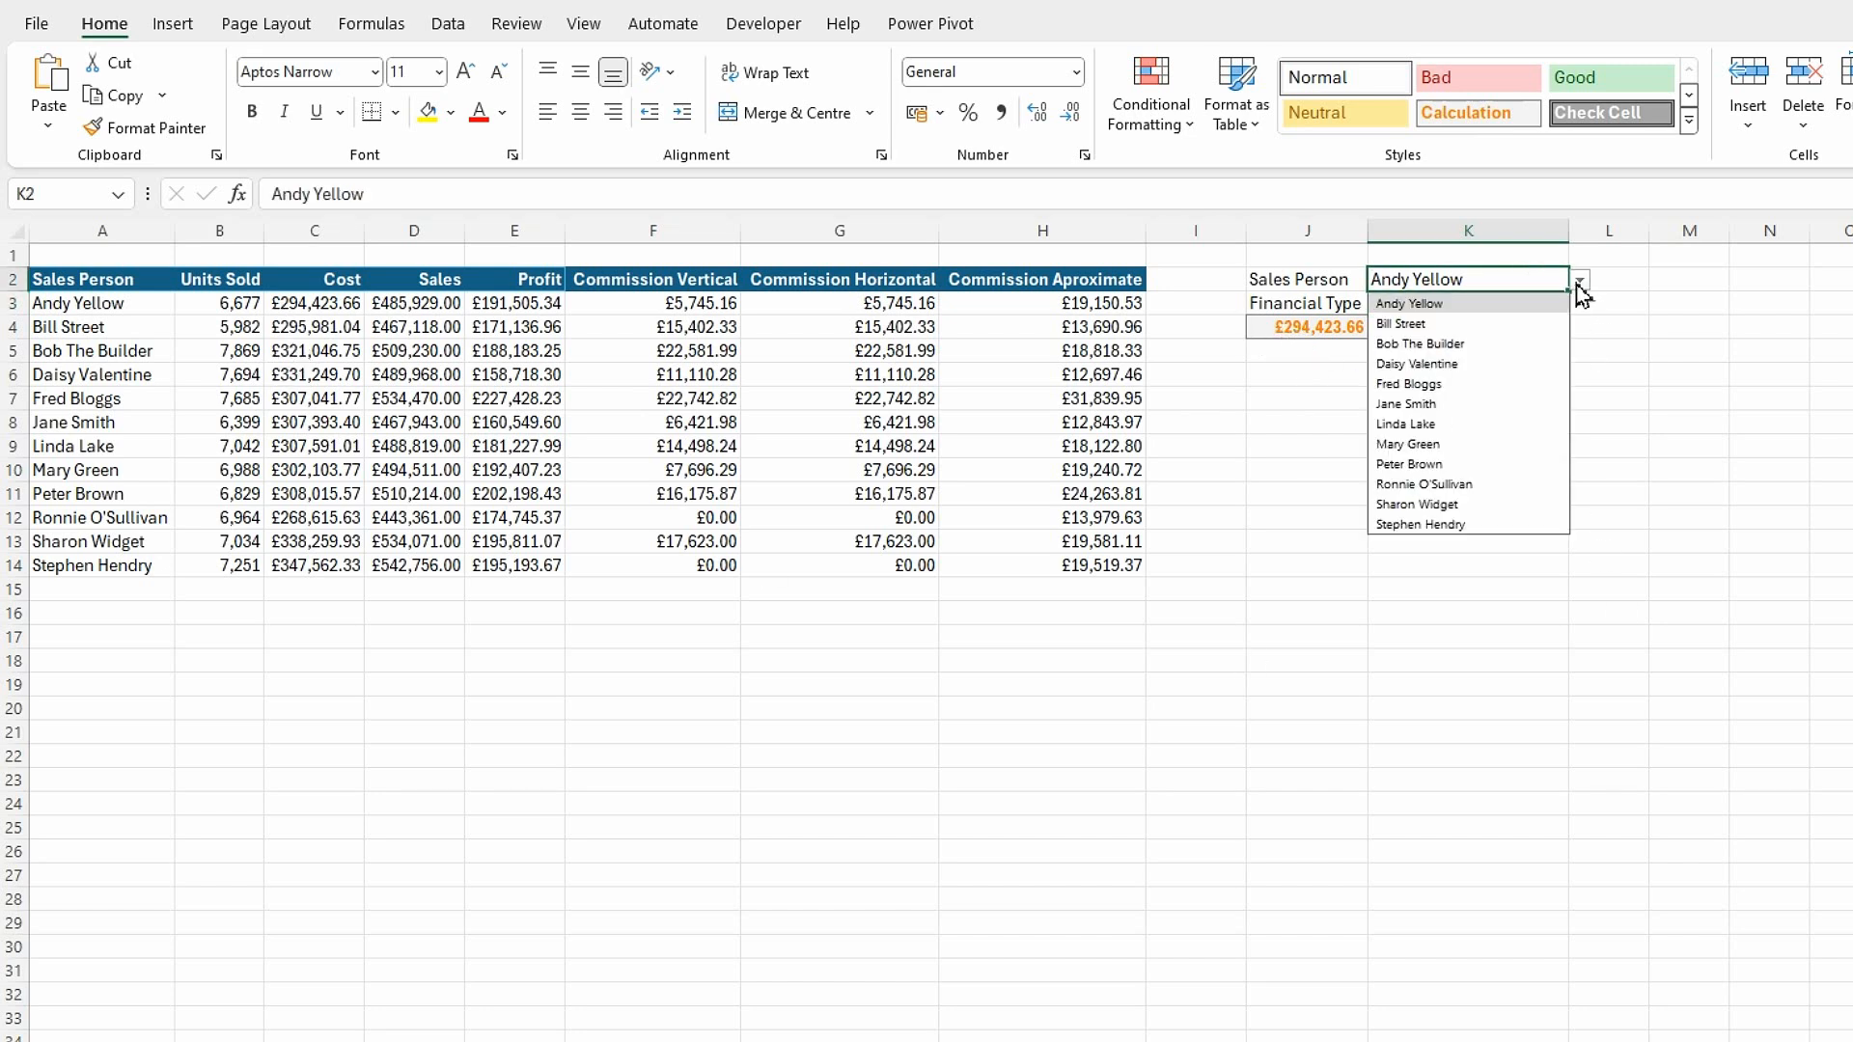
{"action": "left_click", "coordinate": [1461, 365]}
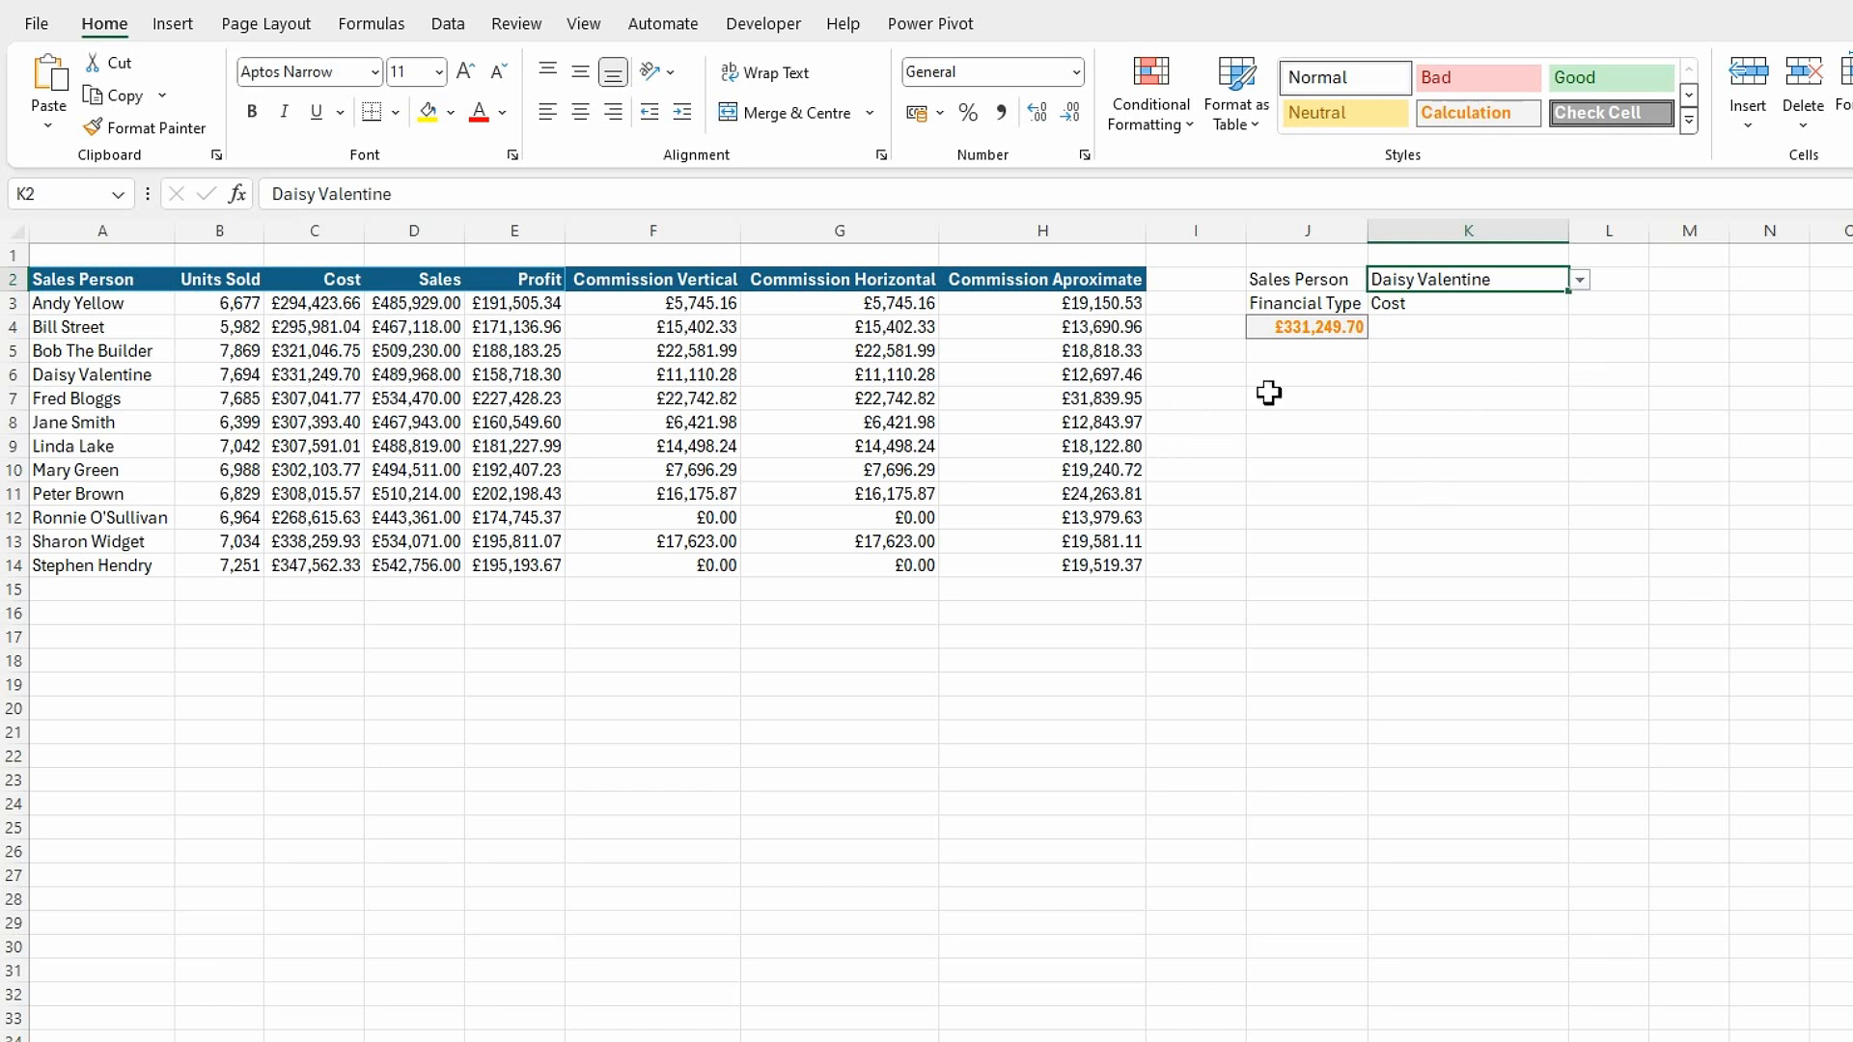
- Set the financial type in K3 to Commission Aproximate
{"action": "left_click", "coordinate": [1438, 309]}
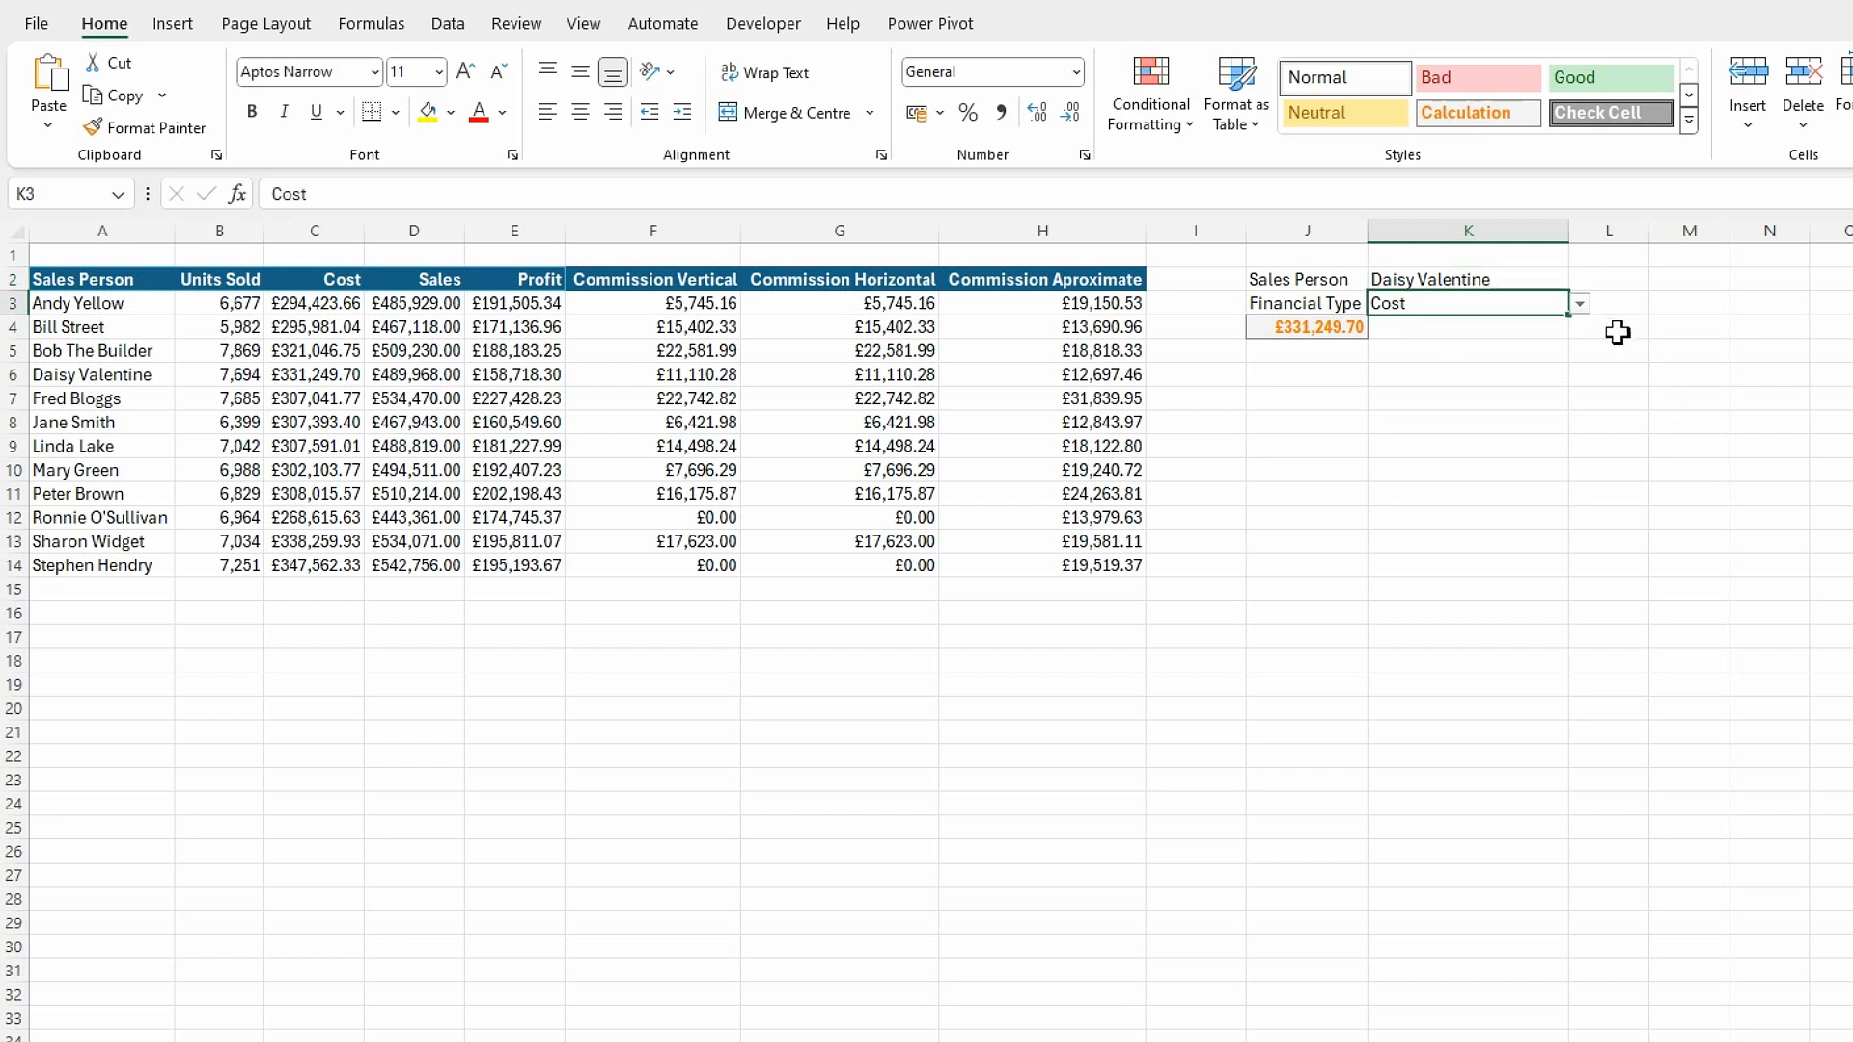
{"action": "left_click", "coordinate": [1580, 304]}
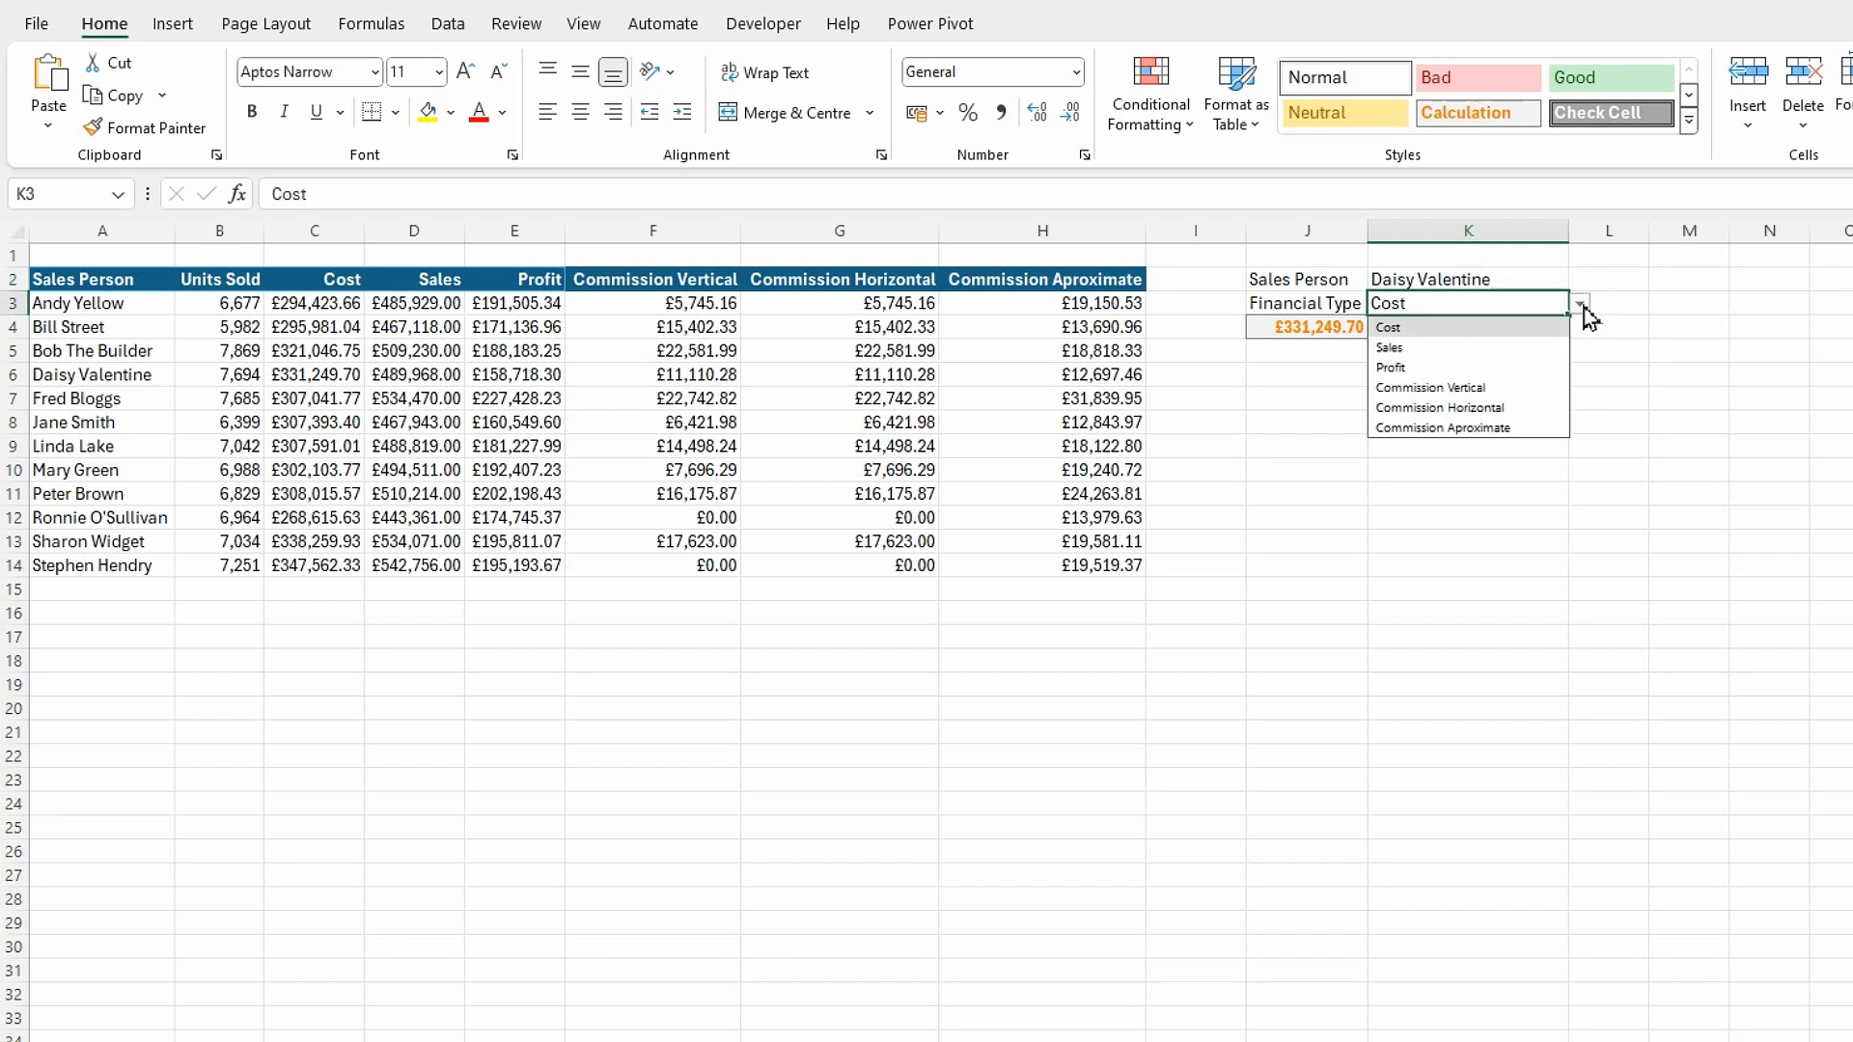
{"action": "left_click", "coordinate": [1489, 429]}
{"action": "left_click", "coordinate": [1294, 469]}
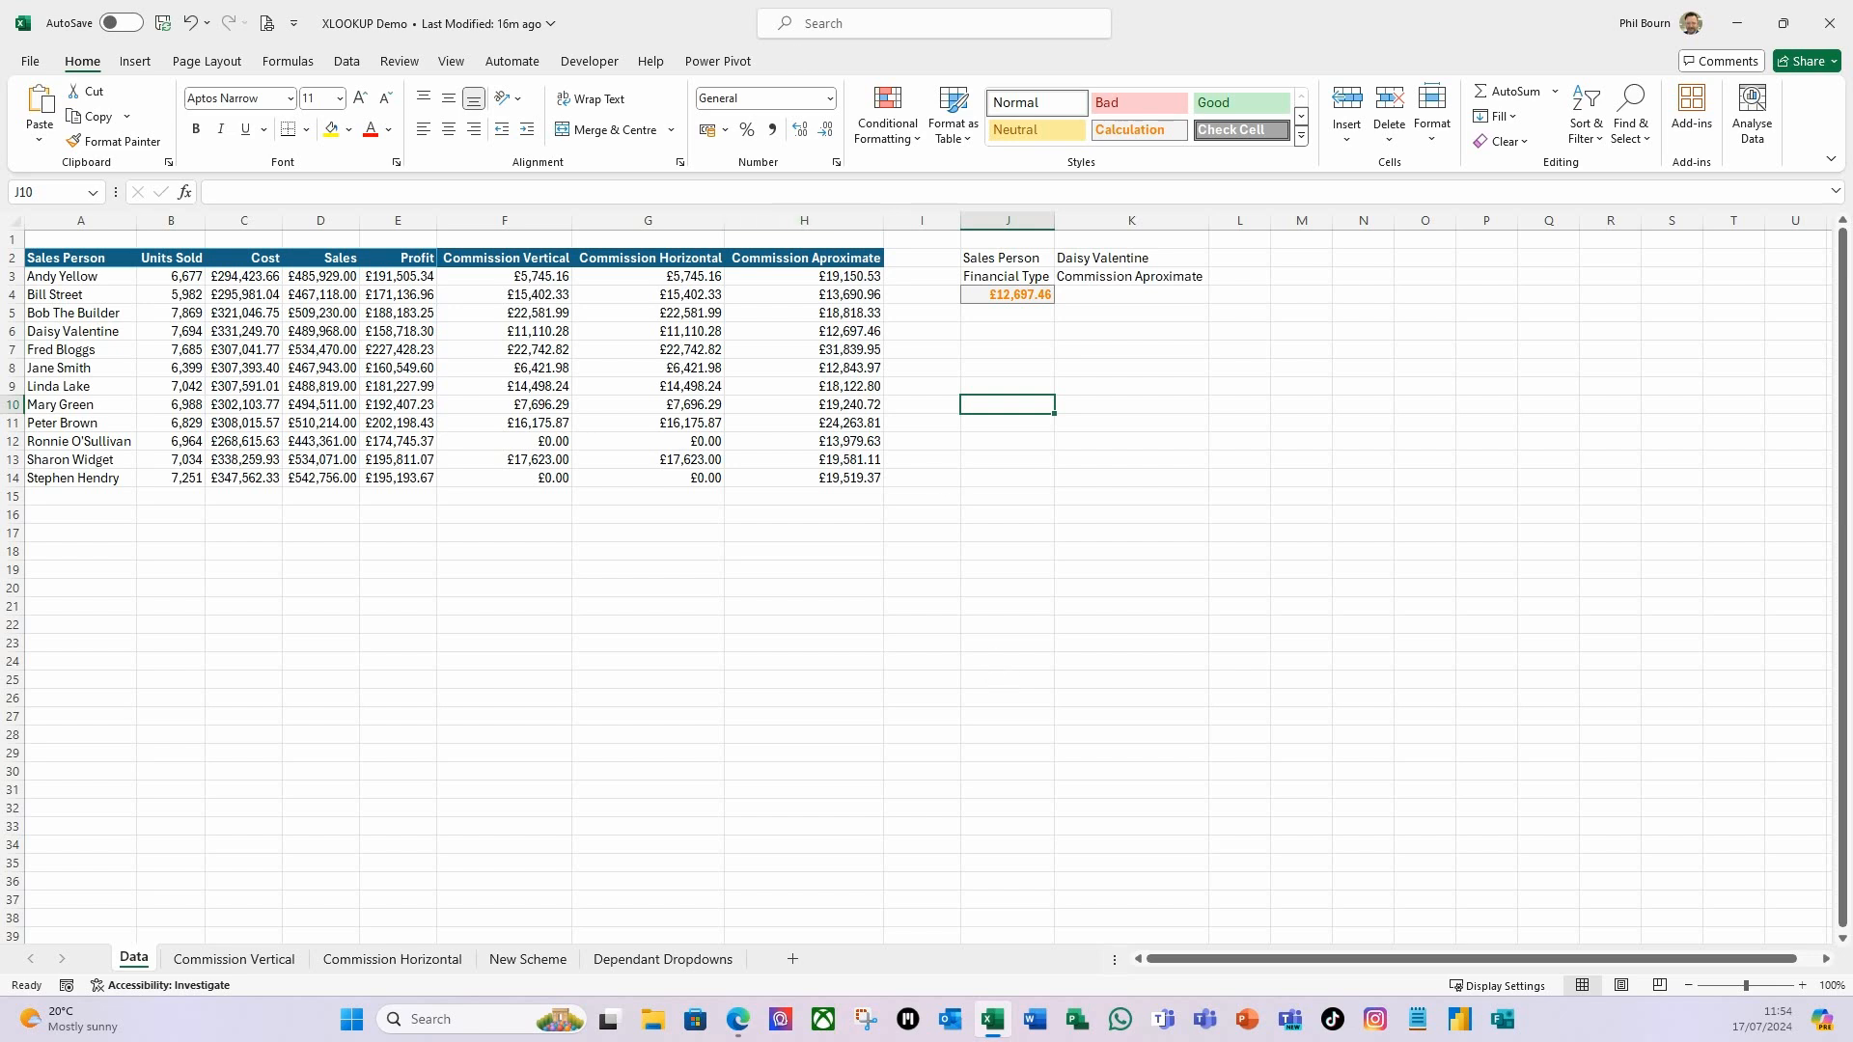
- On the Dependant Dropdowns sheet, convert the Group and Item list in A2:B37 into a table with headers
{"action": "left_click", "coordinate": [666, 959]}
{"action": "left_click", "coordinate": [436, 518]}
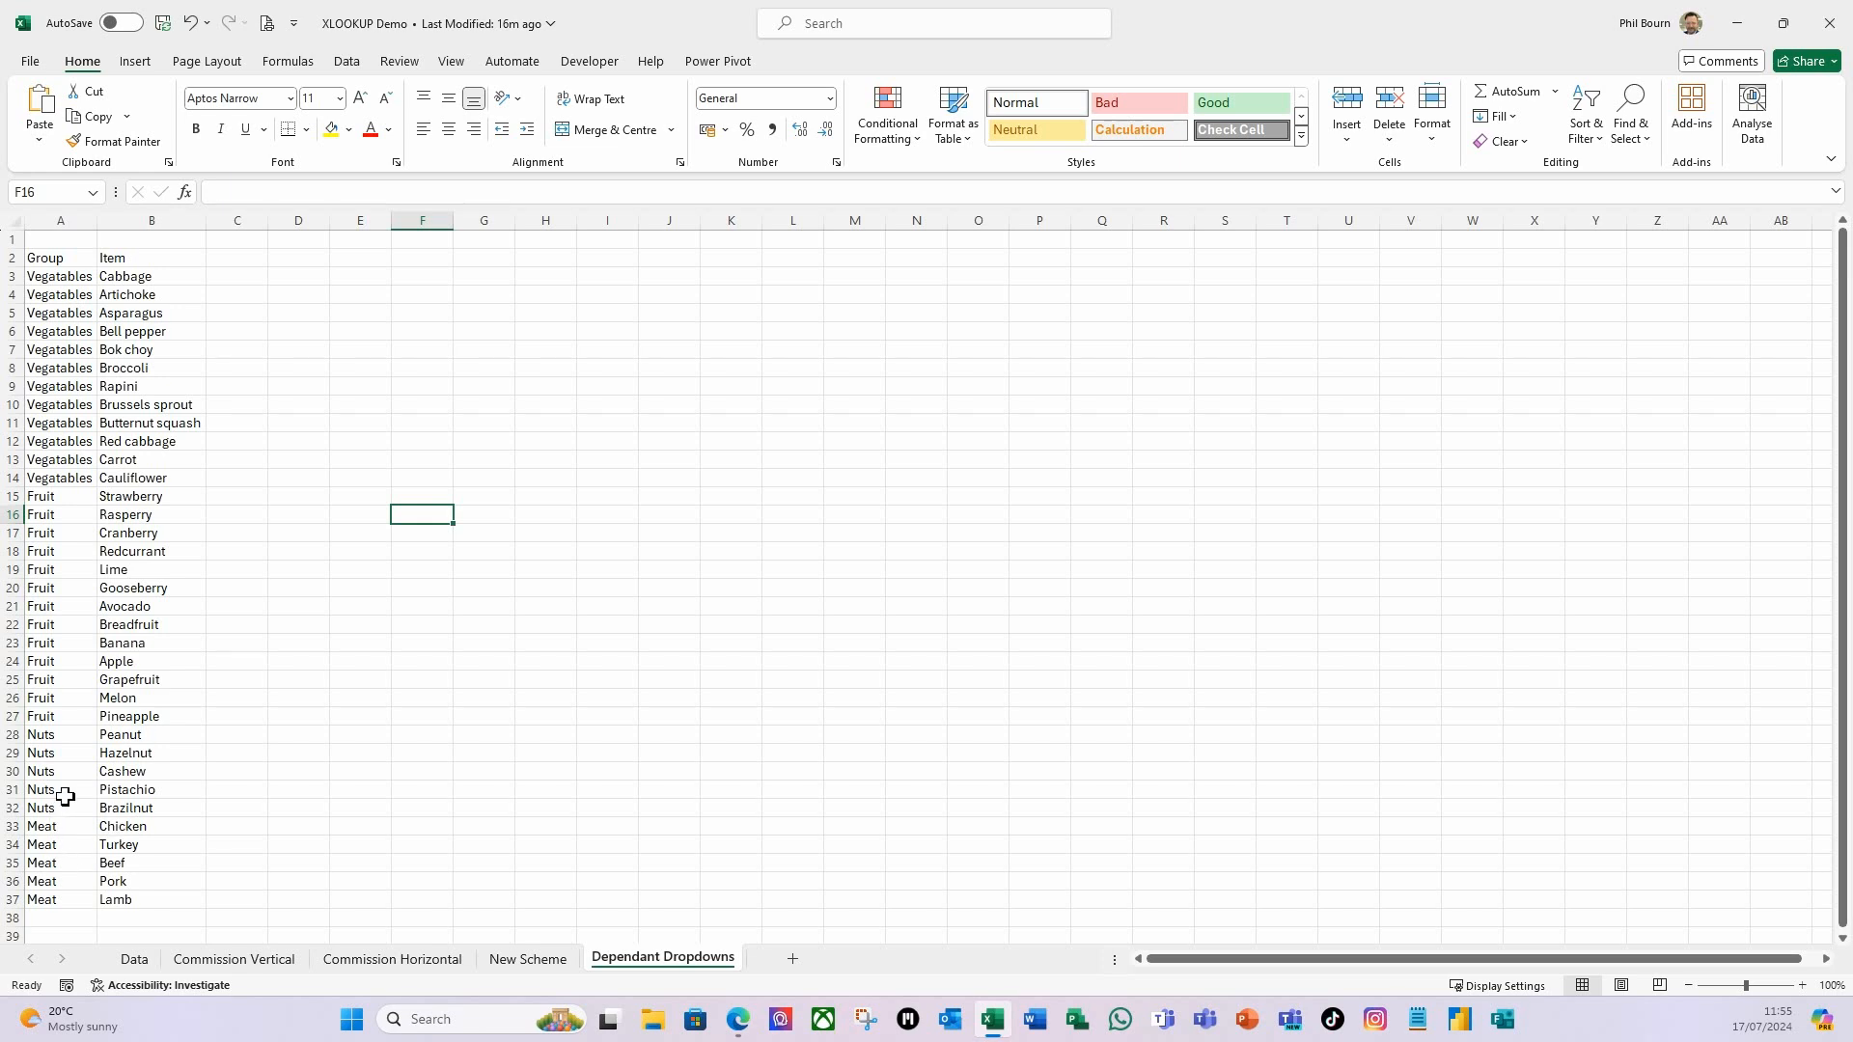
{"action": "left_click", "coordinate": [60, 276]}
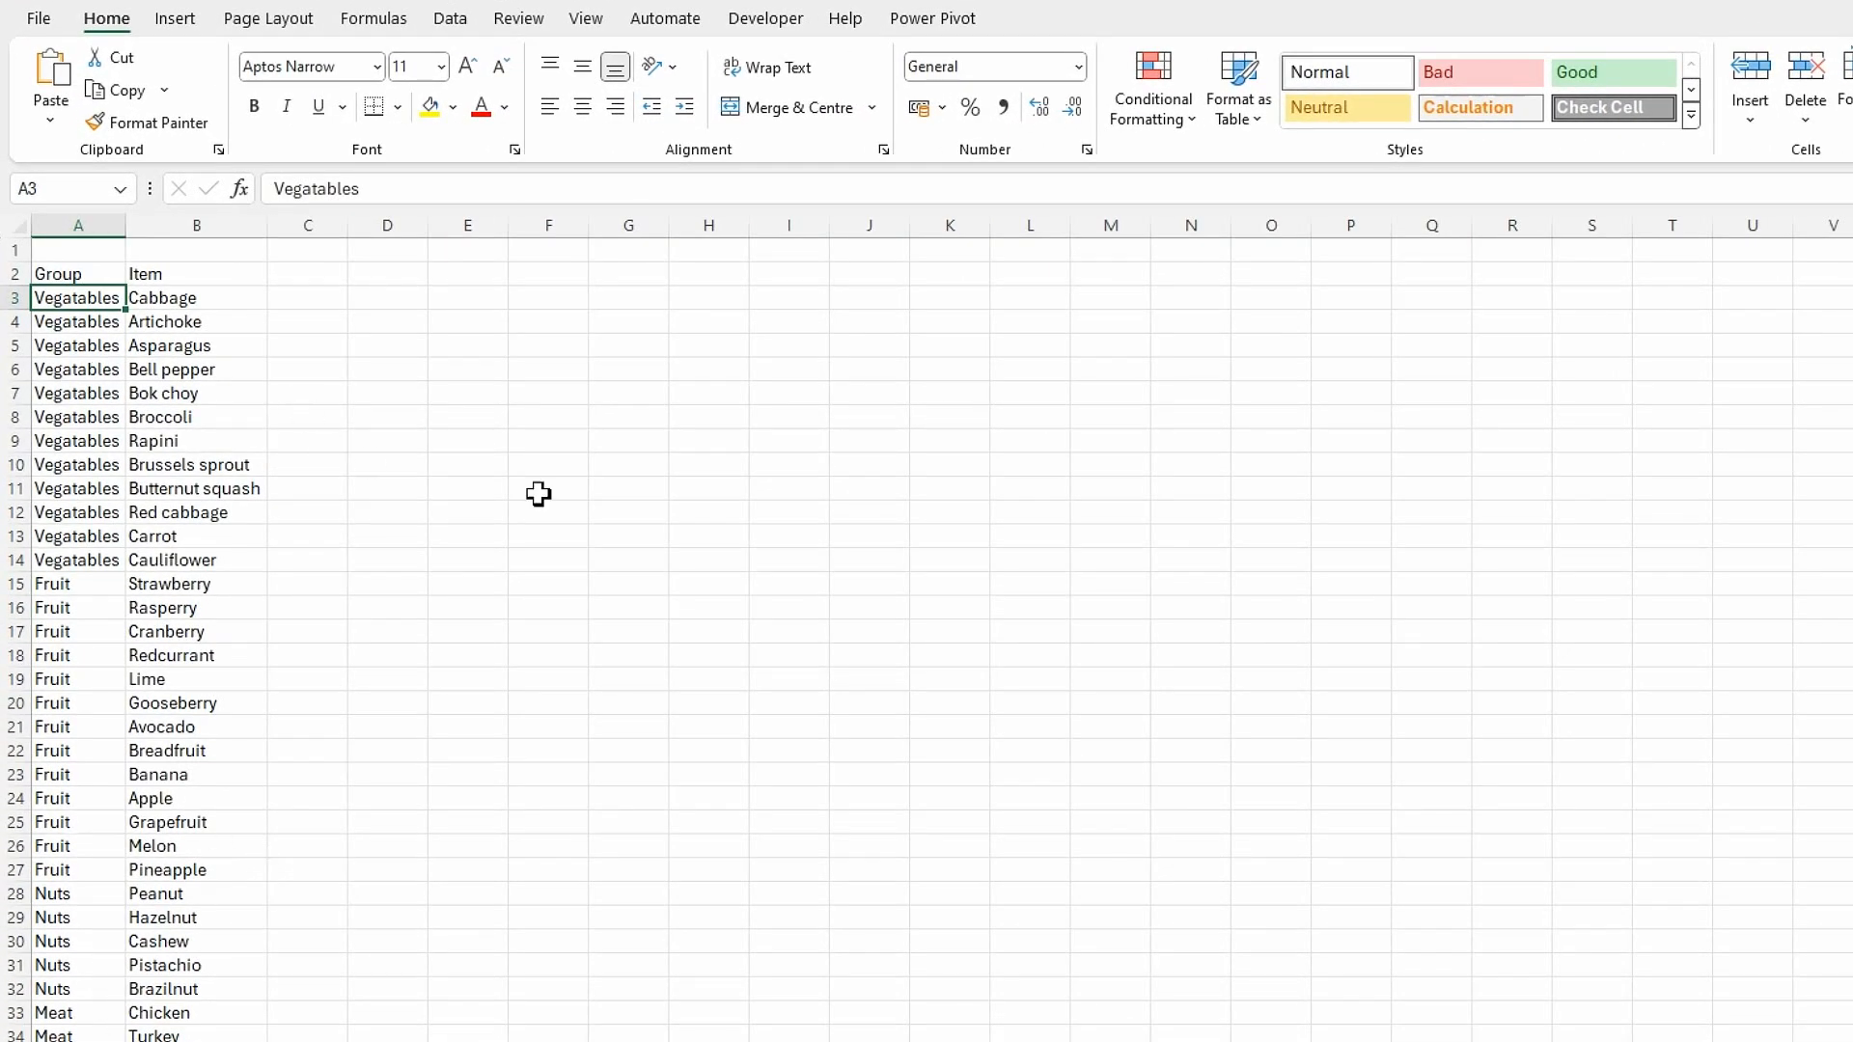
{"action": "key", "text": "ctrl+t"}
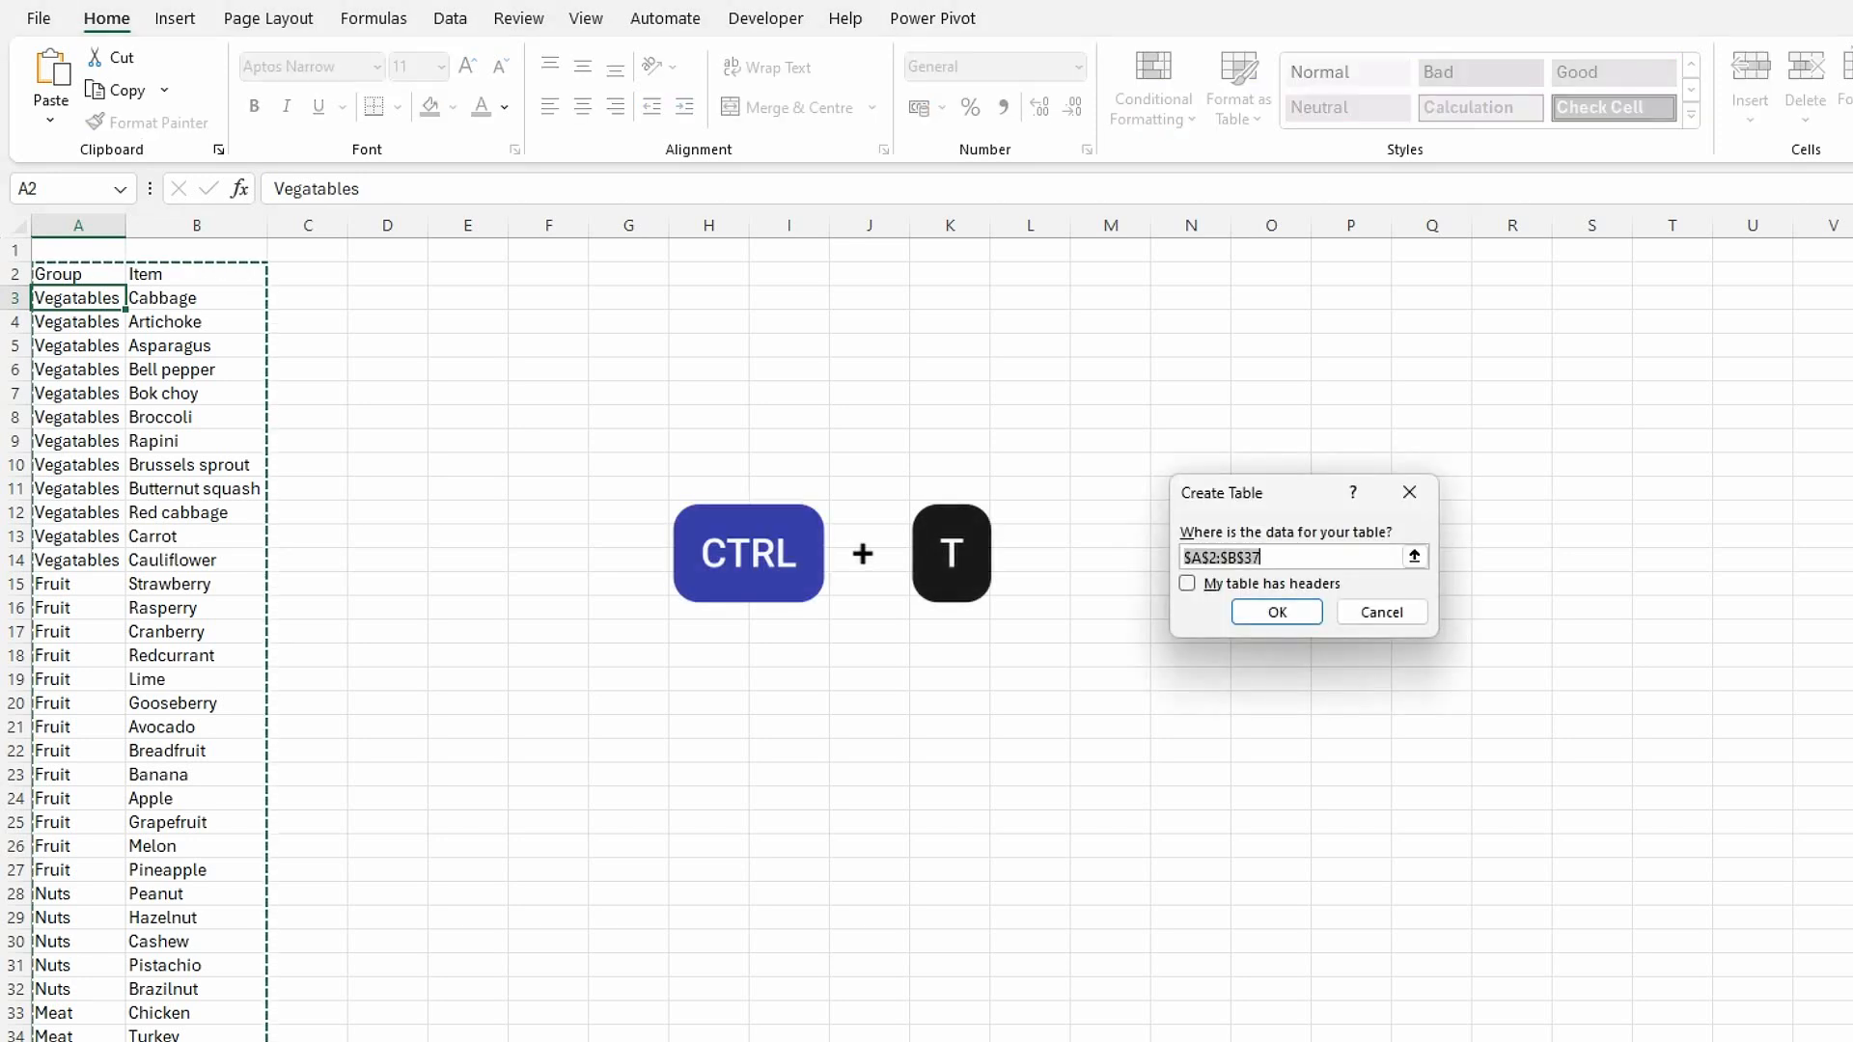
{"action": "left_click", "coordinate": [1187, 584]}
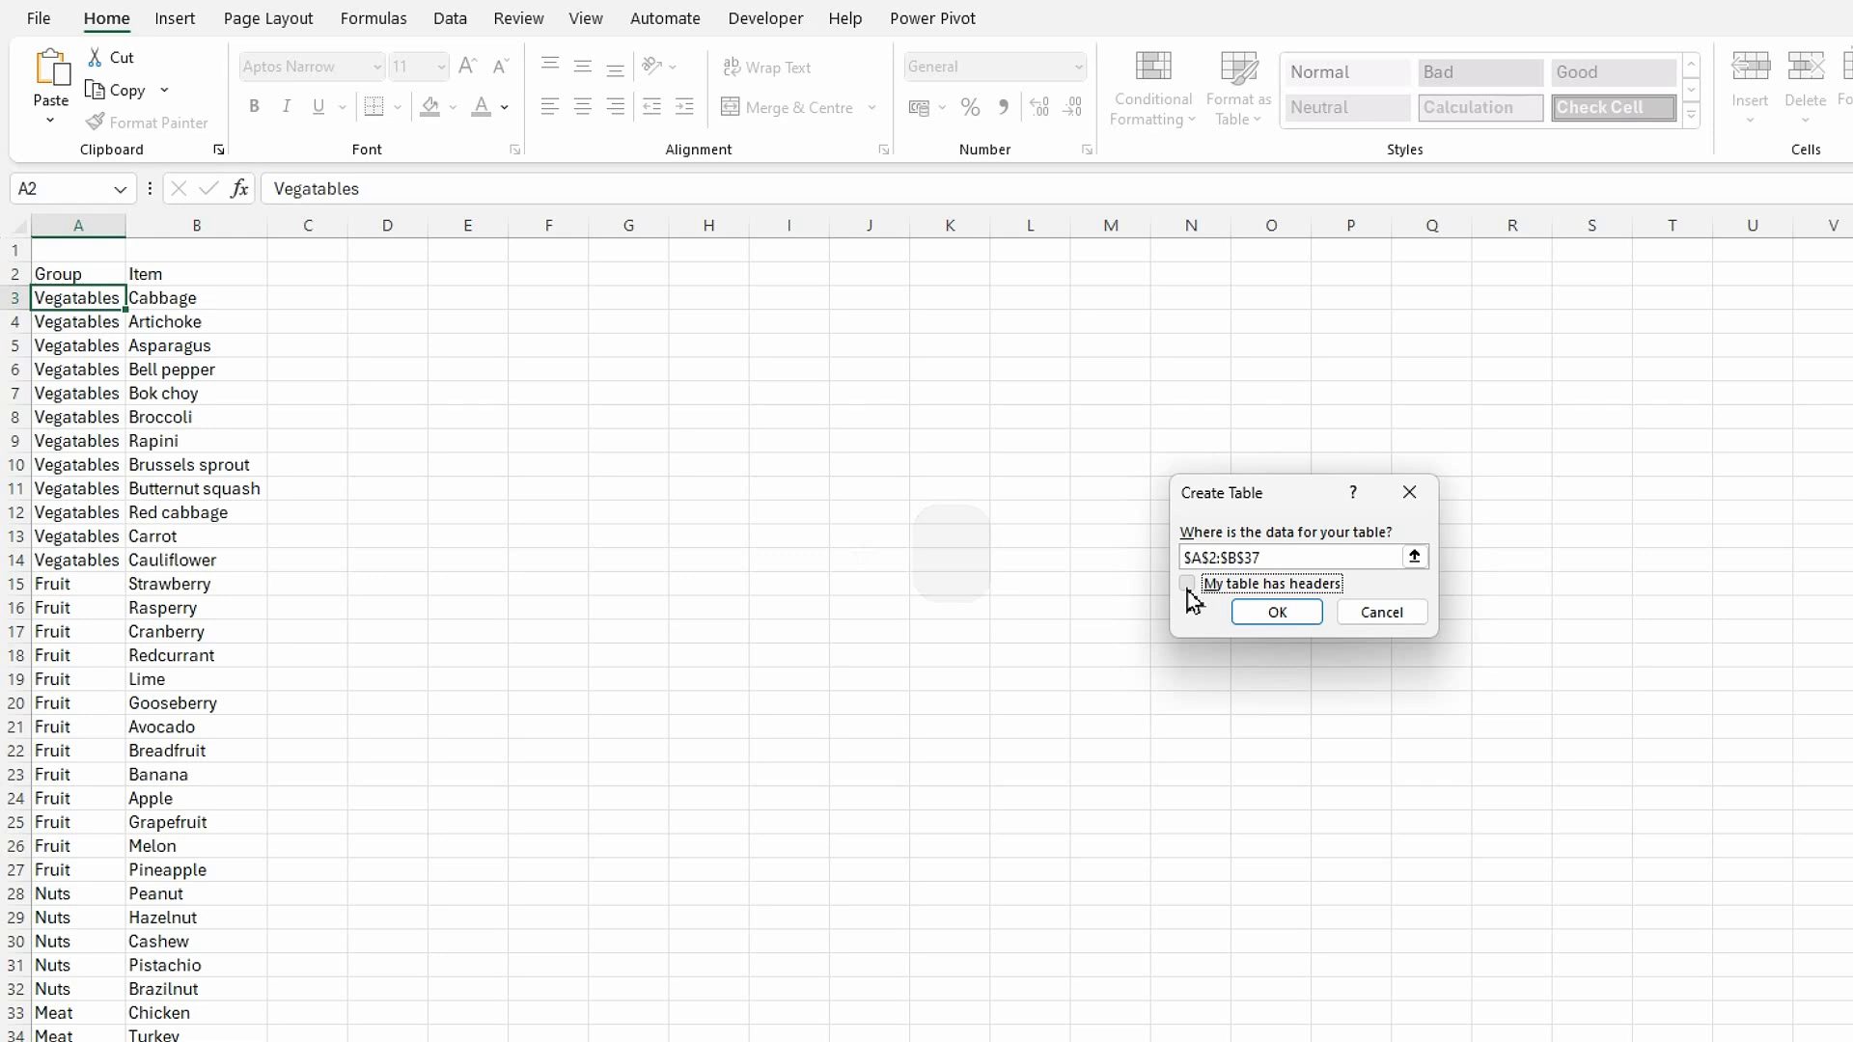
{"action": "left_click", "coordinate": [1272, 616]}
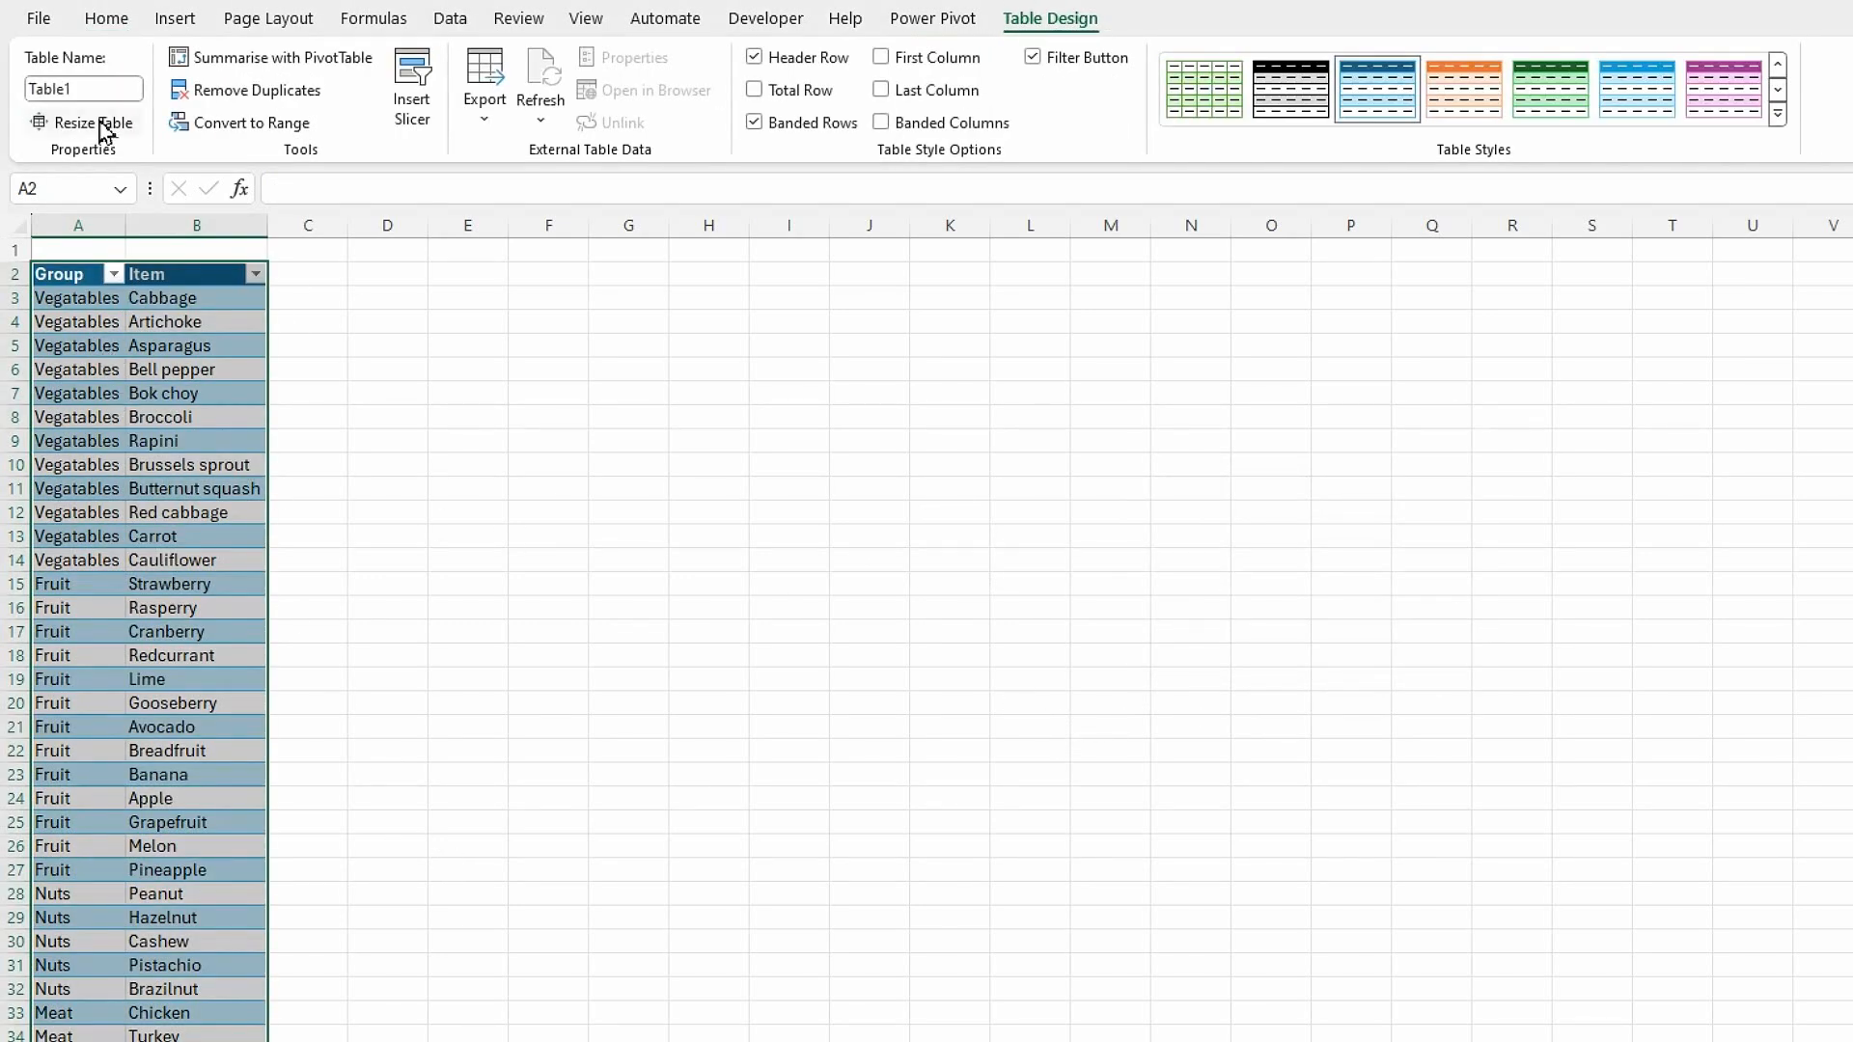
- Rename the new table as tblShopping
{"action": "left_click", "coordinate": [96, 88]}
{"action": "type", "text": "tblShopping"}
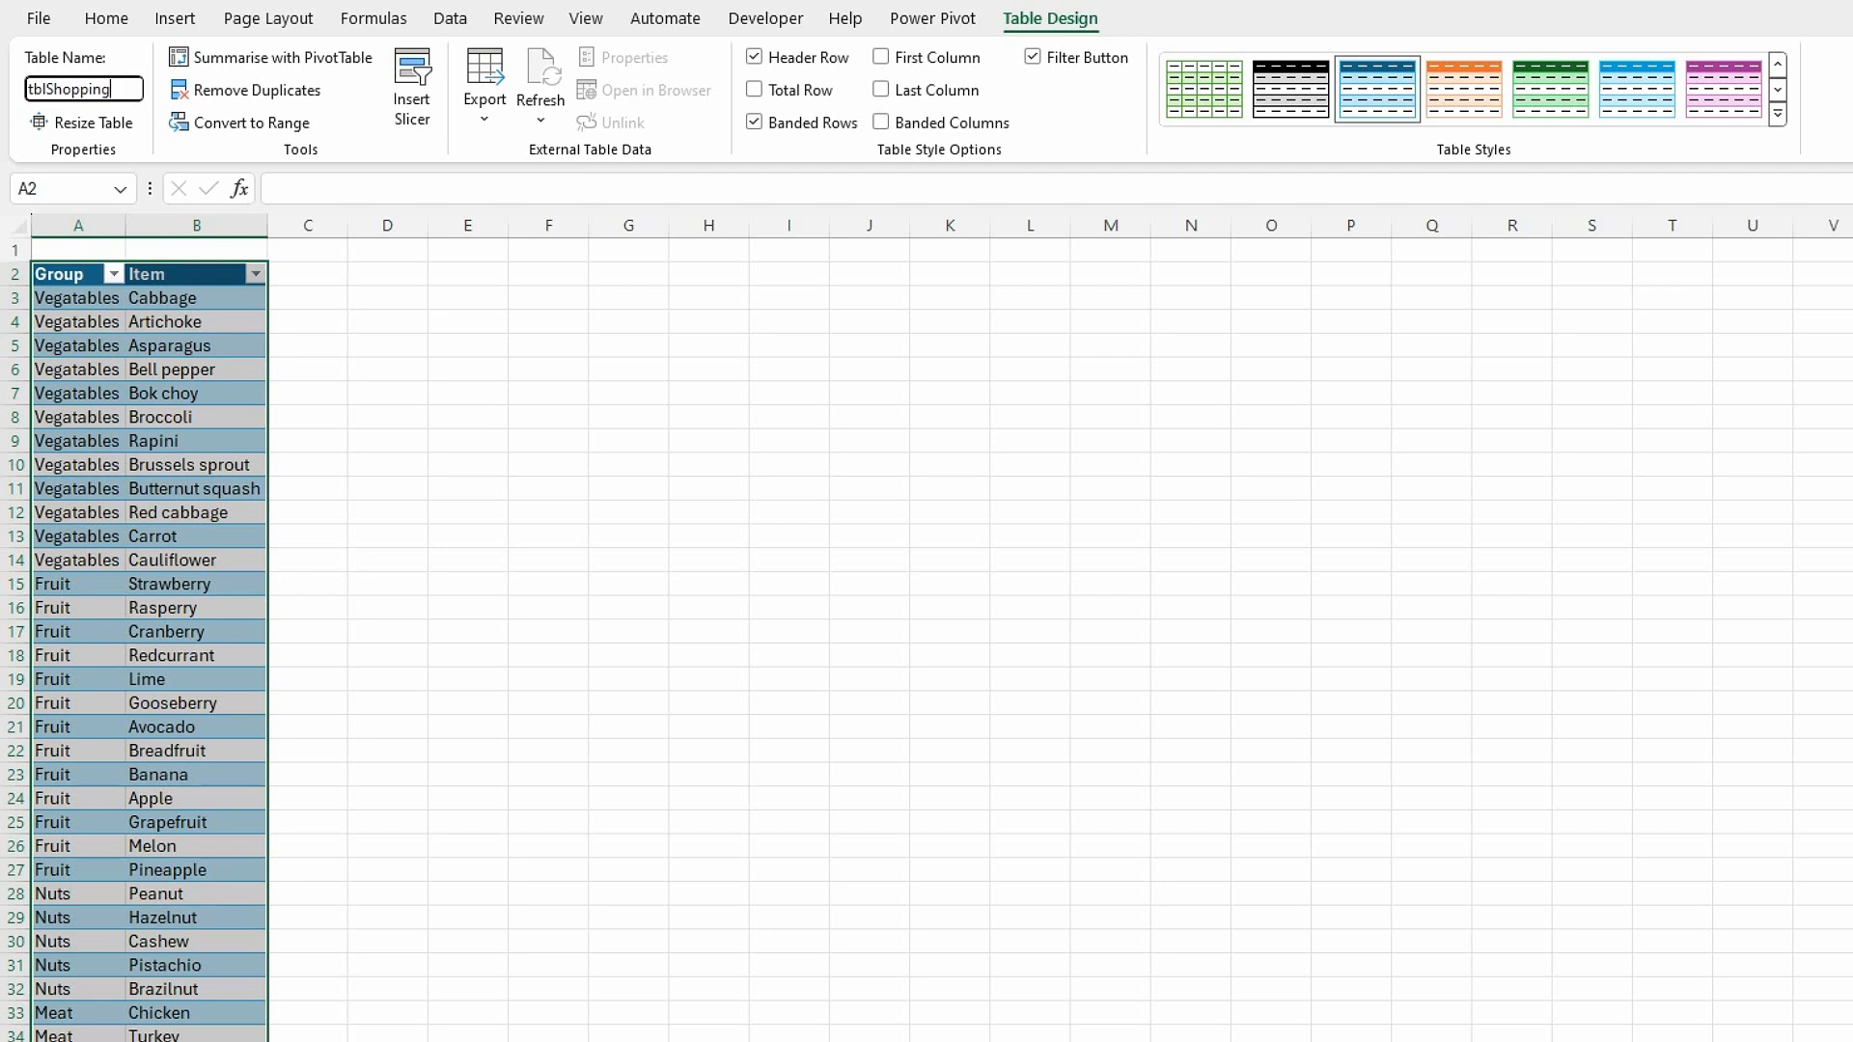
{"action": "key", "text": "Return"}
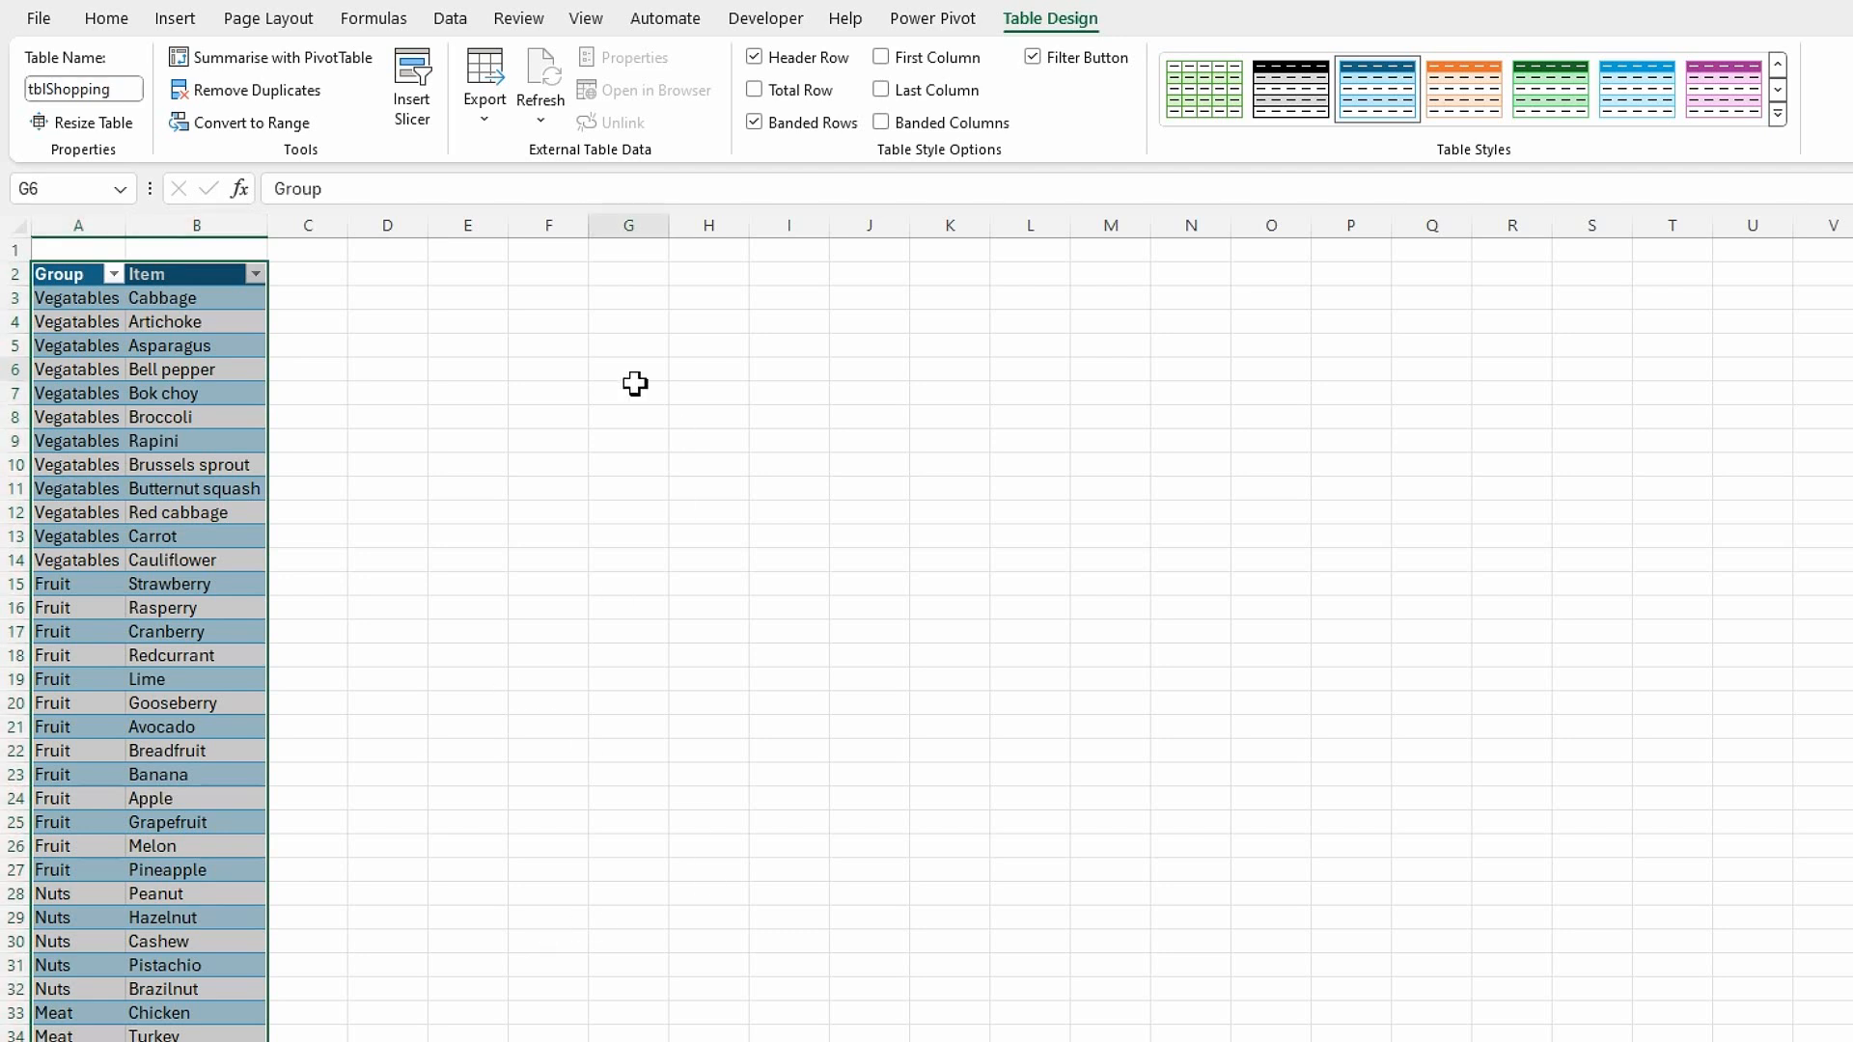
{"action": "left_click", "coordinate": [629, 372]}
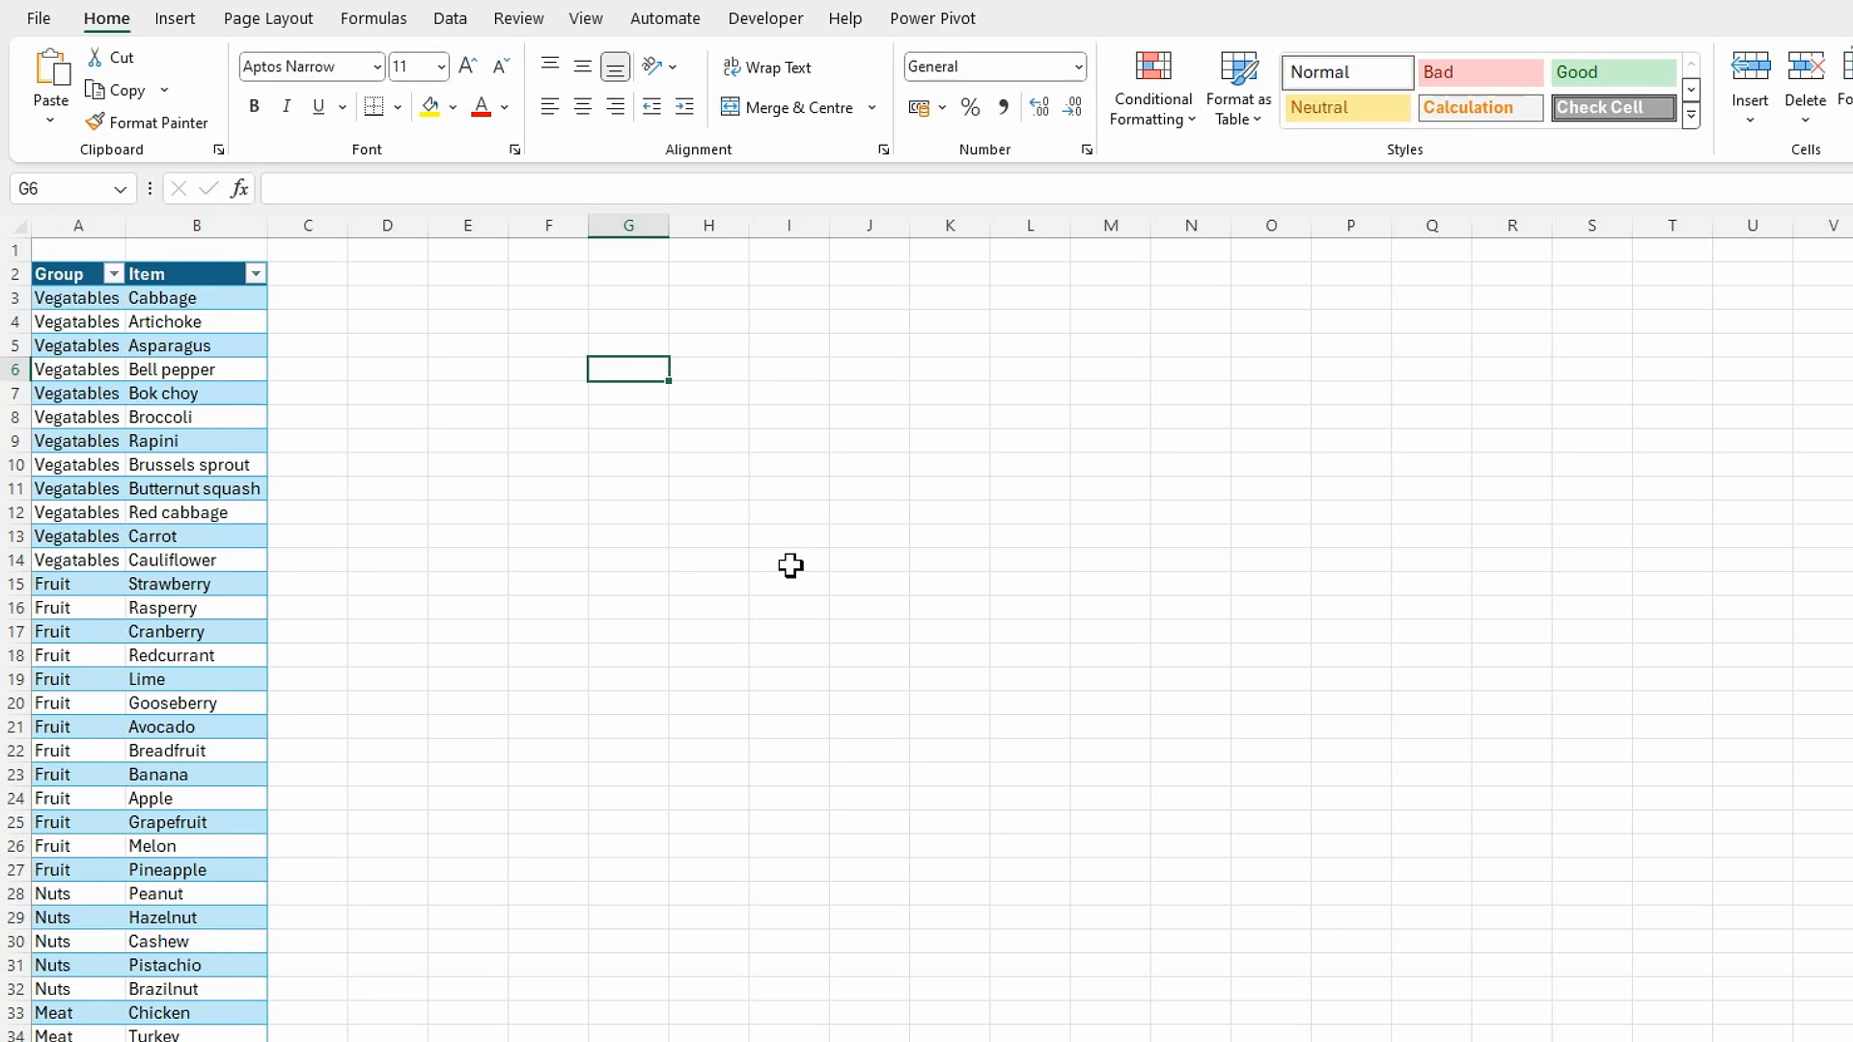
- Enter the headings Group in D2 and Items in E2
{"action": "left_click", "coordinate": [392, 286]}
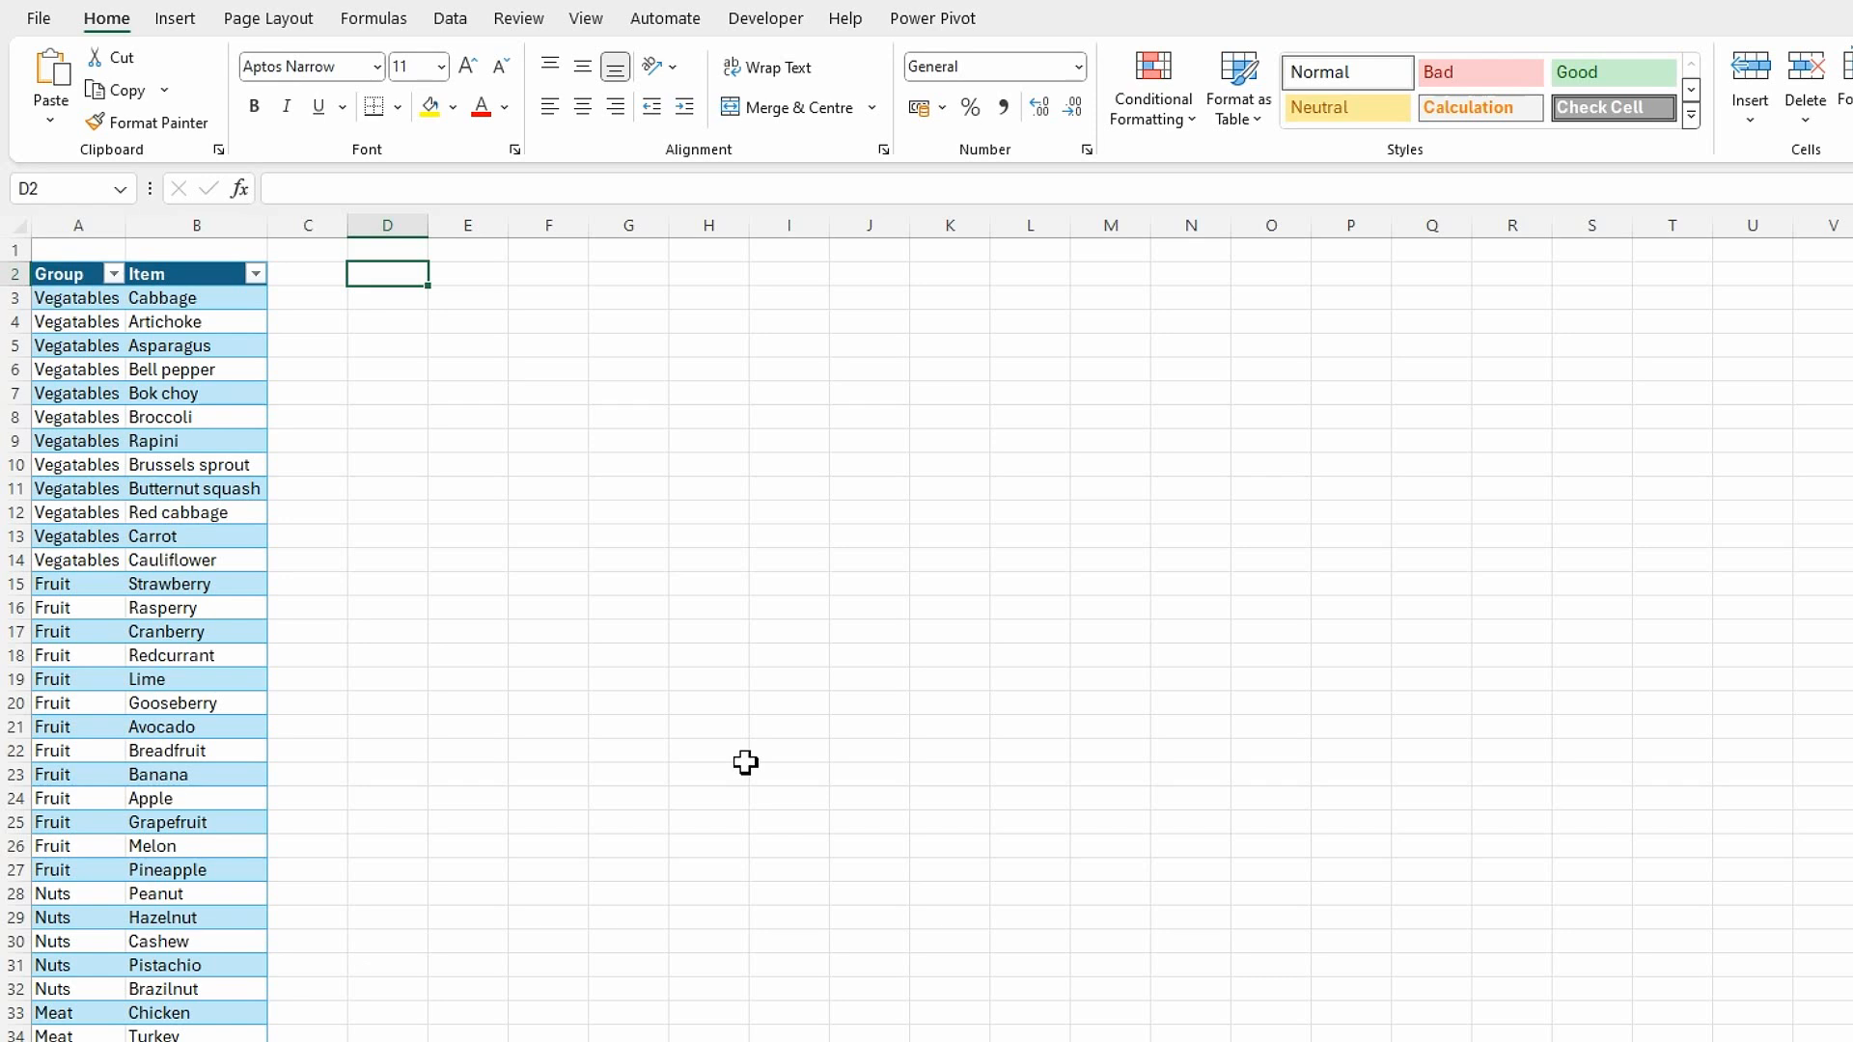
{"action": "type", "text": "Grup"}
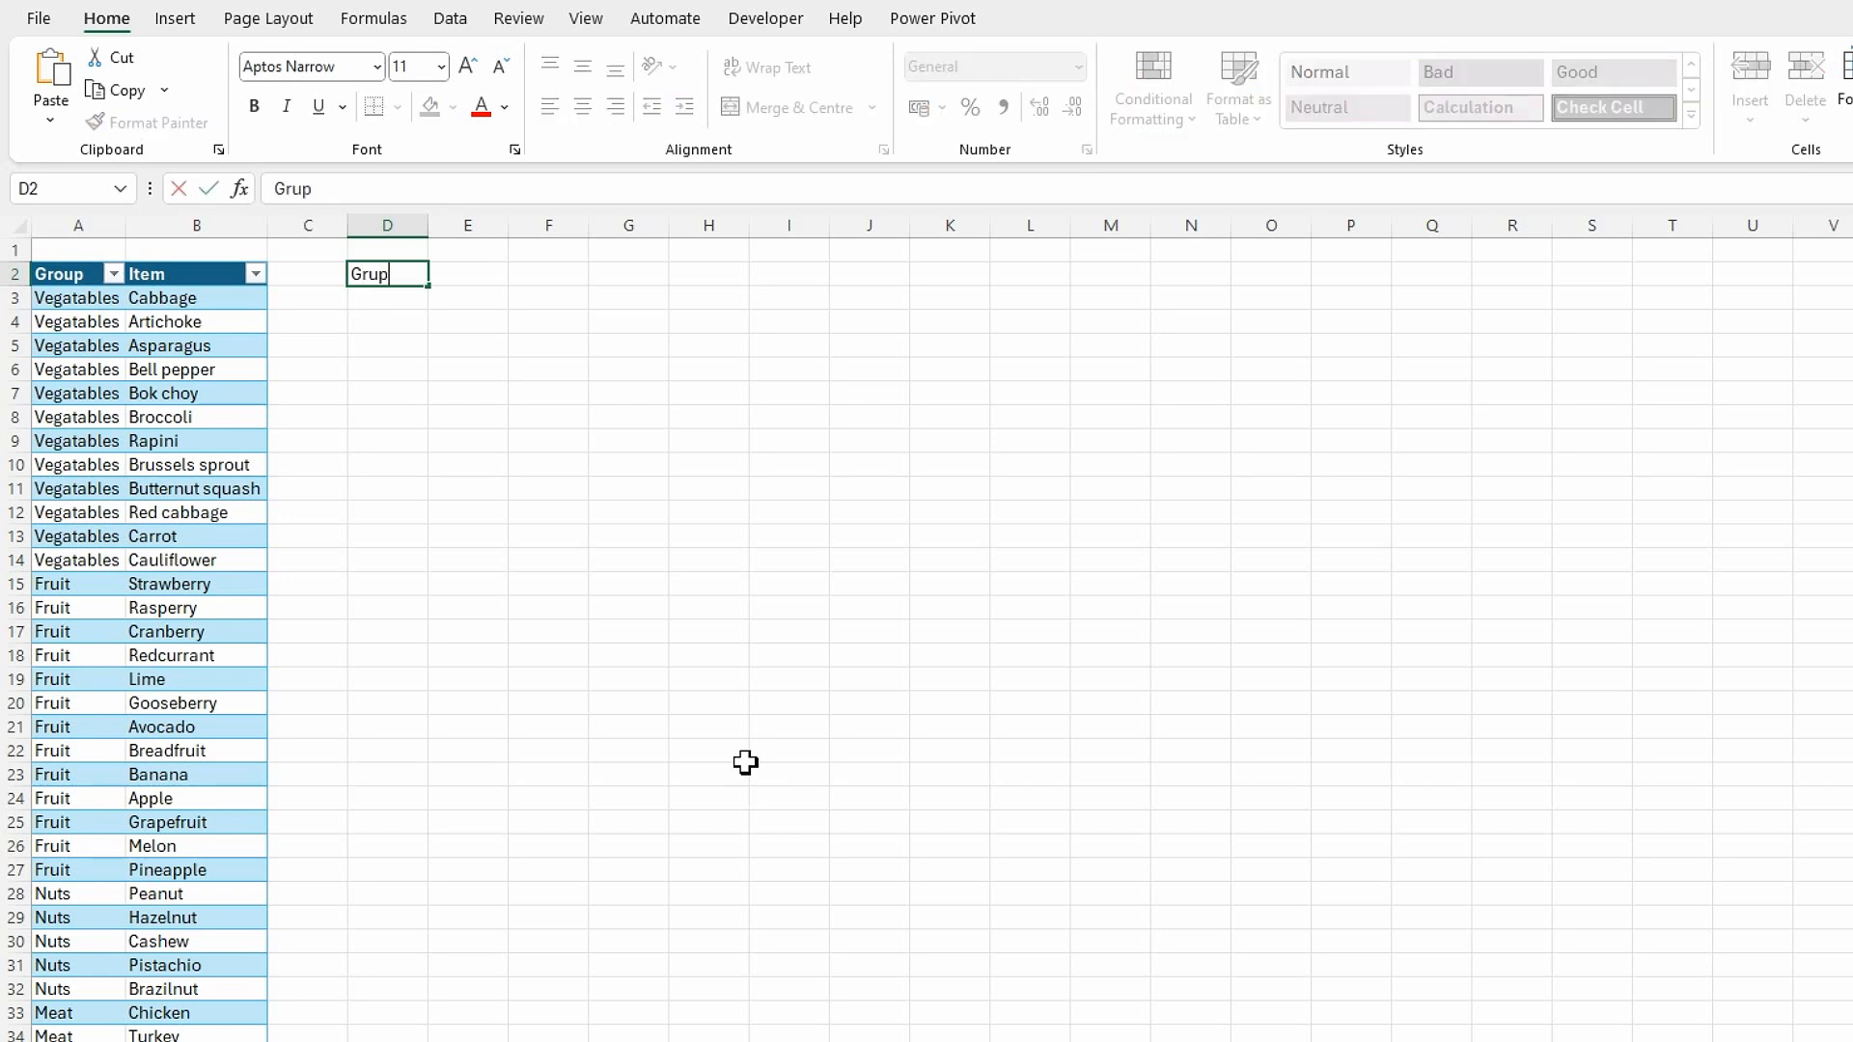
{"action": "key", "text": "BackSpace"}
{"action": "type", "text": "oup"}
{"action": "key", "text": "Tab"}
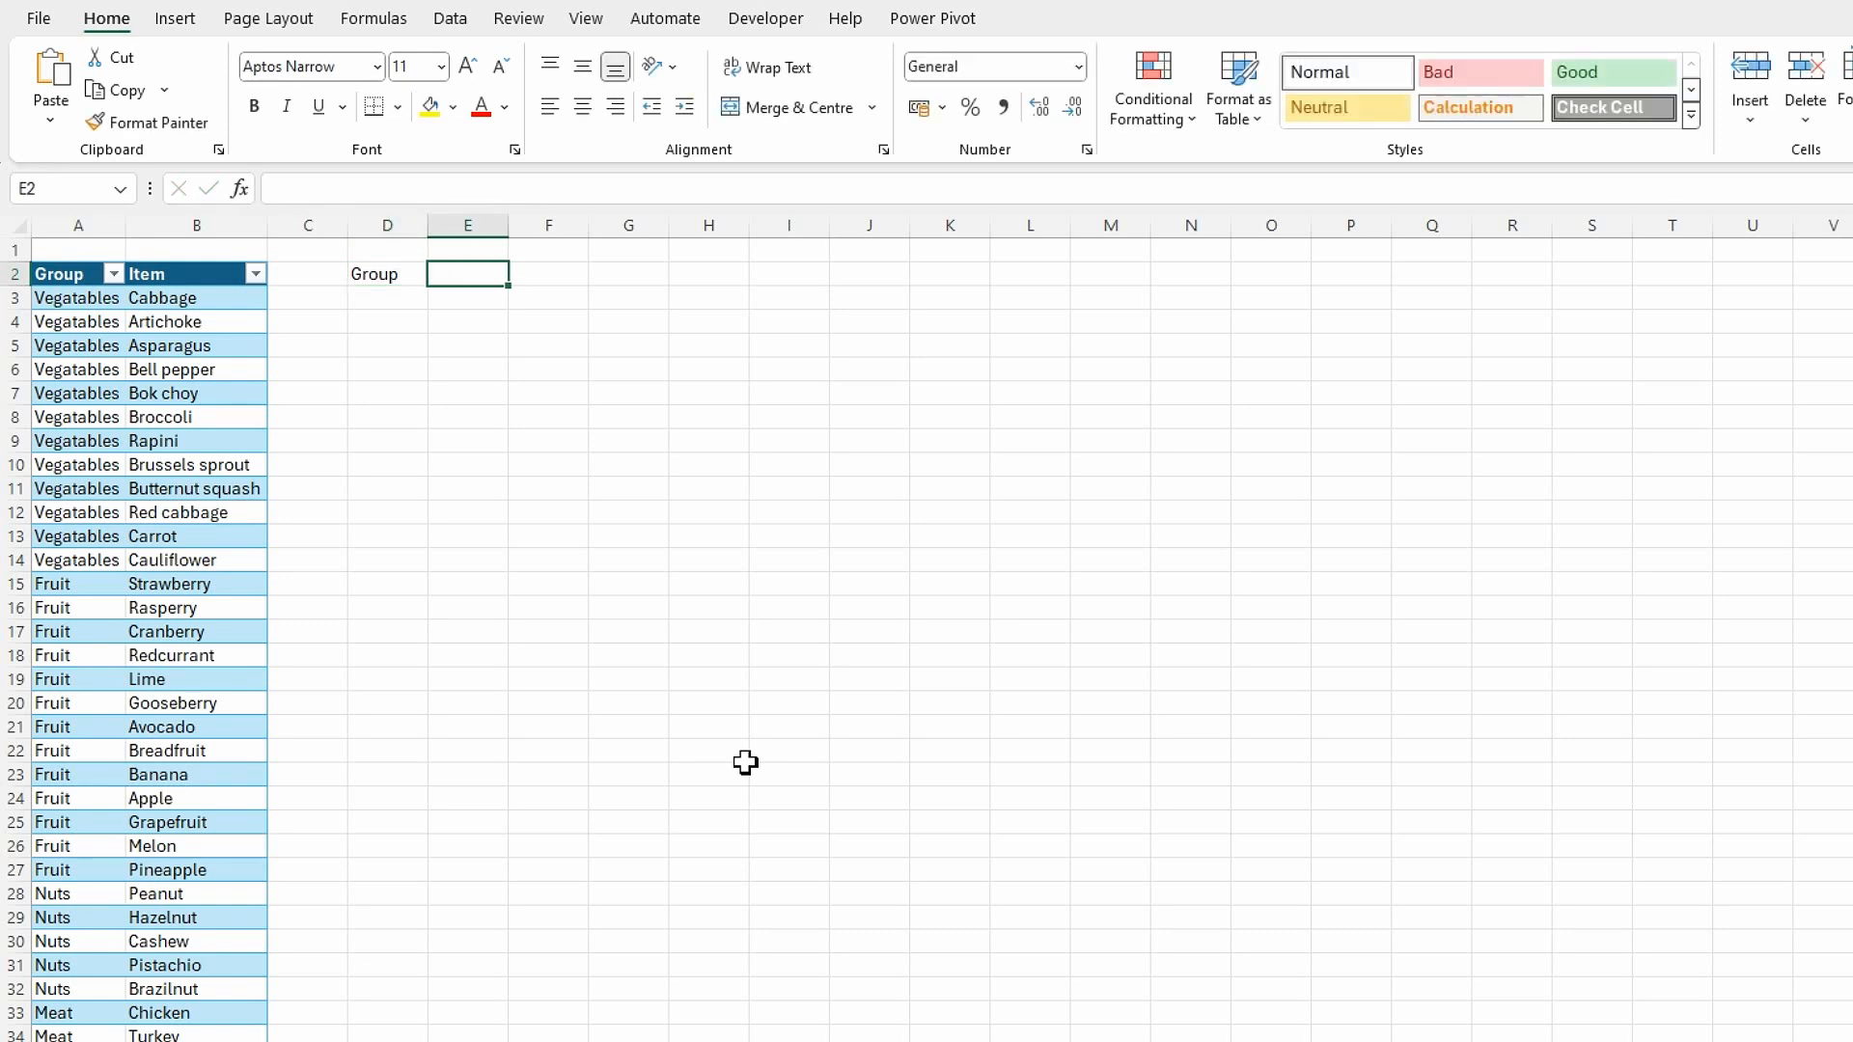
{"action": "type", "text": "Items"}
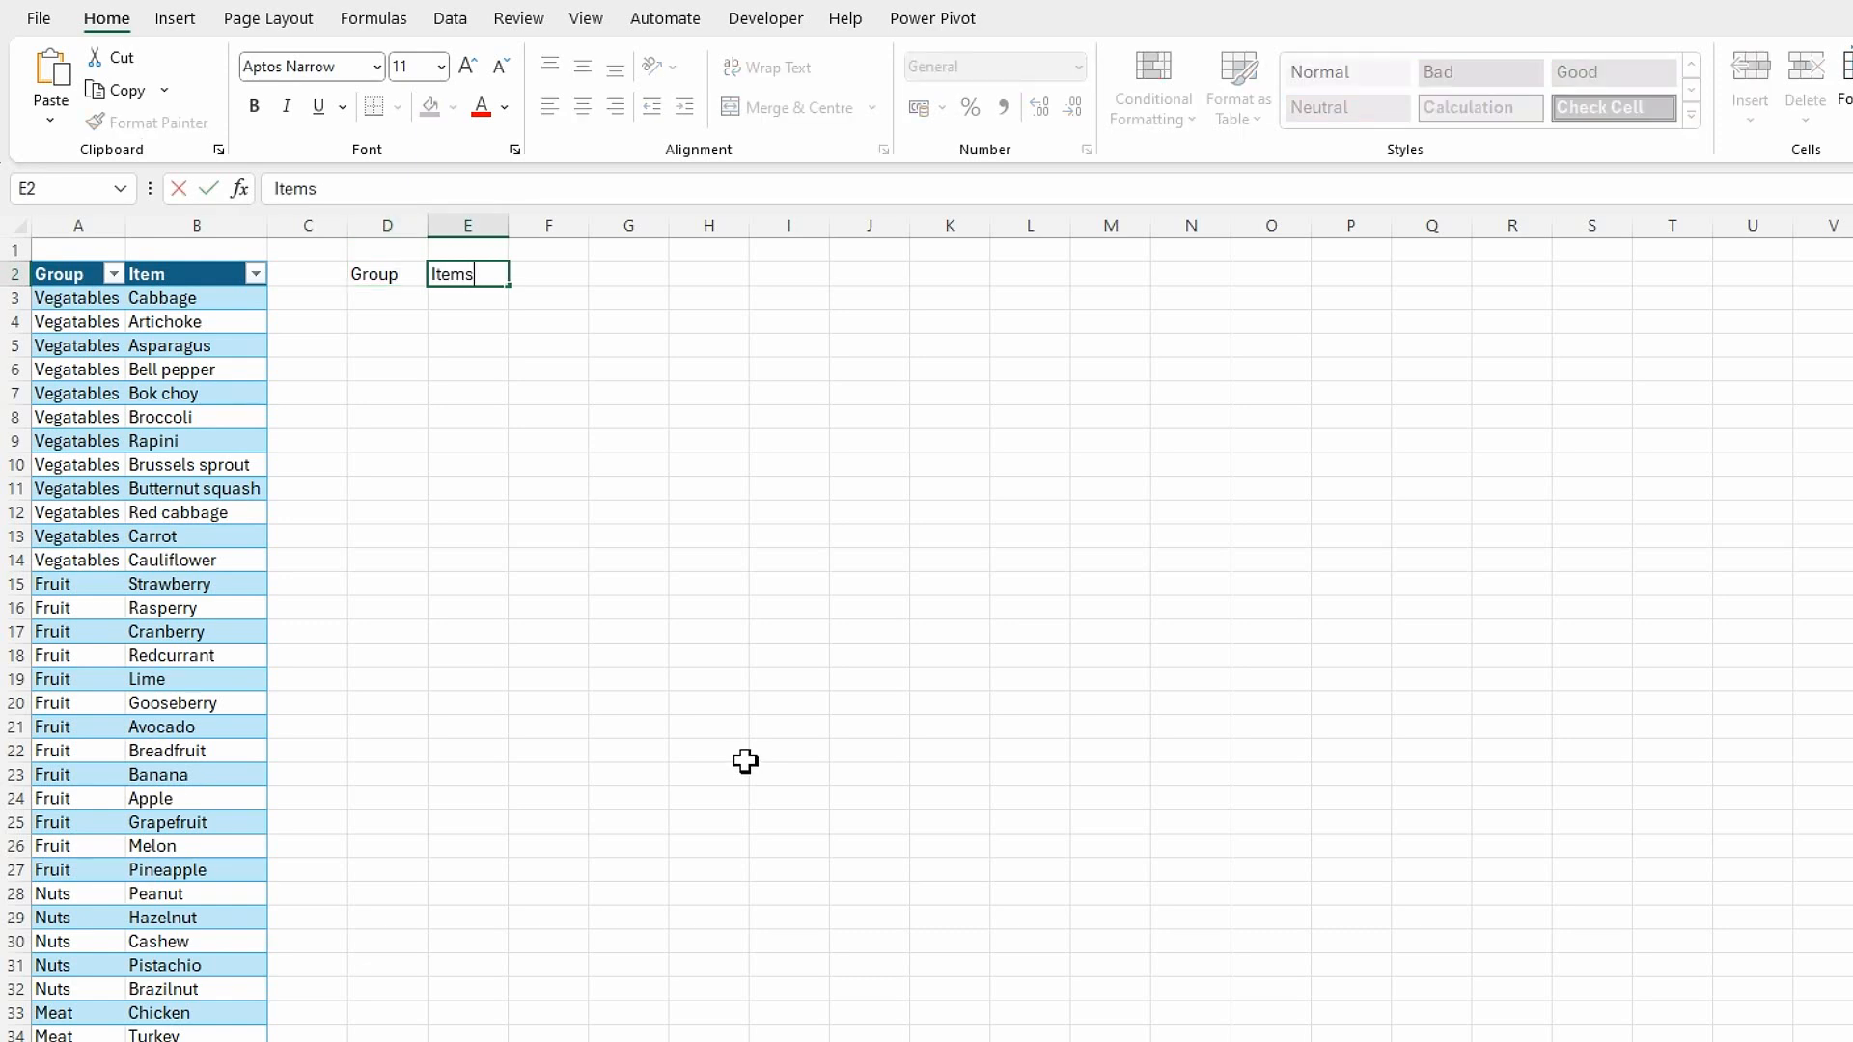
{"action": "key", "text": "Return"}
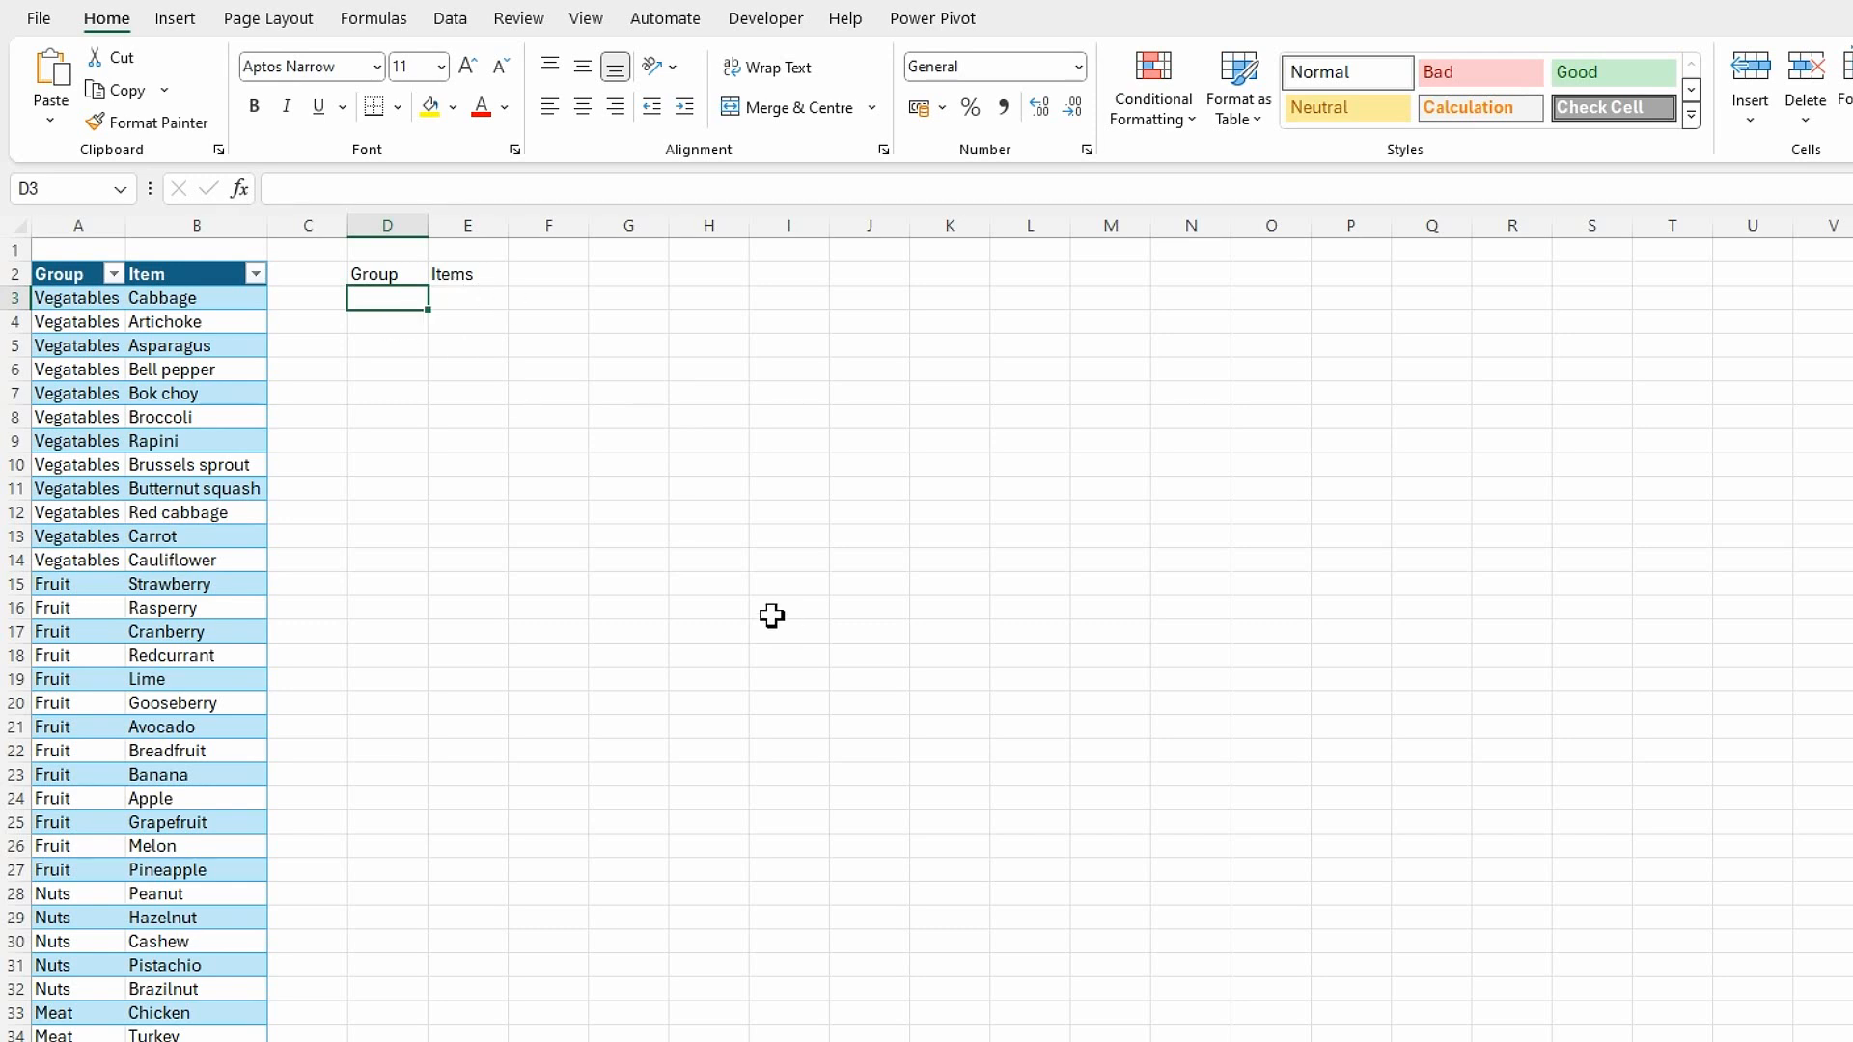
- Label H2 as Groups and list the distinct groups from I2 with =UNIQUE(tblShopping[Group])
{"action": "left_click", "coordinate": [735, 277]}
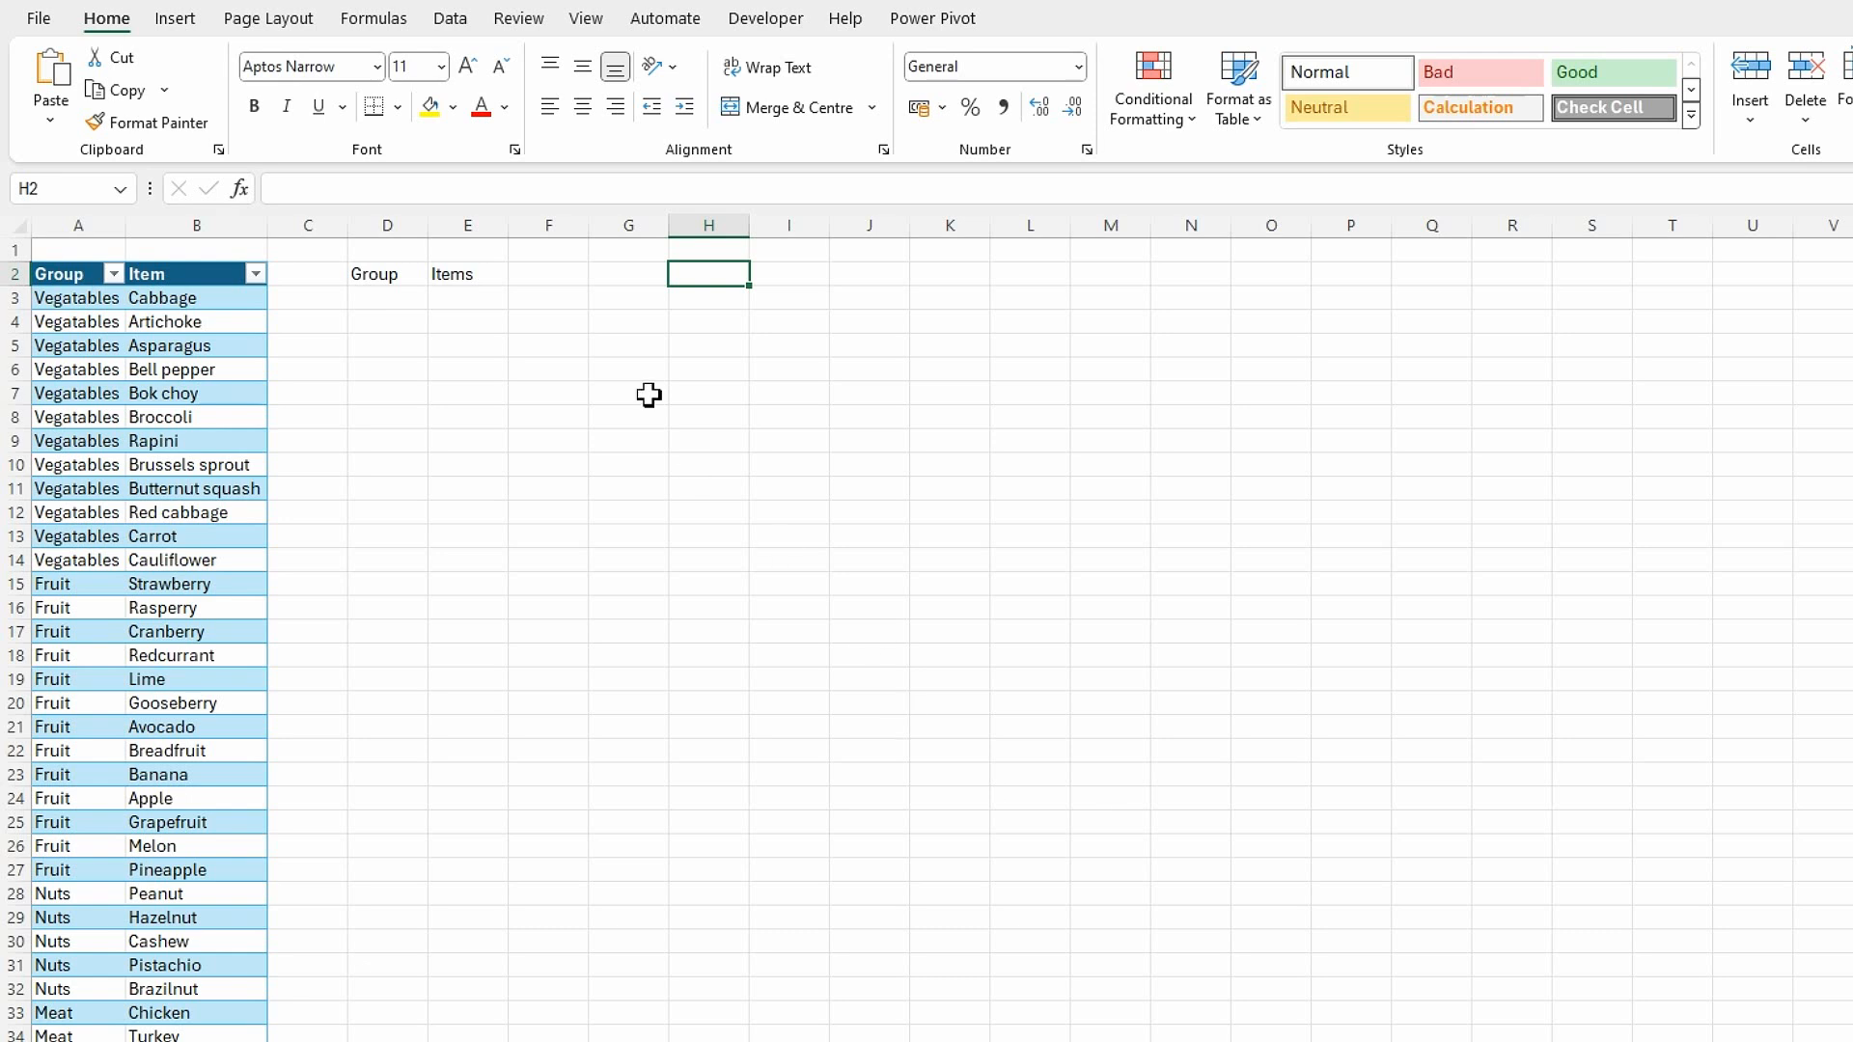
{"action": "type", "text": "Groups"}
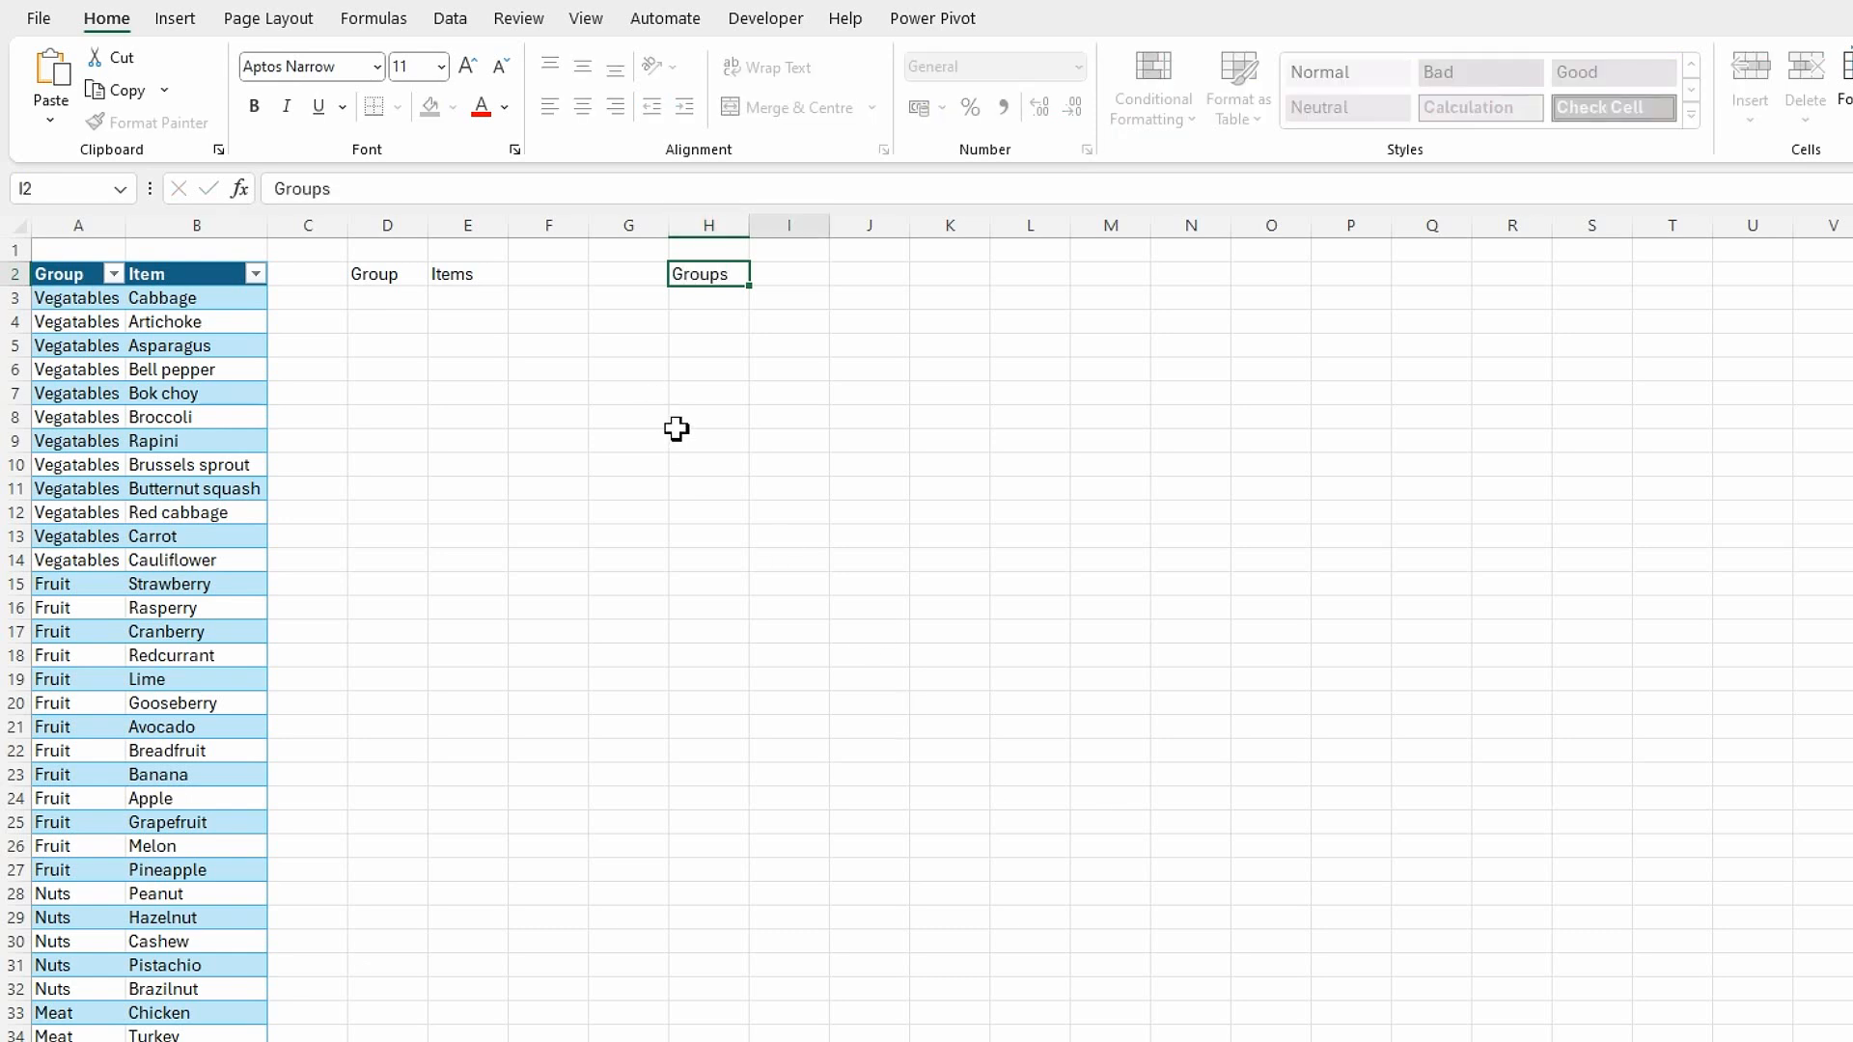
{"action": "key", "text": "Tab"}
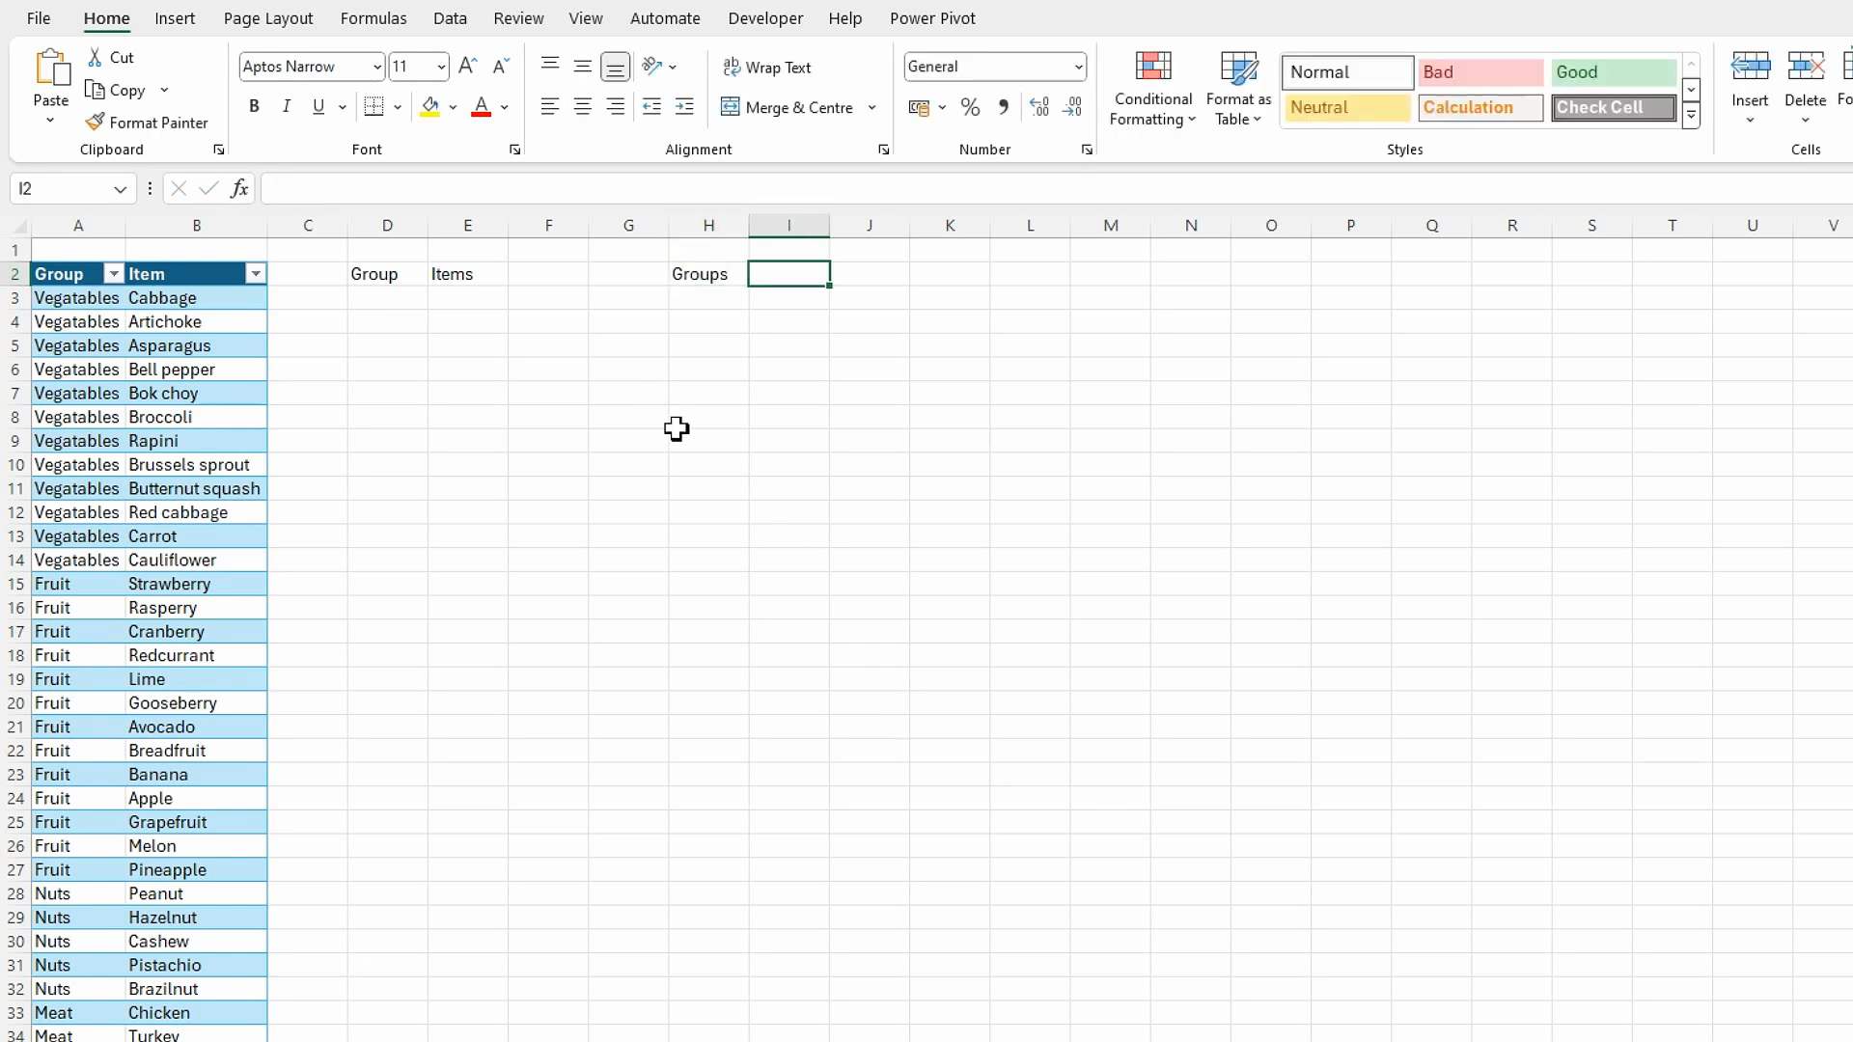
{"action": "type", "text": "="}
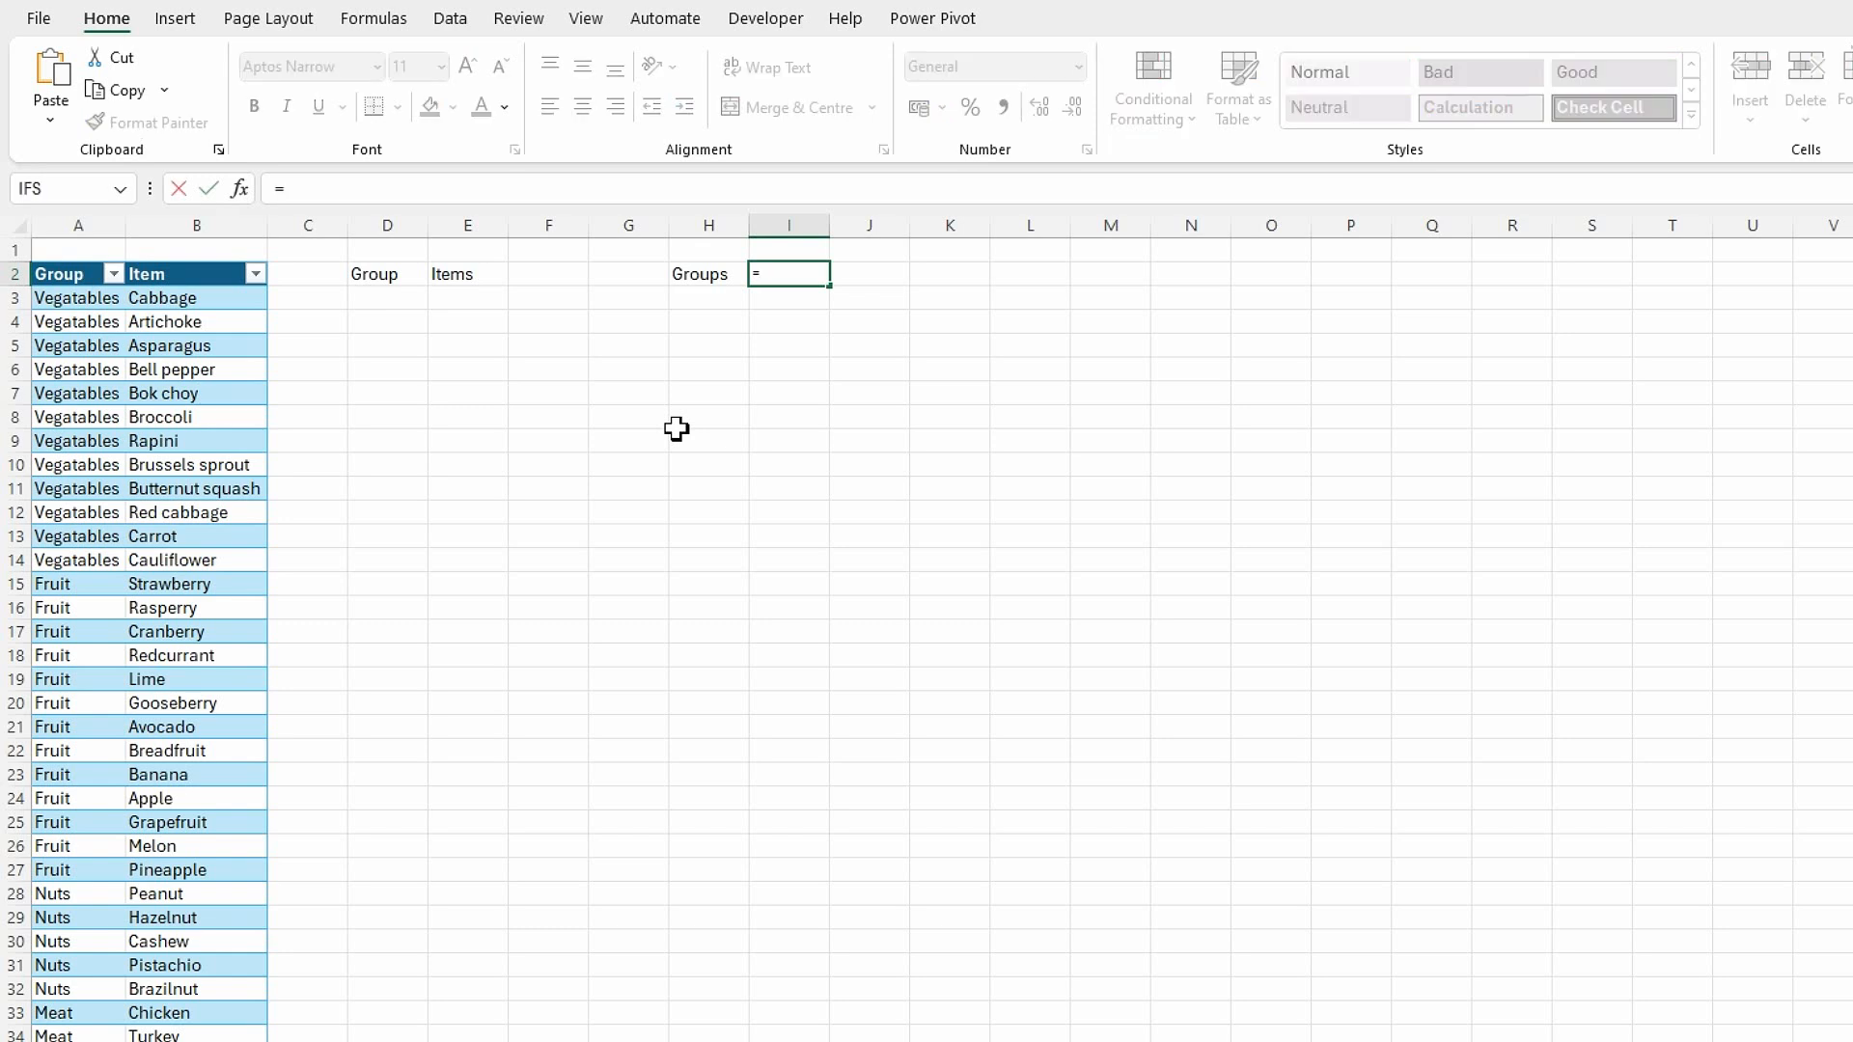
{"action": "type", "text": "un"}
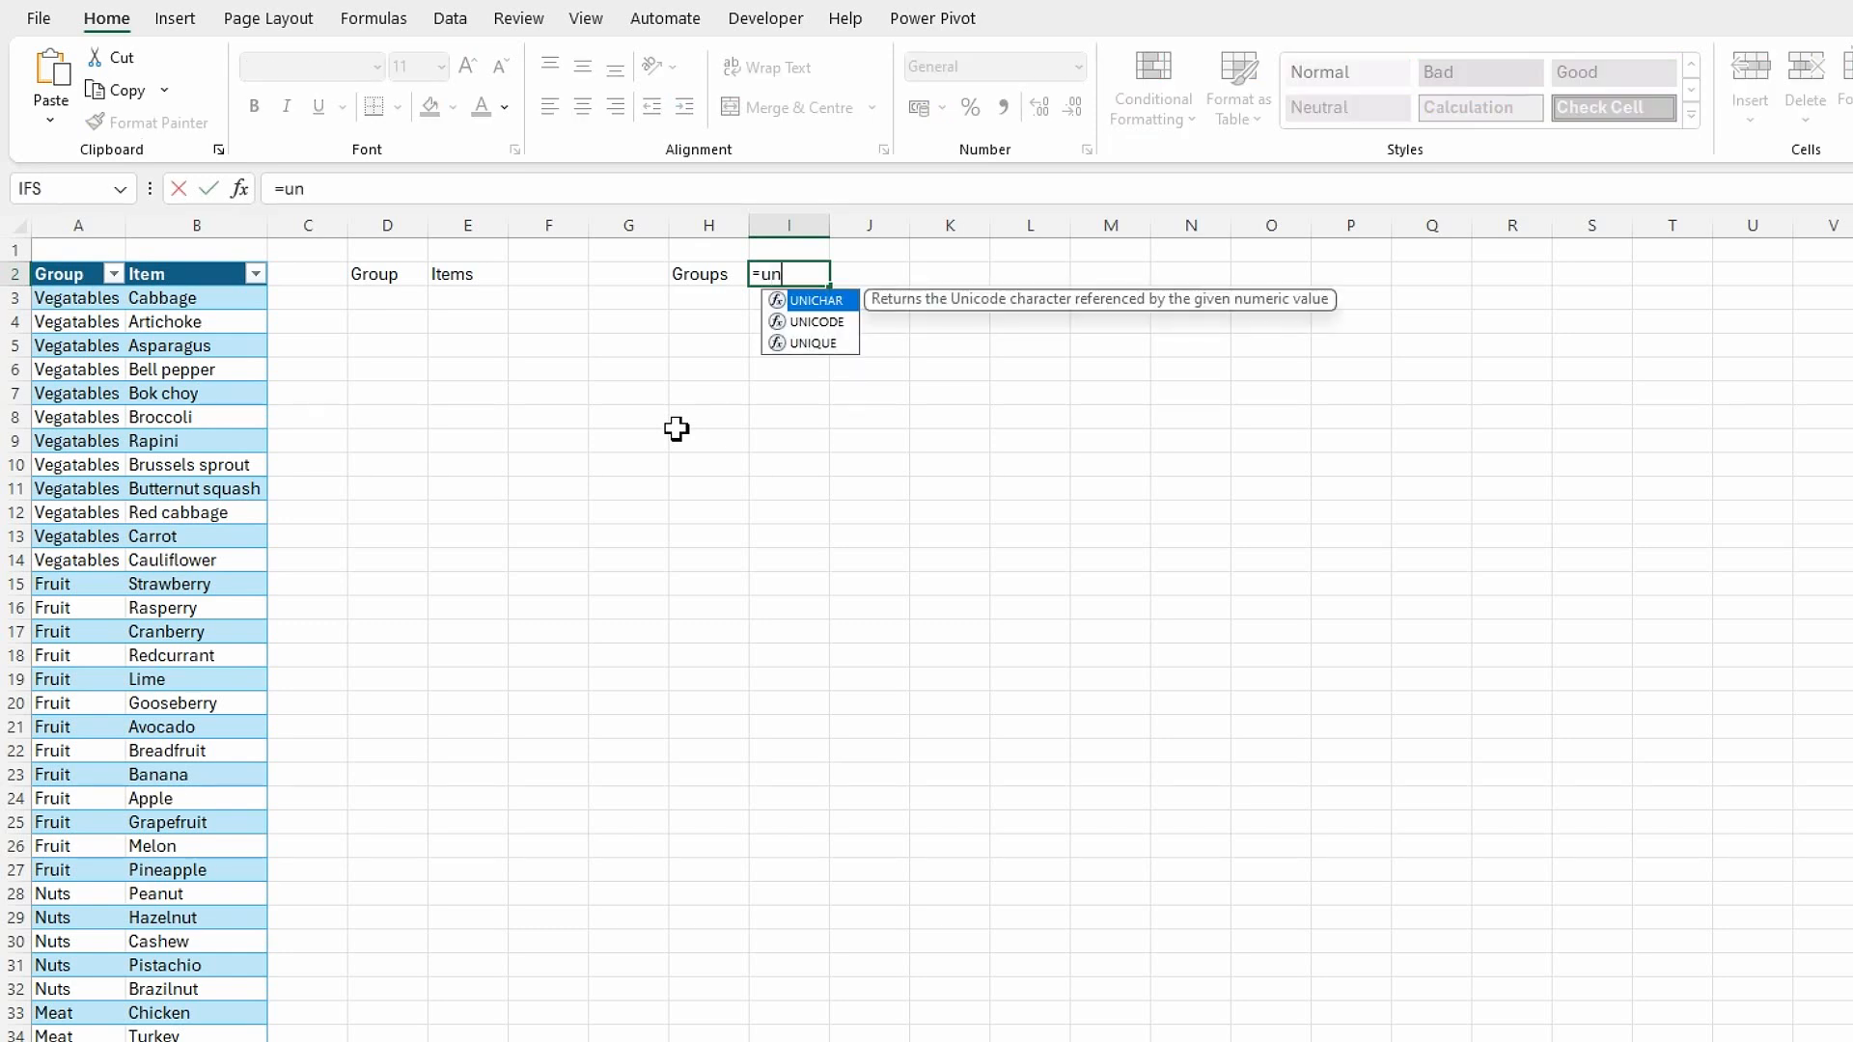
{"action": "double_click", "coordinate": [813, 343]}
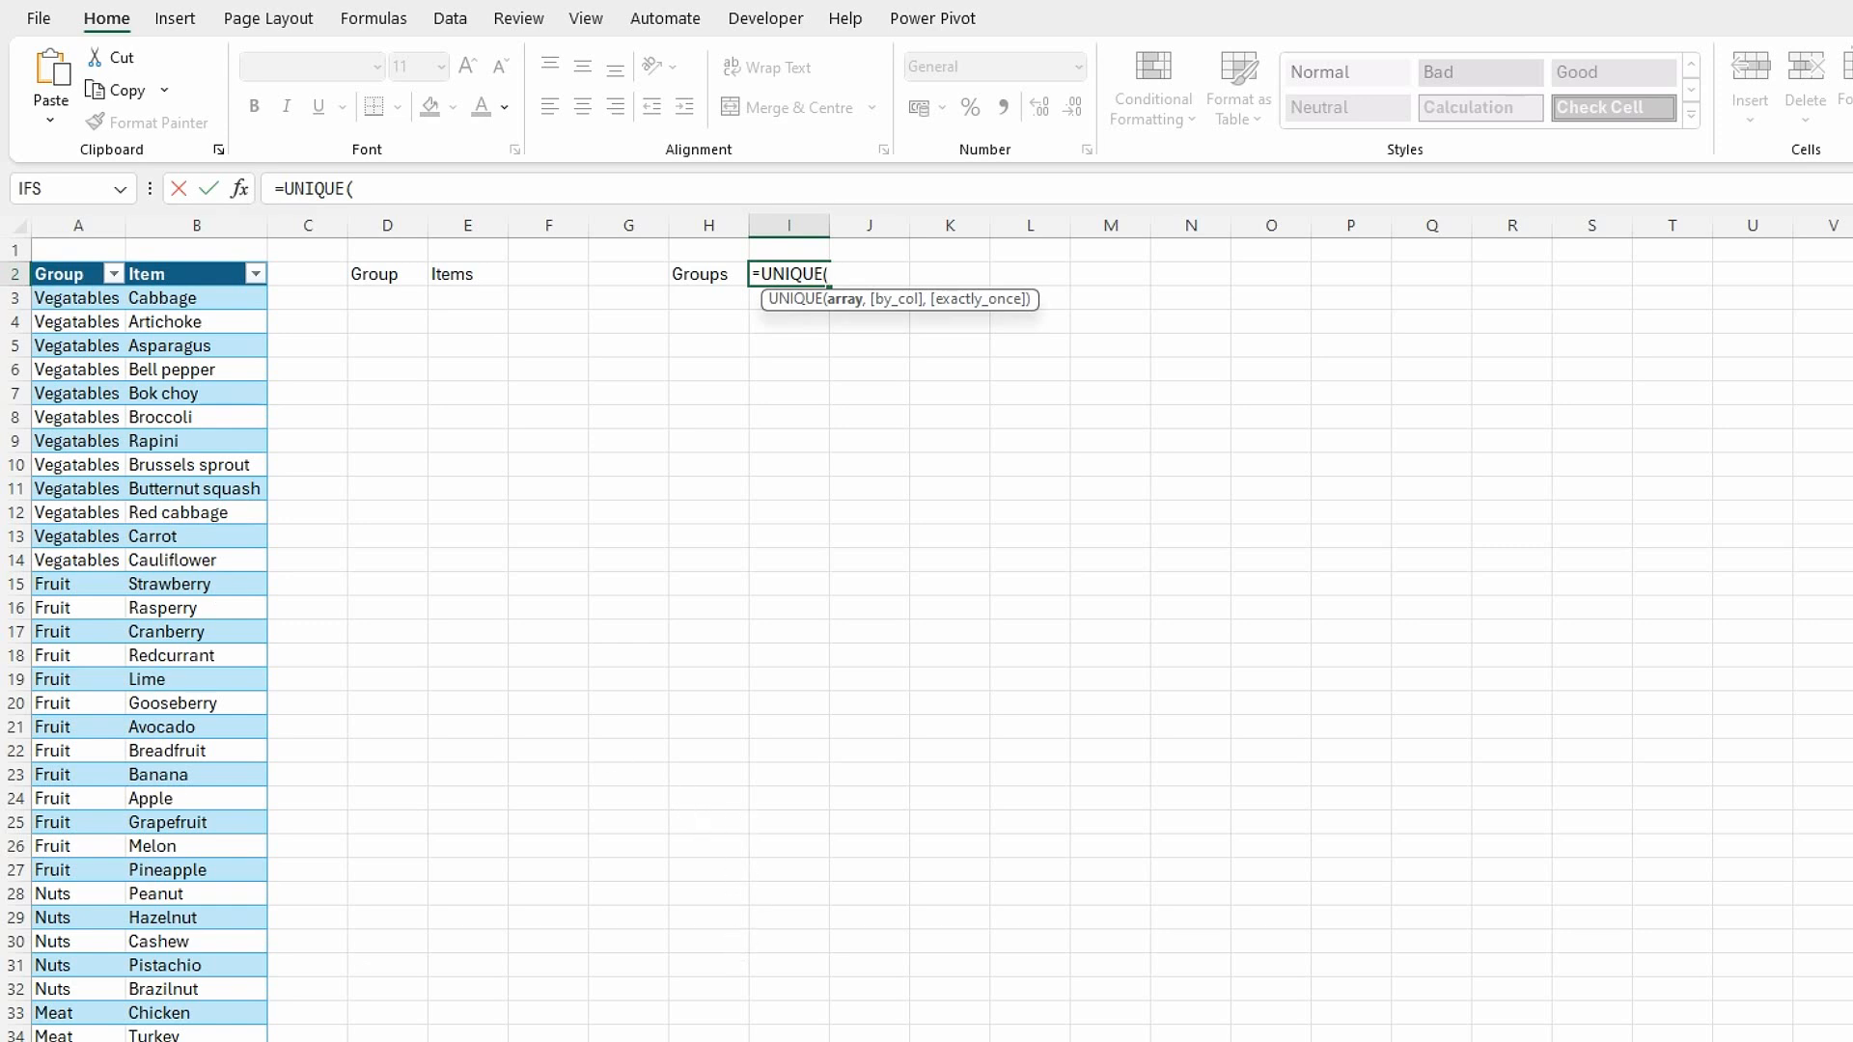
{"action": "left_click", "coordinate": [69, 261]}
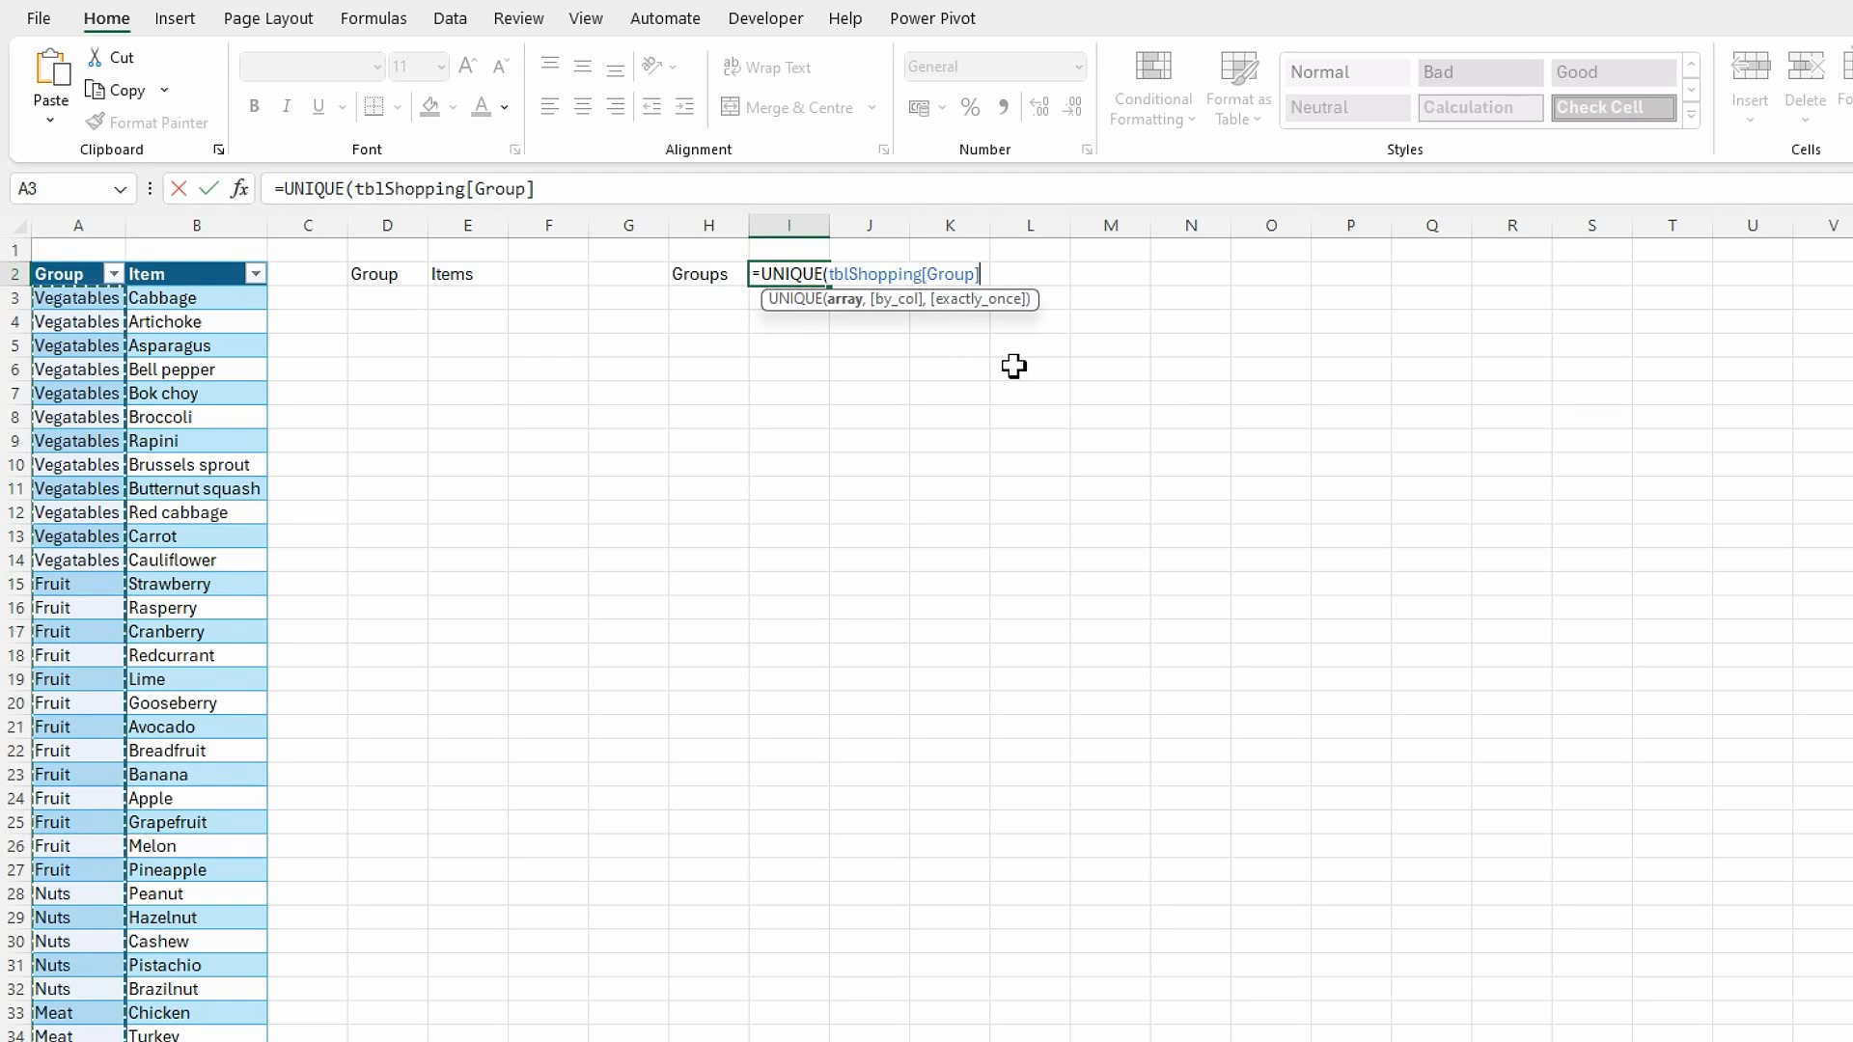
{"action": "type", "text": ")"}
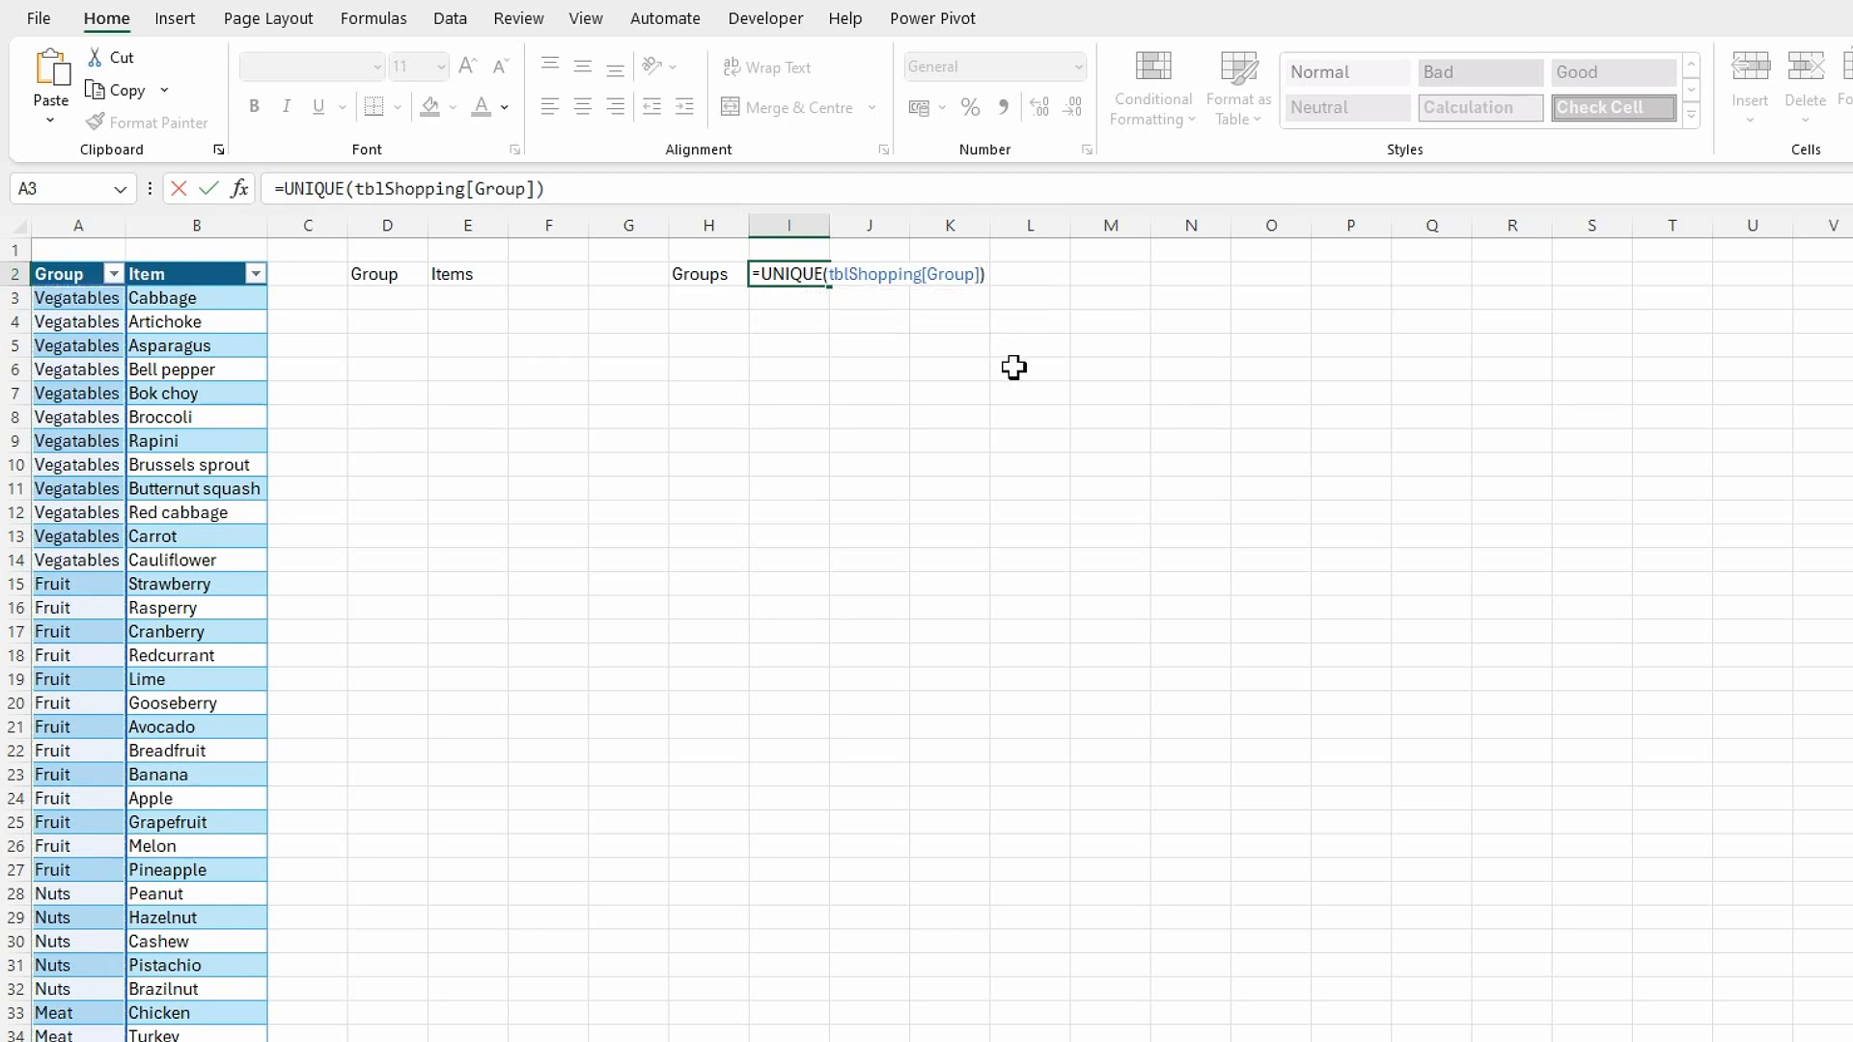
{"action": "key", "text": "Return"}
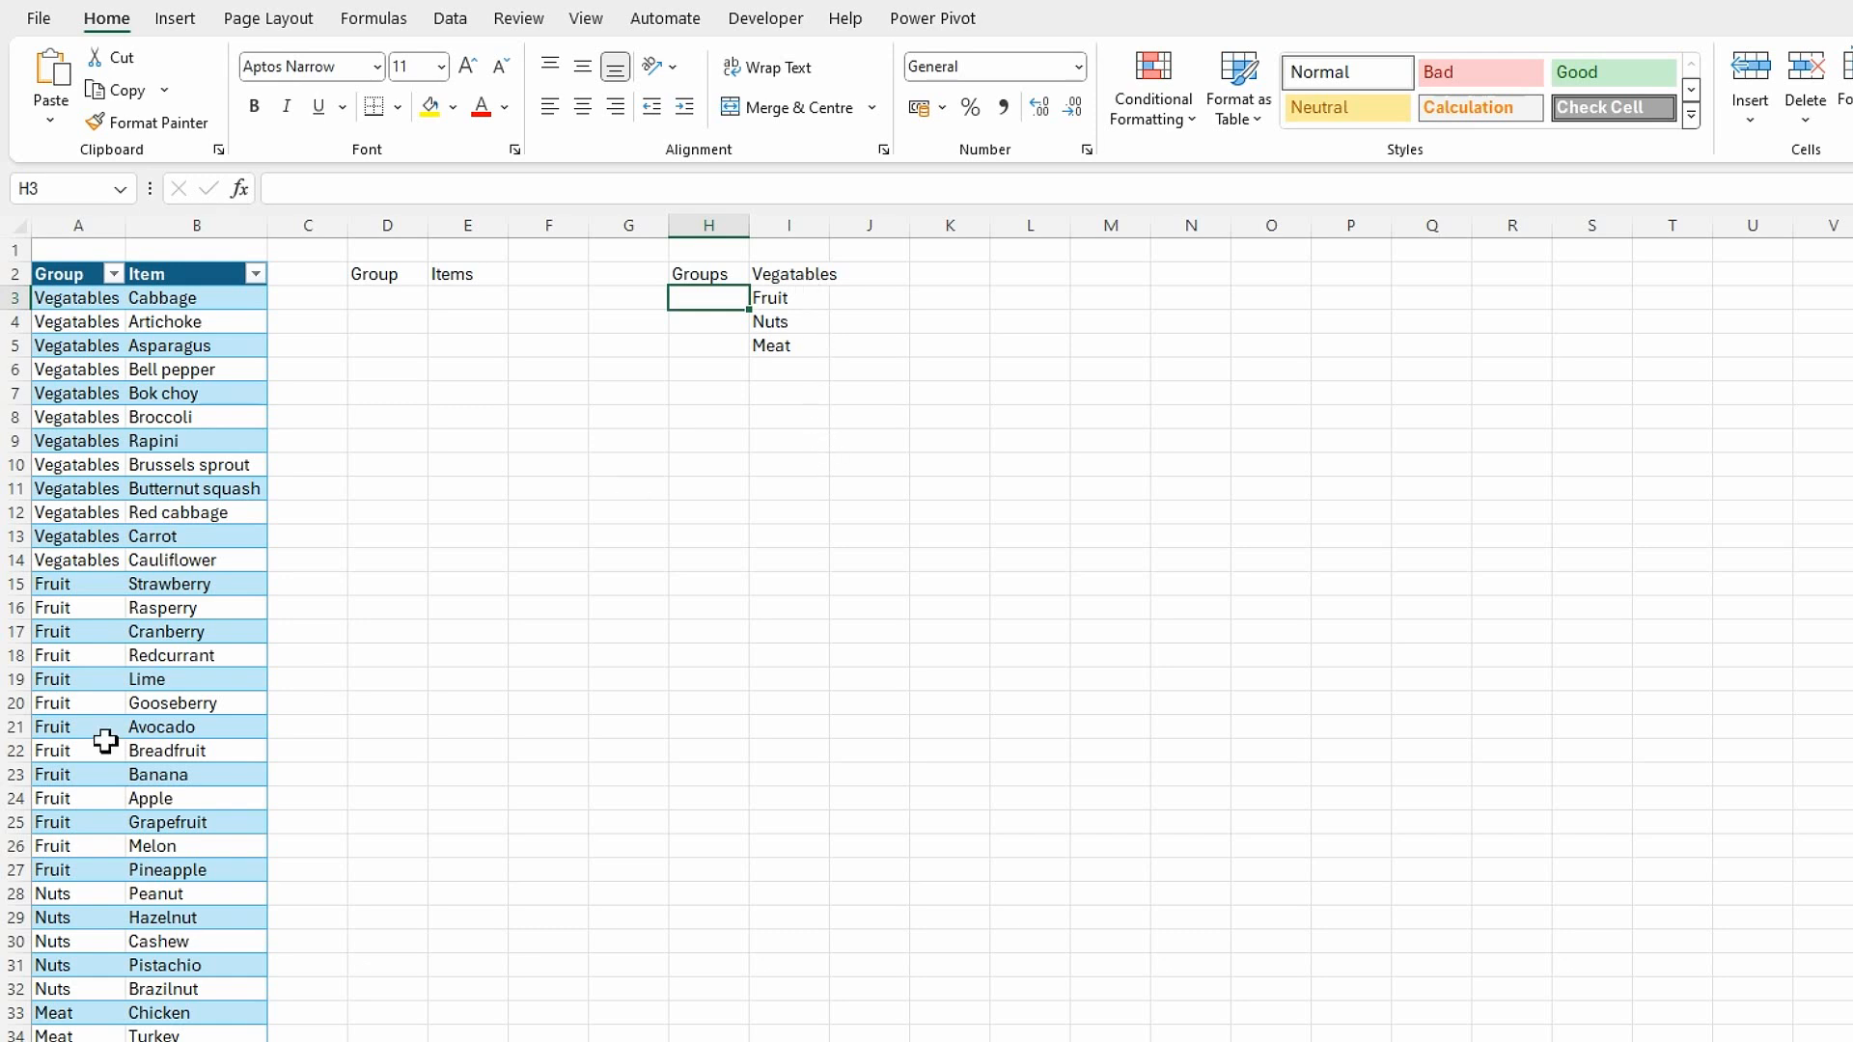
- Sort the group list by wrapping the I2 formula in SORT, giving =SORT(UNIQUE(tblShopping[Group]))
{"action": "left_click", "coordinate": [784, 283]}
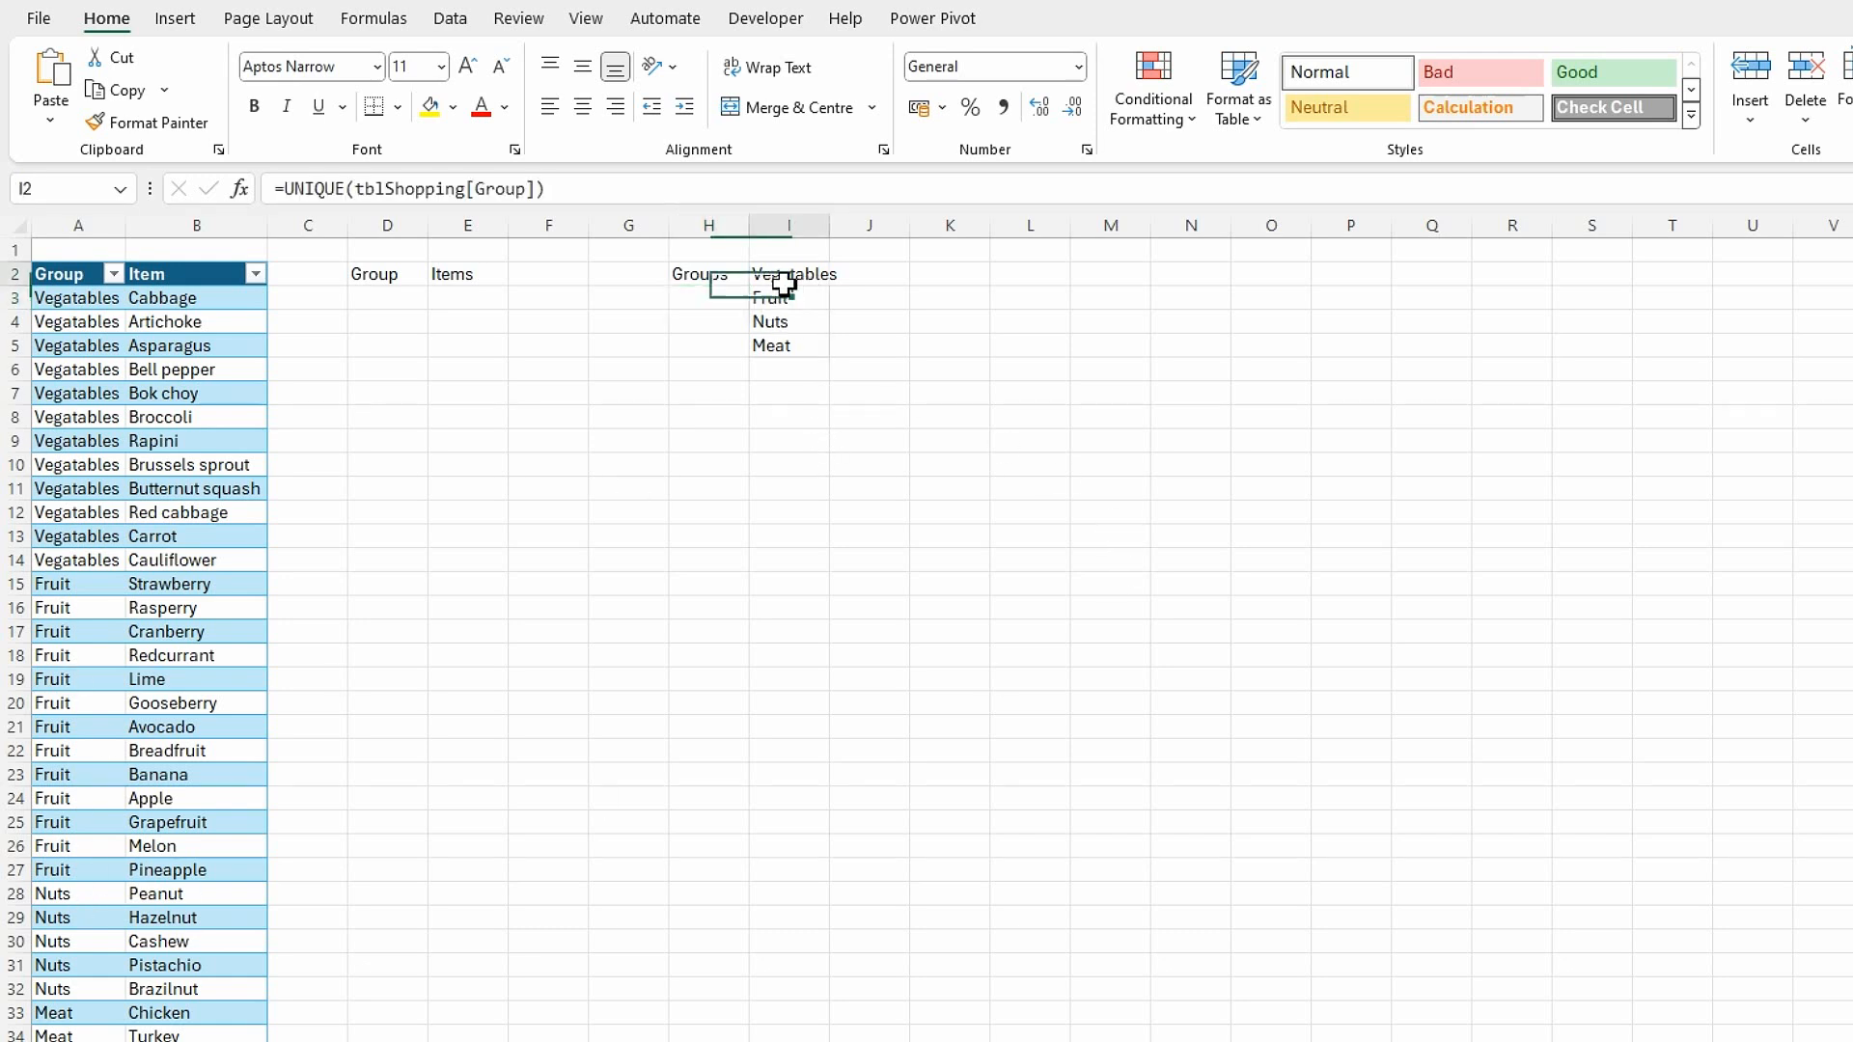
{"action": "left_click", "coordinate": [282, 189]}
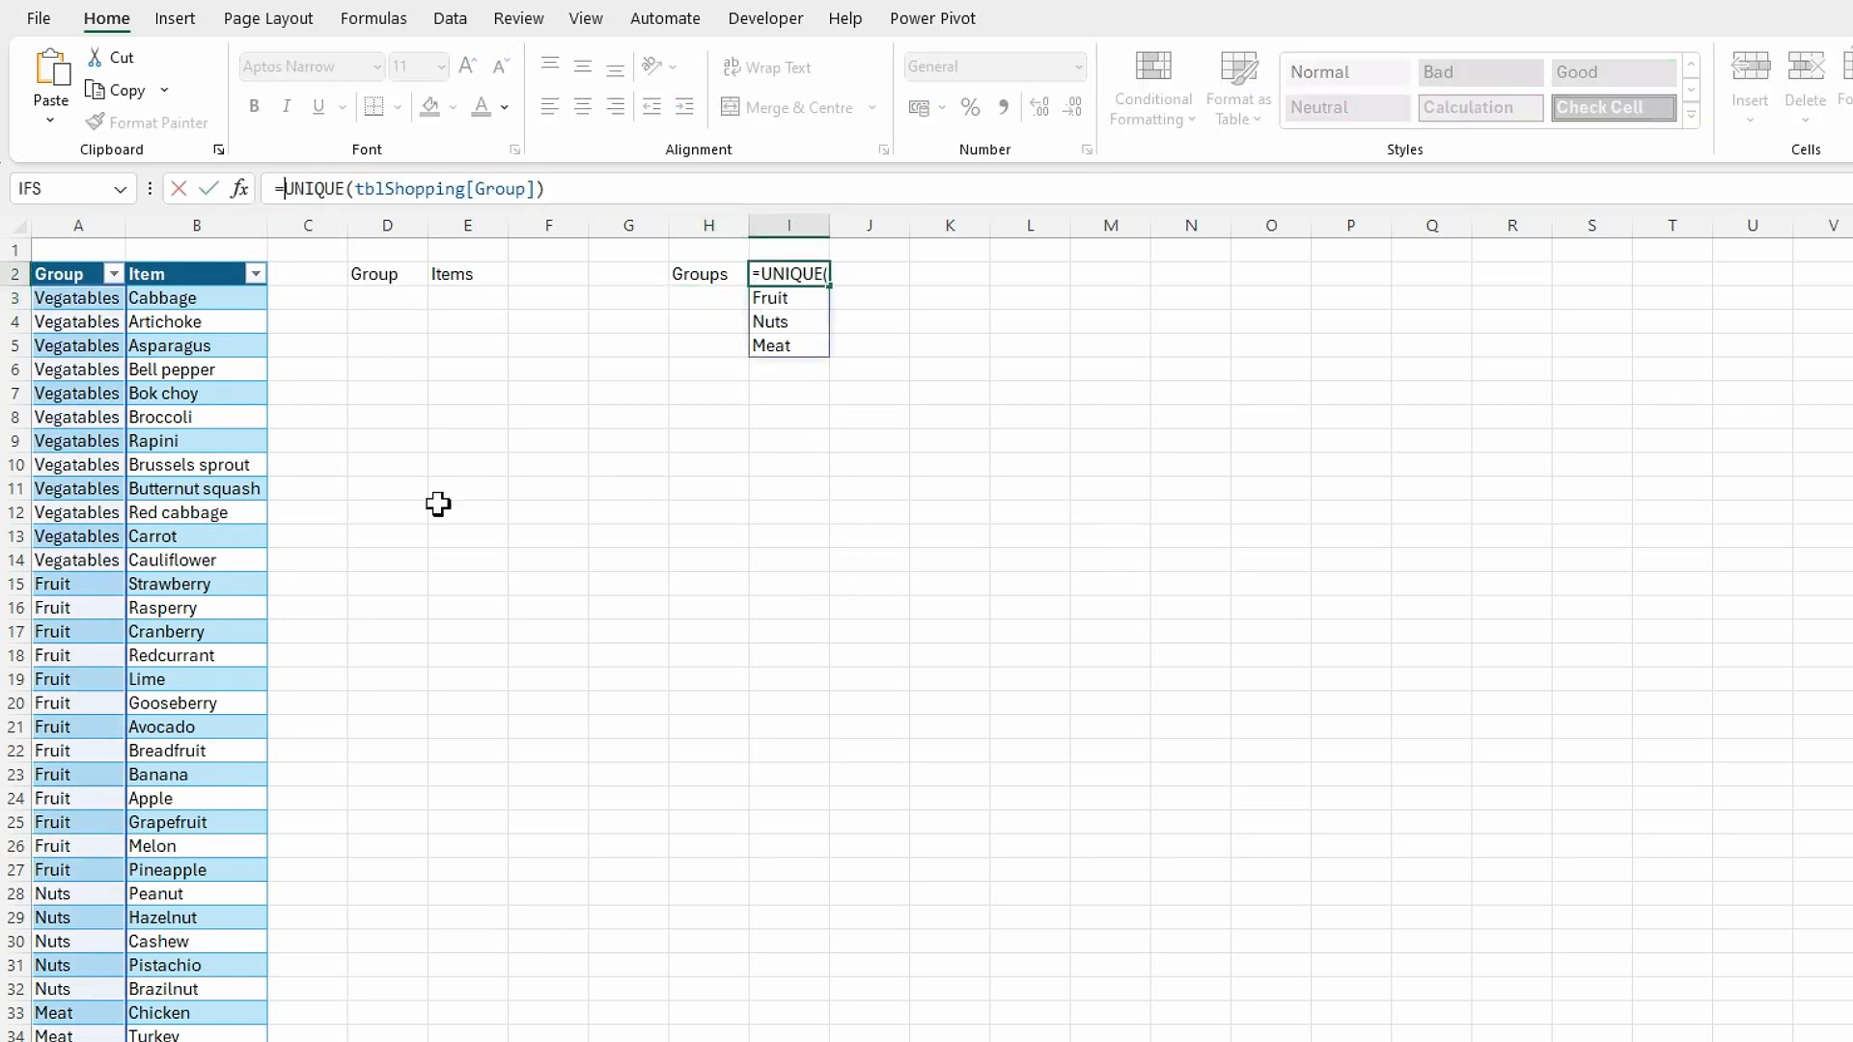
{"action": "type", "text": "sort("}
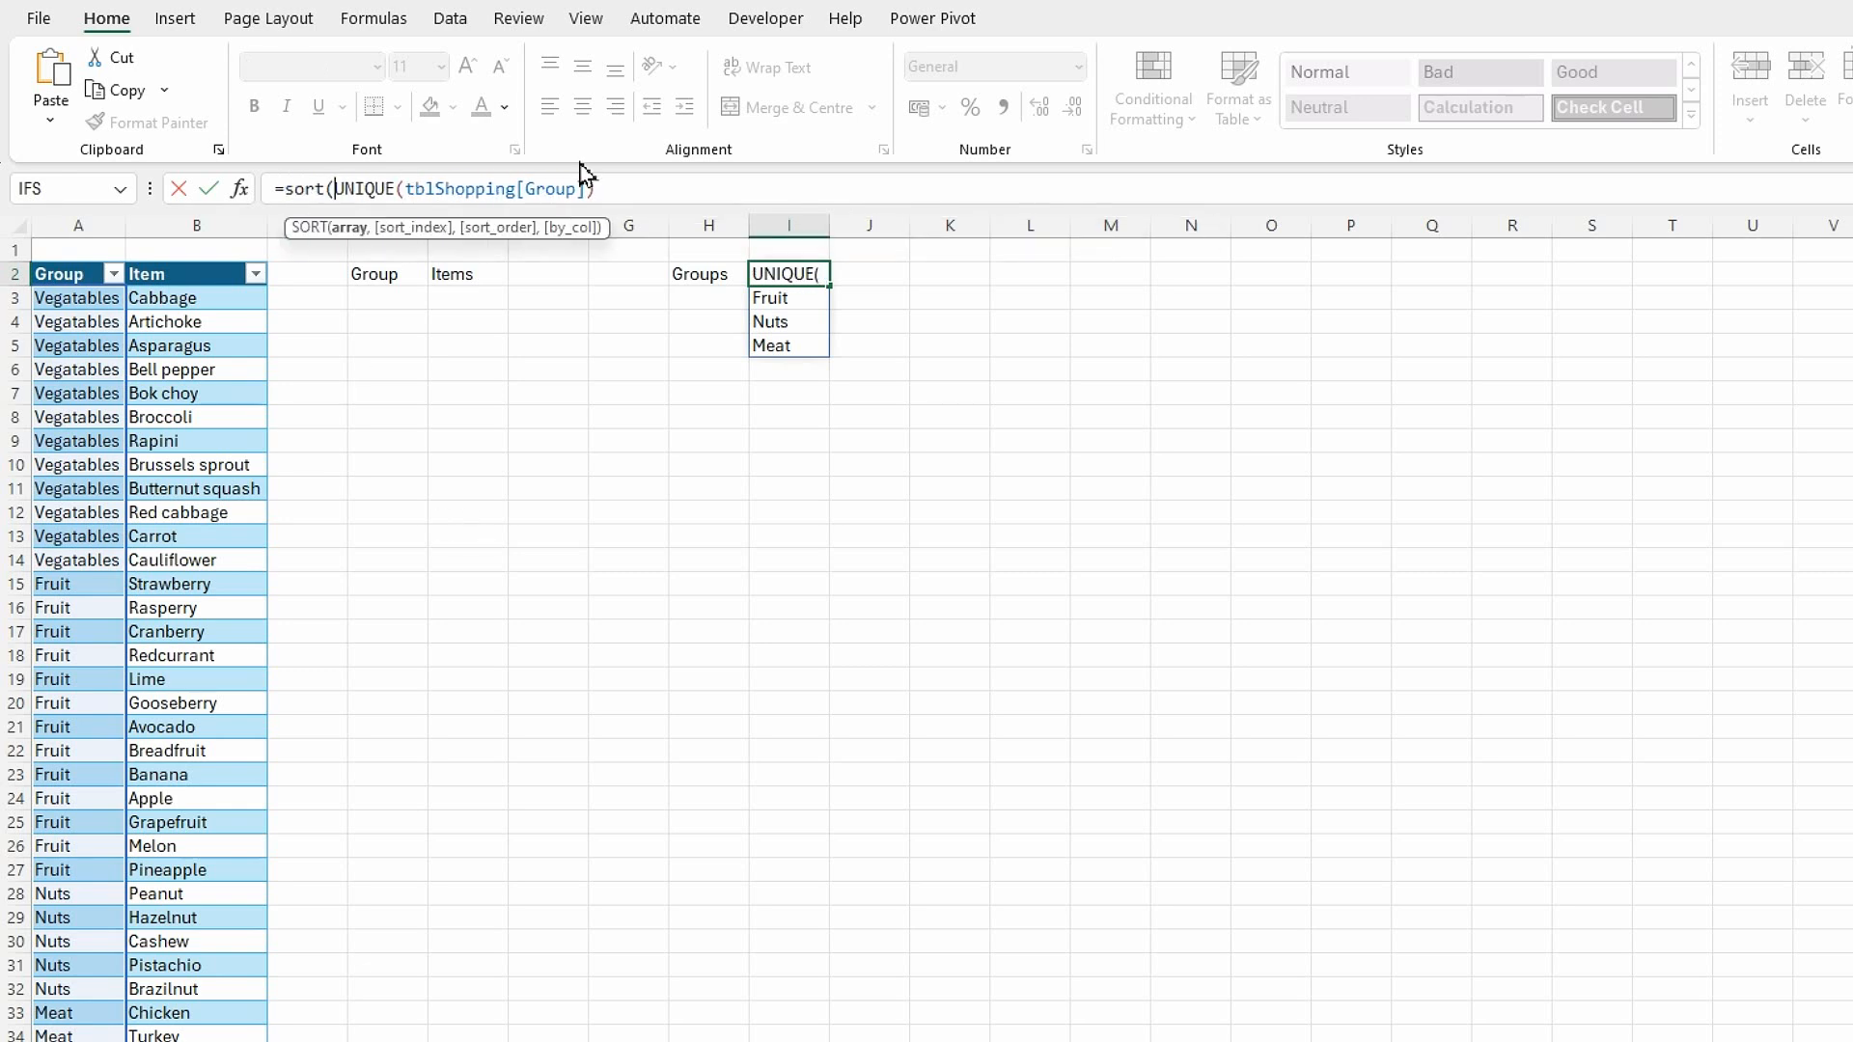
{"action": "left_click", "coordinate": [610, 189]}
{"action": "type", "text": "))"}
{"action": "key", "text": "Return"}
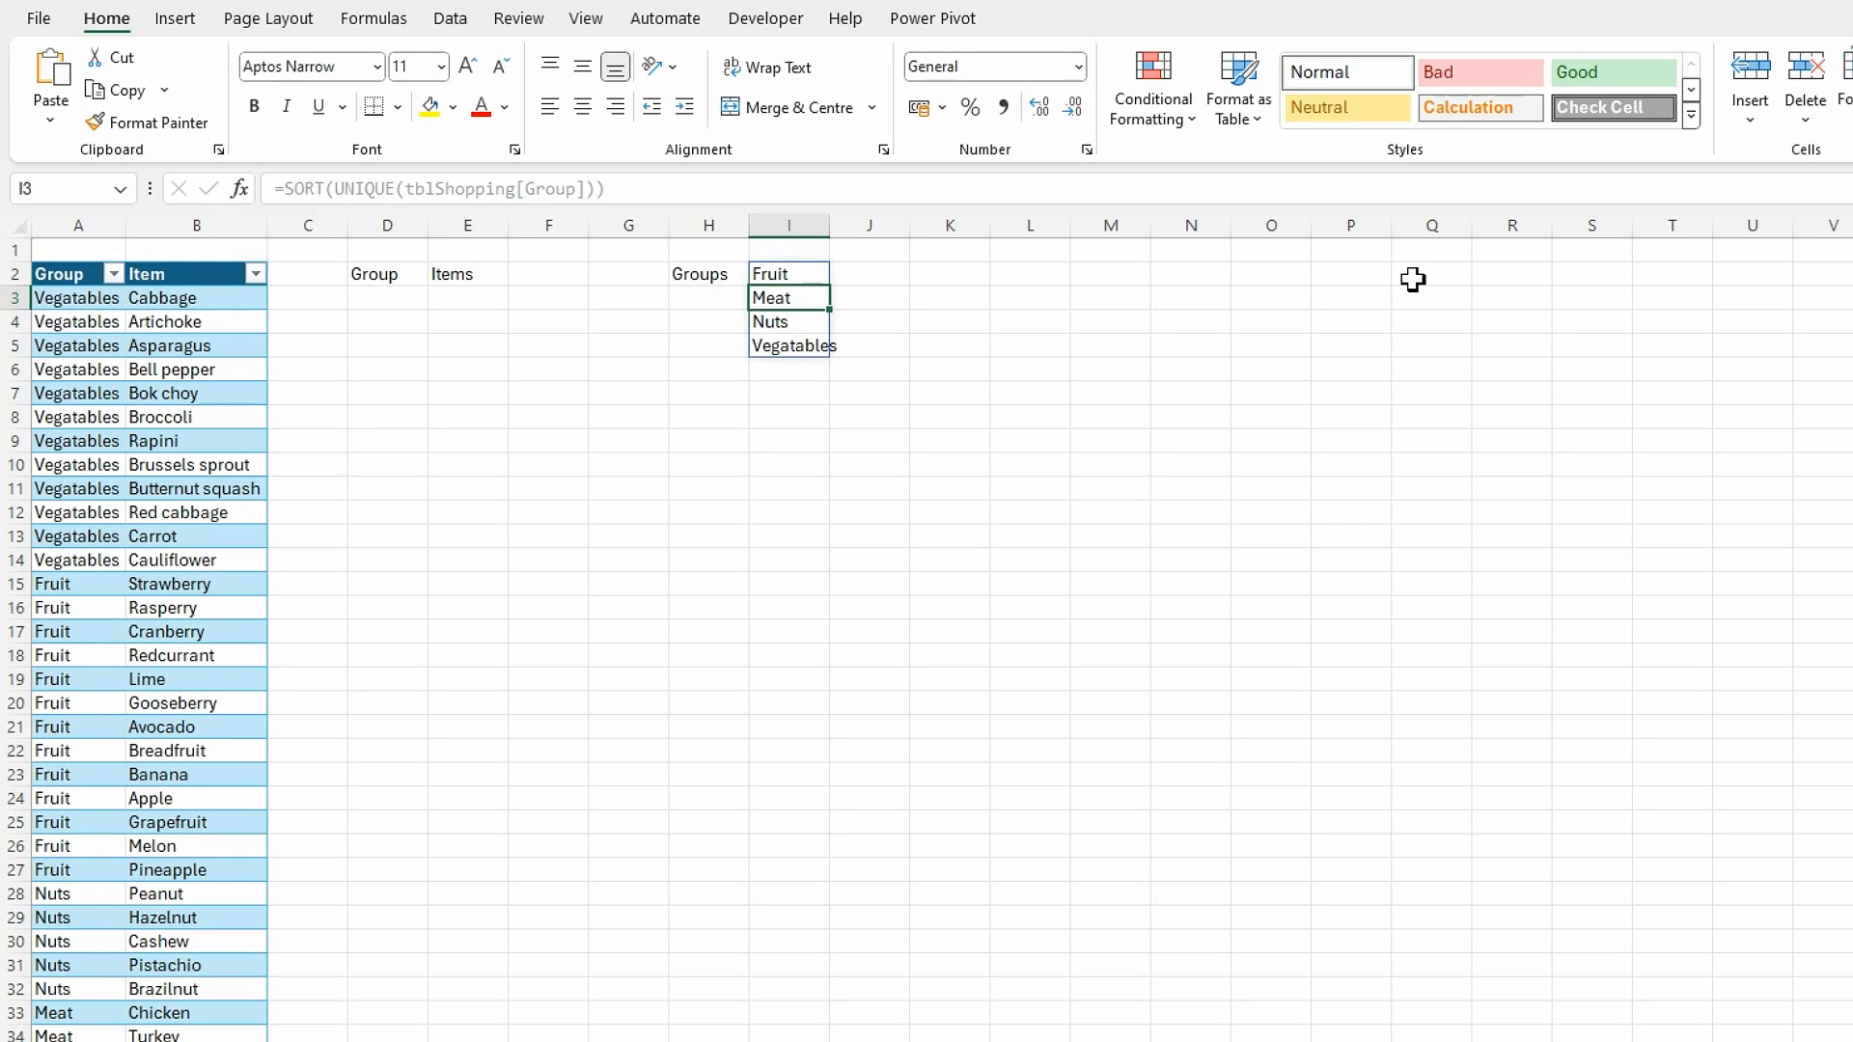
- Lay the sorted groups out horizontally by changing the I2 formula to =TRANSPOSE(SORT(UNIQUE(tblShopping[Group])))
{"action": "left_click", "coordinate": [788, 275]}
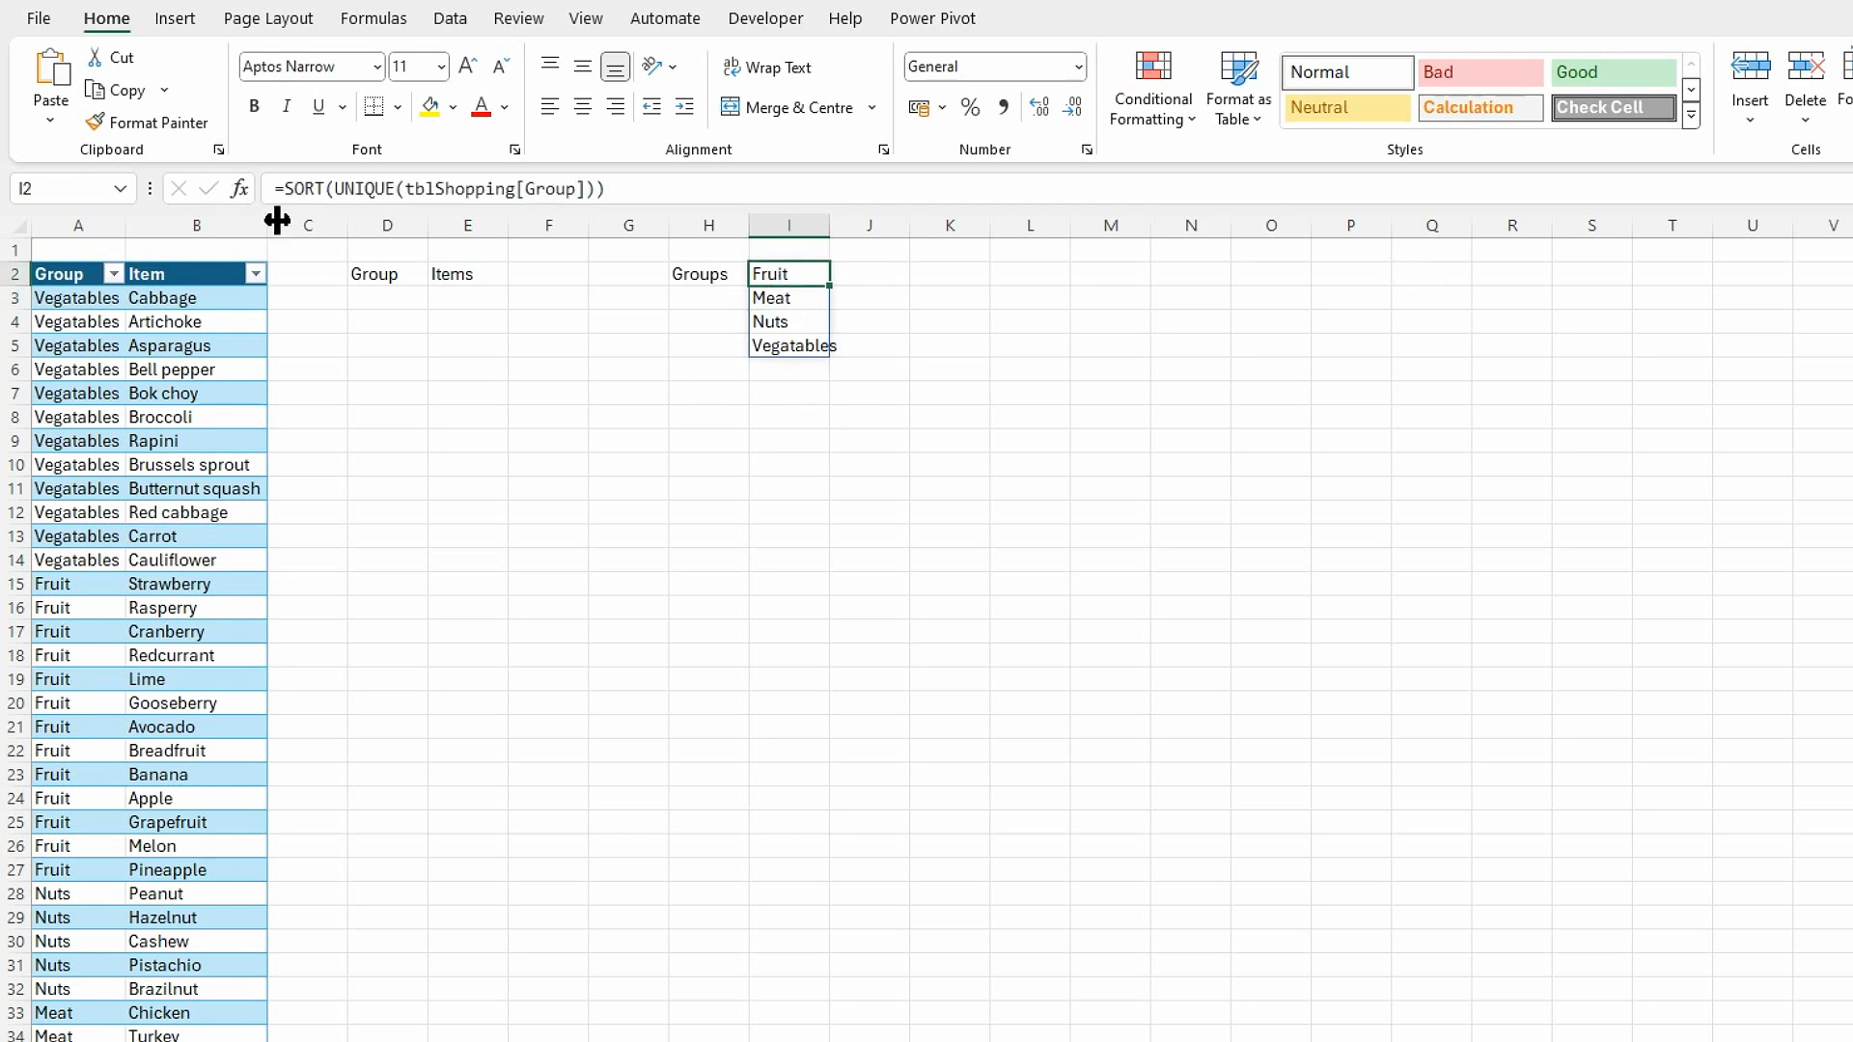
{"action": "left_click", "coordinate": [285, 188]}
{"action": "type", "text": "tran"}
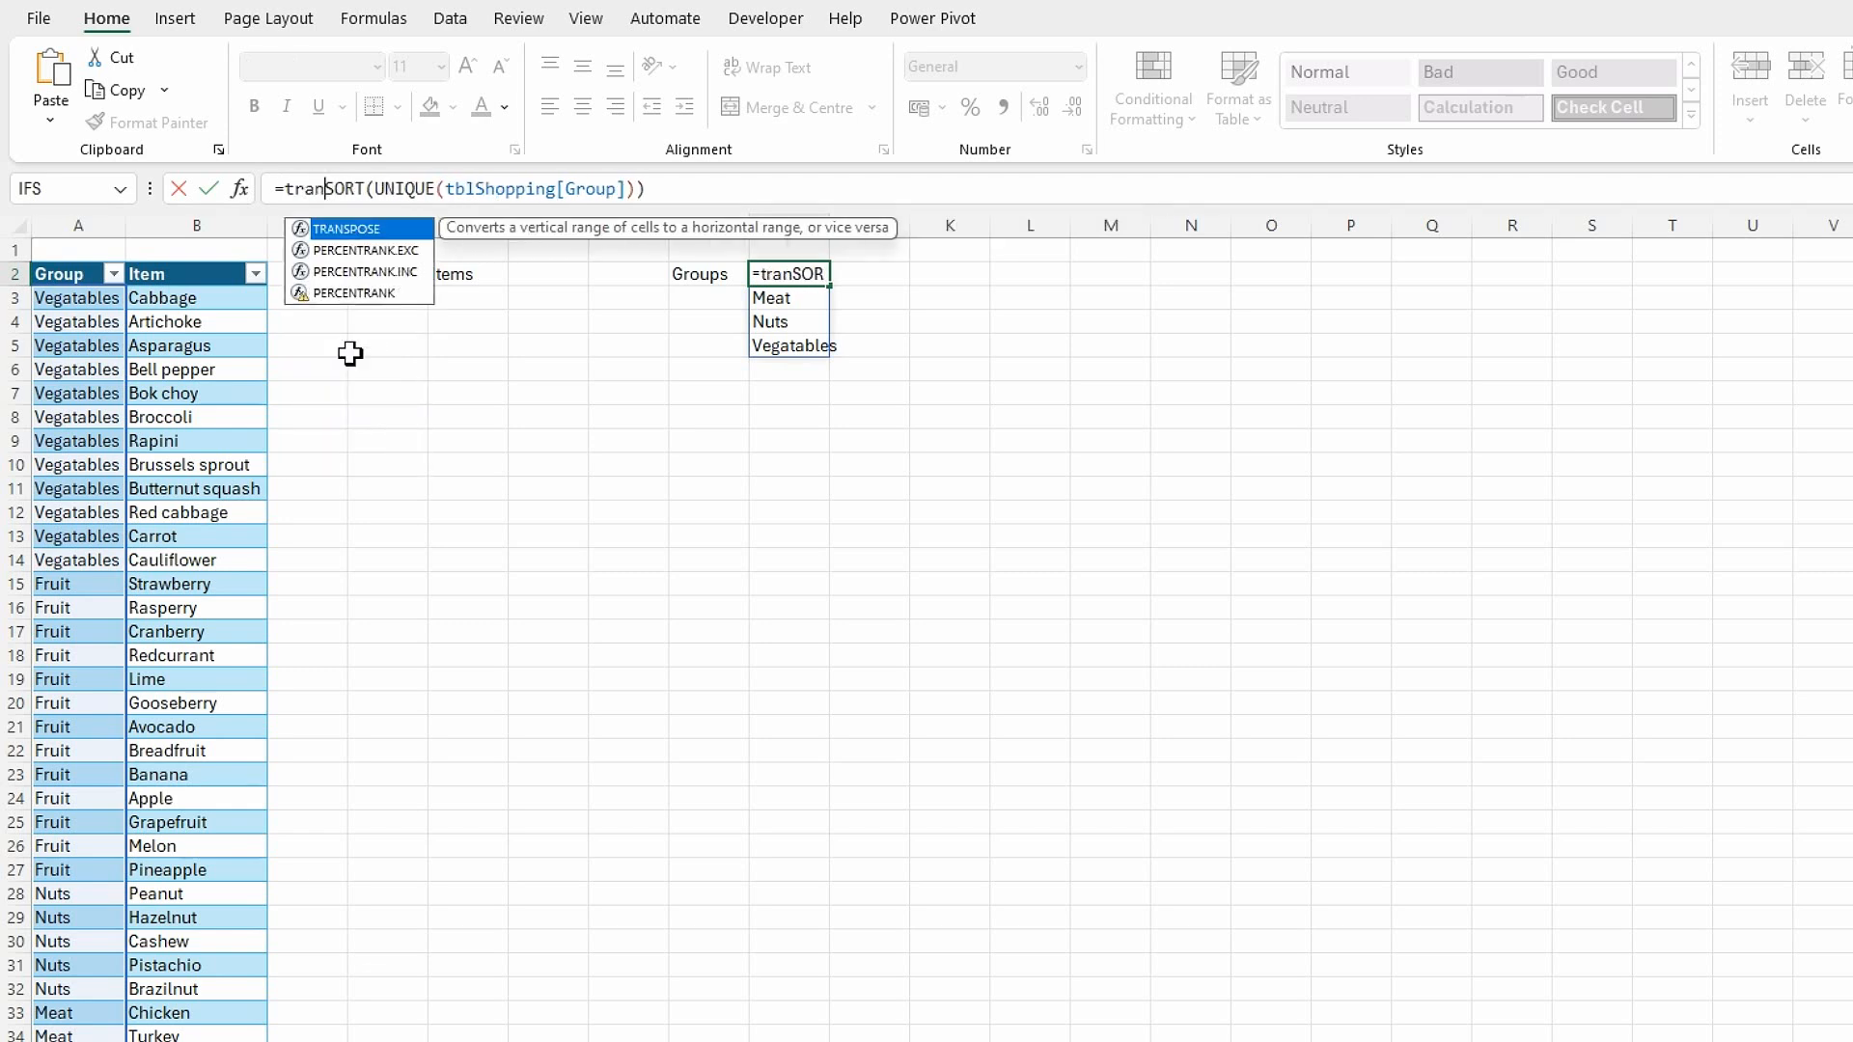
{"action": "double_click", "coordinate": [376, 229]}
{"action": "key", "text": "End"}
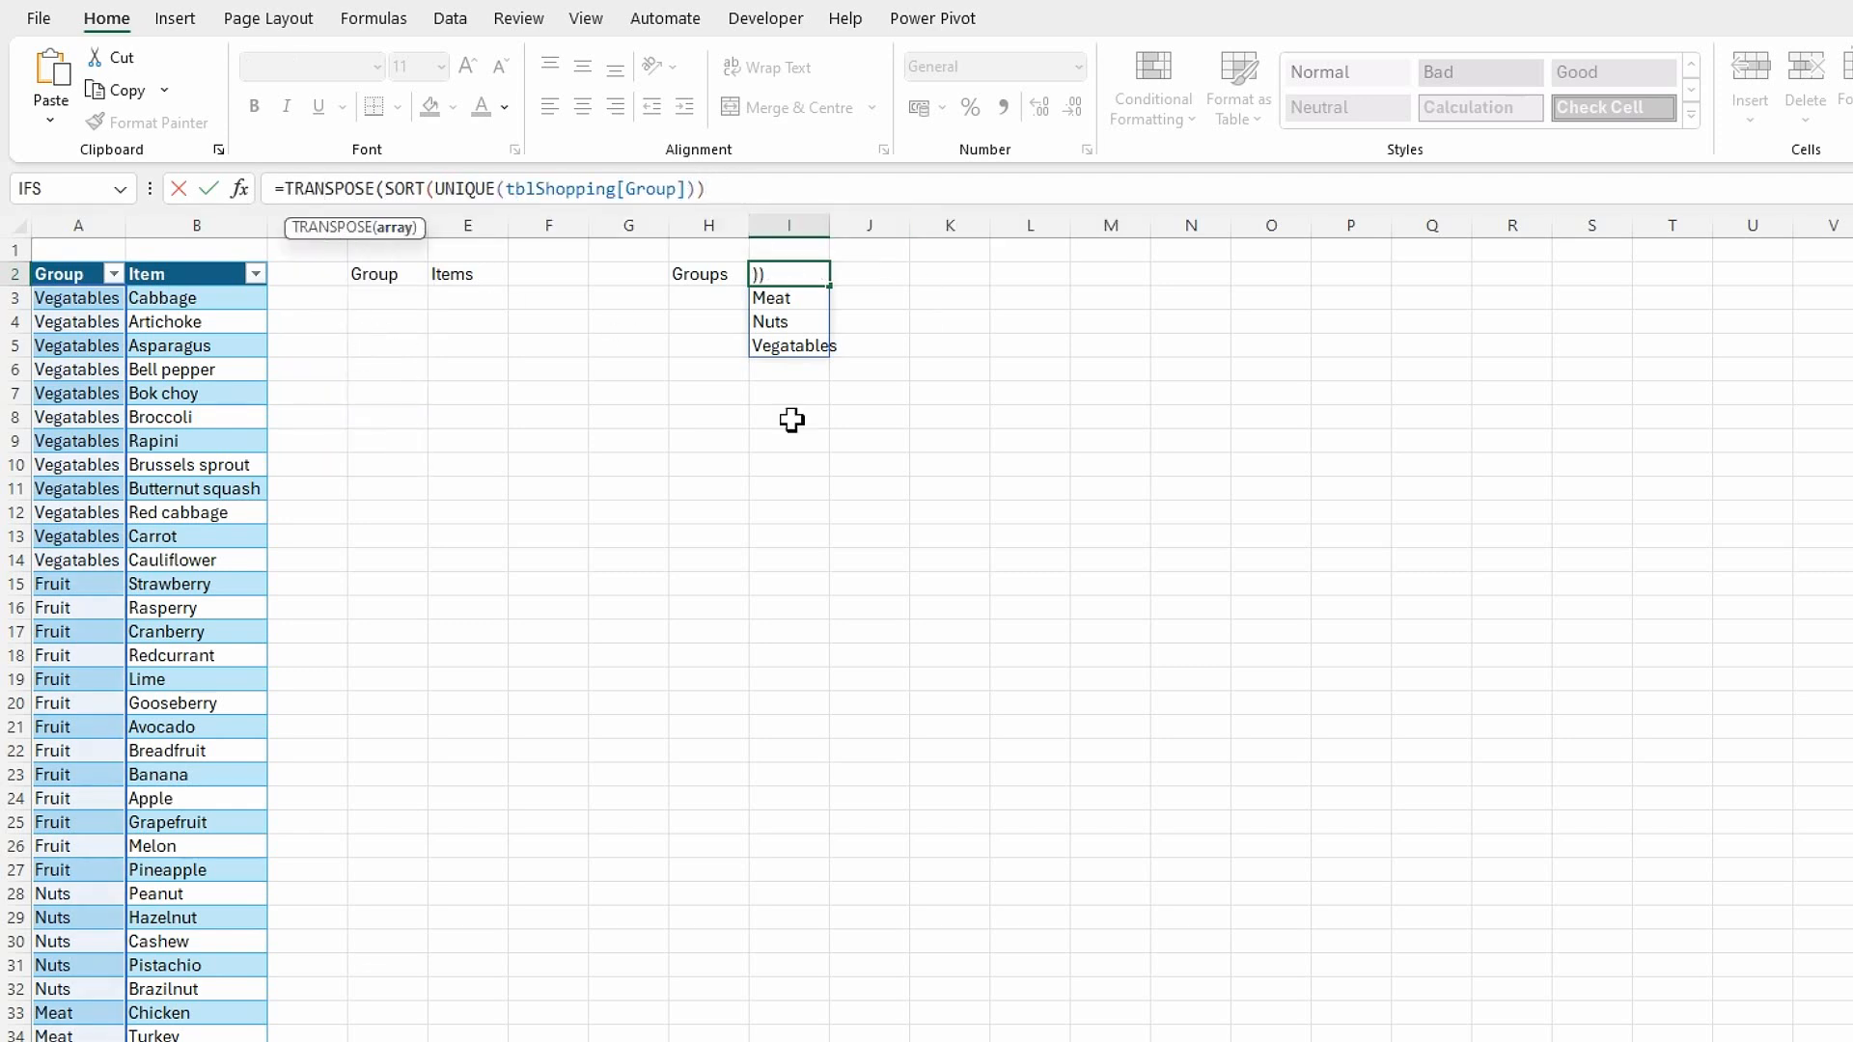
{"action": "type", "text": ")"}
{"action": "key", "text": "Return"}
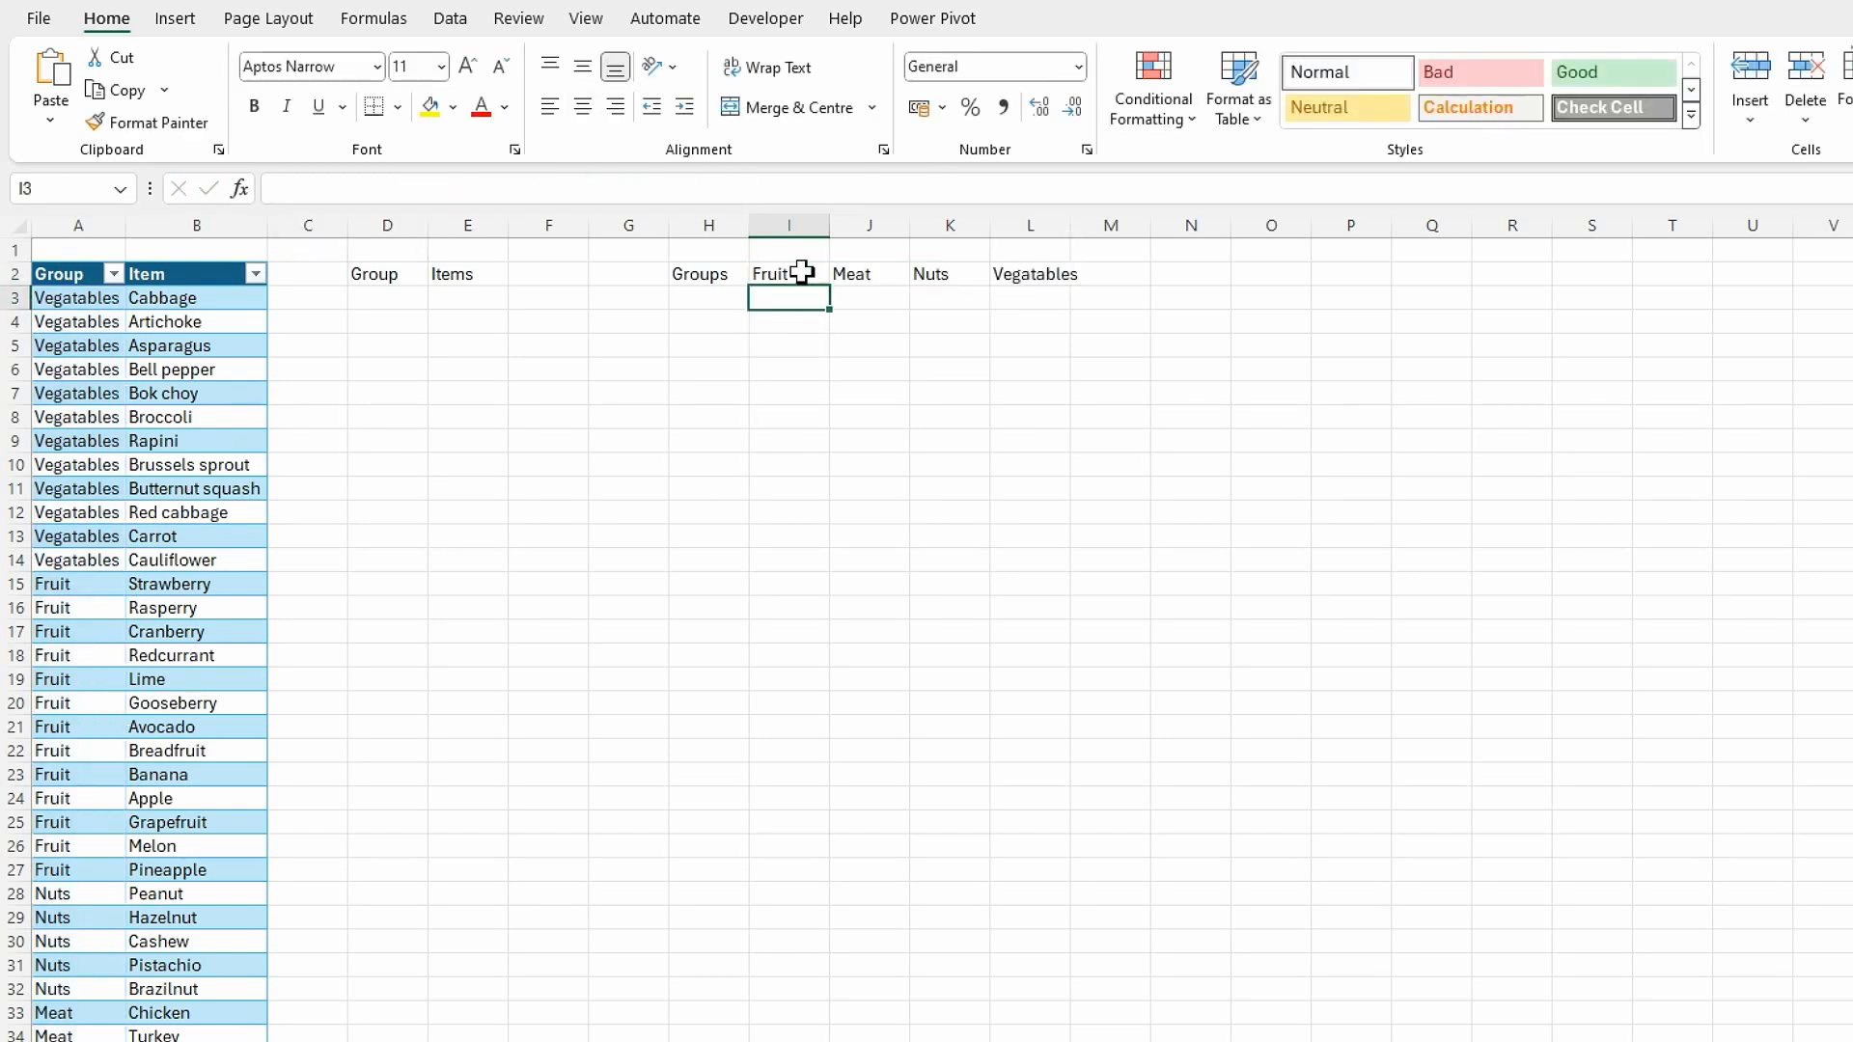
- Autofit column L to the width of its Vegatables heading
{"action": "left_click_drag", "start_coordinate": [788, 229], "coordinate": [1004, 224]}
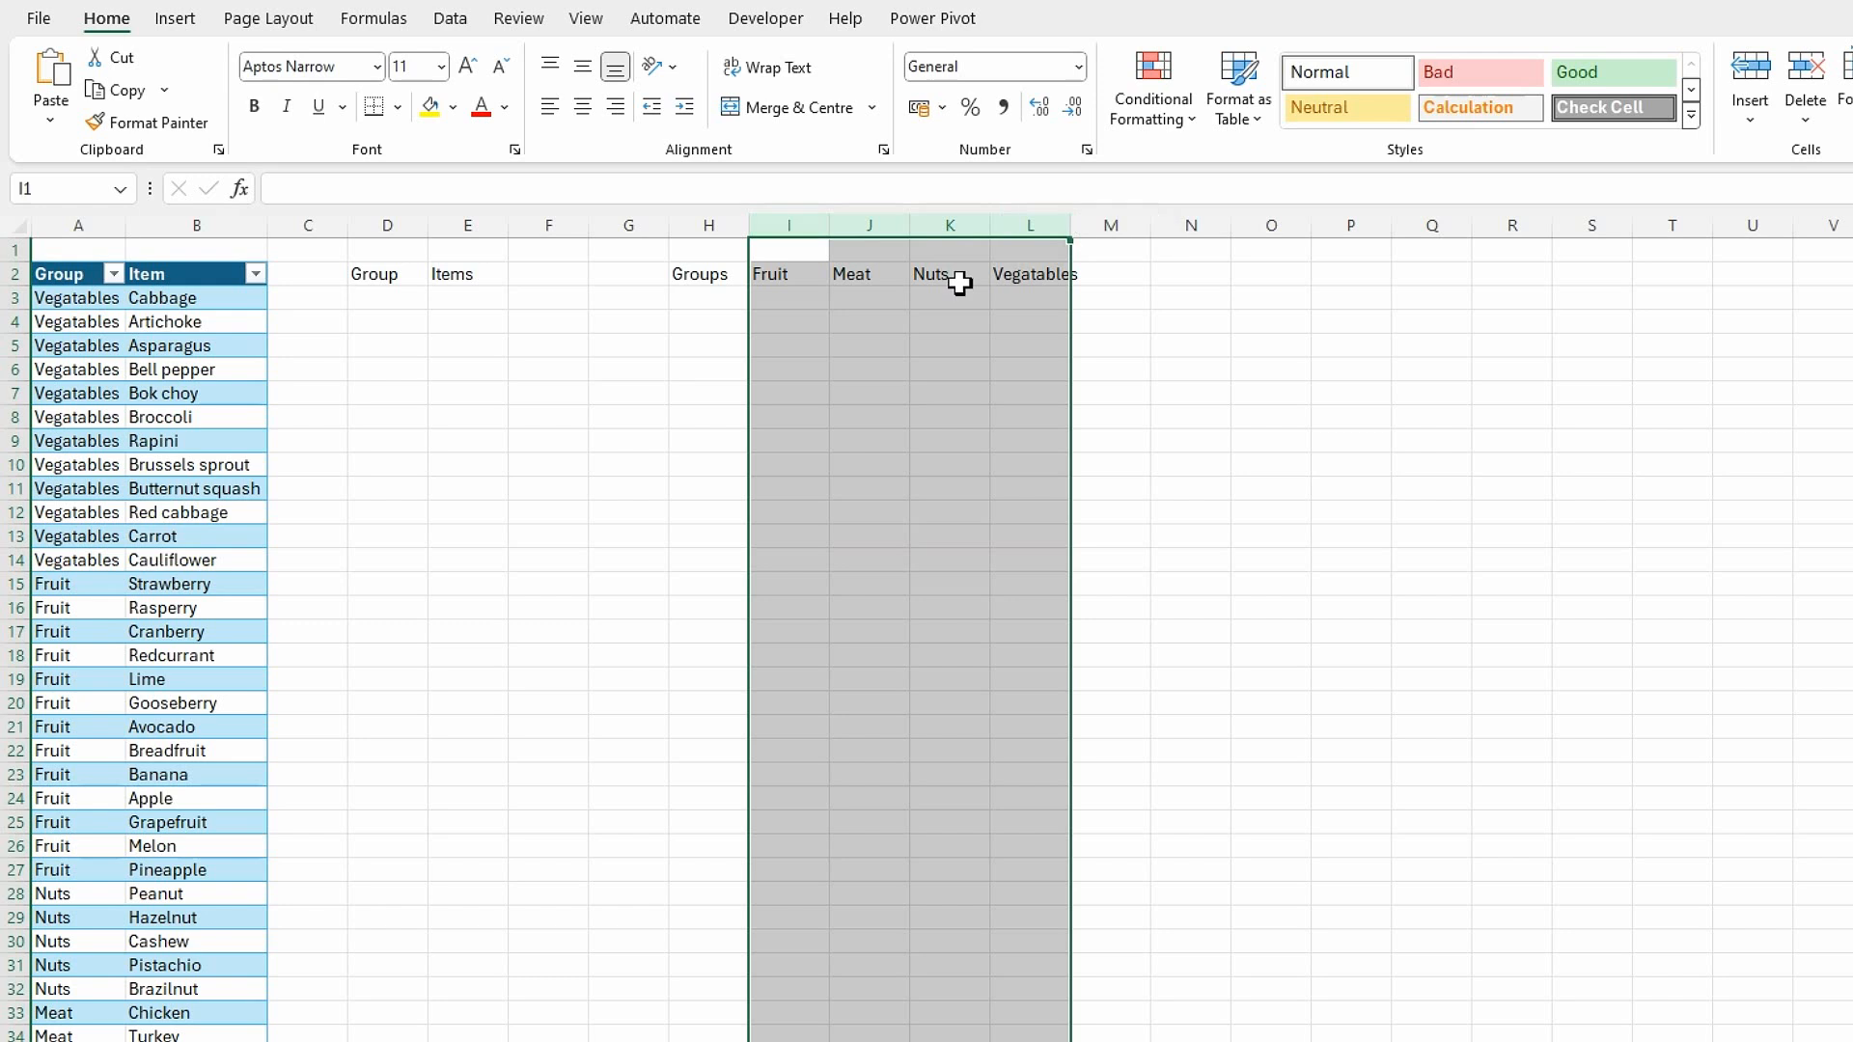
{"action": "left_click_drag", "start_coordinate": [555, 440], "coordinate": [579, 426]}
{"action": "double_click", "coordinate": [1075, 224]}
{"action": "left_click", "coordinate": [820, 515]}
- Label cell H3 as Items, under the Groups label
{"action": "left_click", "coordinate": [710, 301]}
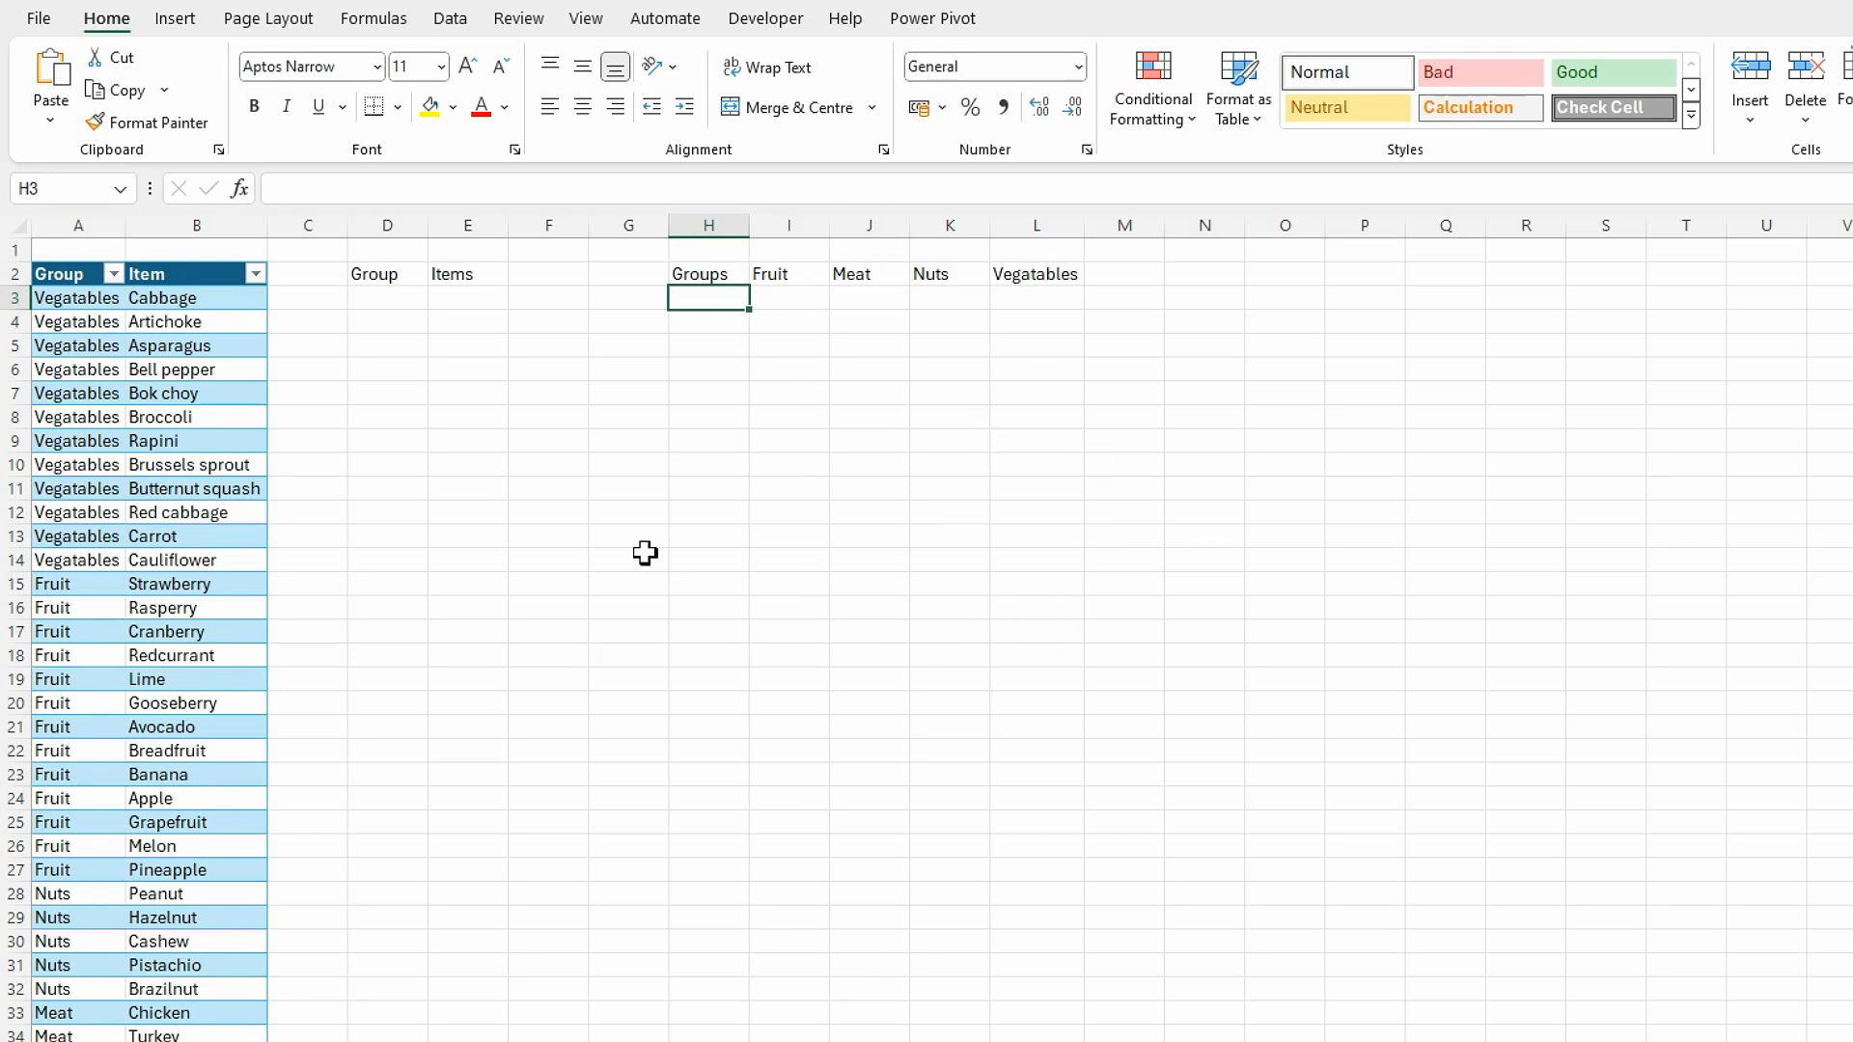
{"action": "type", "text": "Items"}
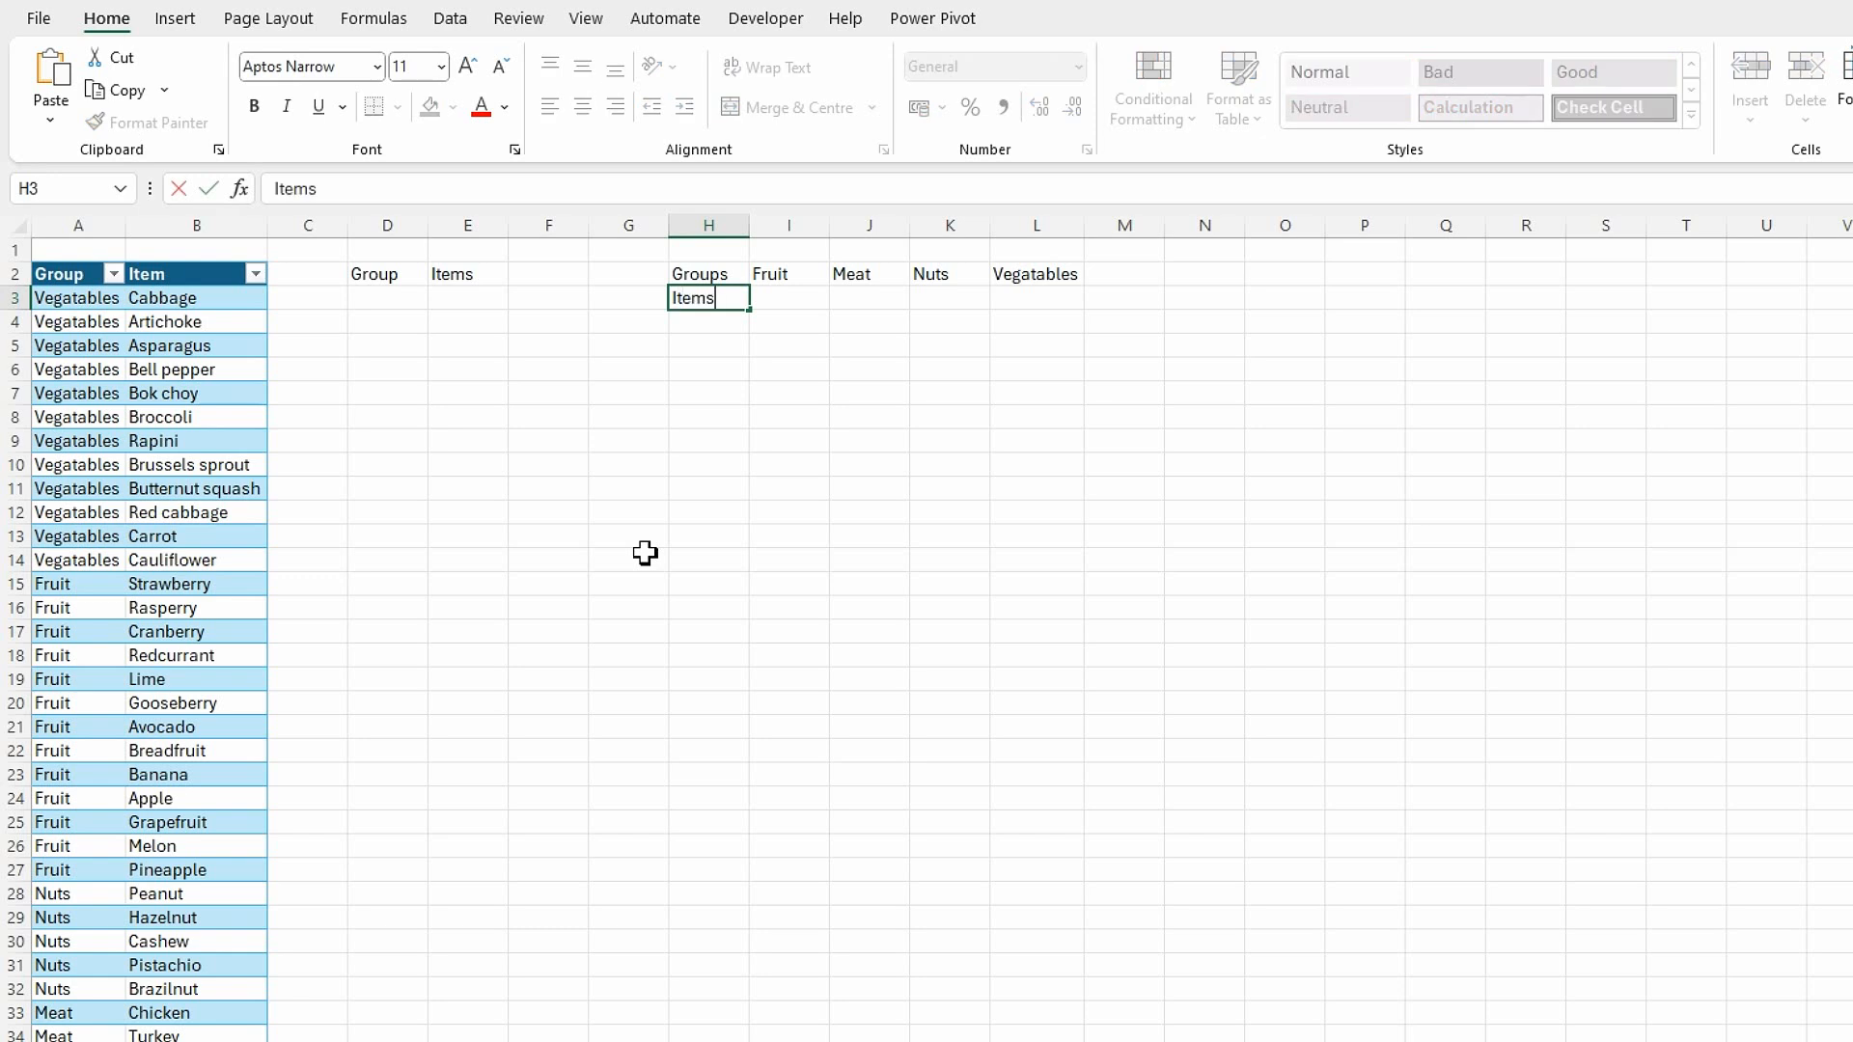
{"action": "key", "text": "Tab"}
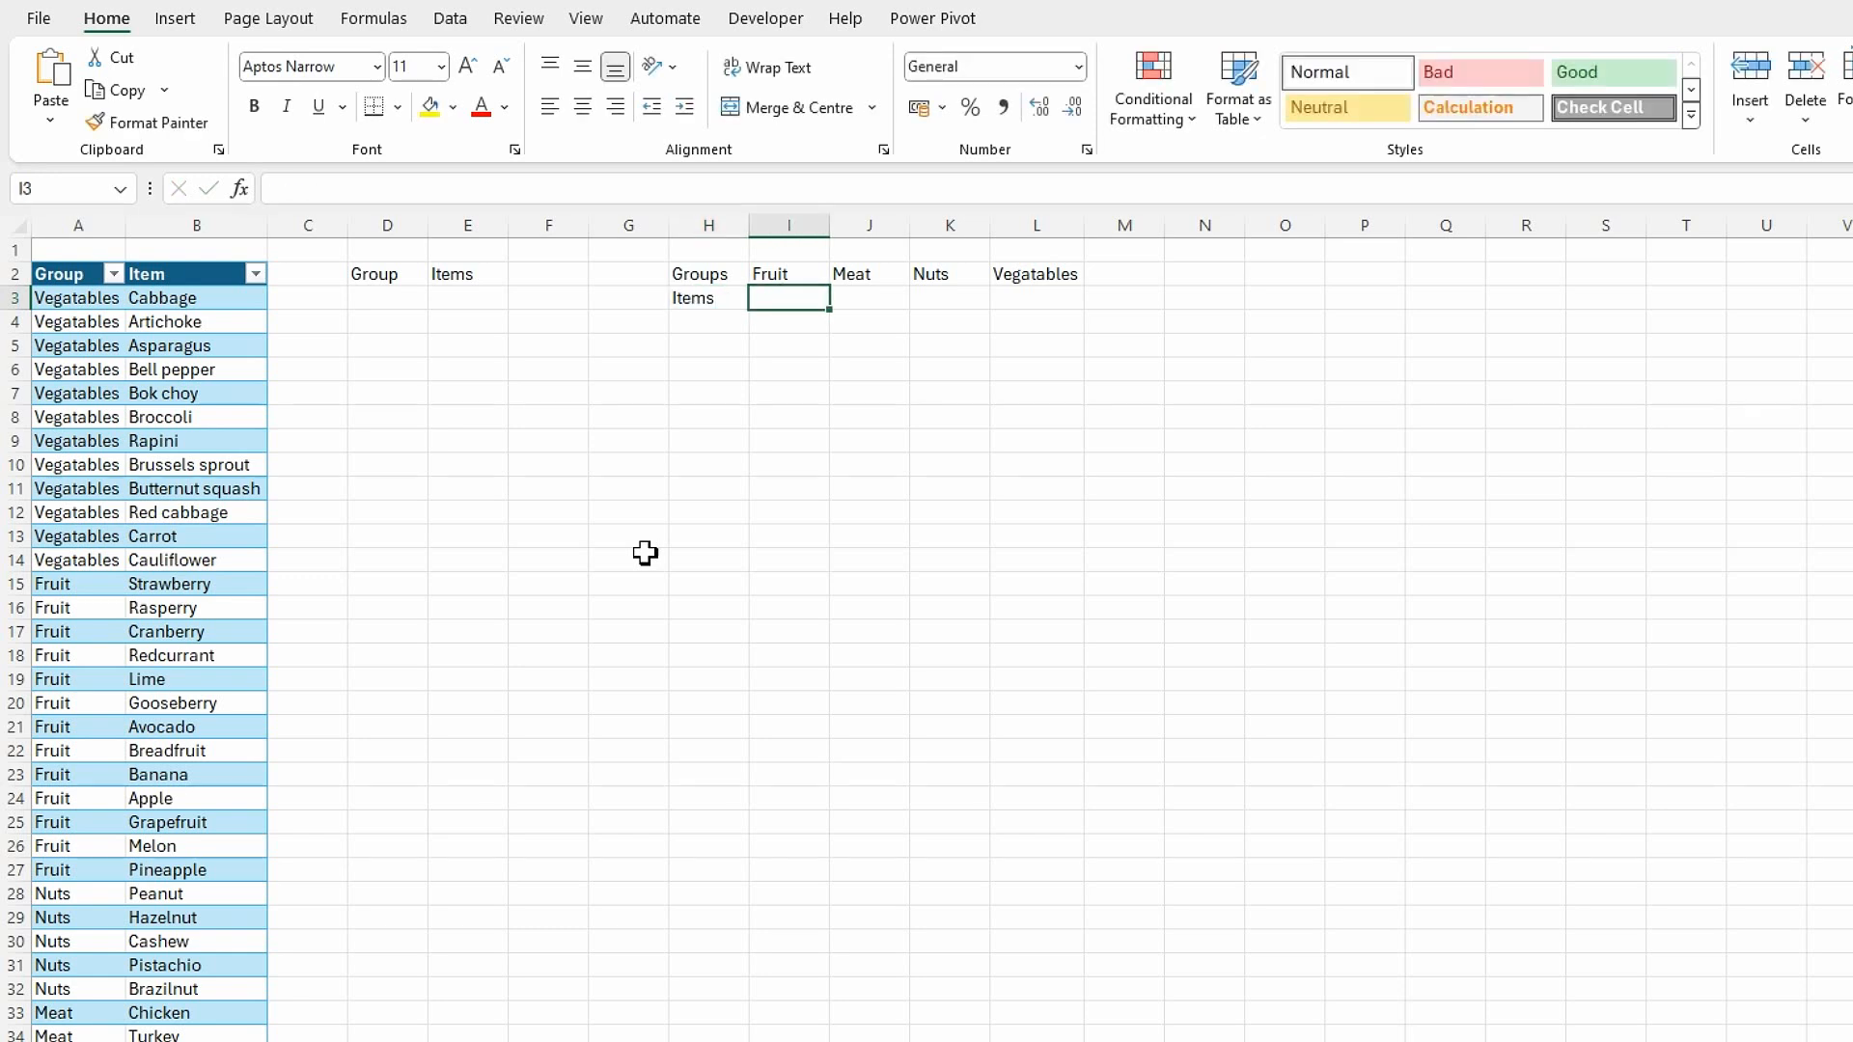
- List the items belonging to the Fruit group from I3 with =FILTER(tblShopping[Item],tblShopping[Group]=I2,"")
{"action": "type", "text": "="}
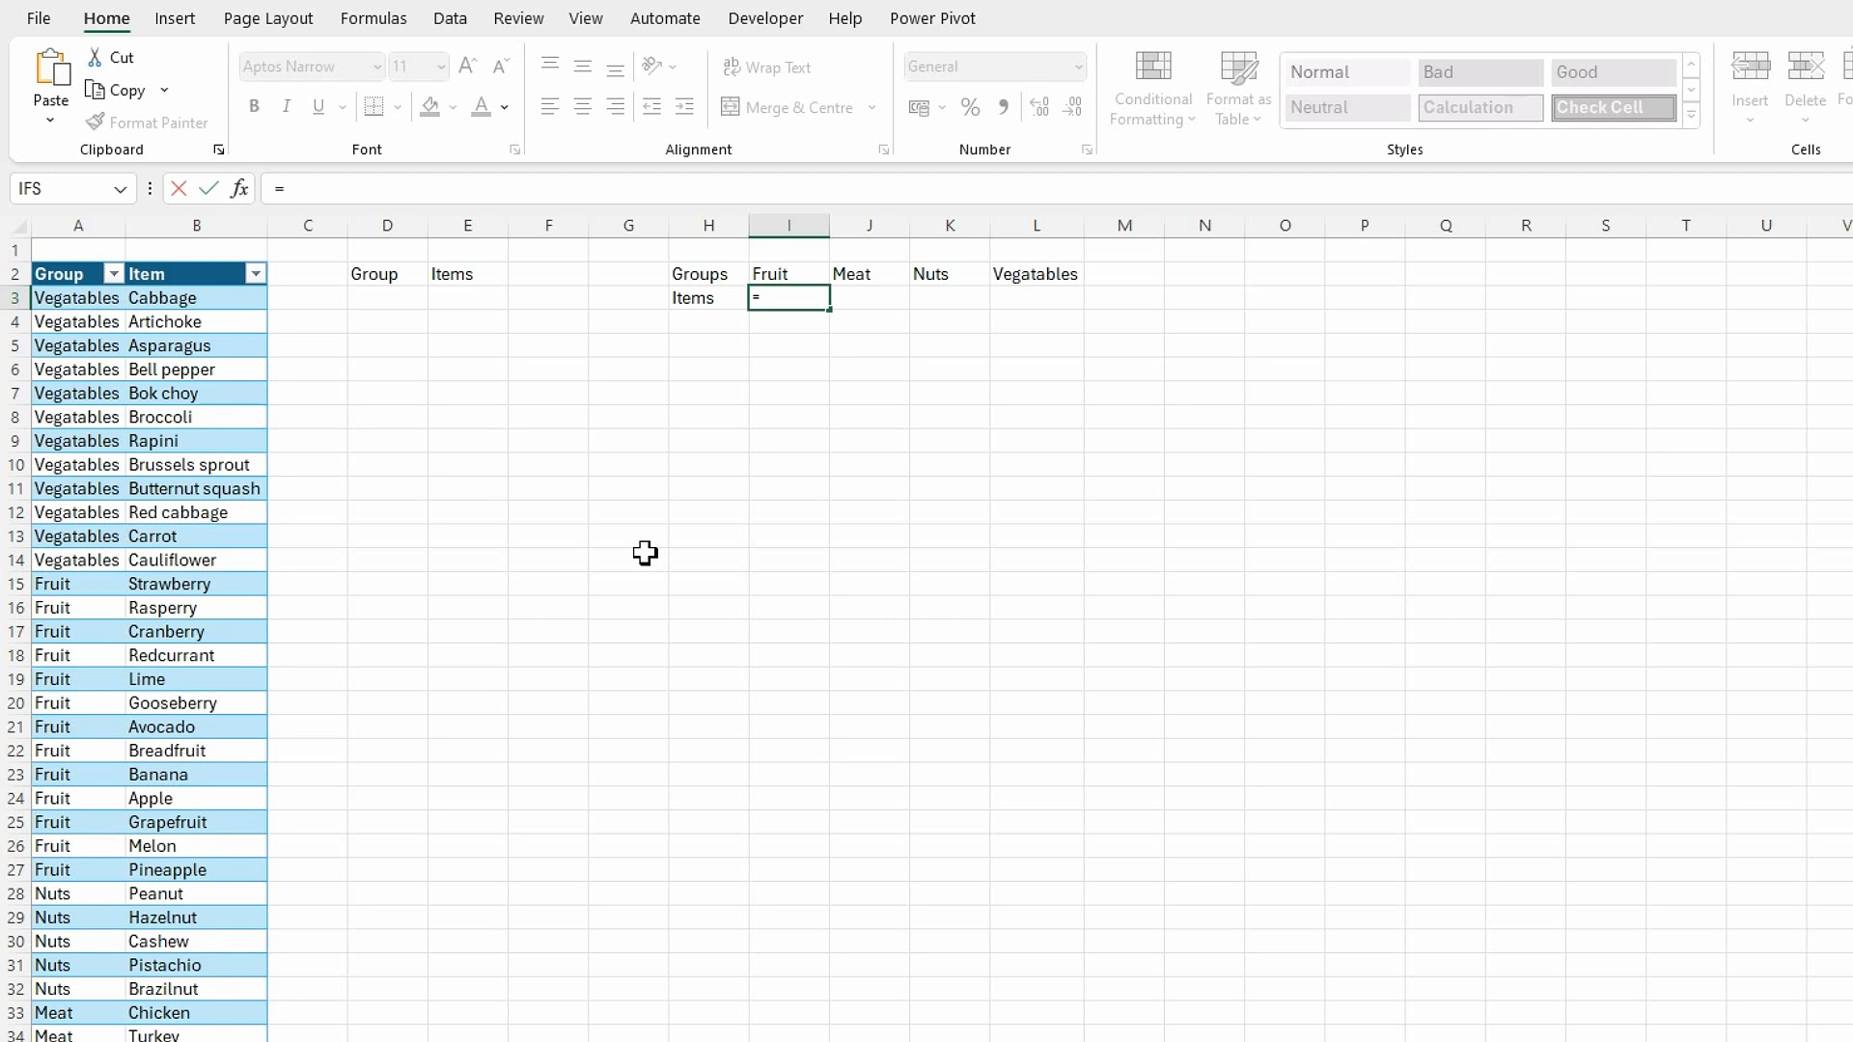
{"action": "type", "text": "fi"}
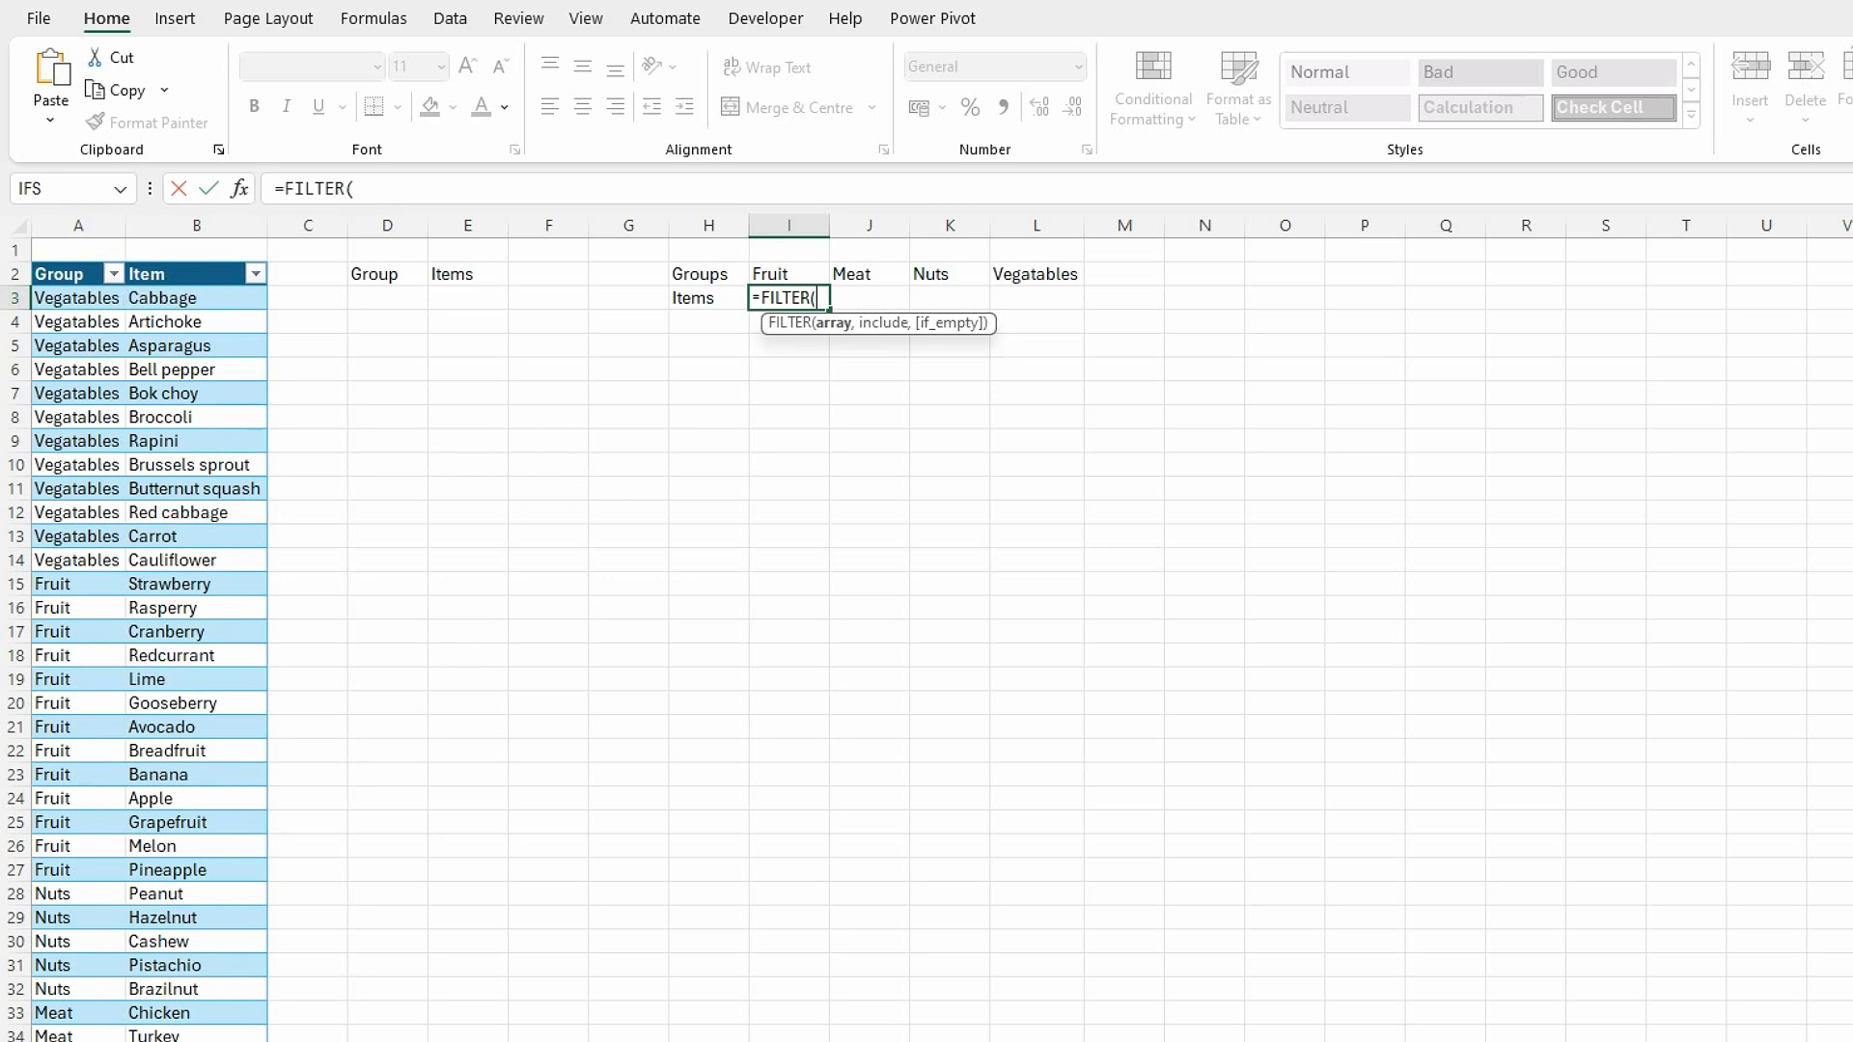
{"action": "left_click", "coordinate": [179, 261]}
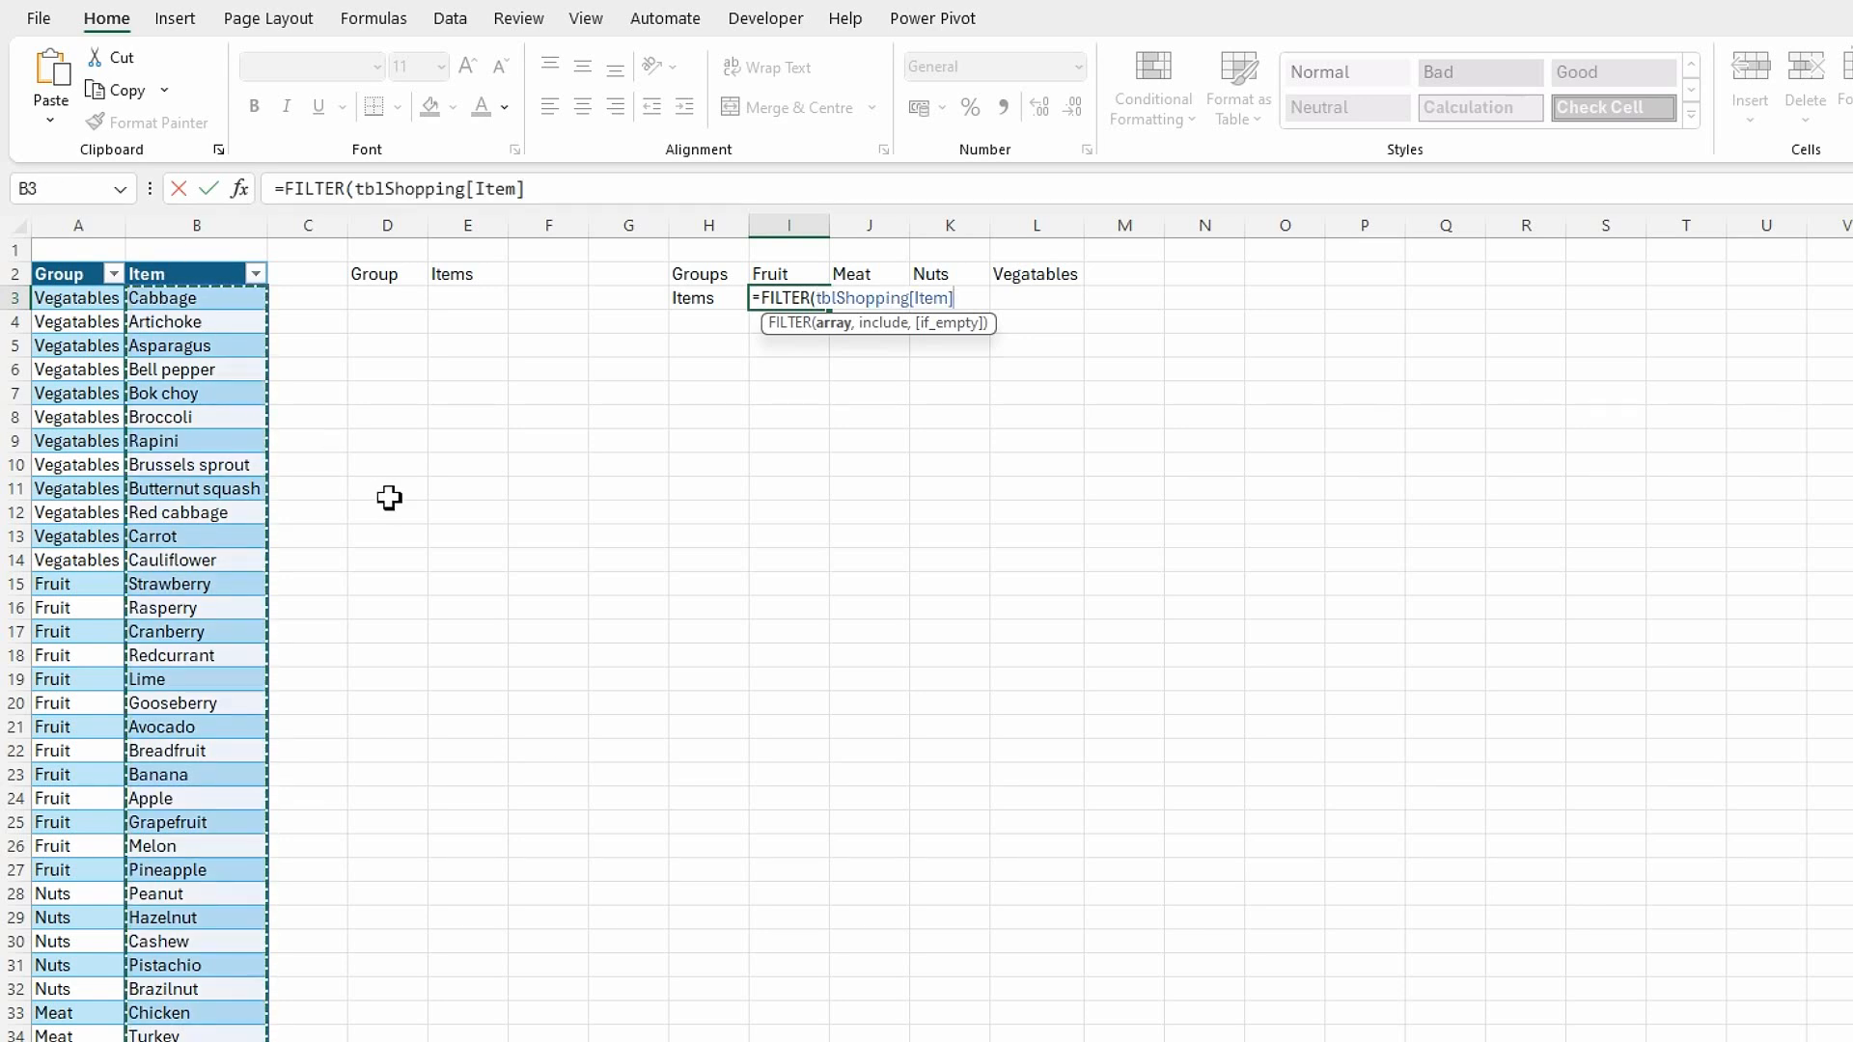
{"action": "type", "text": ","}
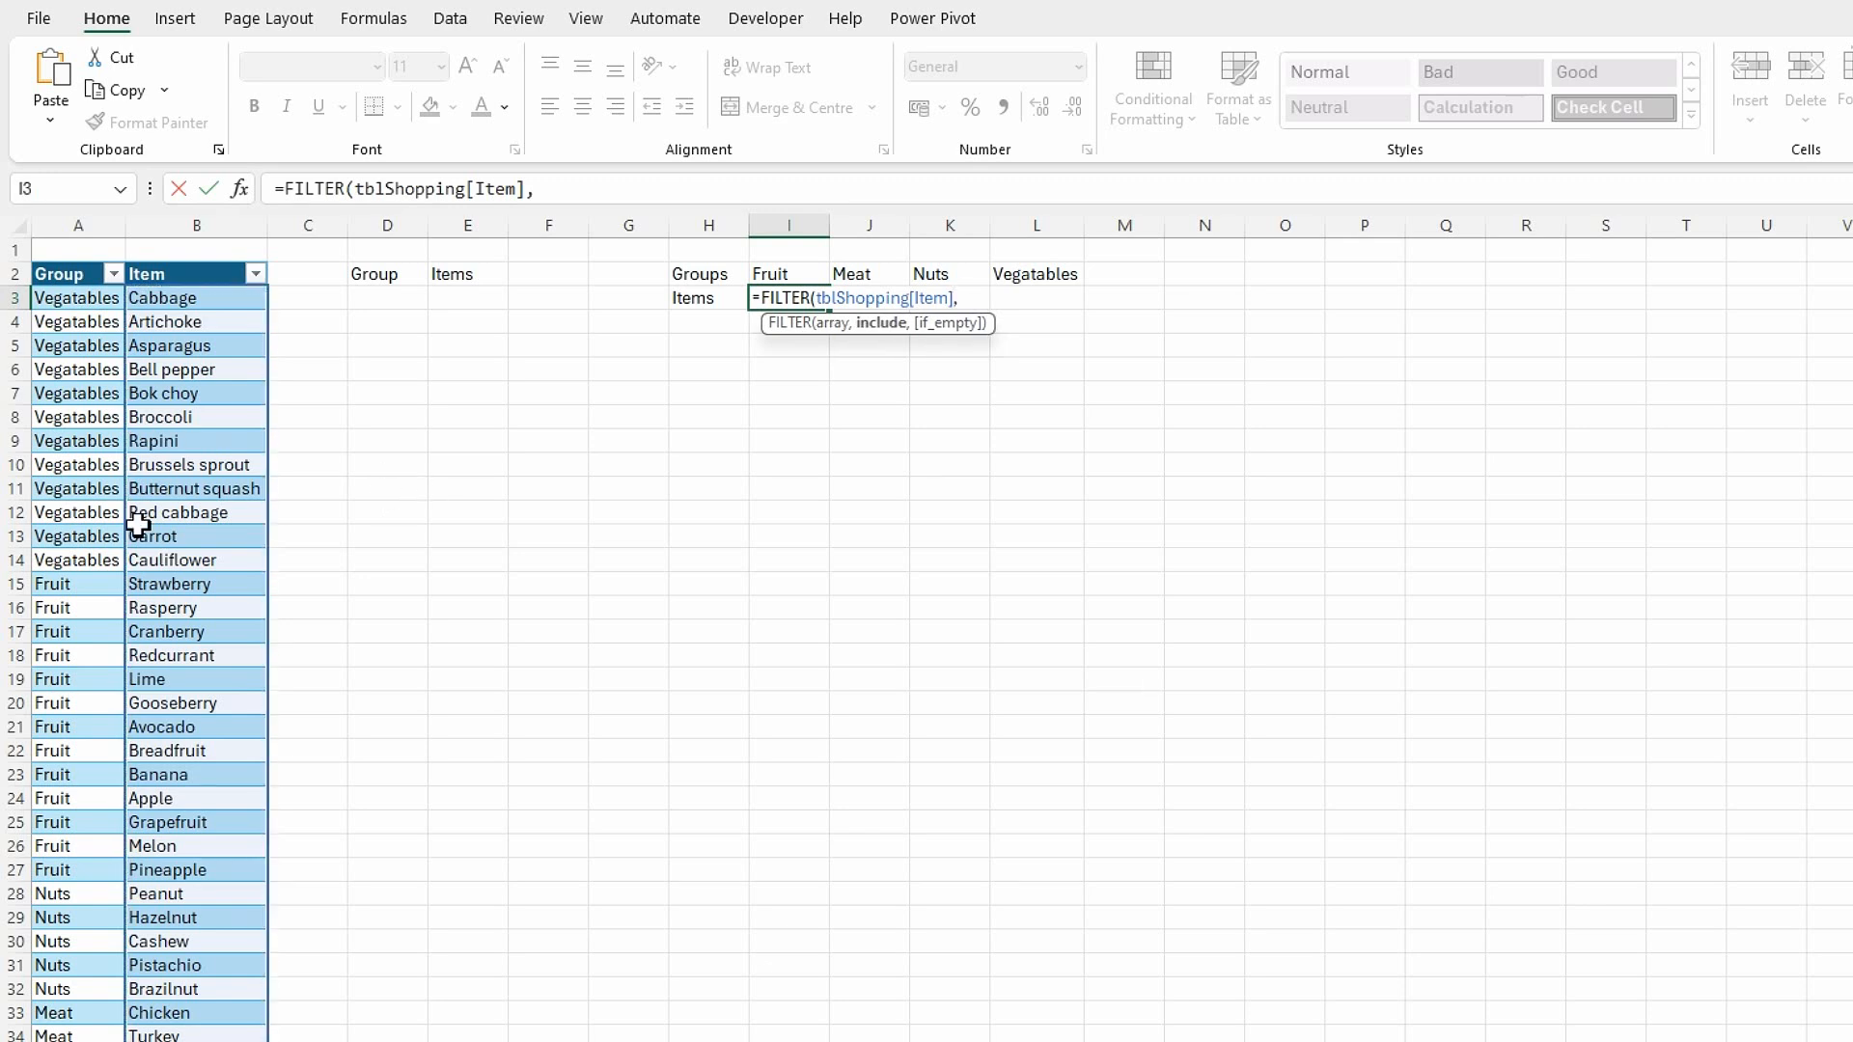
{"action": "left_click", "coordinate": [63, 264]}
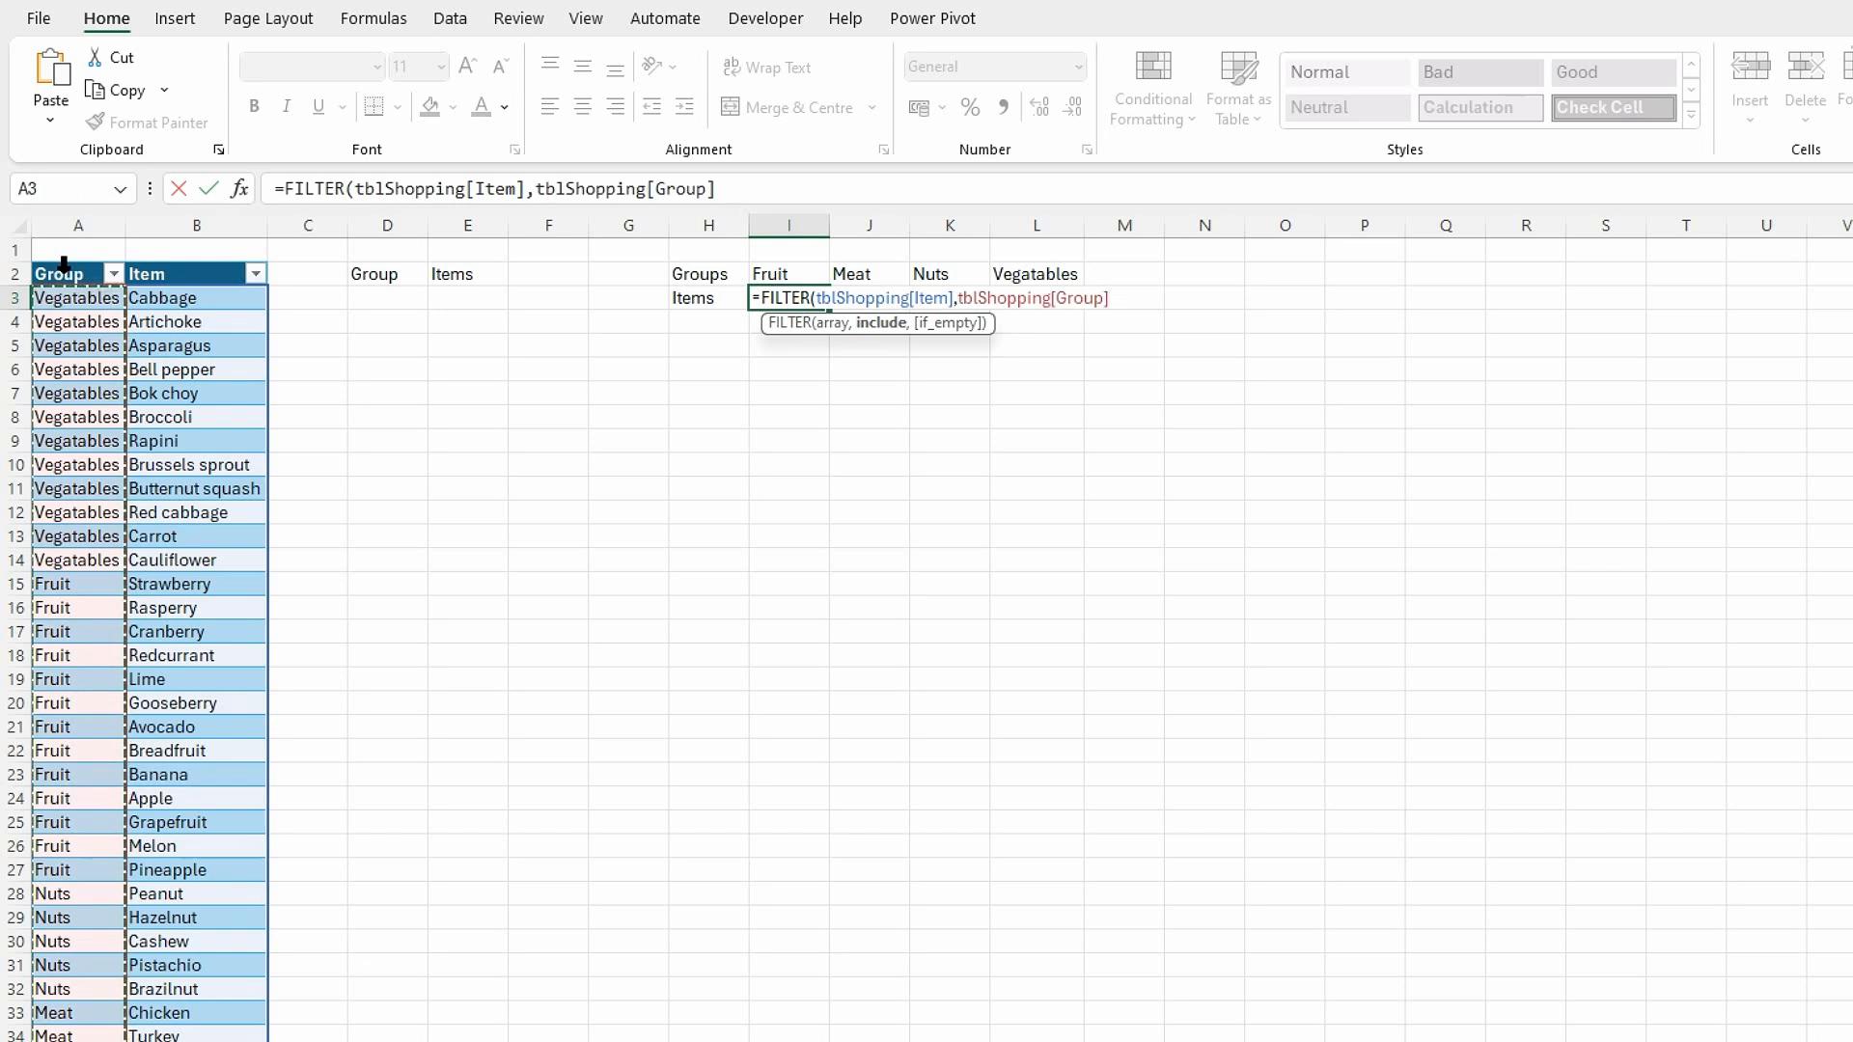
{"action": "type", "text": "="}
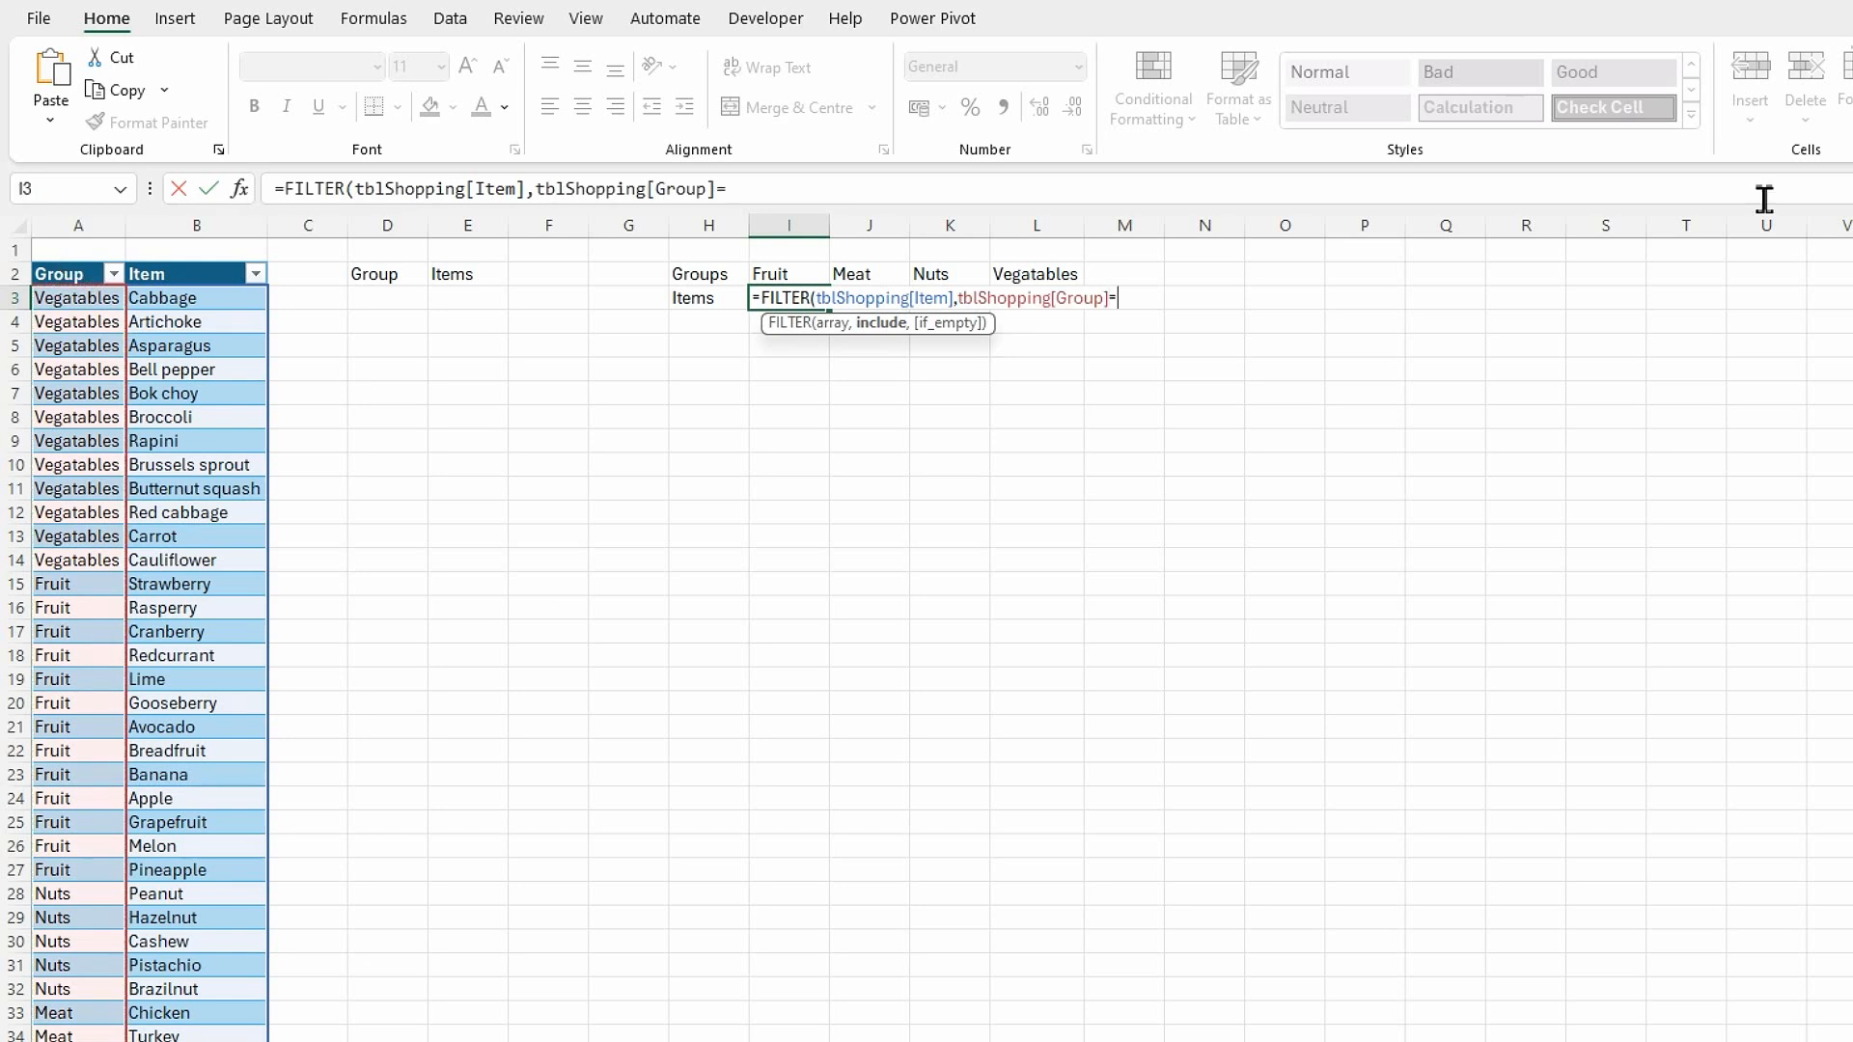
{"action": "left_click", "coordinate": [773, 277]}
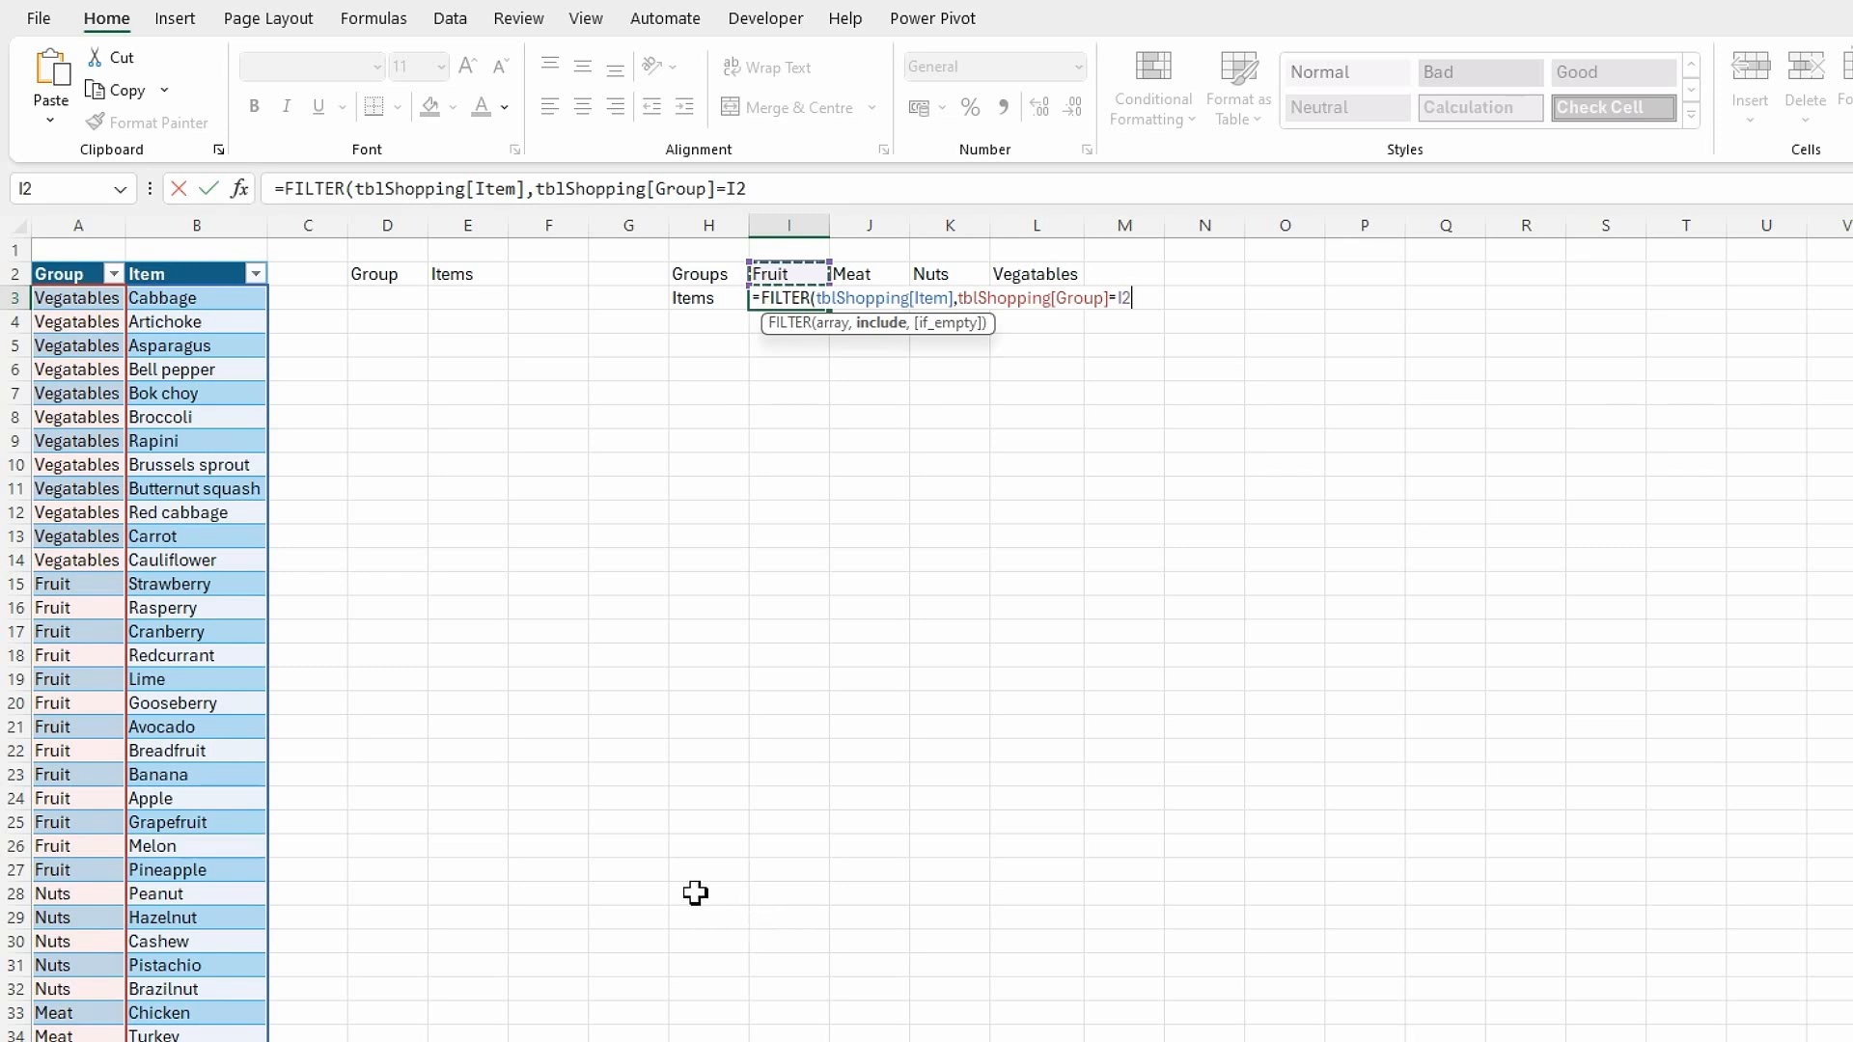
{"action": "type", "text": ","}
{"action": "type", "text": "\"\")"}
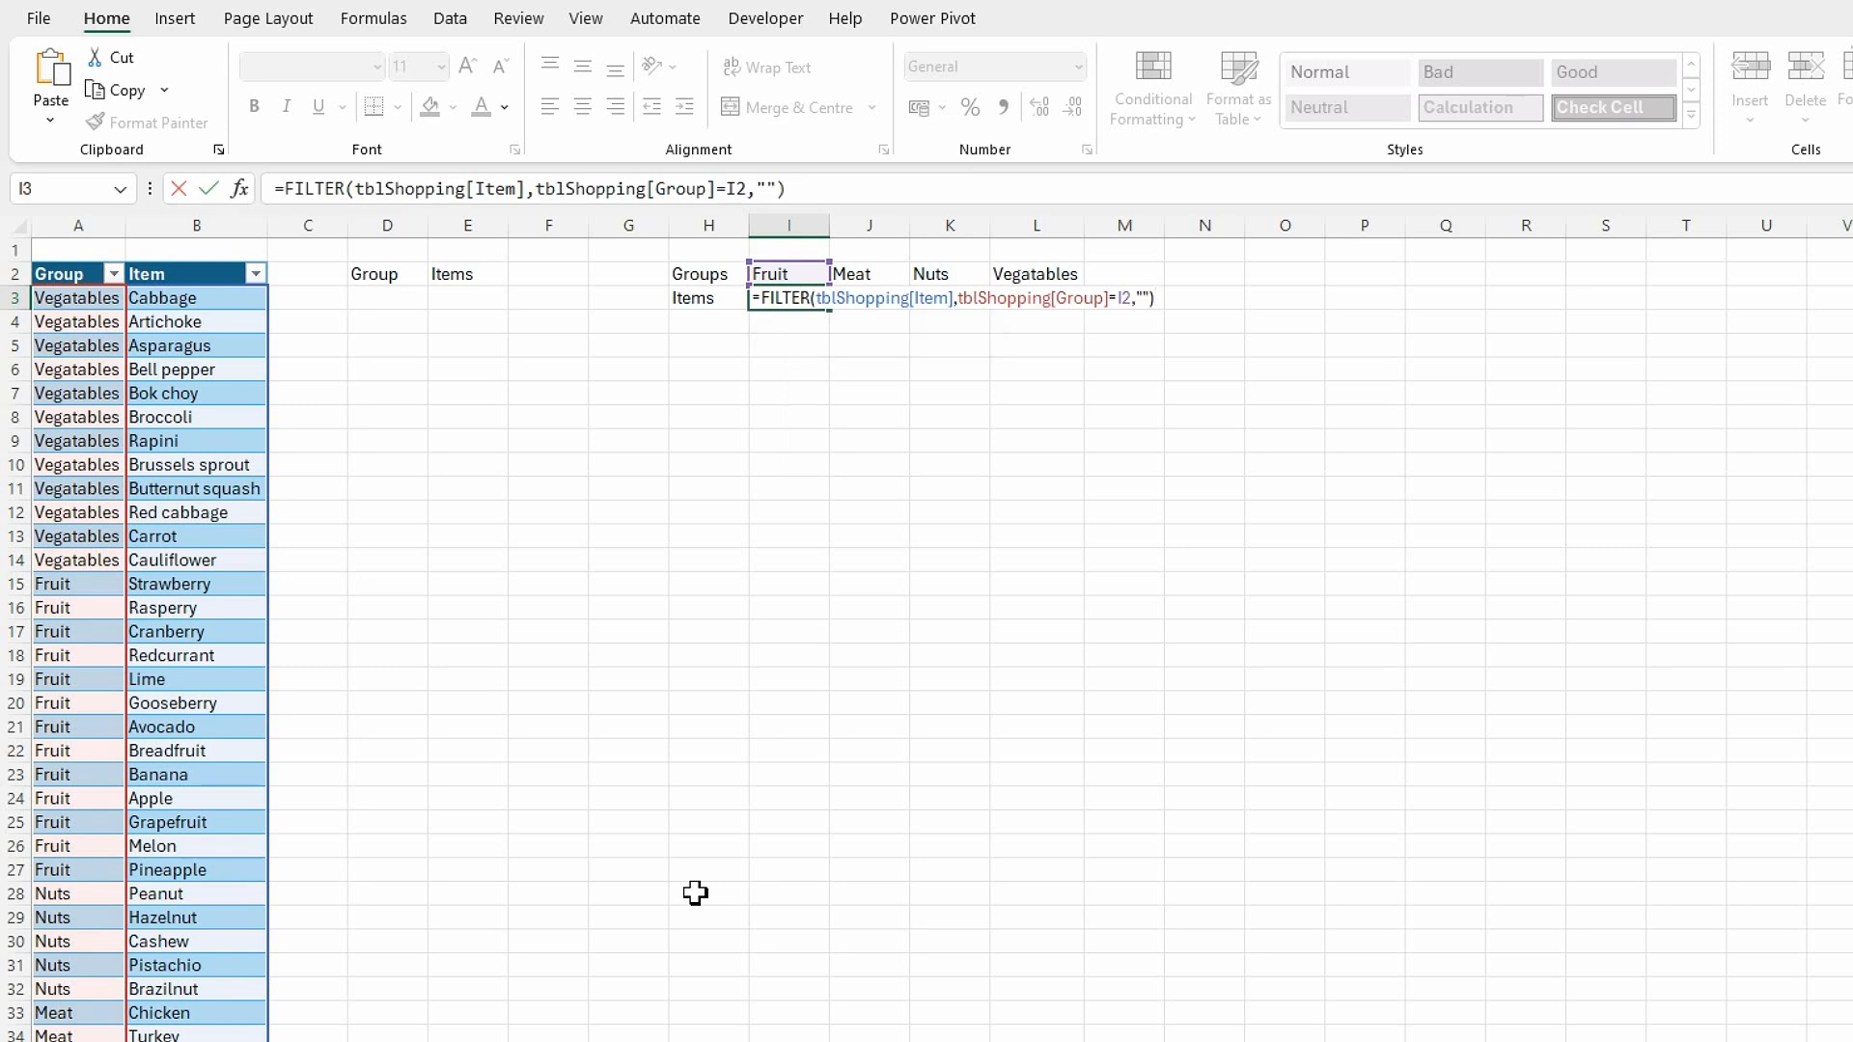
{"action": "key", "text": "Return"}
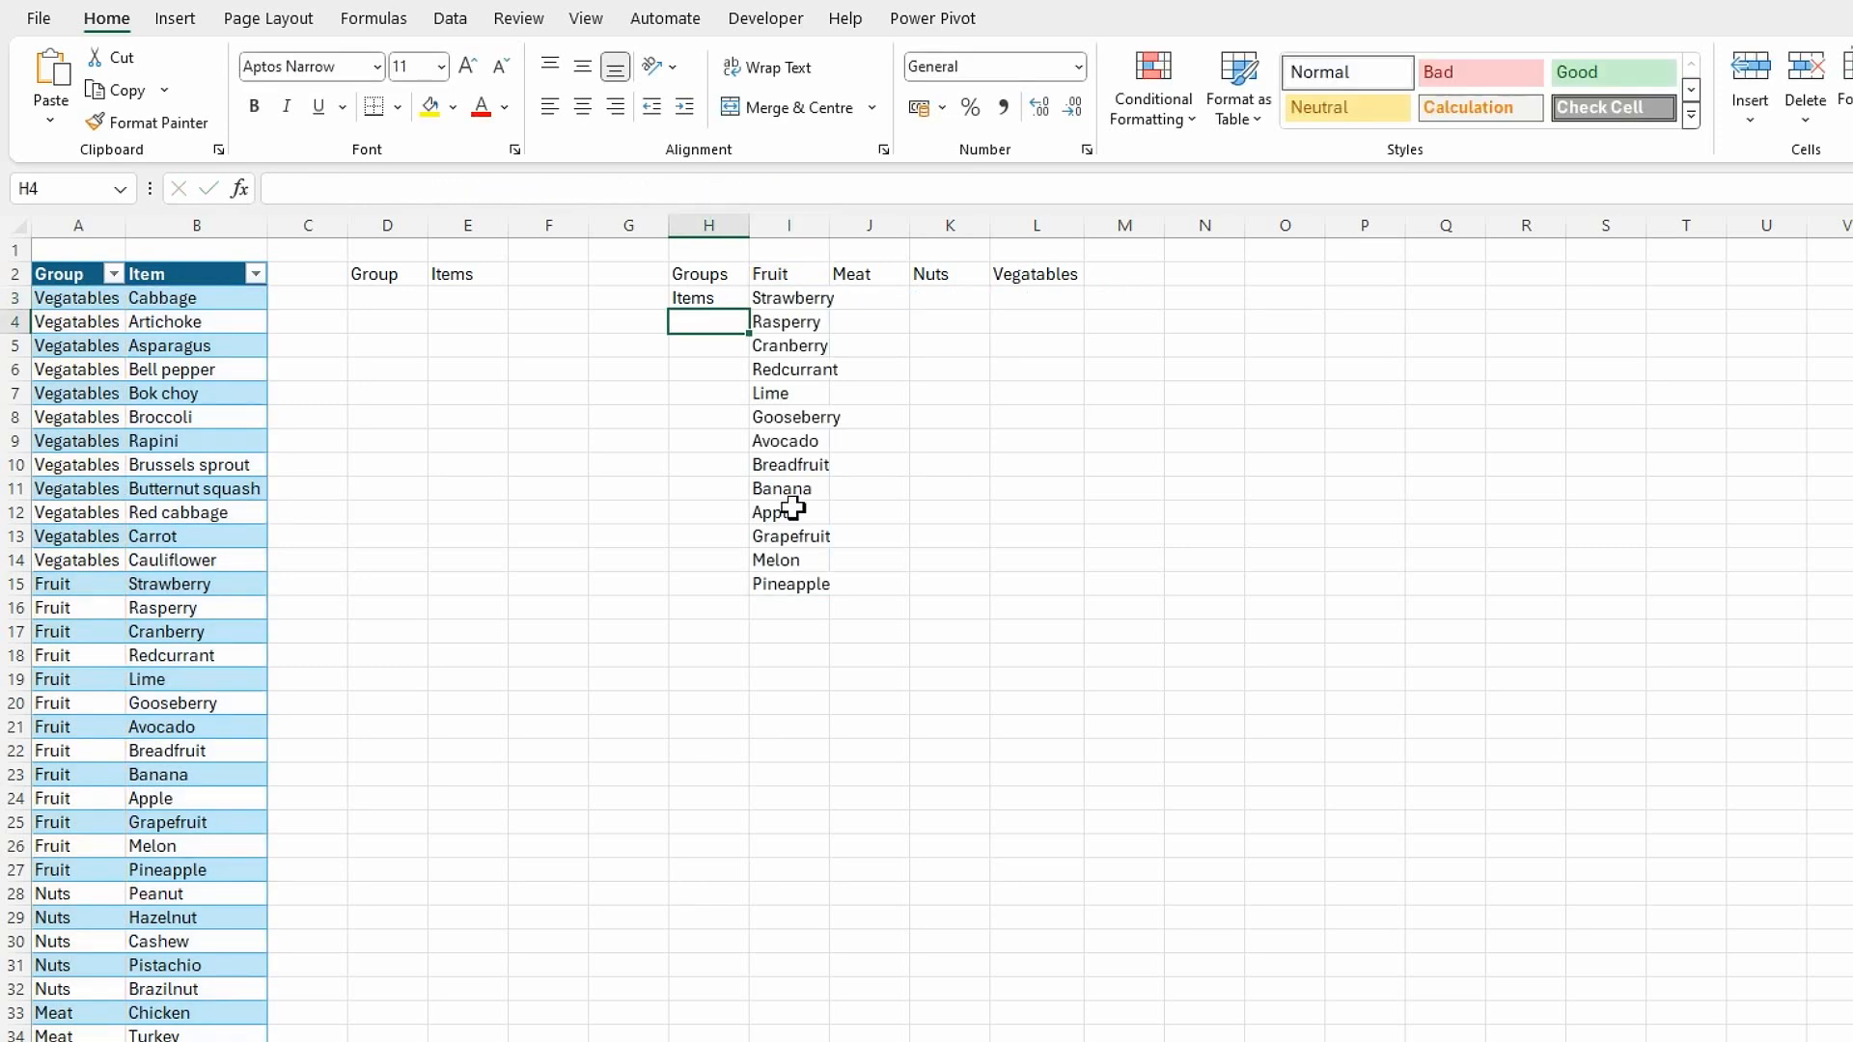
- Sort the fruit items by changing the I3 formula to =SORT(FILTER(tblShopping[Item],tblShopping[Group]=I2,"")), and autofit column I
{"action": "left_click", "coordinate": [794, 302]}
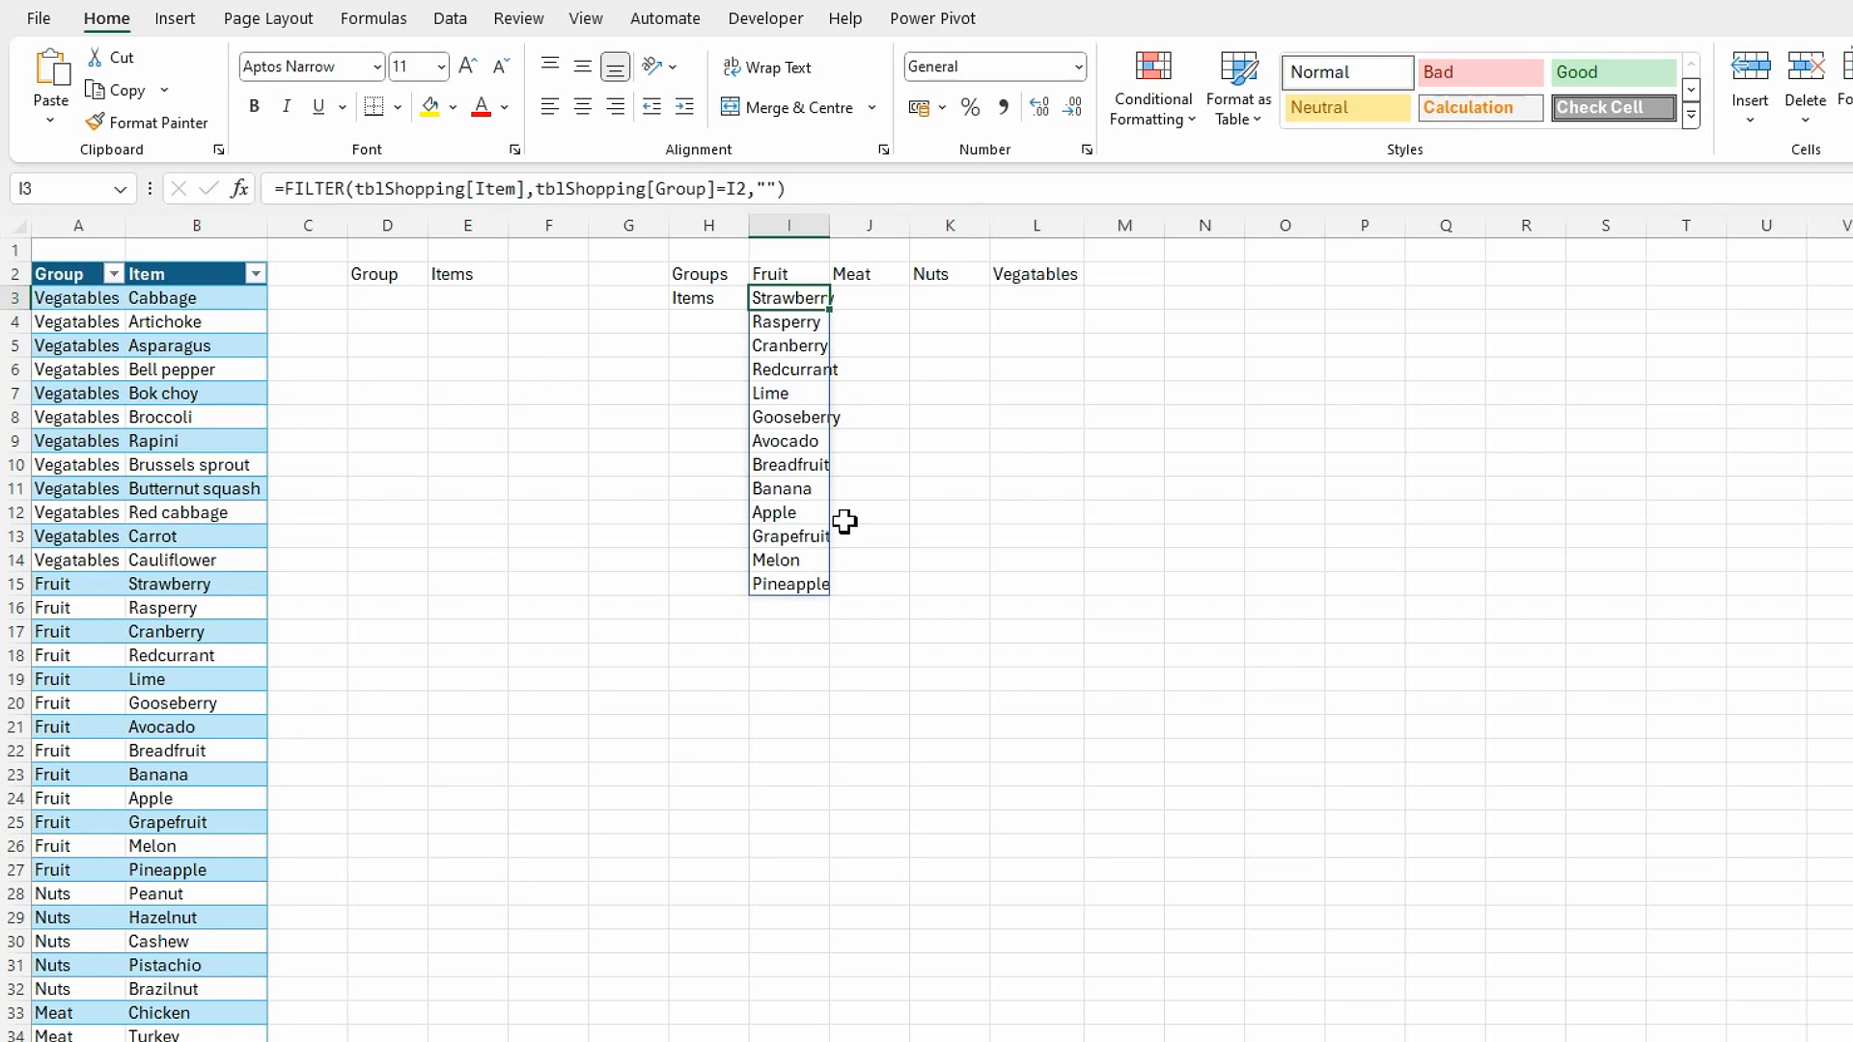
{"action": "left_click", "coordinate": [279, 188]}
{"action": "type", "text": "sort"}
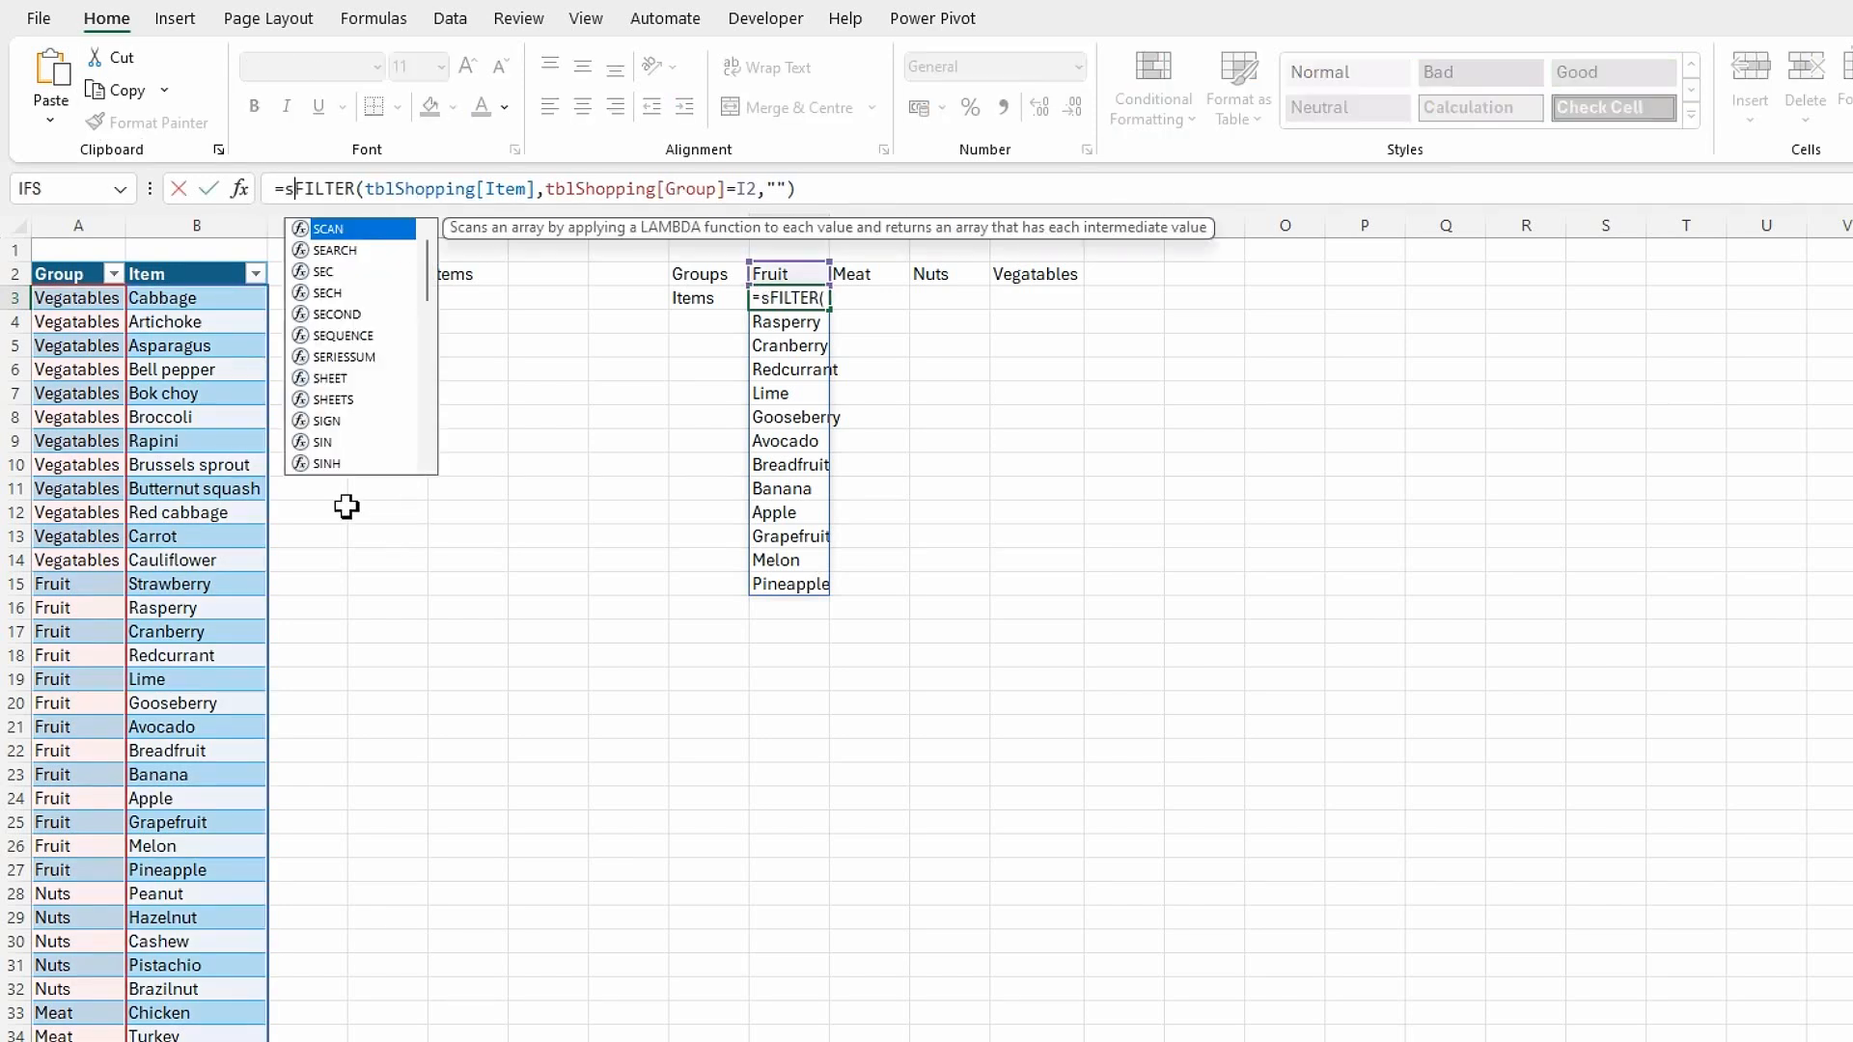
{"action": "key", "text": "Tab"}
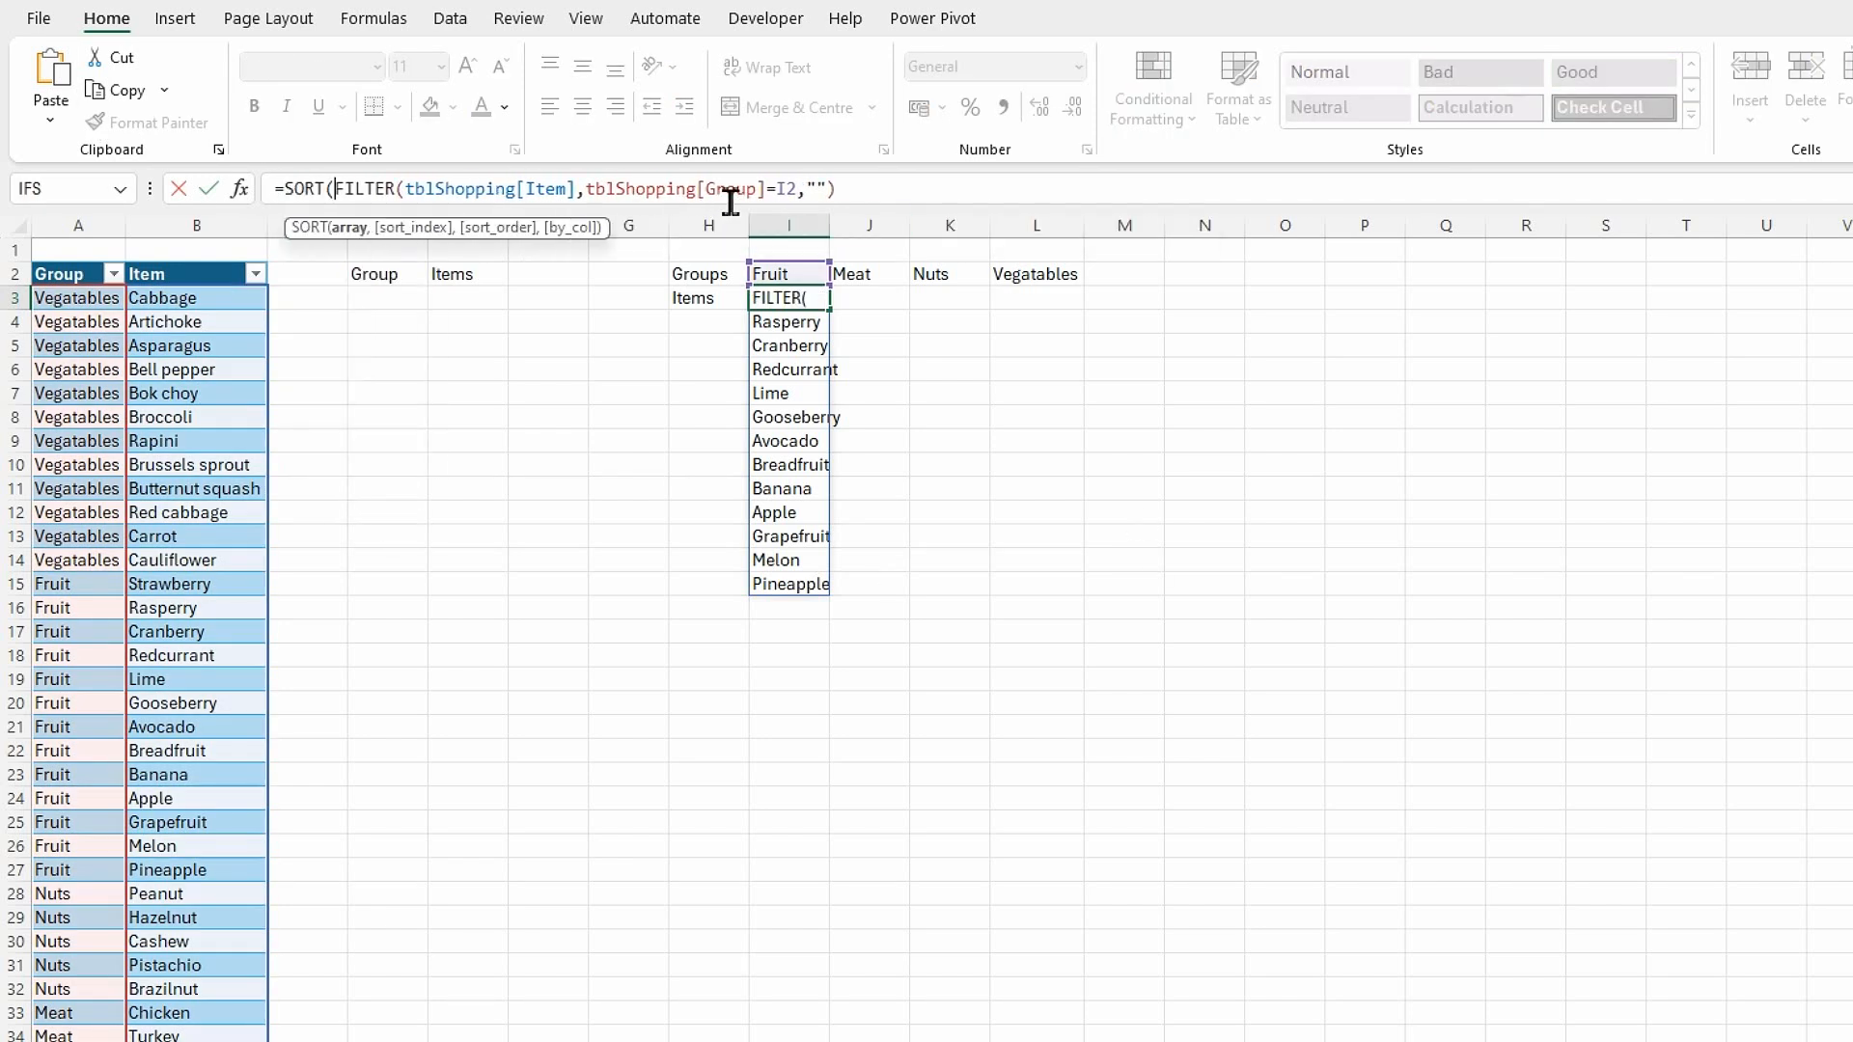
{"action": "left_click", "coordinate": [878, 193]}
{"action": "type", "text": ")"}
{"action": "key", "text": "Return"}
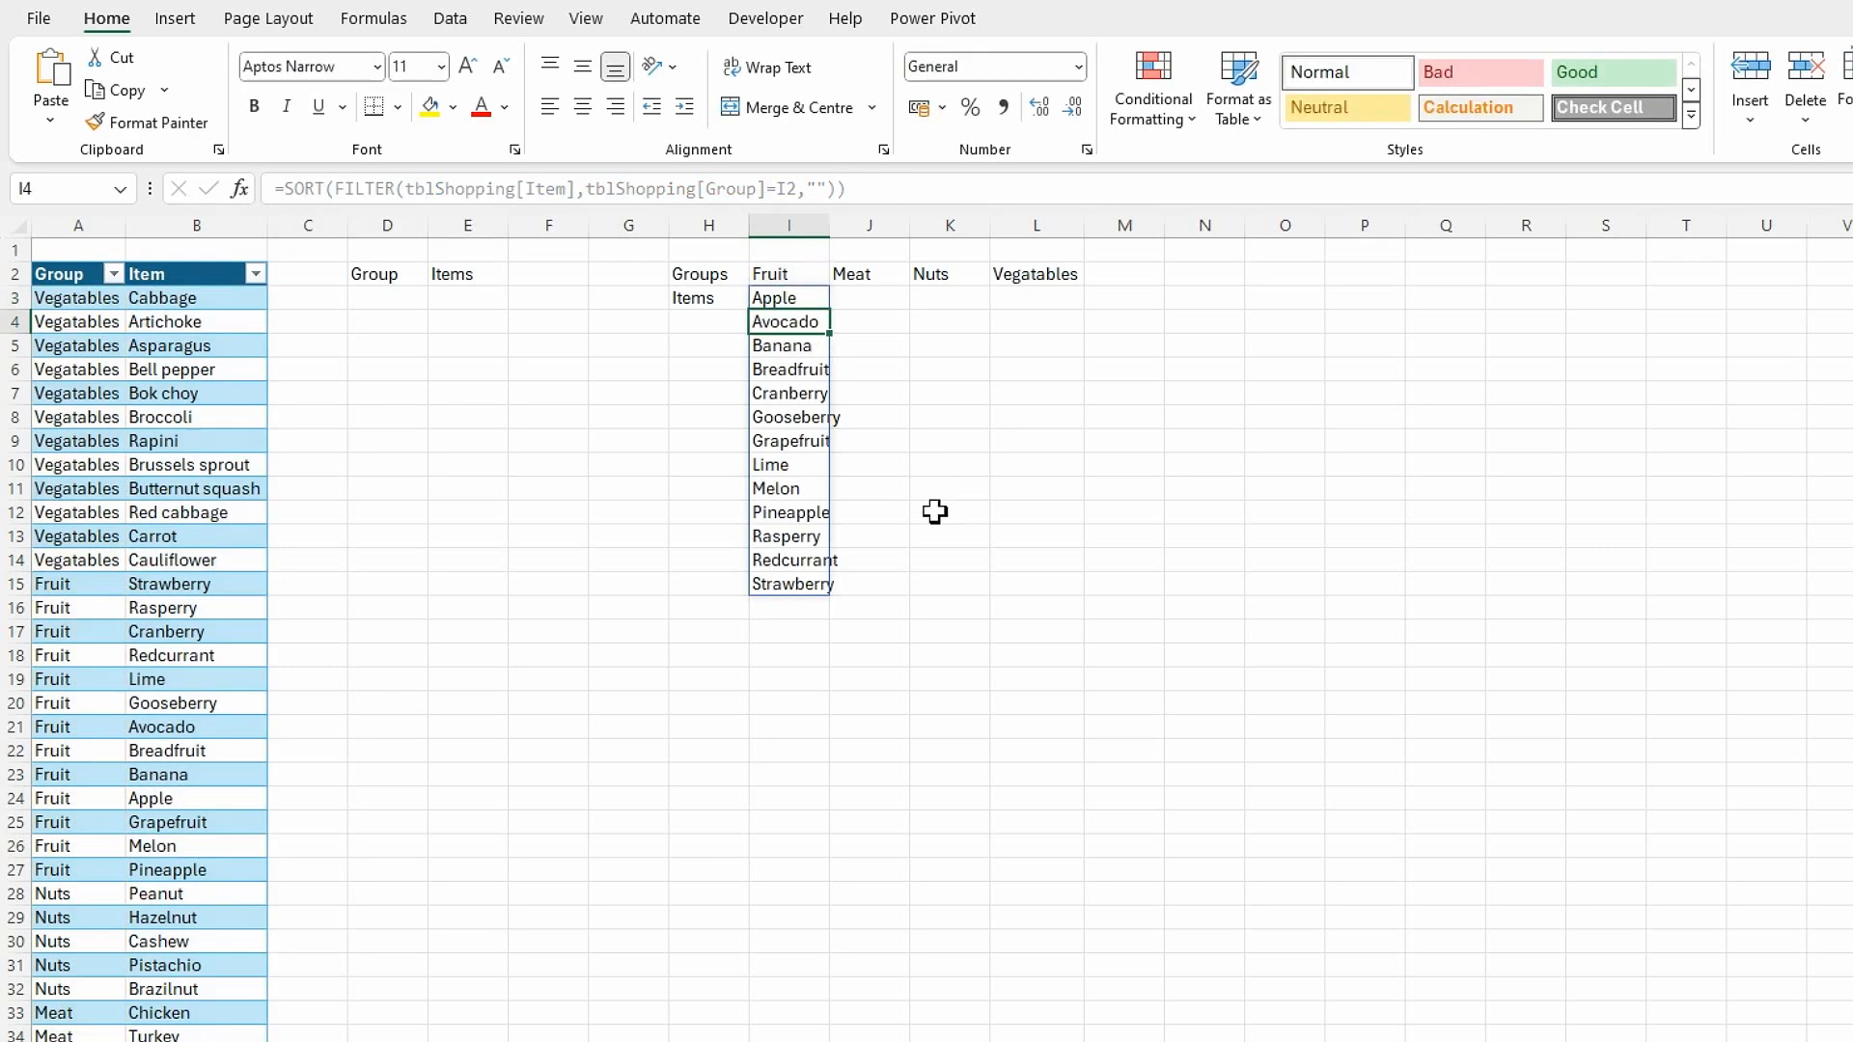
{"action": "double_click", "coordinate": [830, 232]}
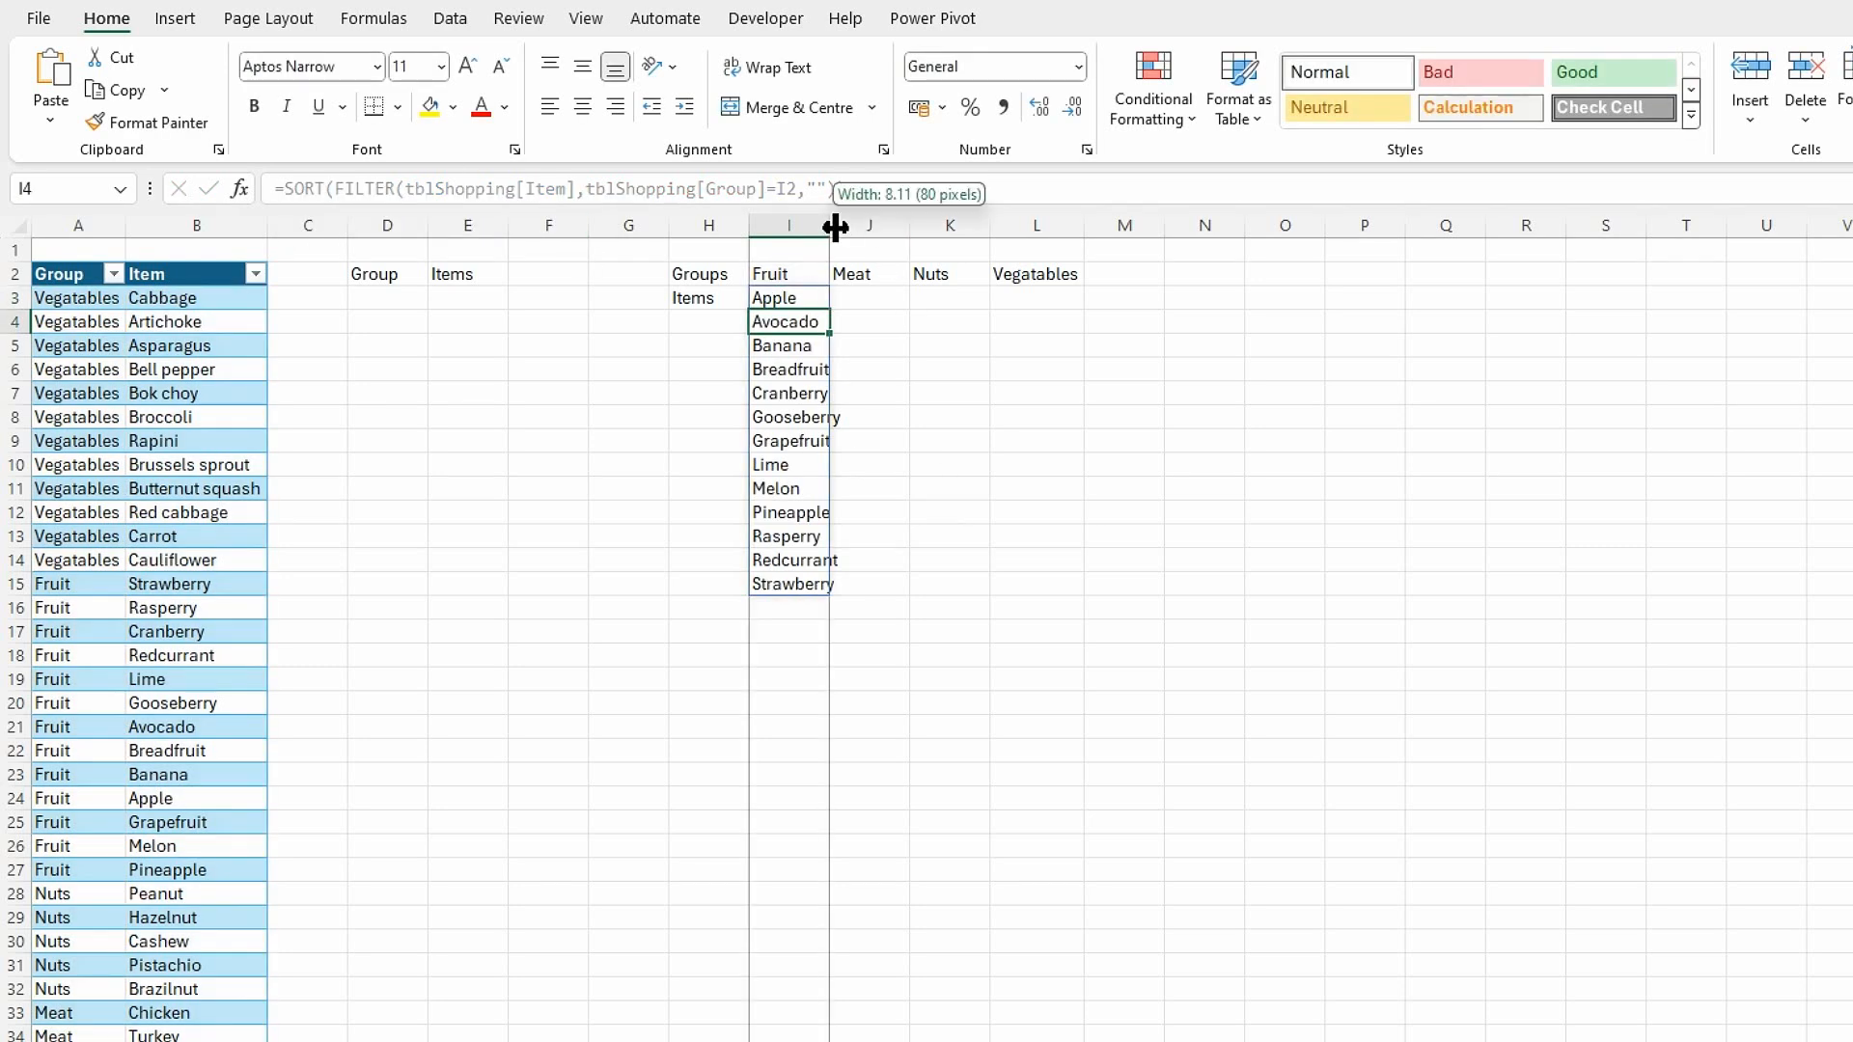
{"action": "left_click", "coordinate": [1016, 538]}
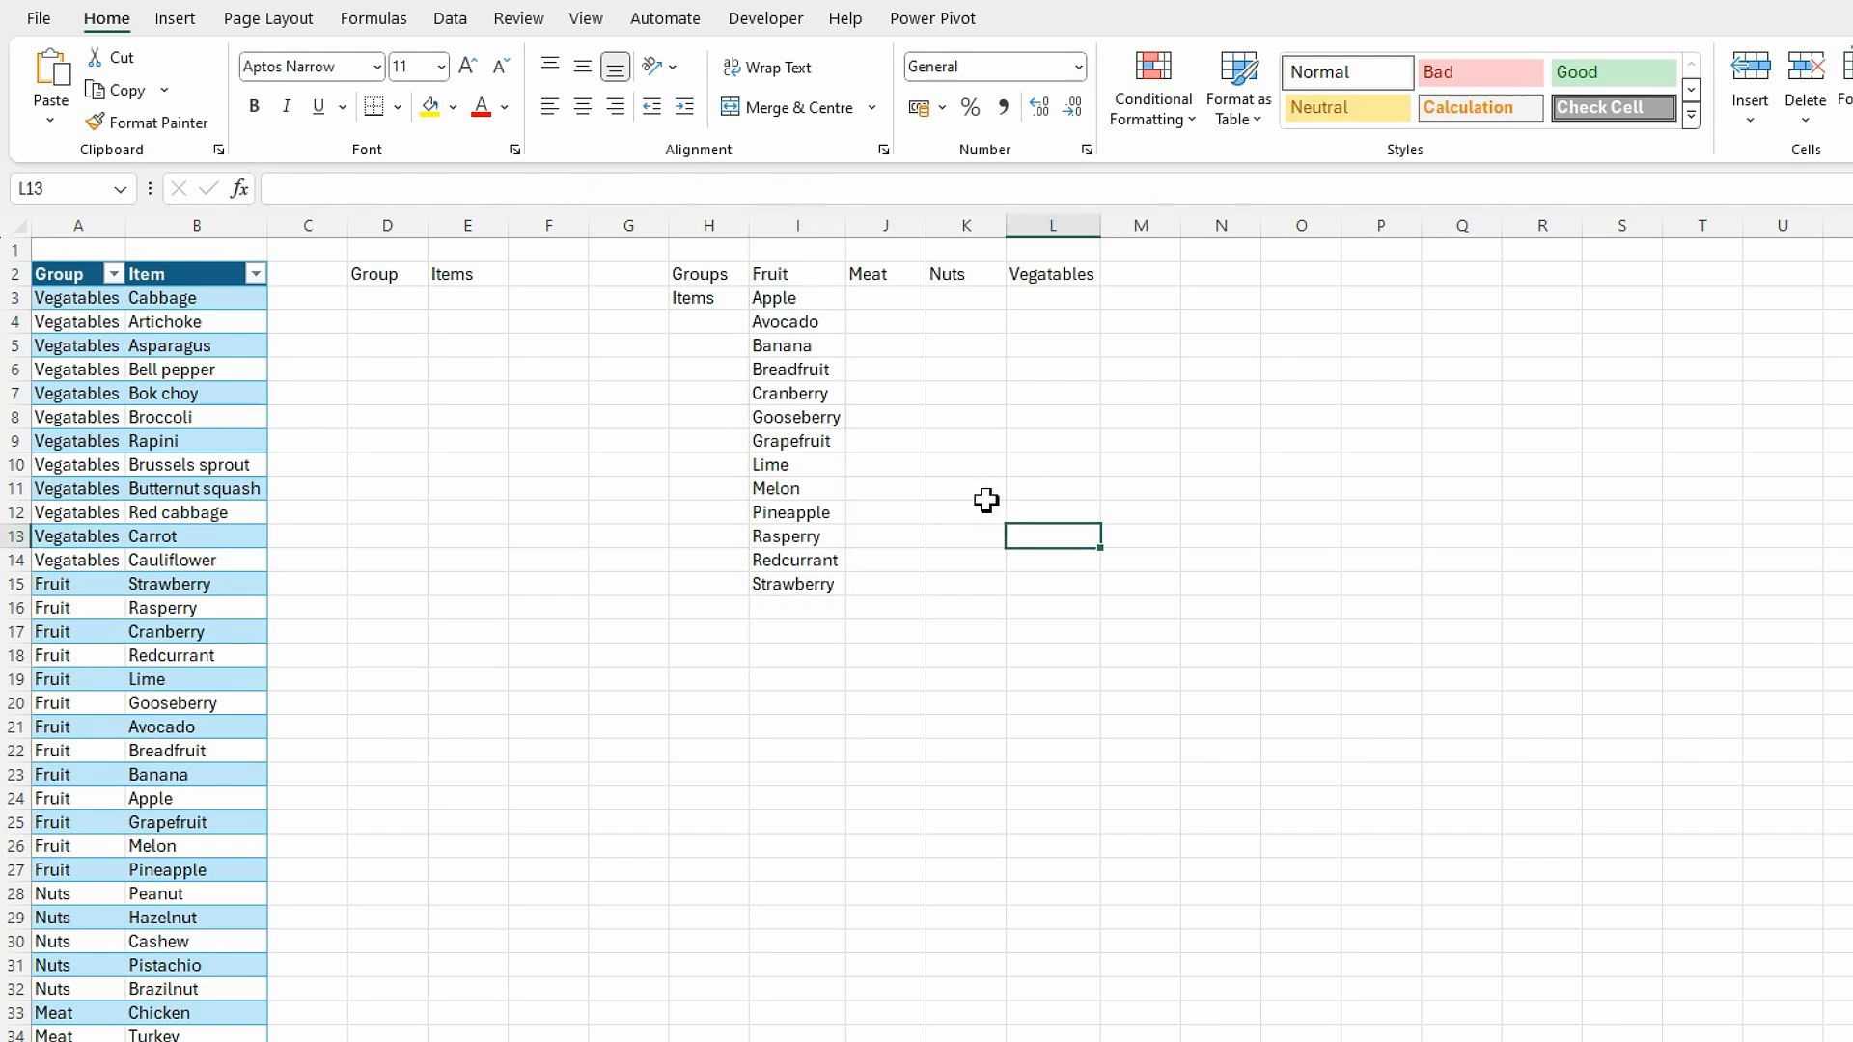
- Copy the I3 formula across J3:P3 to list the items of the other groups and leave room for more
{"action": "left_click", "coordinate": [777, 299]}
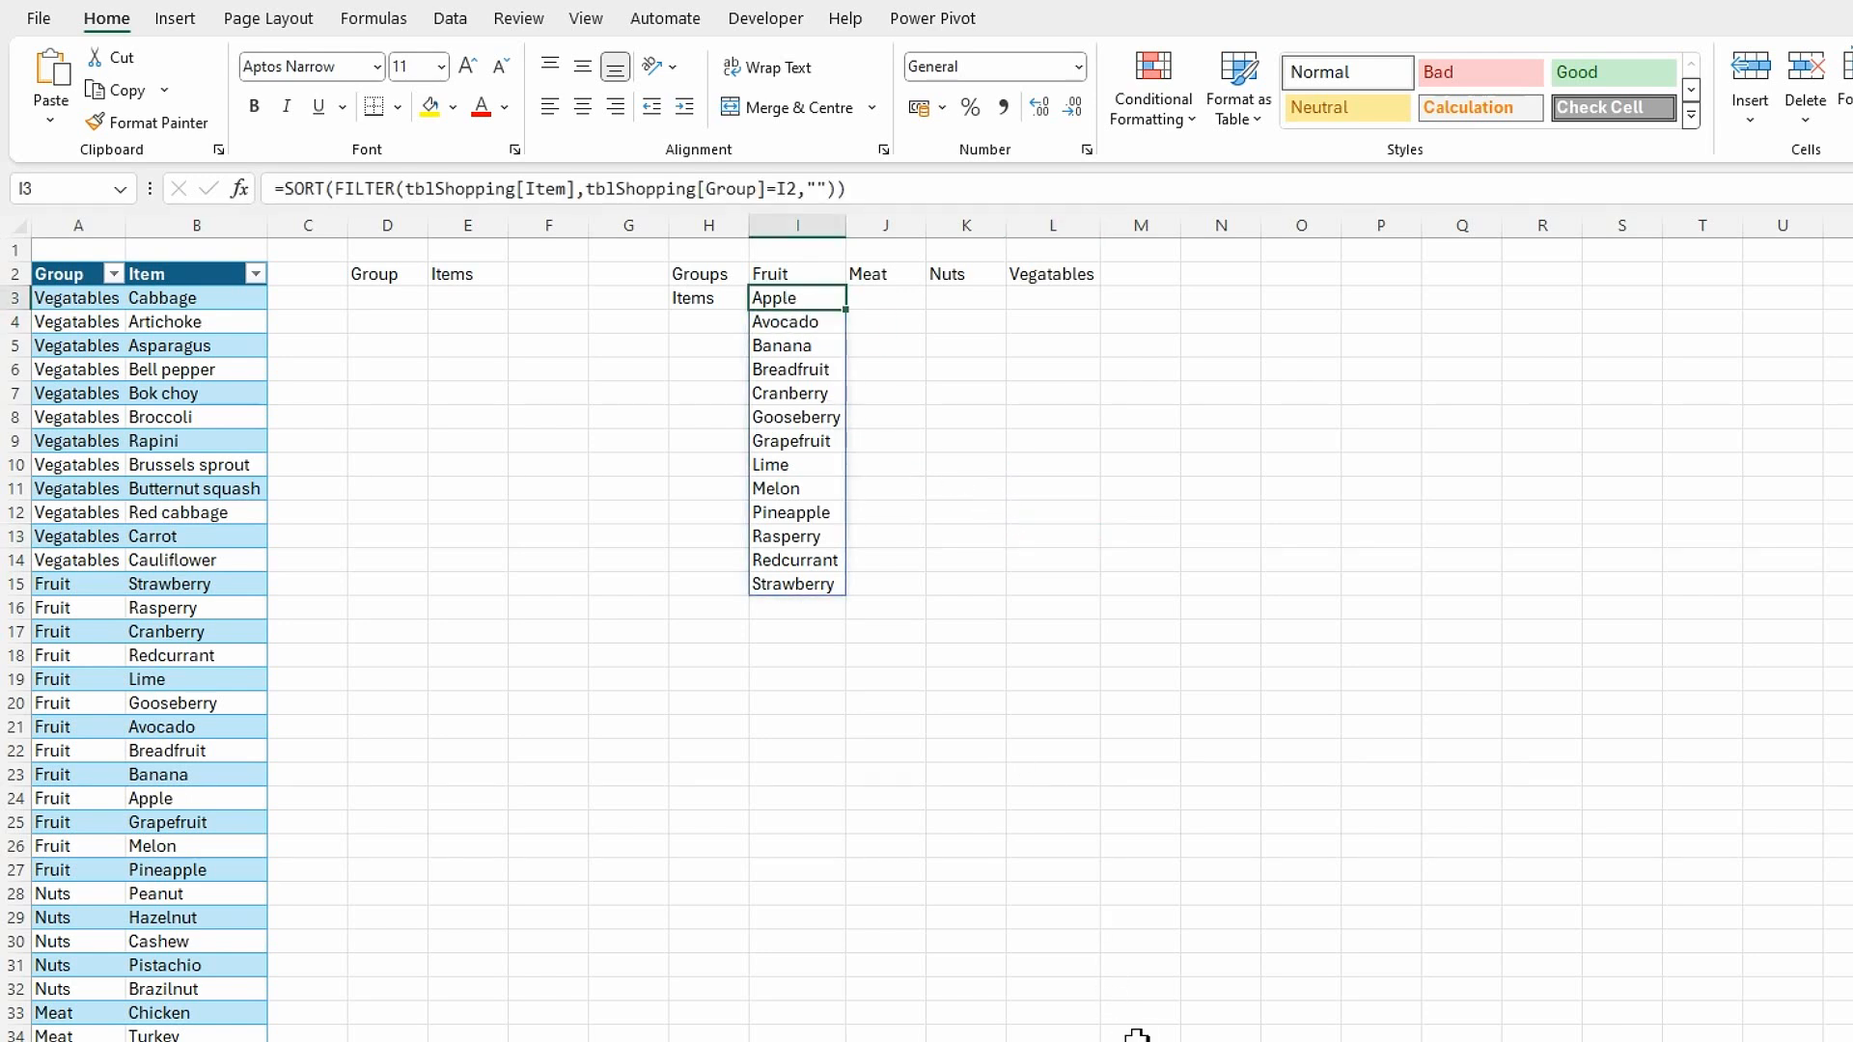
{"action": "key", "text": "ctrl+c"}
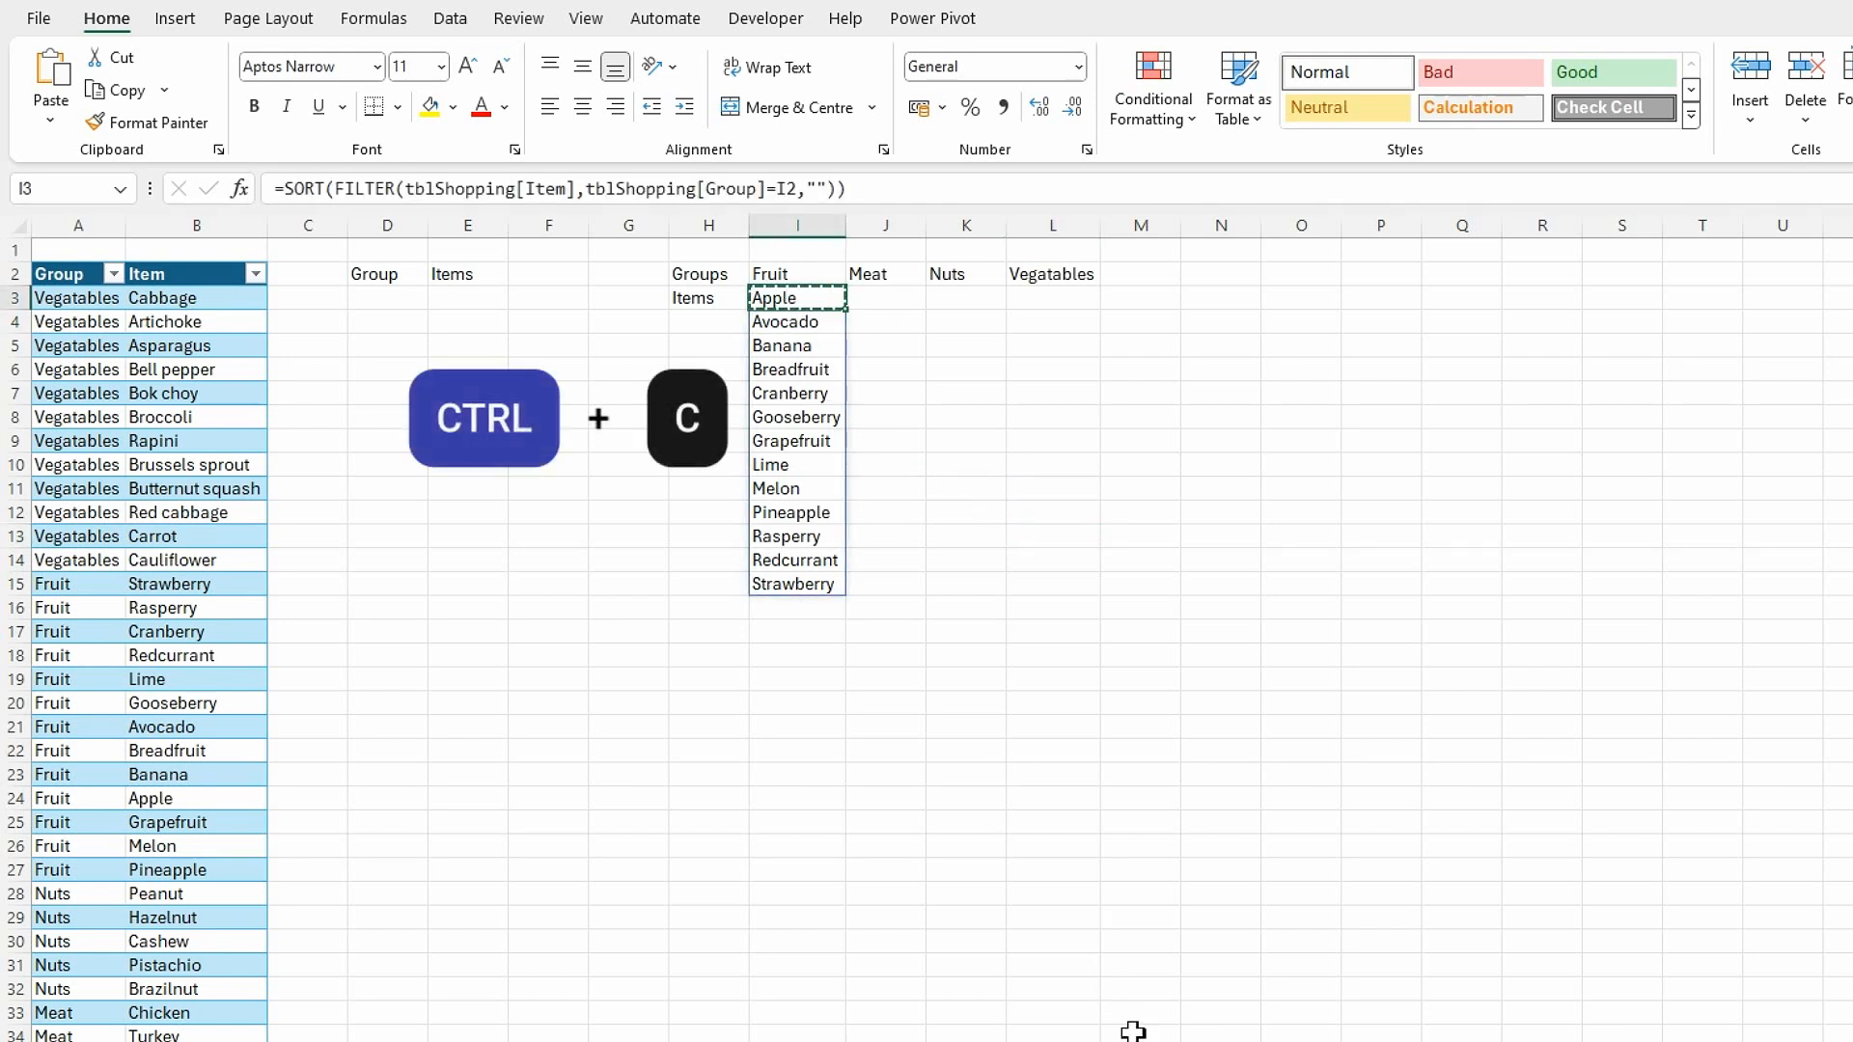
{"action": "left_click_drag", "start_coordinate": [893, 301], "coordinate": [1389, 289]}
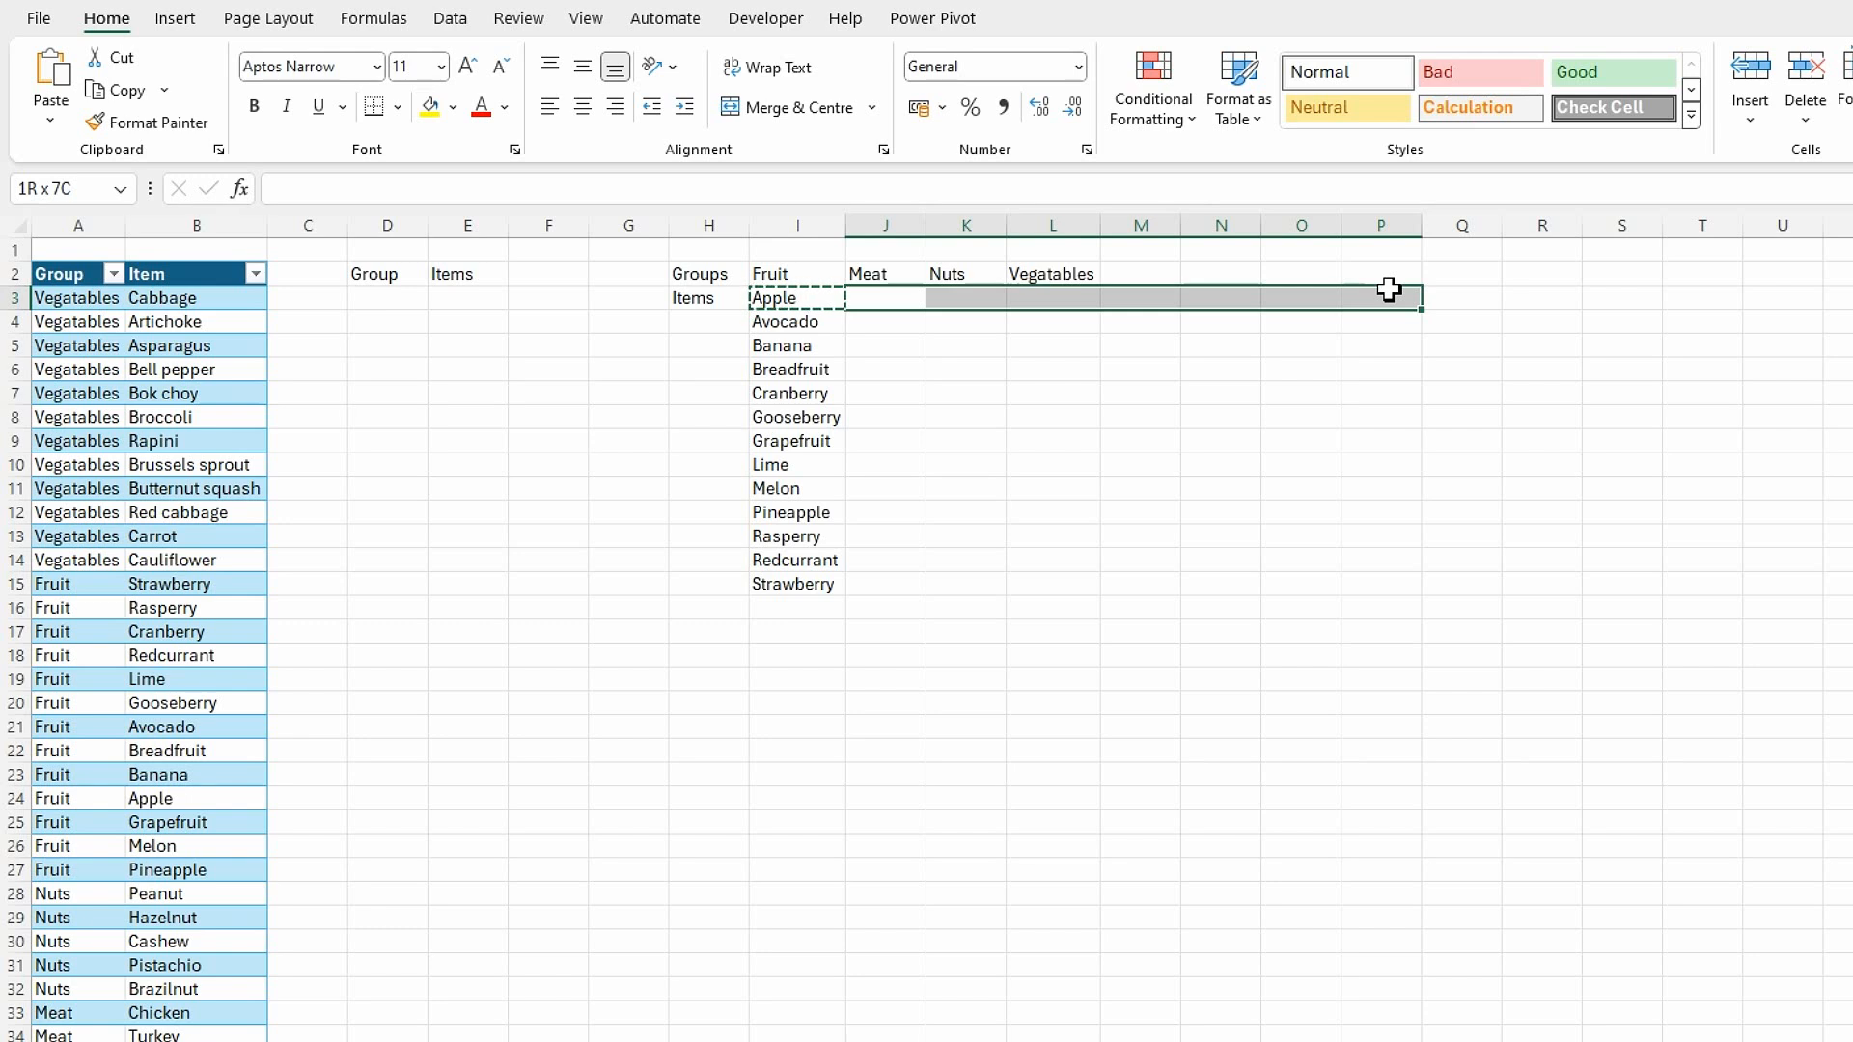
{"action": "left_click_drag", "start_coordinate": [1388, 289], "coordinate": [1389, 290]}
{"action": "key", "text": "ctrl+v"}
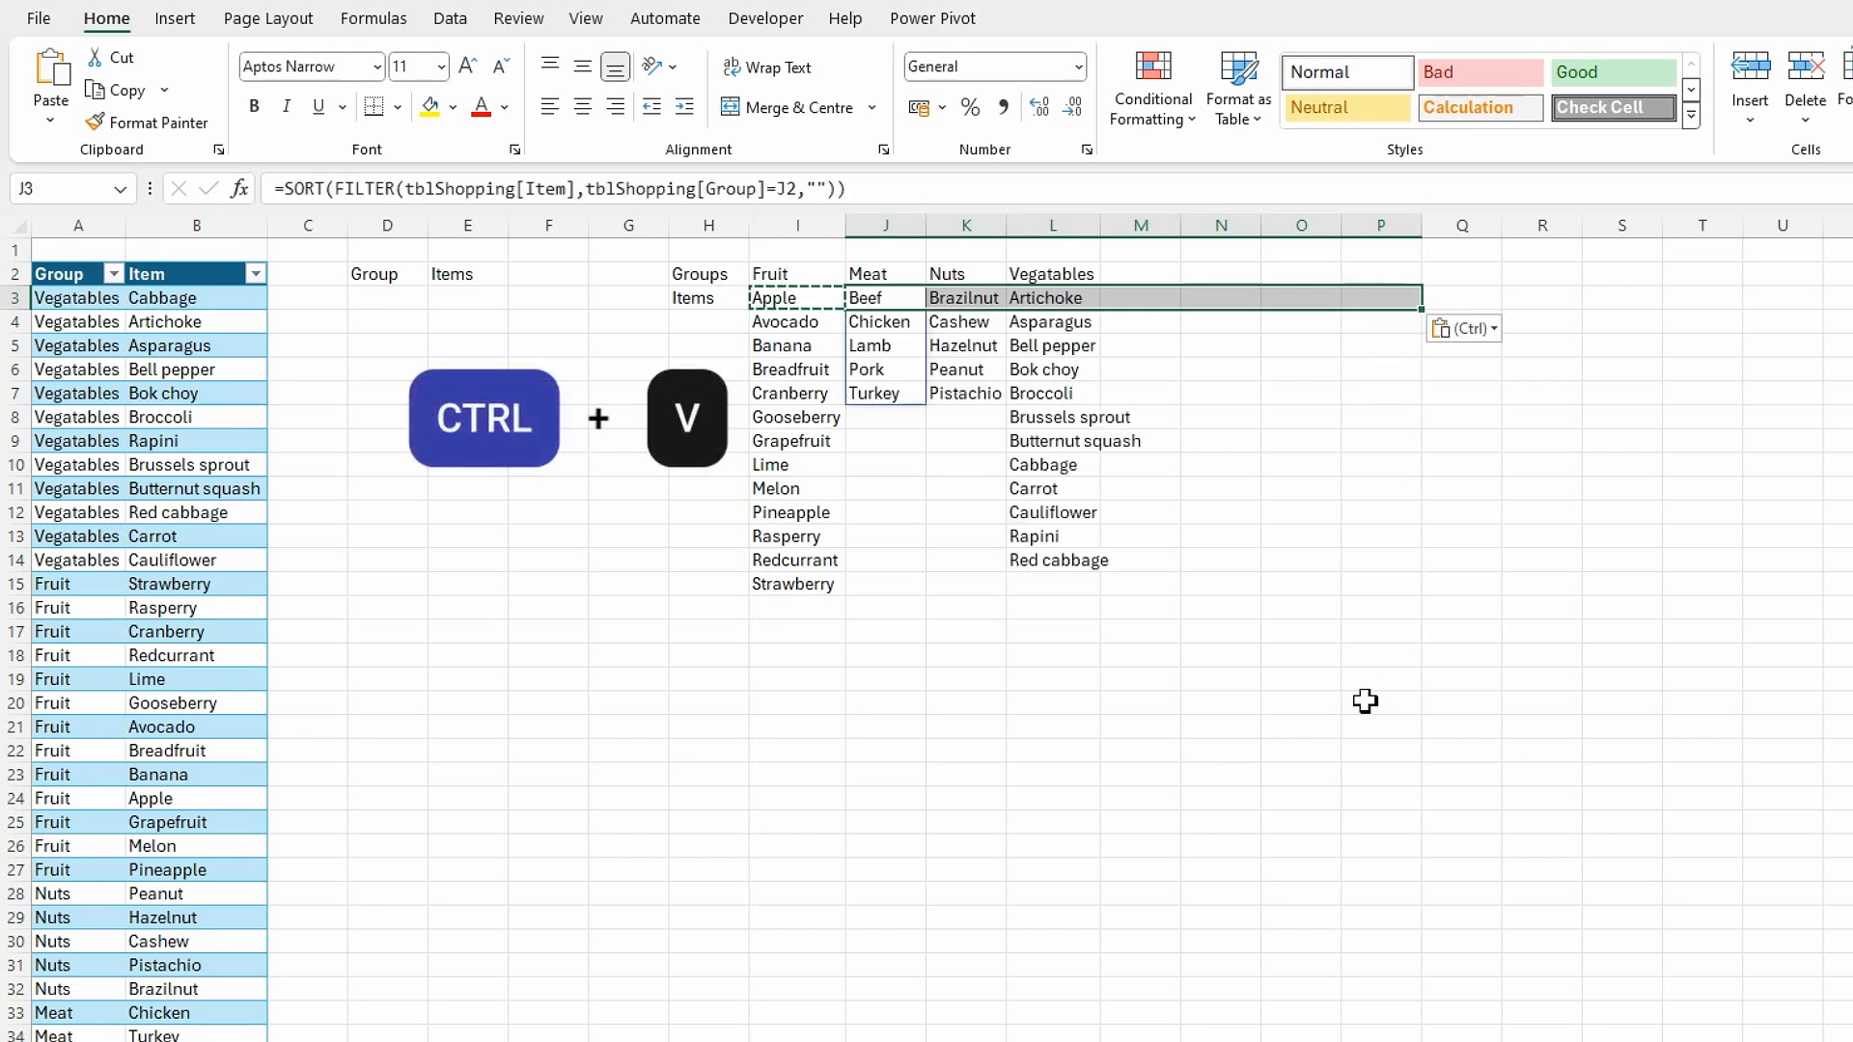
- Autofit column L to the width of its vegetable items
{"action": "left_click", "coordinate": [1057, 714]}
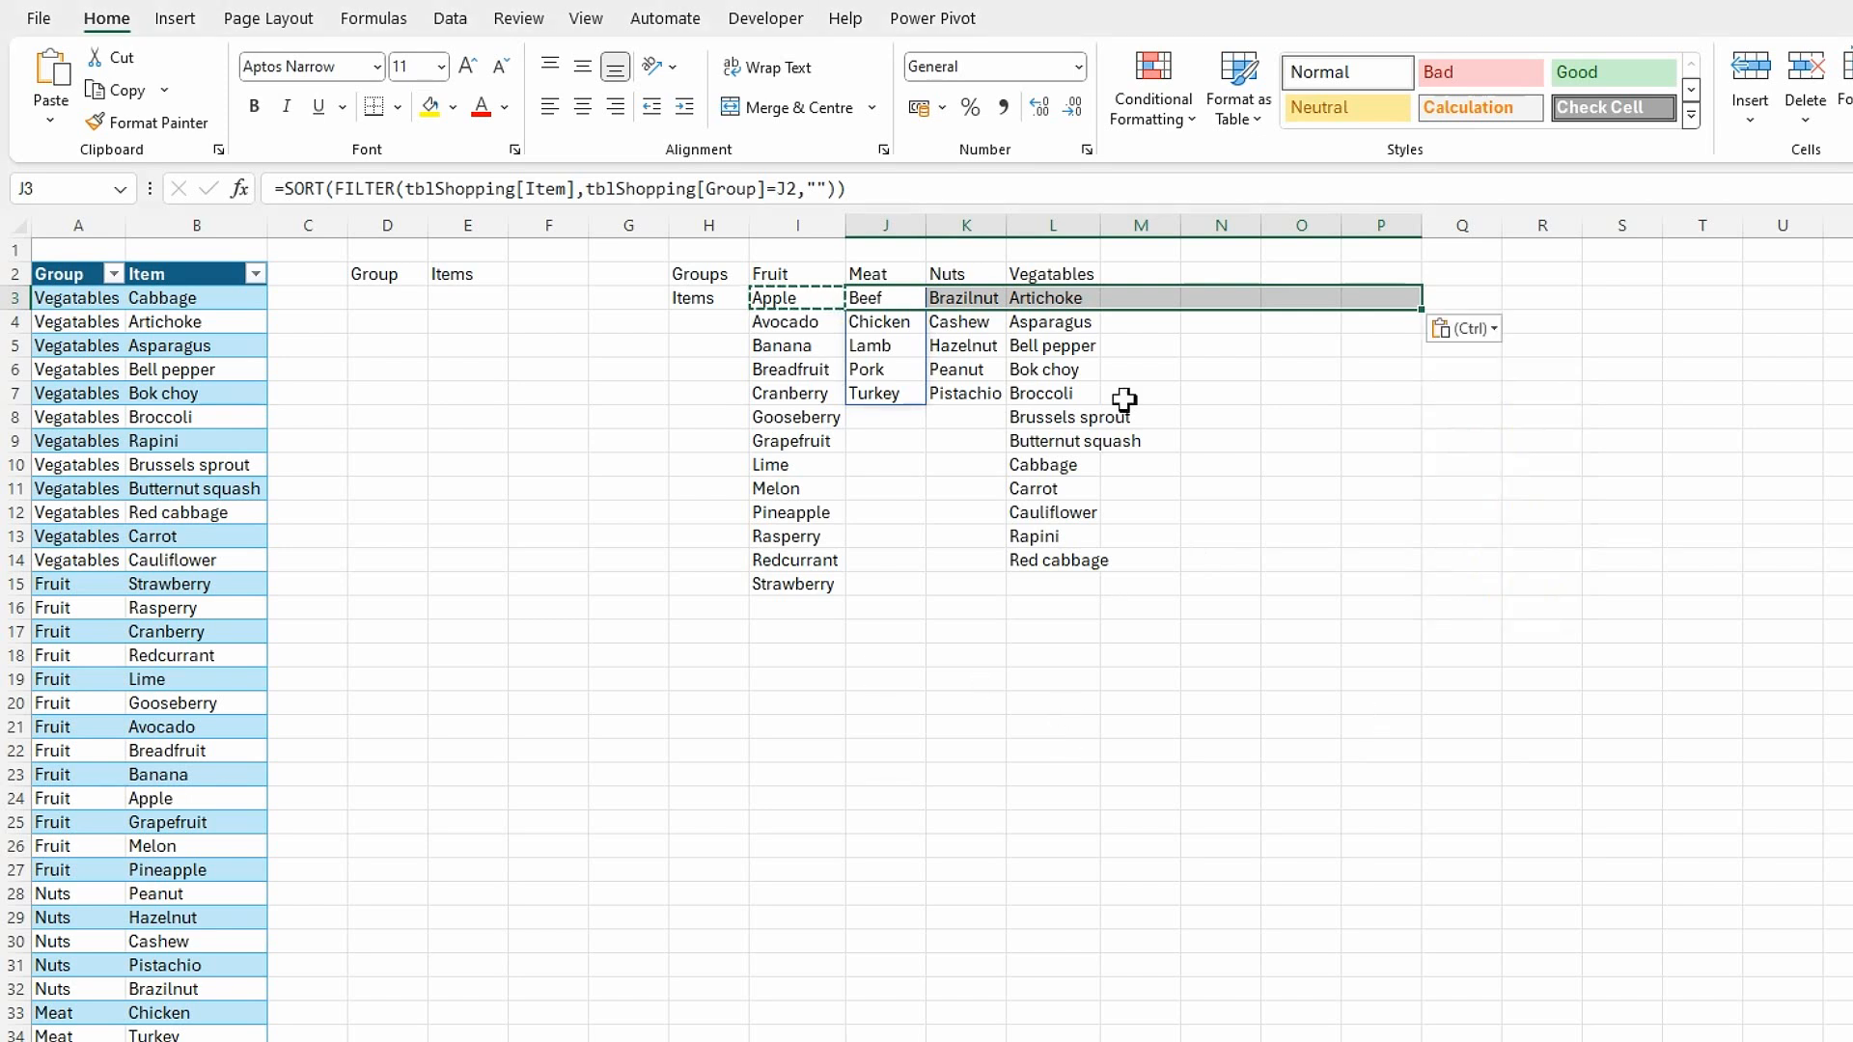
{"action": "double_click", "coordinate": [1103, 231]}
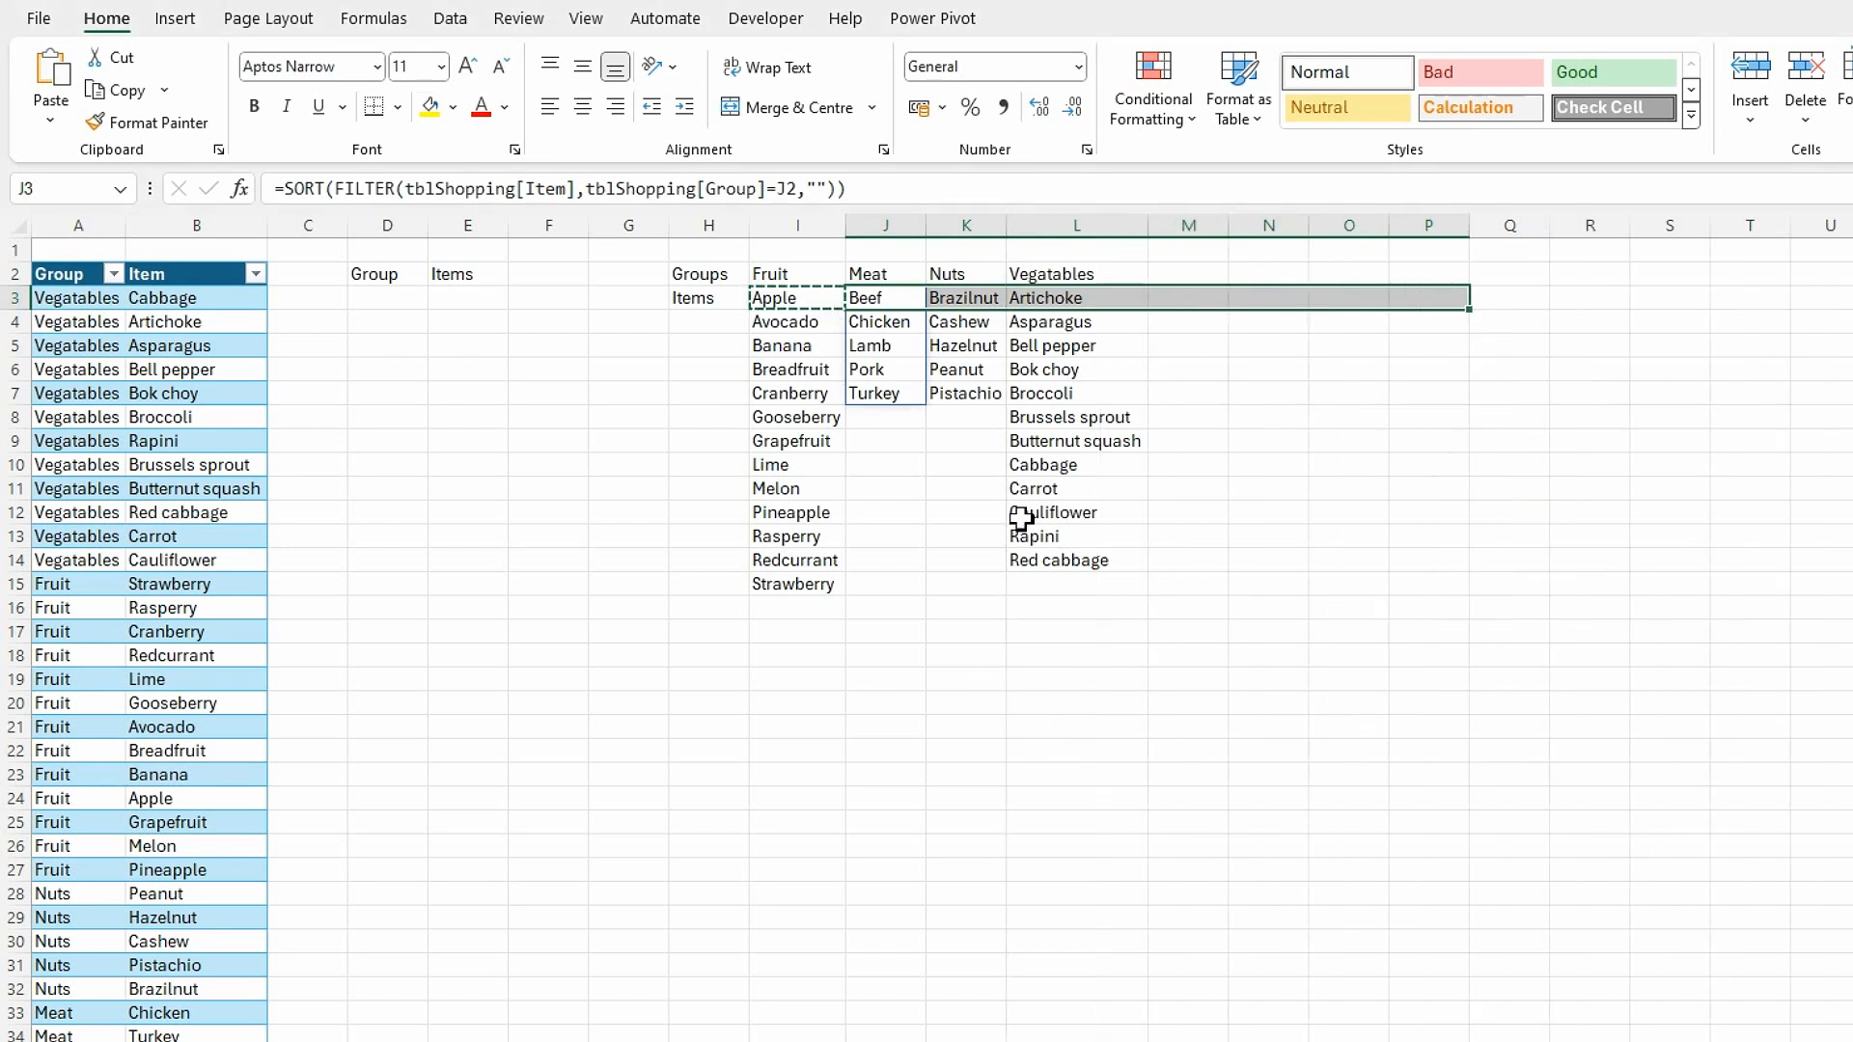
{"action": "left_click", "coordinate": [936, 675]}
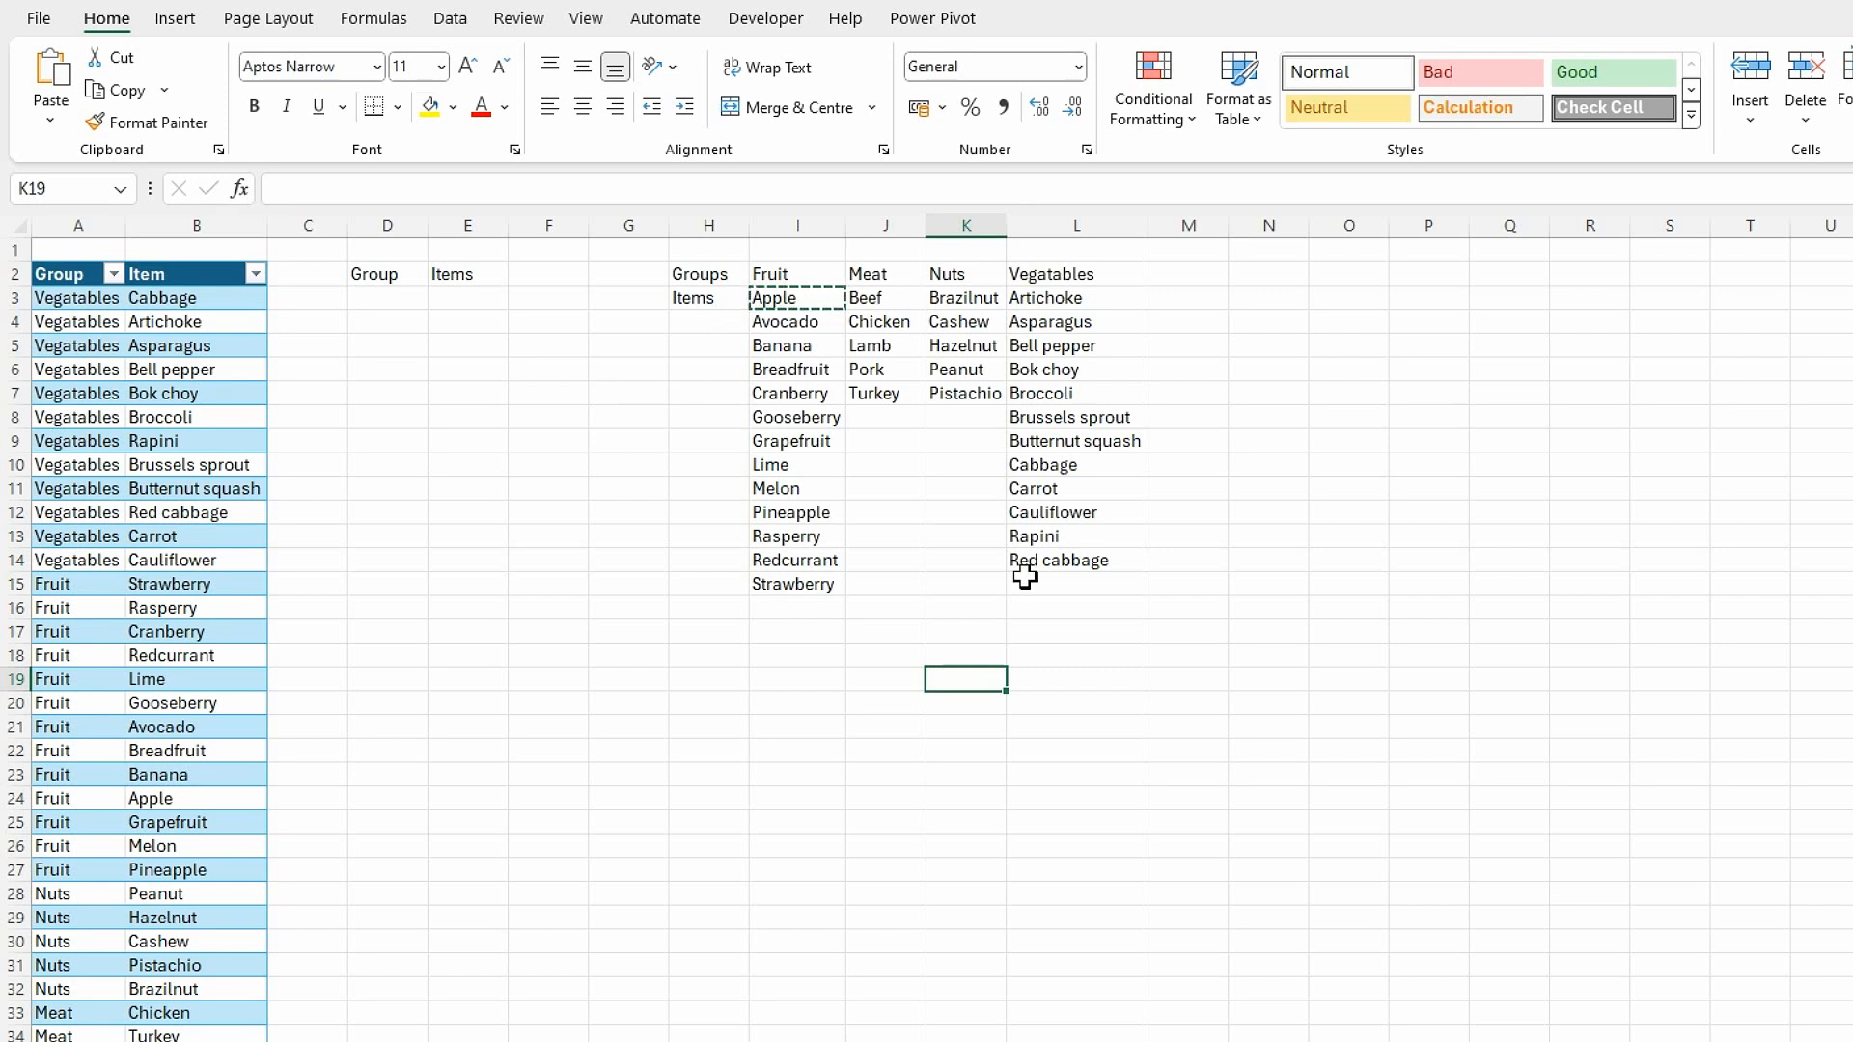
{"action": "left_click", "coordinate": [482, 569]}
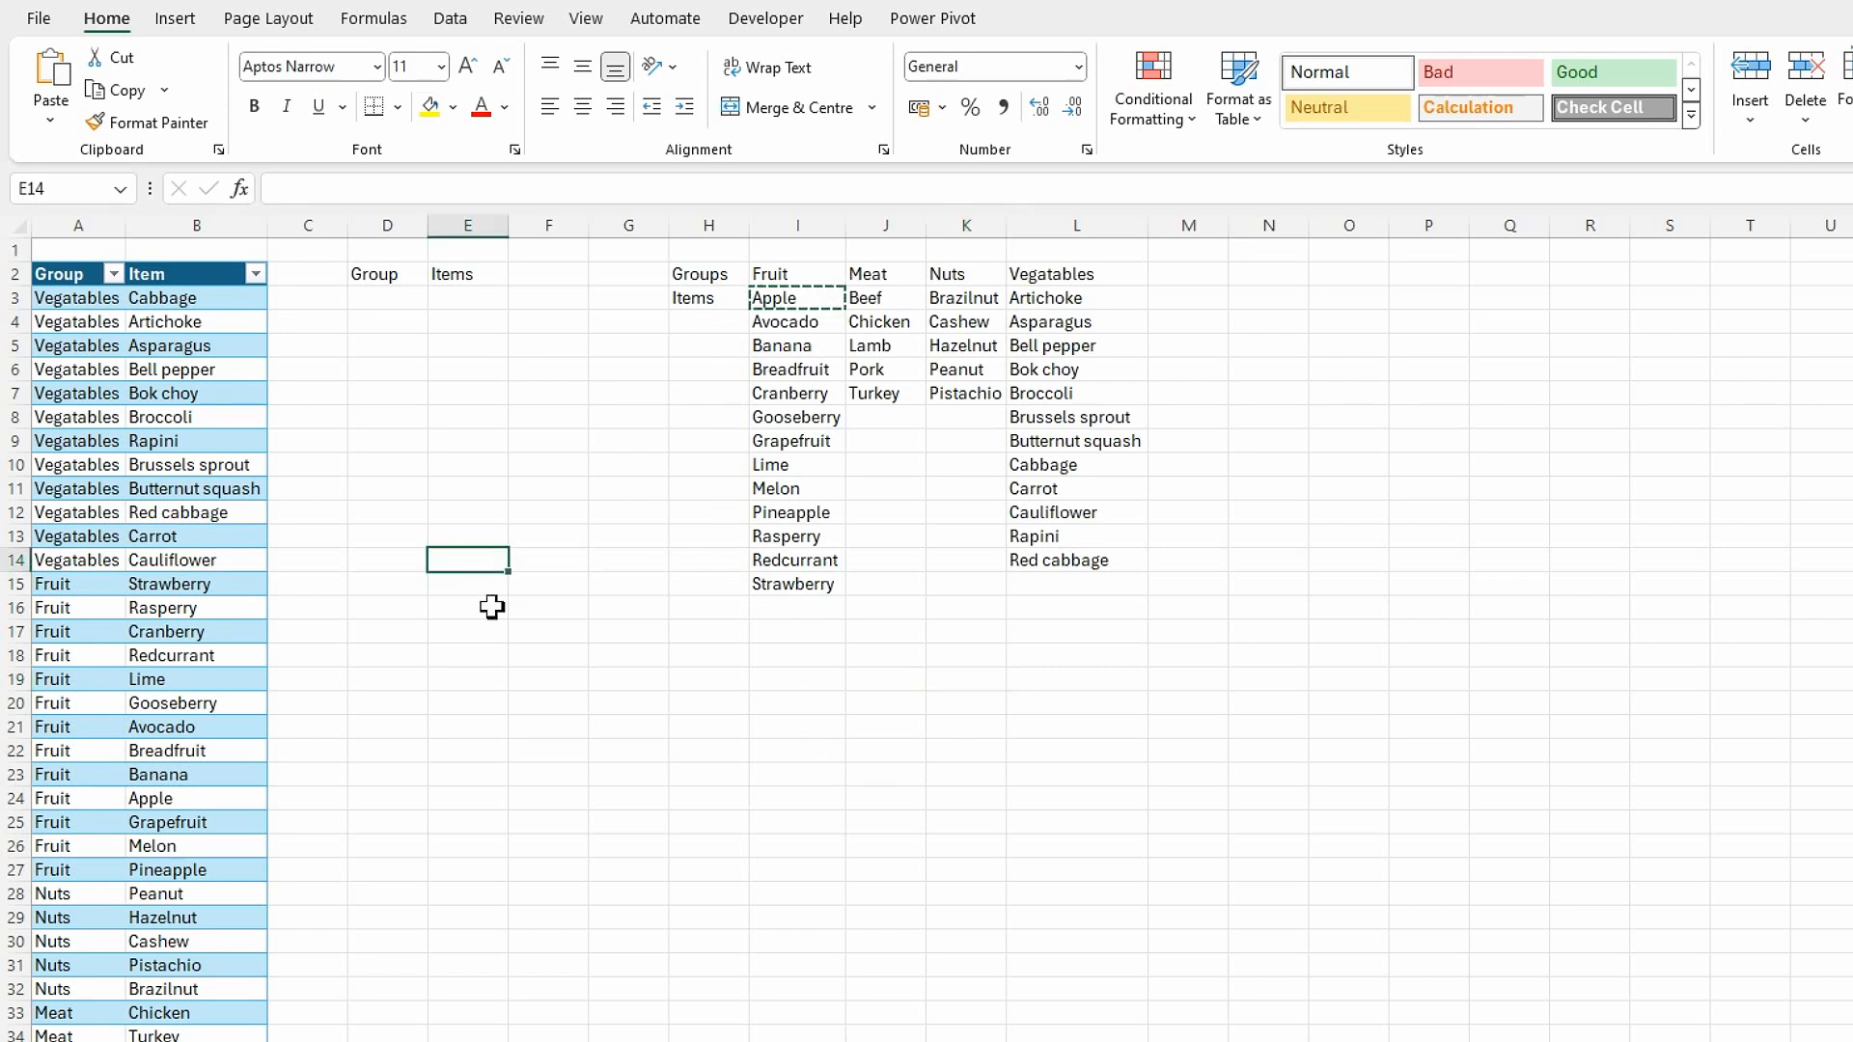
- Format the Group and Items headings in D2:E2 as bold with a thick bottom border, and widen column E
{"action": "left_click", "coordinate": [388, 301]}
{"action": "left_click_drag", "start_coordinate": [366, 274], "coordinate": [449, 274]}
{"action": "left_click", "coordinate": [254, 106]}
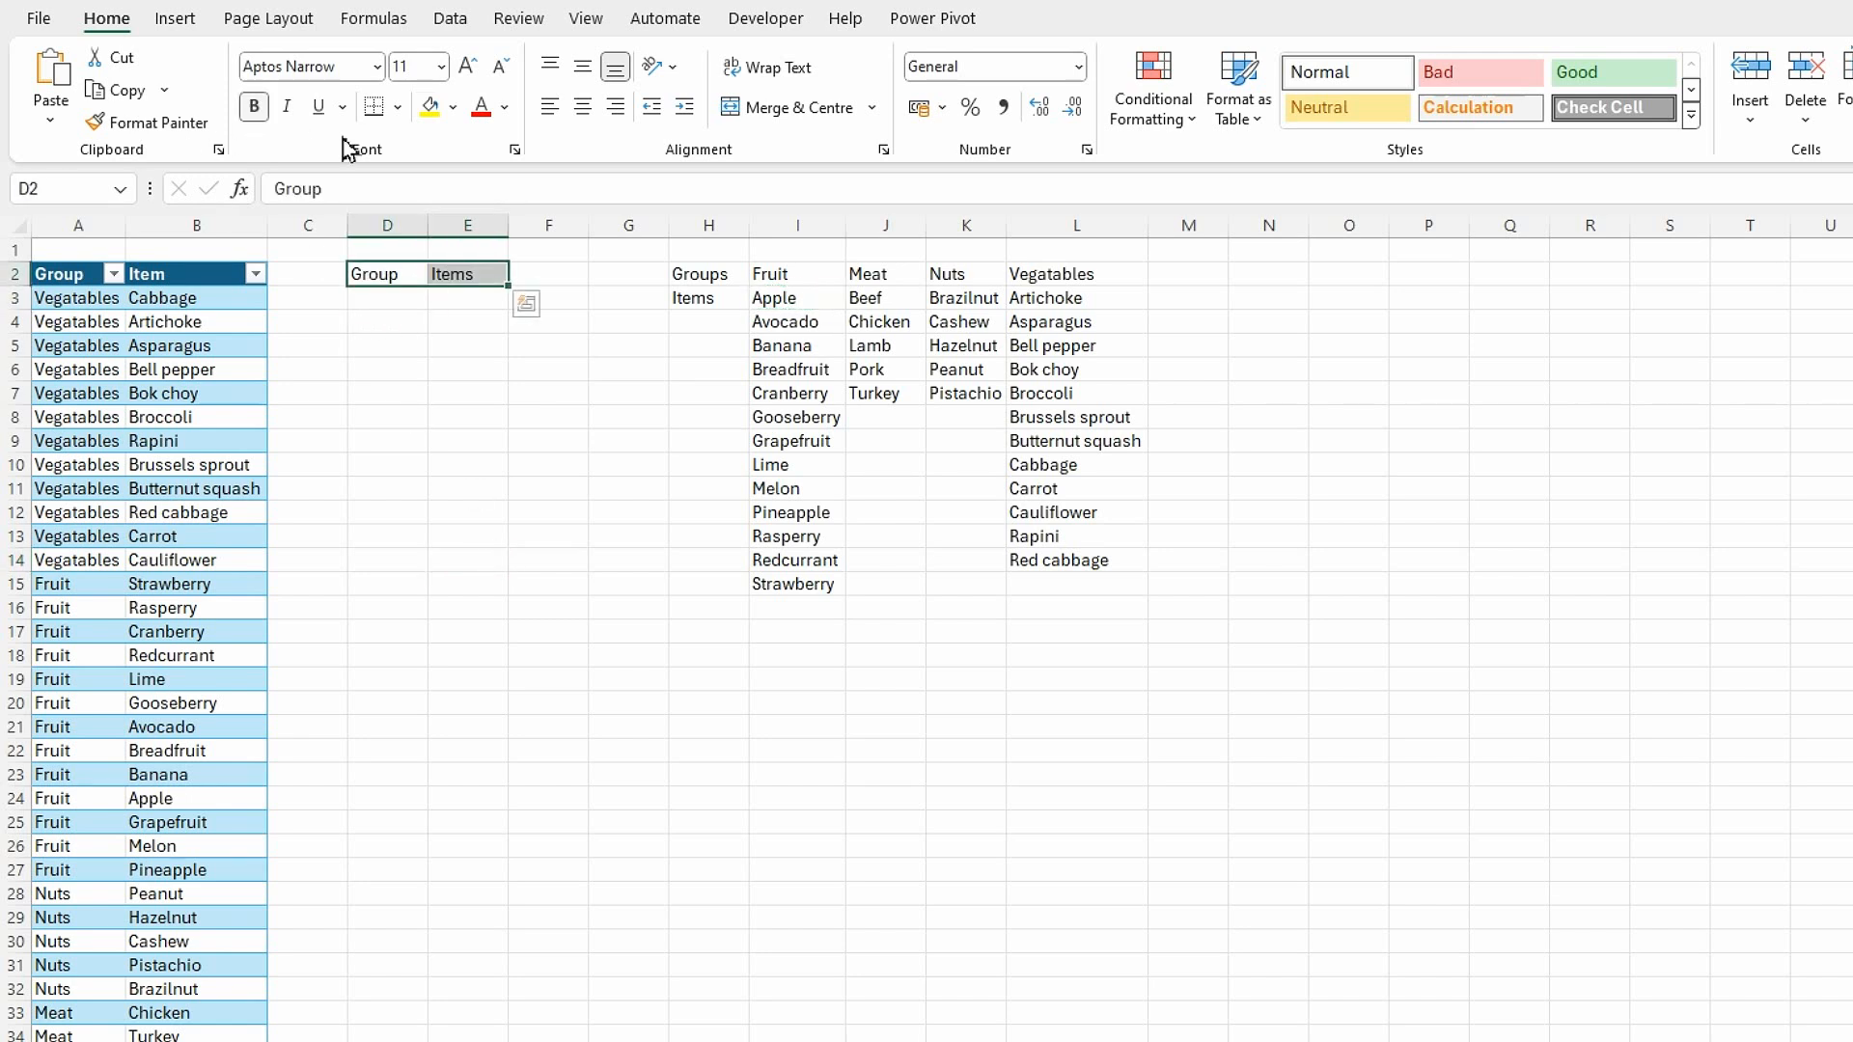
{"action": "left_click", "coordinate": [396, 107]}
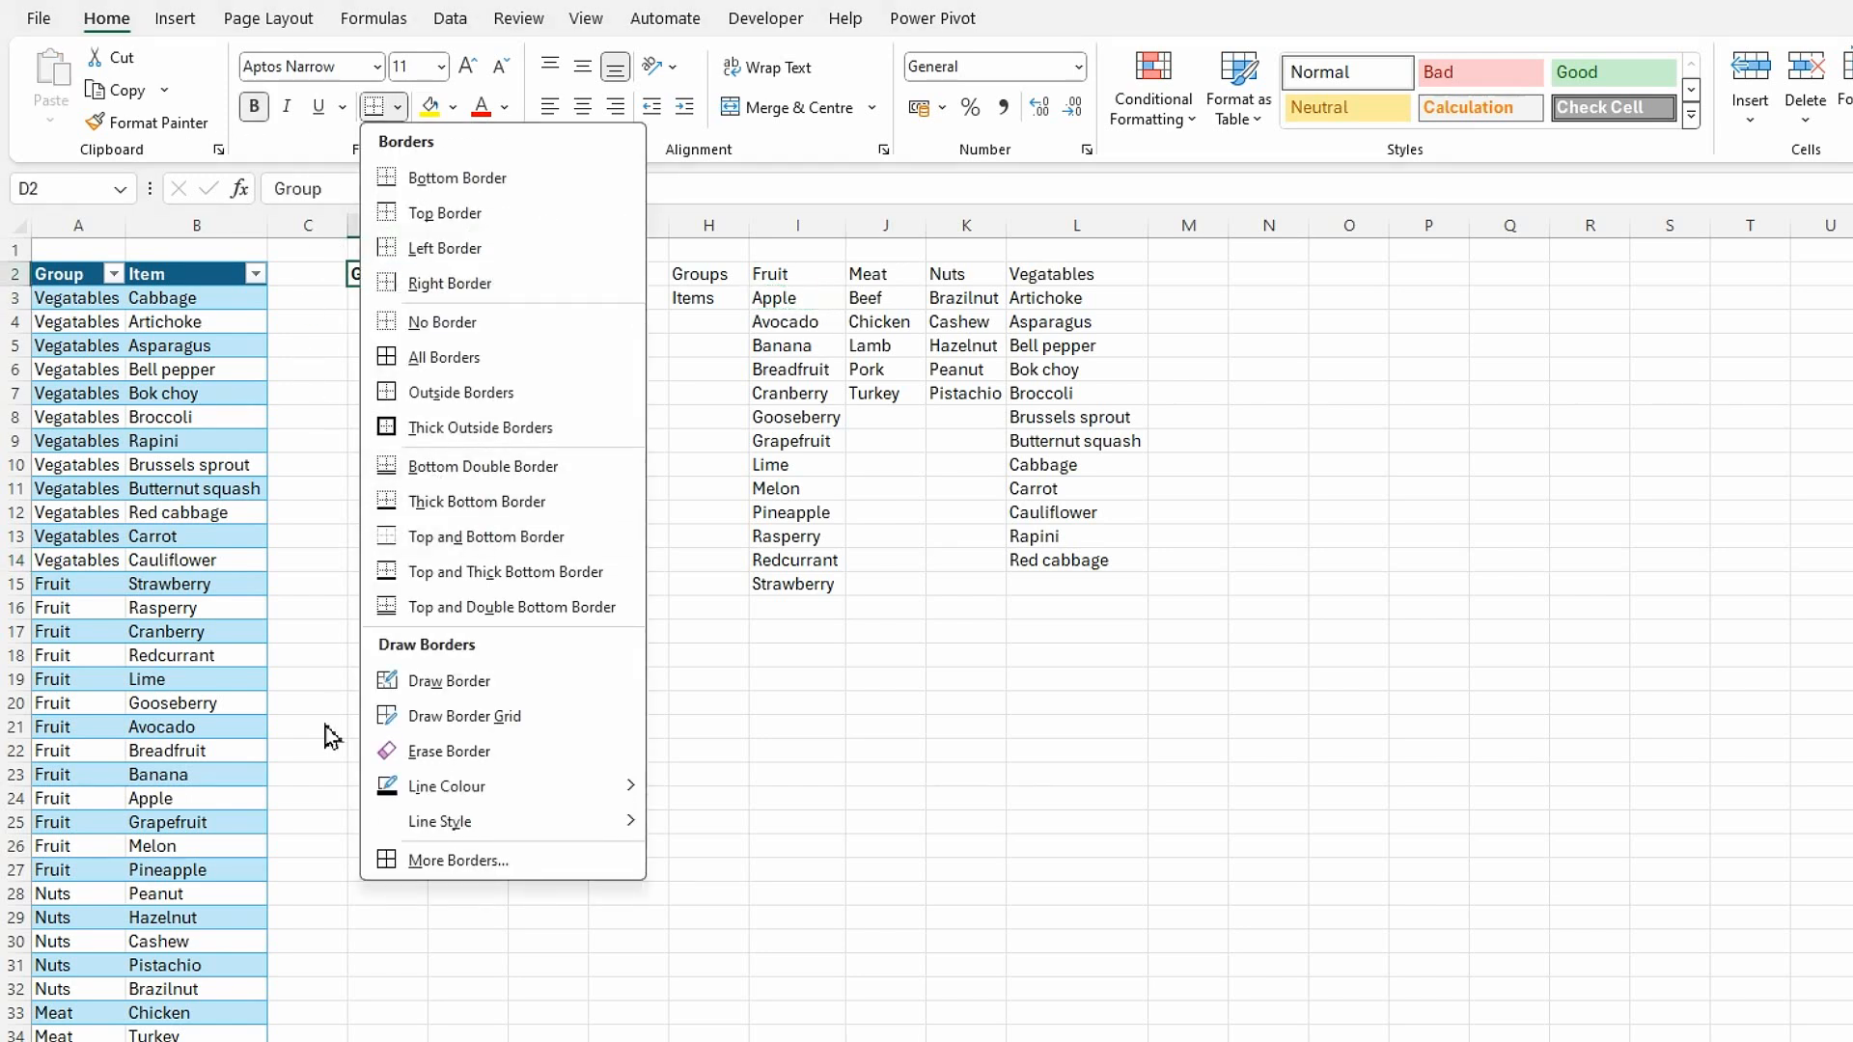
{"action": "left_click", "coordinate": [444, 502]}
{"action": "left_click", "coordinate": [622, 731]}
{"action": "left_click", "coordinate": [381, 299]}
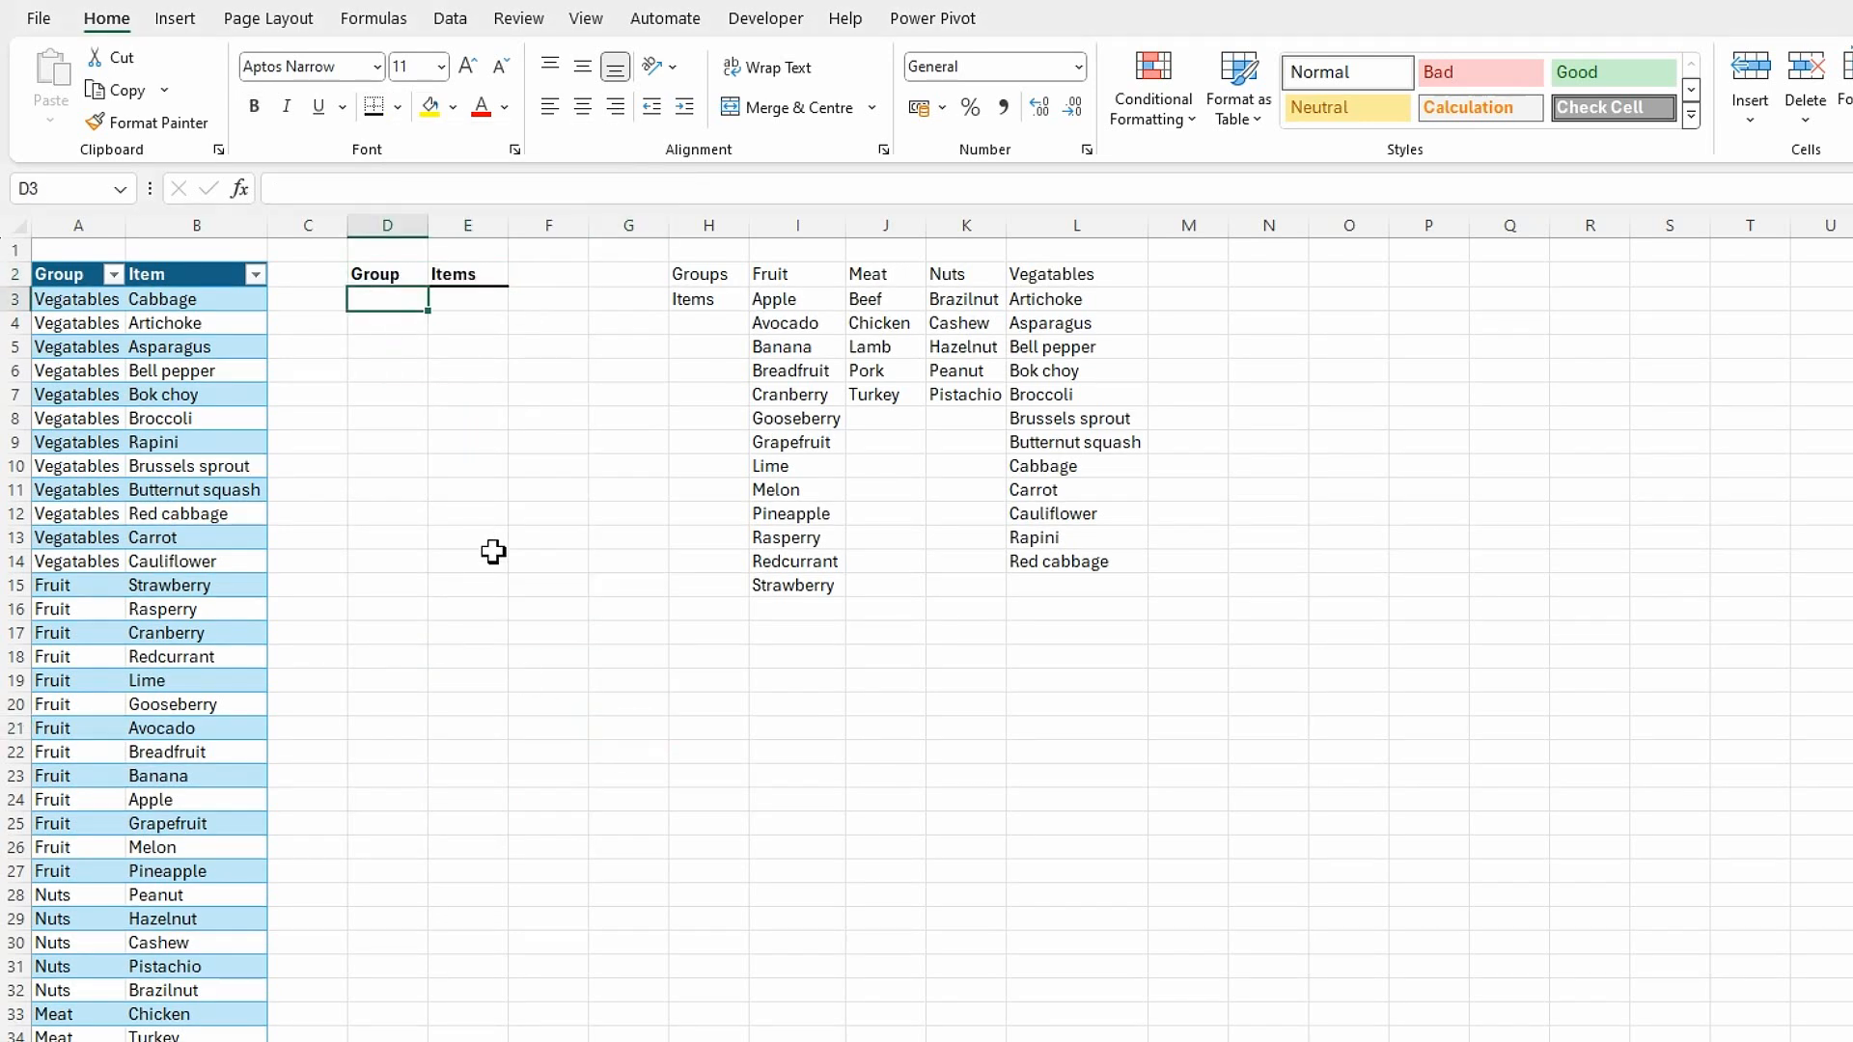
{"action": "left_click_drag", "start_coordinate": [518, 226], "coordinate": [577, 242]}
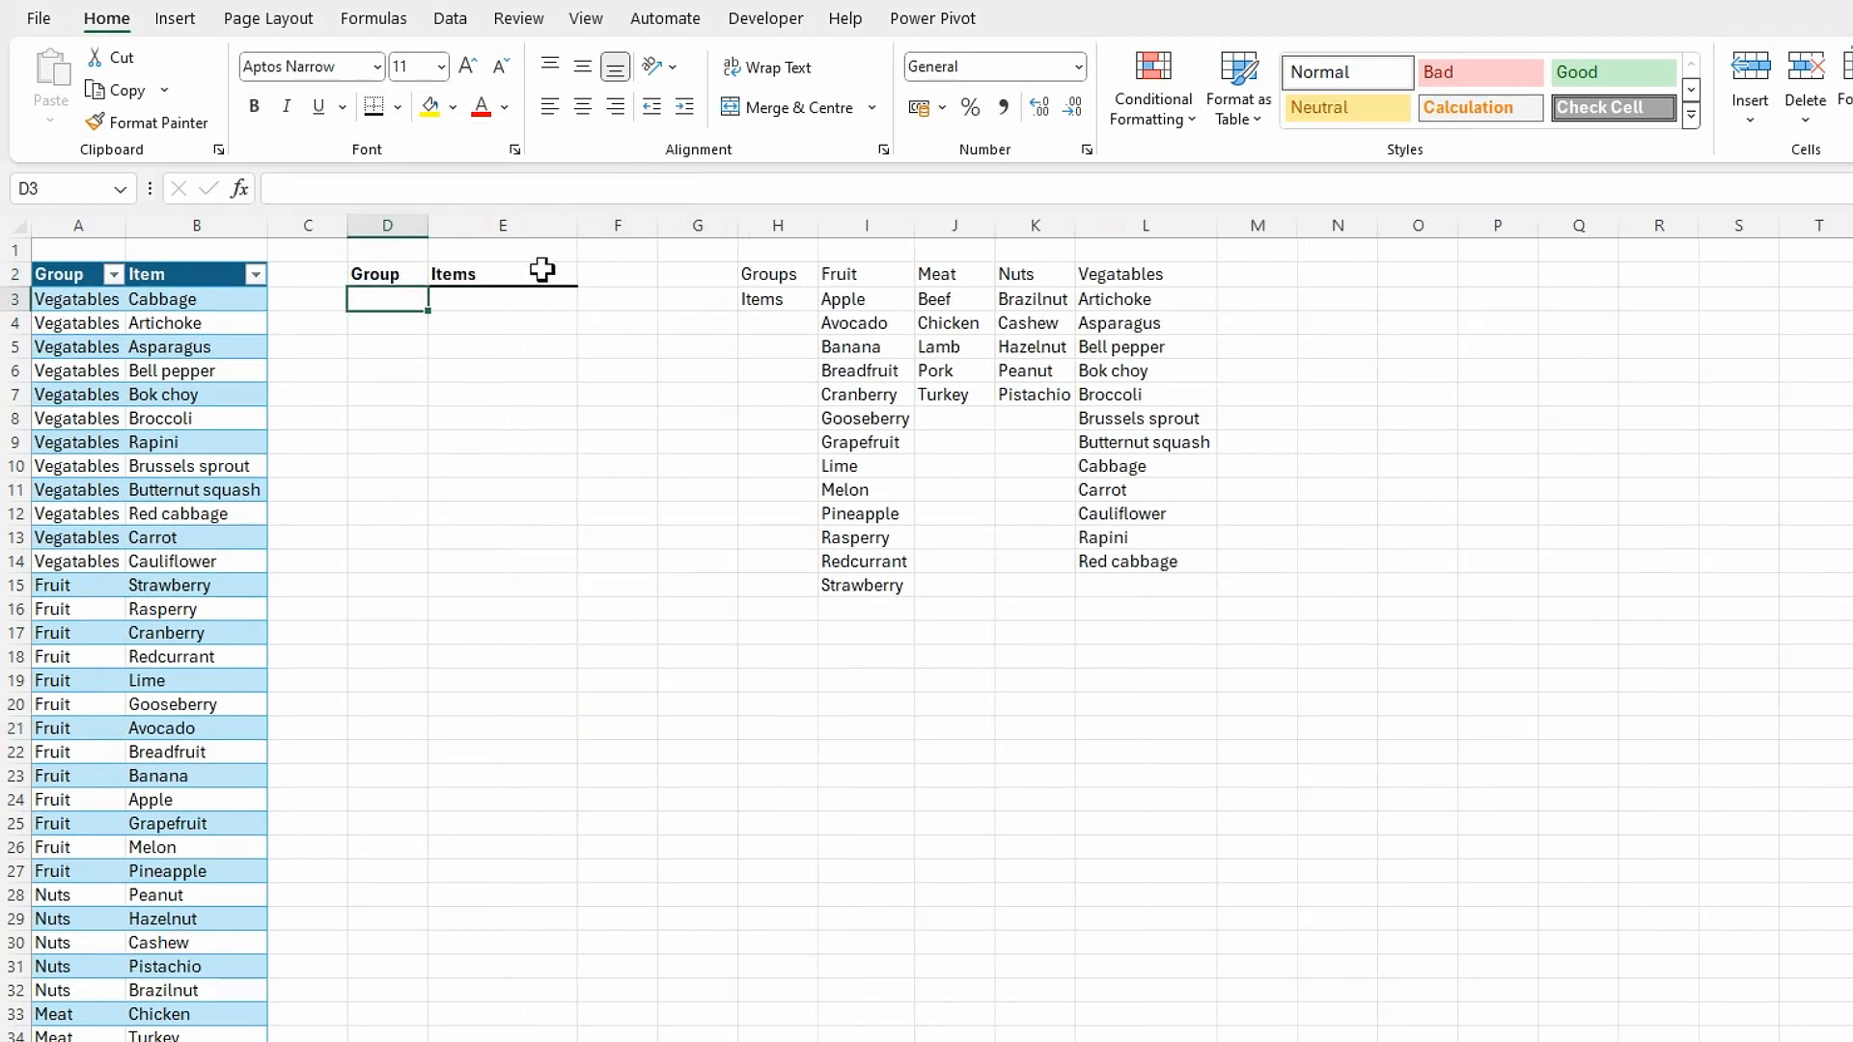
{"action": "left_click", "coordinate": [501, 492]}
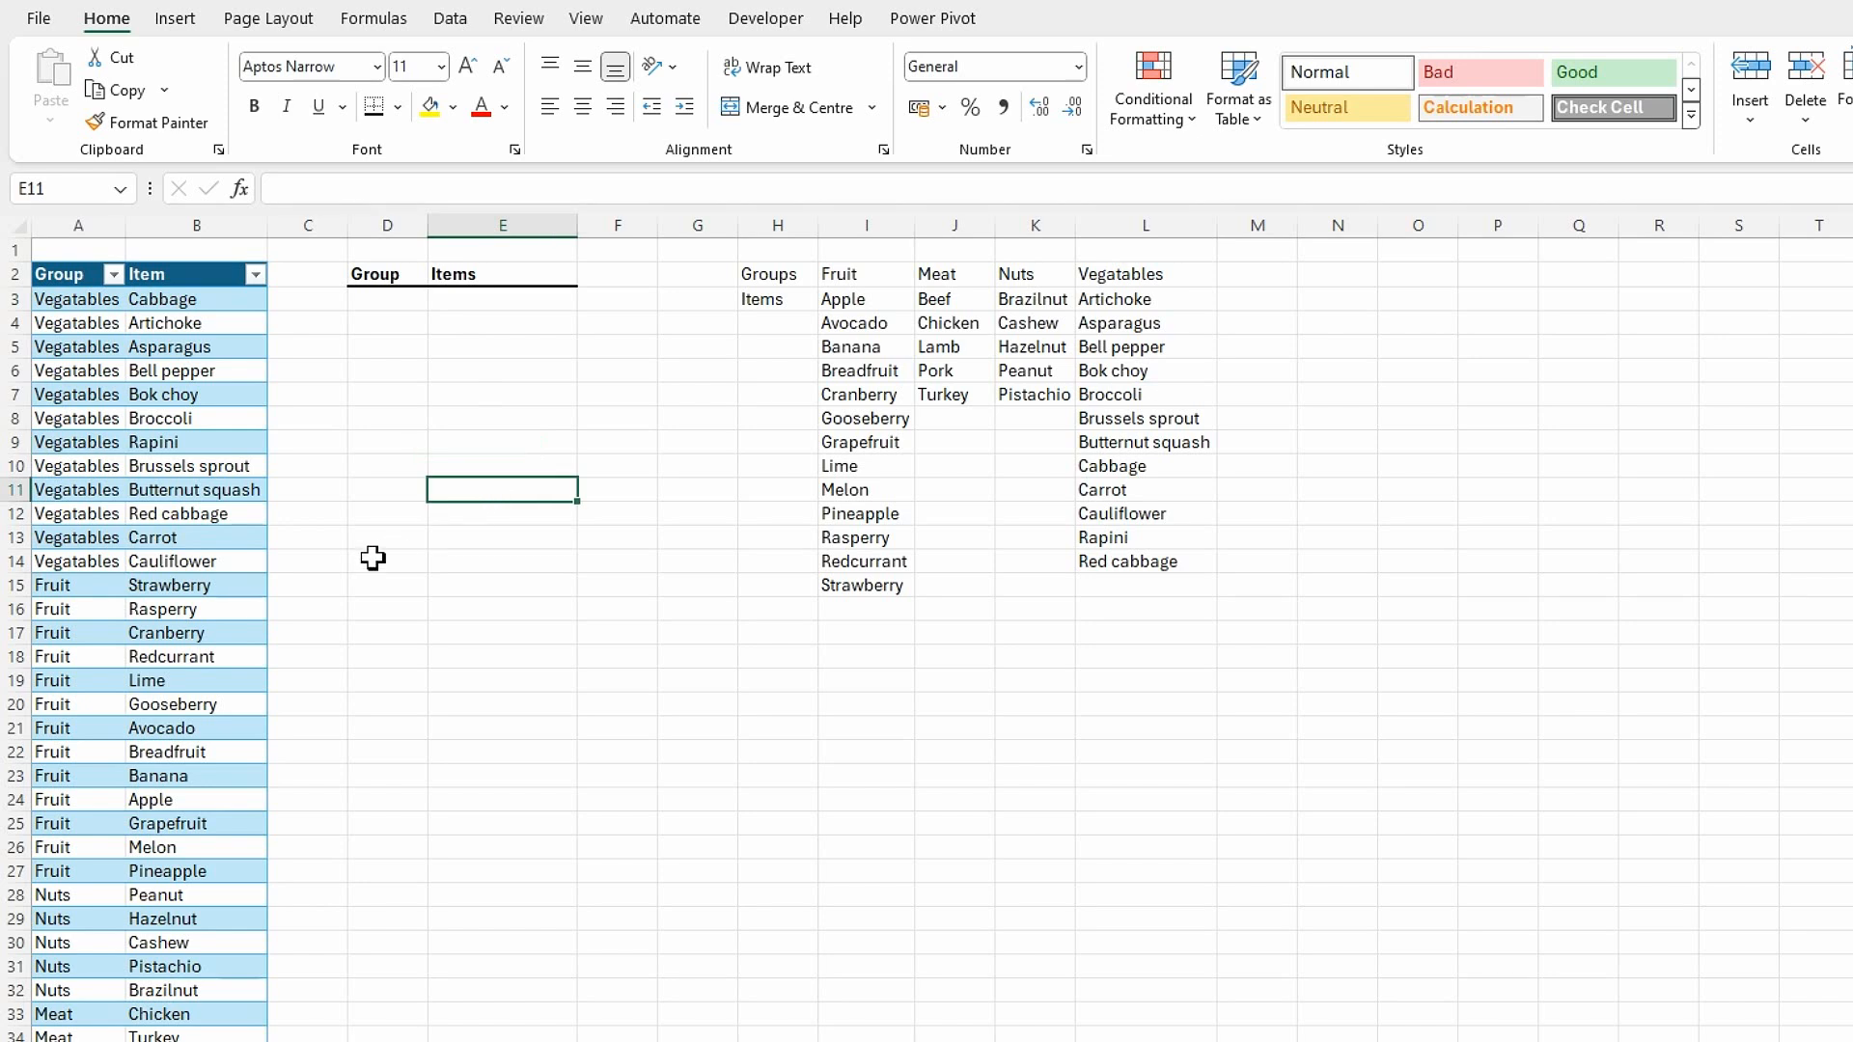
- Add list data validation to D3 with the source =$I$2#, and choose Fruit from its drop-down
{"action": "left_click", "coordinate": [389, 300]}
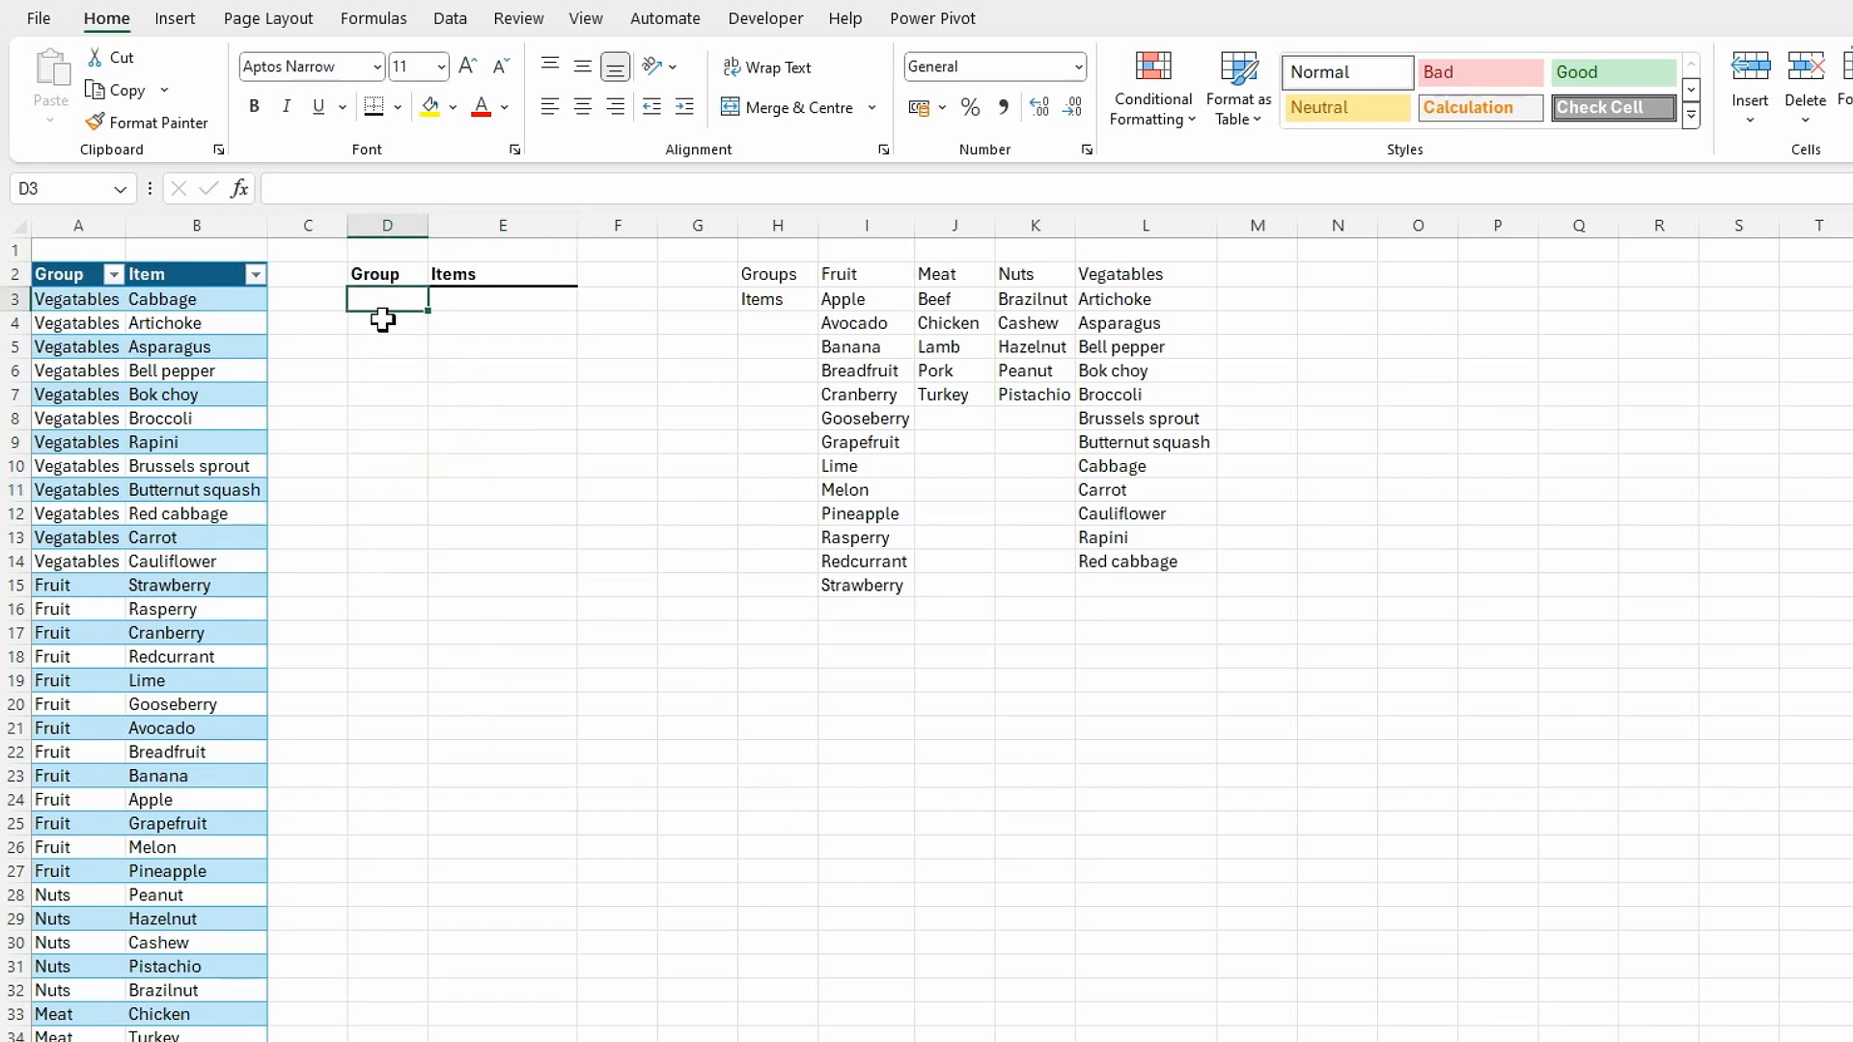
{"action": "left_click", "coordinate": [452, 21]}
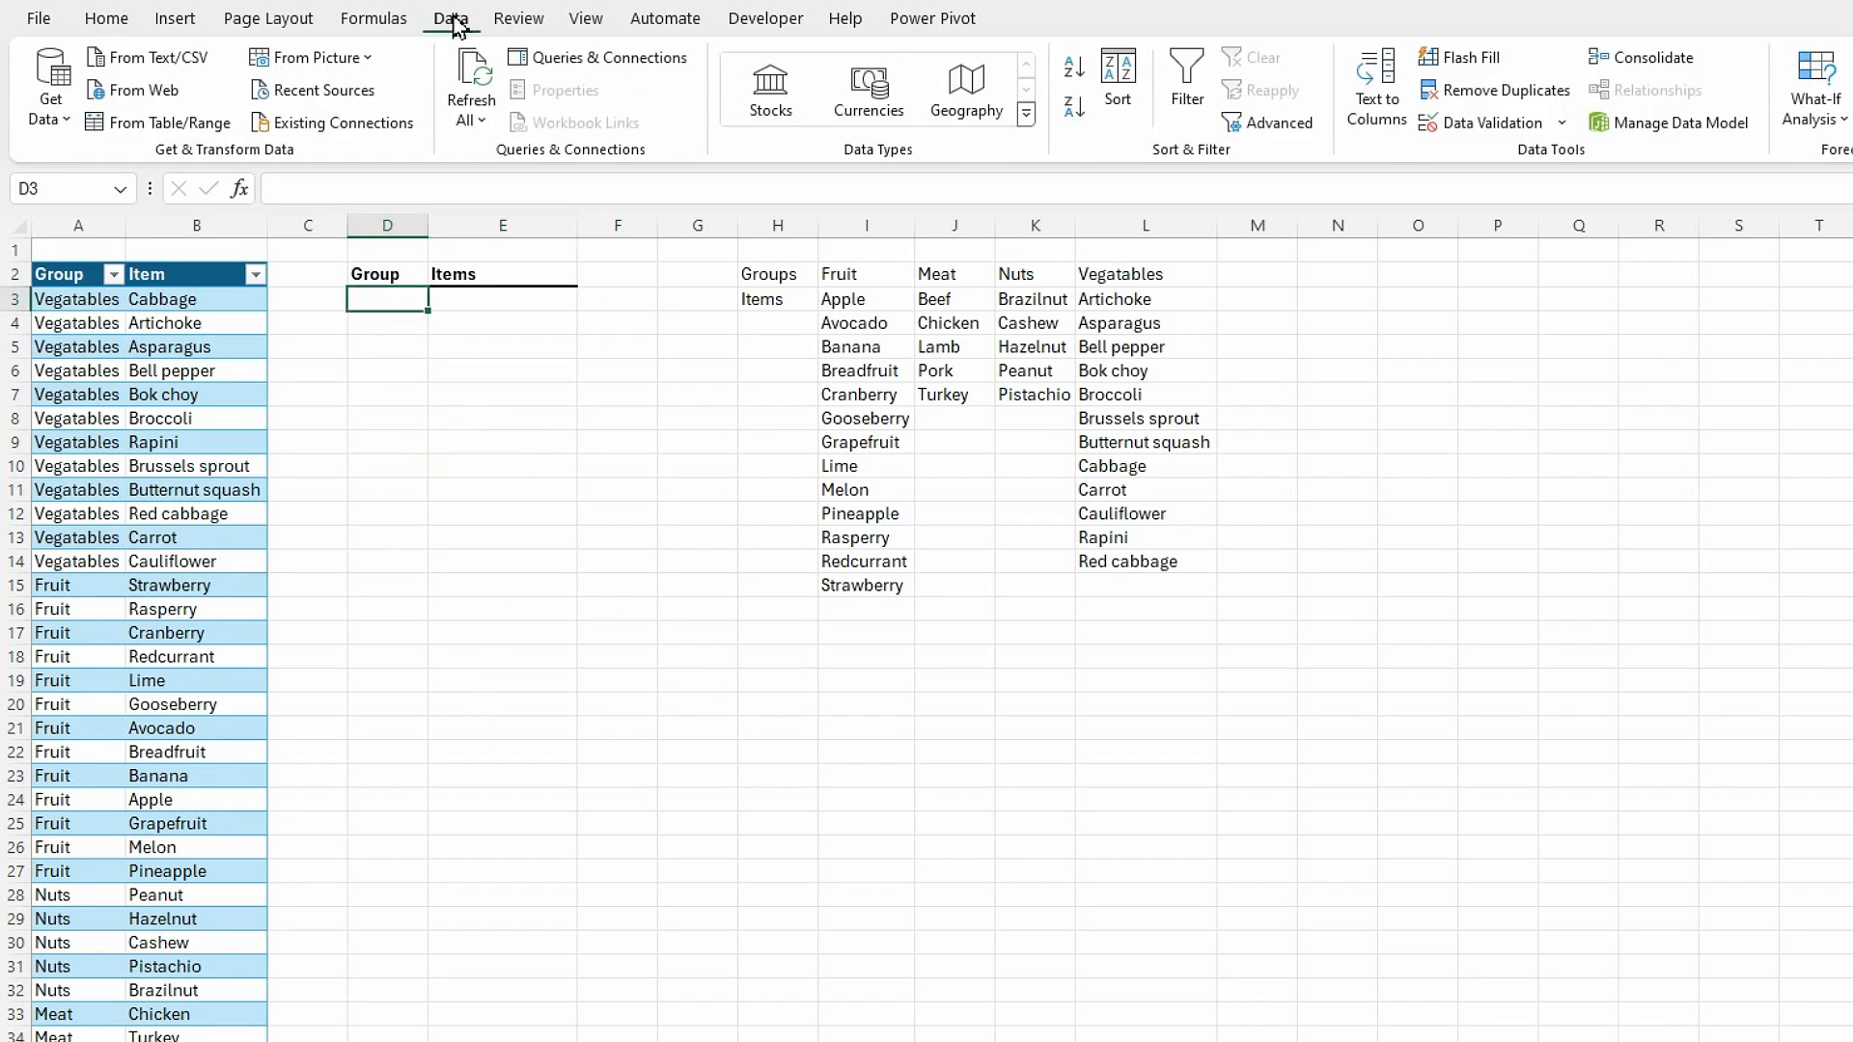
{"action": "left_click", "coordinate": [1561, 122]}
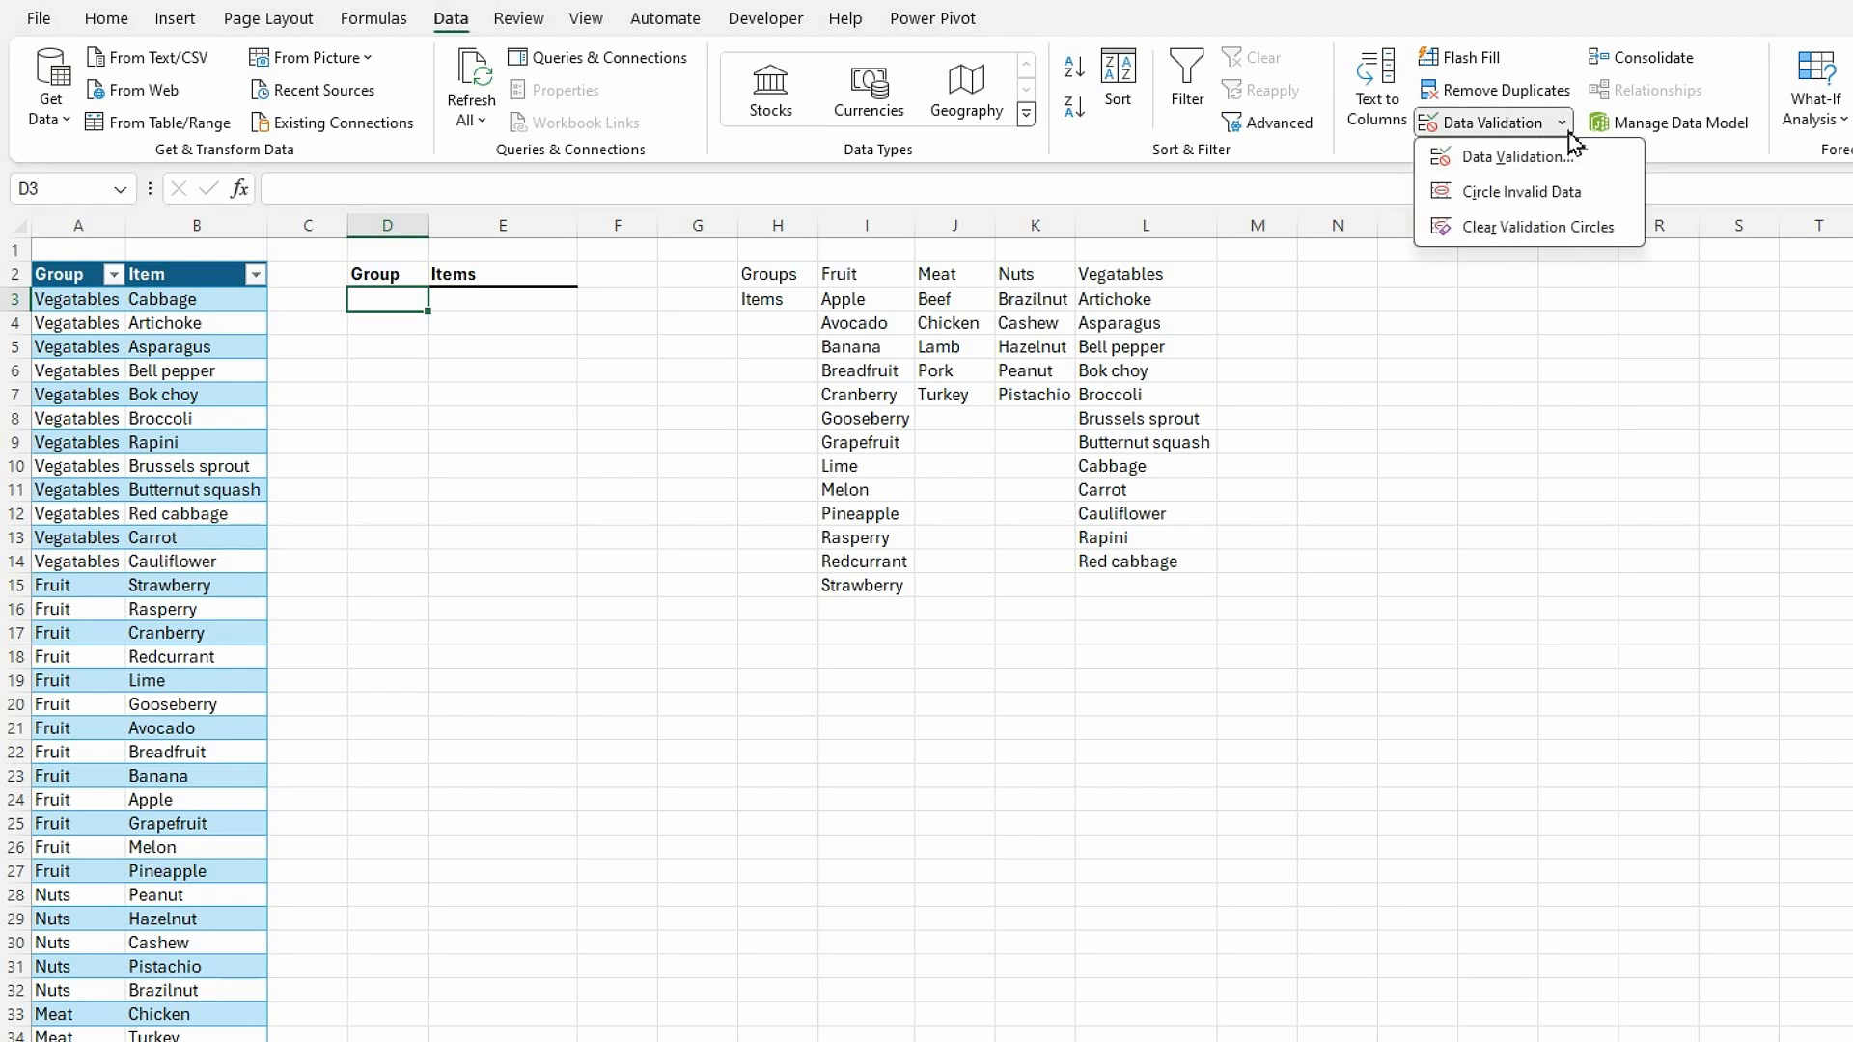
{"action": "left_click", "coordinate": [1573, 156]}
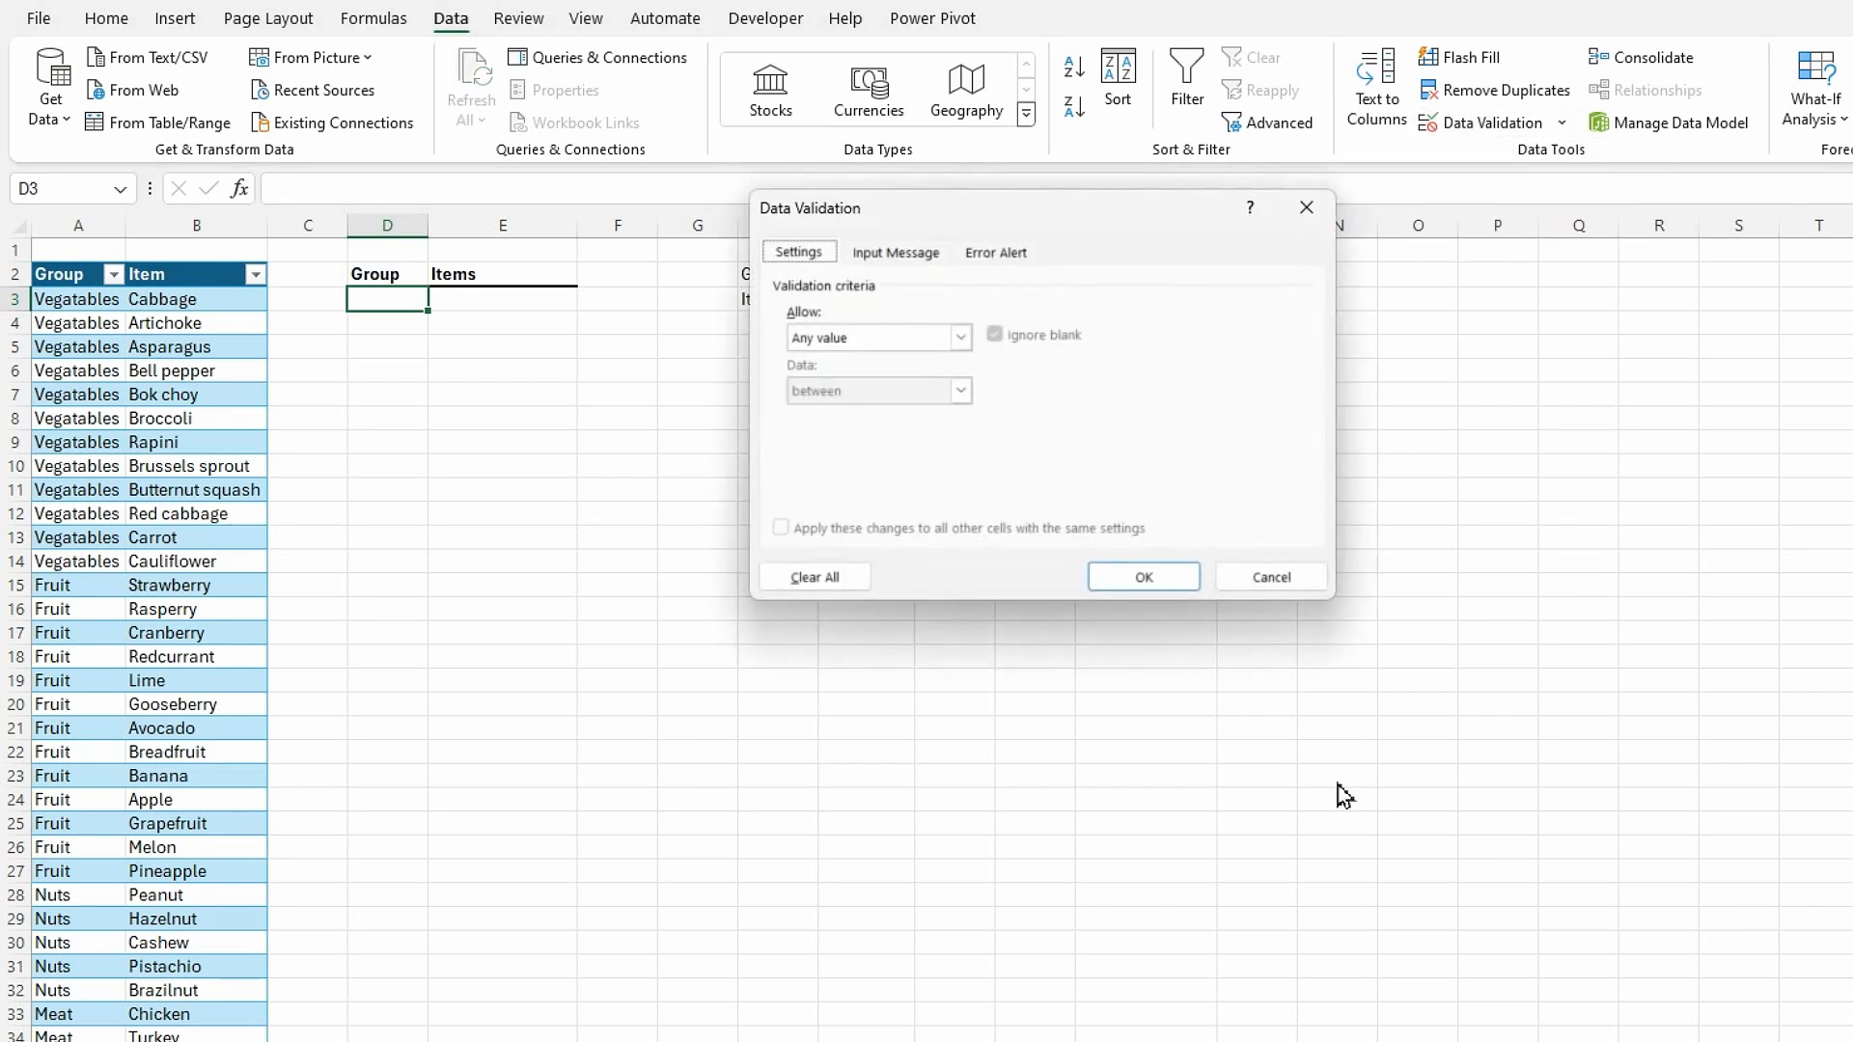
{"action": "left_click", "coordinate": [961, 338]}
{"action": "left_click", "coordinate": [813, 415]}
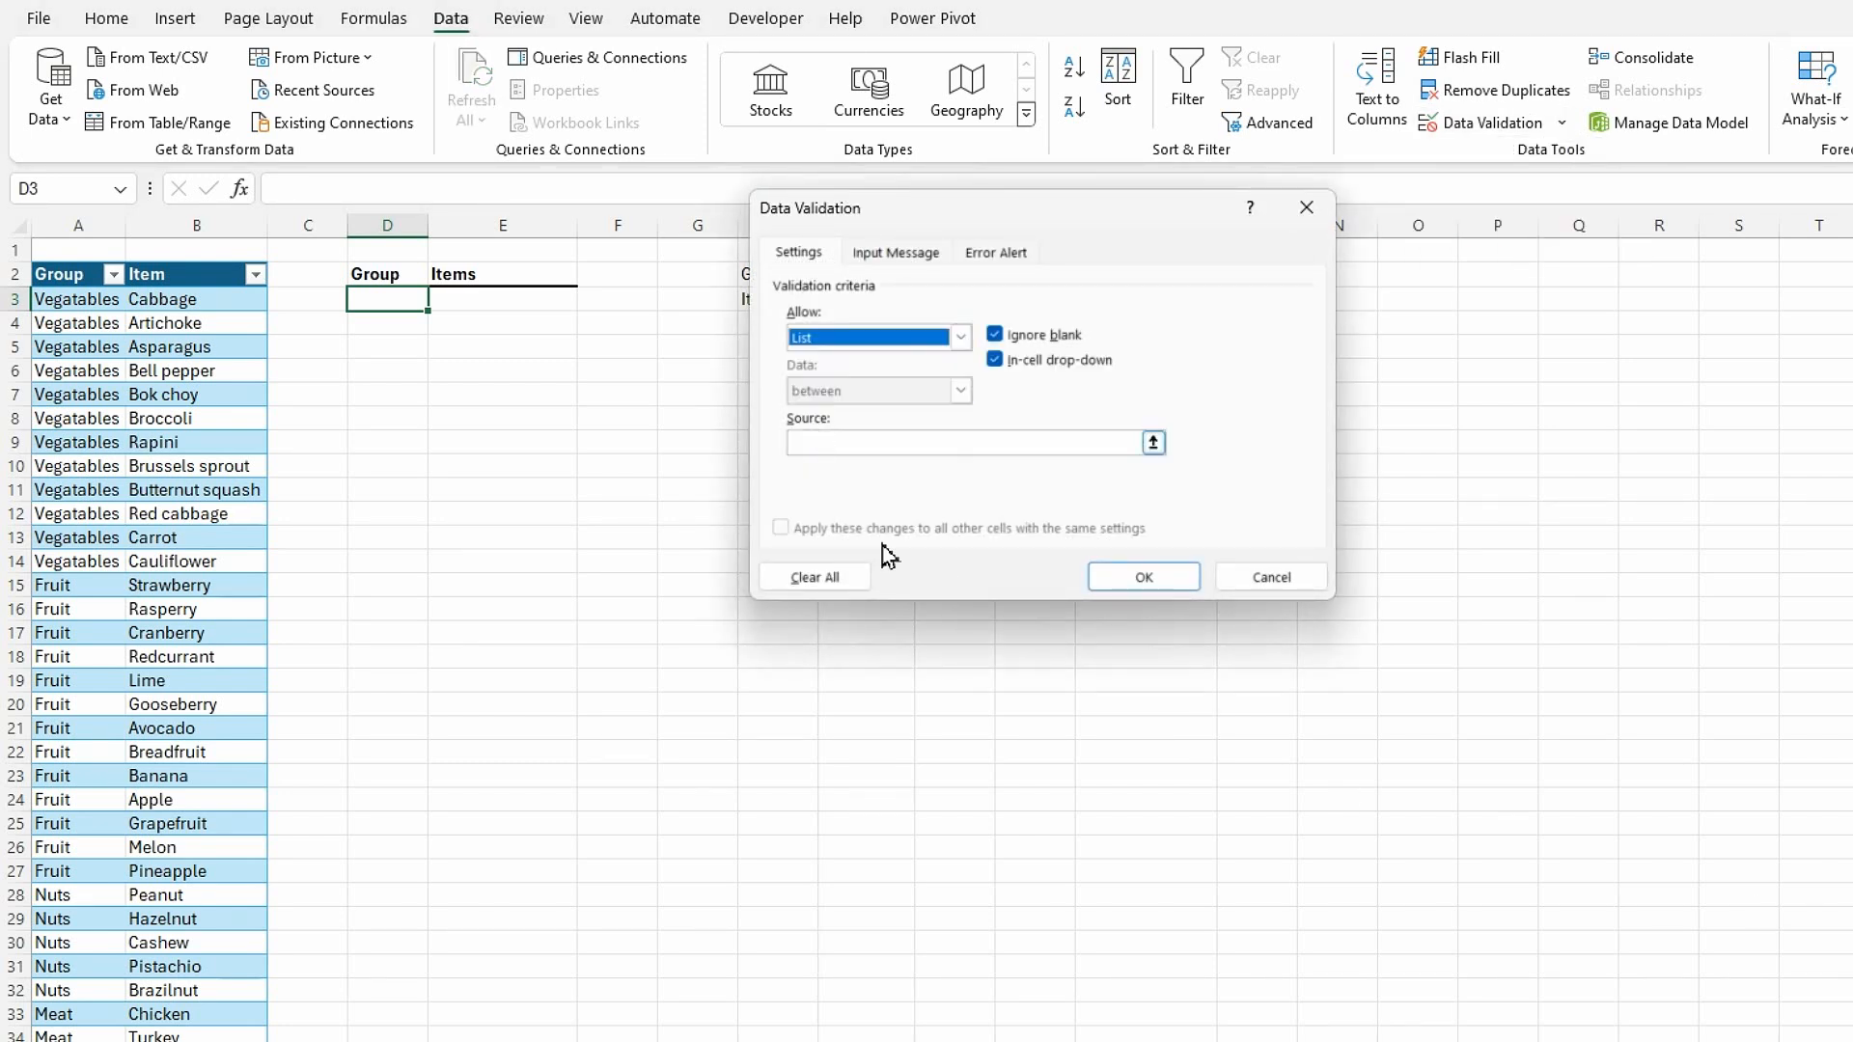
{"action": "left_click", "coordinate": [1153, 444]}
{"action": "left_click", "coordinate": [842, 282]}
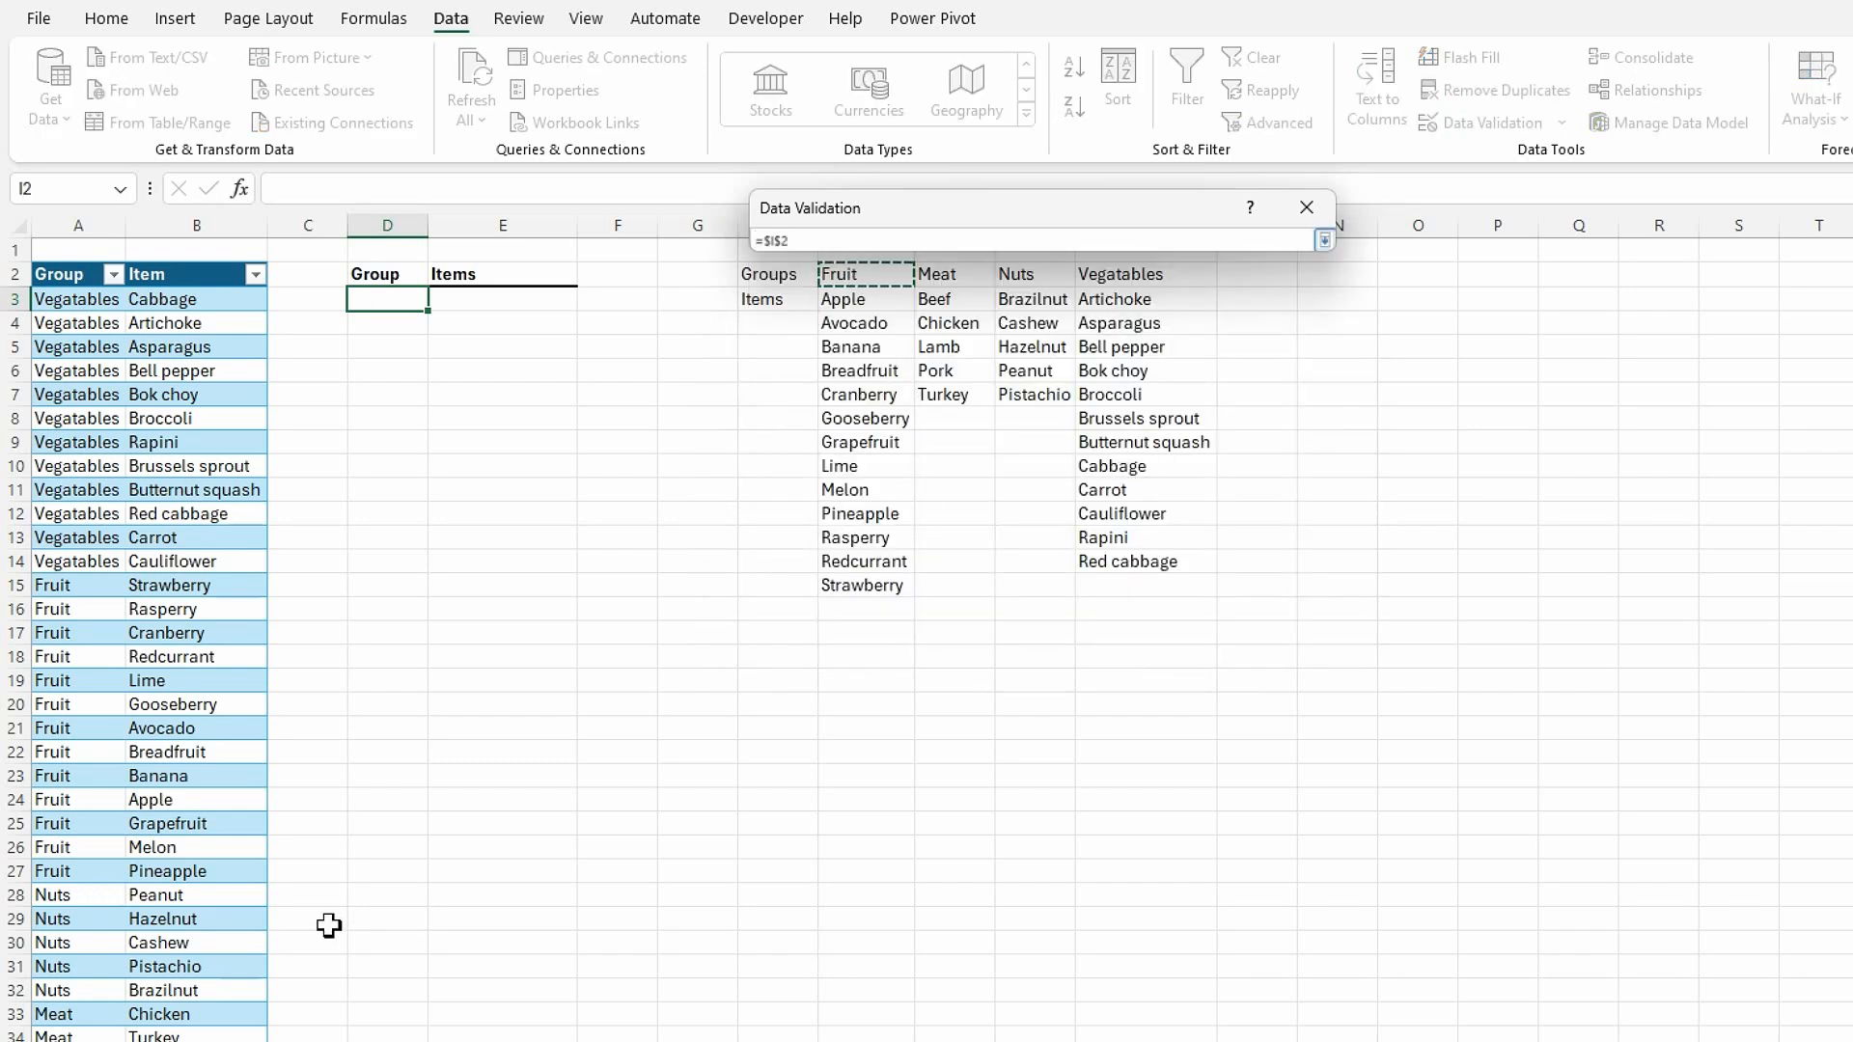
{"action": "type", "text": "#"}
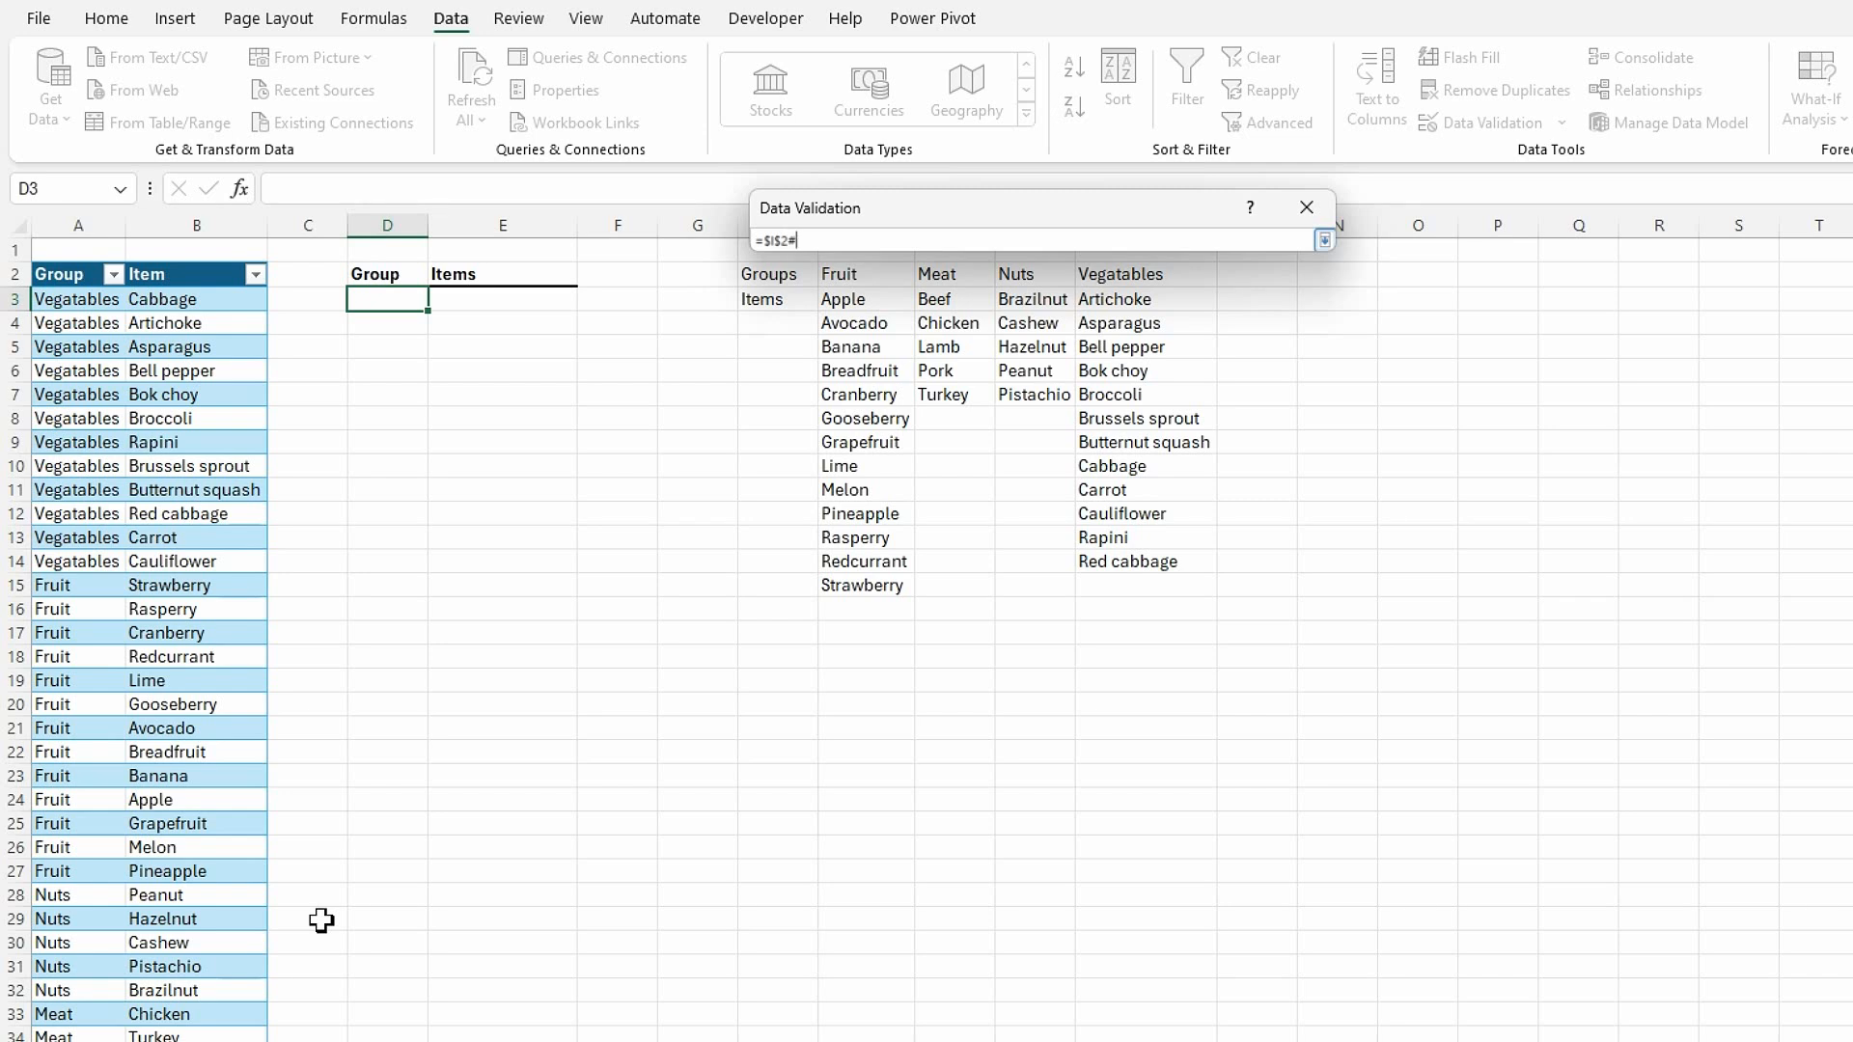
{"action": "key", "text": "Return"}
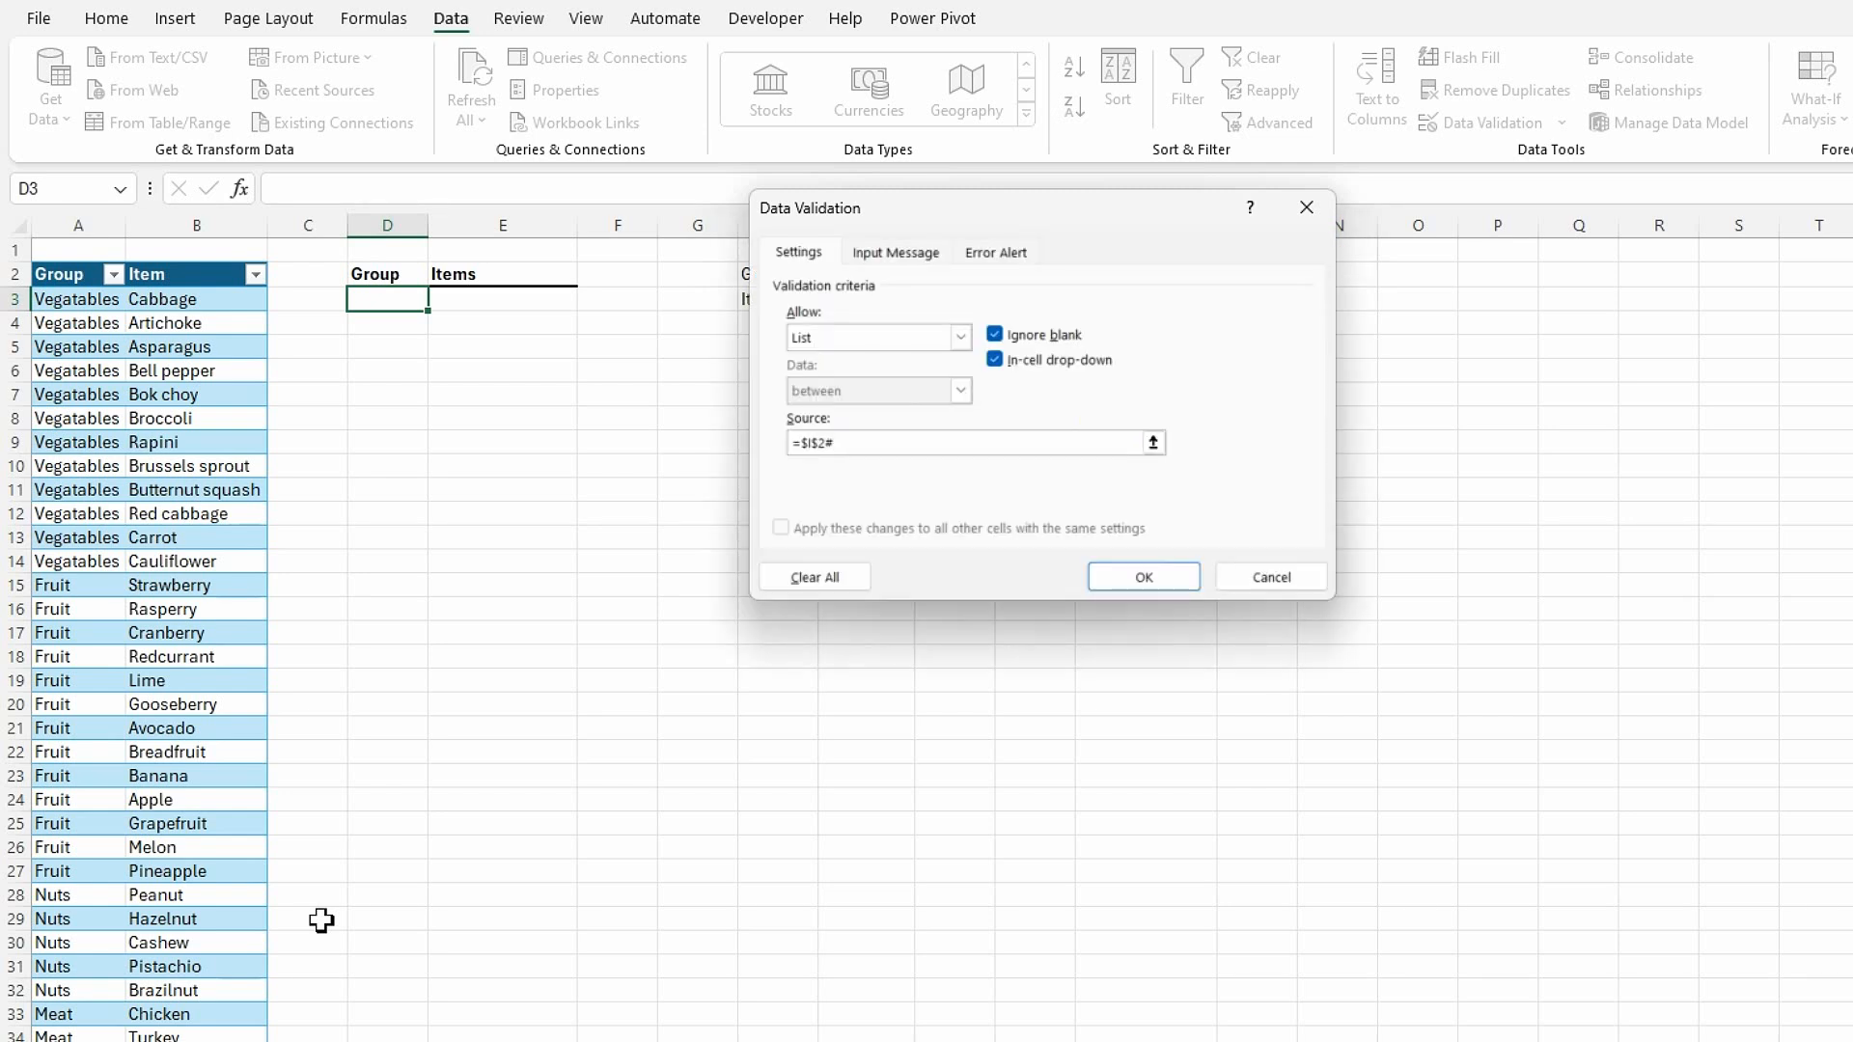
{"action": "left_click", "coordinate": [1142, 576]}
{"action": "left_click", "coordinate": [439, 300]}
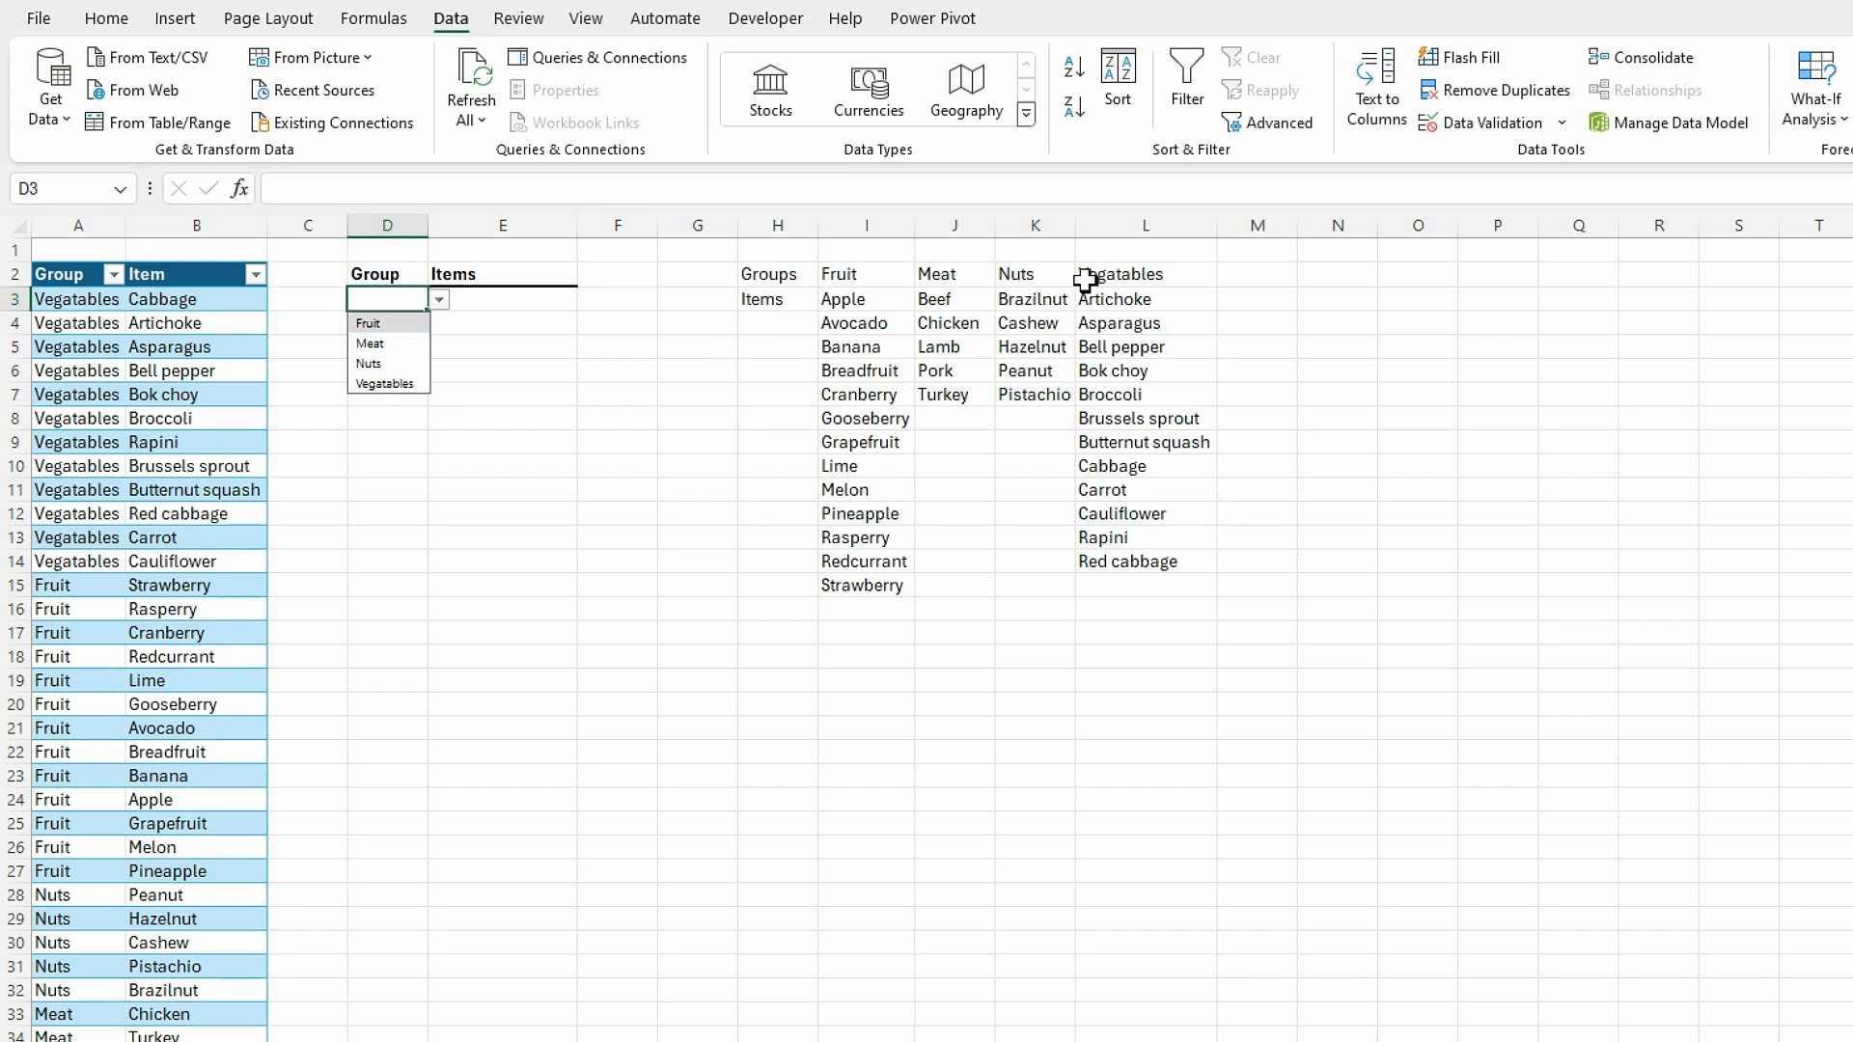
{"action": "left_click", "coordinate": [372, 325]}
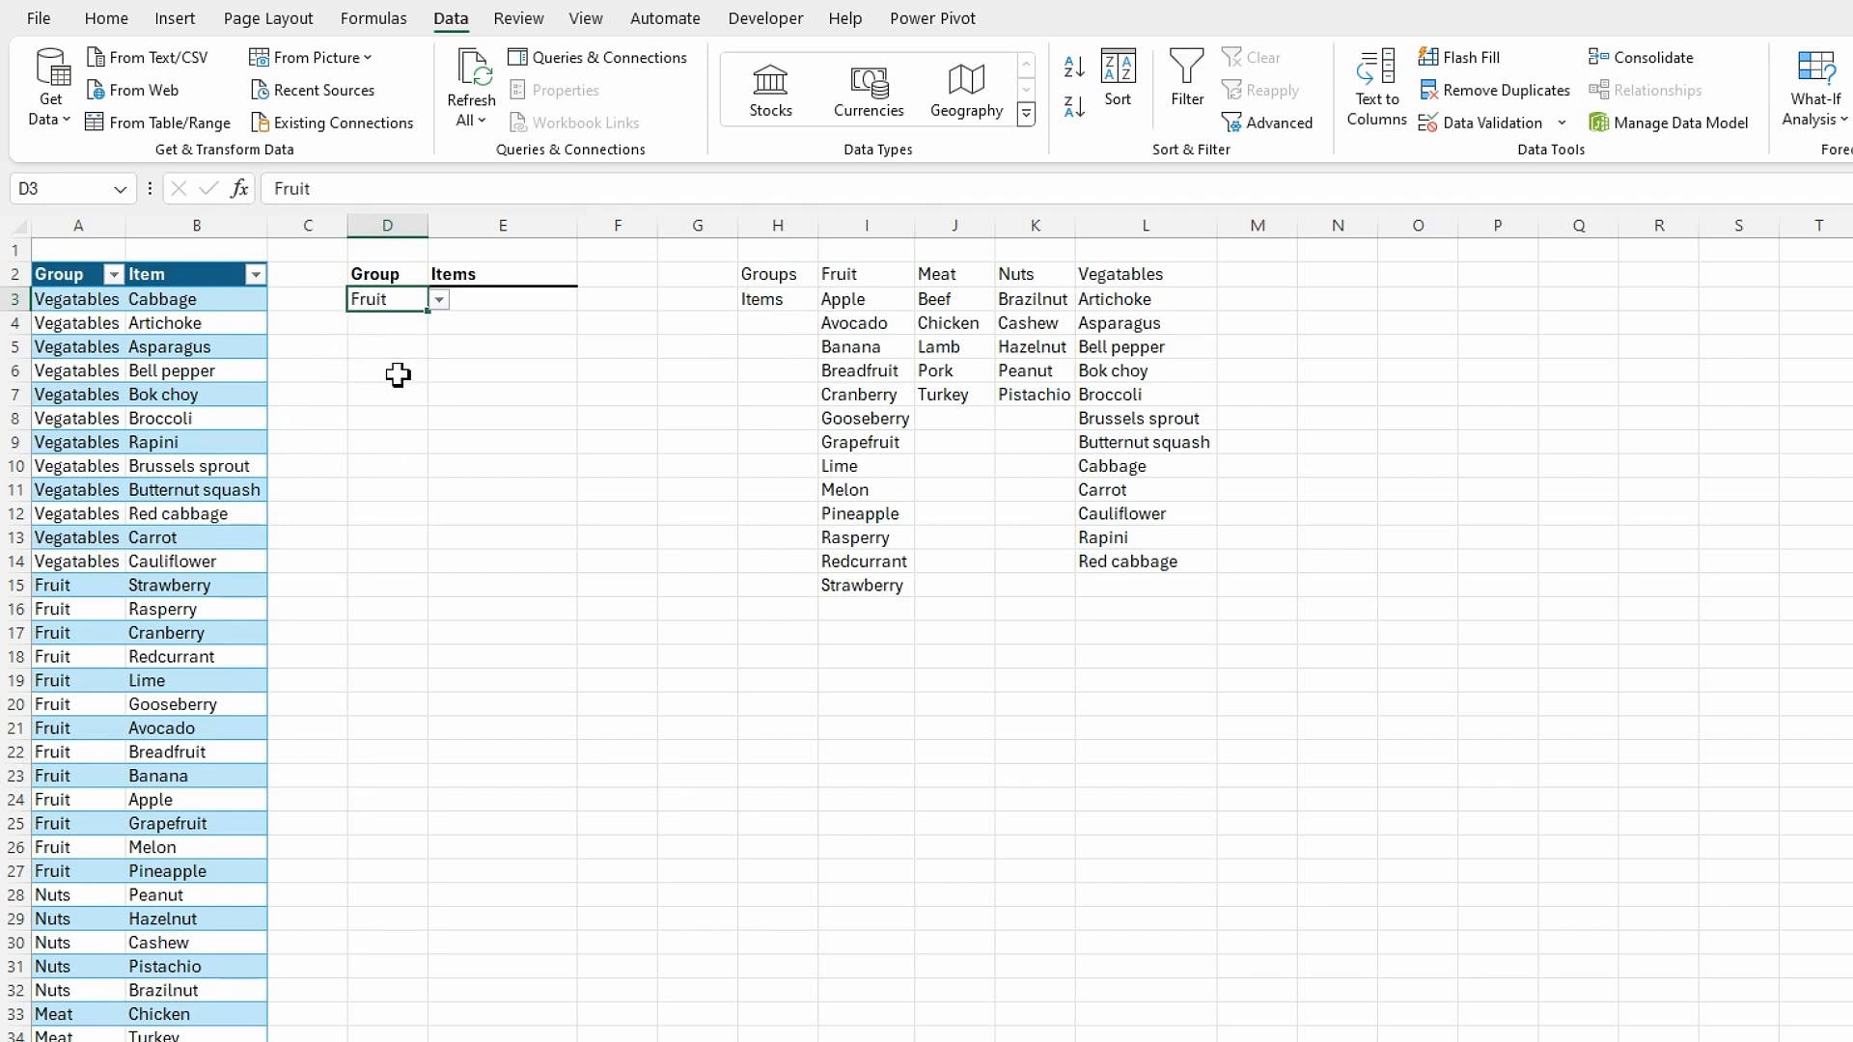
- Enter =XLOOKUP(D3,I2:P2,I3:P3,"") in E3 to look up the selected group's first item
{"action": "left_click", "coordinate": [518, 305]}
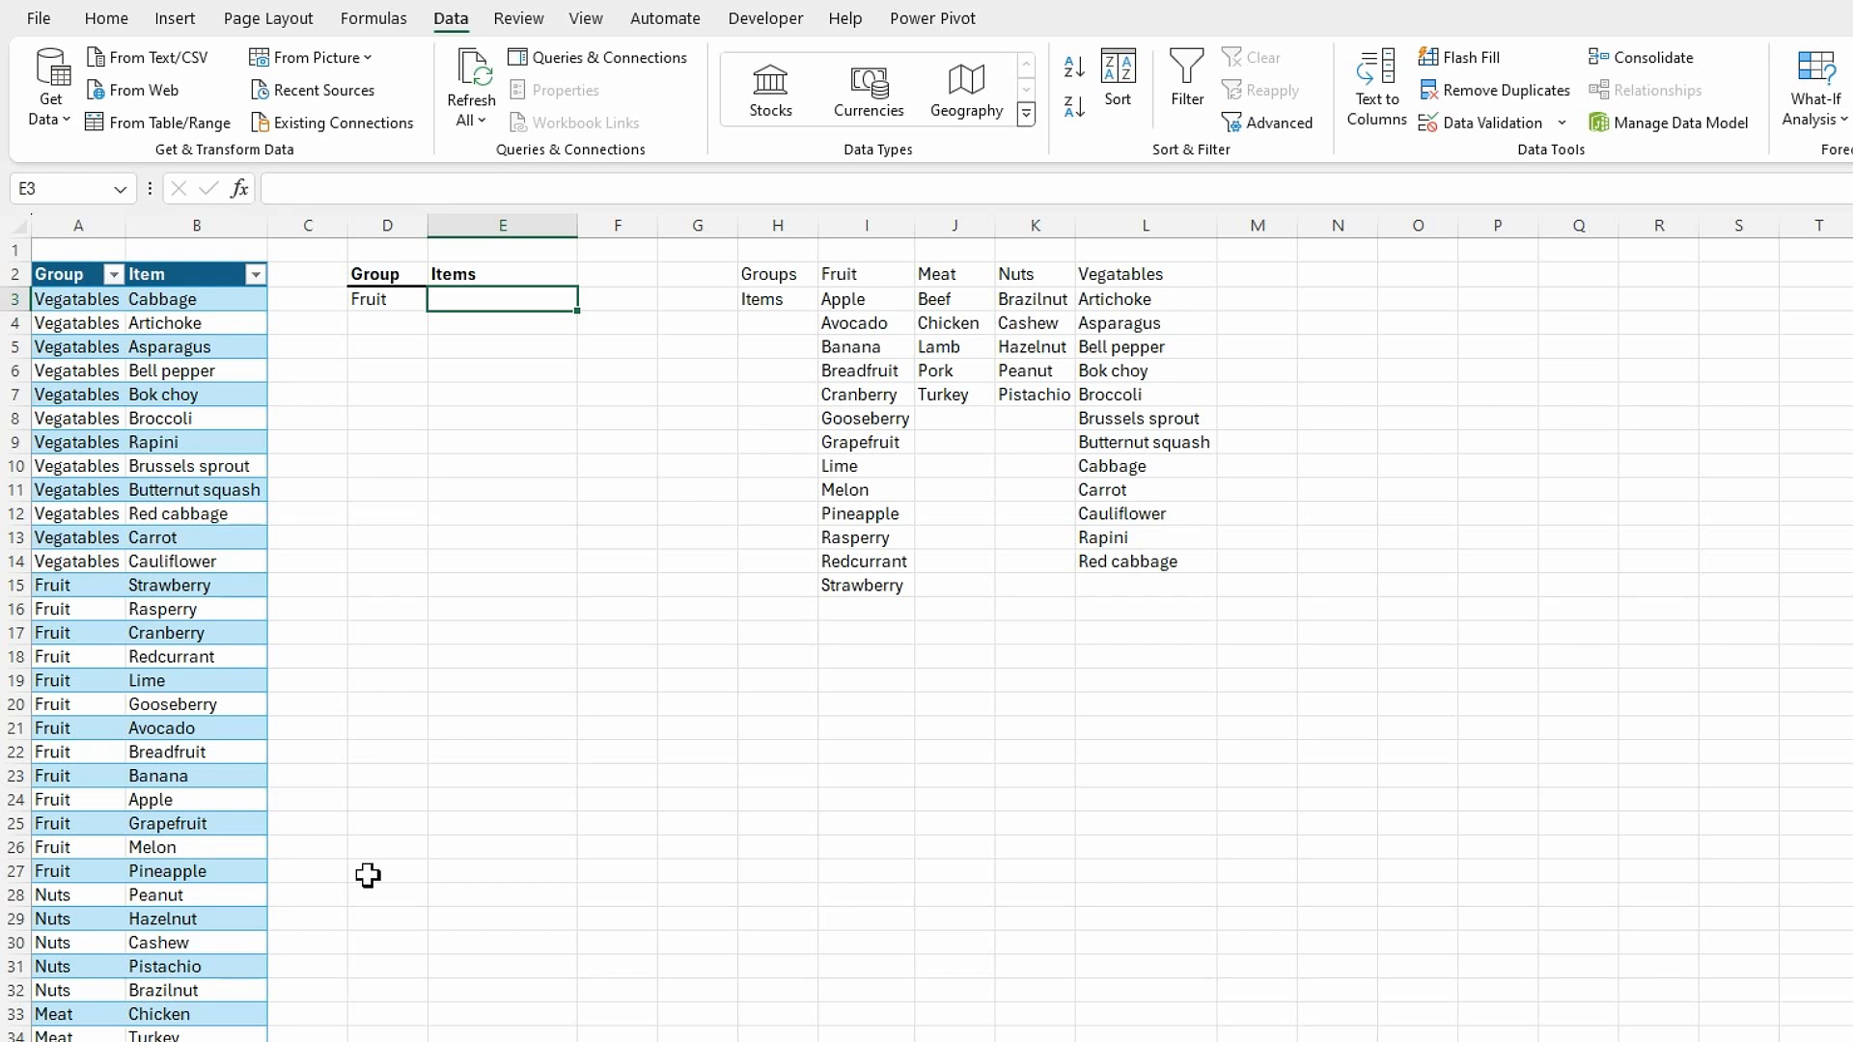
{"action": "type", "text": "=xlo"}
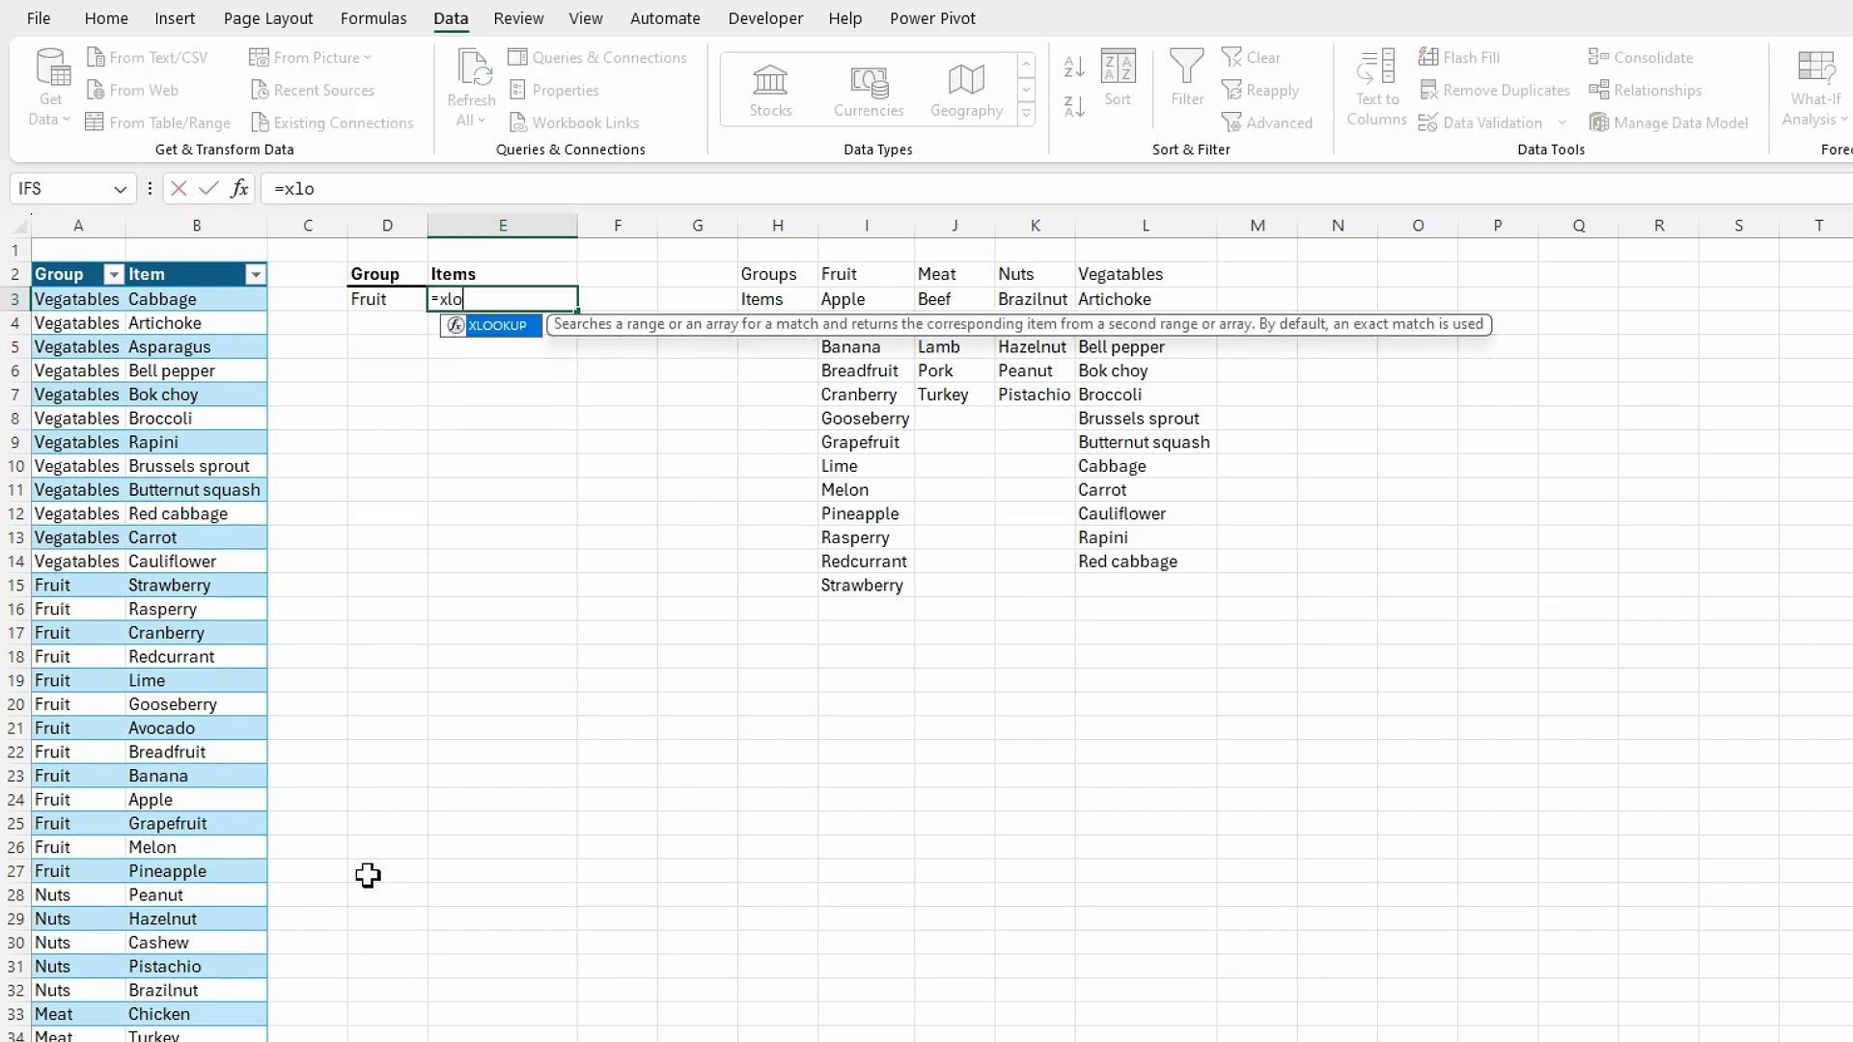
{"action": "type", "text": "oku"}
{"action": "key", "text": "Tab"}
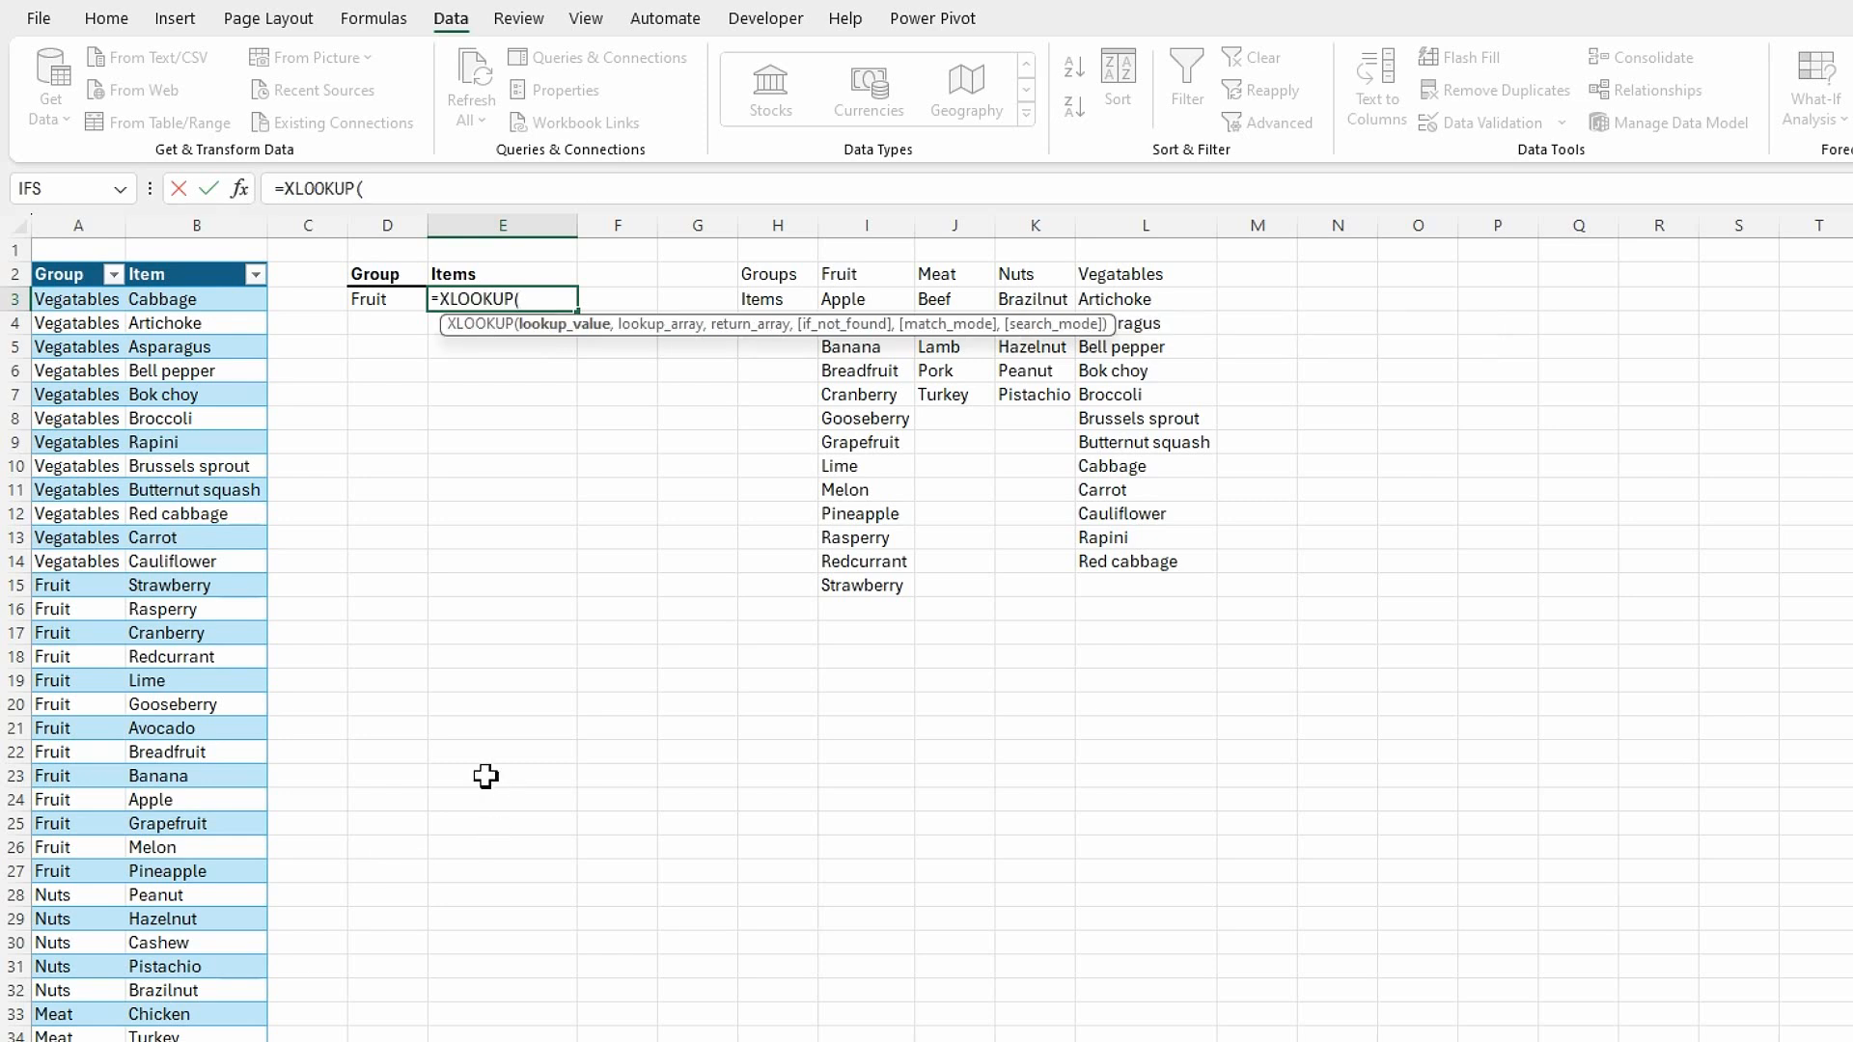
{"action": "left_click", "coordinate": [372, 299]}
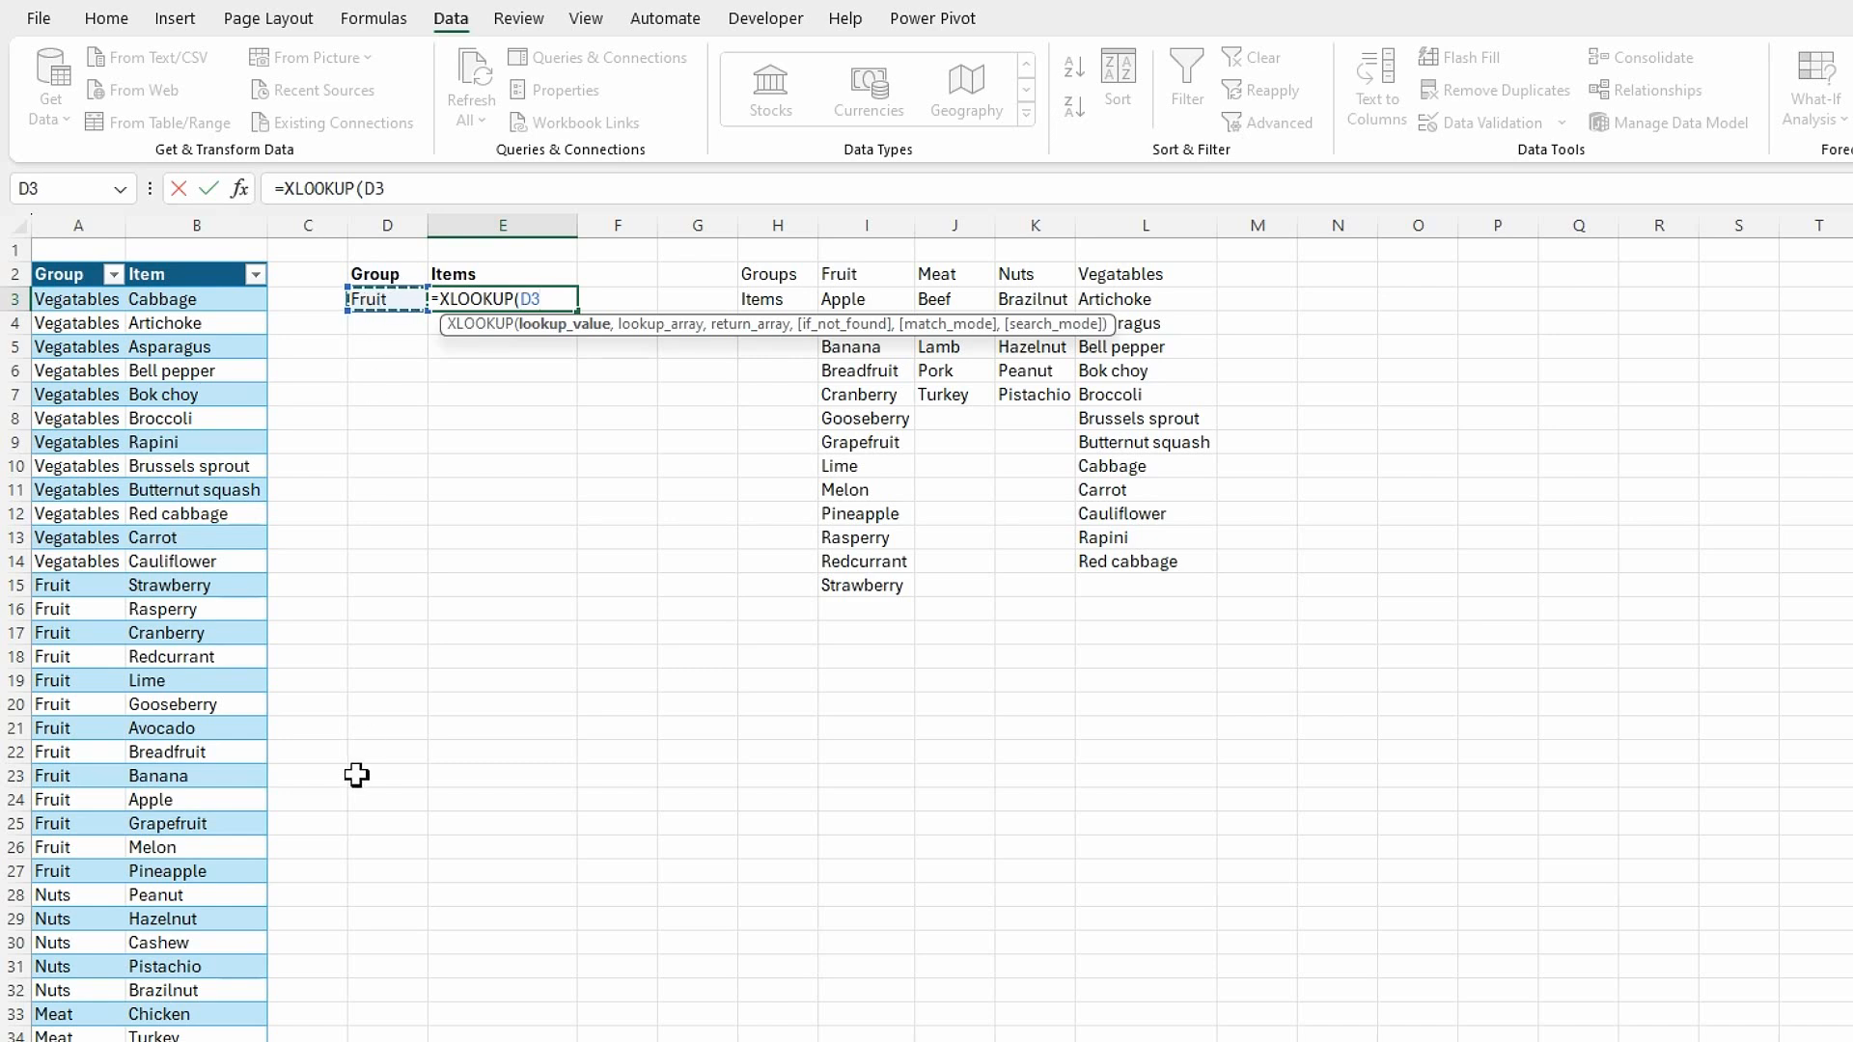
{"action": "type", "text": ","}
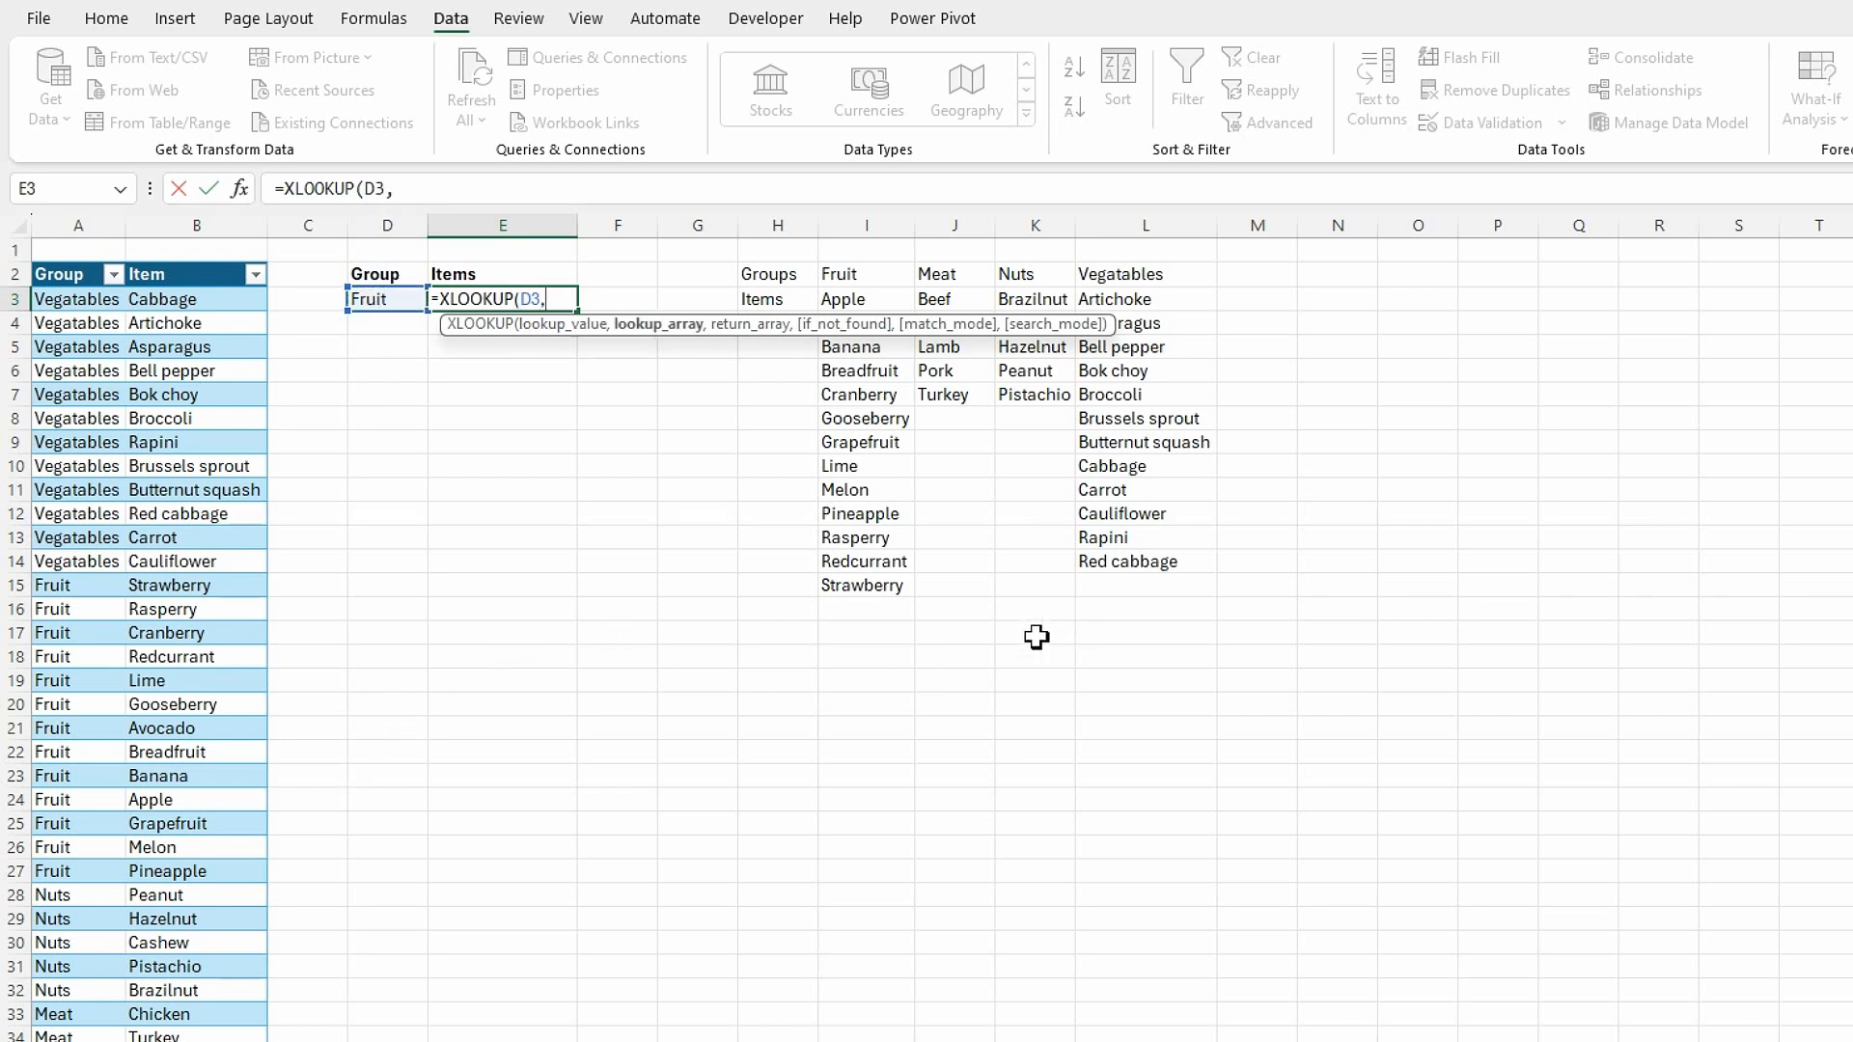
{"action": "left_click", "coordinate": [861, 282]}
{"action": "left_click_drag", "start_coordinate": [885, 286], "coordinate": [1489, 280]}
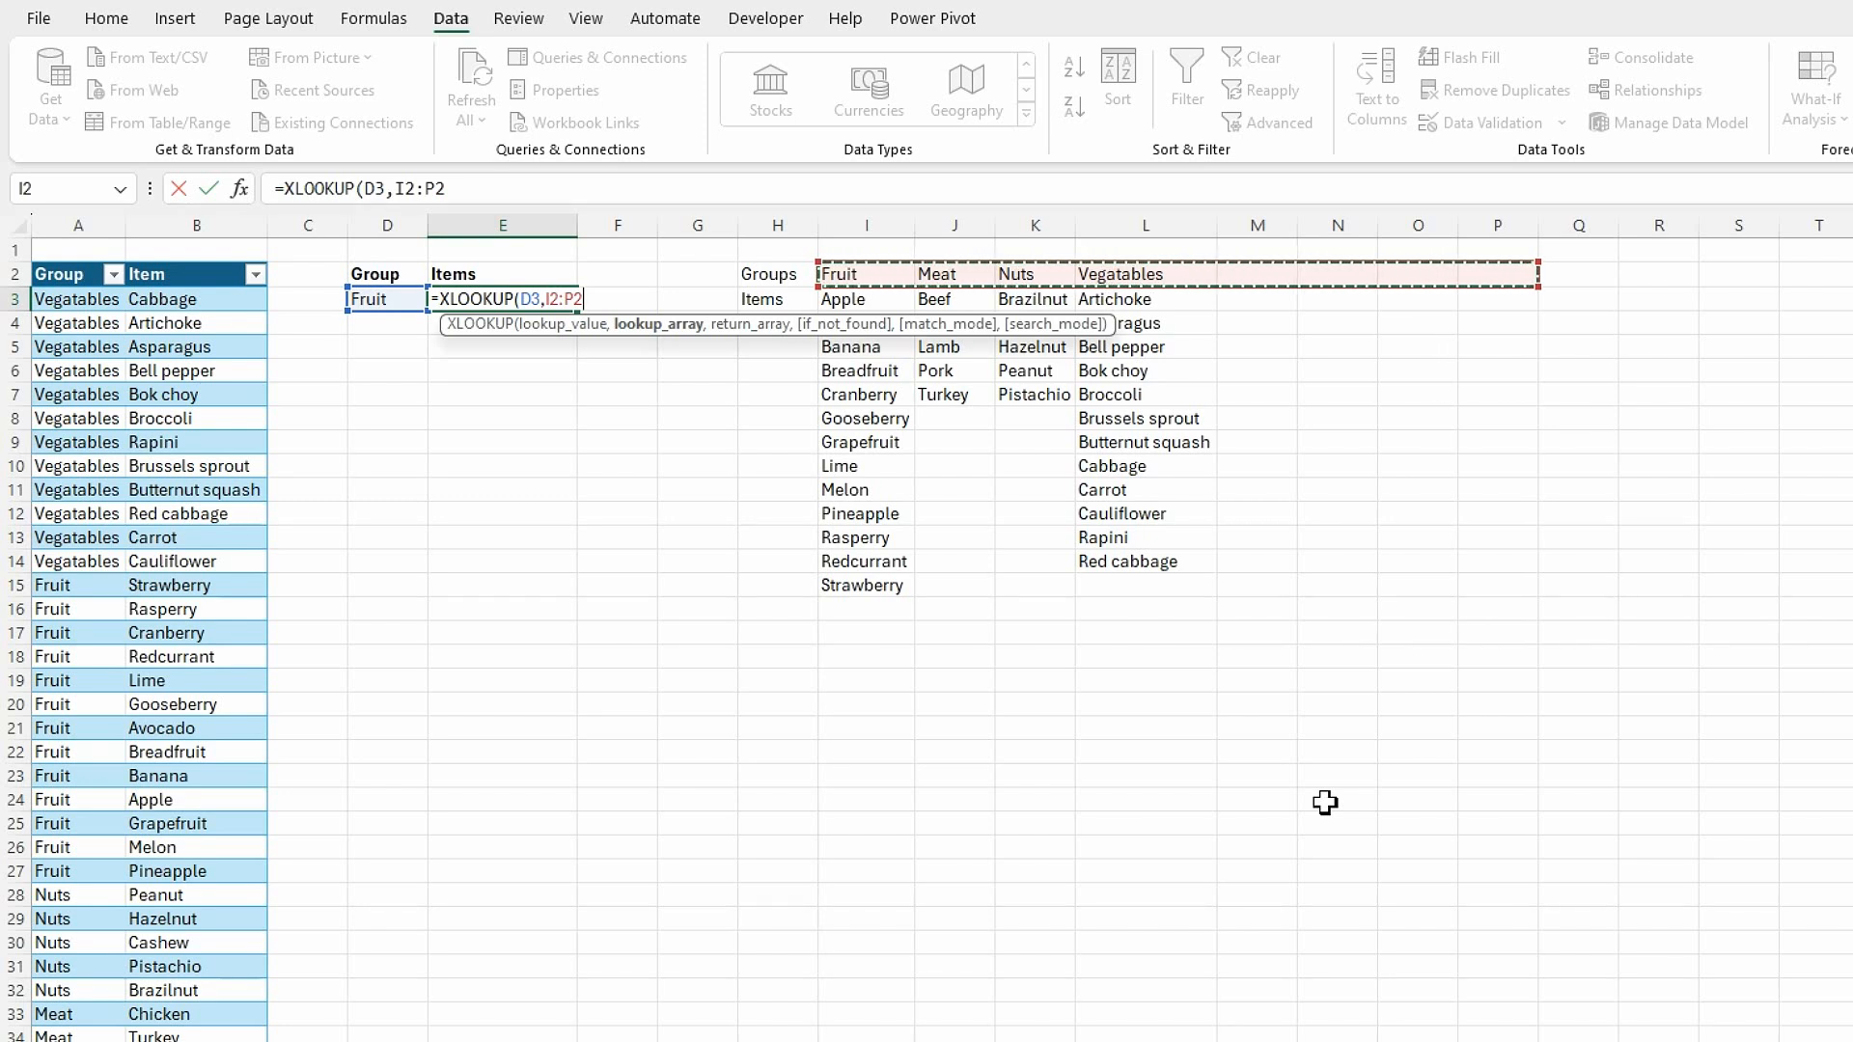
{"action": "type", "text": ","}
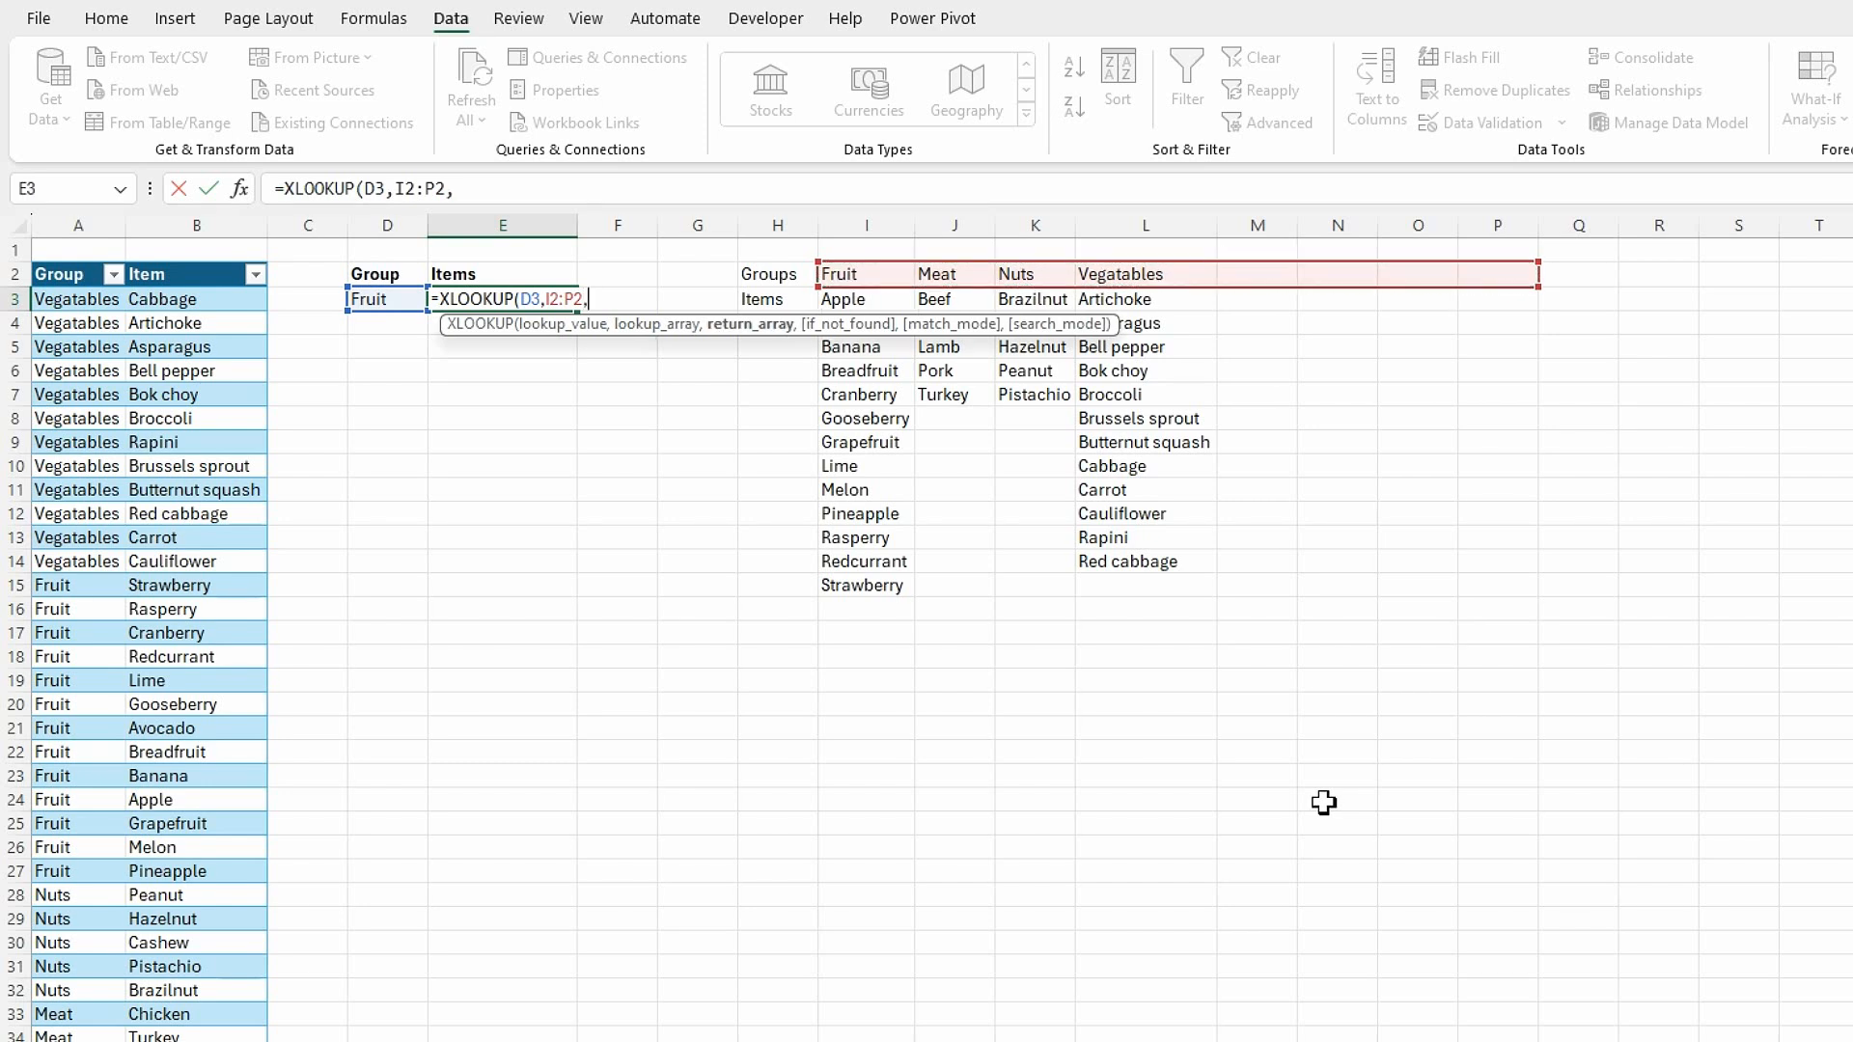
{"action": "left_click_drag", "start_coordinate": [849, 301], "coordinate": [1497, 310]}
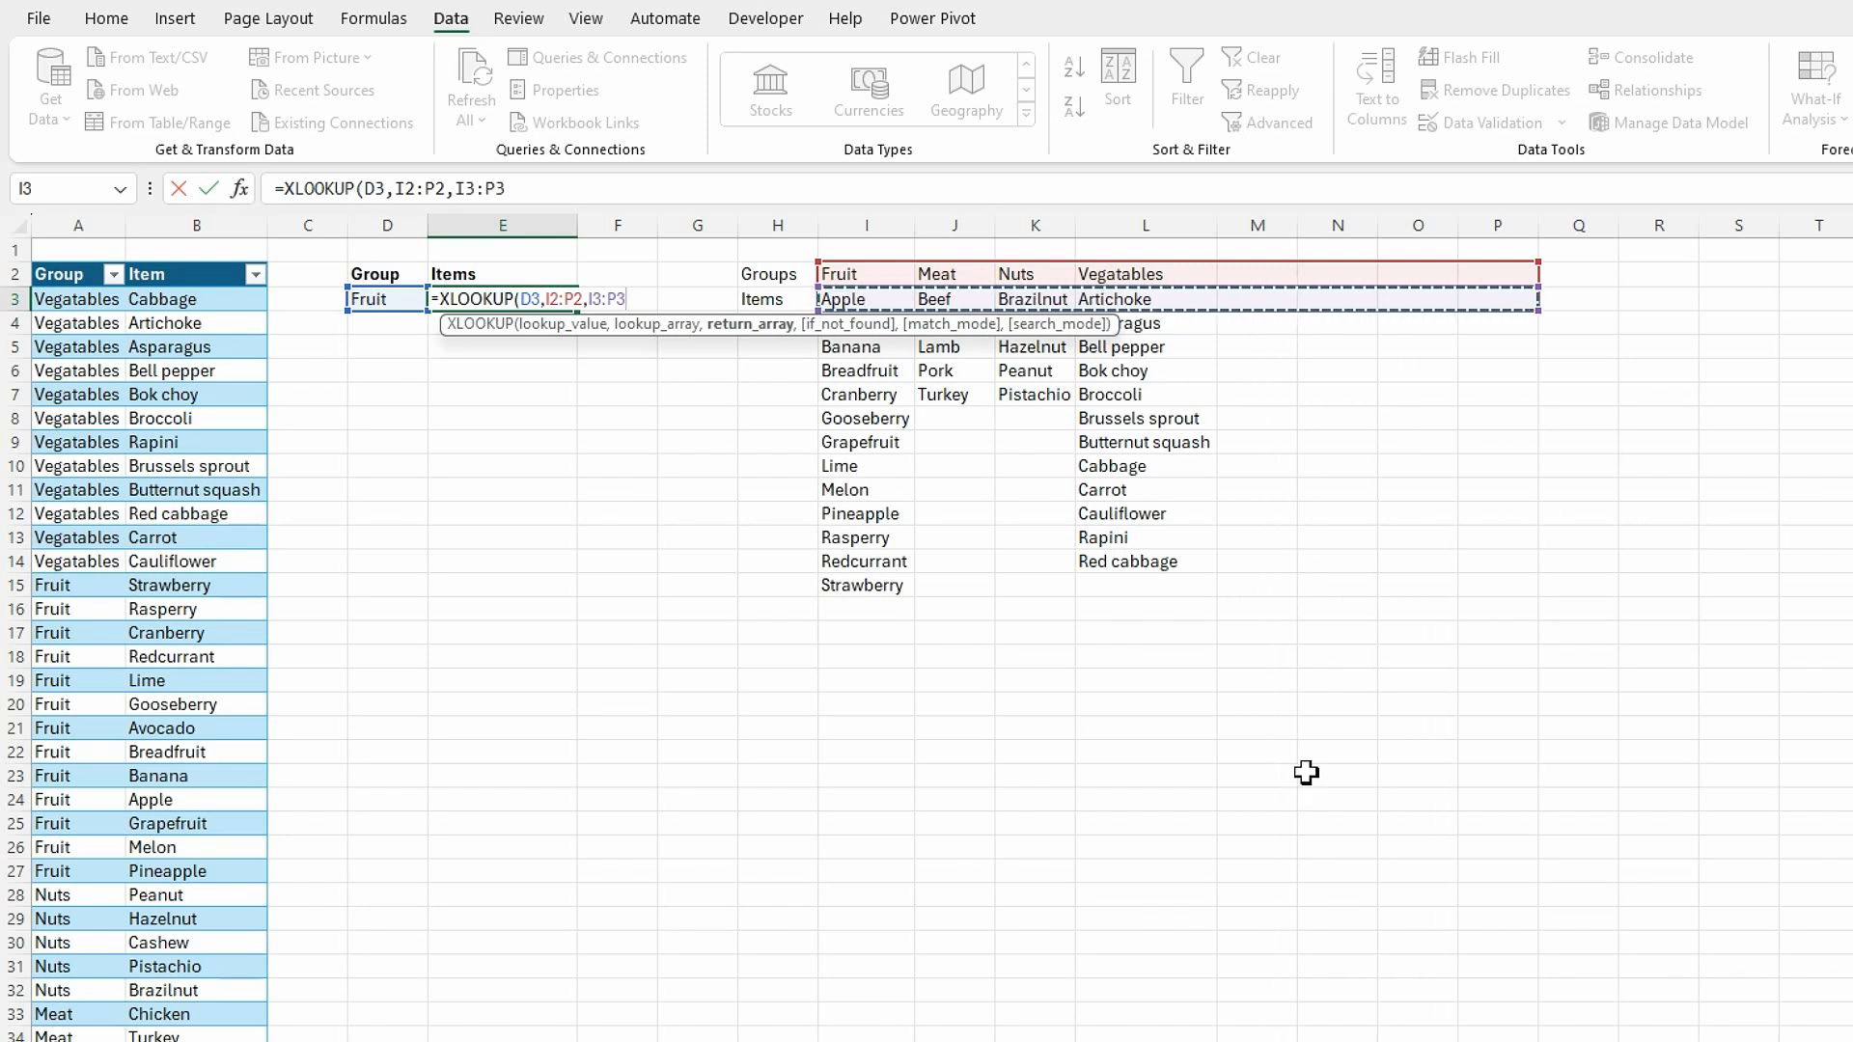
{"action": "type", "text": ","}
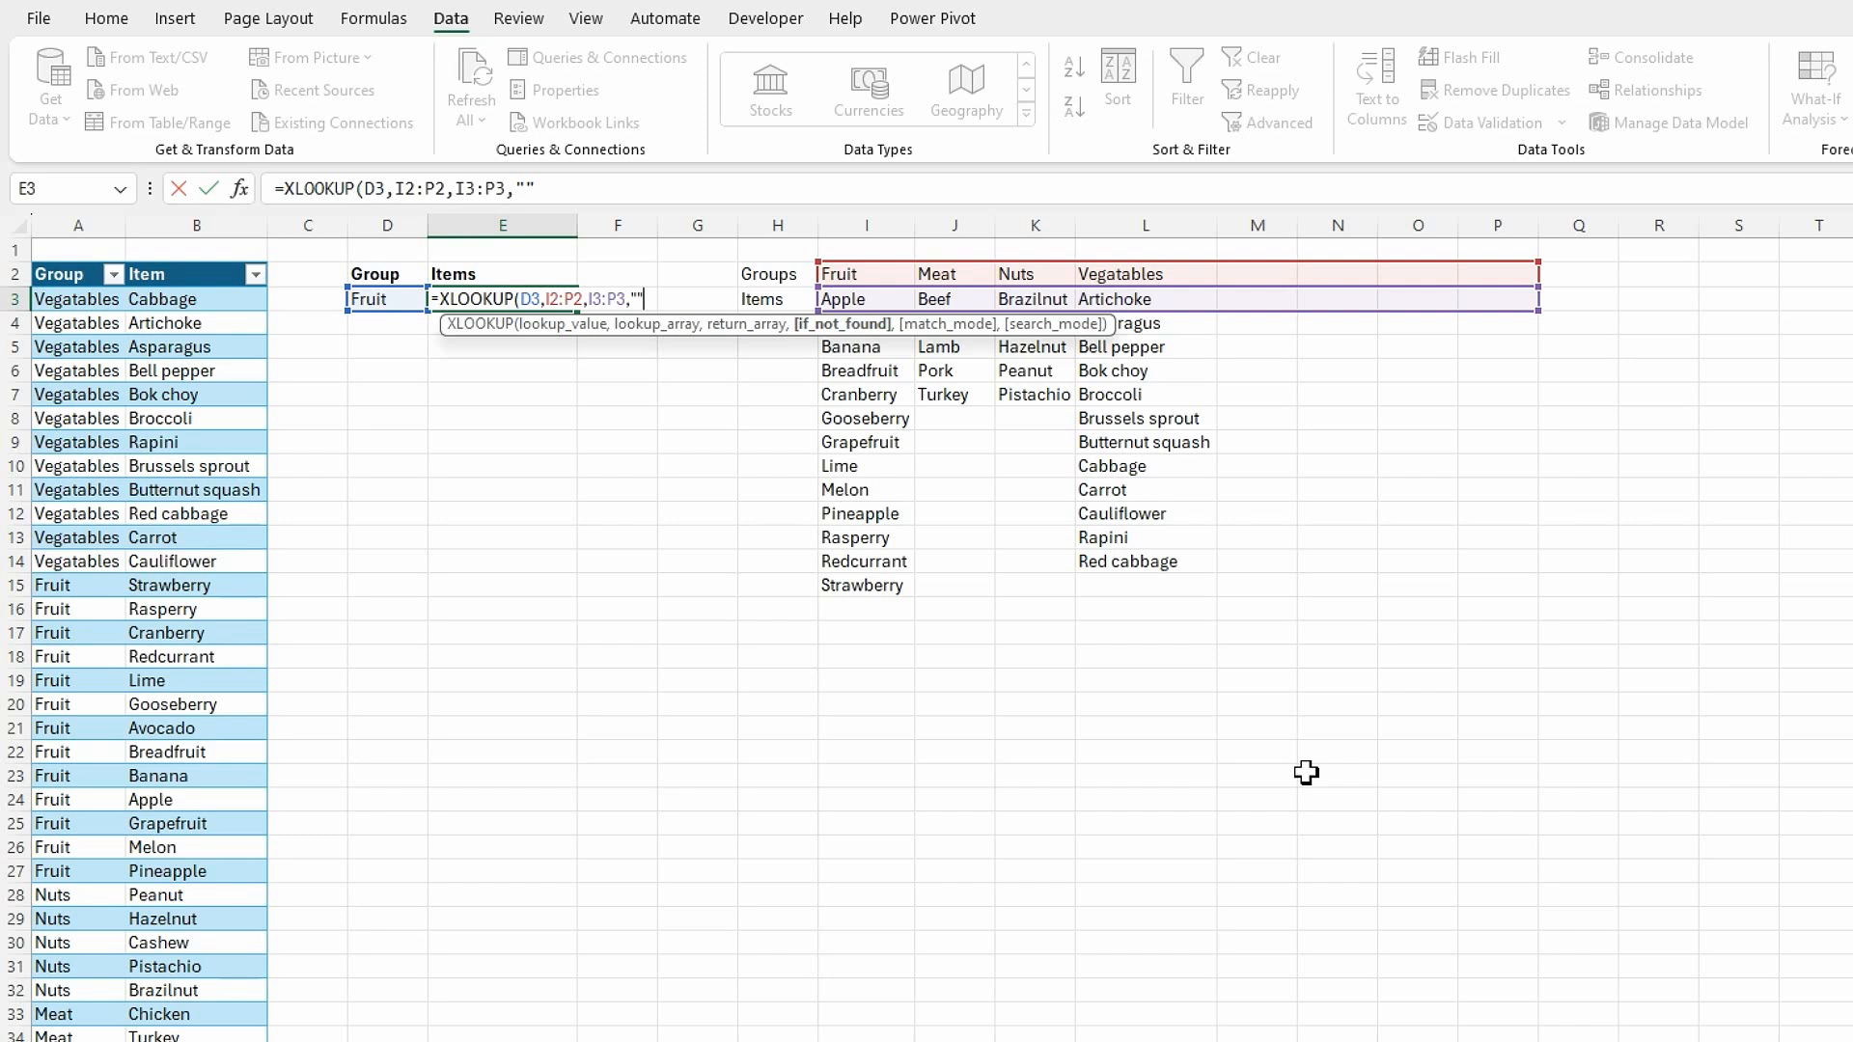
{"action": "type", "text": ")"}
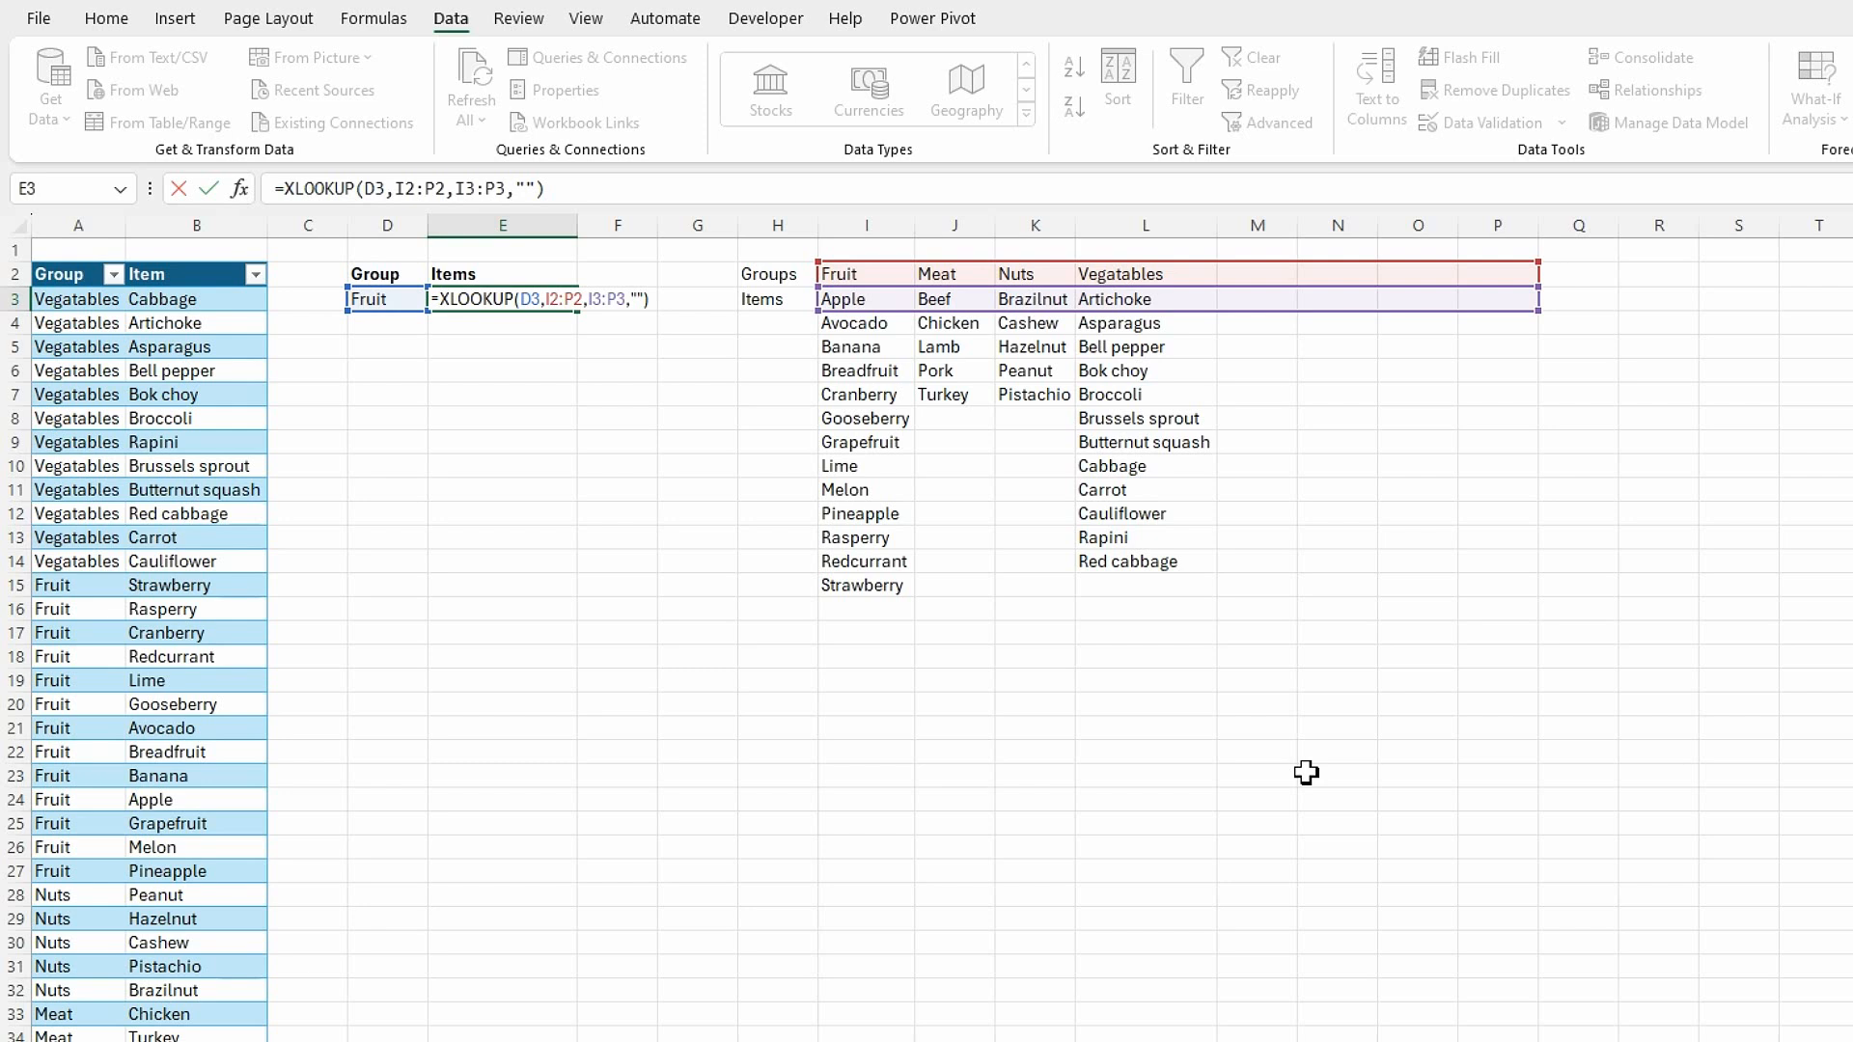
{"action": "key", "text": "Return"}
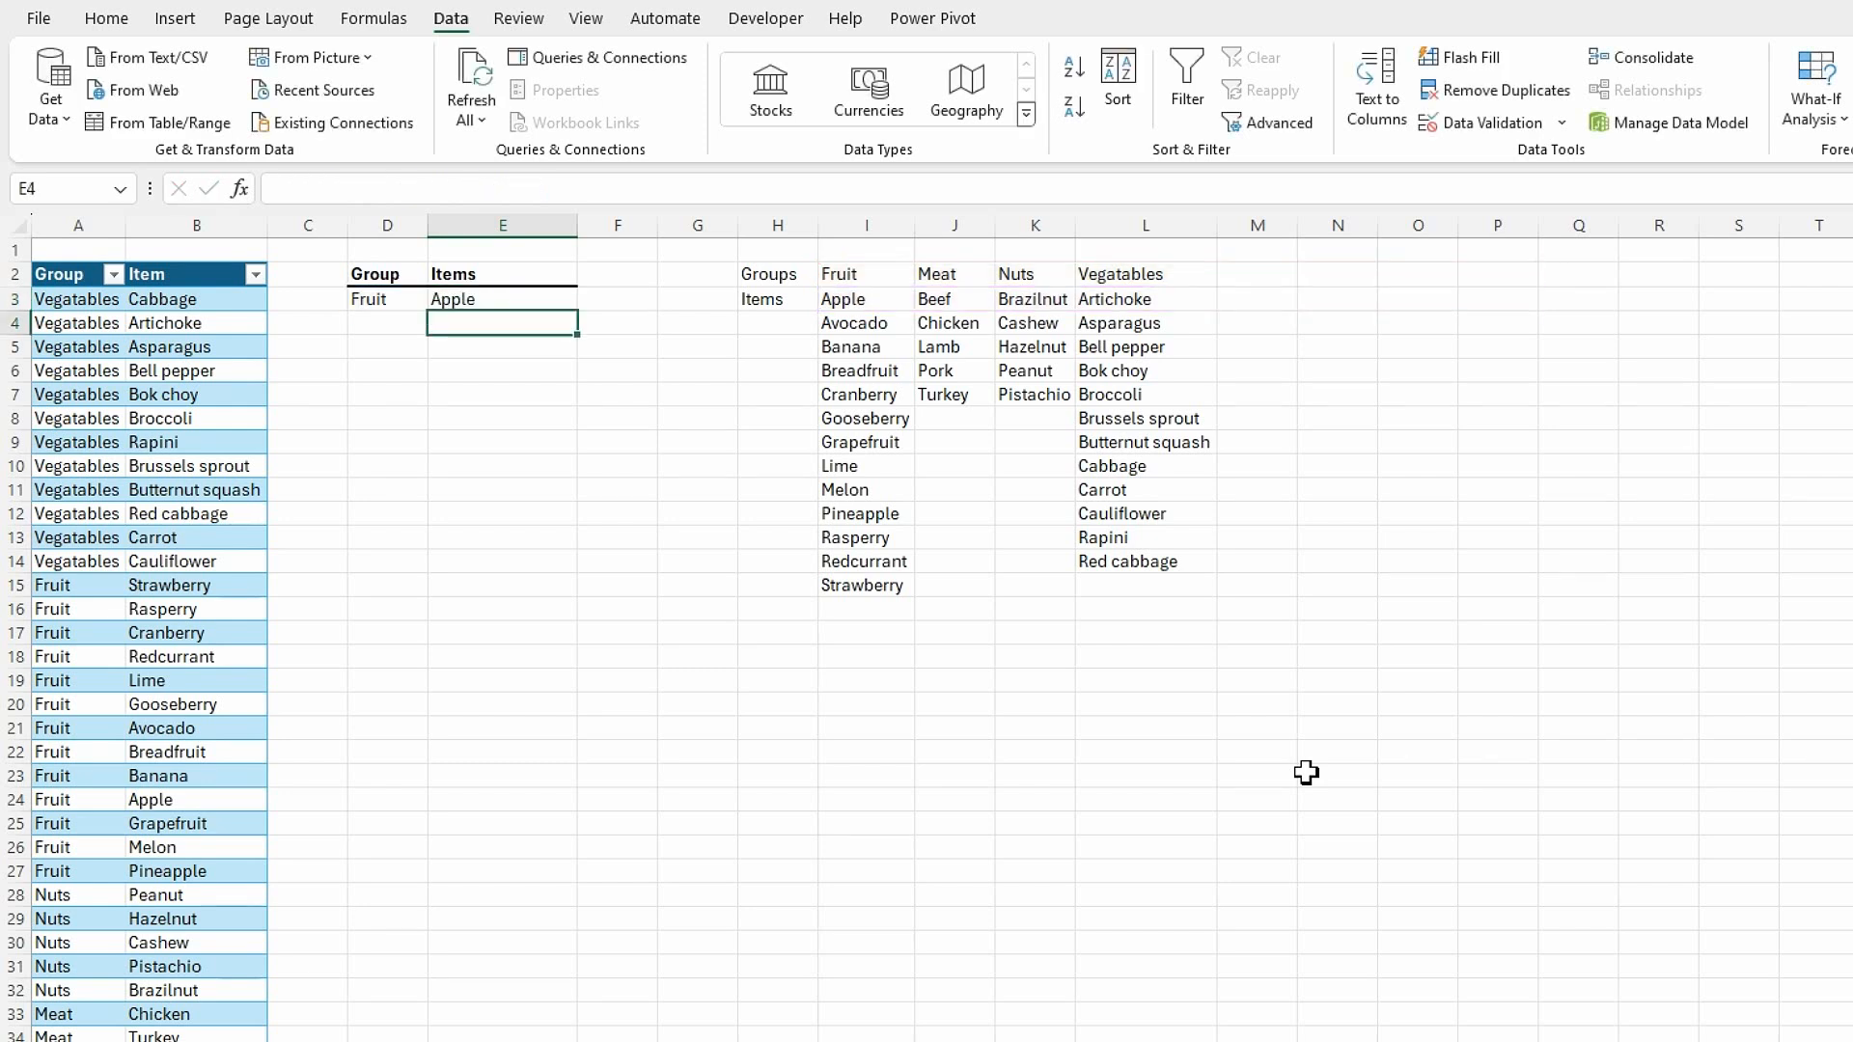
- Append the spill operator # to the XLOOKUP formula in E3 to return the group's whole item list
{"action": "left_click", "coordinate": [500, 306]}
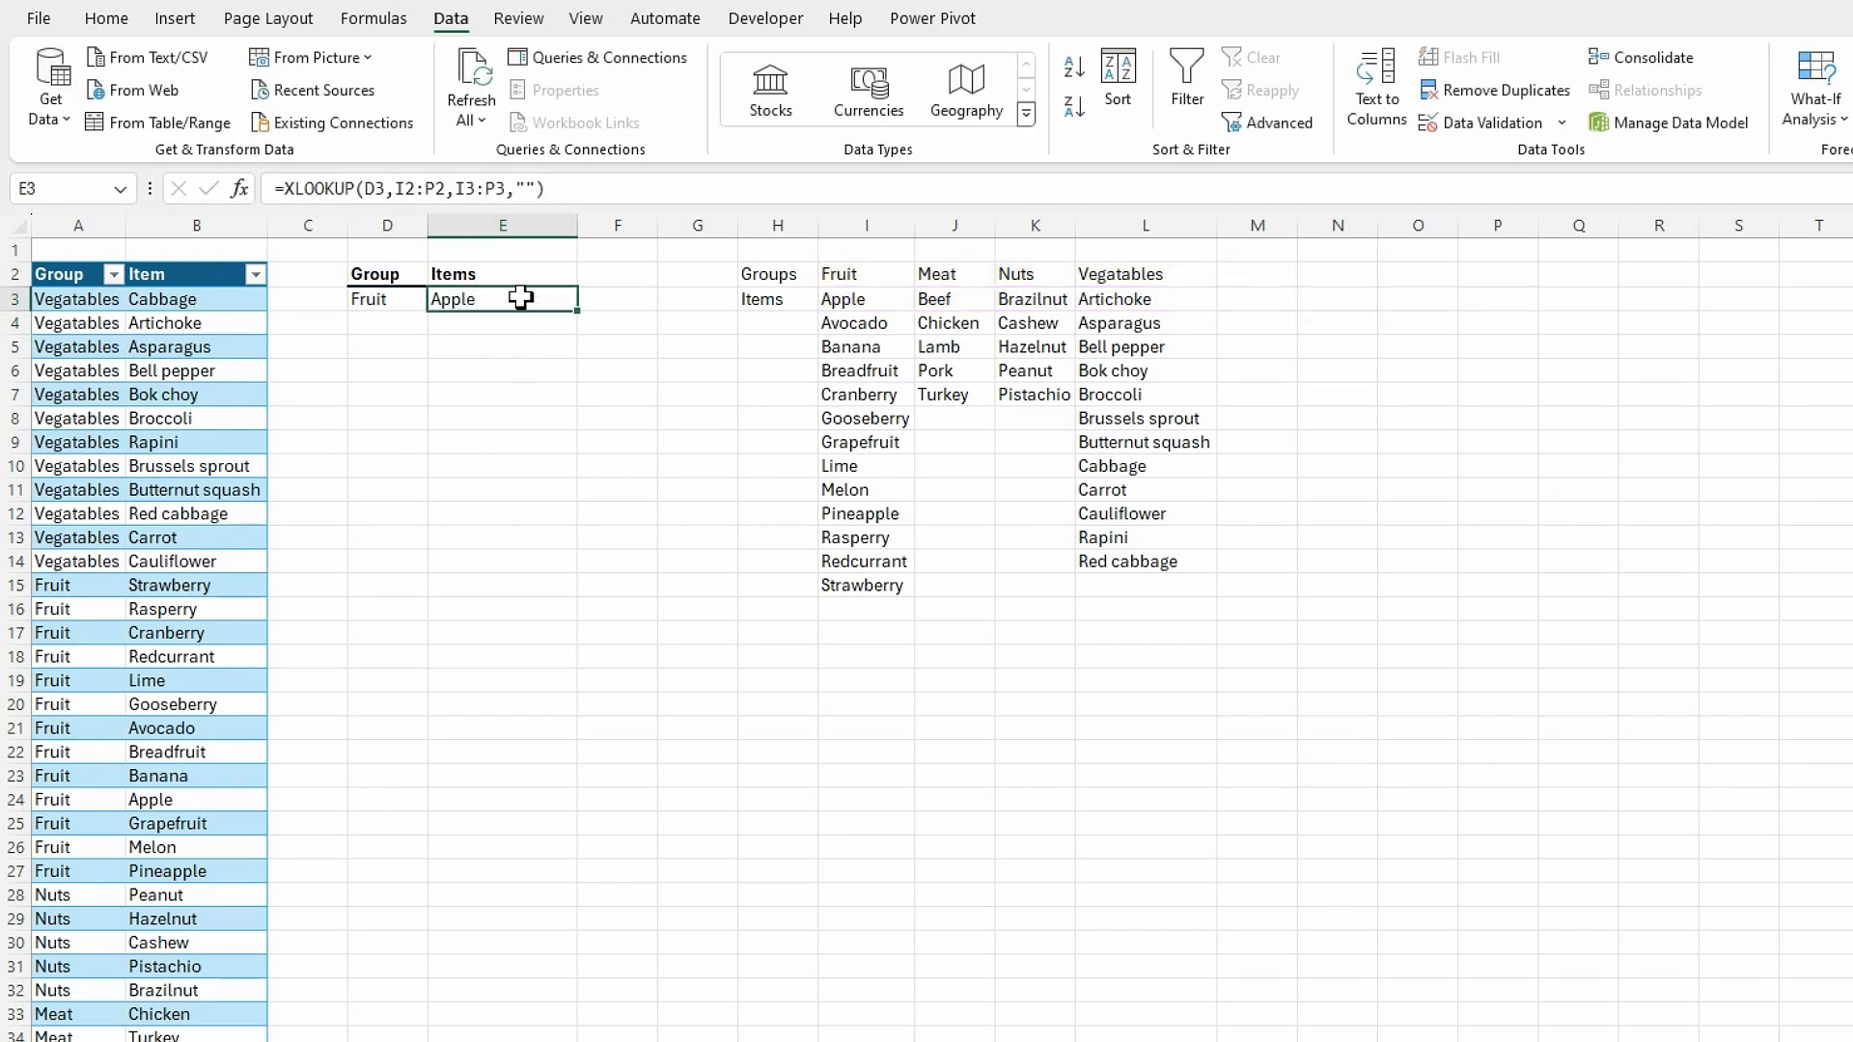
{"action": "left_click", "coordinate": [548, 188]}
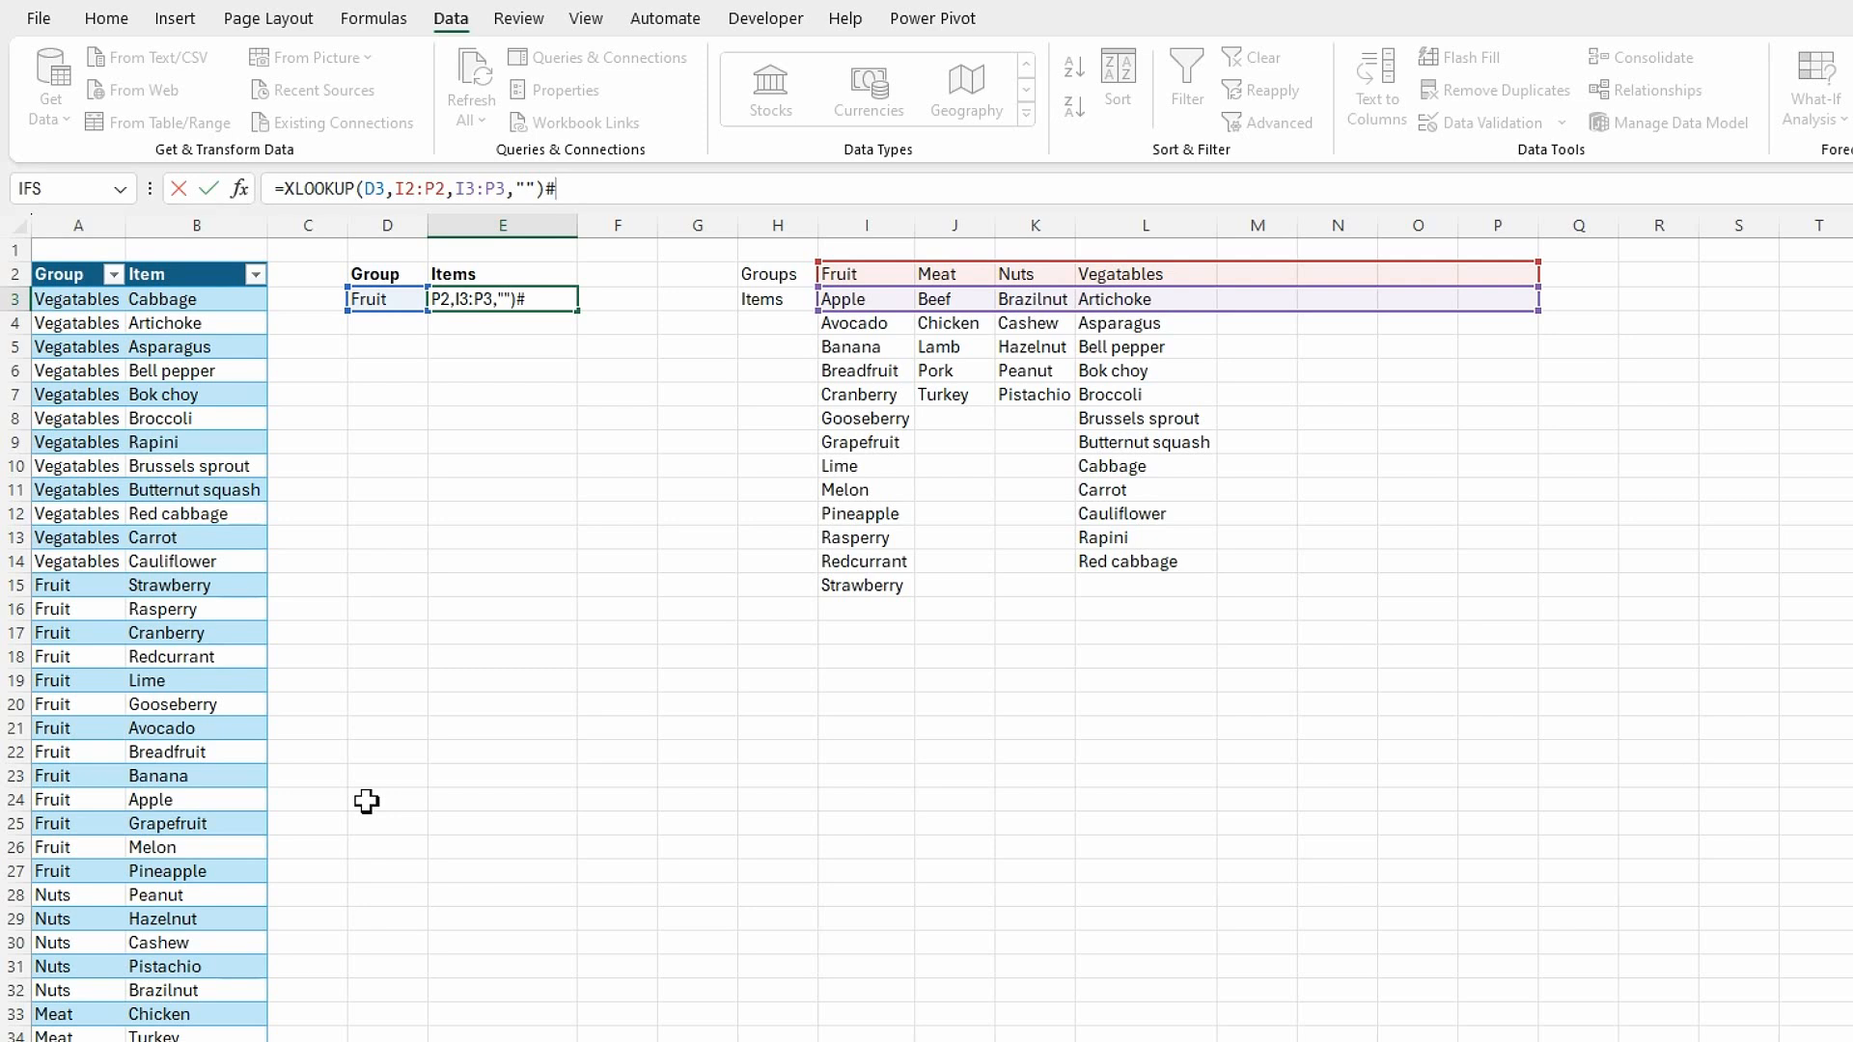
{"action": "key", "text": "Return"}
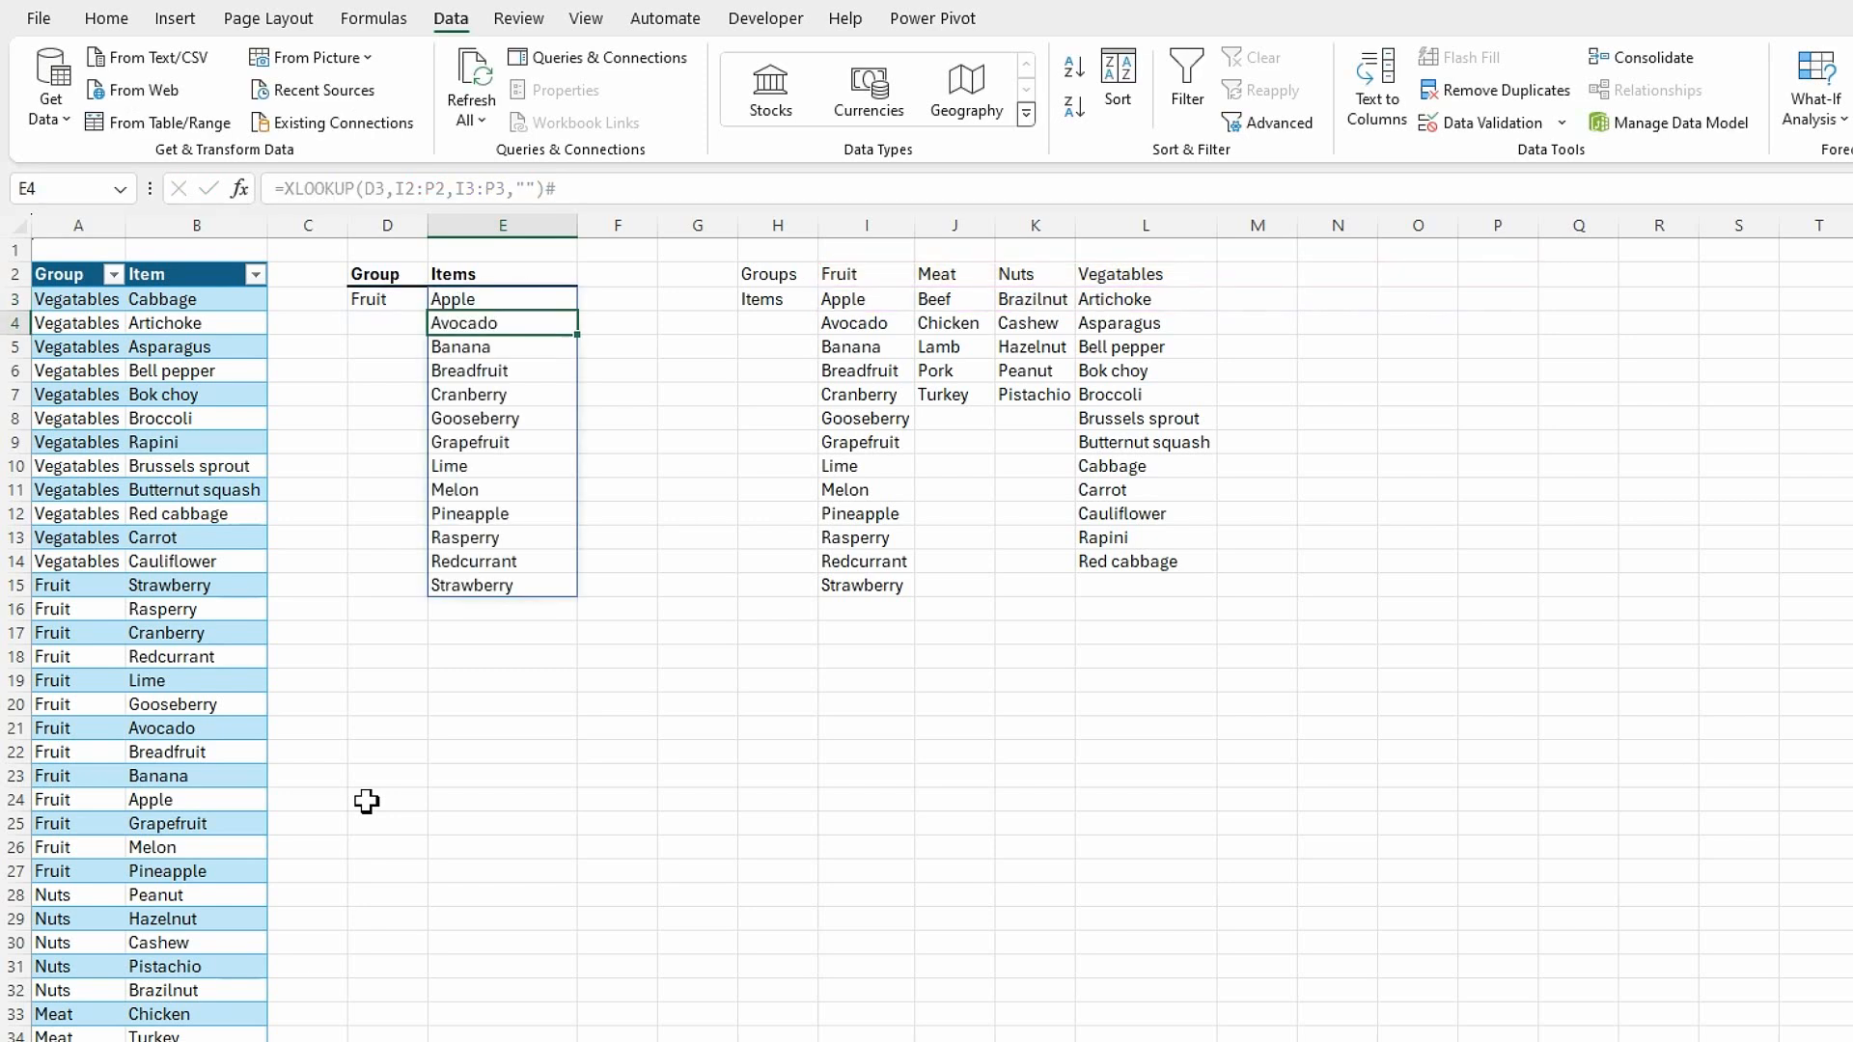
- Change the group in D3 to Meat to test the spilled item list
{"action": "left_click", "coordinate": [362, 301]}
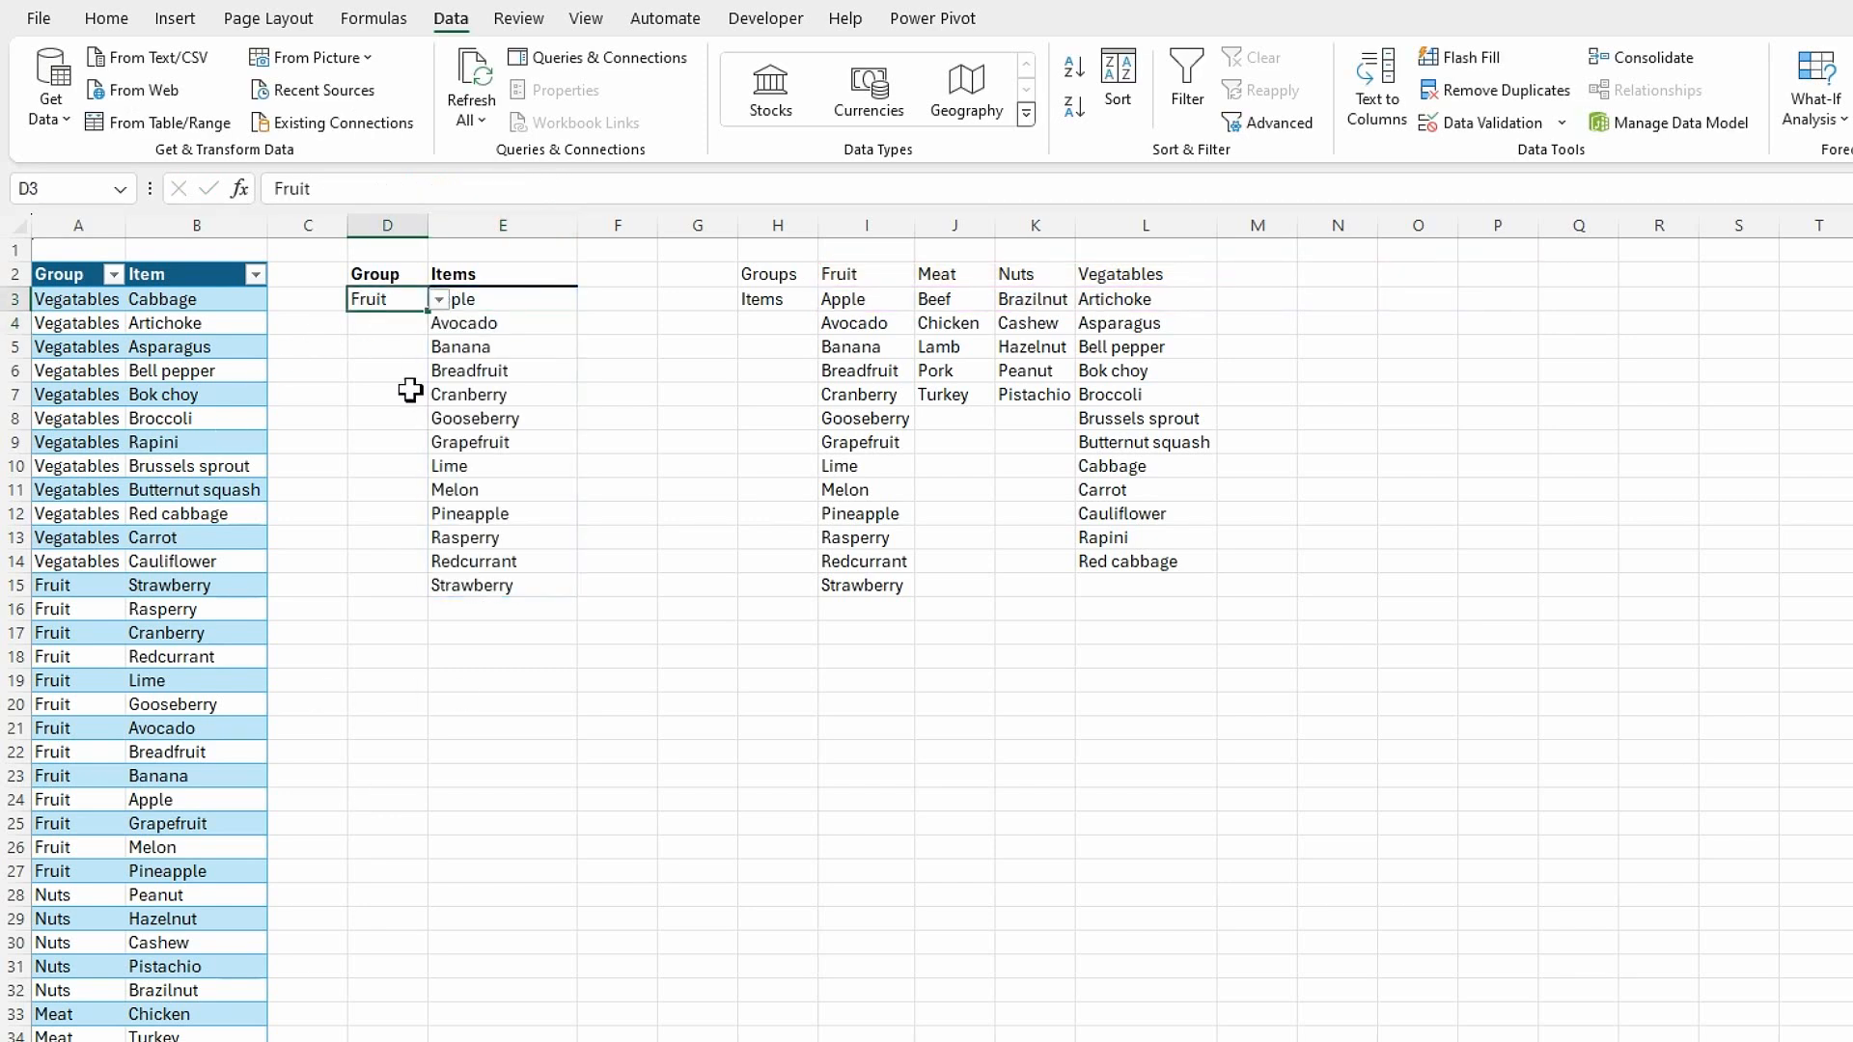
{"action": "left_click", "coordinate": [439, 301]}
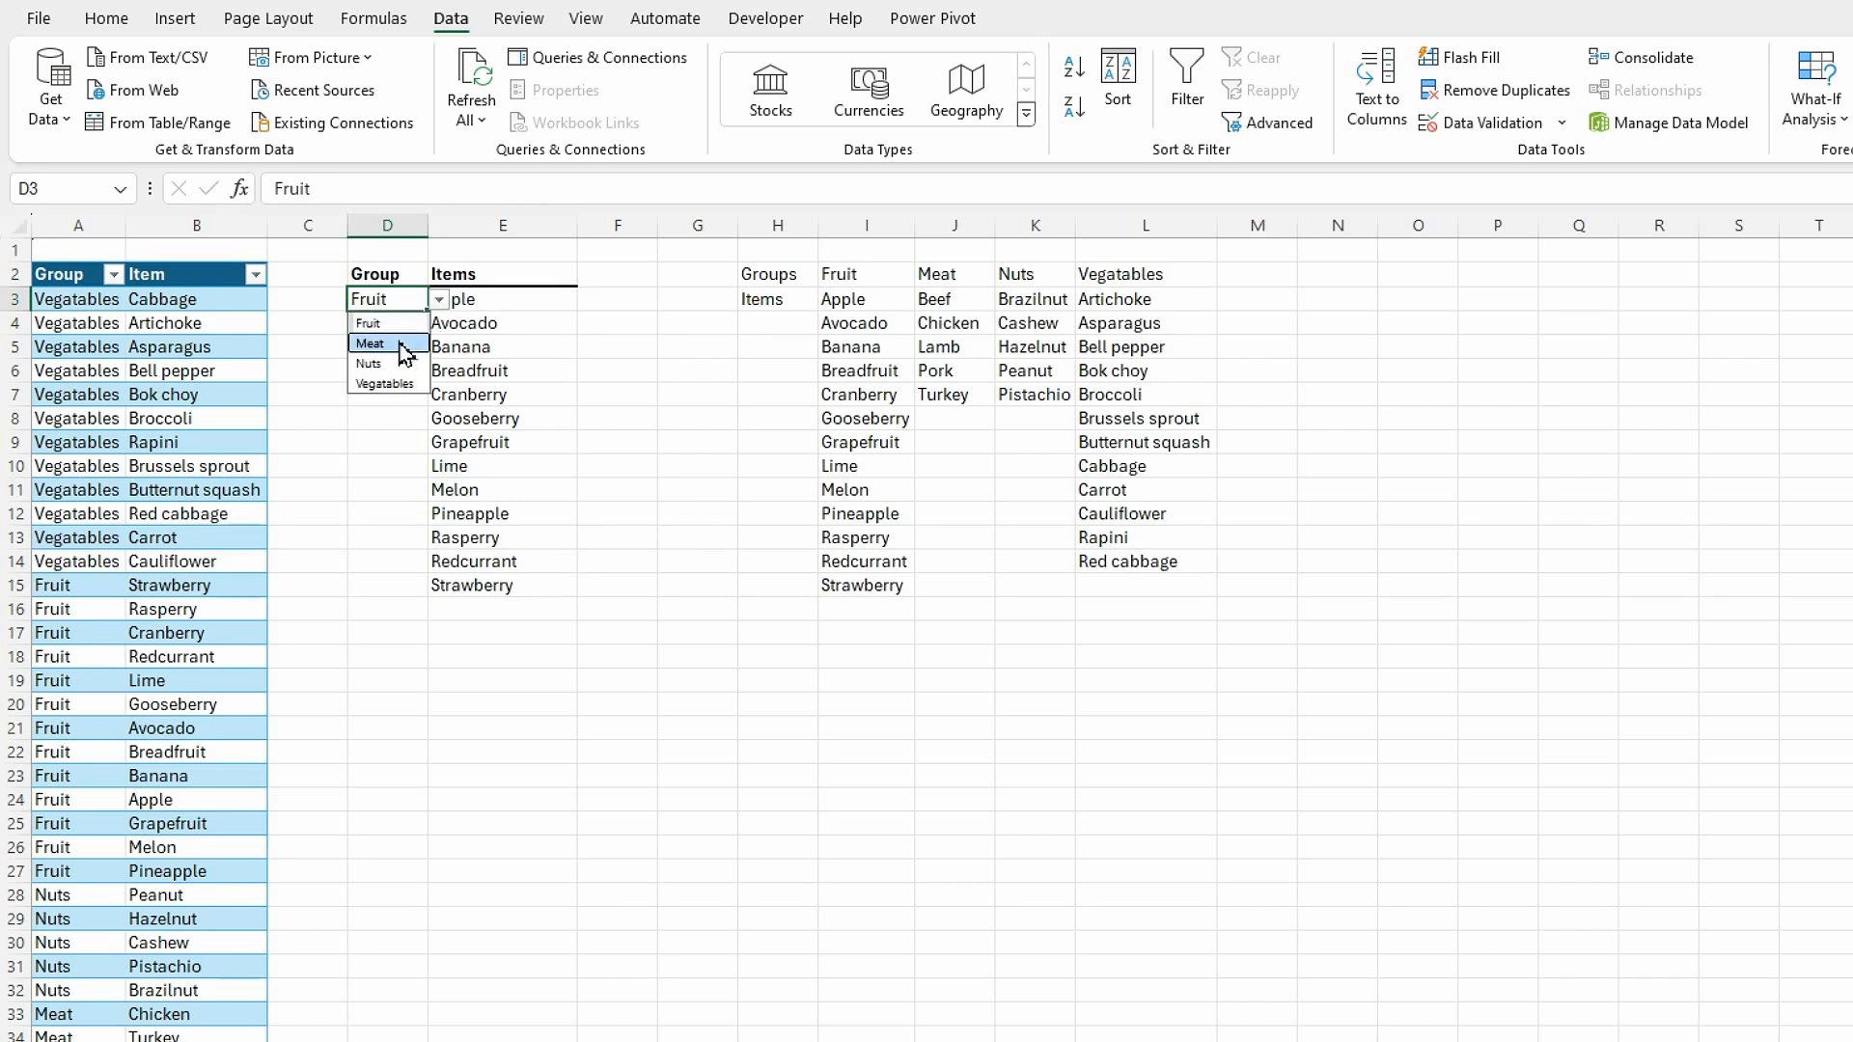
{"action": "left_click", "coordinate": [371, 344]}
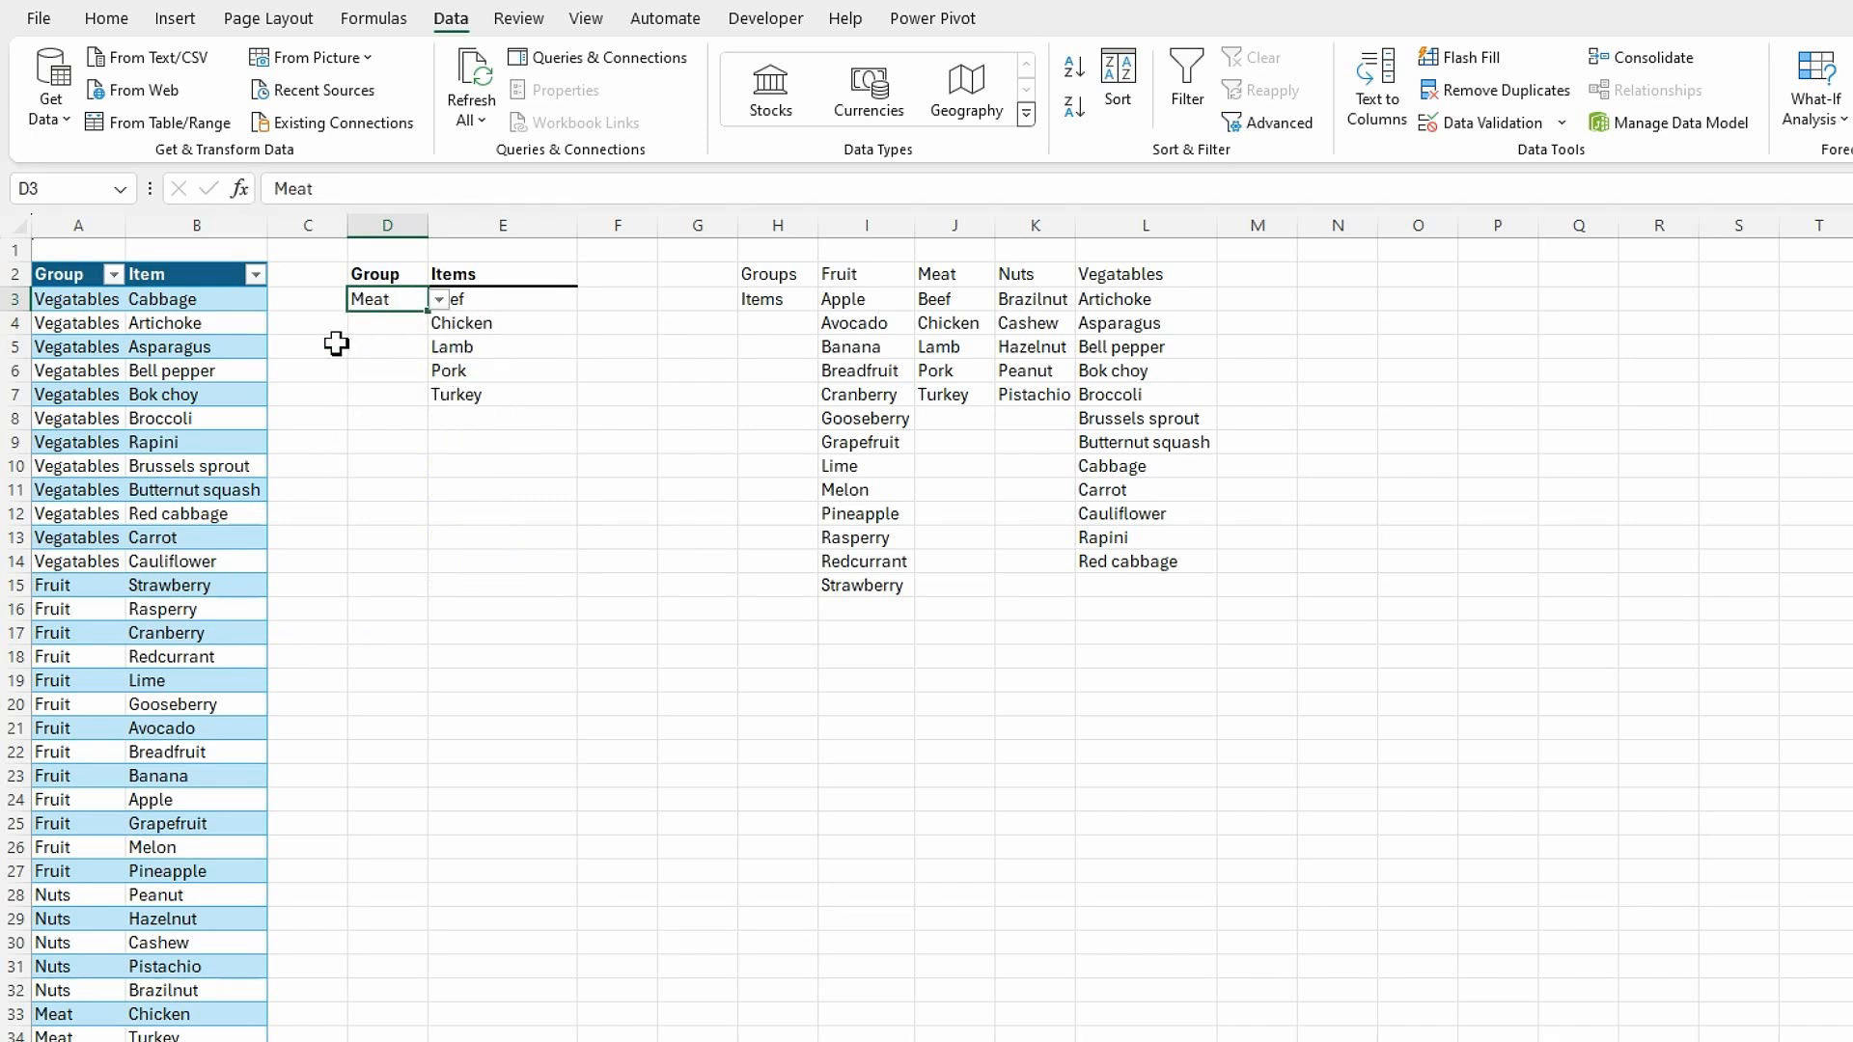
{"action": "left_click", "coordinate": [381, 445]}
{"action": "left_click", "coordinate": [391, 303]}
- Cut the whole XLOOKUP formula out of E3, leaving the cell empty
{"action": "left_click", "coordinate": [520, 301]}
{"action": "left_click_drag", "start_coordinate": [616, 194], "coordinate": [173, 152]}
{"action": "key", "text": "ctrl+x"}
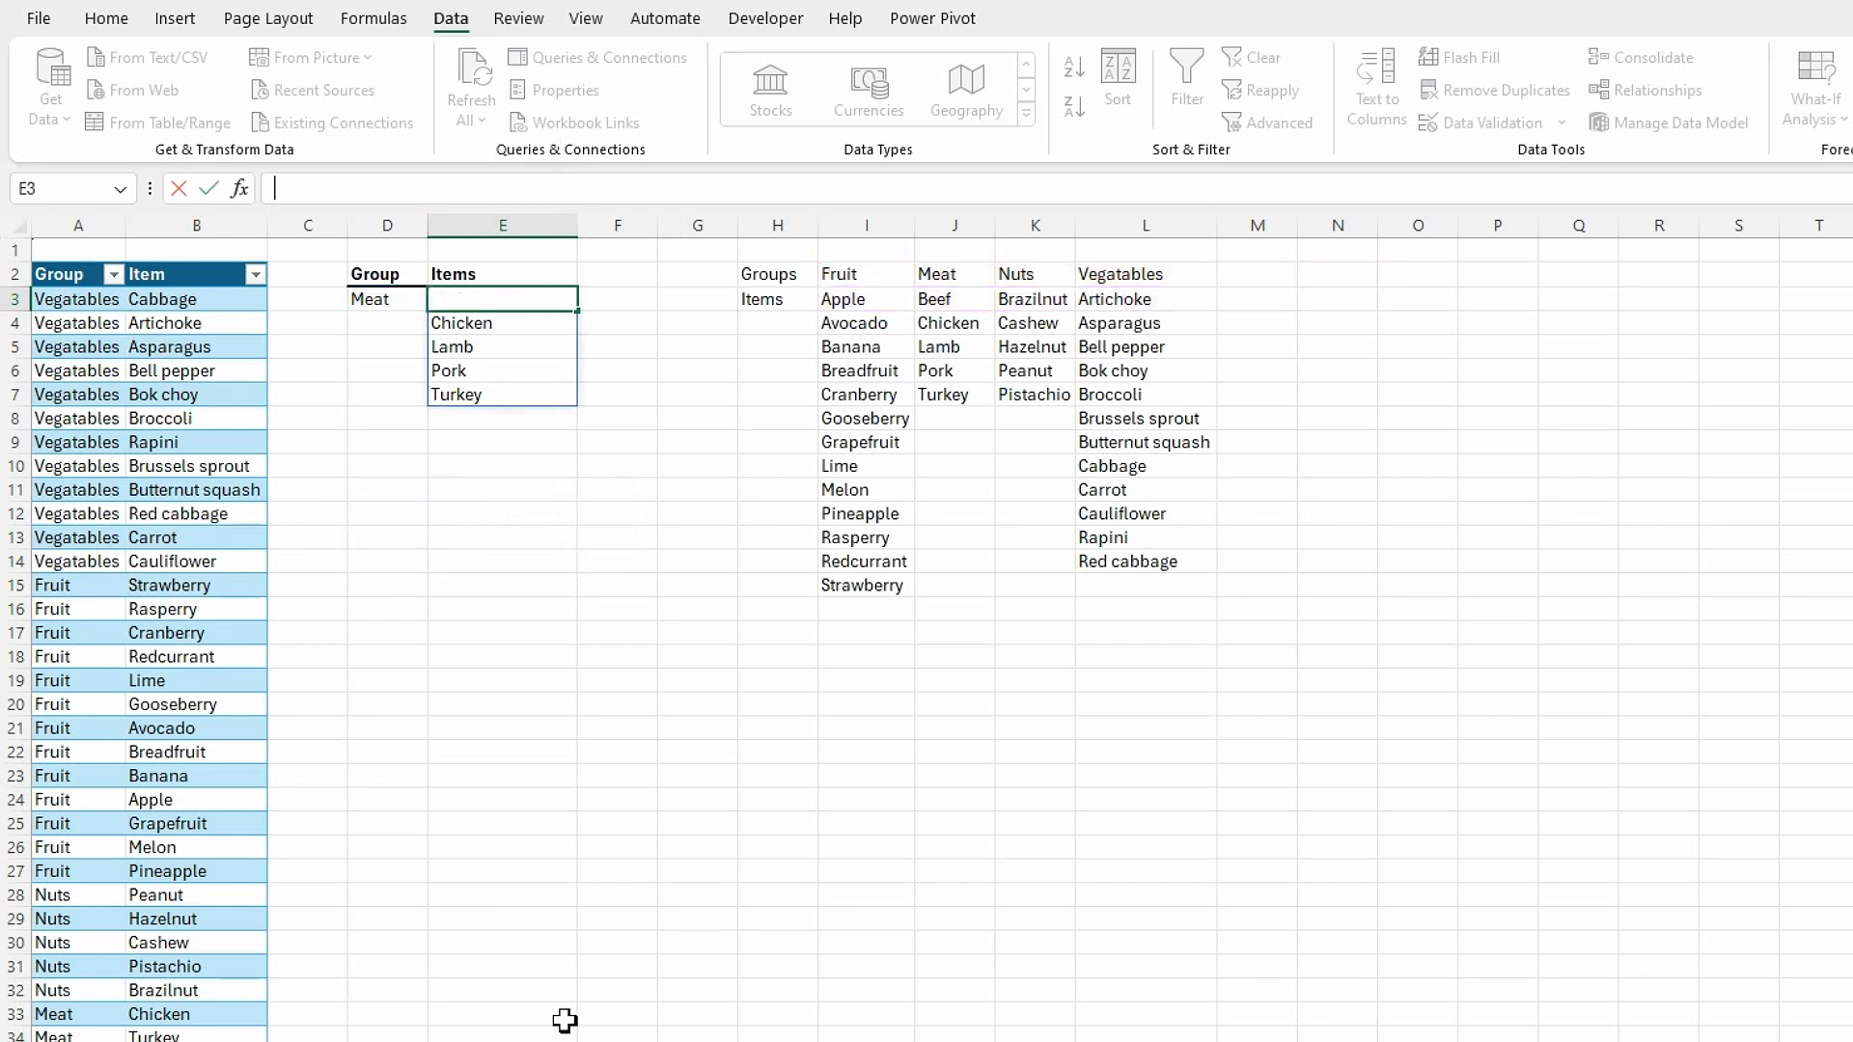
{"action": "key", "text": "Return"}
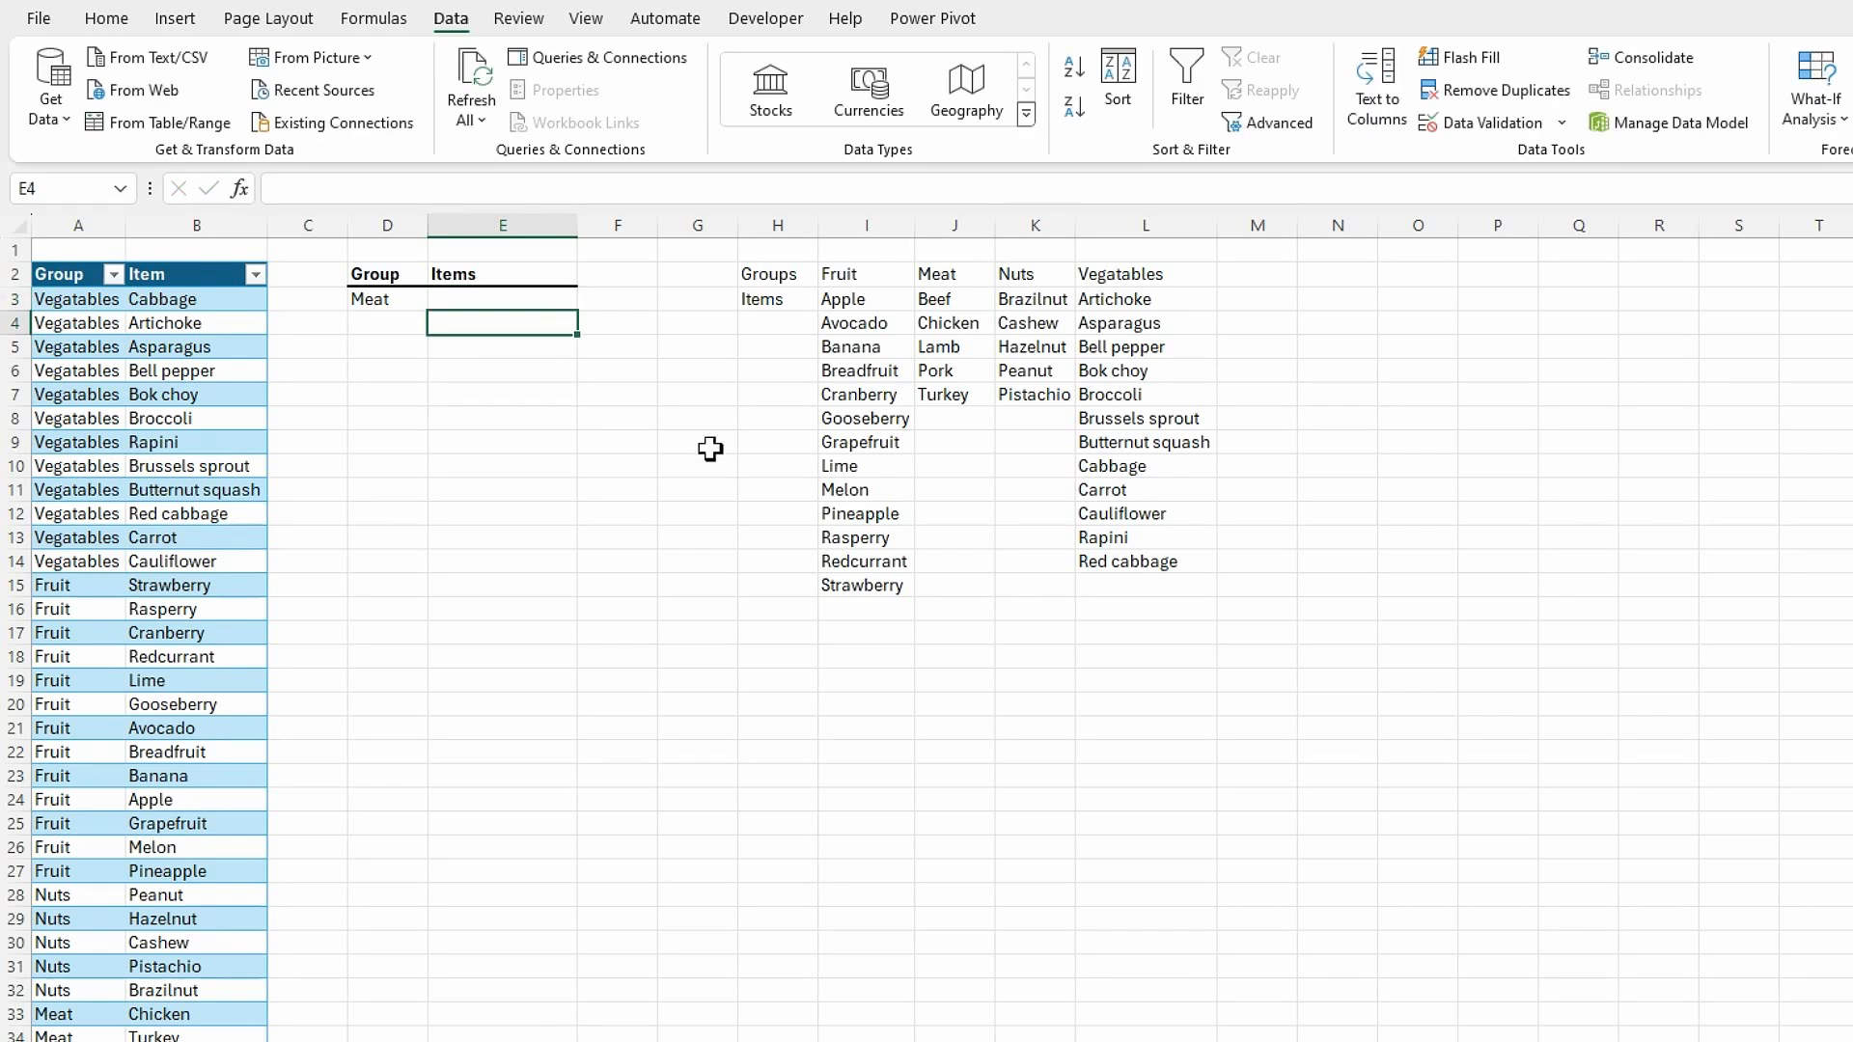
- Add list data validation to E3, pasting =XLOOKUP(D3,I2:P2,I3:P3,"")# as the source
{"action": "left_click", "coordinate": [500, 299]}
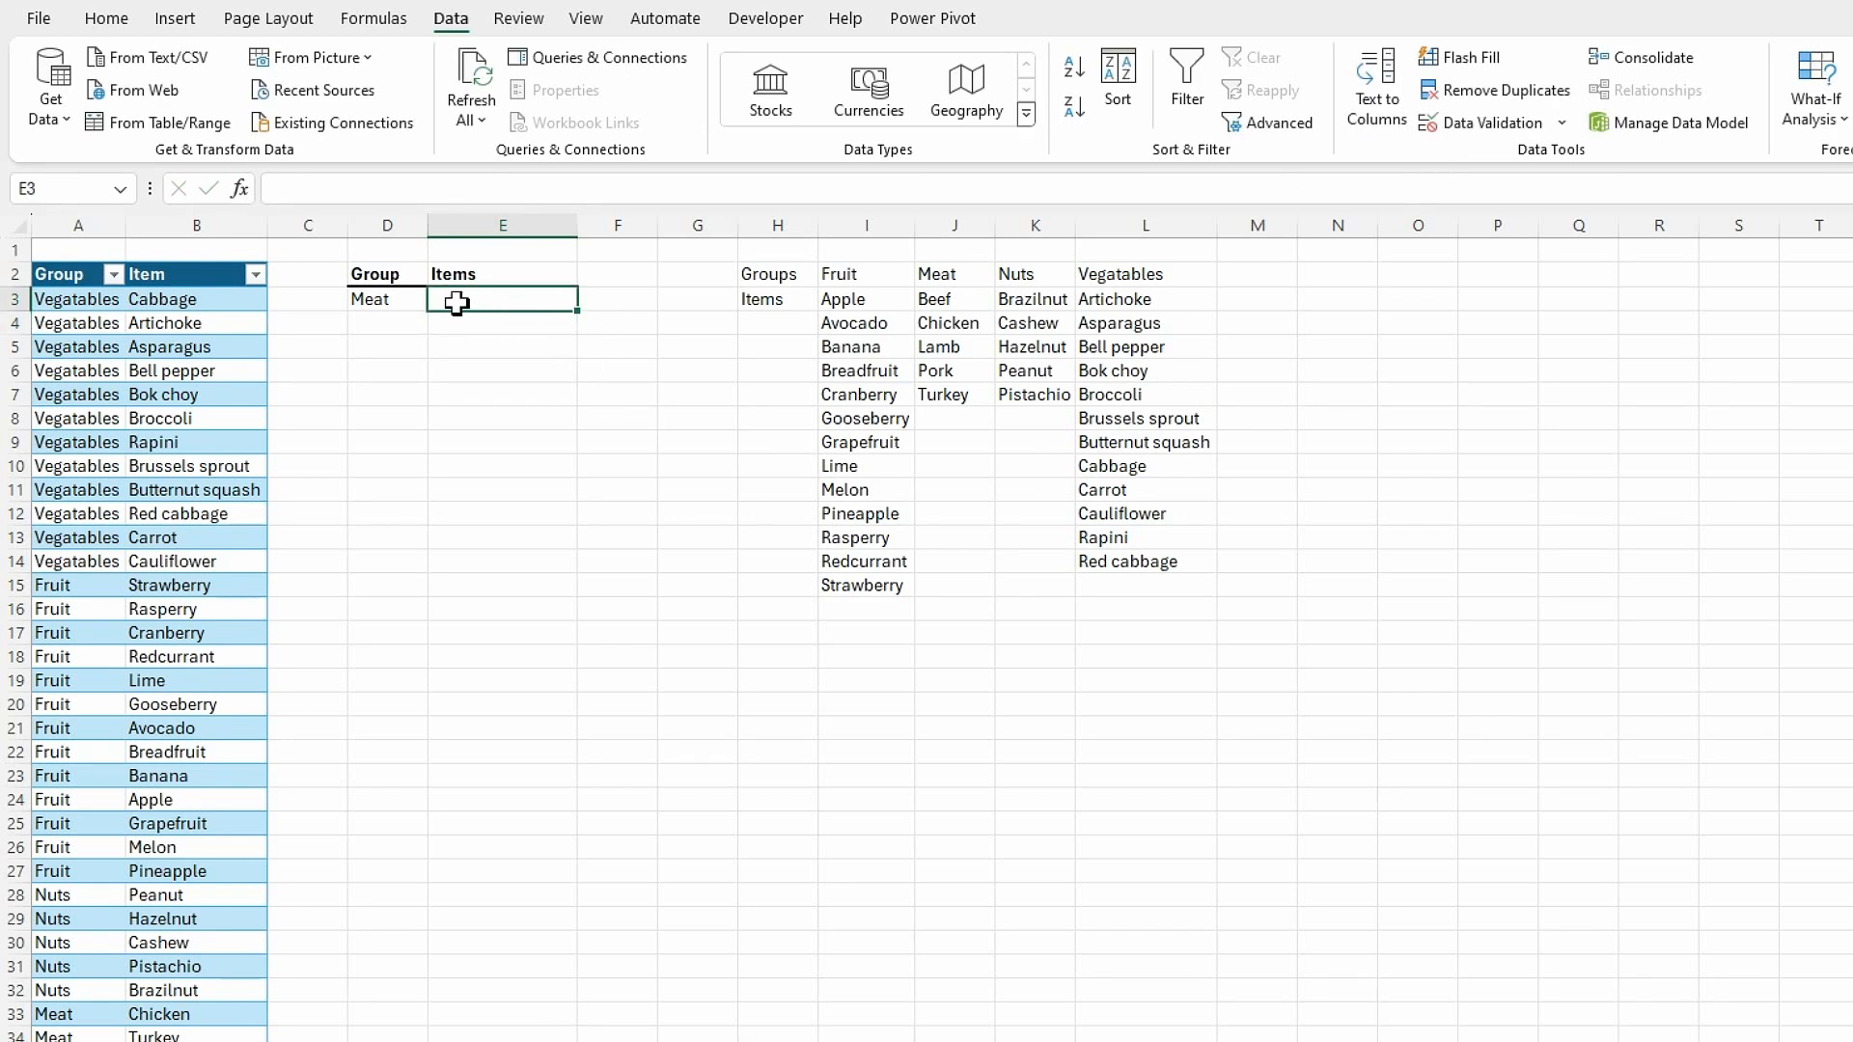
{"action": "left_click", "coordinate": [1562, 122]}
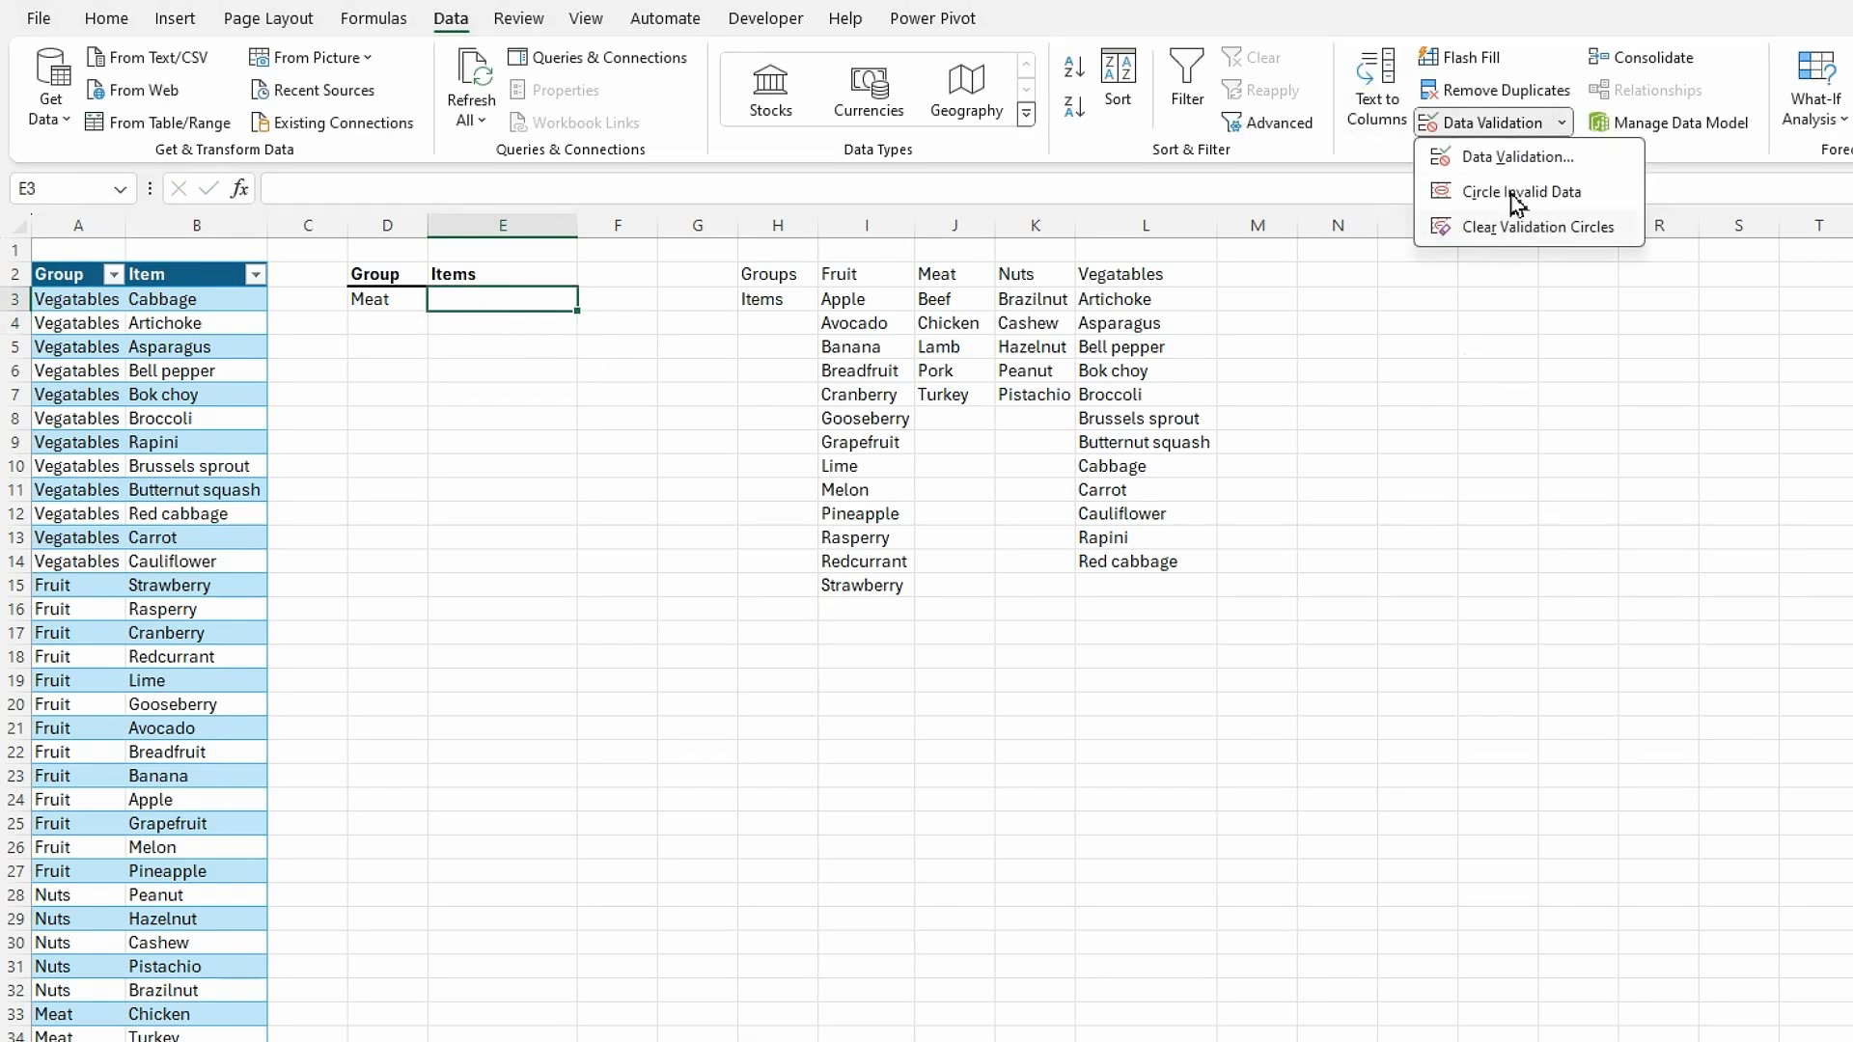
{"action": "left_click", "coordinate": [1544, 157]}
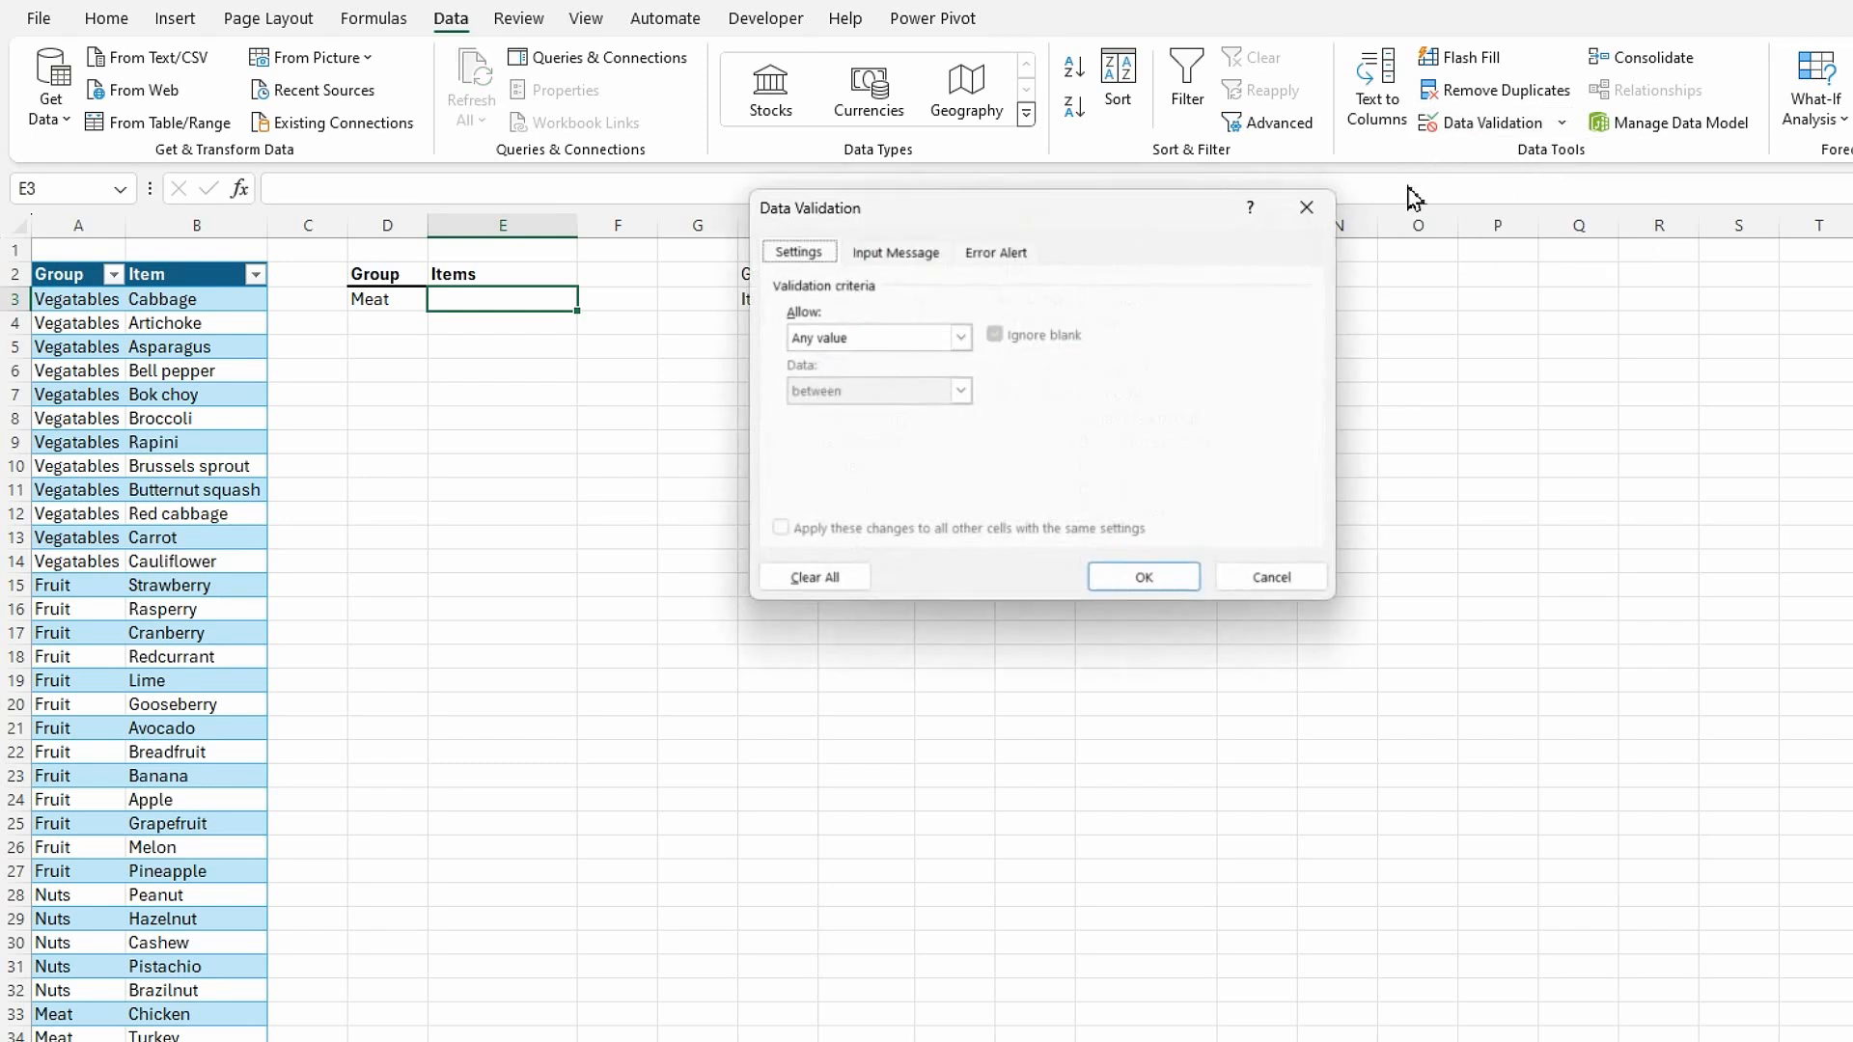
{"action": "left_click", "coordinate": [960, 337]}
{"action": "left_click", "coordinate": [820, 409]}
{"action": "left_click", "coordinate": [841, 443]}
{"action": "key", "text": "ctrl+v"}
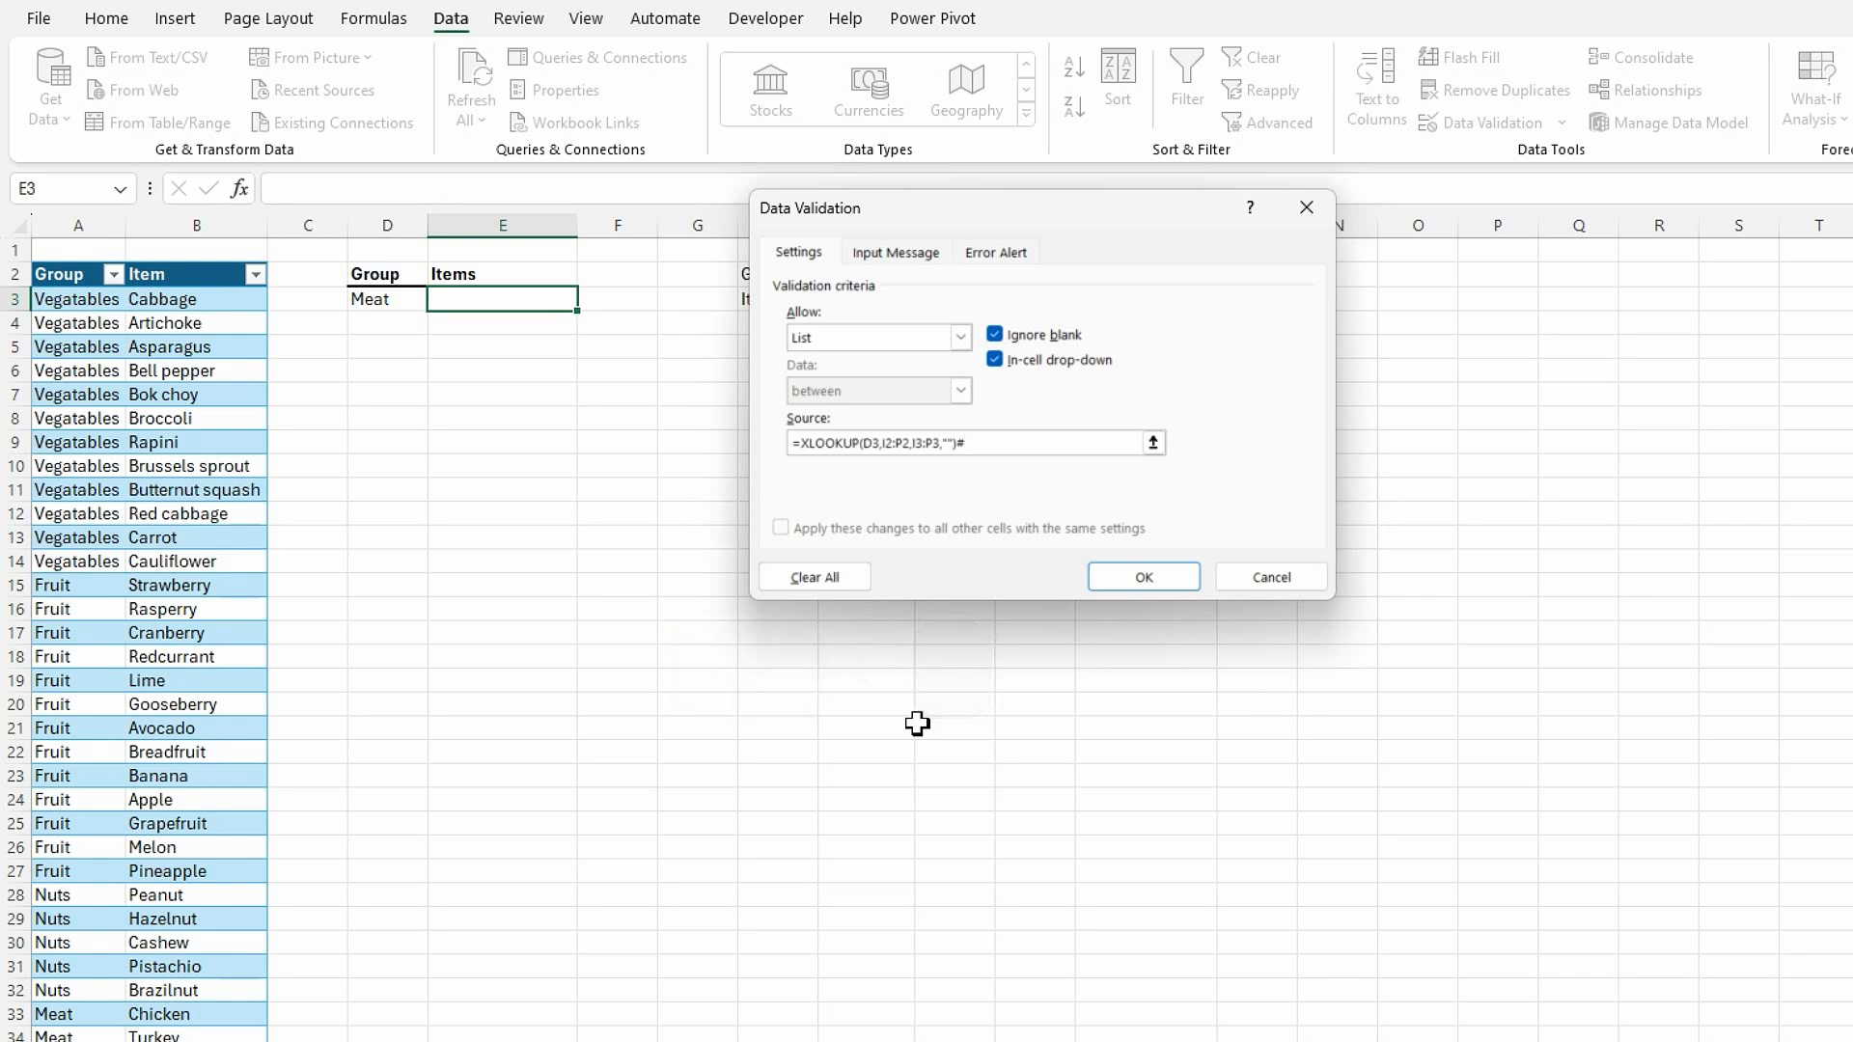
{"action": "left_click", "coordinate": [1173, 579]}
- Open the drop-down list in E3 to check the items offered for the Meat group
{"action": "left_click", "coordinate": [525, 678]}
{"action": "left_click", "coordinate": [523, 300]}
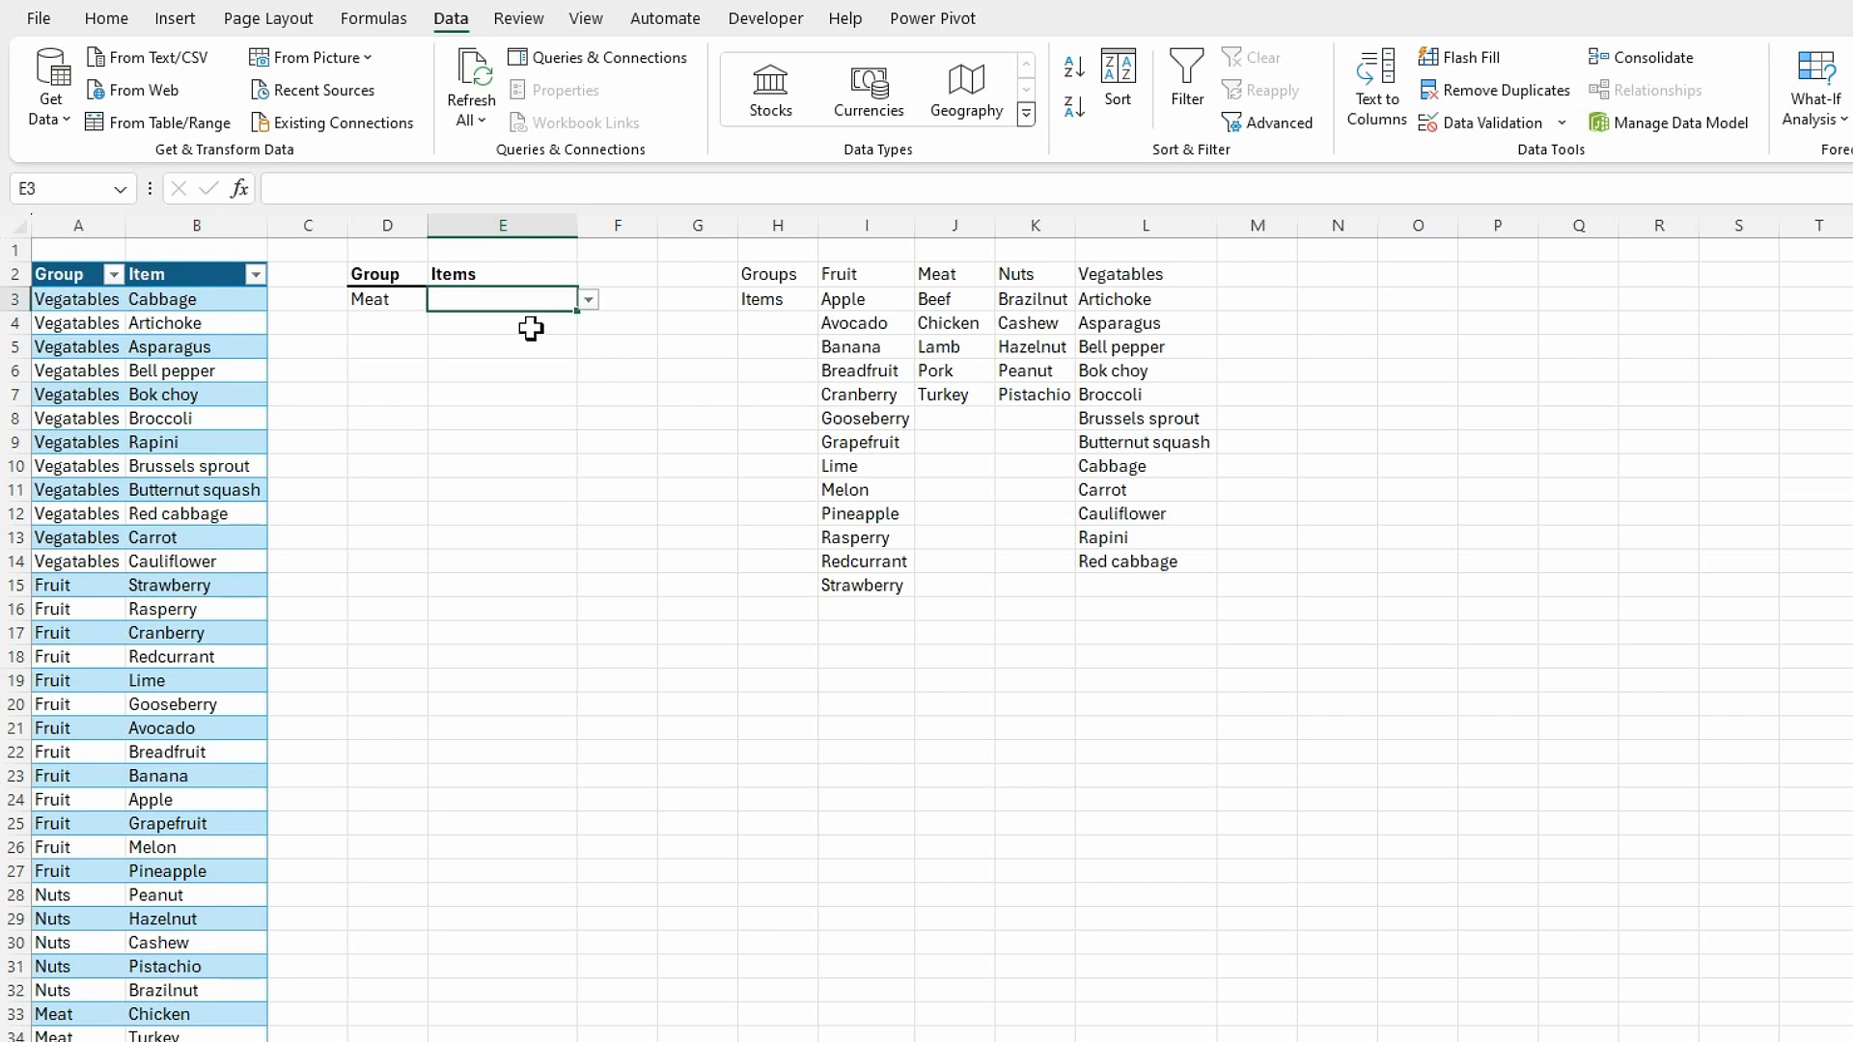
{"action": "left_click", "coordinate": [588, 303]}
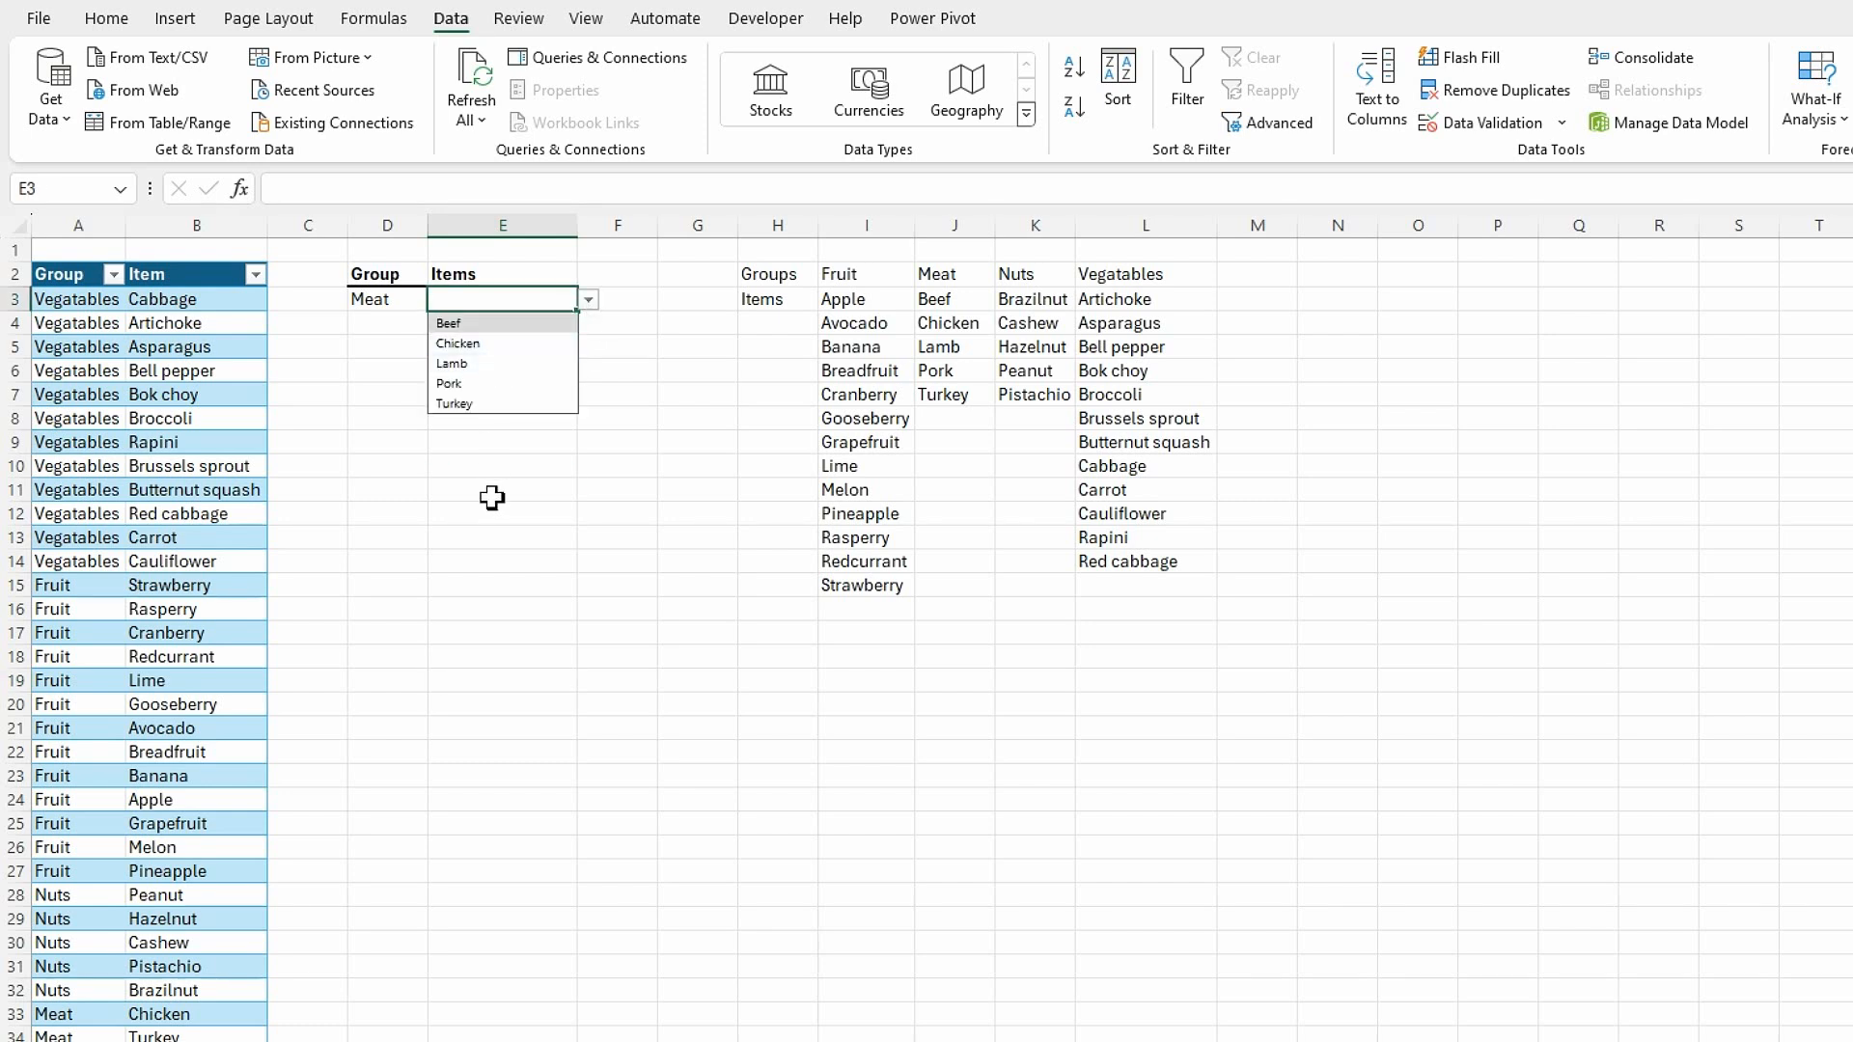
- Change the group in D3 to Nuts and open the E3 drop-down list to check the items offered
{"action": "left_click", "coordinate": [495, 533]}
{"action": "left_click", "coordinate": [394, 304]}
{"action": "left_click", "coordinate": [439, 300]}
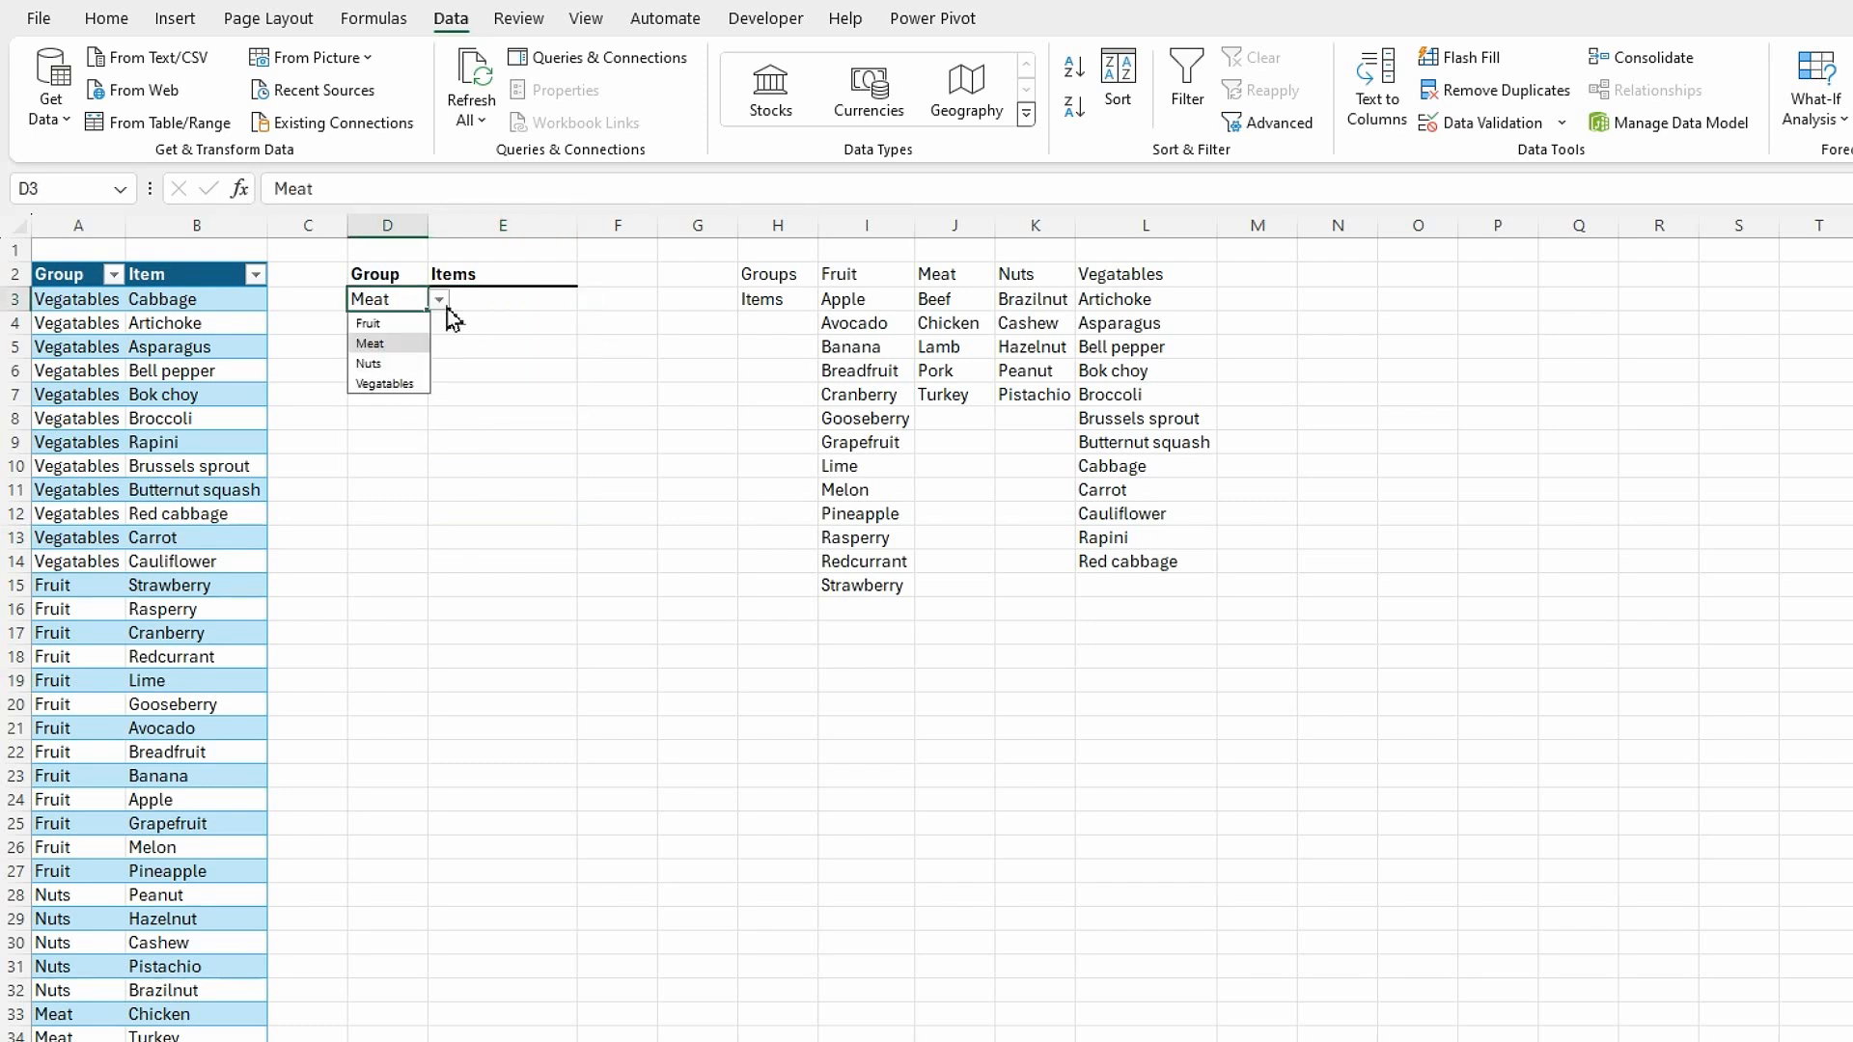
{"action": "left_click", "coordinate": [391, 363]}
{"action": "left_click", "coordinate": [507, 299]}
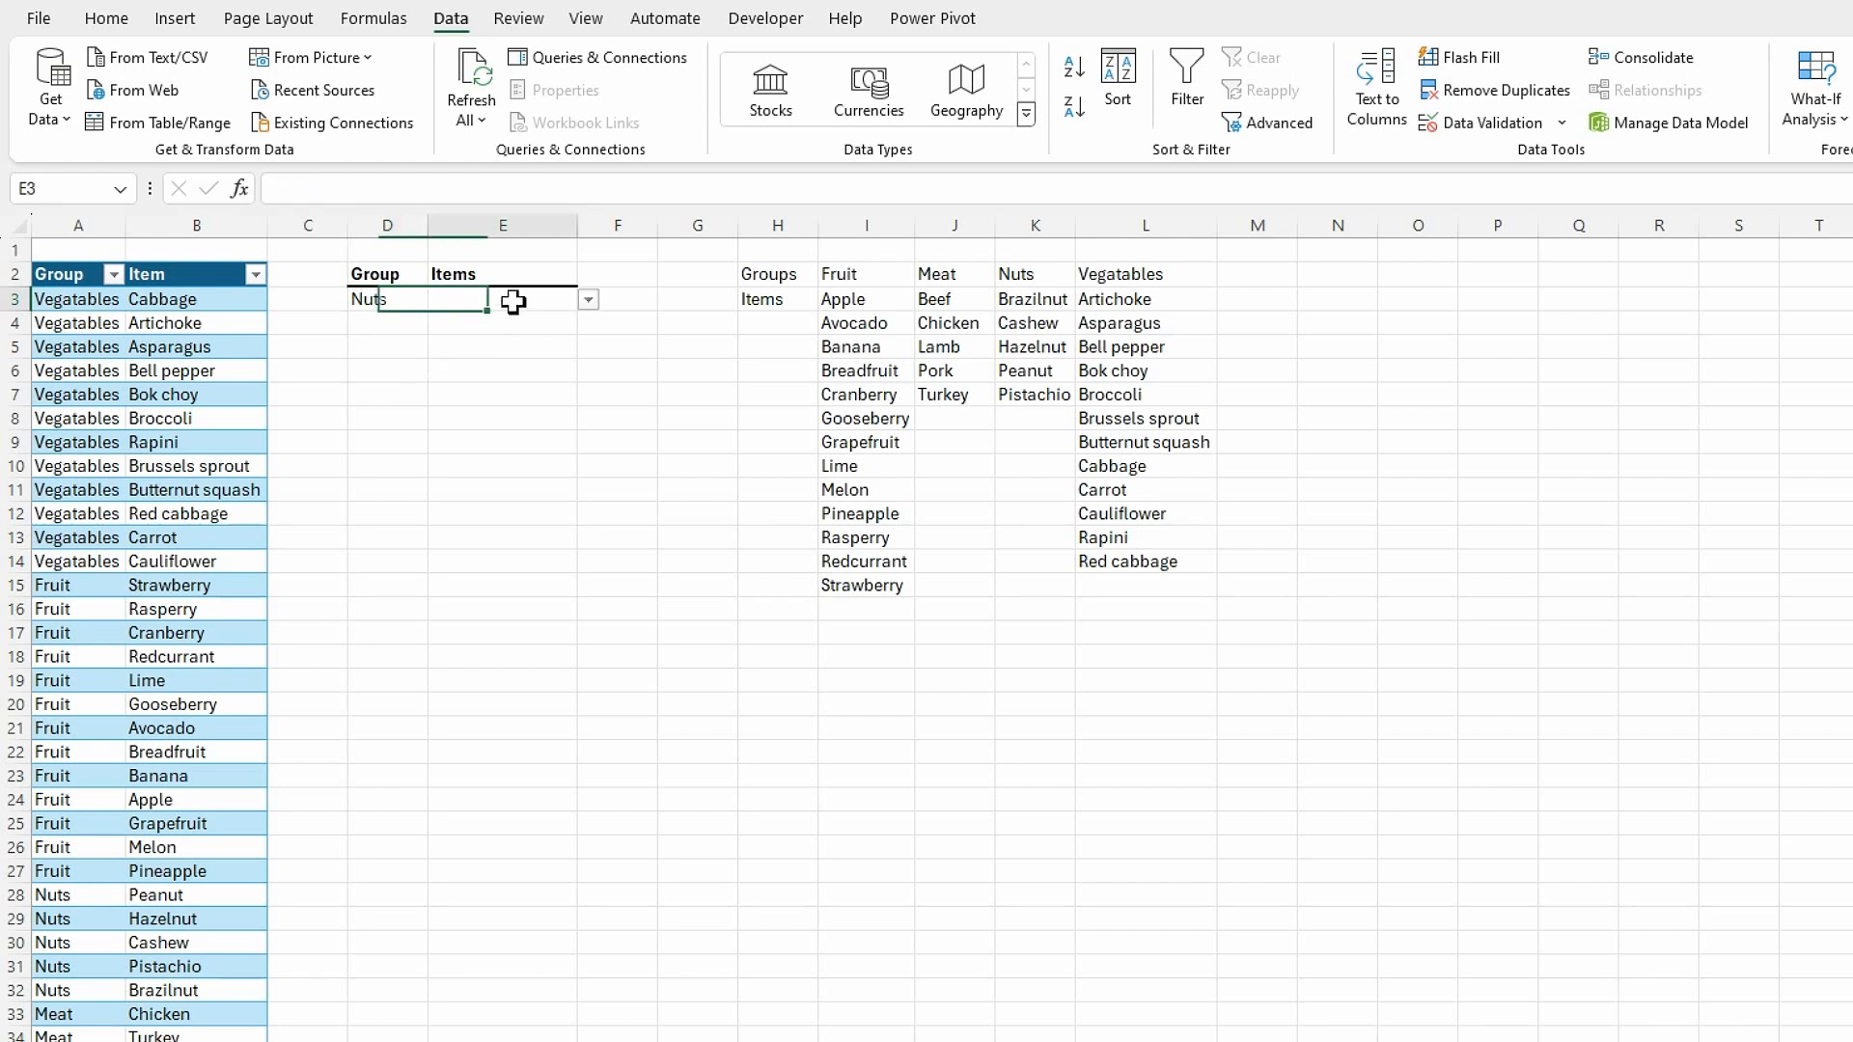
{"action": "left_click", "coordinate": [588, 301]}
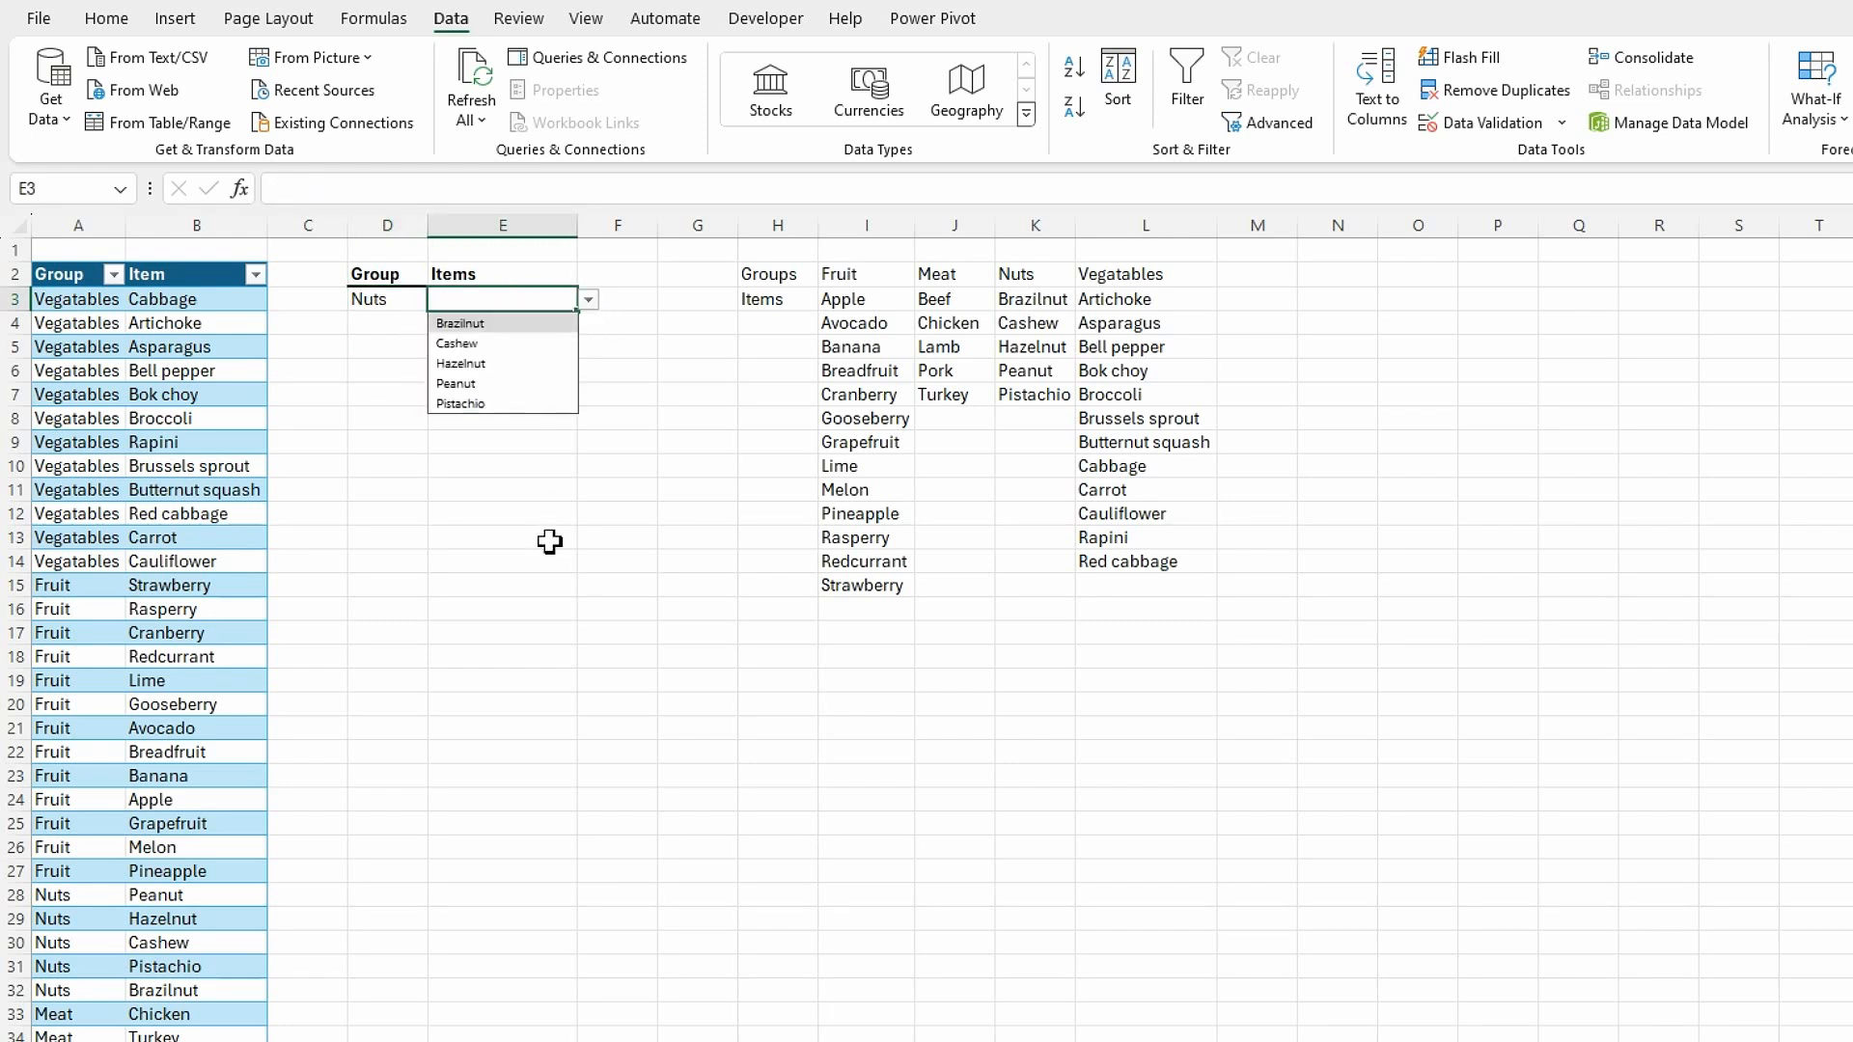
{"action": "left_click", "coordinate": [549, 543]}
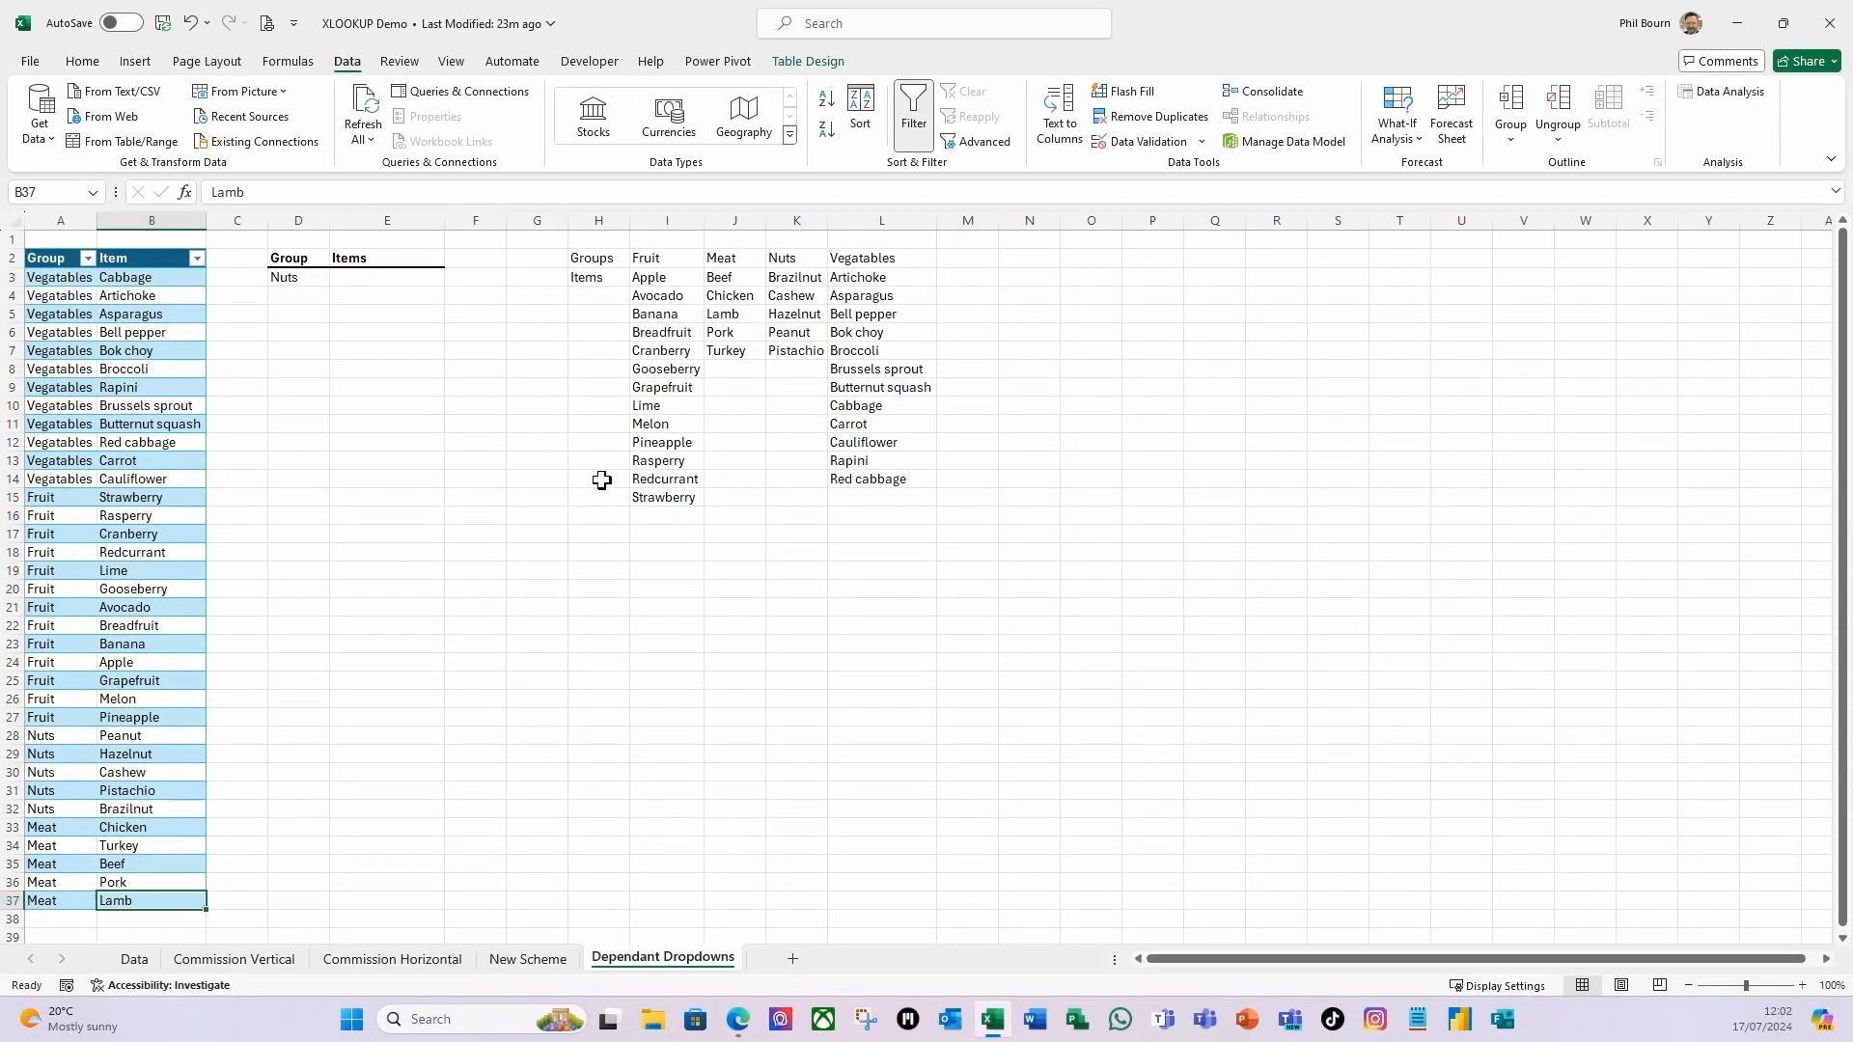
- Add two rows to the end of the shopping table for a new Fish group, with the items Trout and Cod
{"action": "key", "text": "Tab"}
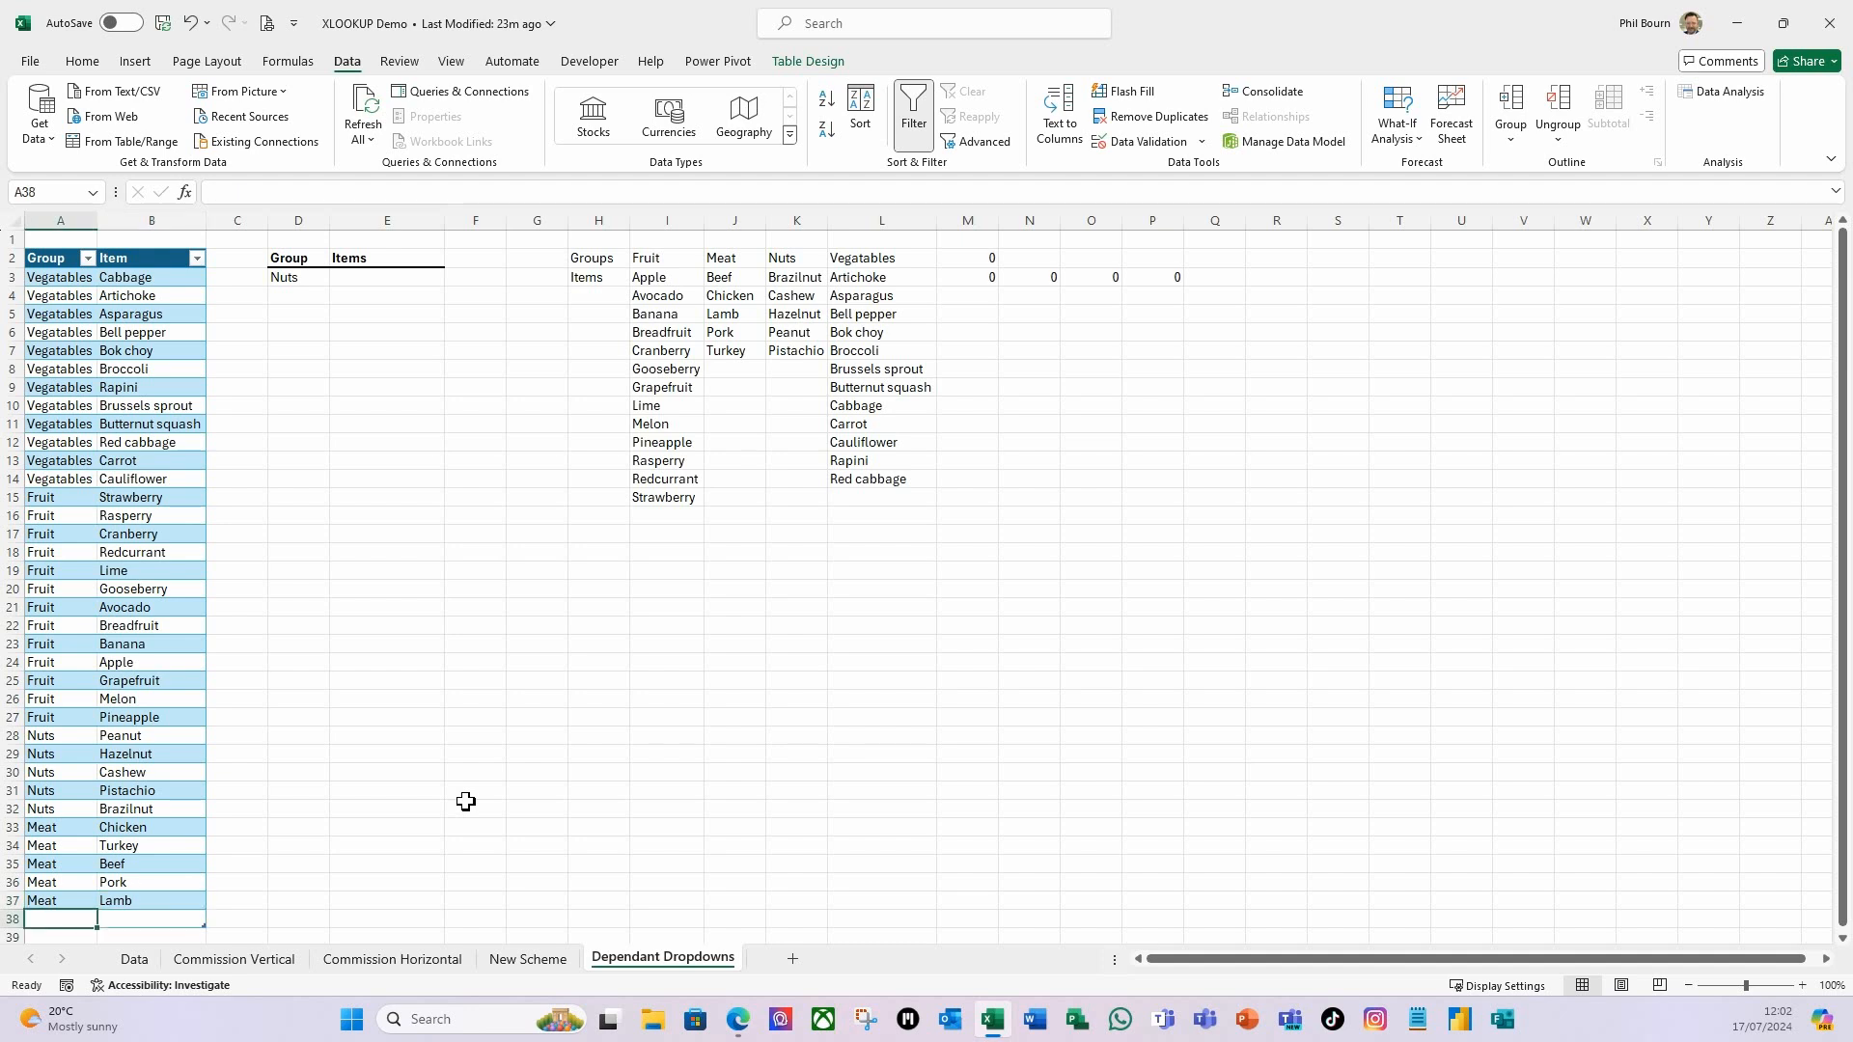
{"action": "type", "text": "Fish"}
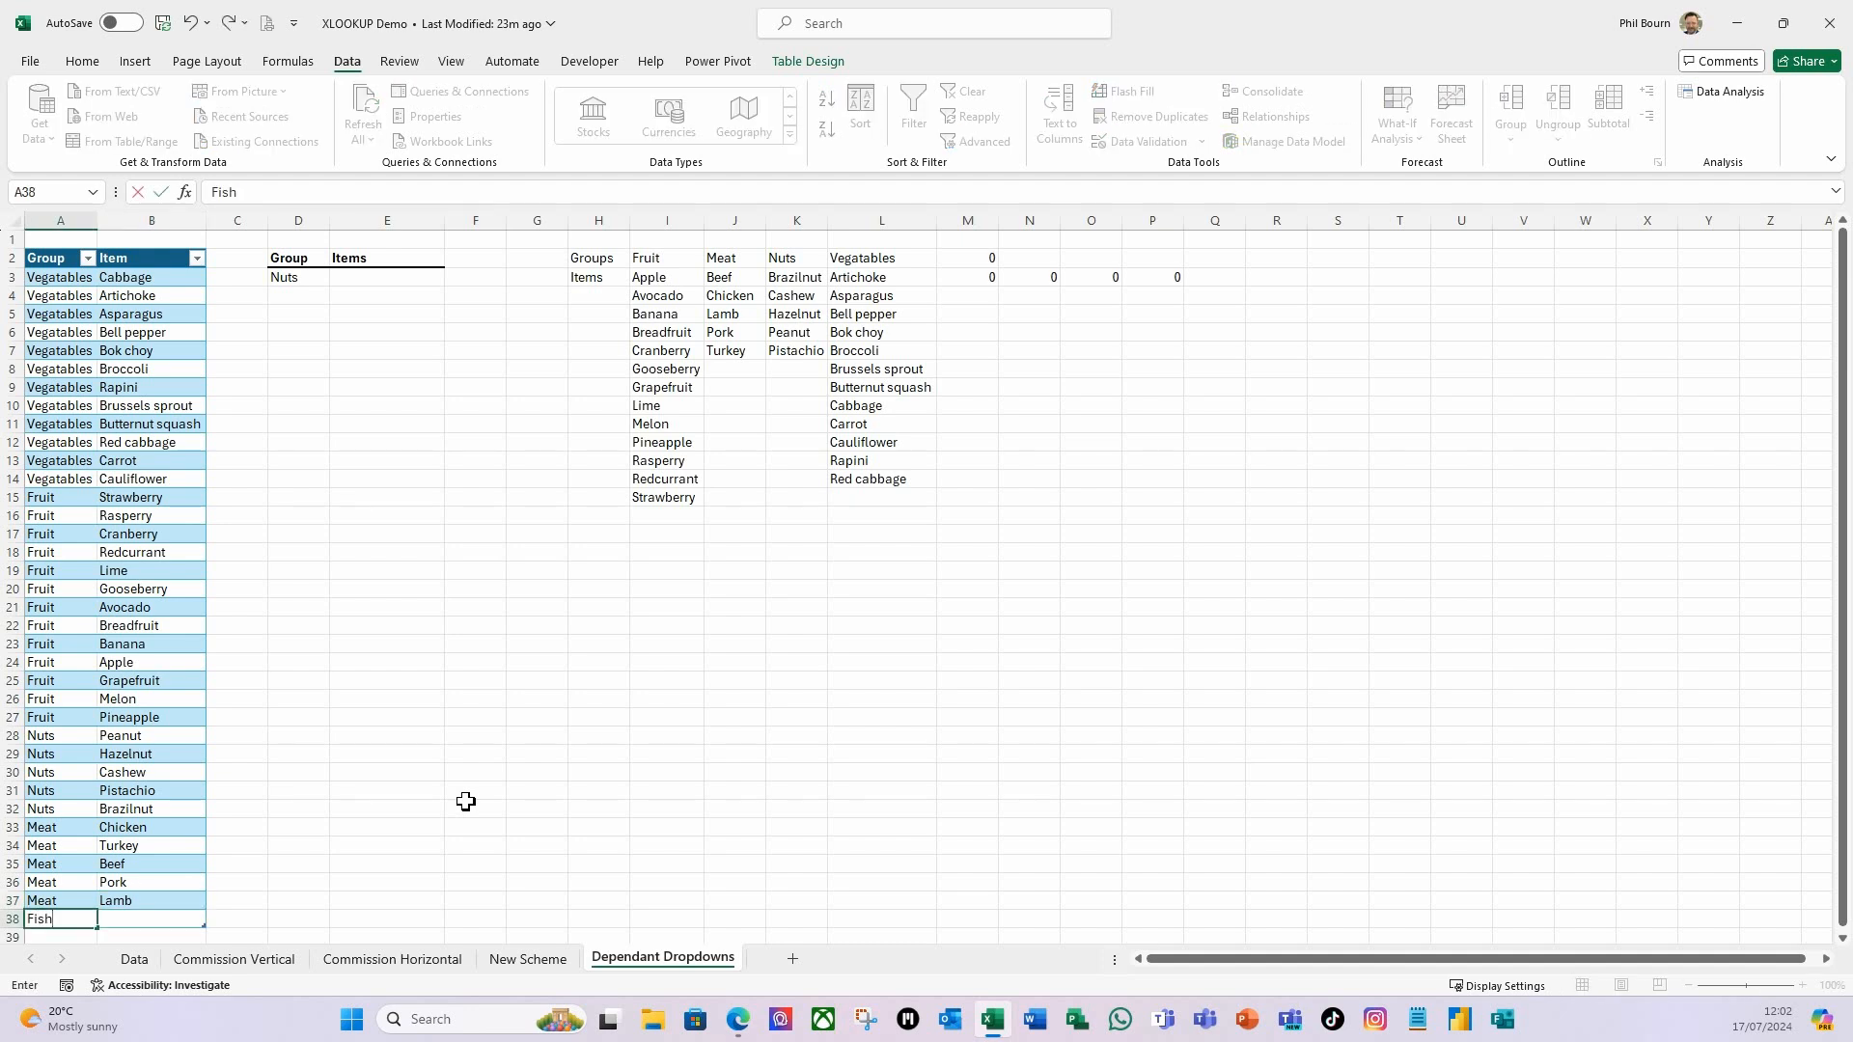
{"action": "key", "text": "Tab"}
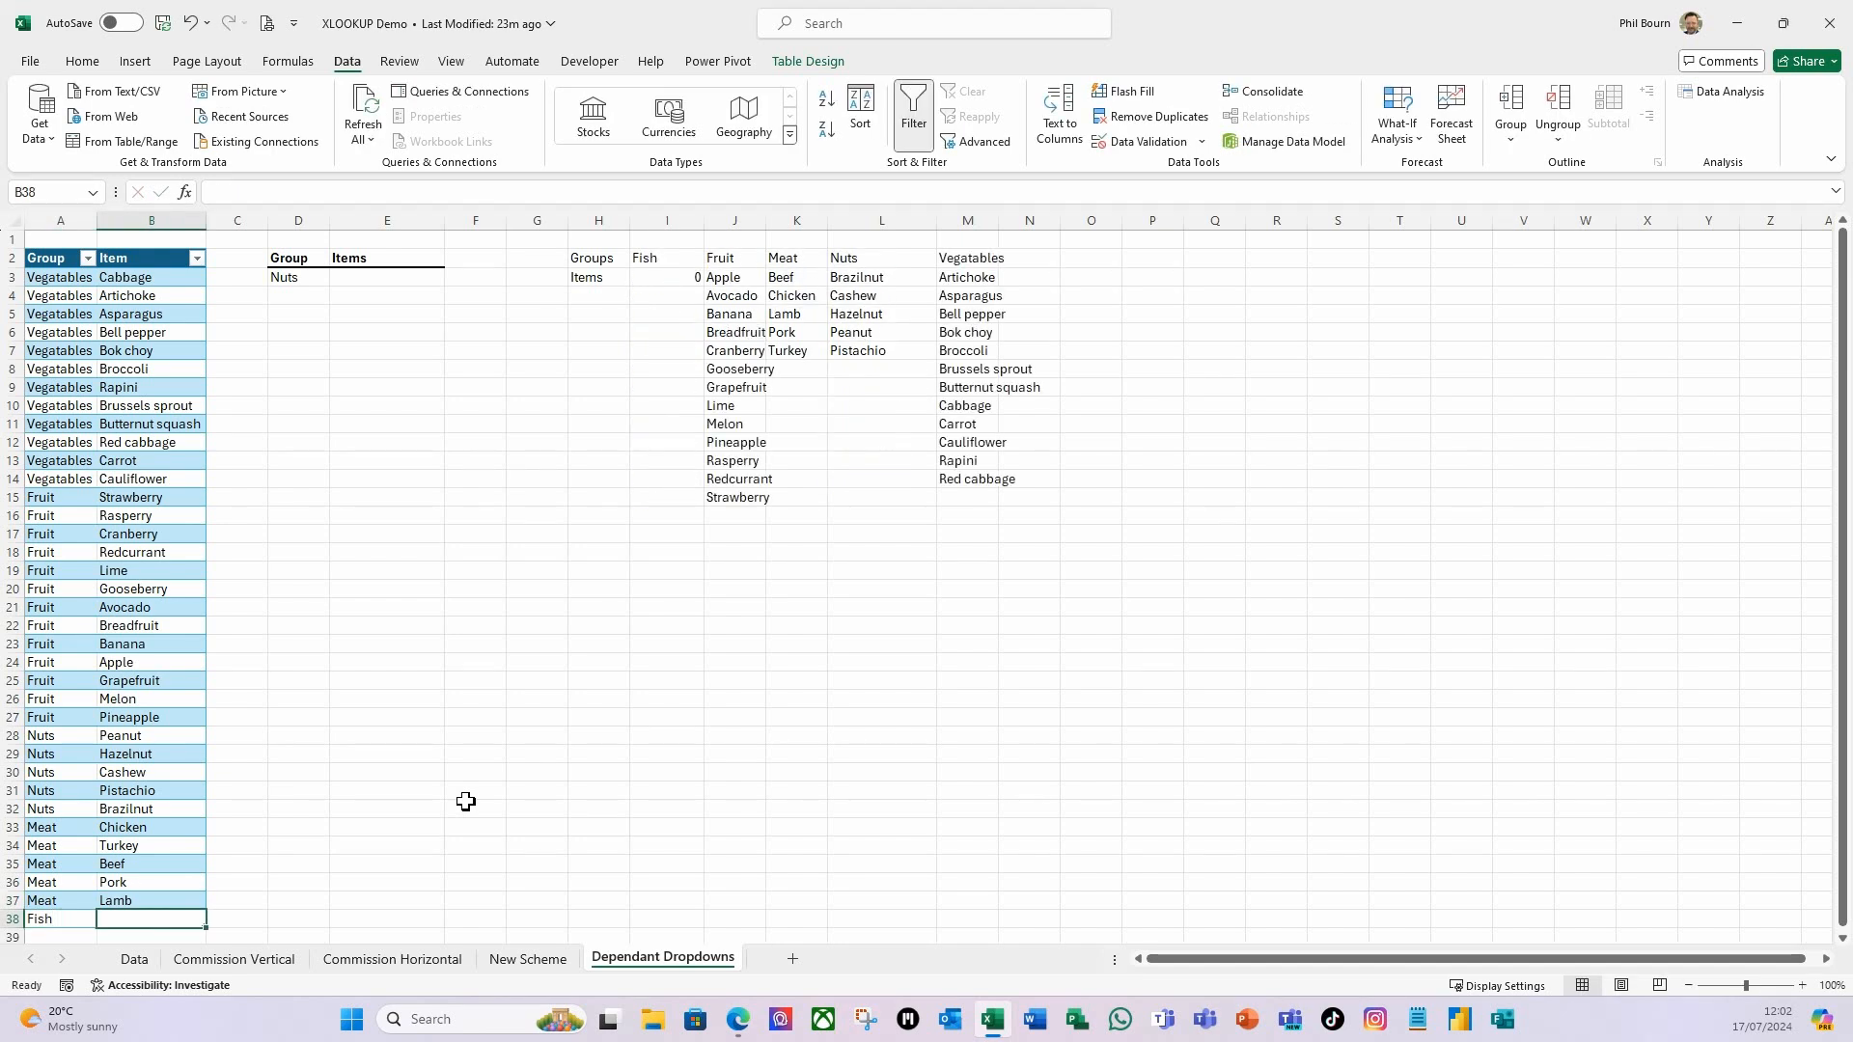
{"action": "type", "text": "Tr"}
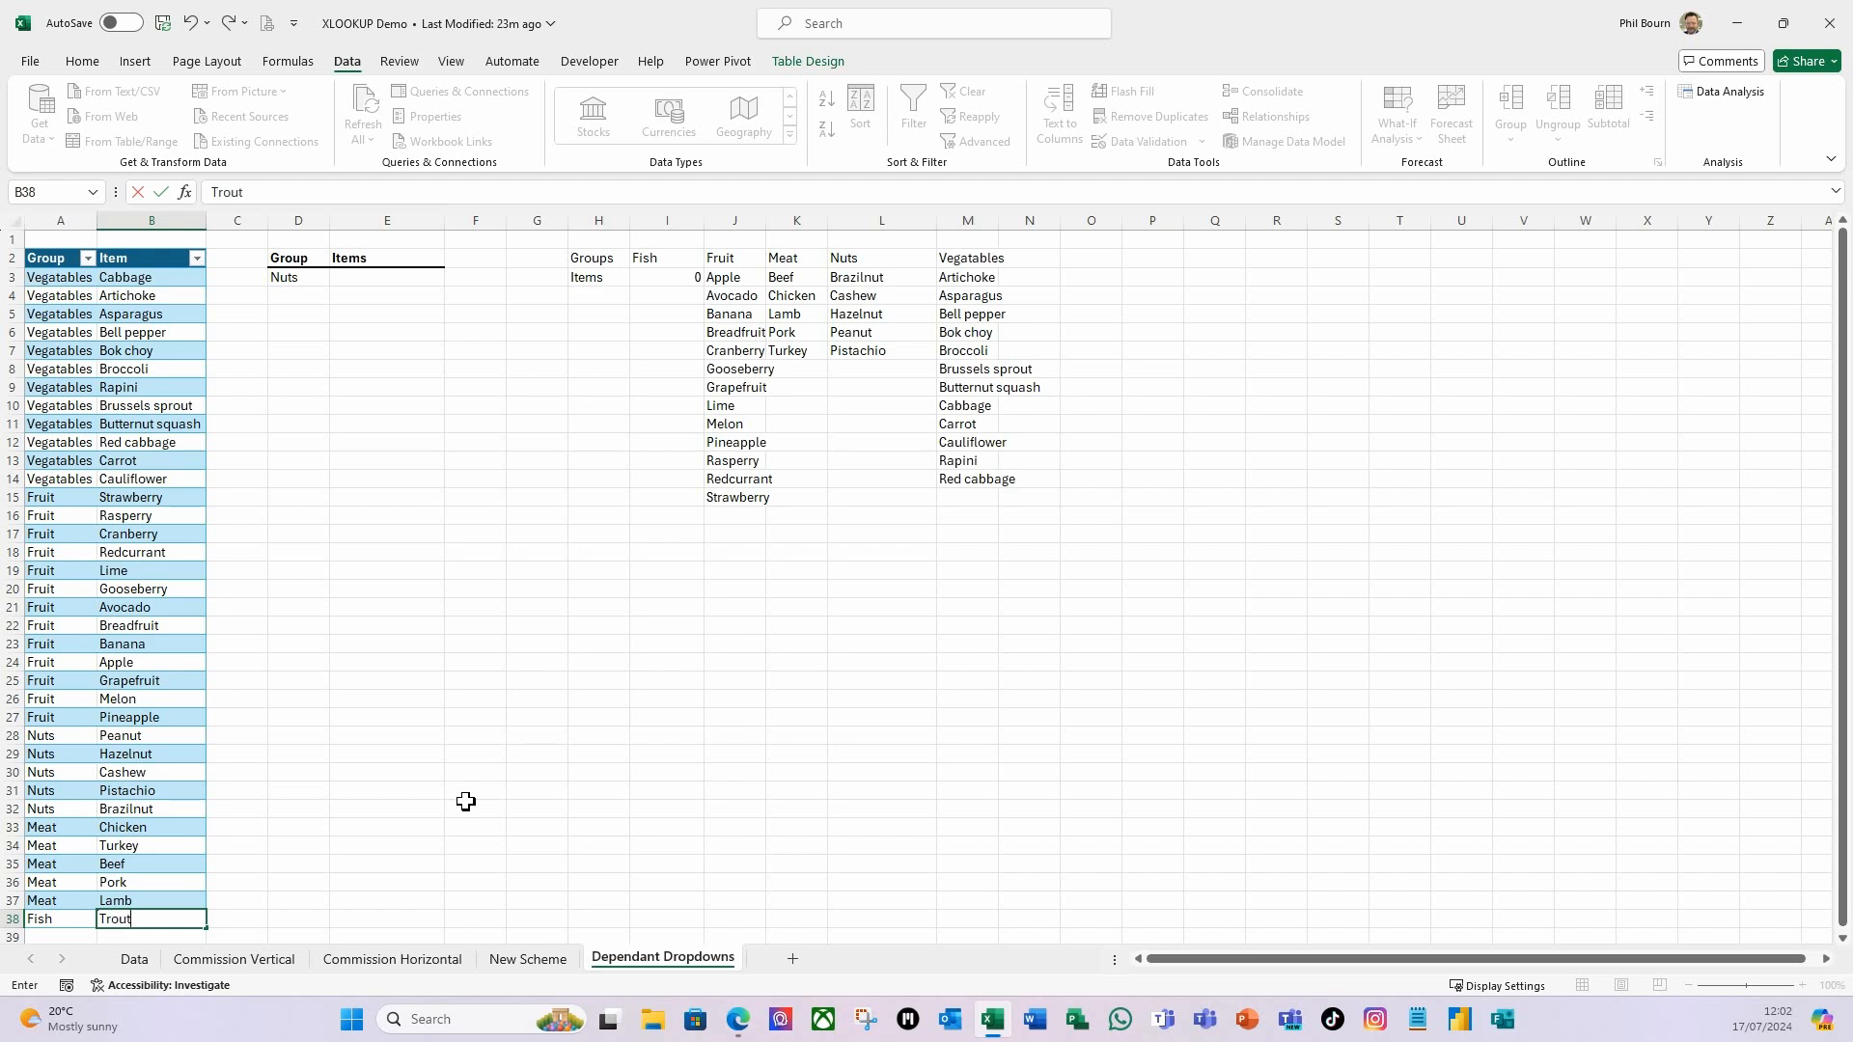
{"action": "type", "text": "out"}
{"action": "key", "text": "Return"}
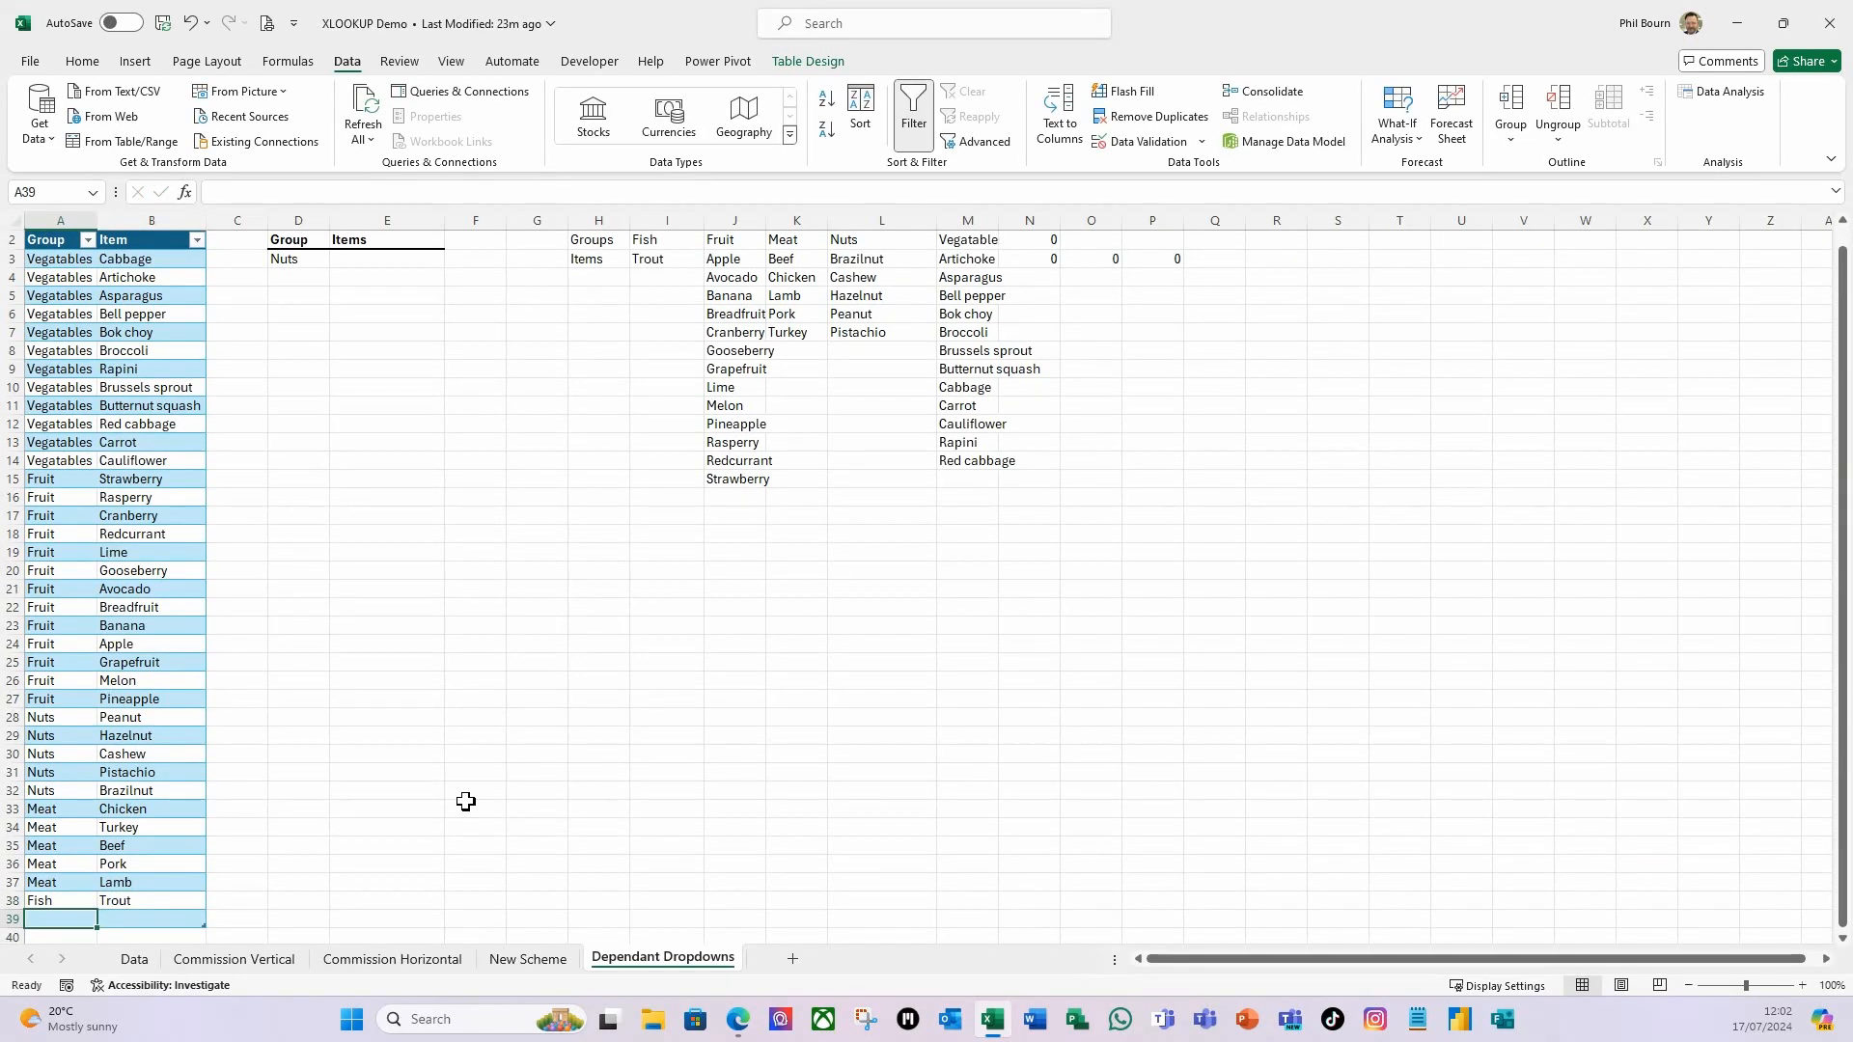
{"action": "type", "text": "Fish"}
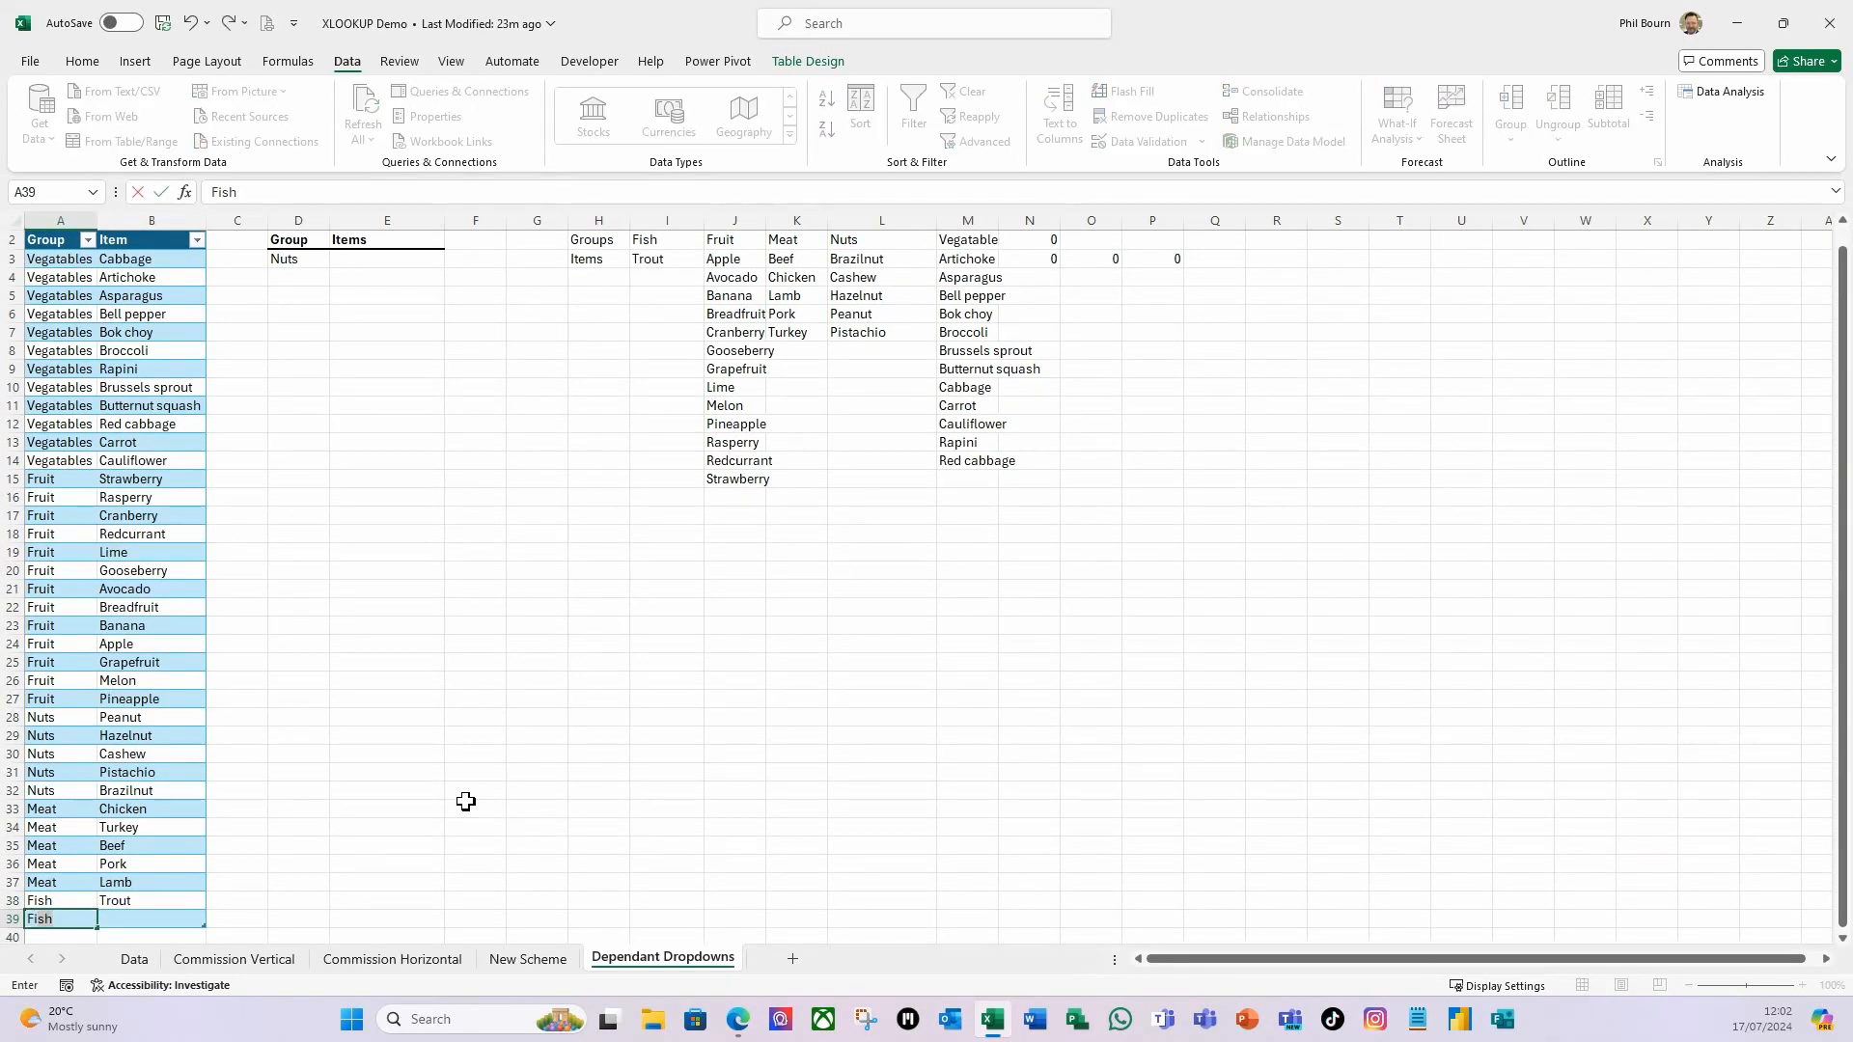
{"action": "key", "text": "Tab"}
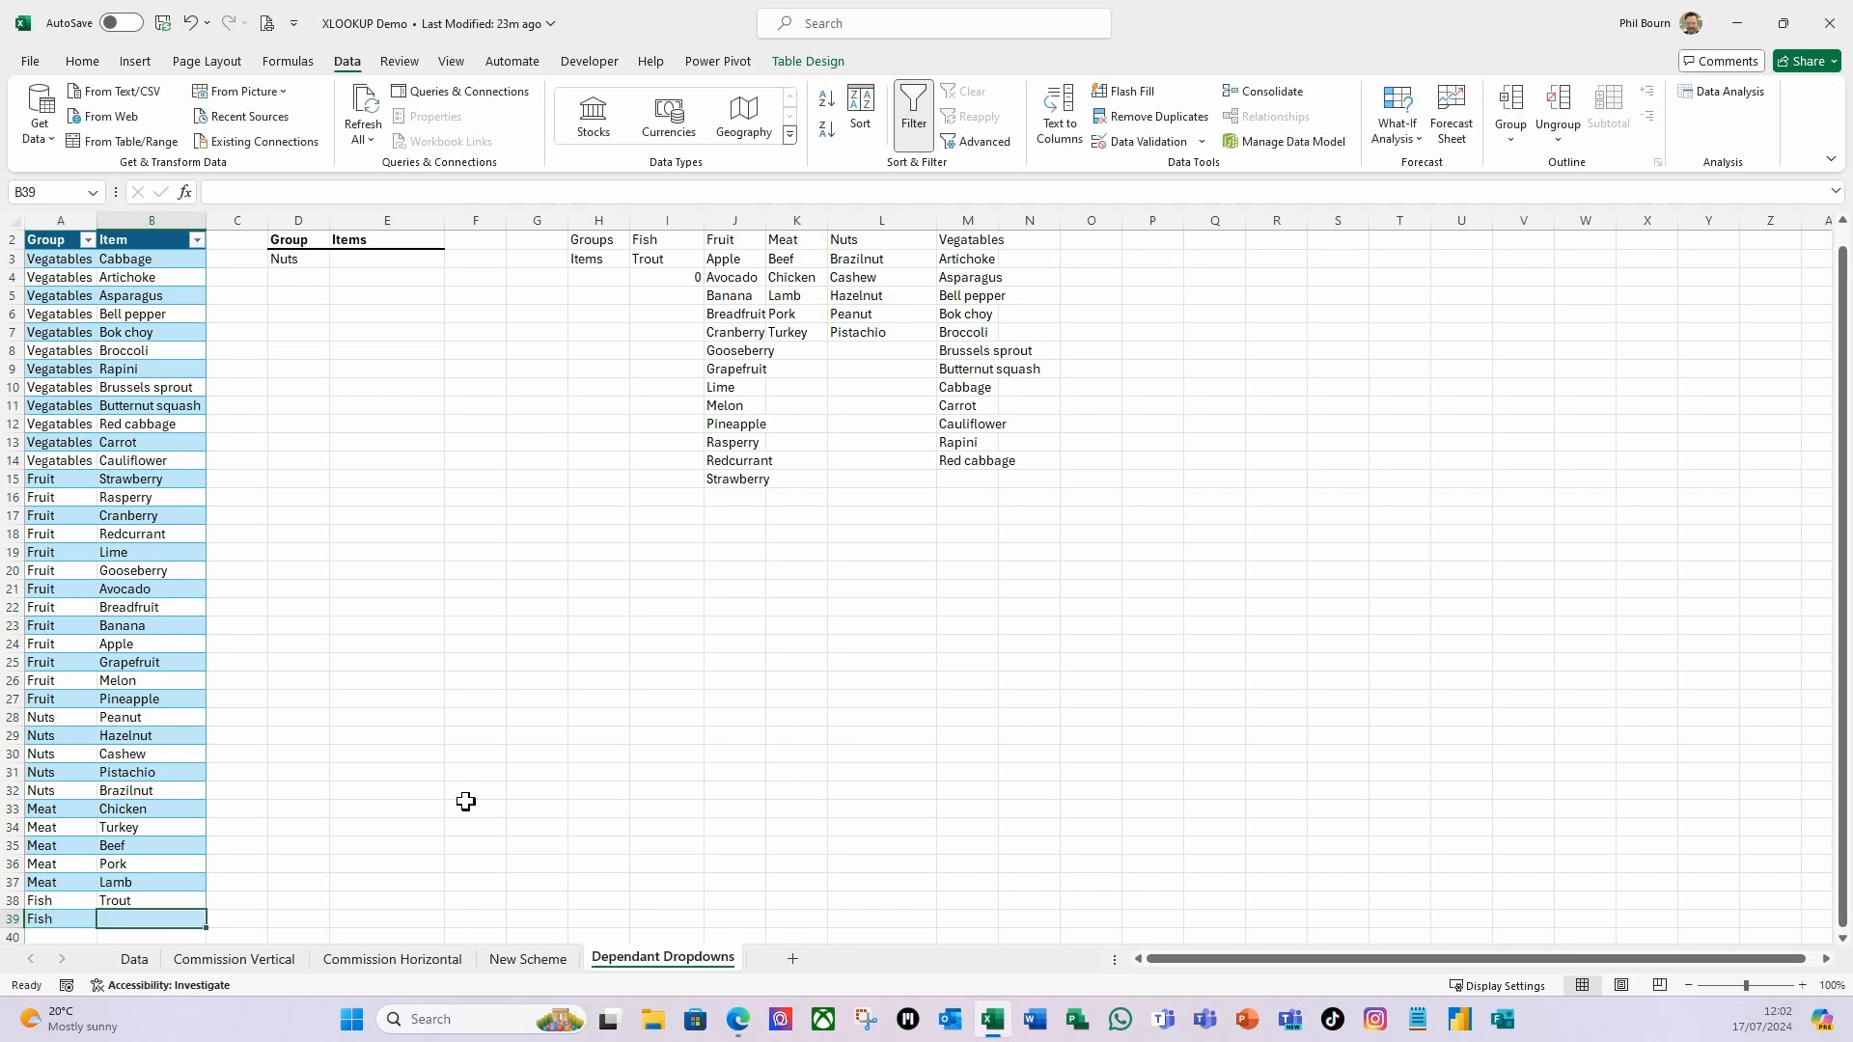
{"action": "type", "text": "Cod"}
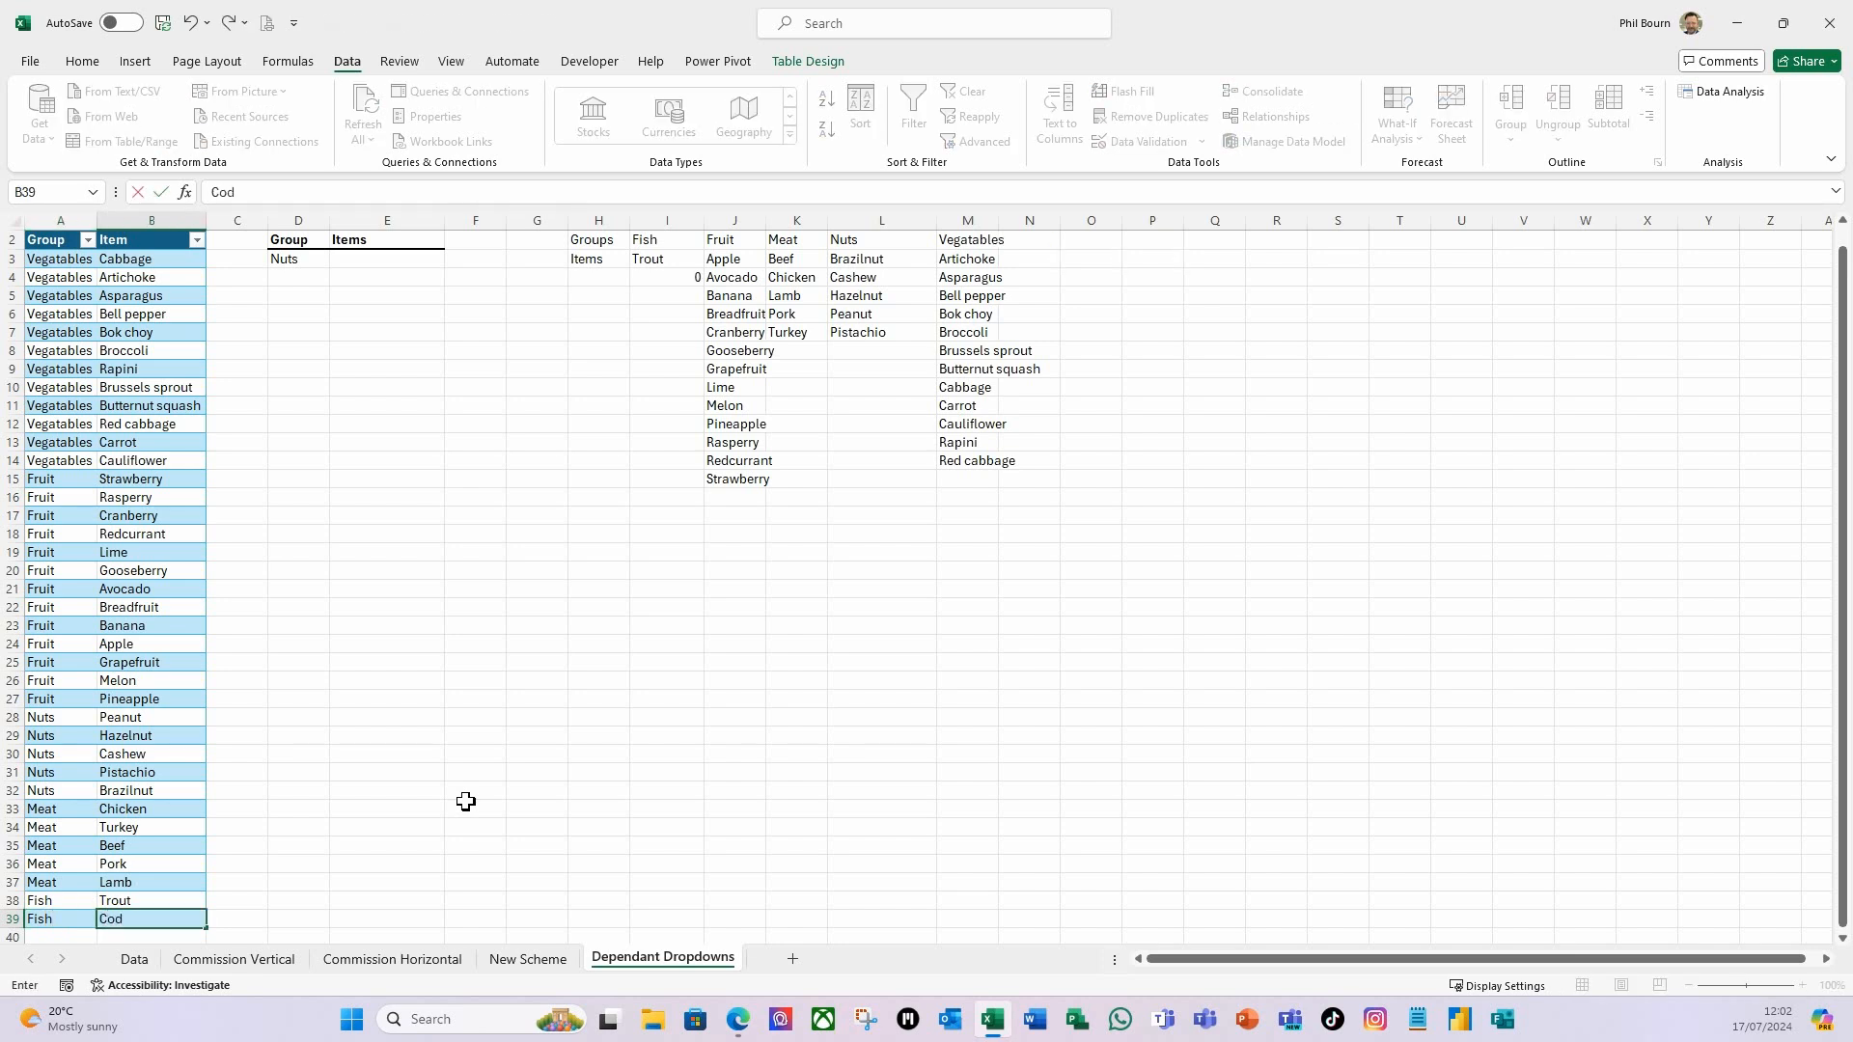
{"action": "key", "text": "Return"}
- Add two more Fish rows below Cod in the shopping table, with the items Tuna and Haddock
{"action": "type", "text": "Fish"}
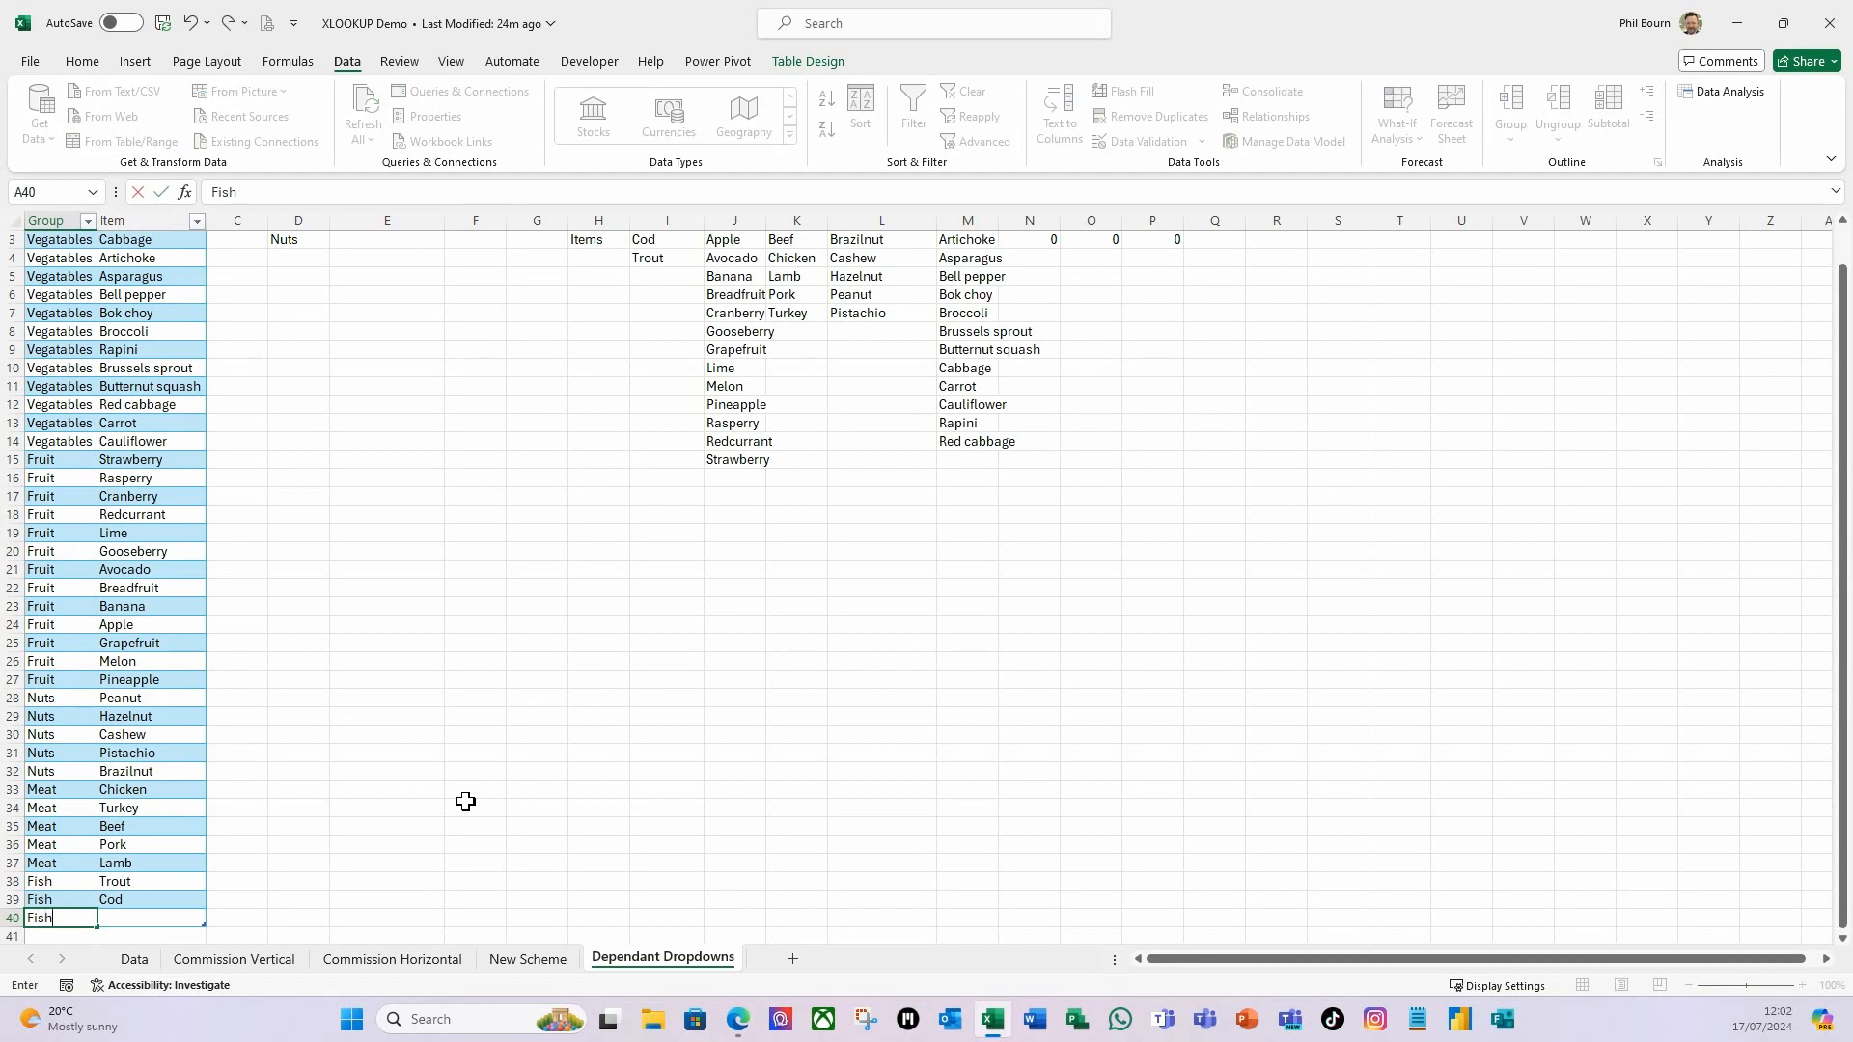
{"action": "key", "text": "Tab"}
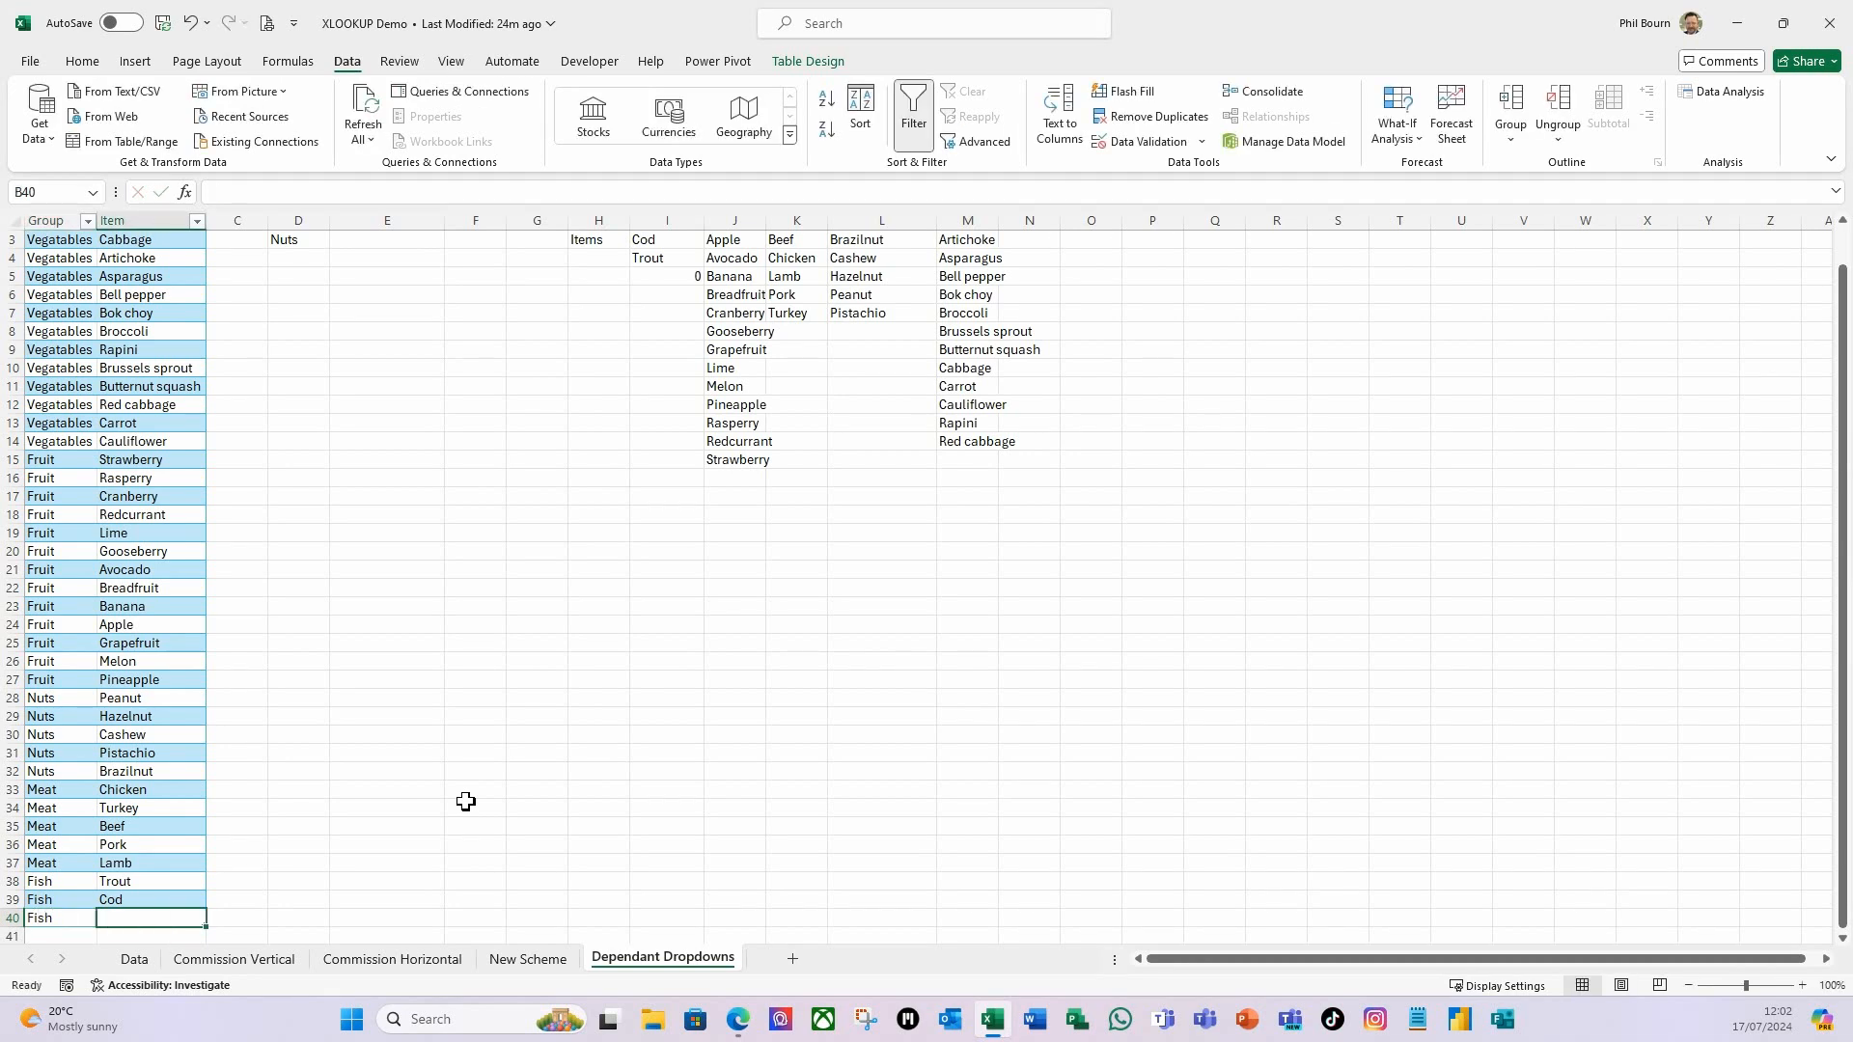
{"action": "type", "text": "Tuna"}
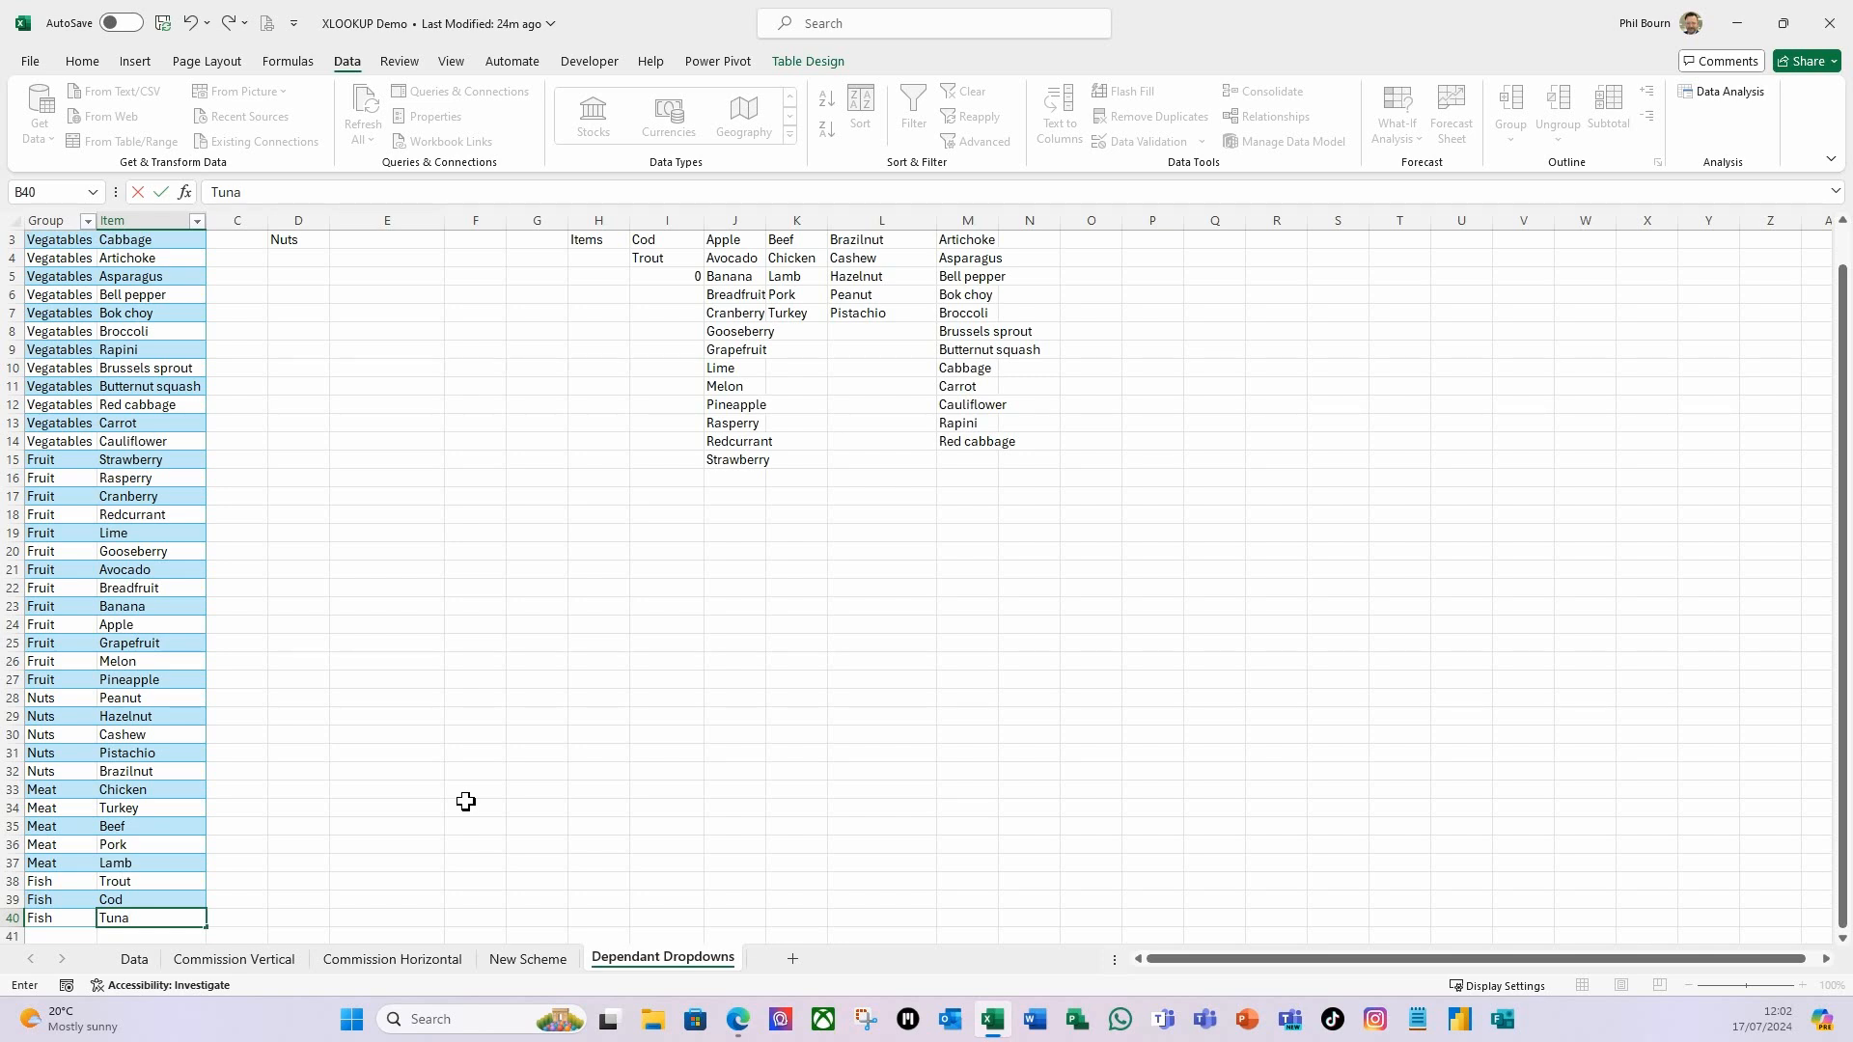
{"action": "key", "text": "Return"}
{"action": "type", "text": "Haddock"}
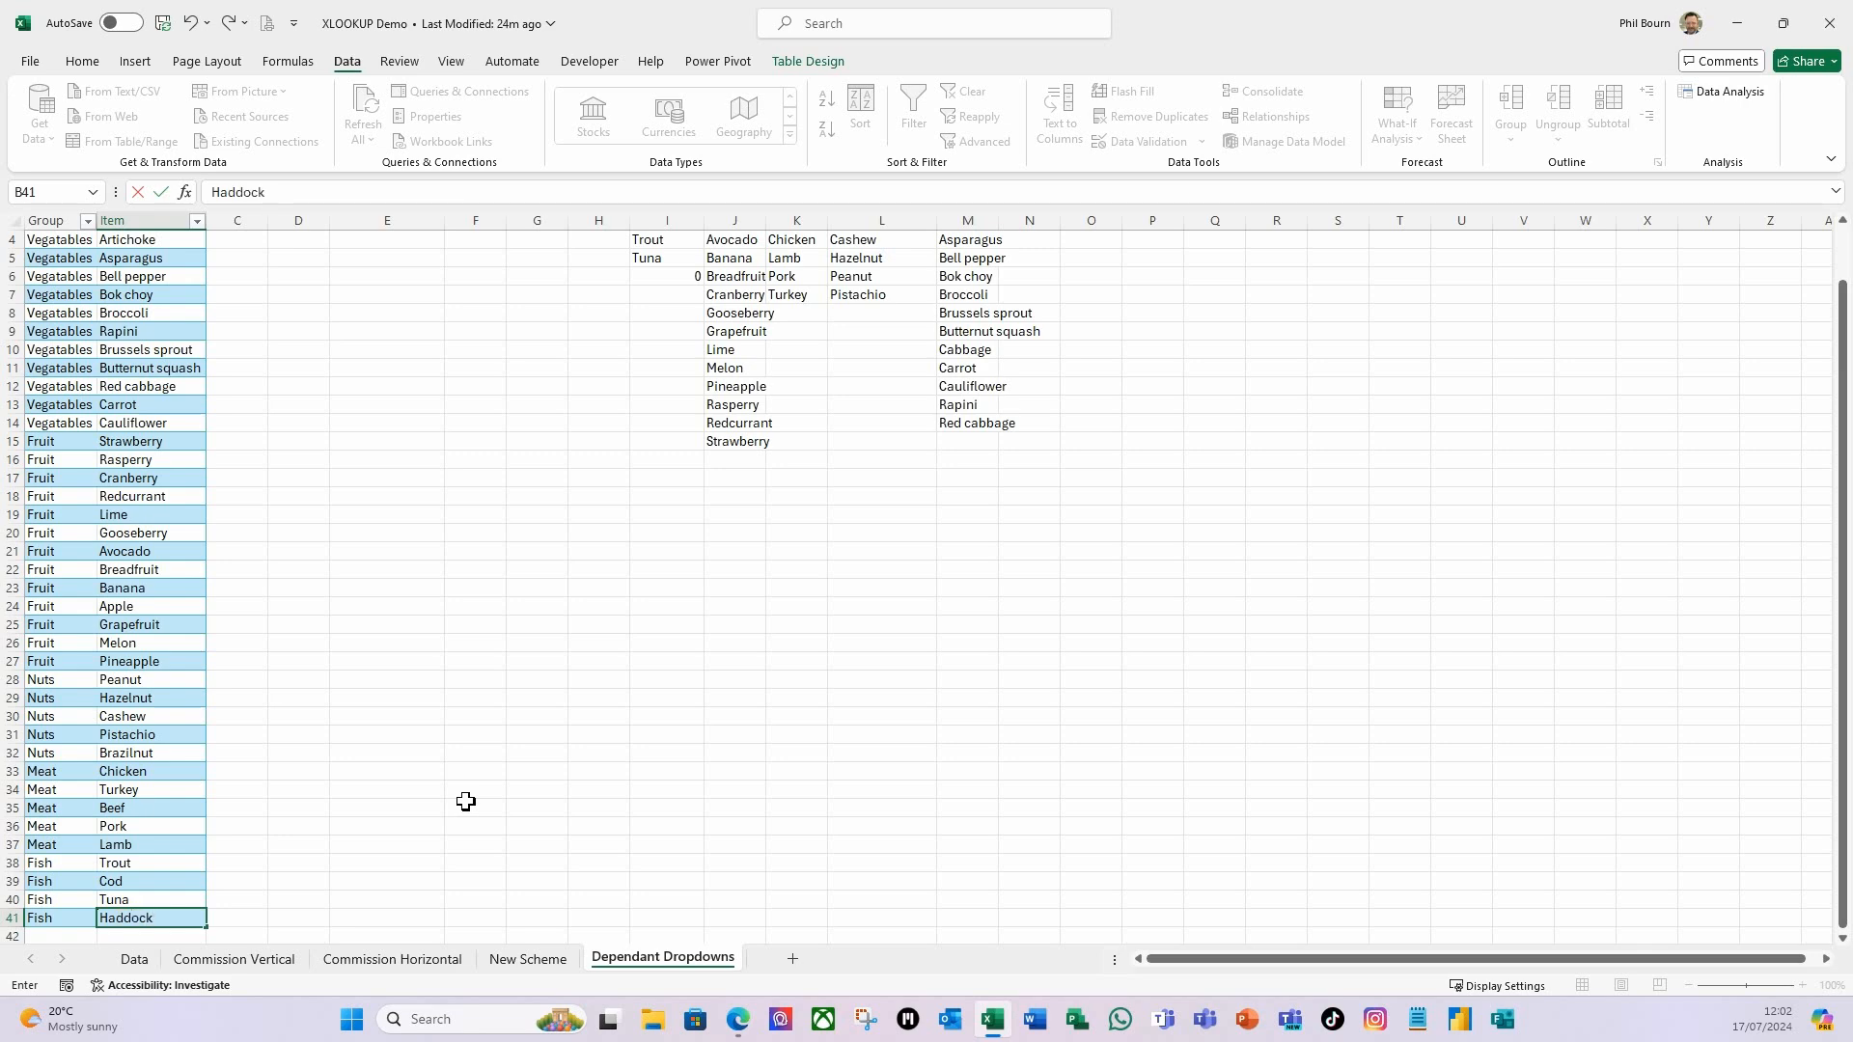
{"action": "left_click", "coordinate": [434, 716]}
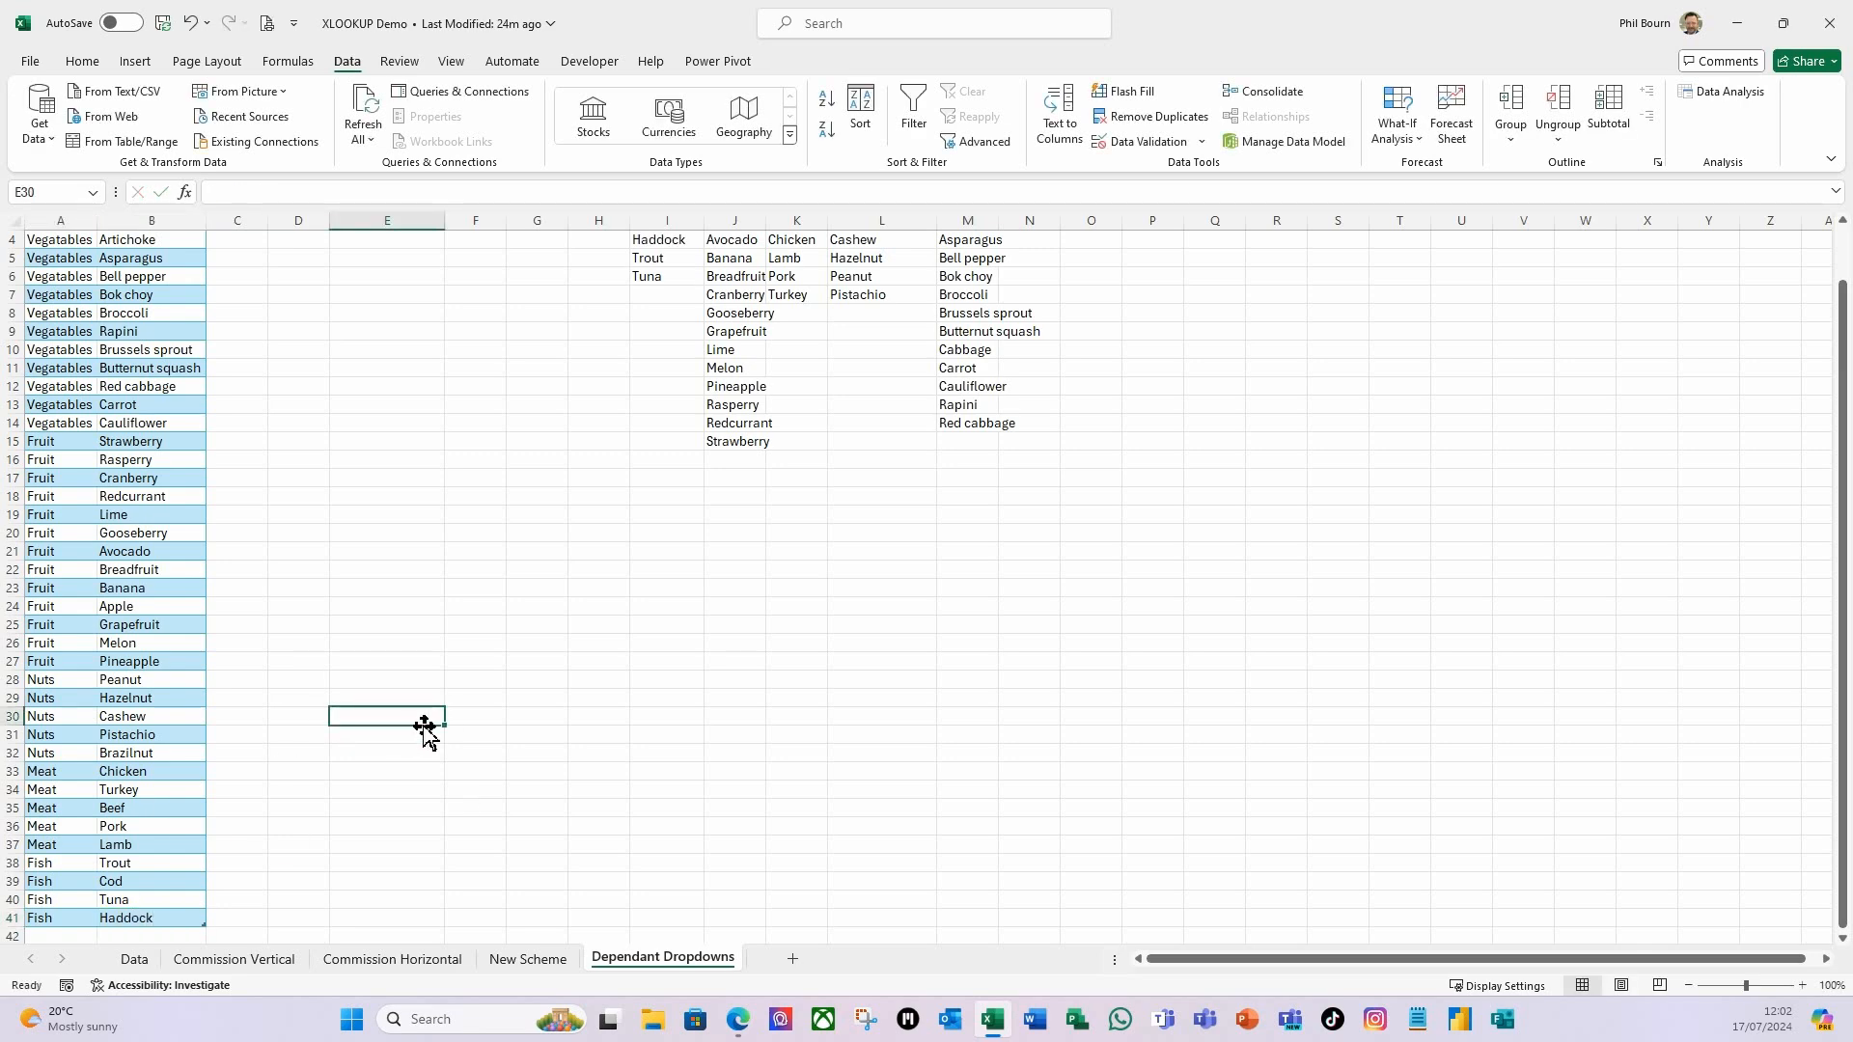
- Choose the new Fish group from the drop-down list in D3
{"action": "scroll", "coordinate": [434, 718], "scroll_direction": "up", "scroll_amount": 1}
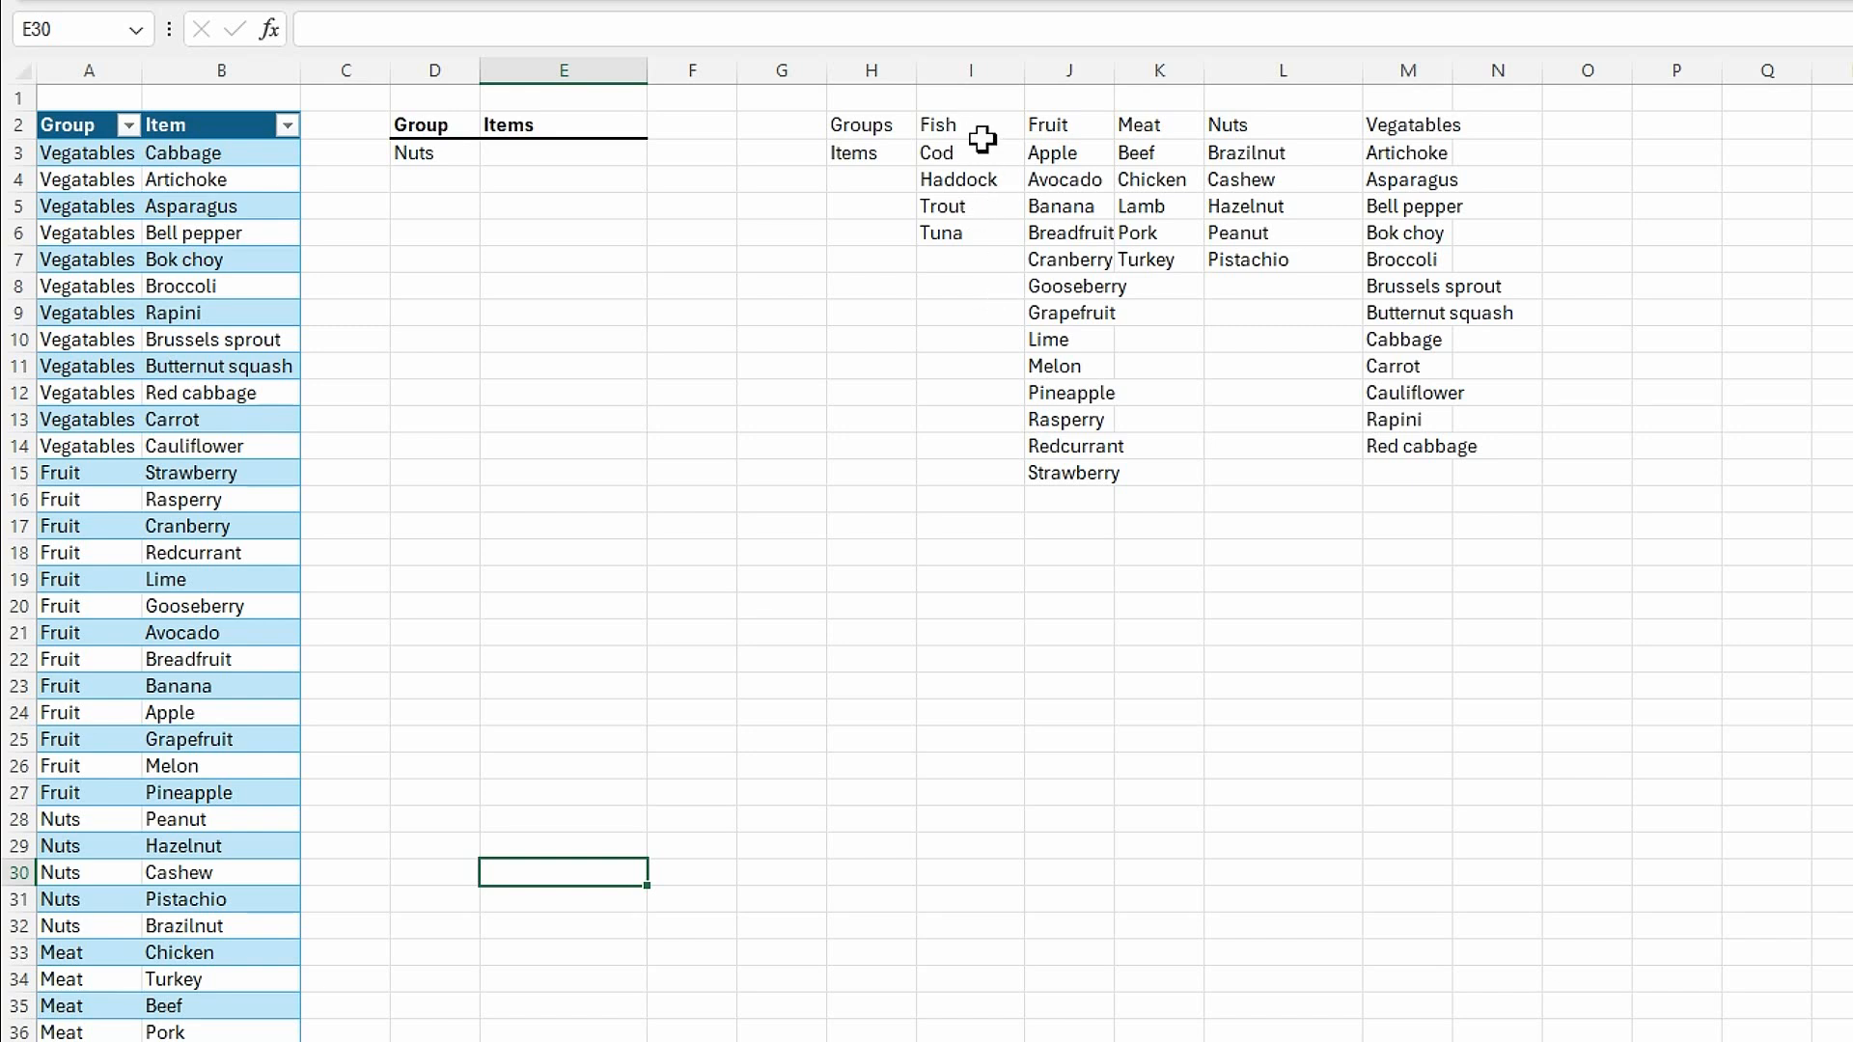
{"action": "left_click", "coordinate": [426, 154]}
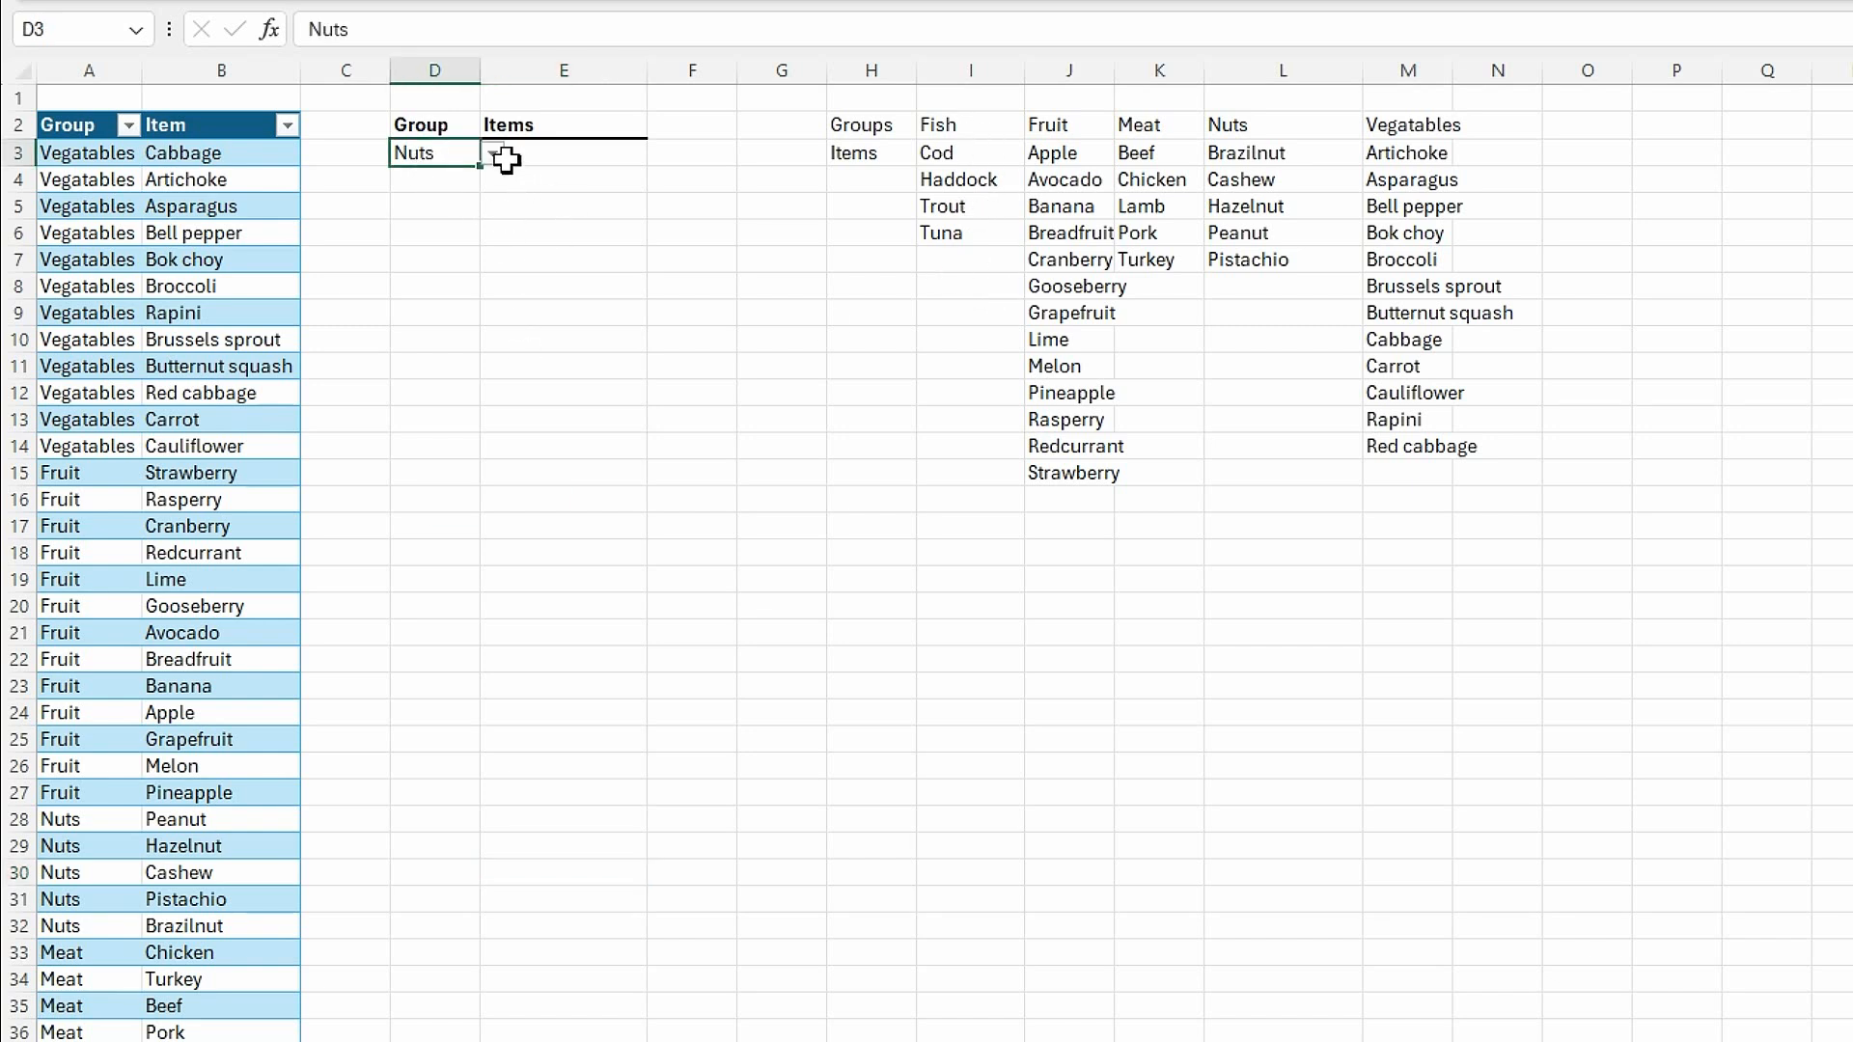
{"action": "left_click", "coordinate": [494, 154]}
{"action": "left_click", "coordinate": [434, 180]}
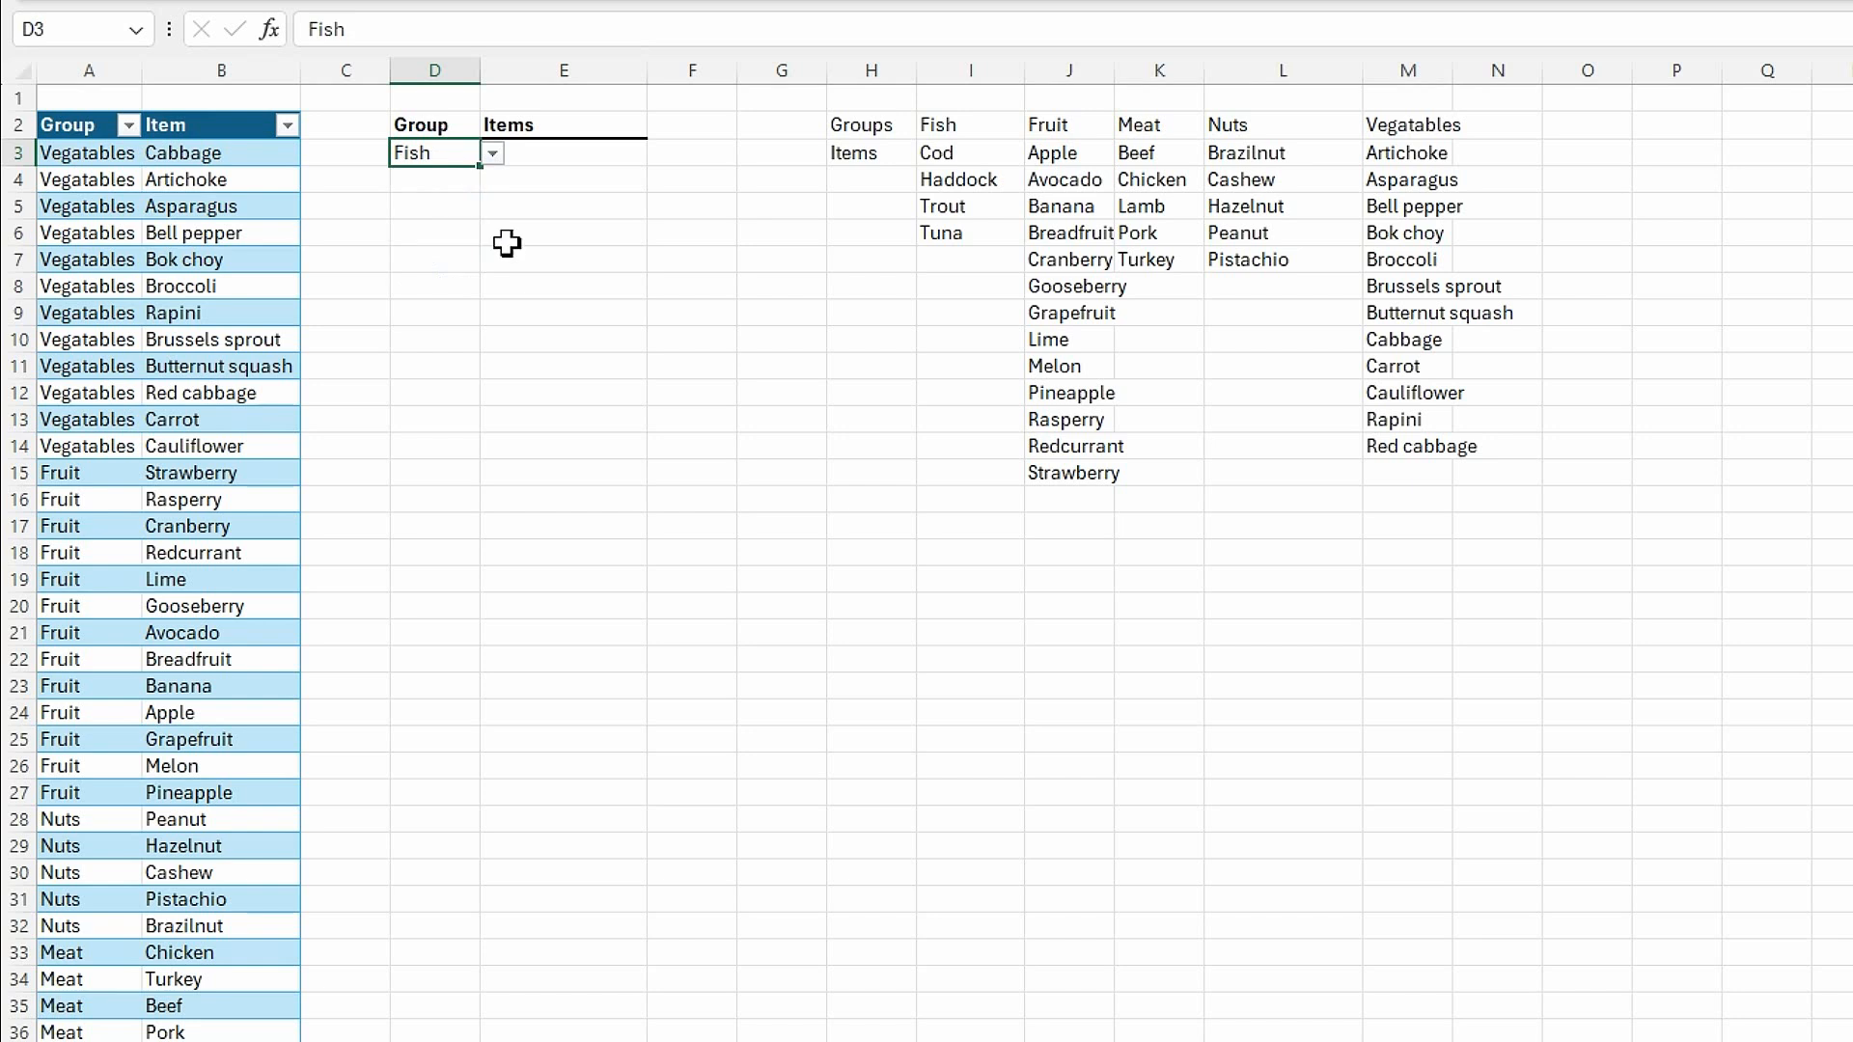
- Choose Trout from the dependent item drop-down list in E3
{"action": "left_click", "coordinate": [600, 157]}
{"action": "left_click", "coordinate": [659, 155]}
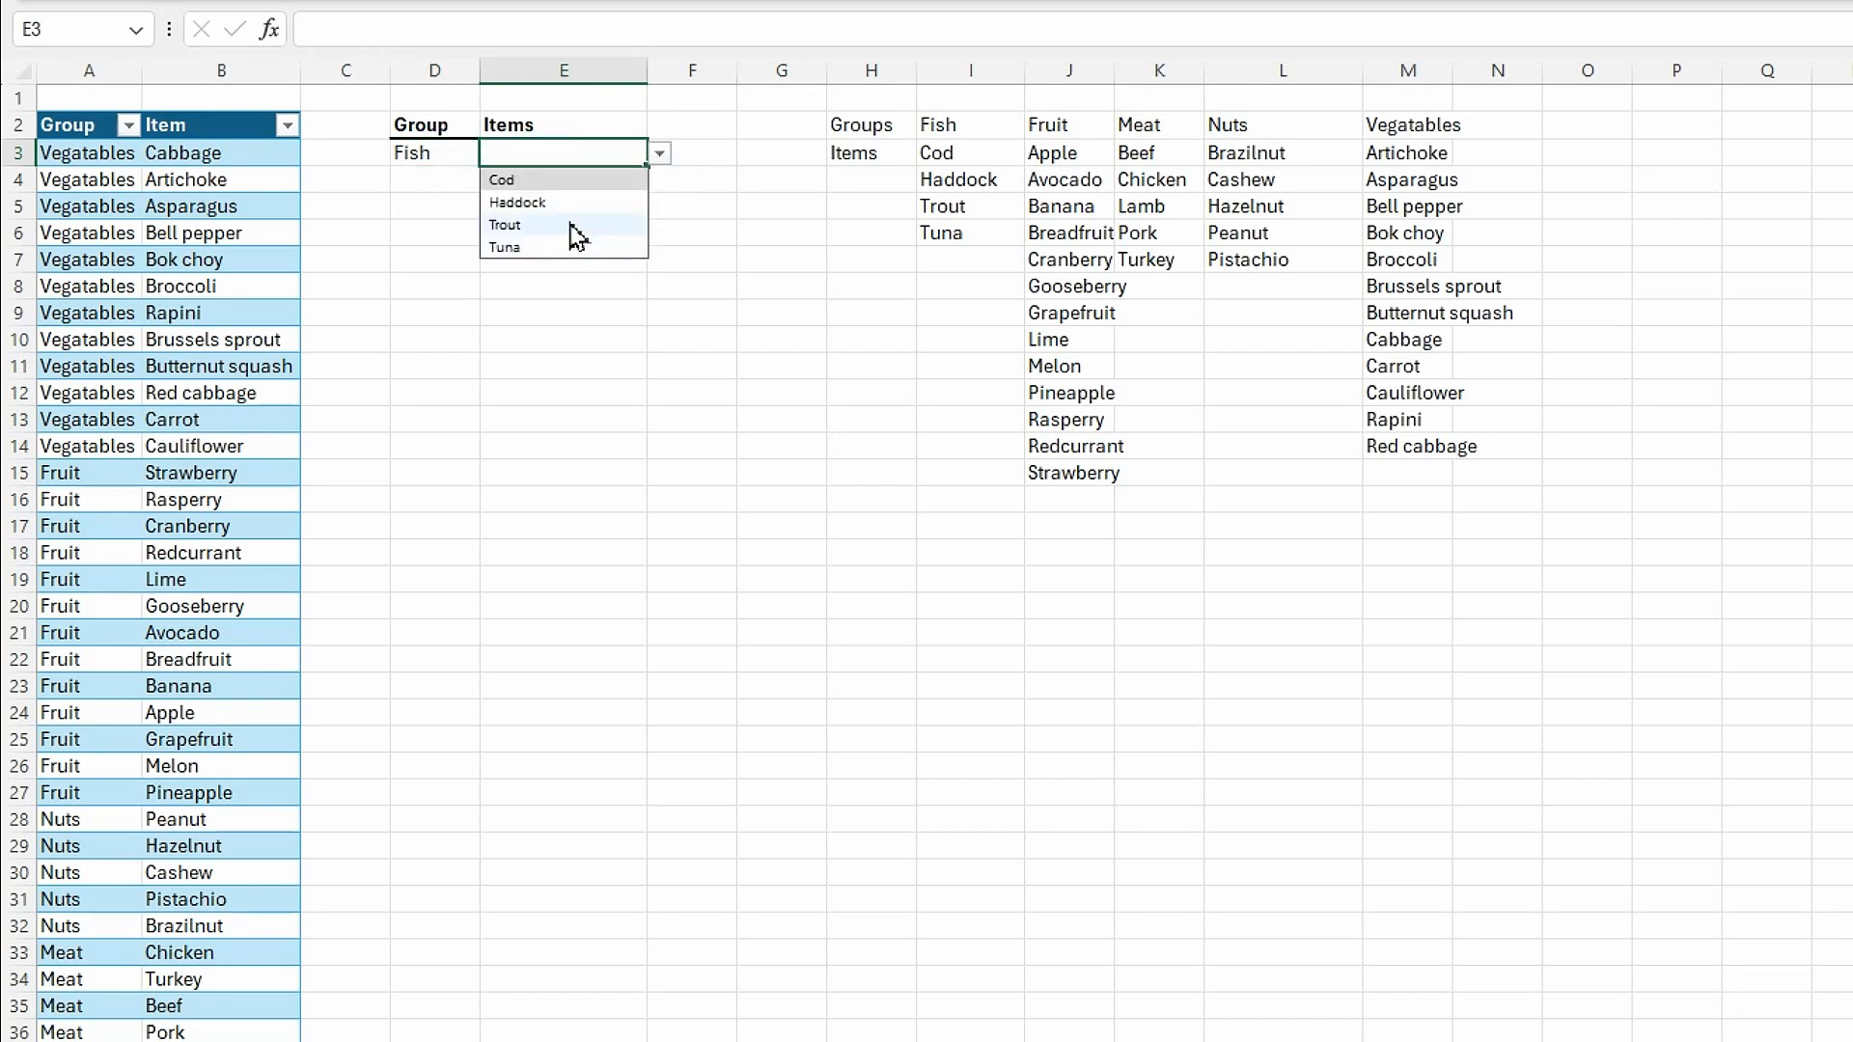
{"action": "left_click", "coordinate": [536, 228]}
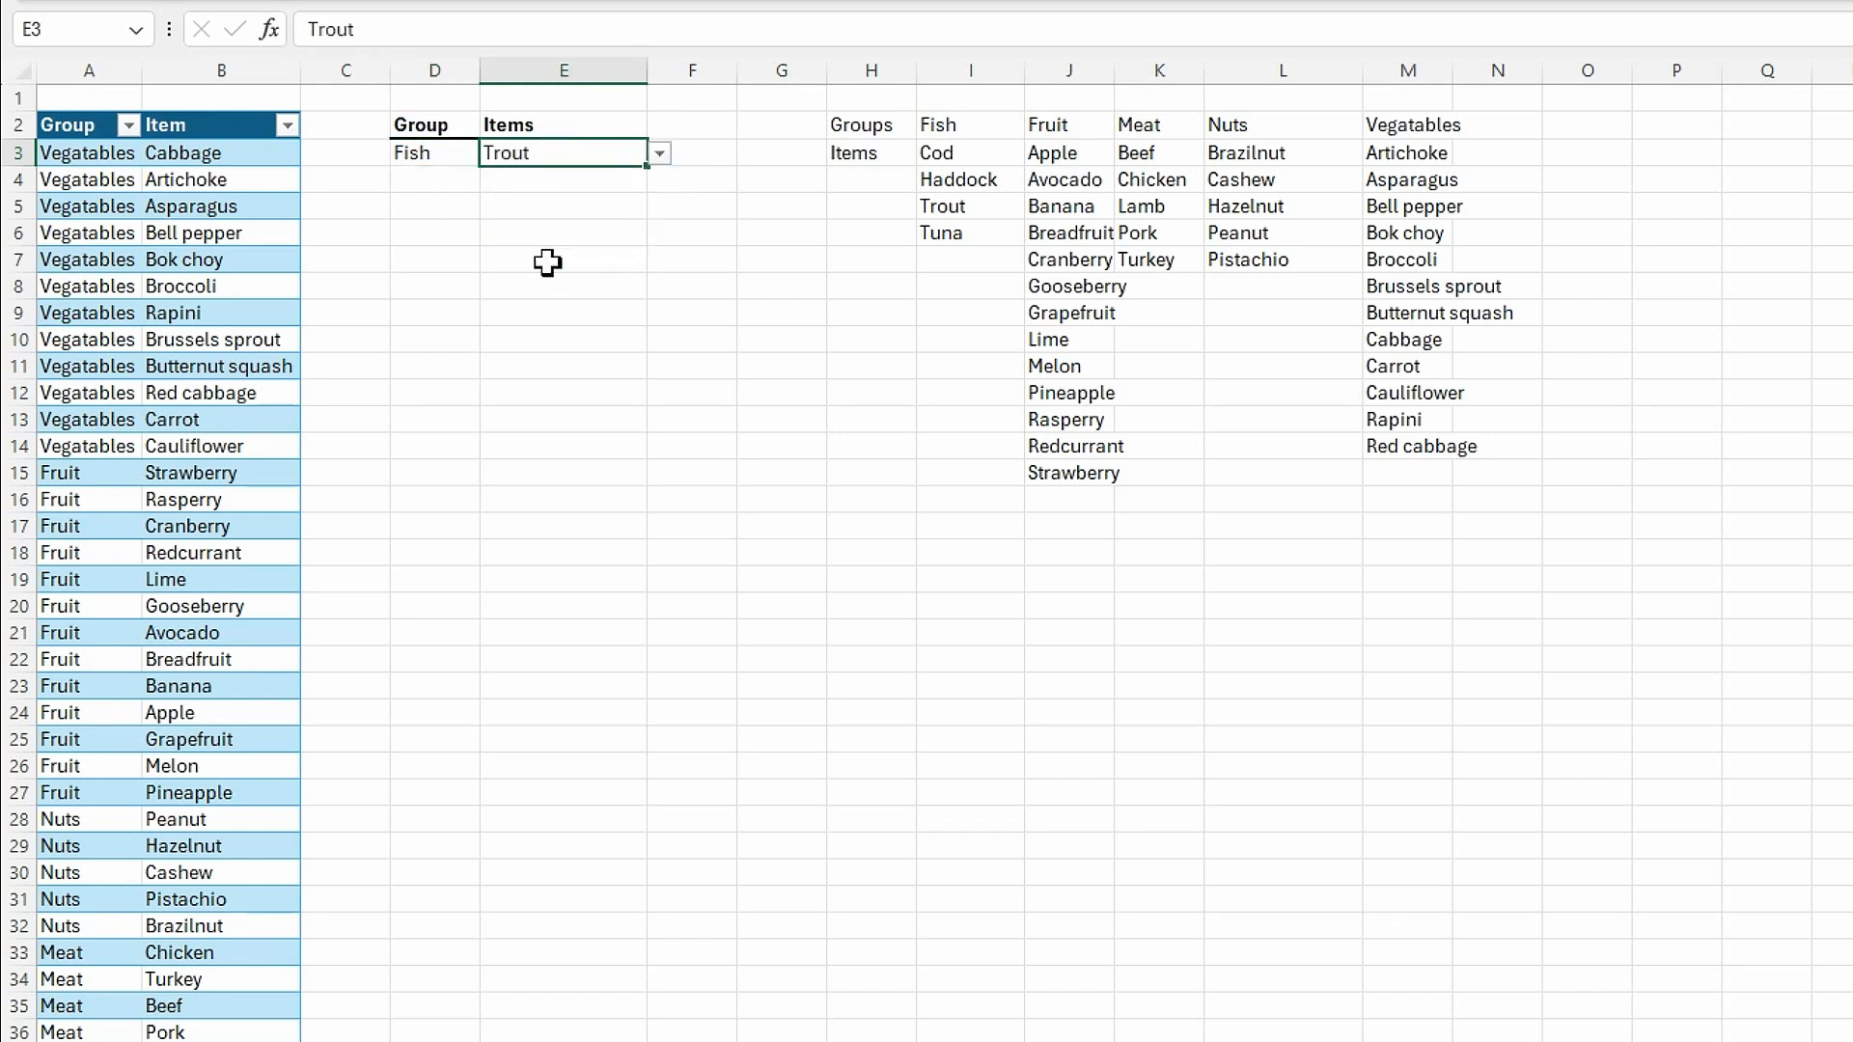
{"action": "left_click", "coordinate": [603, 472]}
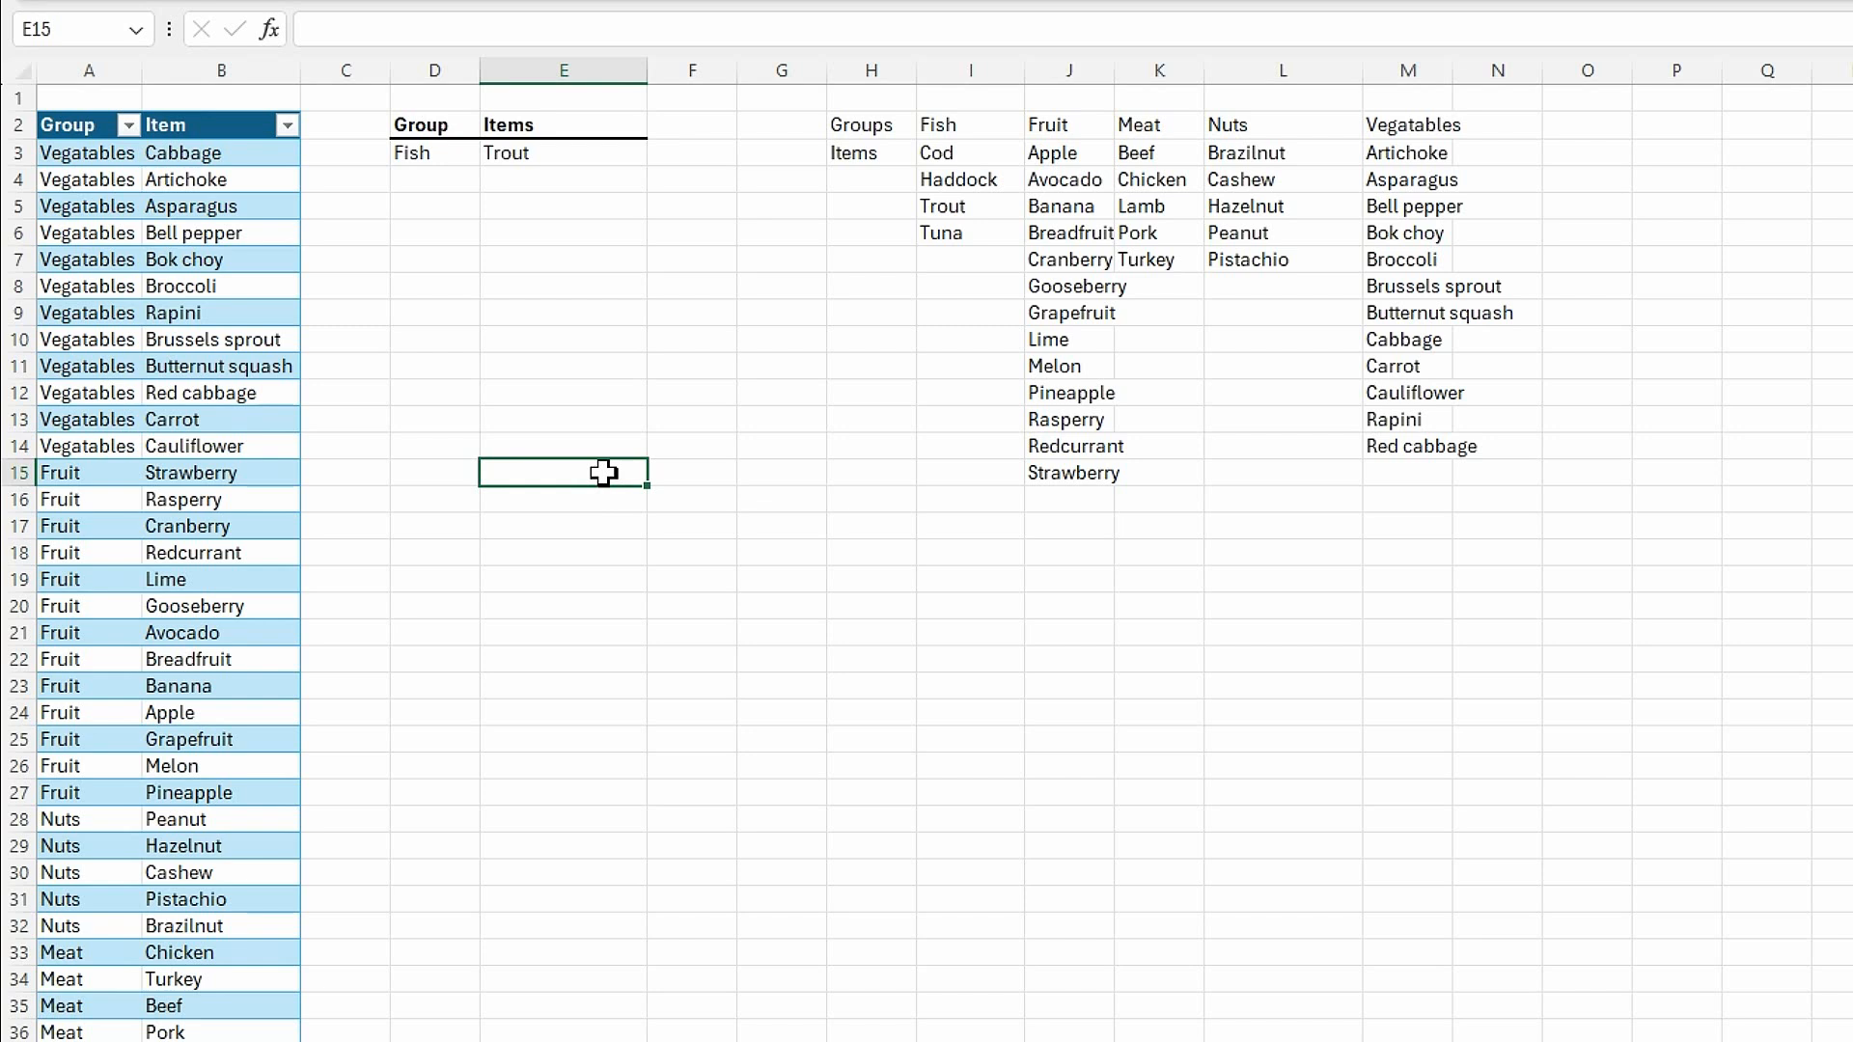